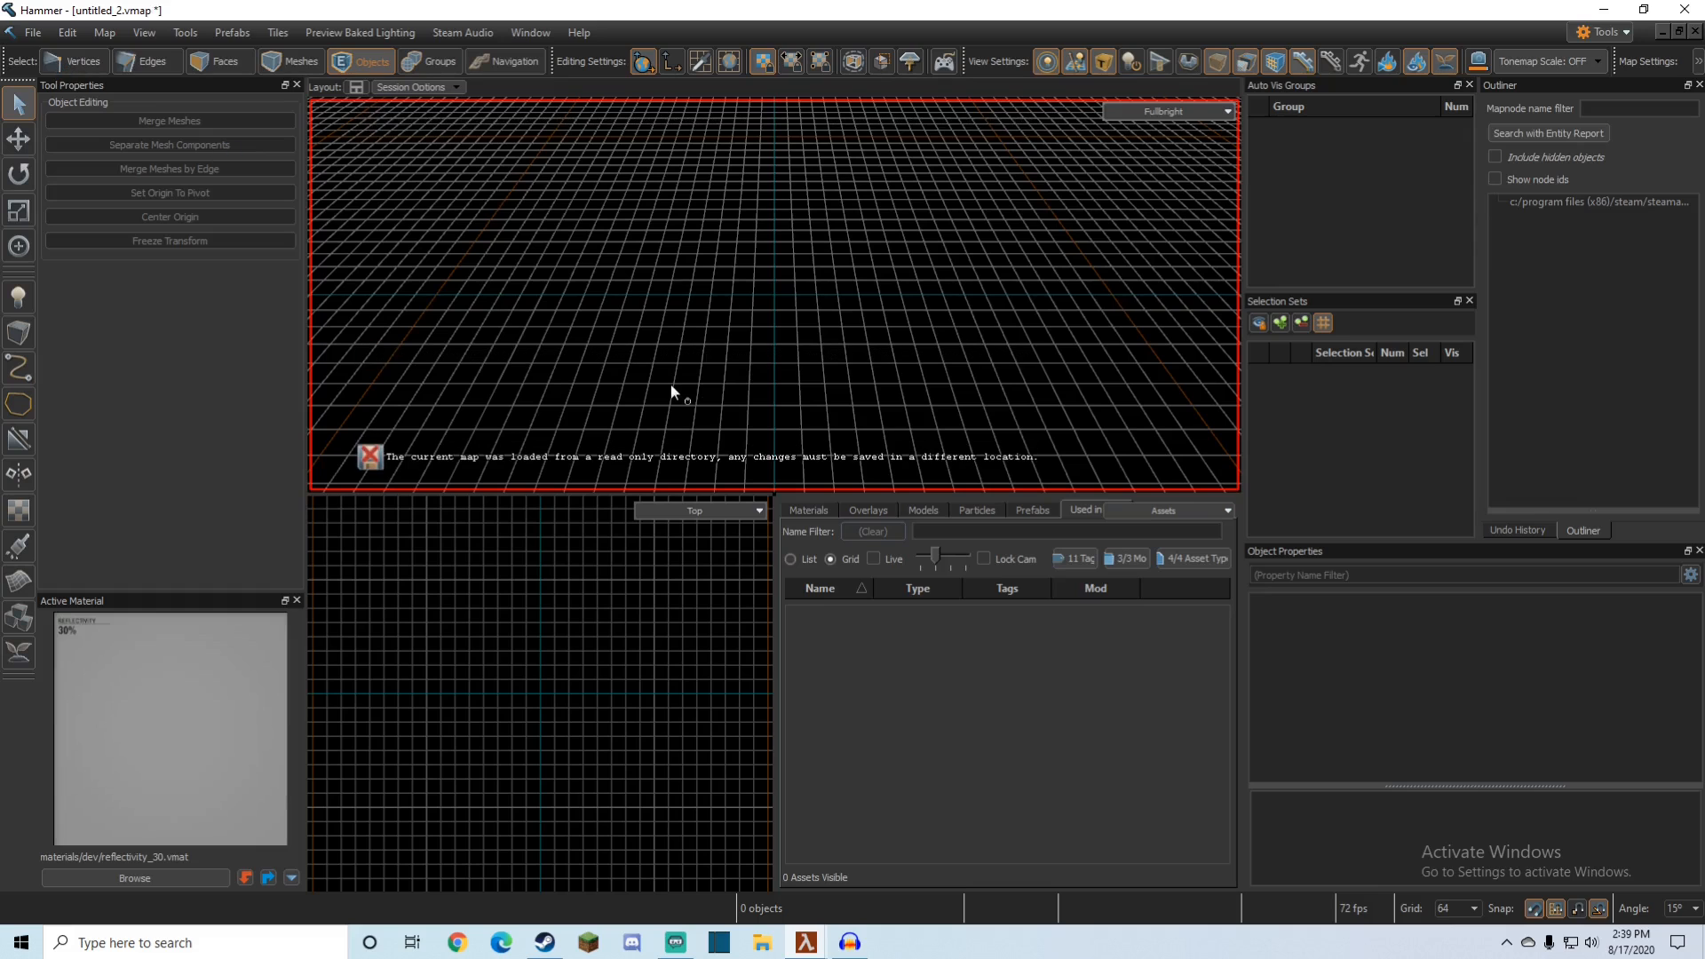
{"action": "key", "text": "z"}
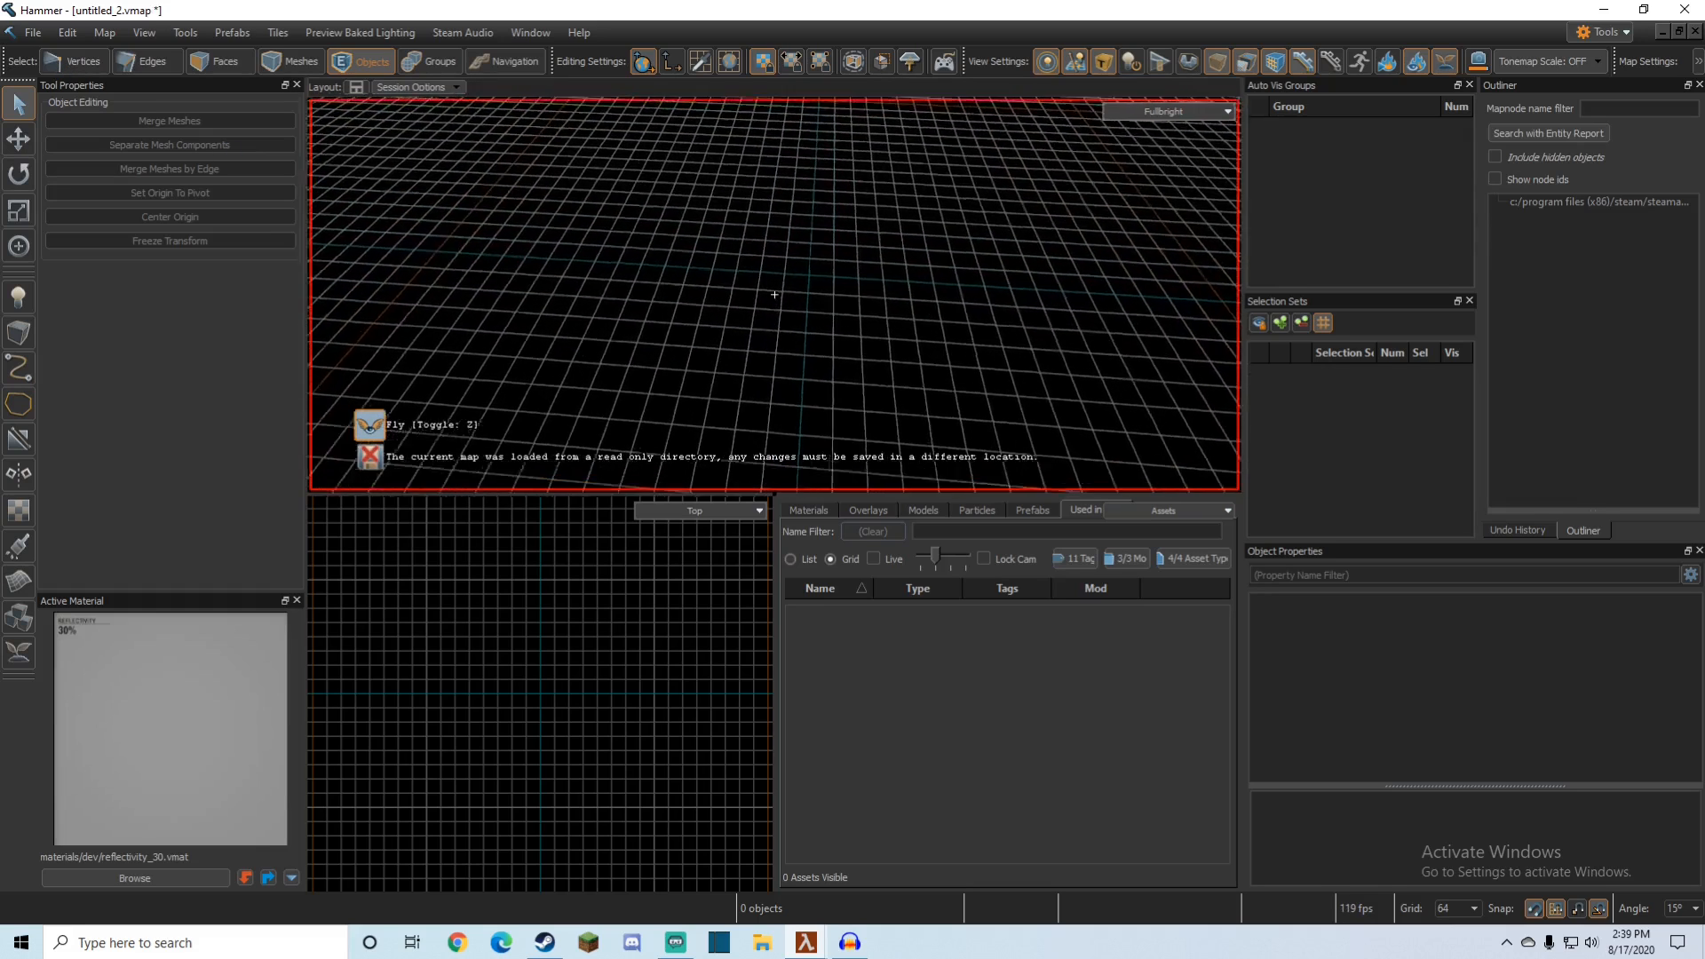
{"action": "key", "text": "w"}
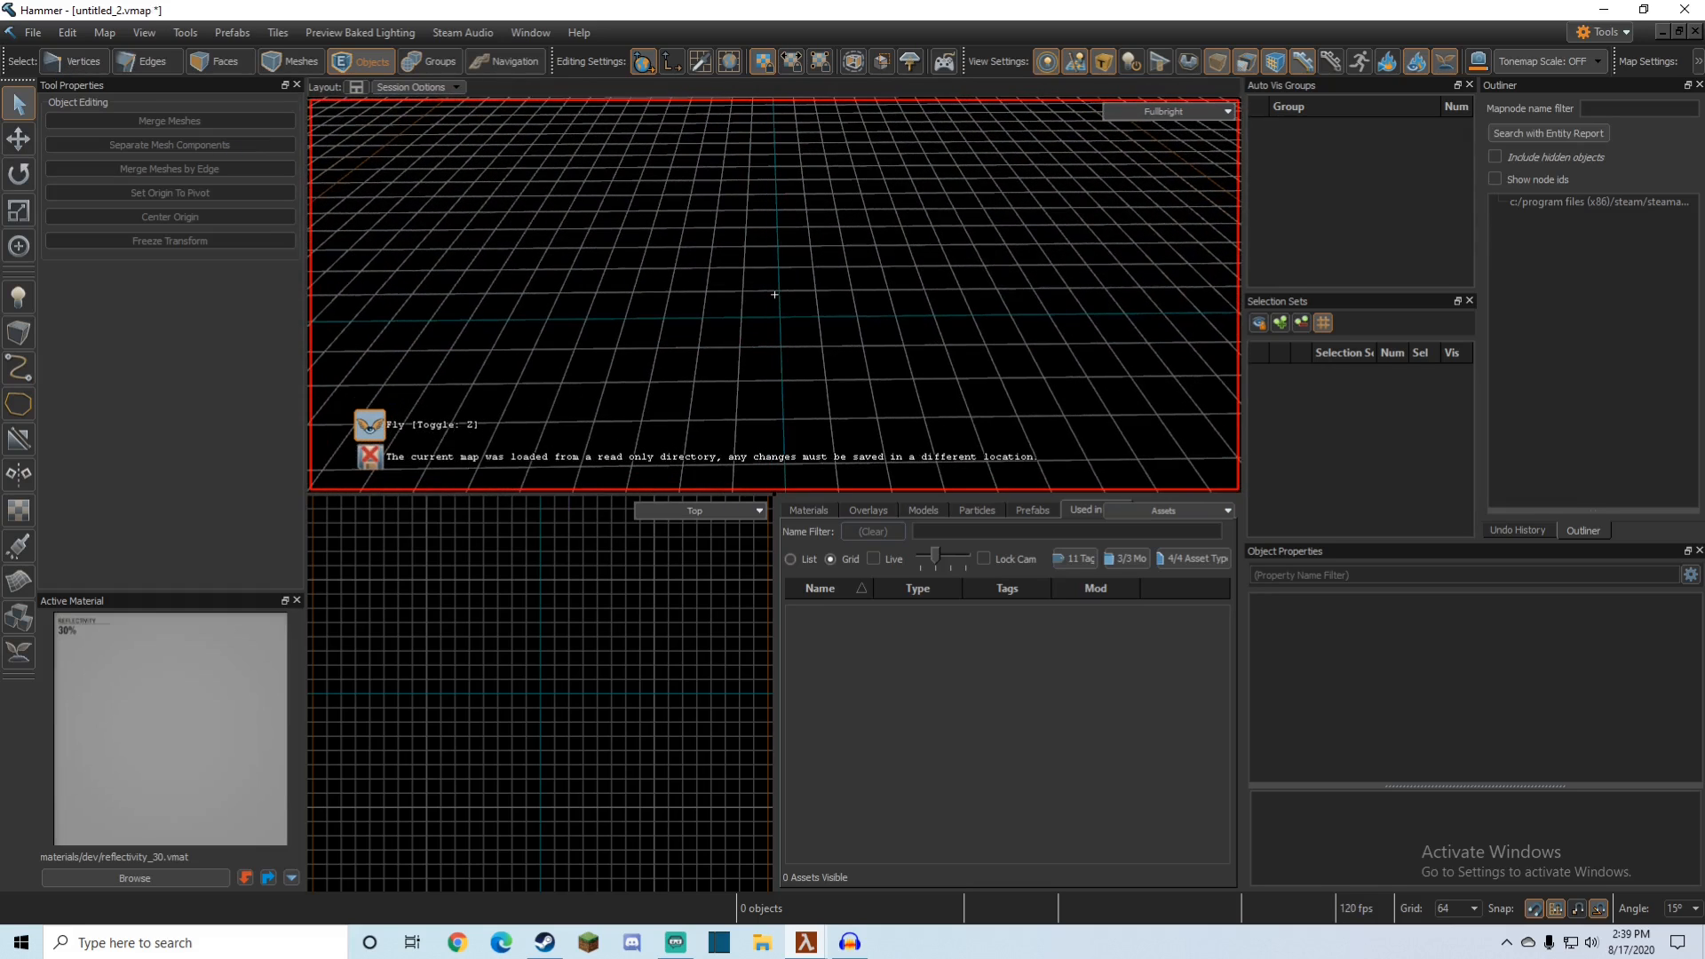
{"action": "key", "text": "z"}
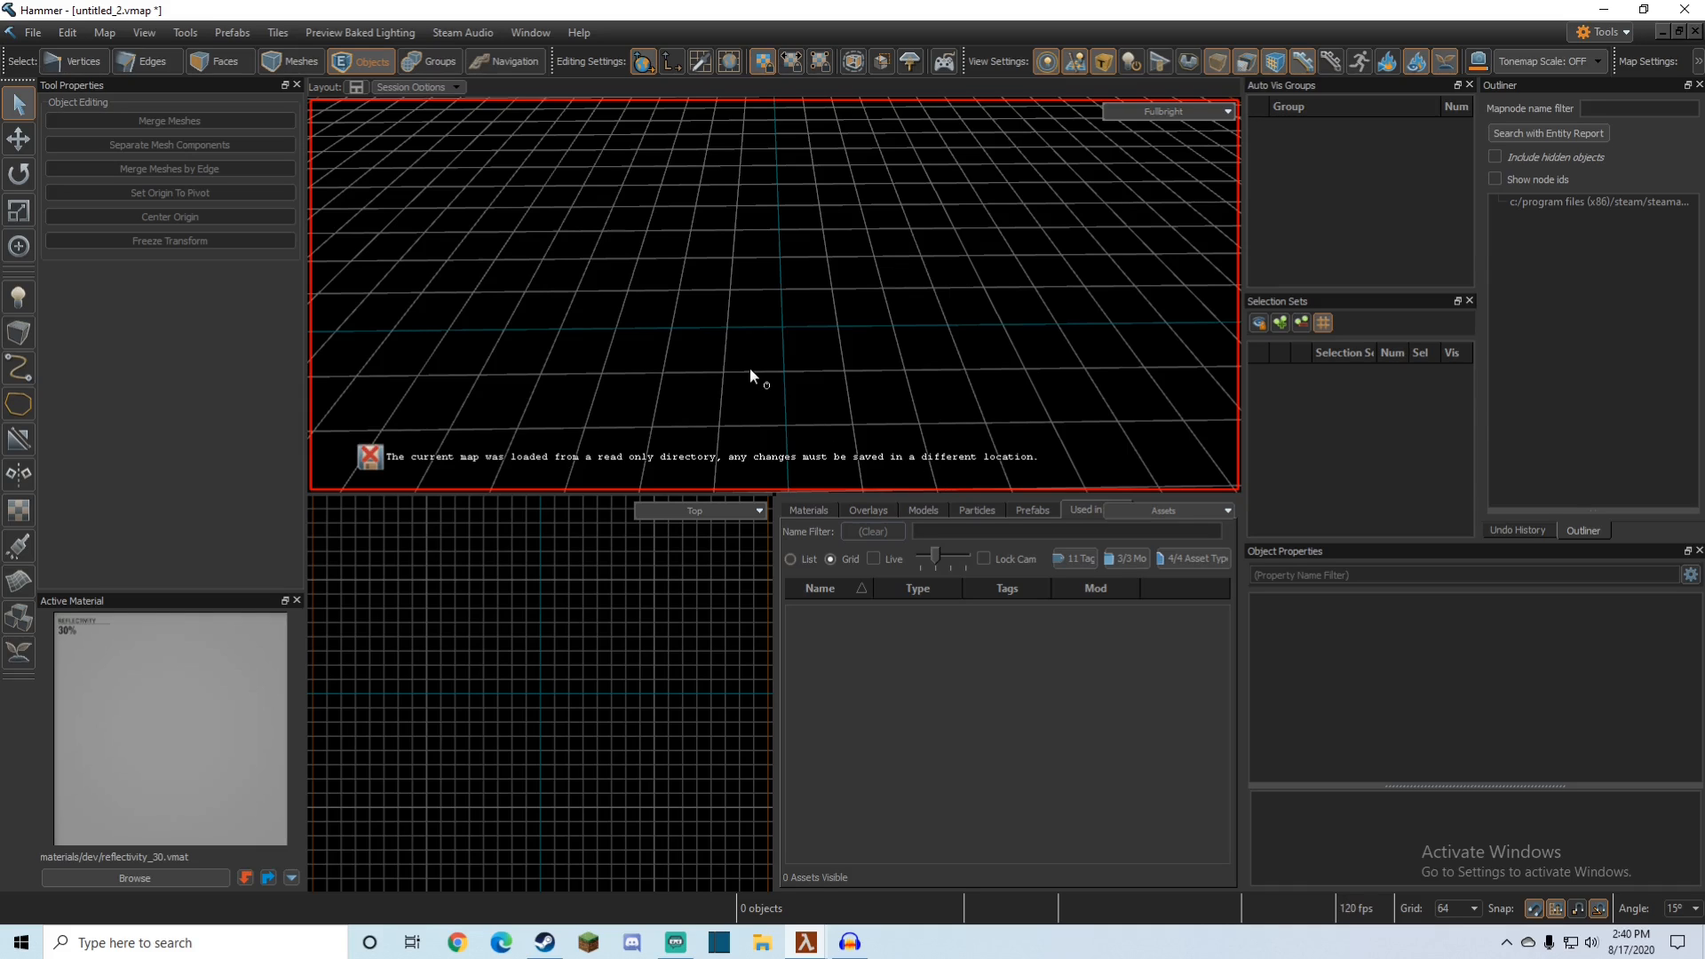
Step: Save the map as tutorial_map.vmap in the tutorial_addon folder inside content/hlvr_addons
{"action": "left_click", "coordinate": [29, 33]}
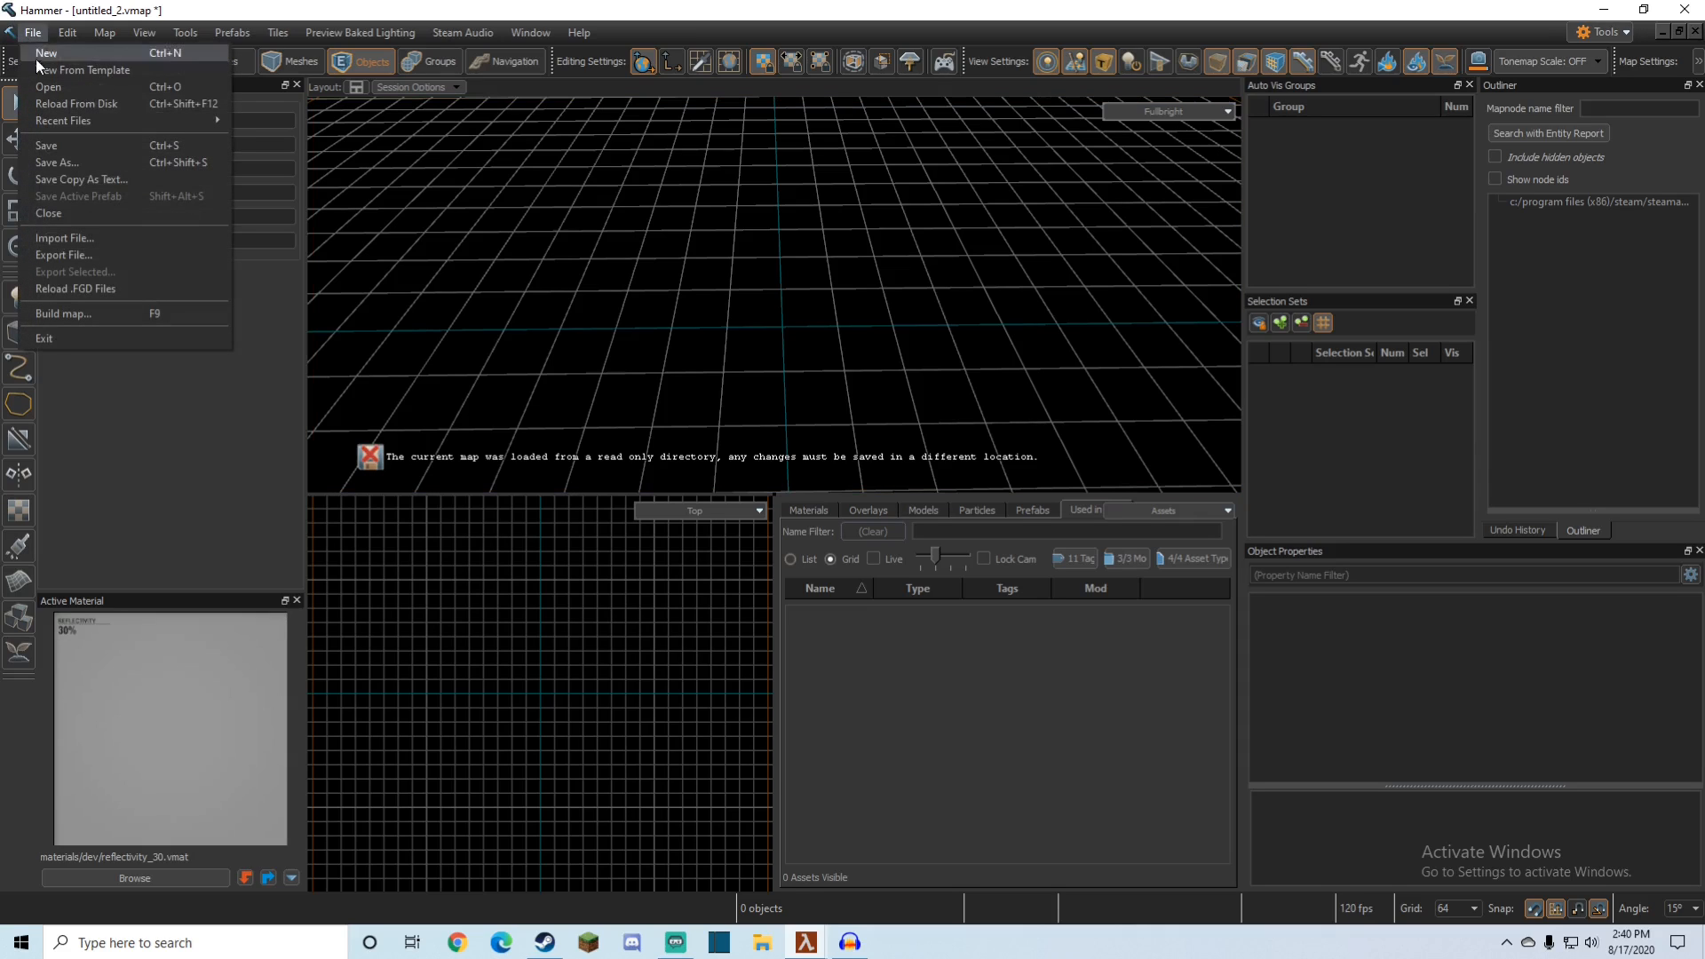
{"action": "left_click", "coordinate": [53, 147]}
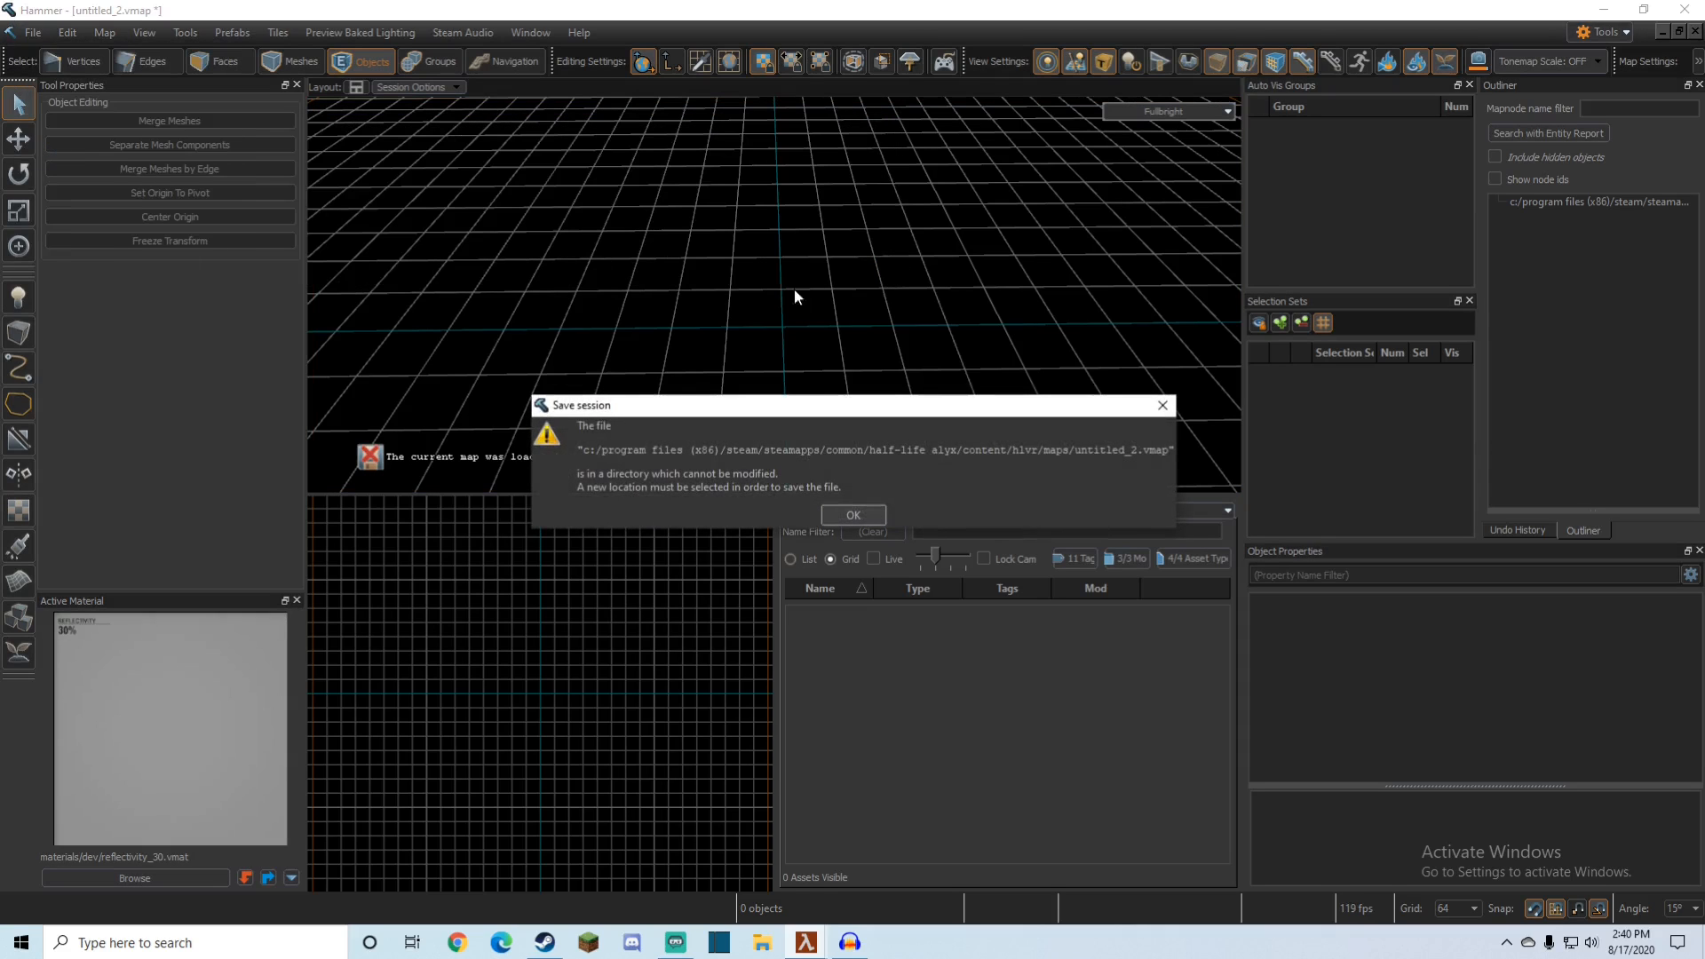
{"action": "left_click", "coordinate": [851, 515]}
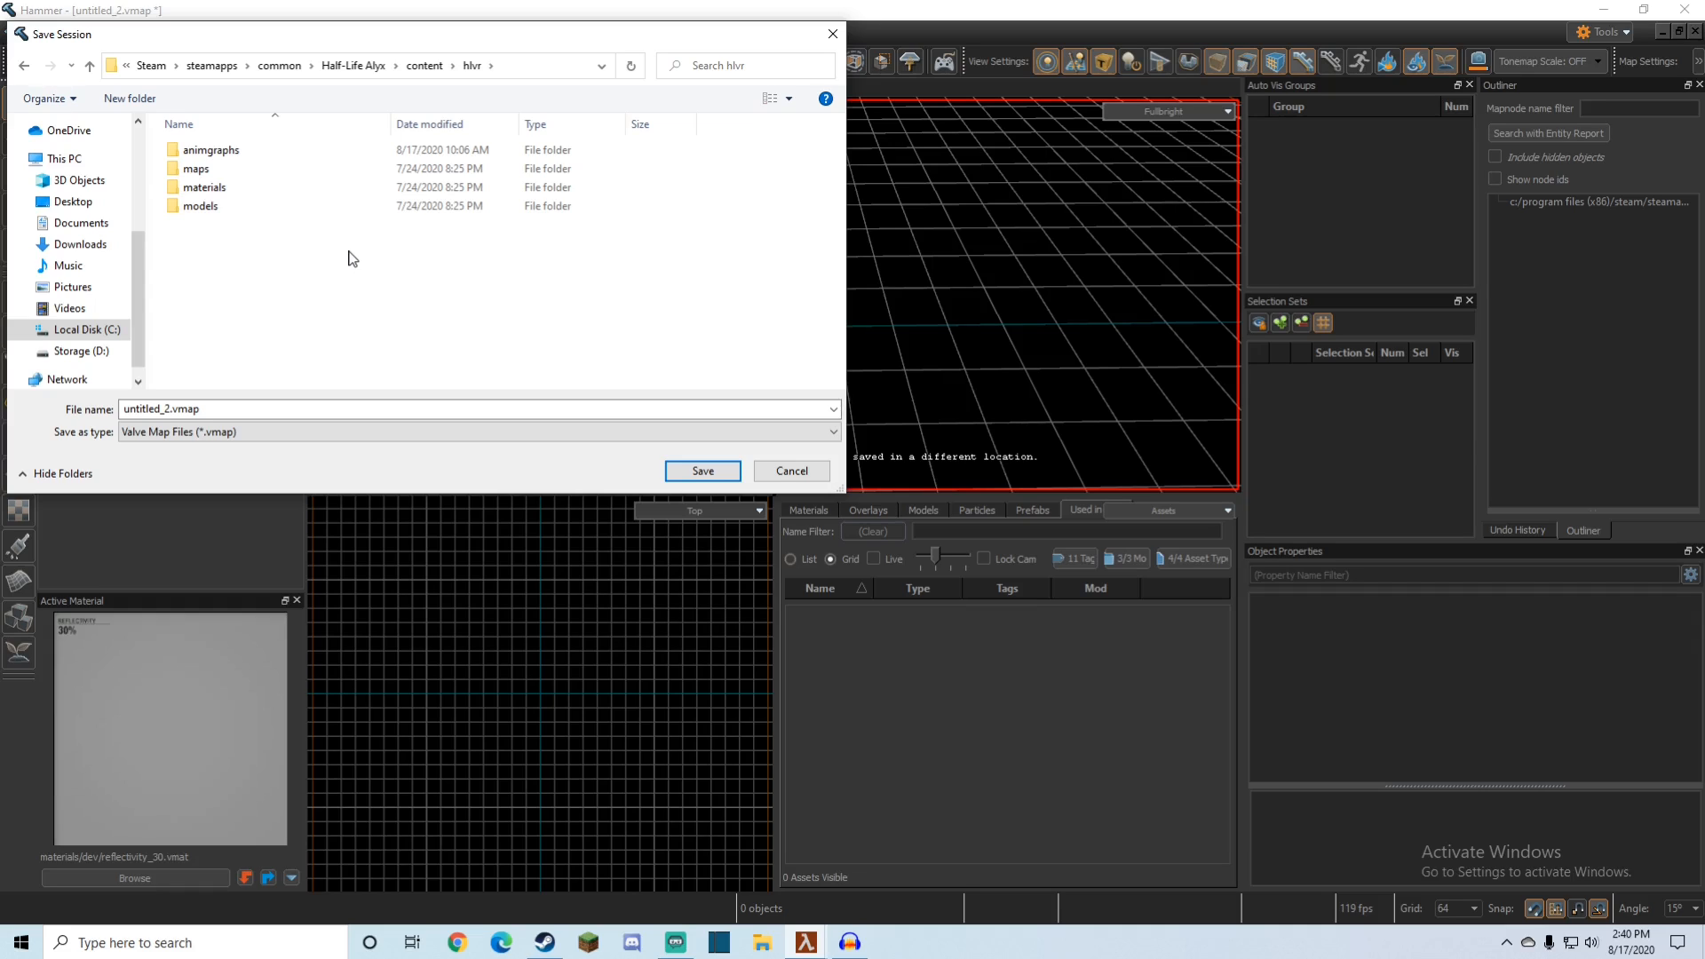
{"action": "left_click", "coordinate": [433, 67]}
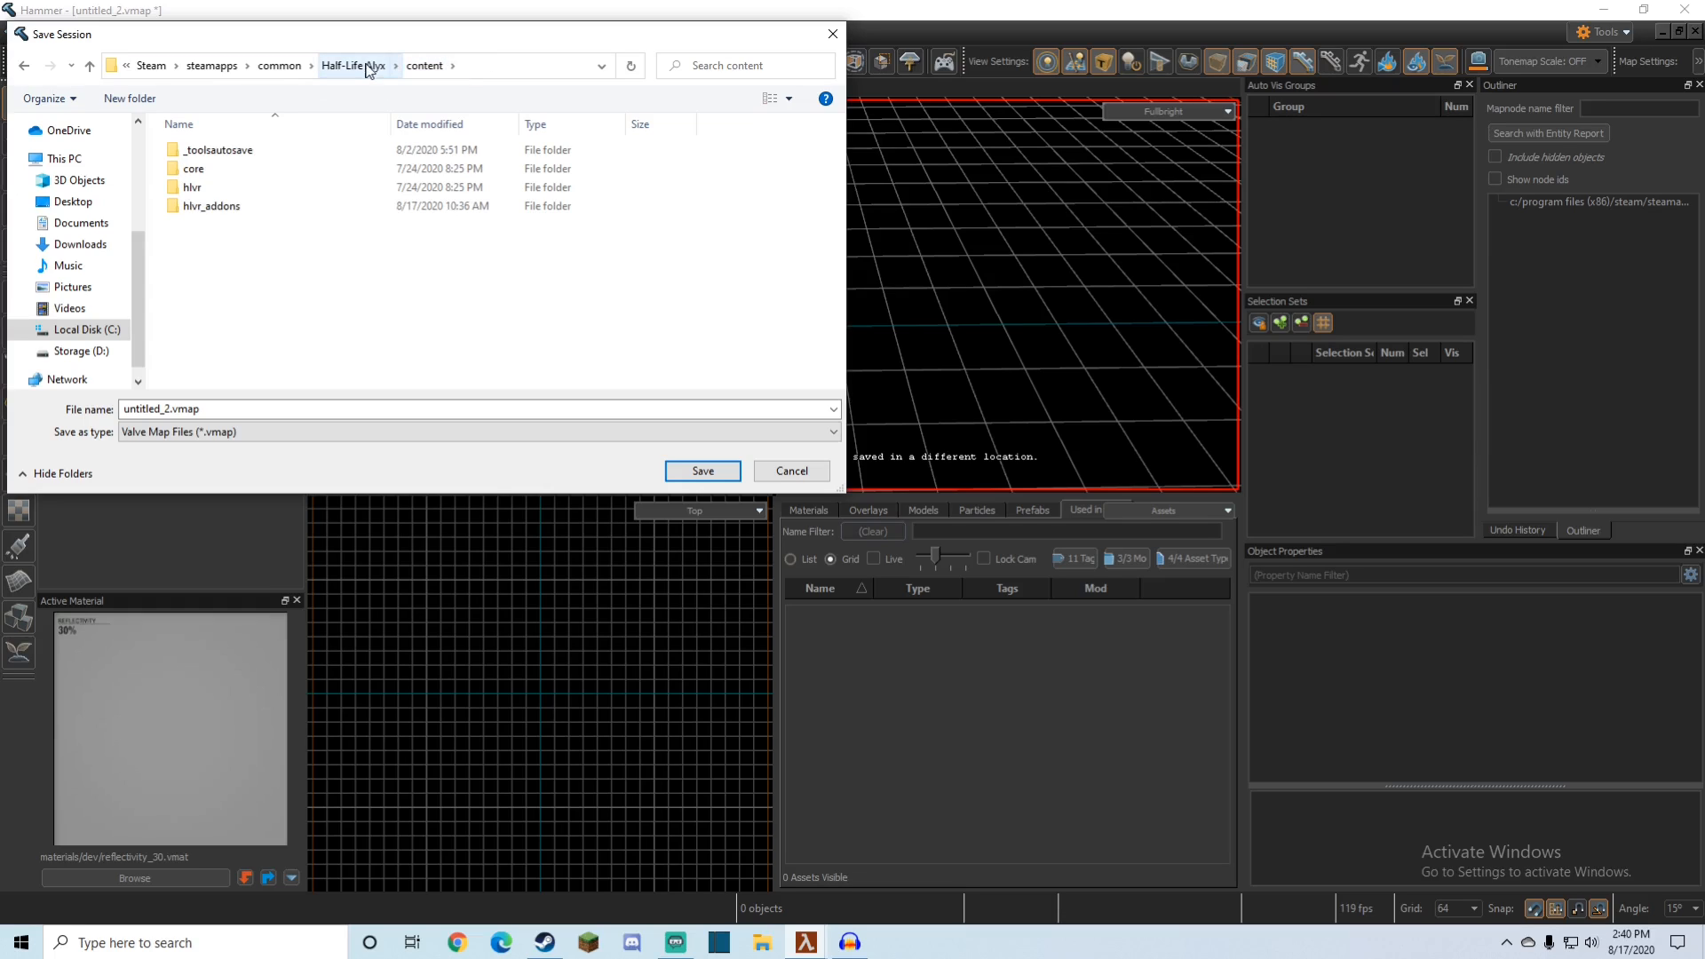
{"action": "double_click", "coordinate": [195, 209]}
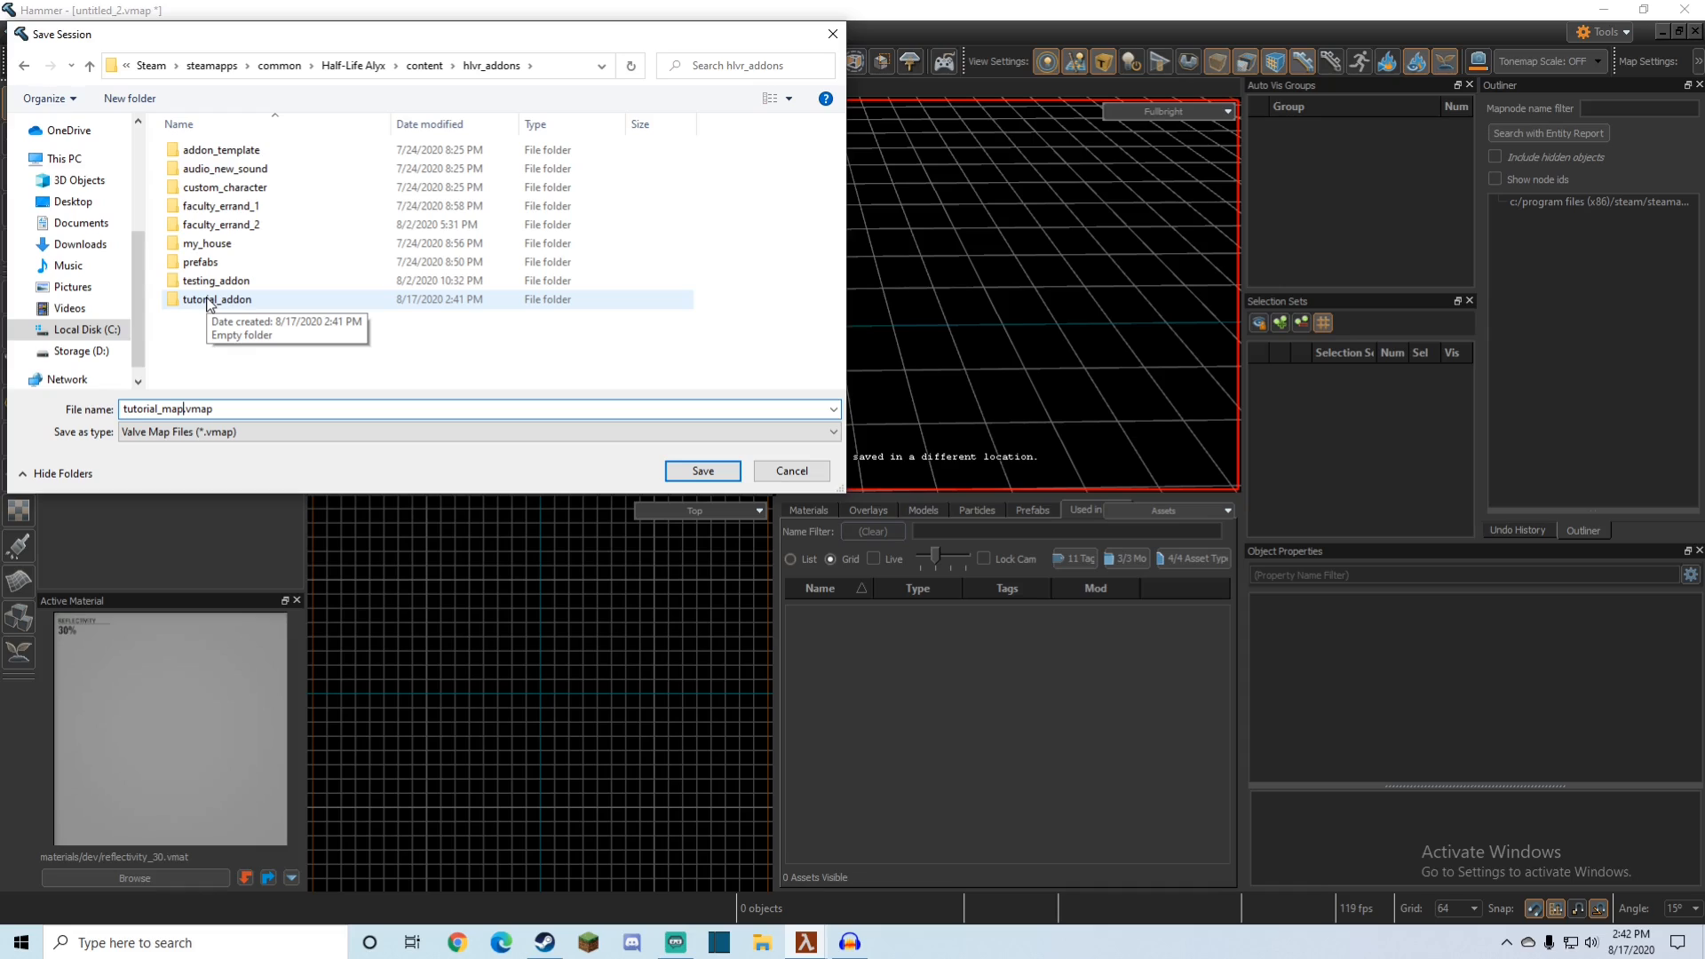
{"action": "double_click", "coordinate": [210, 302]}
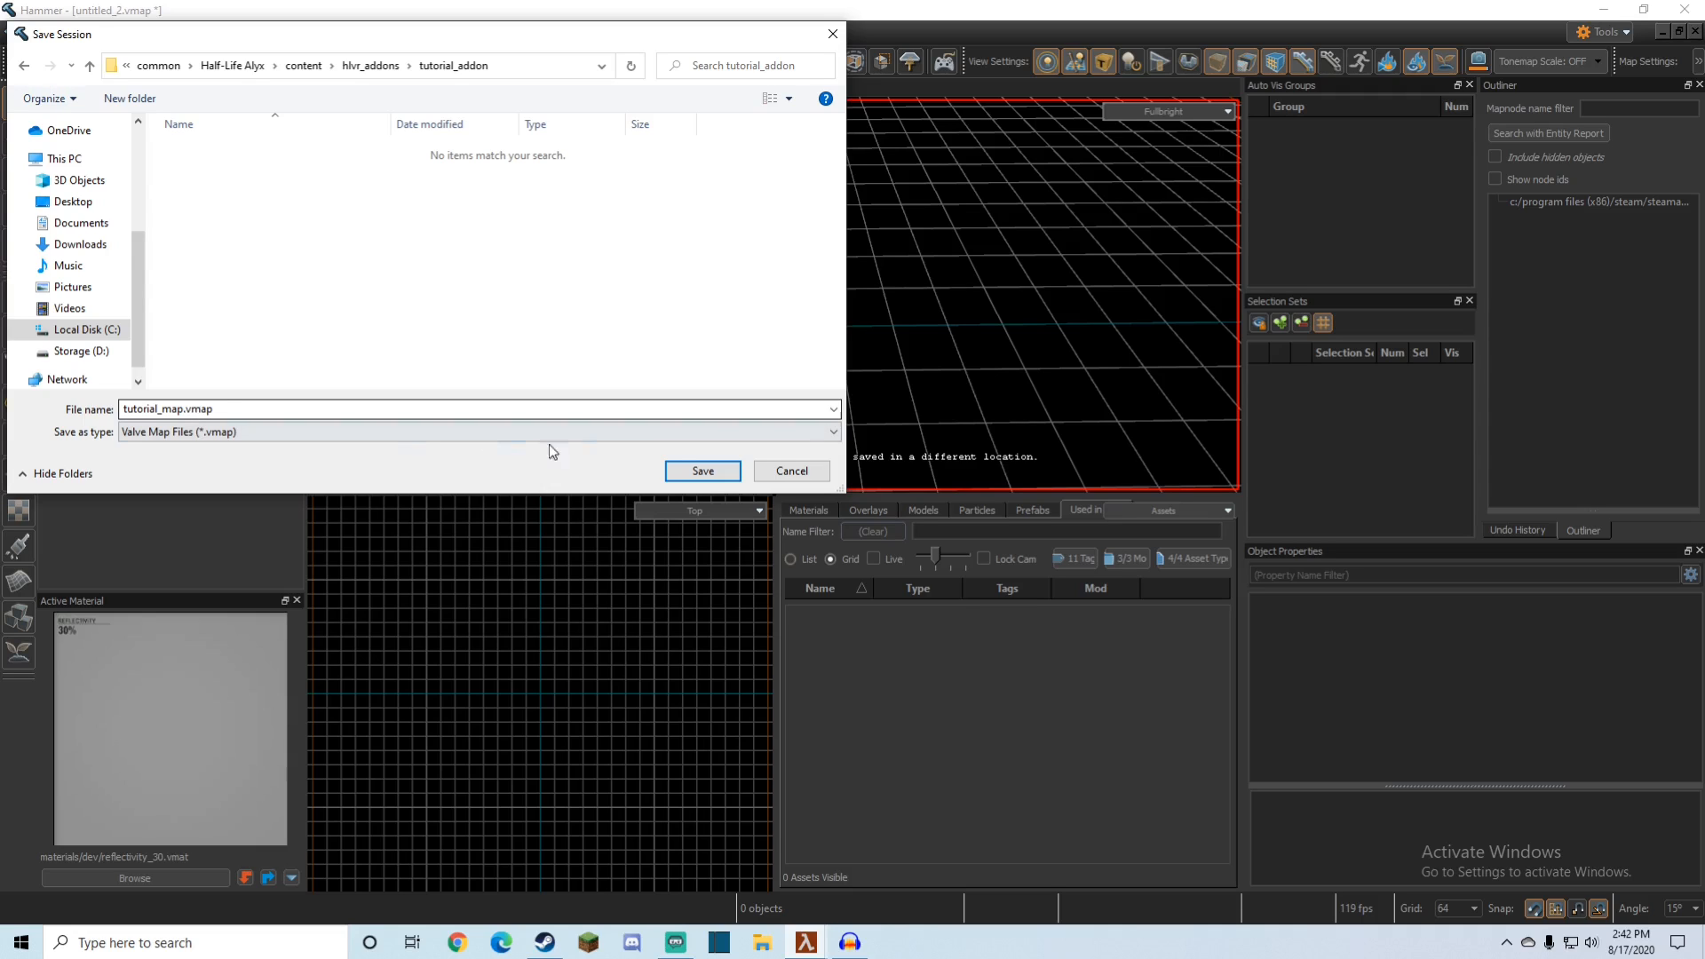
{"action": "left_click", "coordinate": [702, 469]}
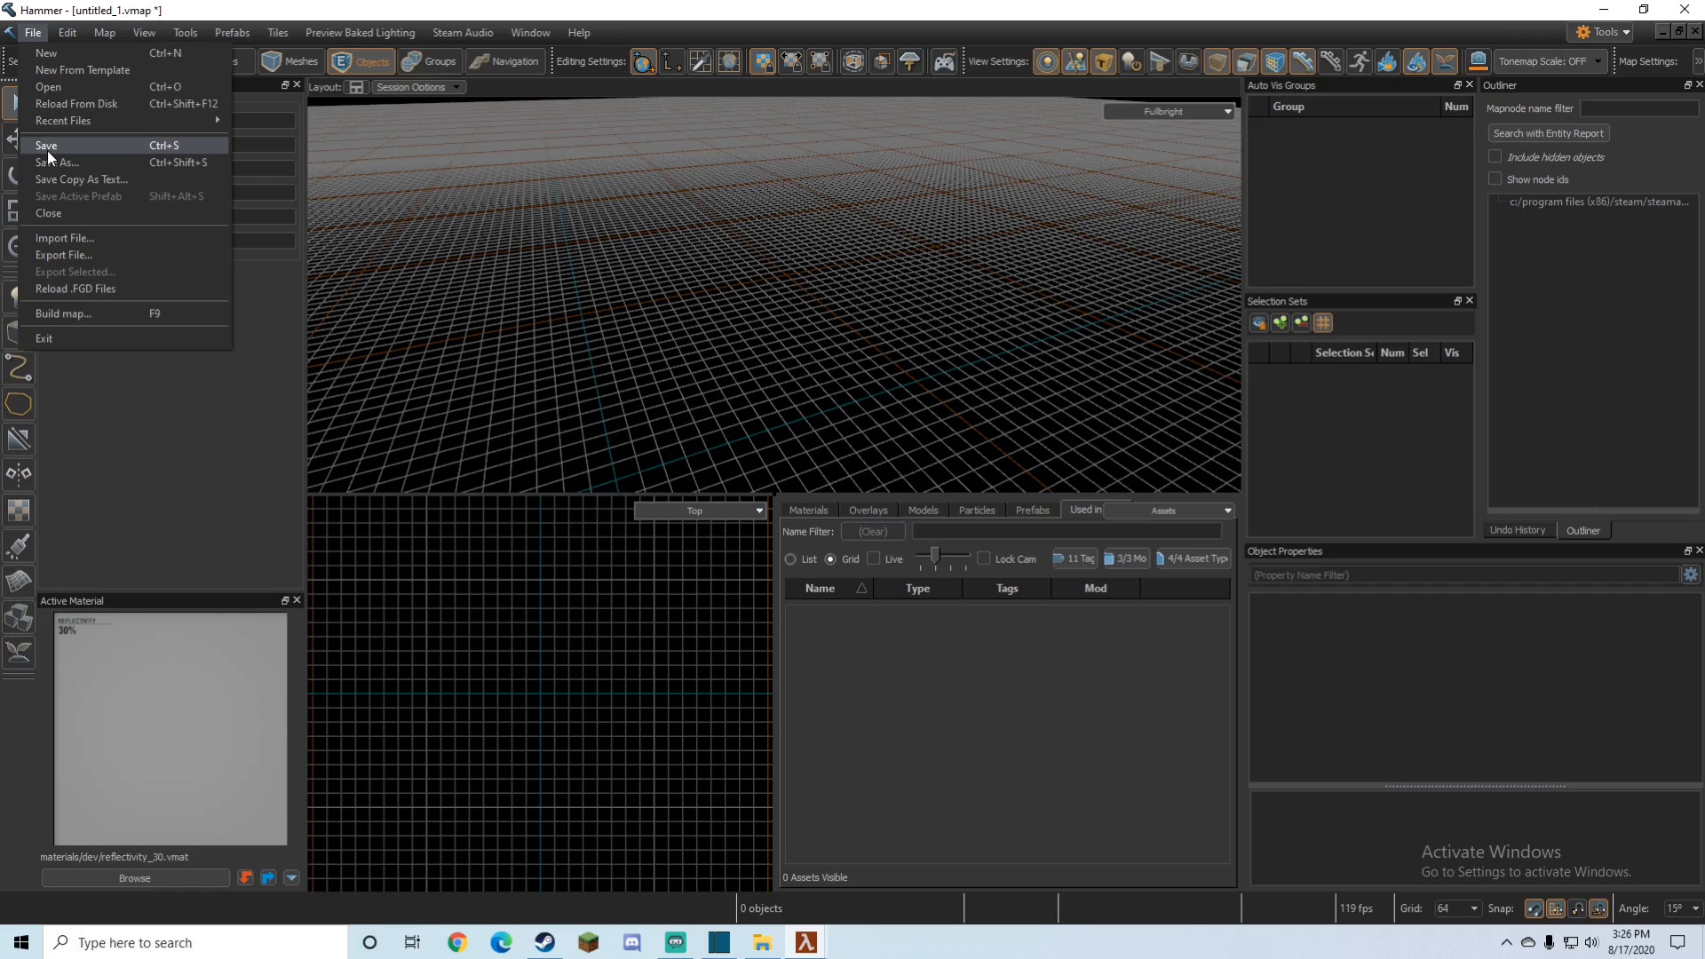
Step: Start saving the untitled_1.vmap map and browse to the hlvr_addons folder
{"action": "left_click", "coordinate": [46, 147]}
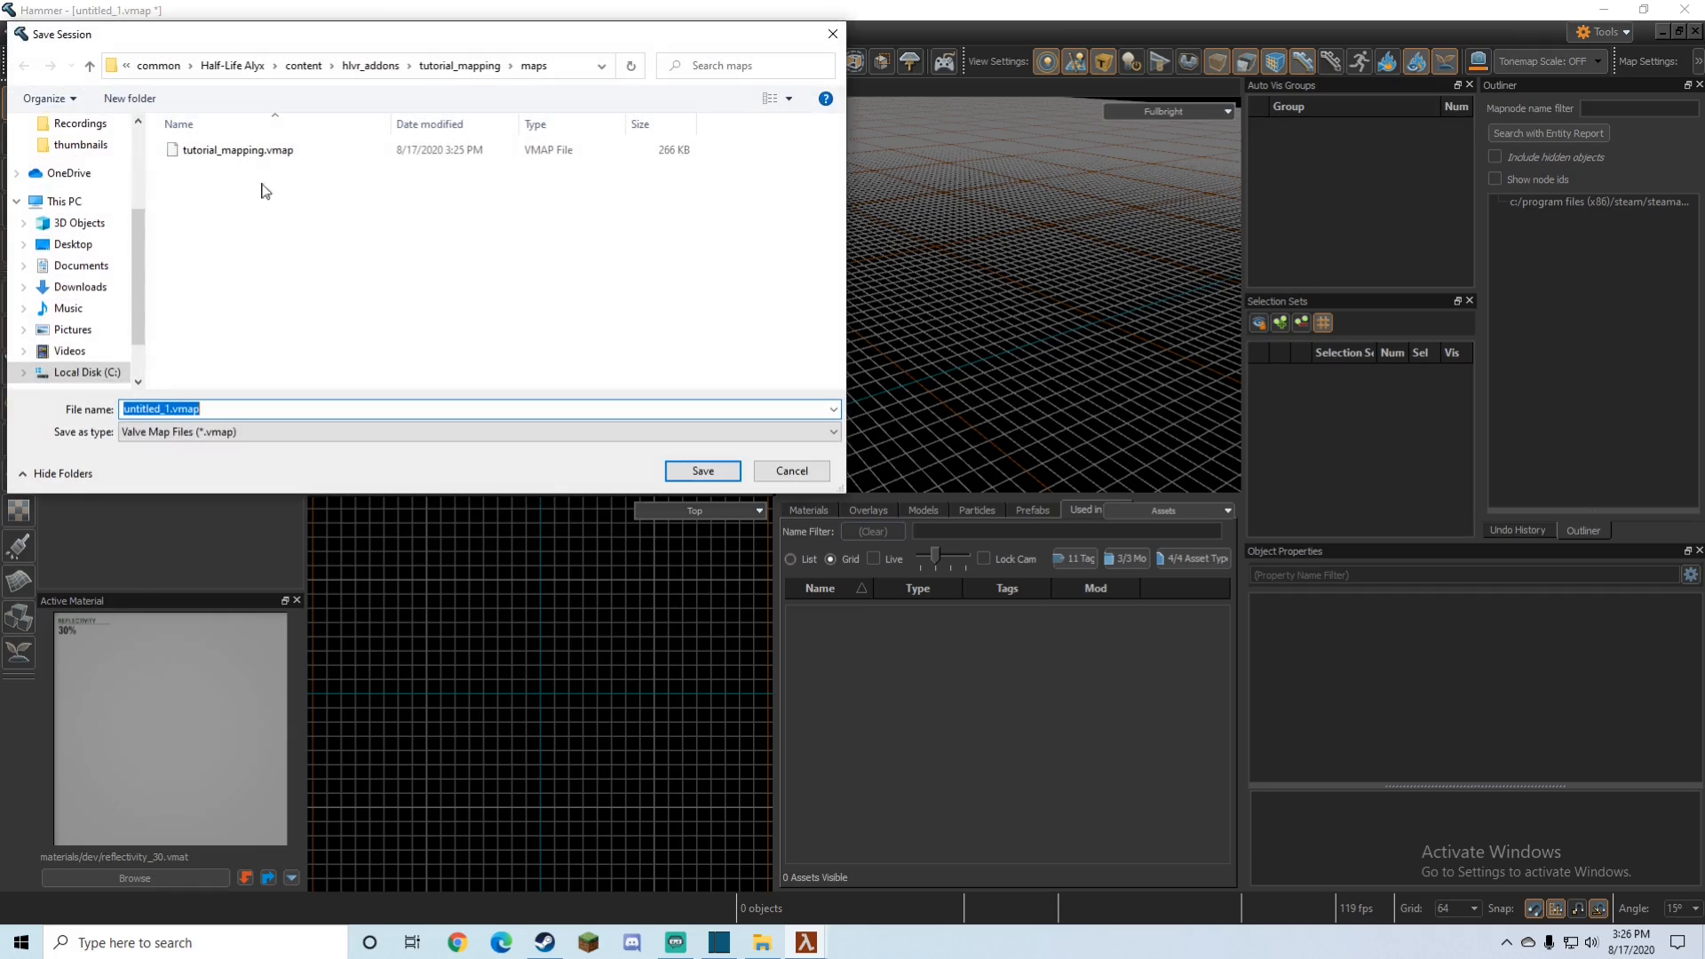
{"action": "left_click", "coordinate": [357, 68]}
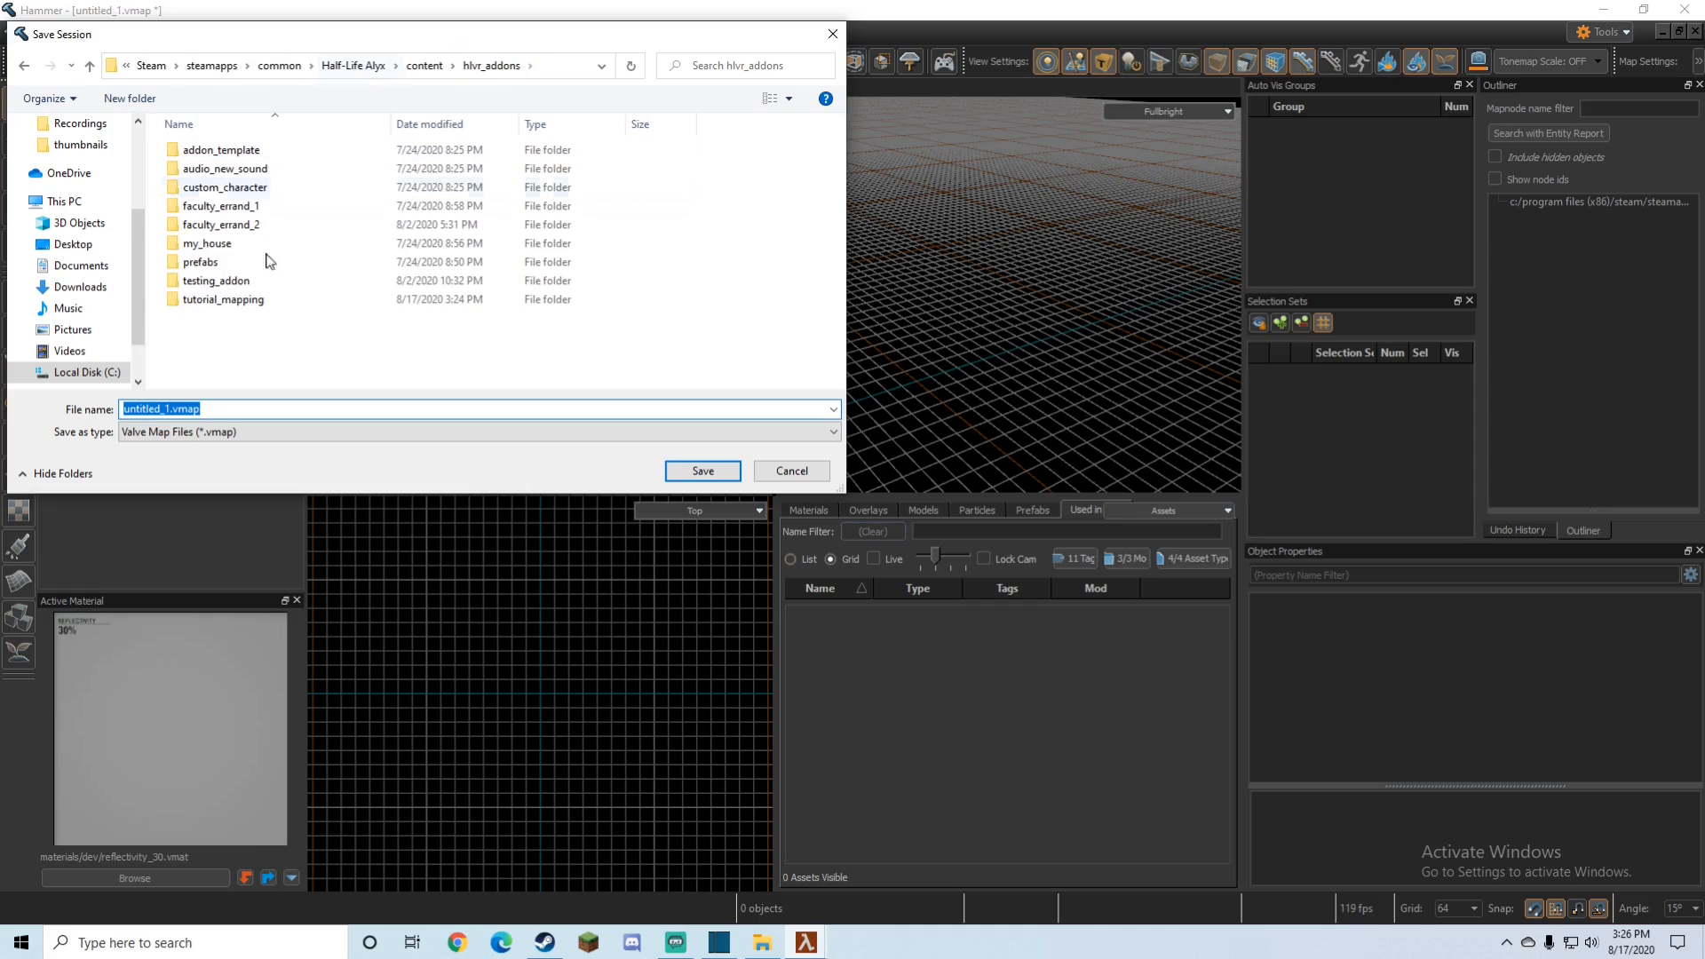
{"action": "double_click", "coordinate": [211, 279]}
{"action": "left_click", "coordinate": [371, 64]}
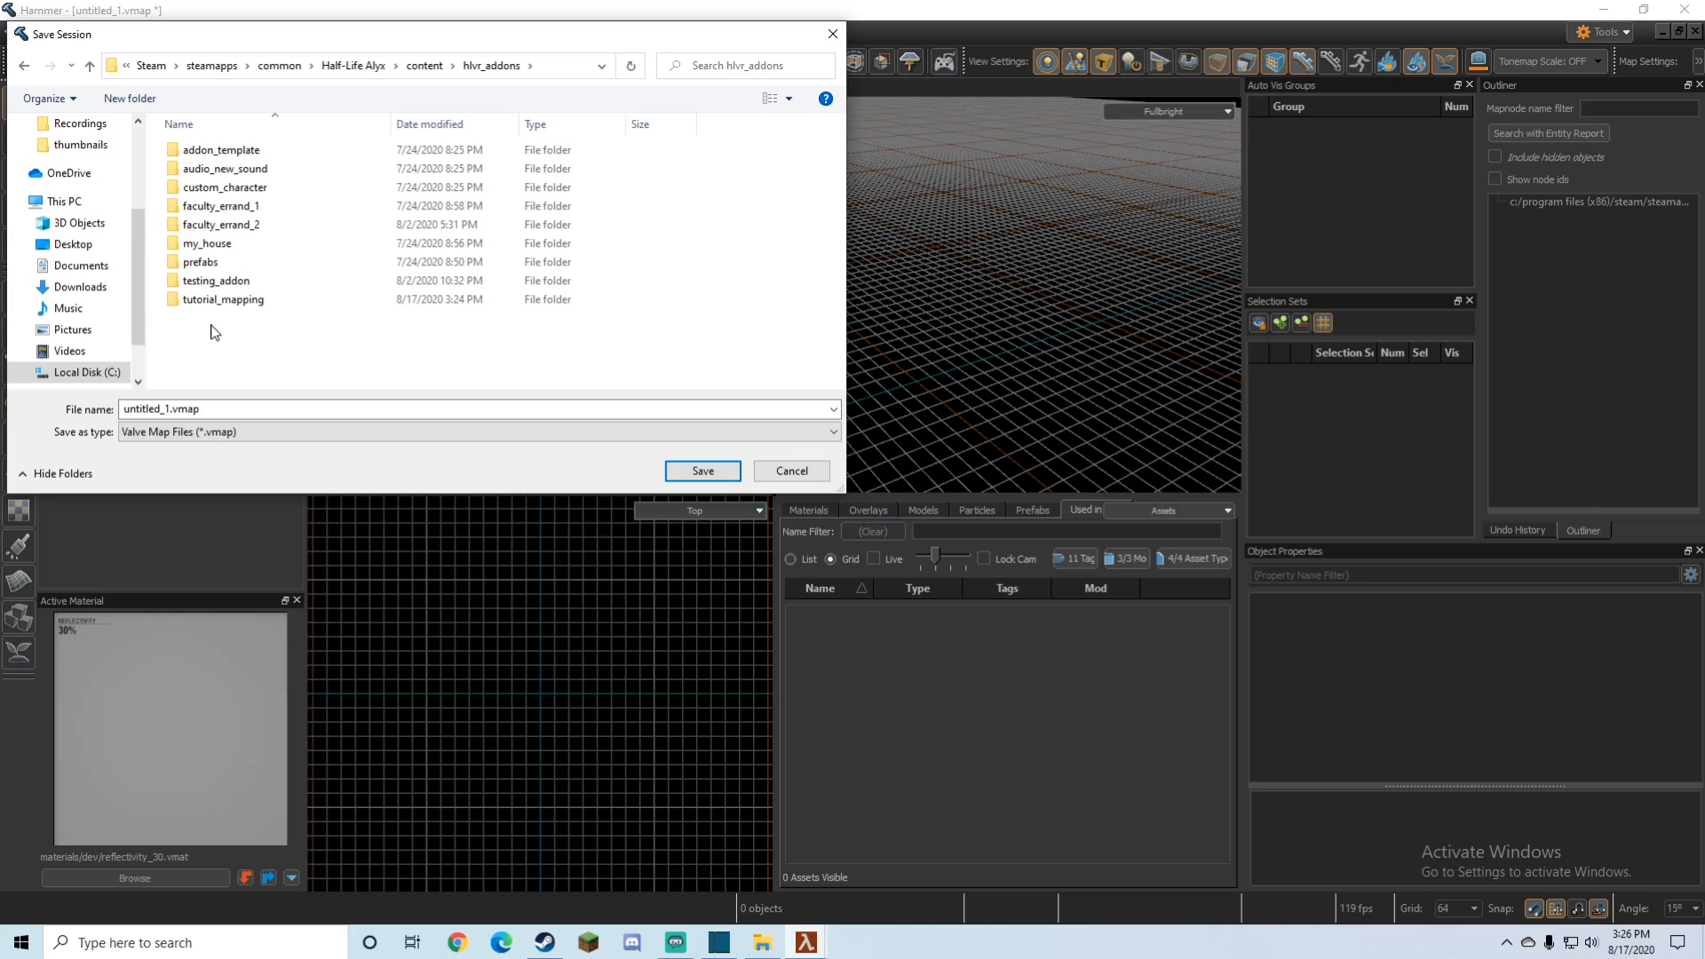
Step: Create a folder named tutorial_addon inside hlvr_addons and open it
{"action": "right_click", "coordinate": [202, 358]}
{"action": "mouse_move", "coordinate": [296, 569]}
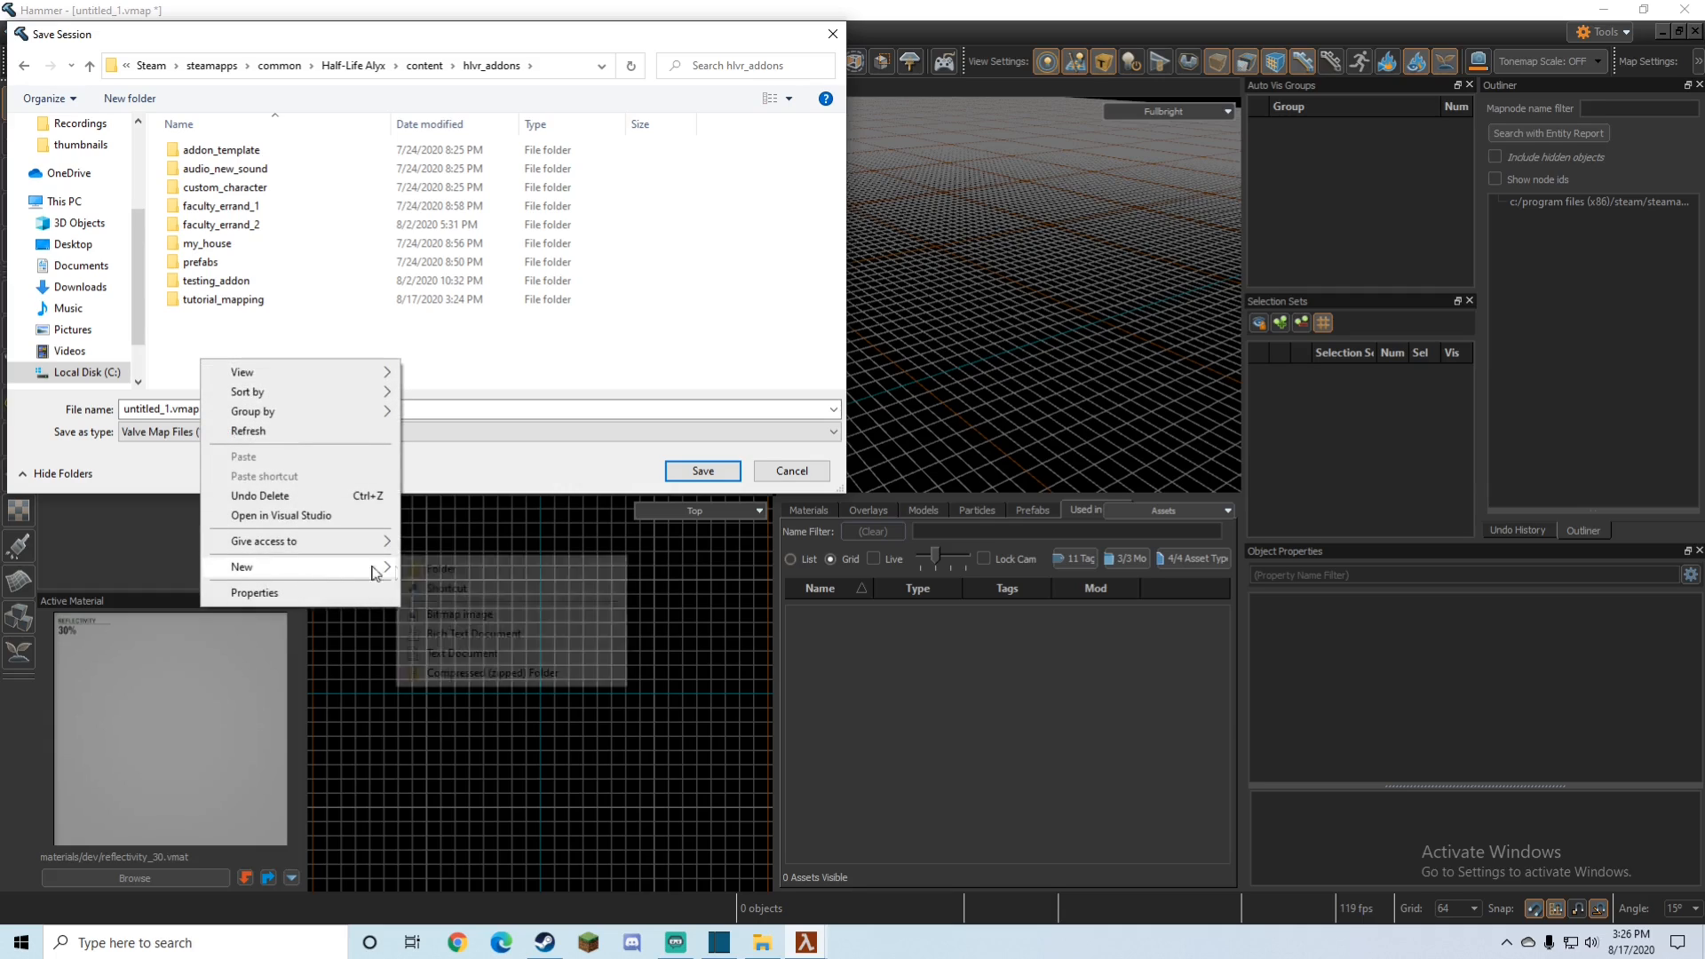
{"action": "left_click", "coordinate": [466, 569]}
{"action": "type", "text": "tutorial"}
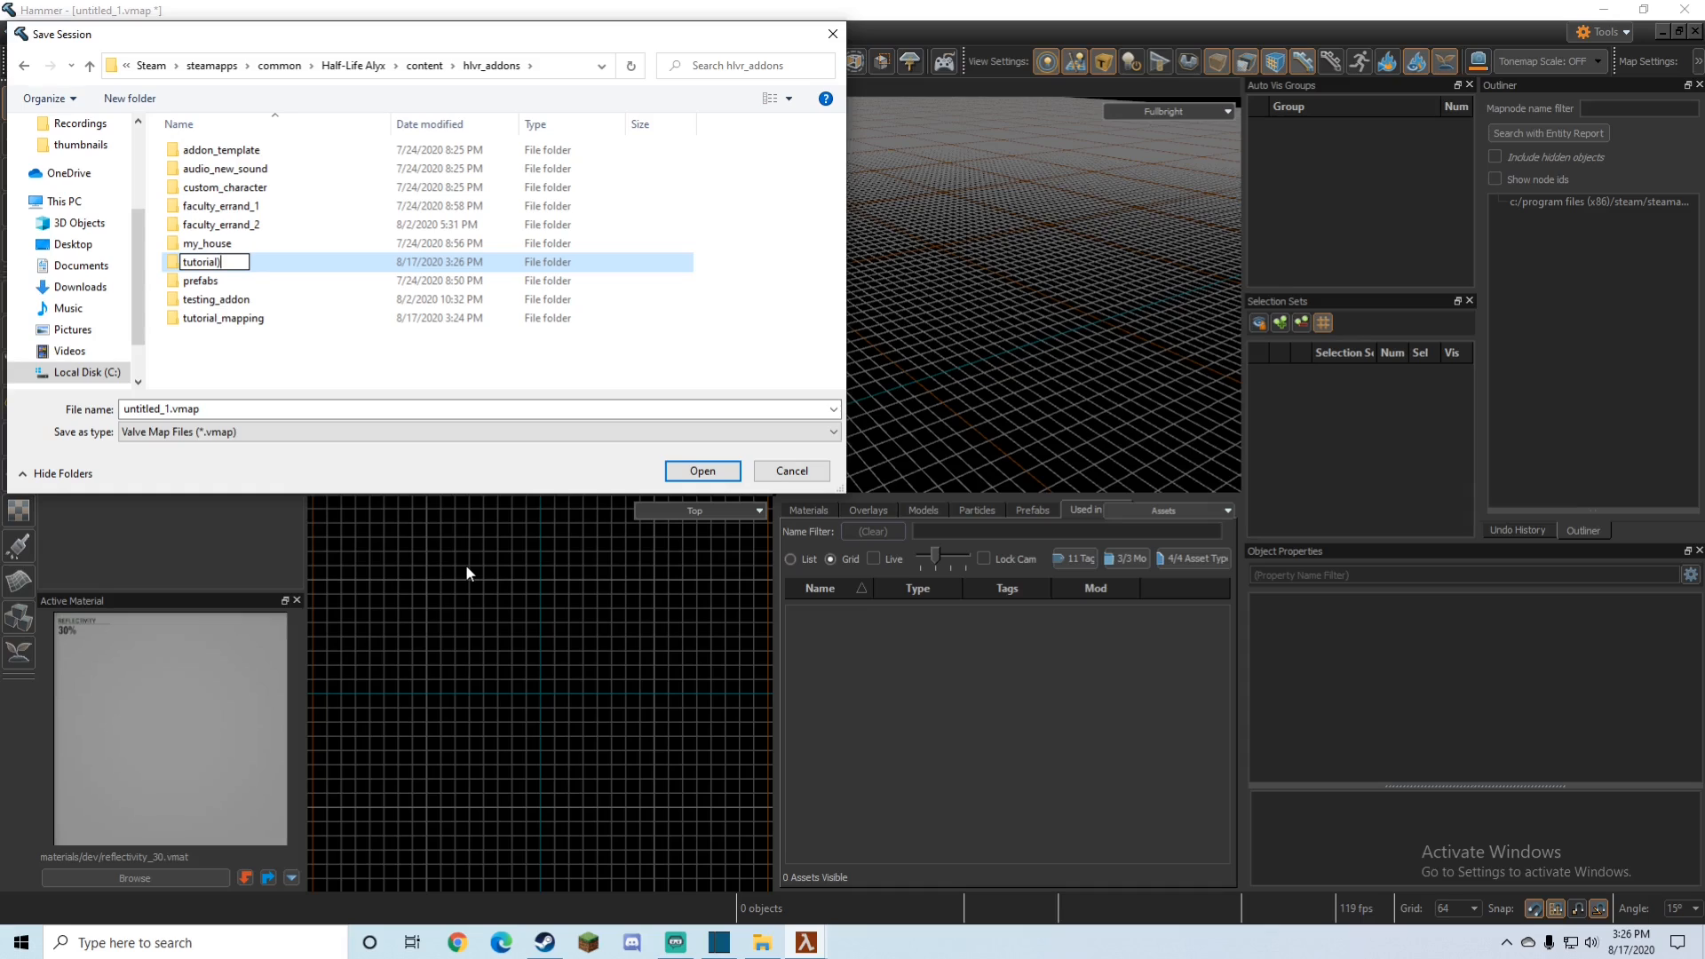
{"action": "type", "text": "_addon"}
{"action": "key", "text": "Return"}
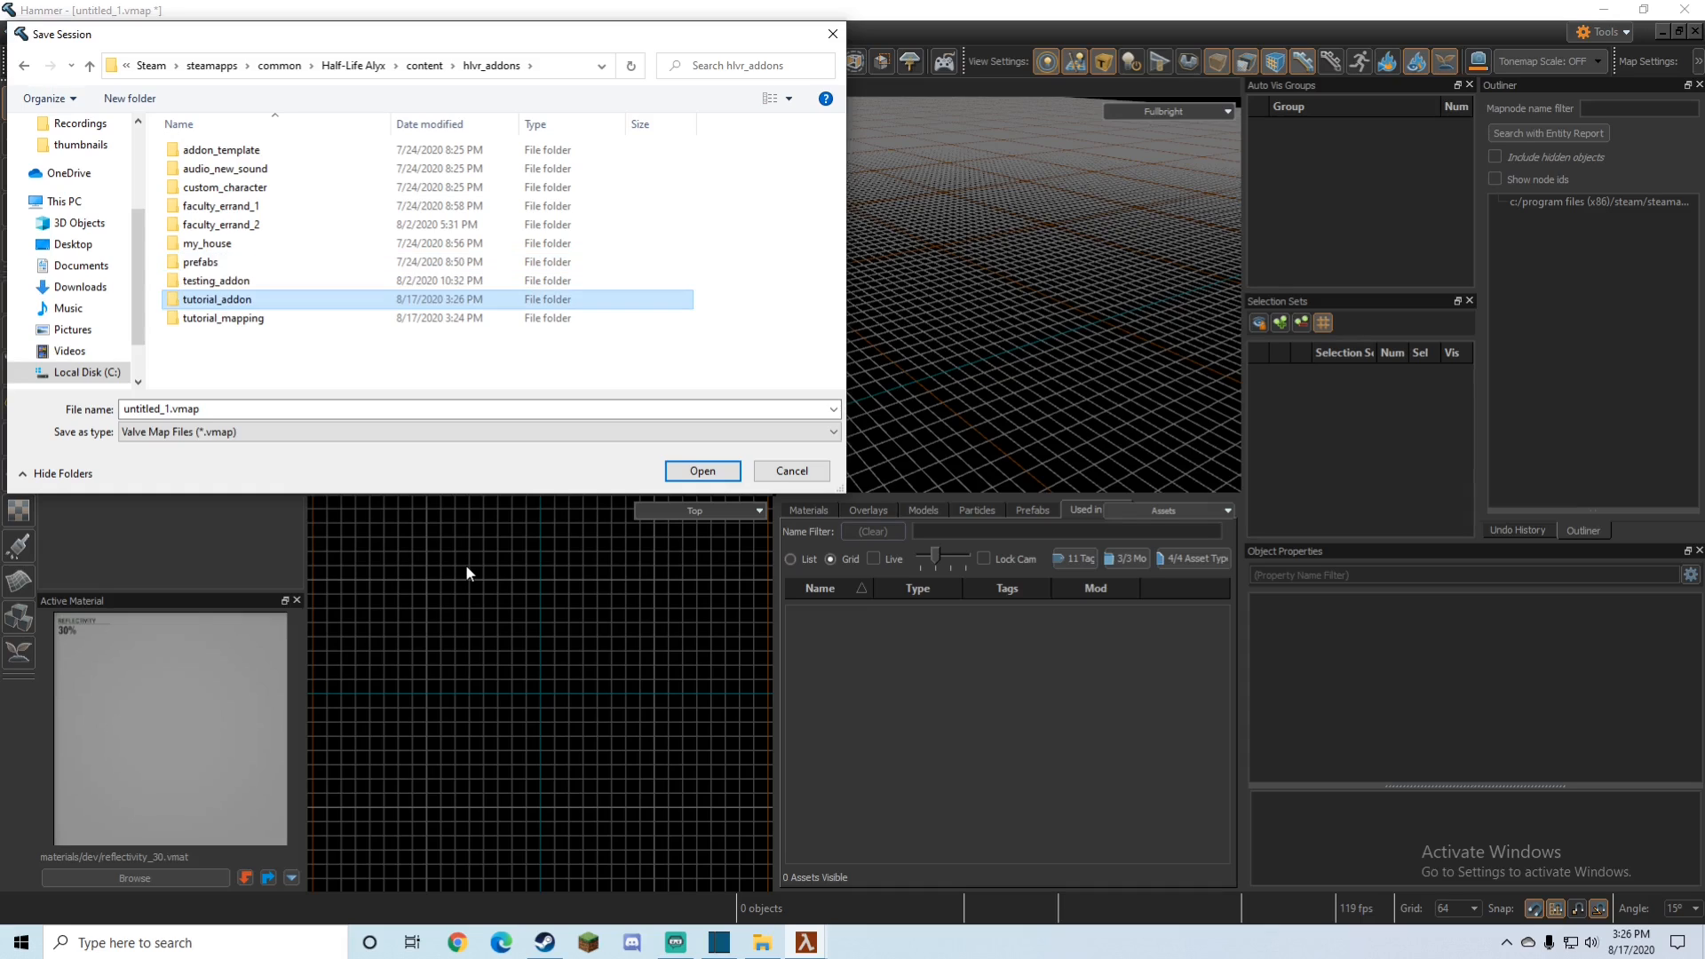
{"action": "double_click", "coordinate": [268, 302]}
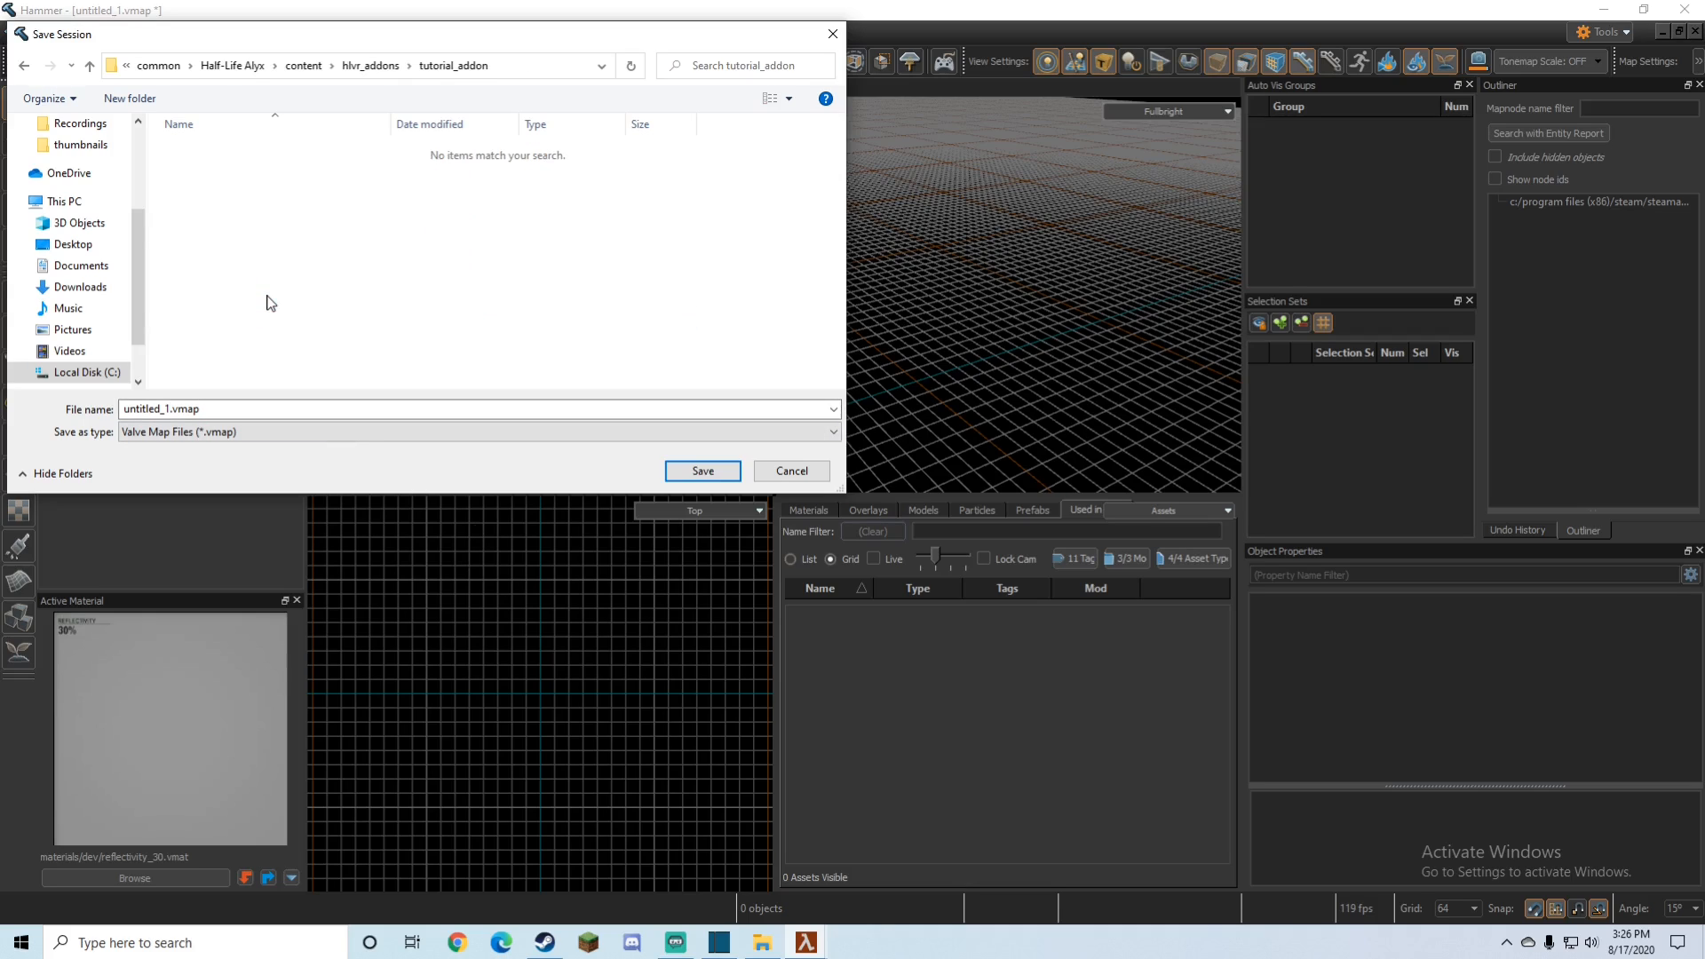
Step: Create a folder named maps inside tutorial_addon and open it as the save location
{"action": "right_click", "coordinate": [223, 223]}
{"action": "mouse_move", "coordinate": [278, 427]}
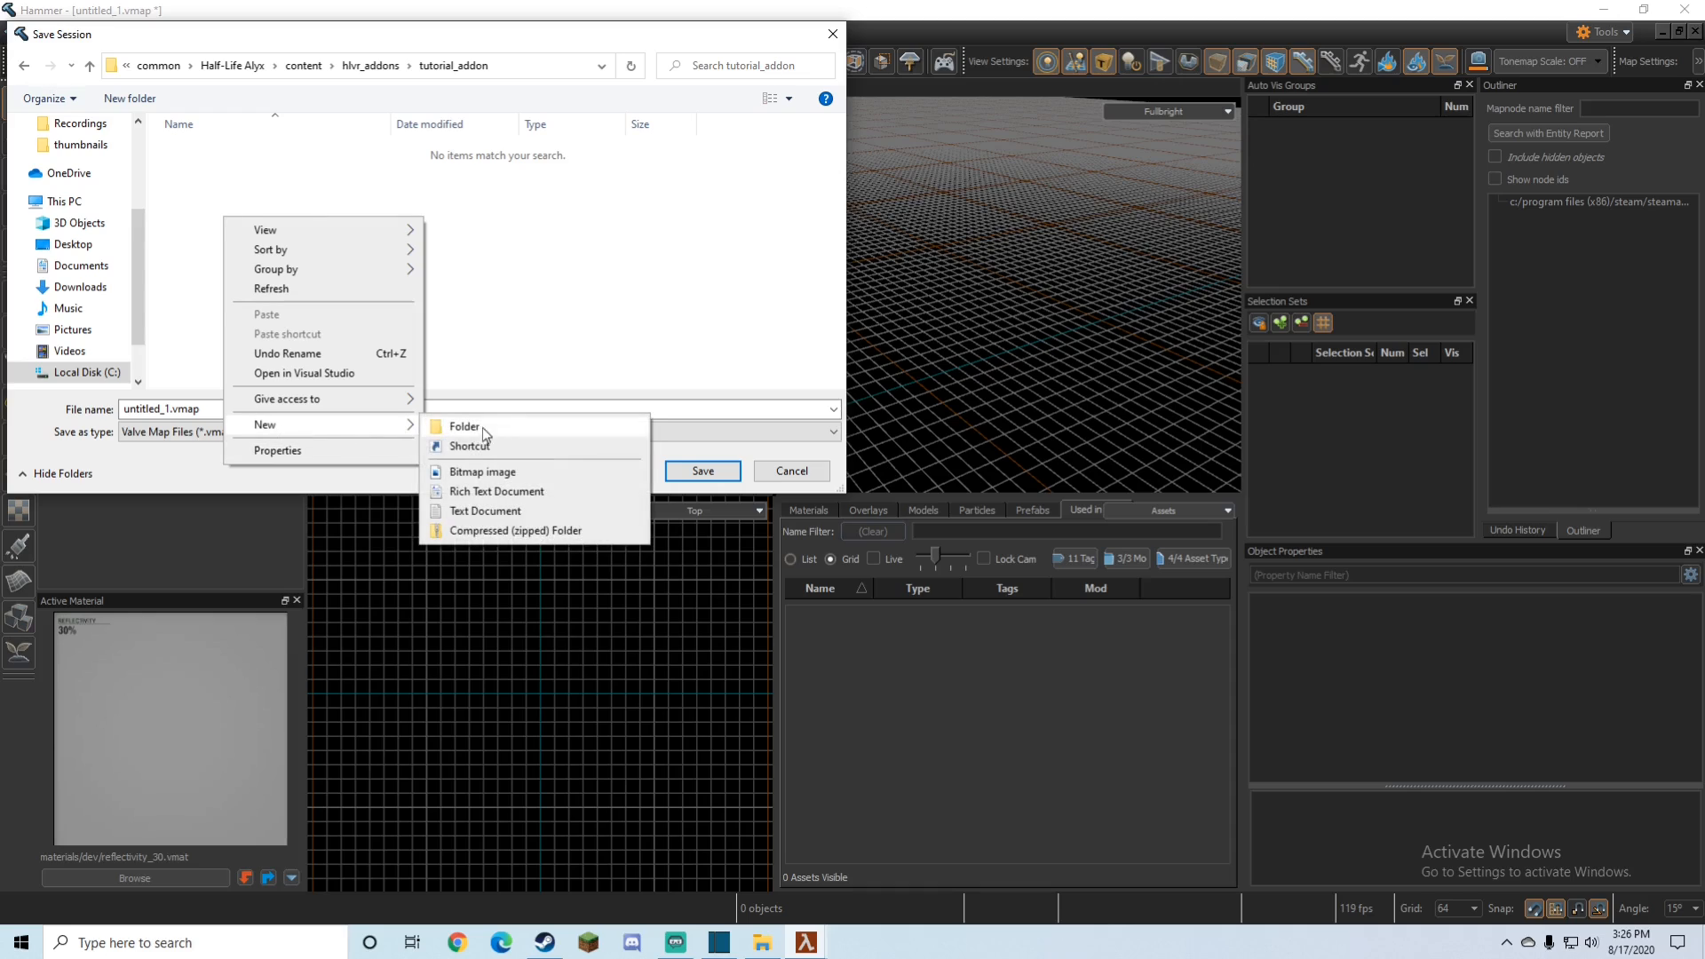
{"action": "left_click", "coordinate": [482, 427]}
{"action": "type", "text": "maps"}
{"action": "key", "text": "Return"}
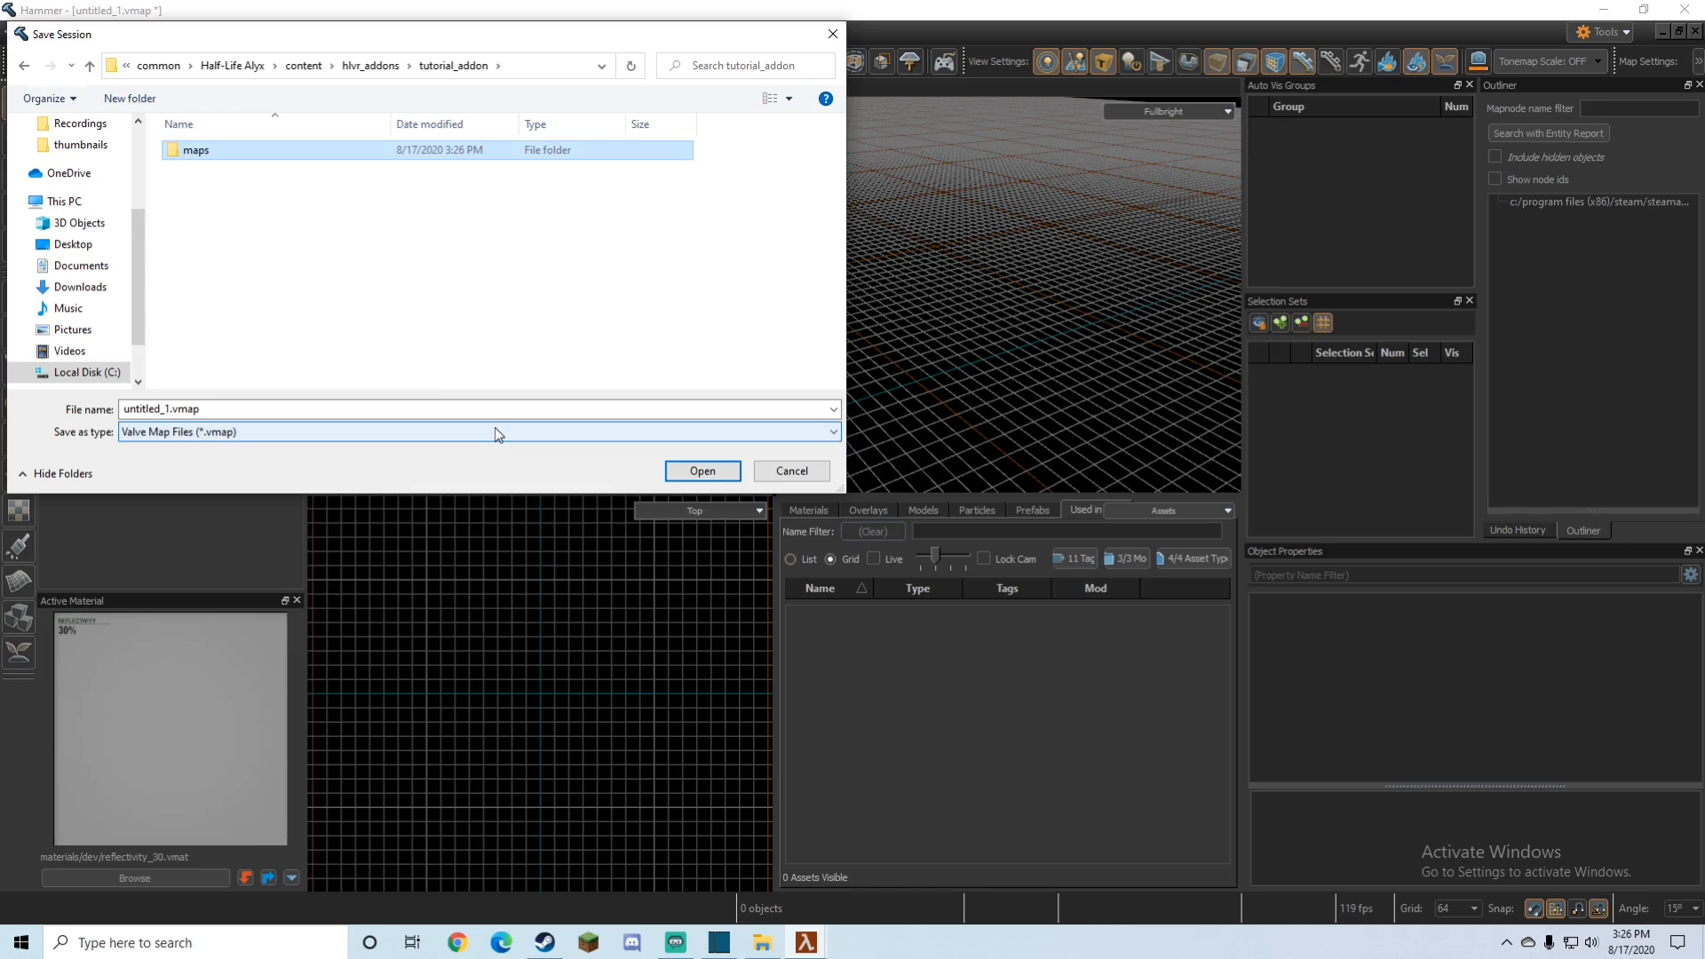
{"action": "double_click", "coordinate": [246, 154]}
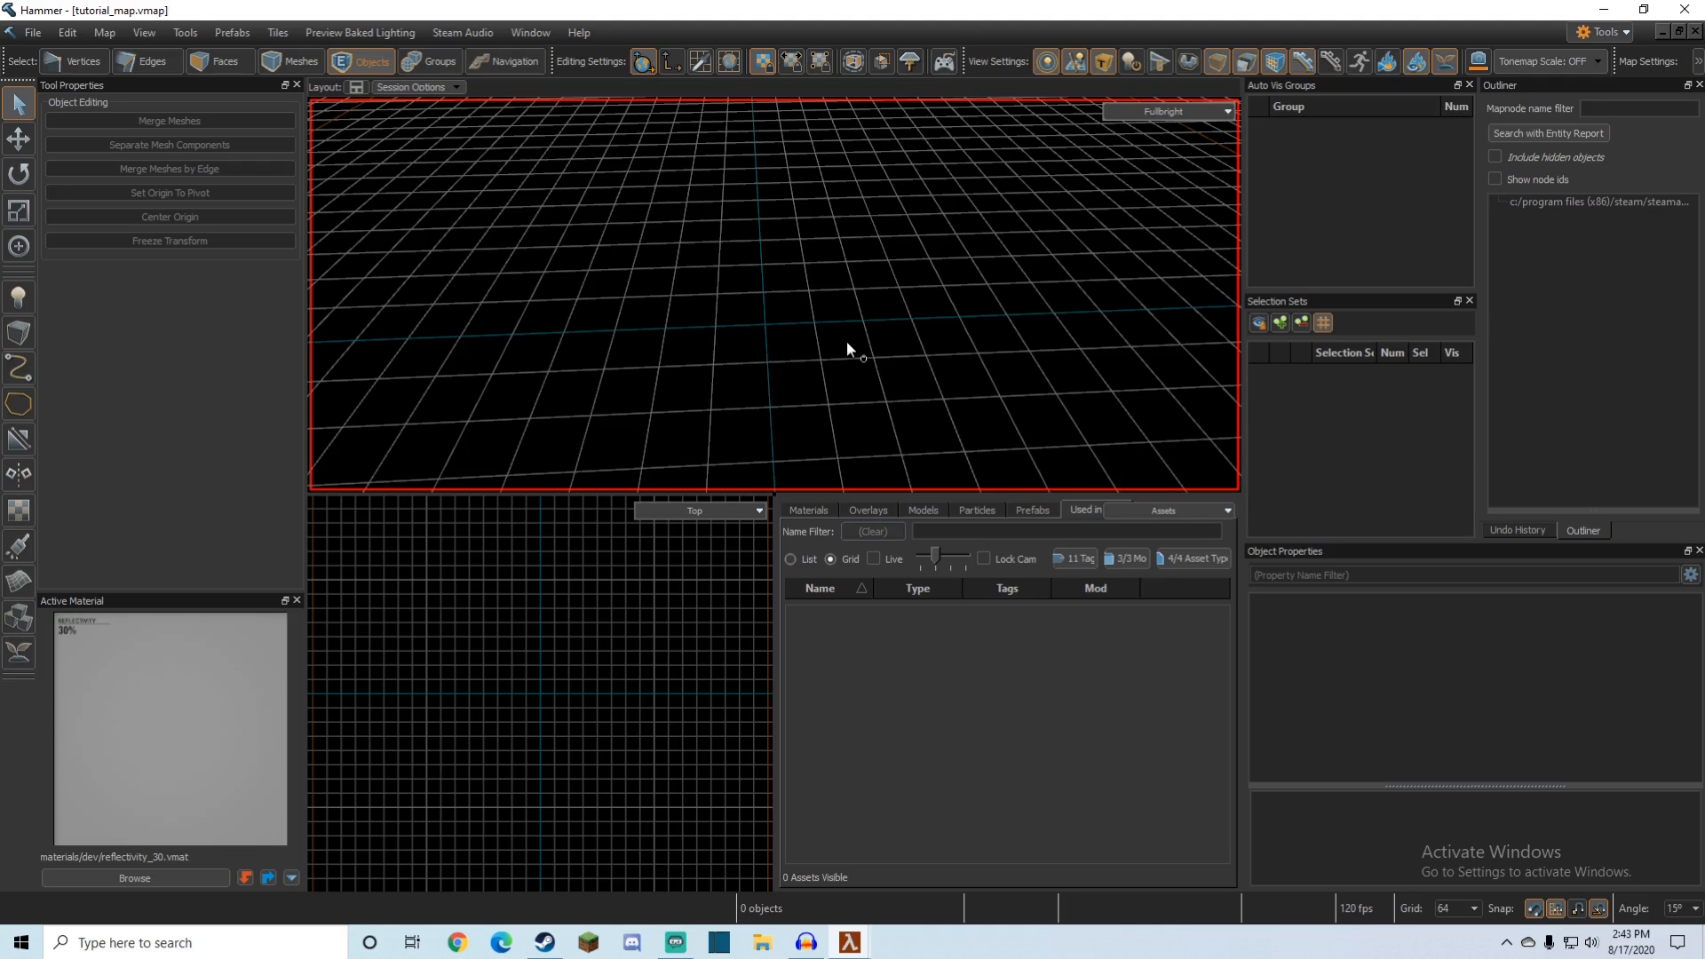
Step: Look around the empty grid in the 3D view by flying the camera and zooming in and out
{"action": "key", "text": "z"}
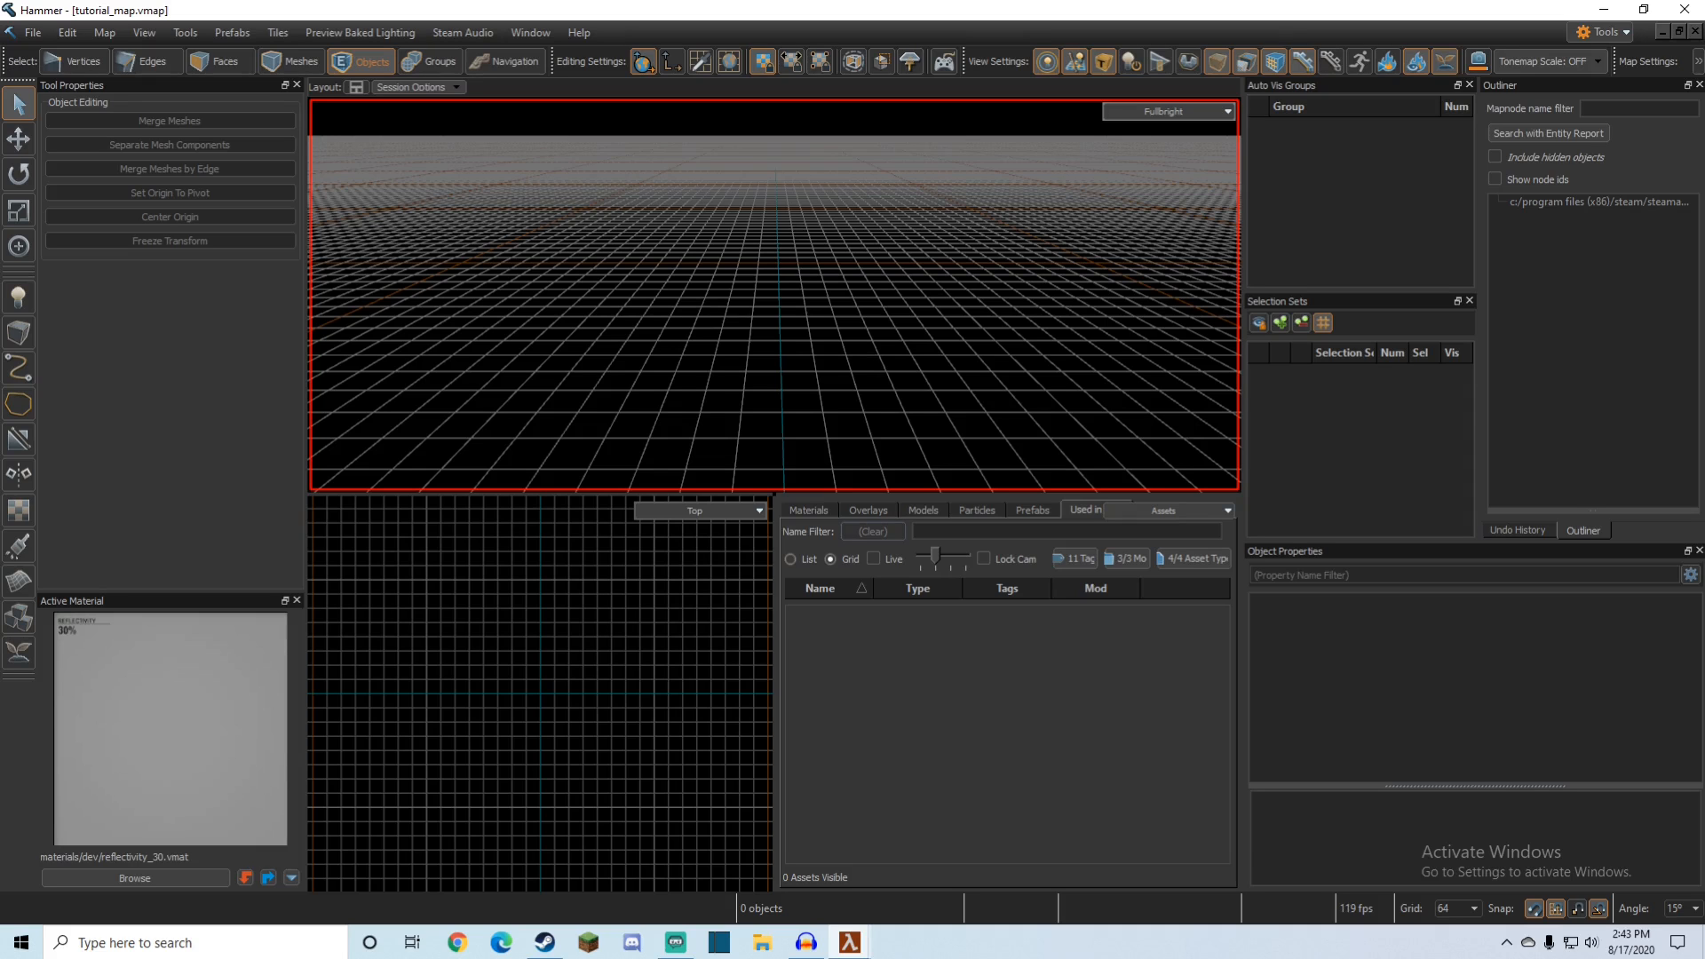
{"action": "right_click_drag", "start_coordinate": [775, 294], "coordinate": [775, 294]}
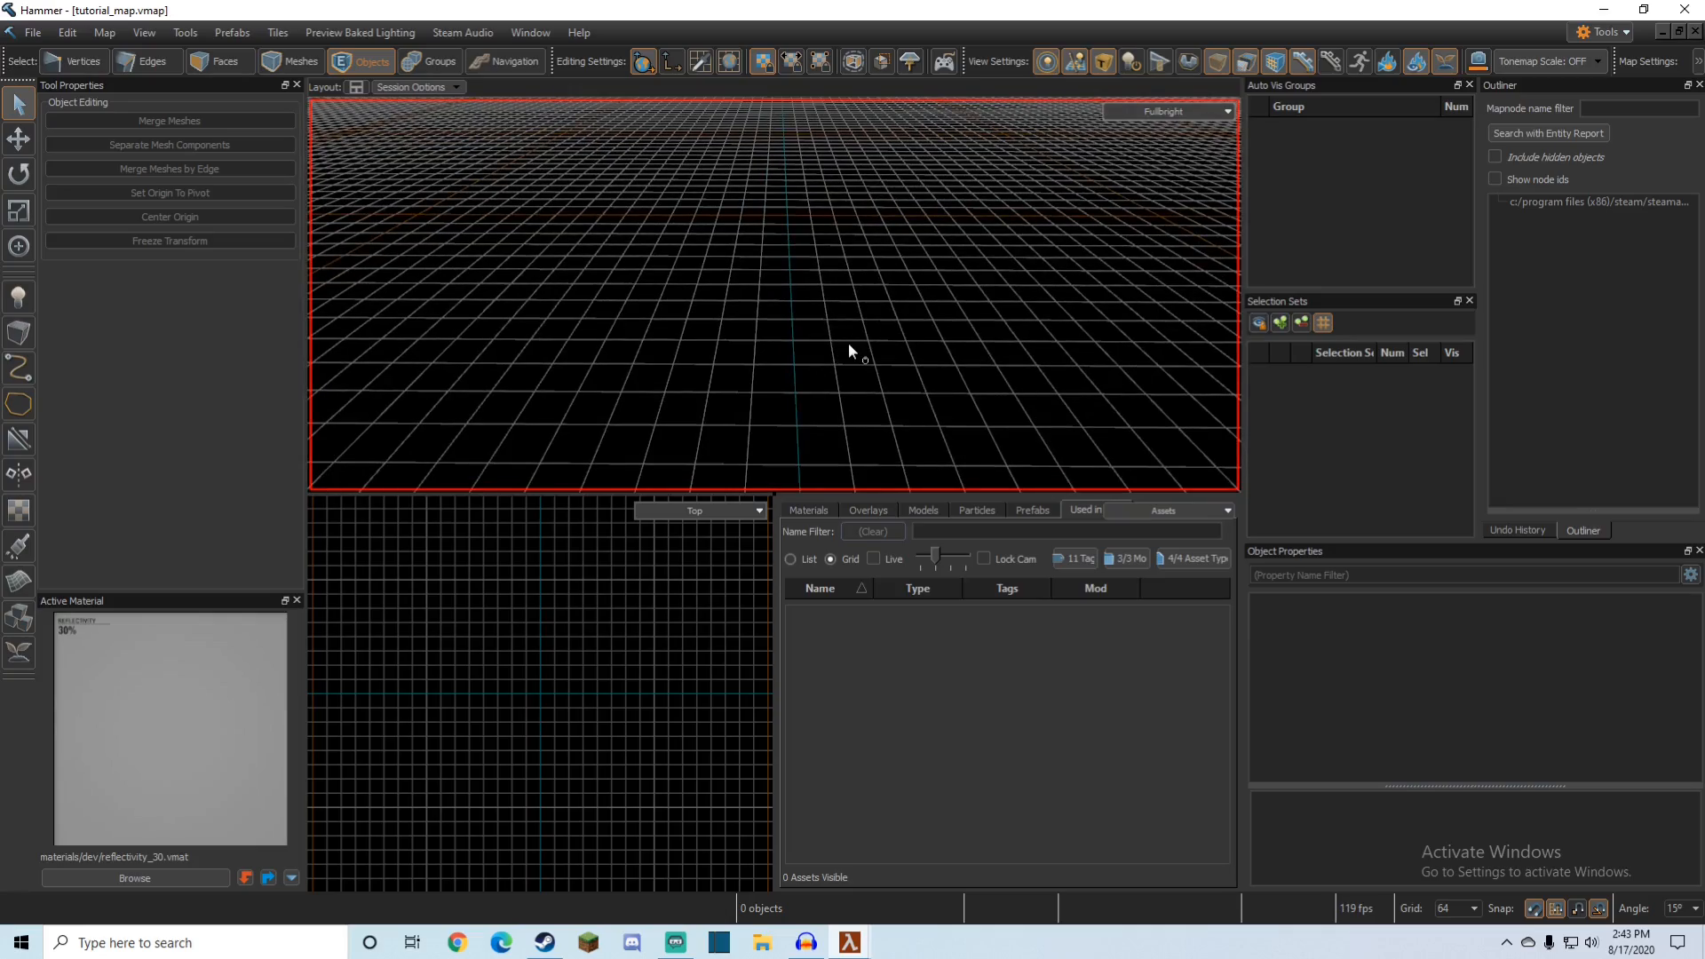
{"action": "key", "text": "z"}
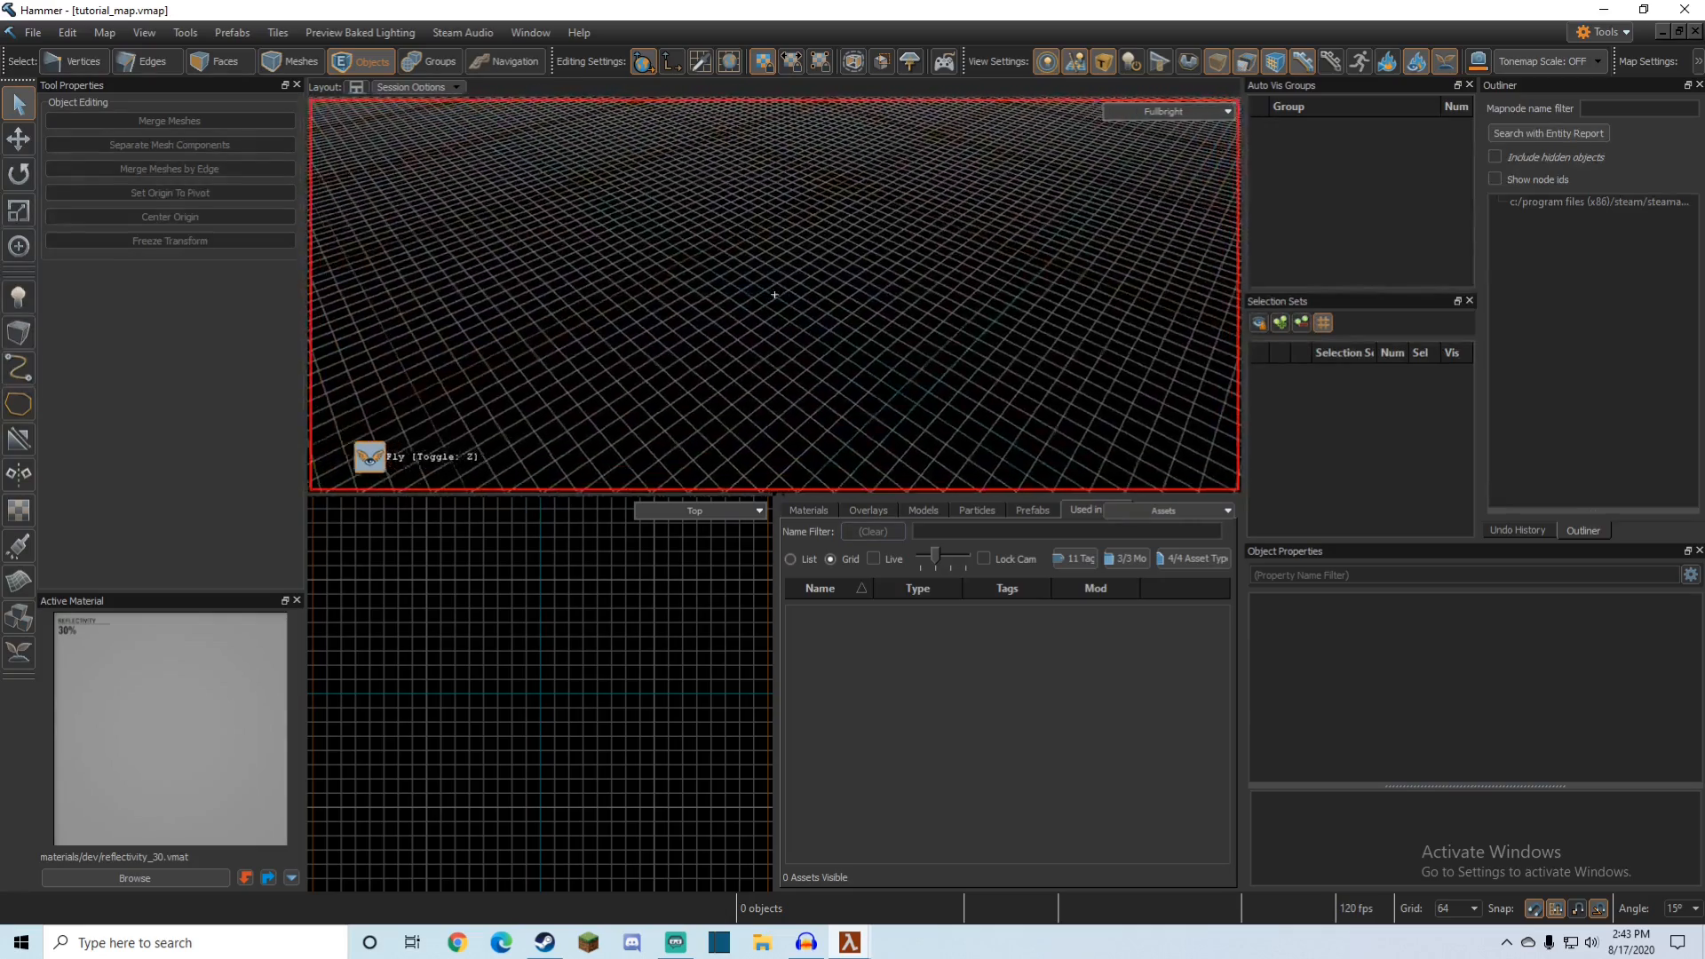
{"action": "key", "text": "w"}
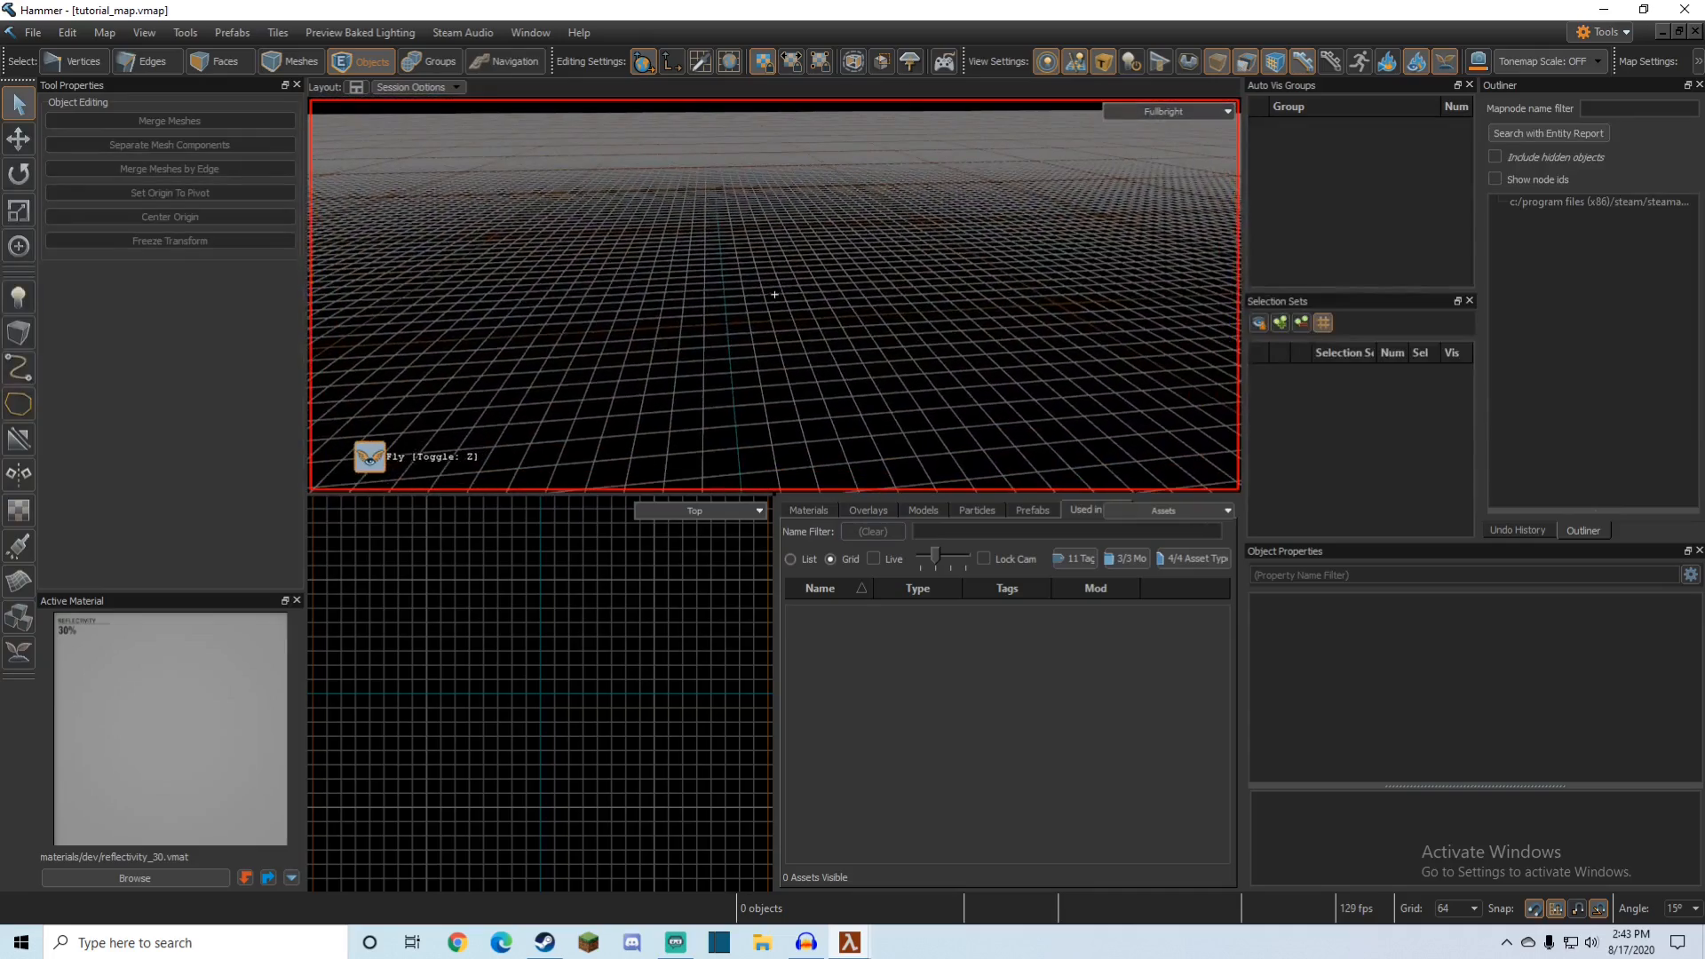
{"action": "scroll", "coordinate": [848, 343], "scroll_direction": "down", "scroll_amount": 5}
{"action": "scroll", "coordinate": [849, 343], "scroll_direction": "up", "scroll_amount": 5}
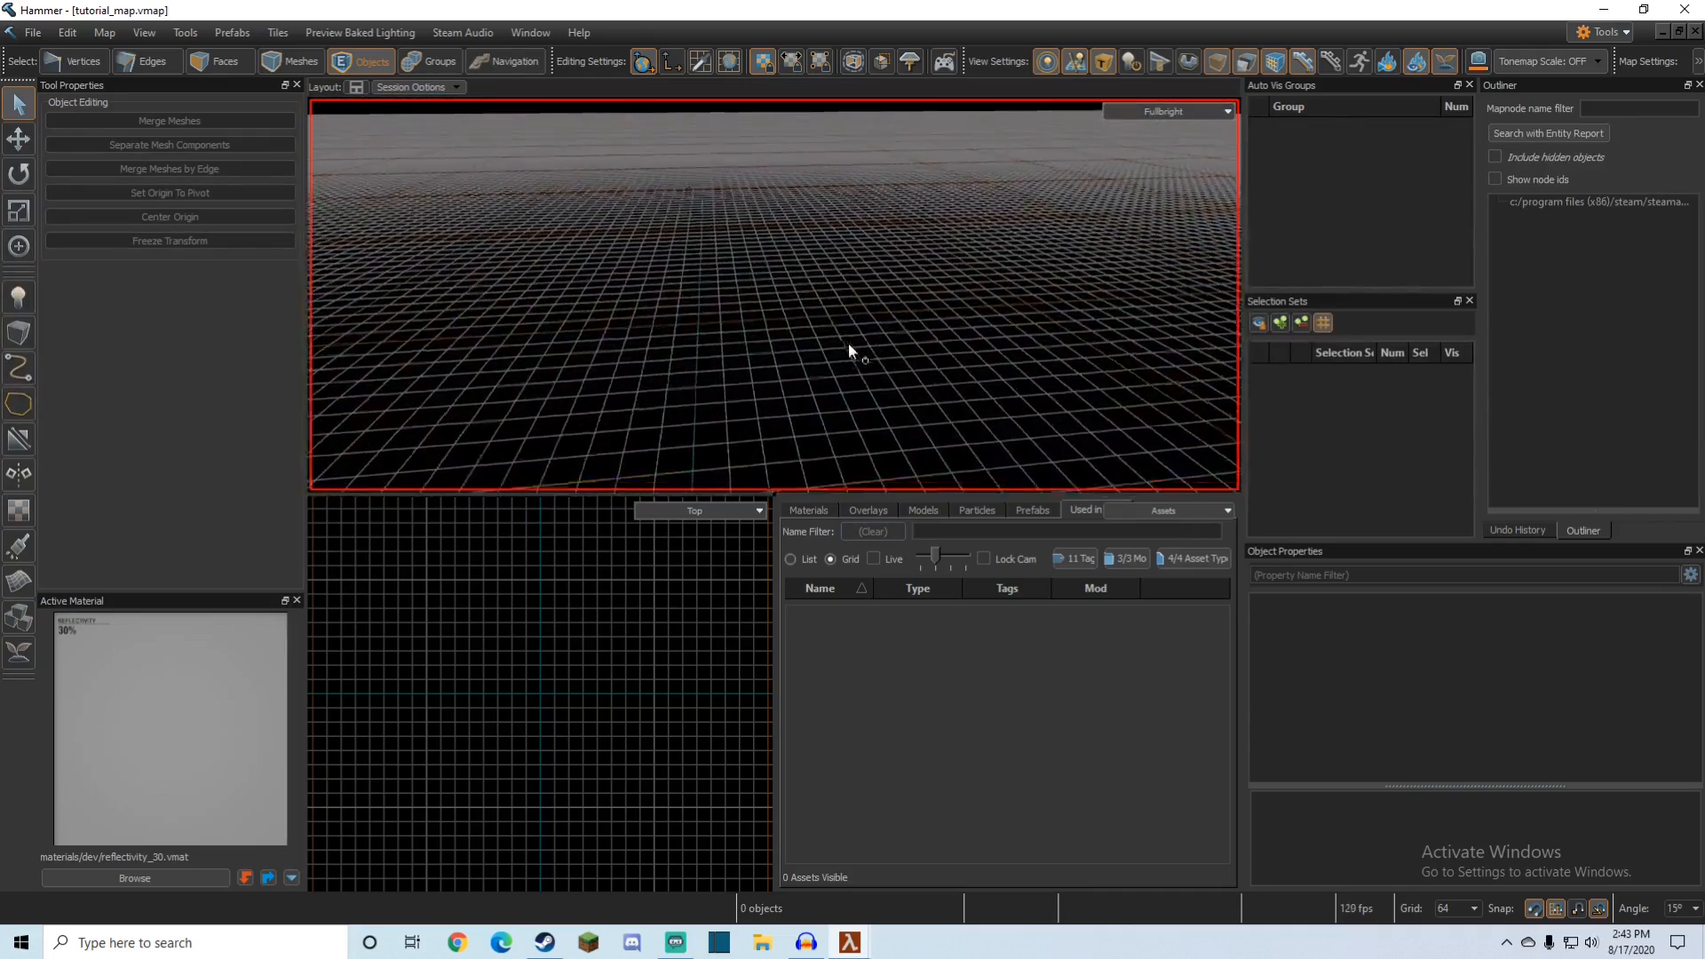
{"action": "scroll", "coordinate": [849, 342], "scroll_direction": "down", "scroll_amount": 3}
{"action": "scroll", "coordinate": [849, 343], "scroll_direction": "down", "scroll_amount": 5}
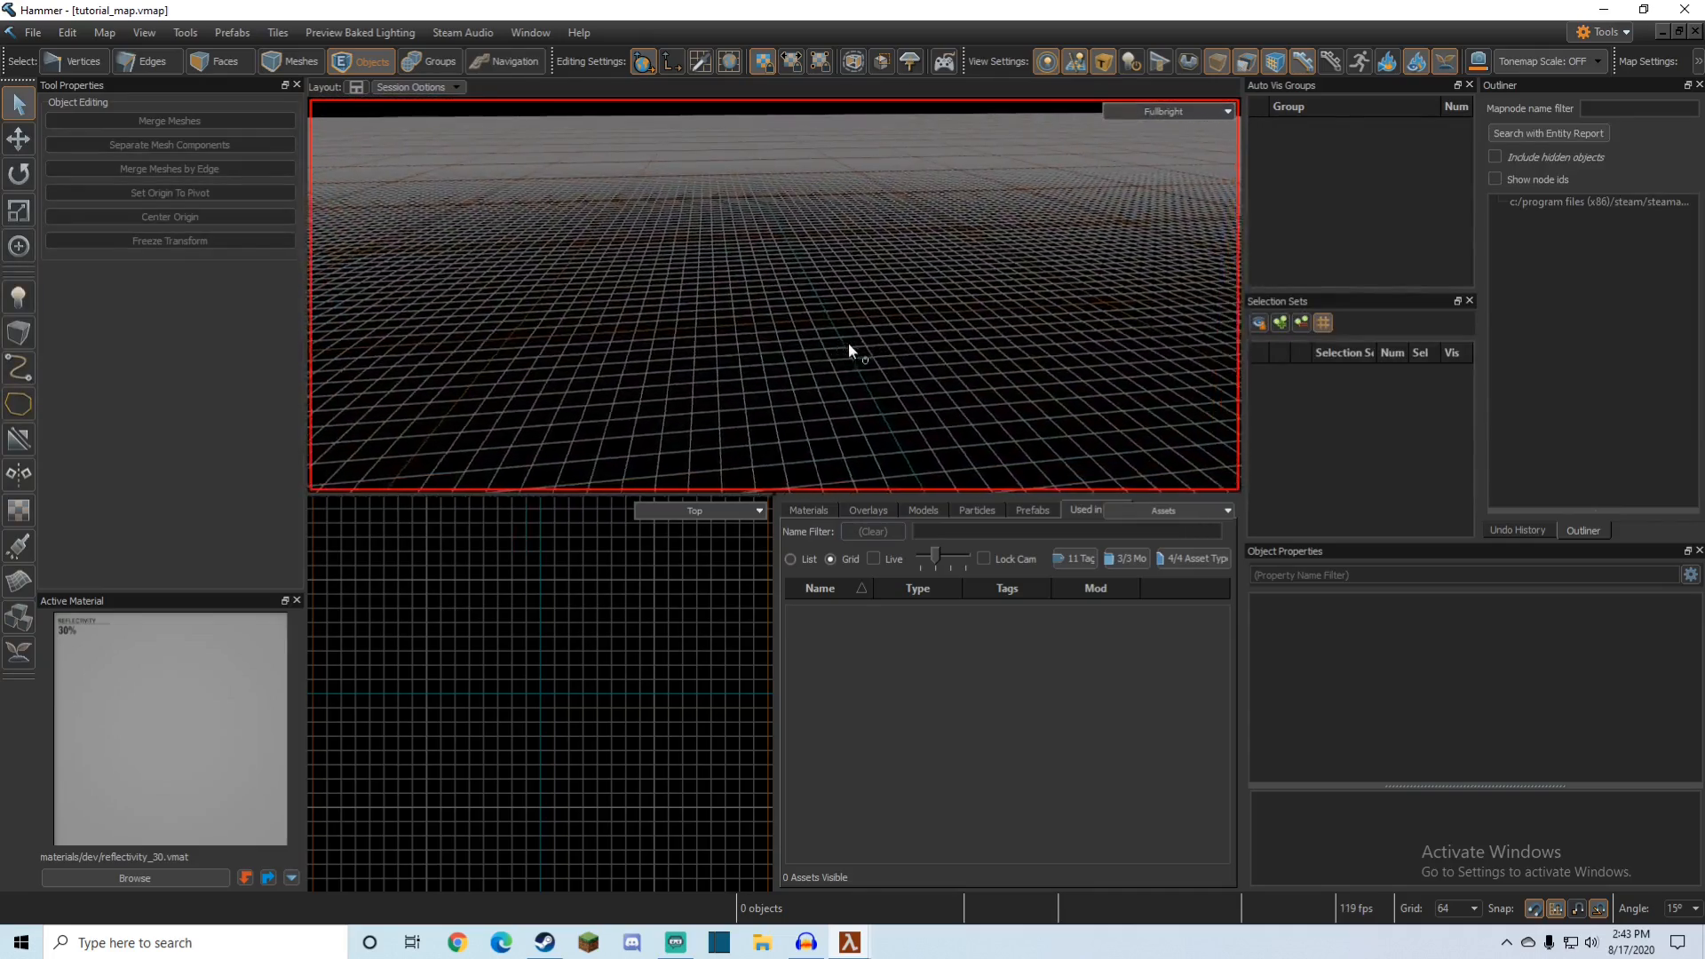
{"action": "scroll", "coordinate": [849, 342], "scroll_direction": "up", "scroll_amount": 2}
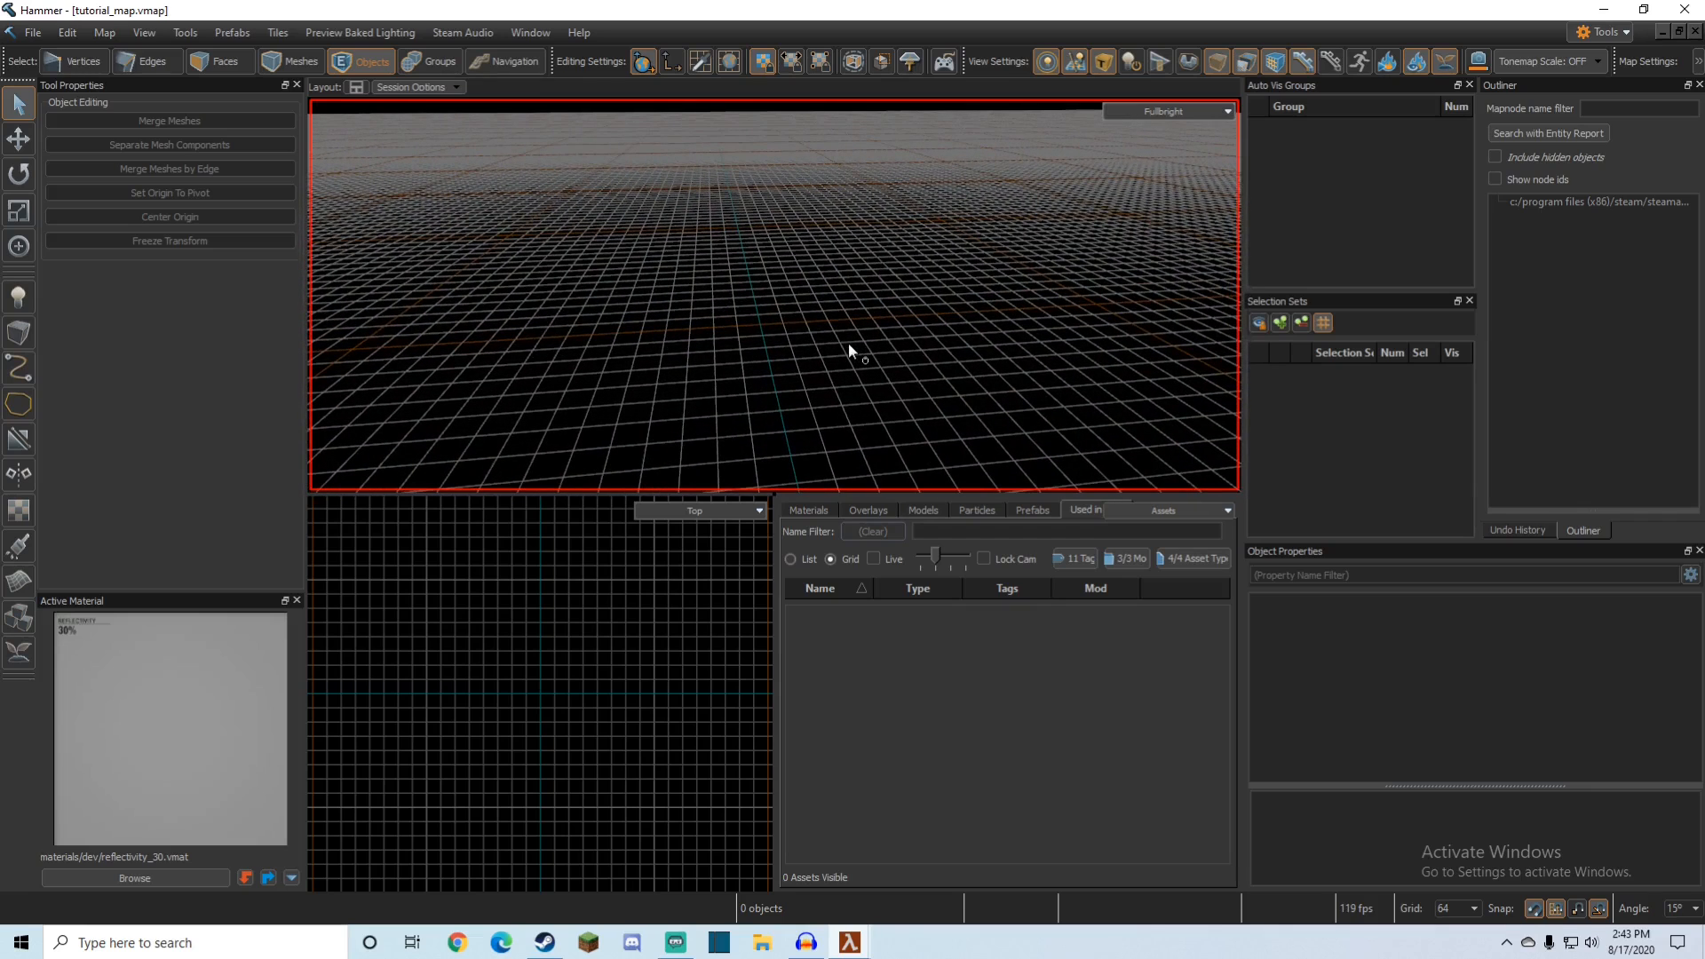
{"action": "key", "text": "z"}
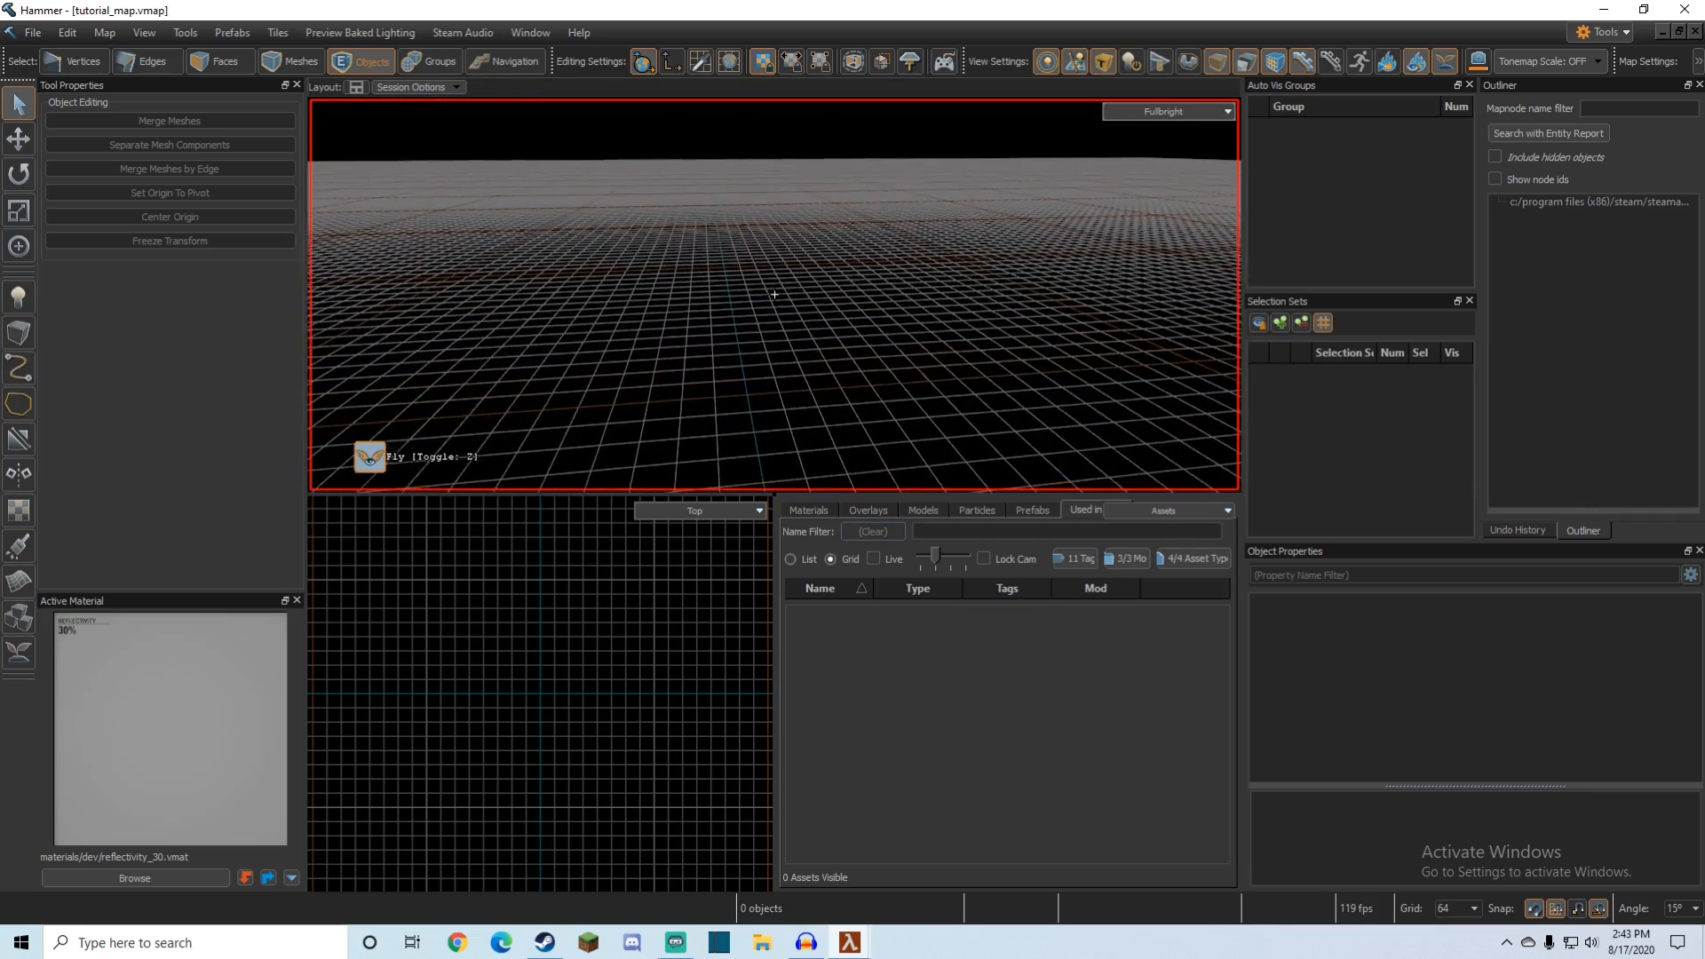
{"action": "key", "text": "w"}
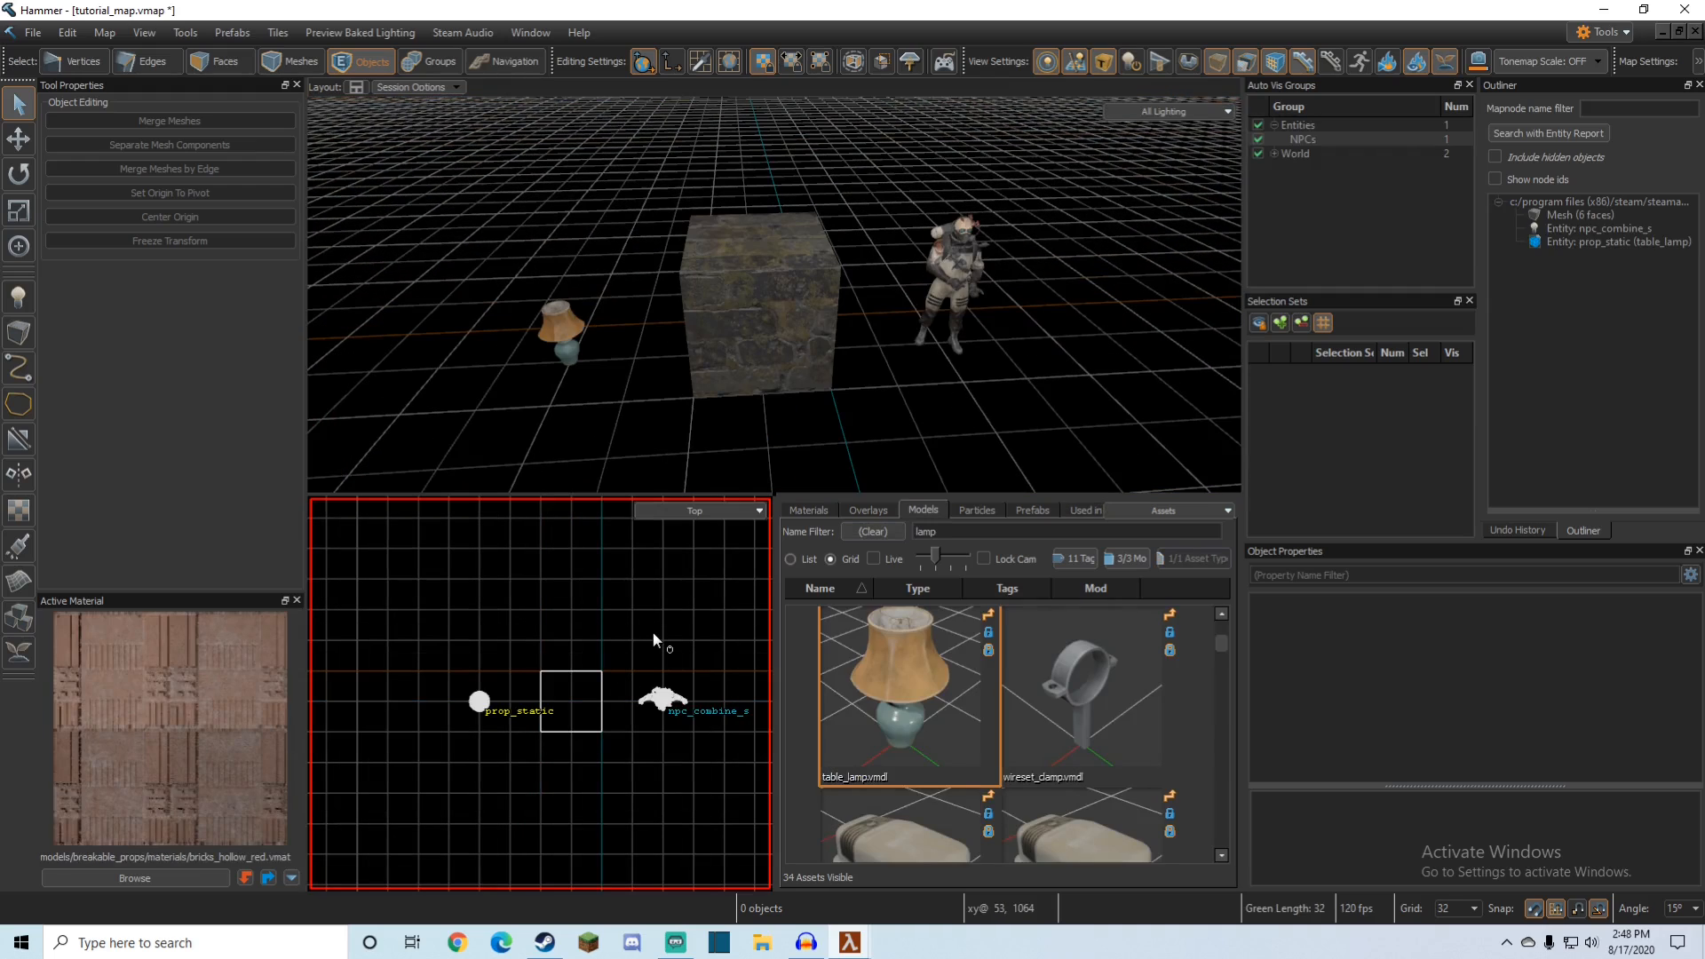
Step: Pan and zoom the 2D view around the block, lamp and soldier, and cycle its orientation through Front and back to Top
{"action": "mouse_move", "coordinate": [665, 598]}
{"action": "middle_mouse_down"}
{"action": "mouse_move", "coordinate": [590, 723]}
{"action": "mouse_move", "coordinate": [657, 593]}
{"action": "middle_mouse_up"}
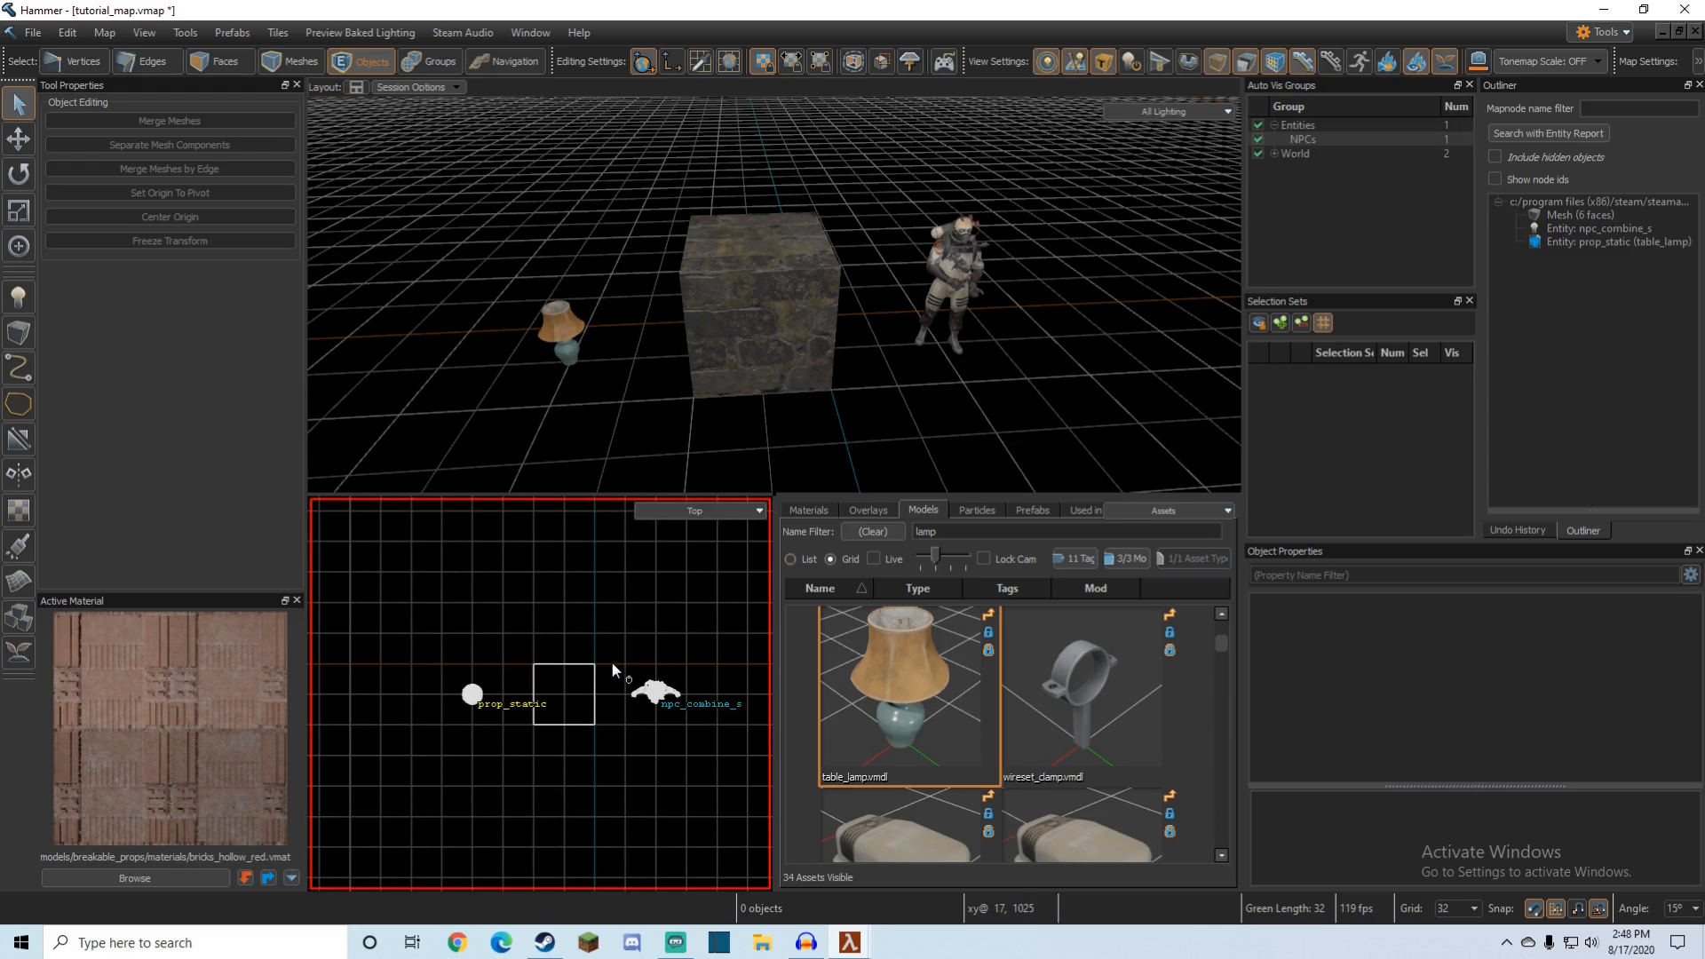
{"action": "scroll", "coordinate": [611, 660], "scroll_direction": "down", "scroll_amount": 3}
{"action": "scroll", "coordinate": [611, 661], "scroll_direction": "up", "scroll_amount": 4}
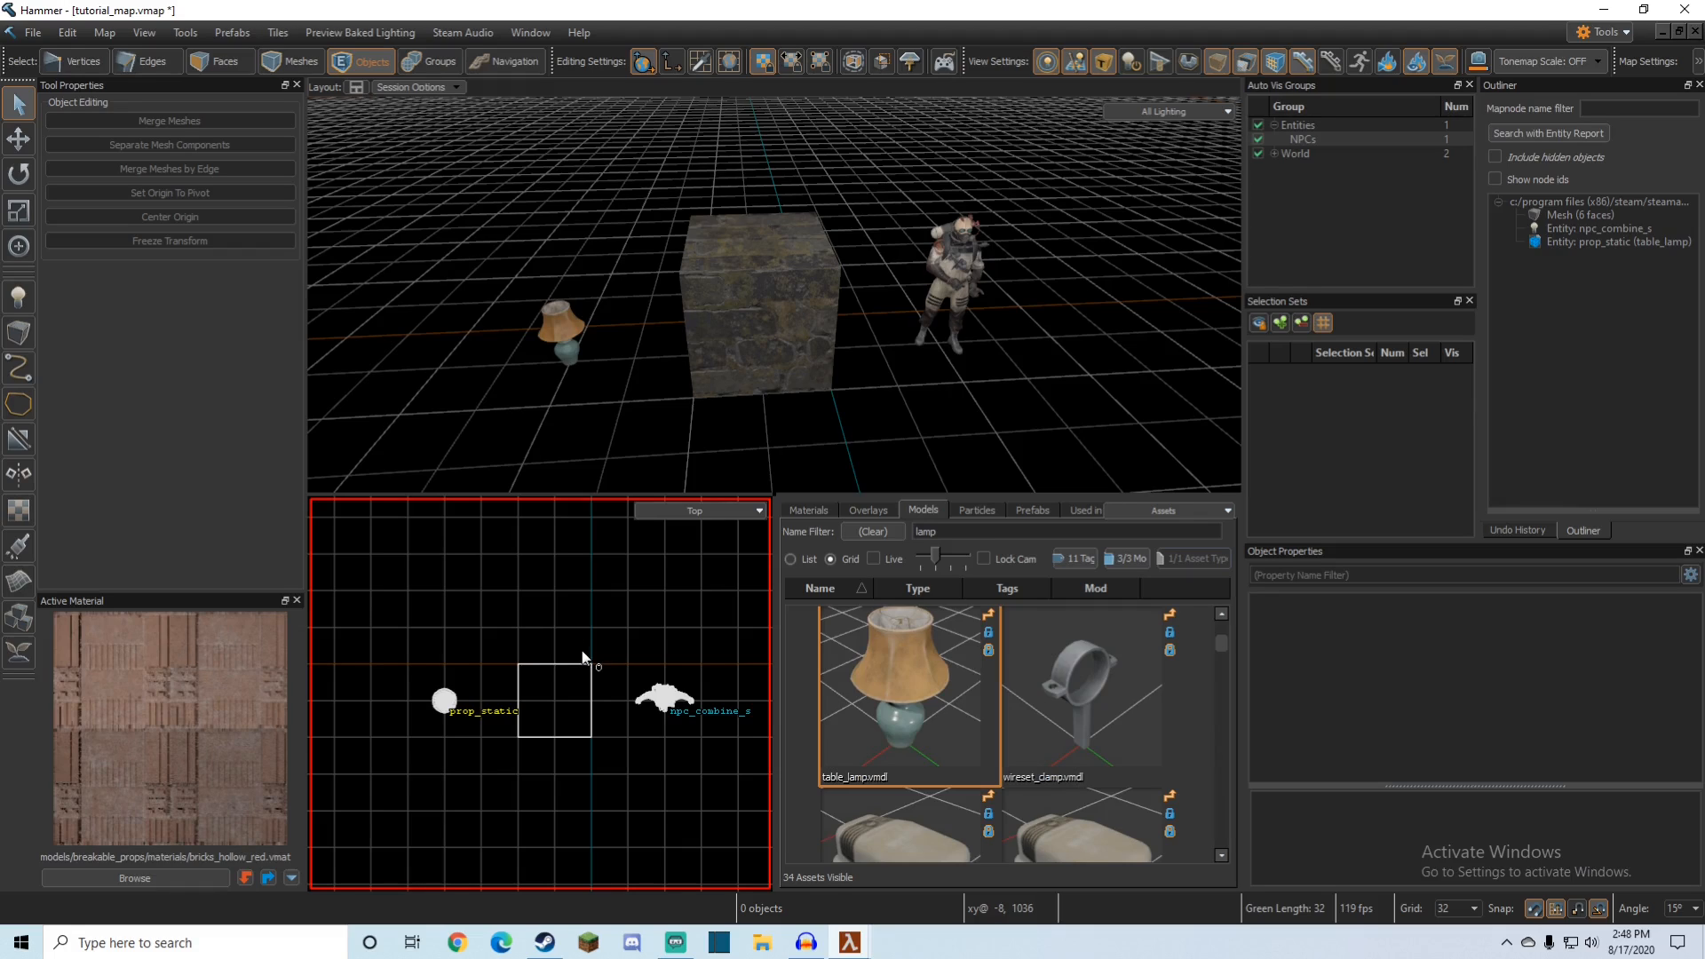
{"action": "key", "text": "ctrl"}
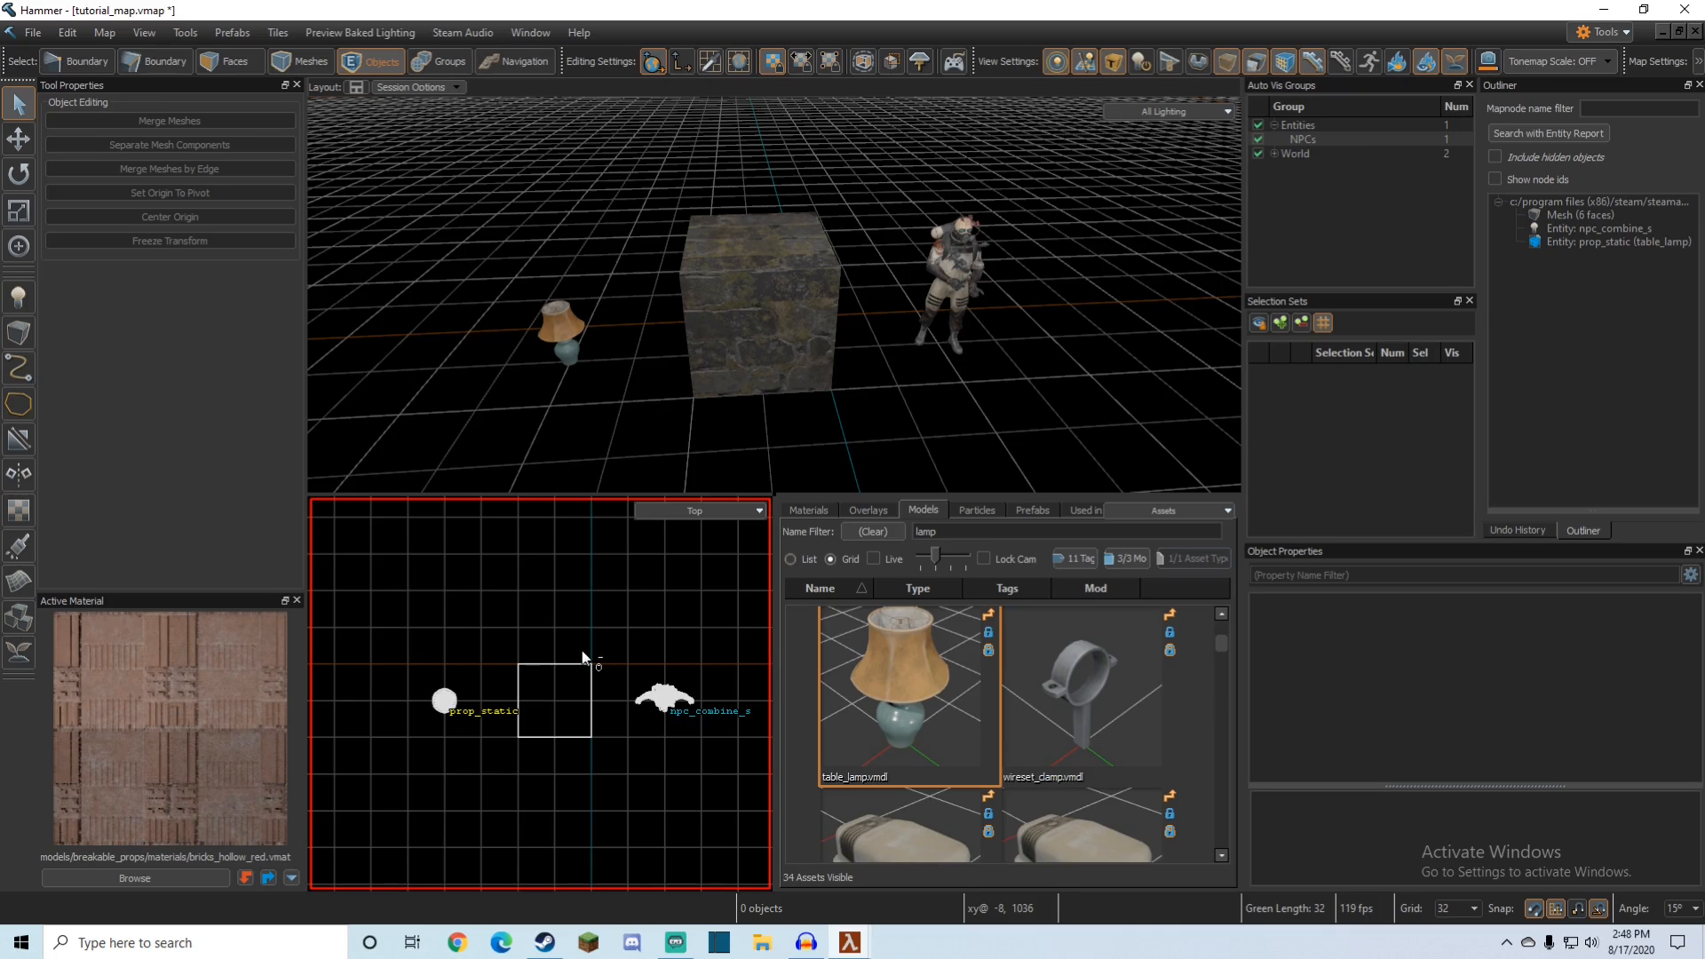
{"action": "key", "text": "ctrl+space"}
{"action": "key", "text": "ctrl+space"}
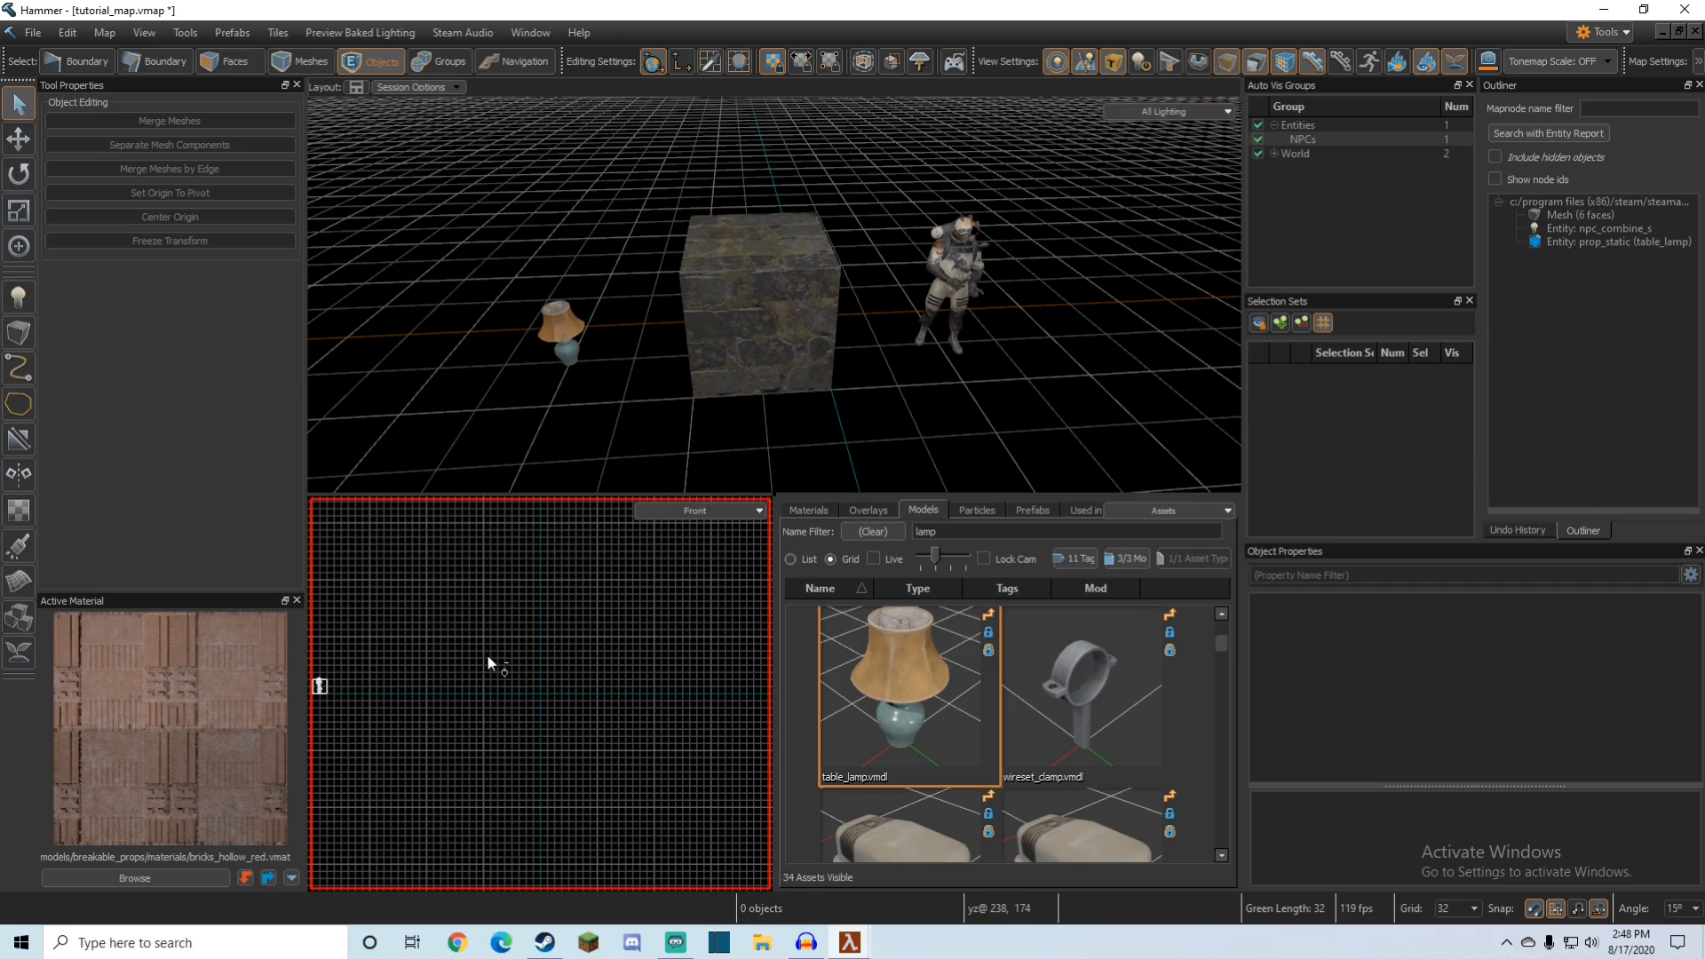
{"action": "key", "text": "ctrl+space"}
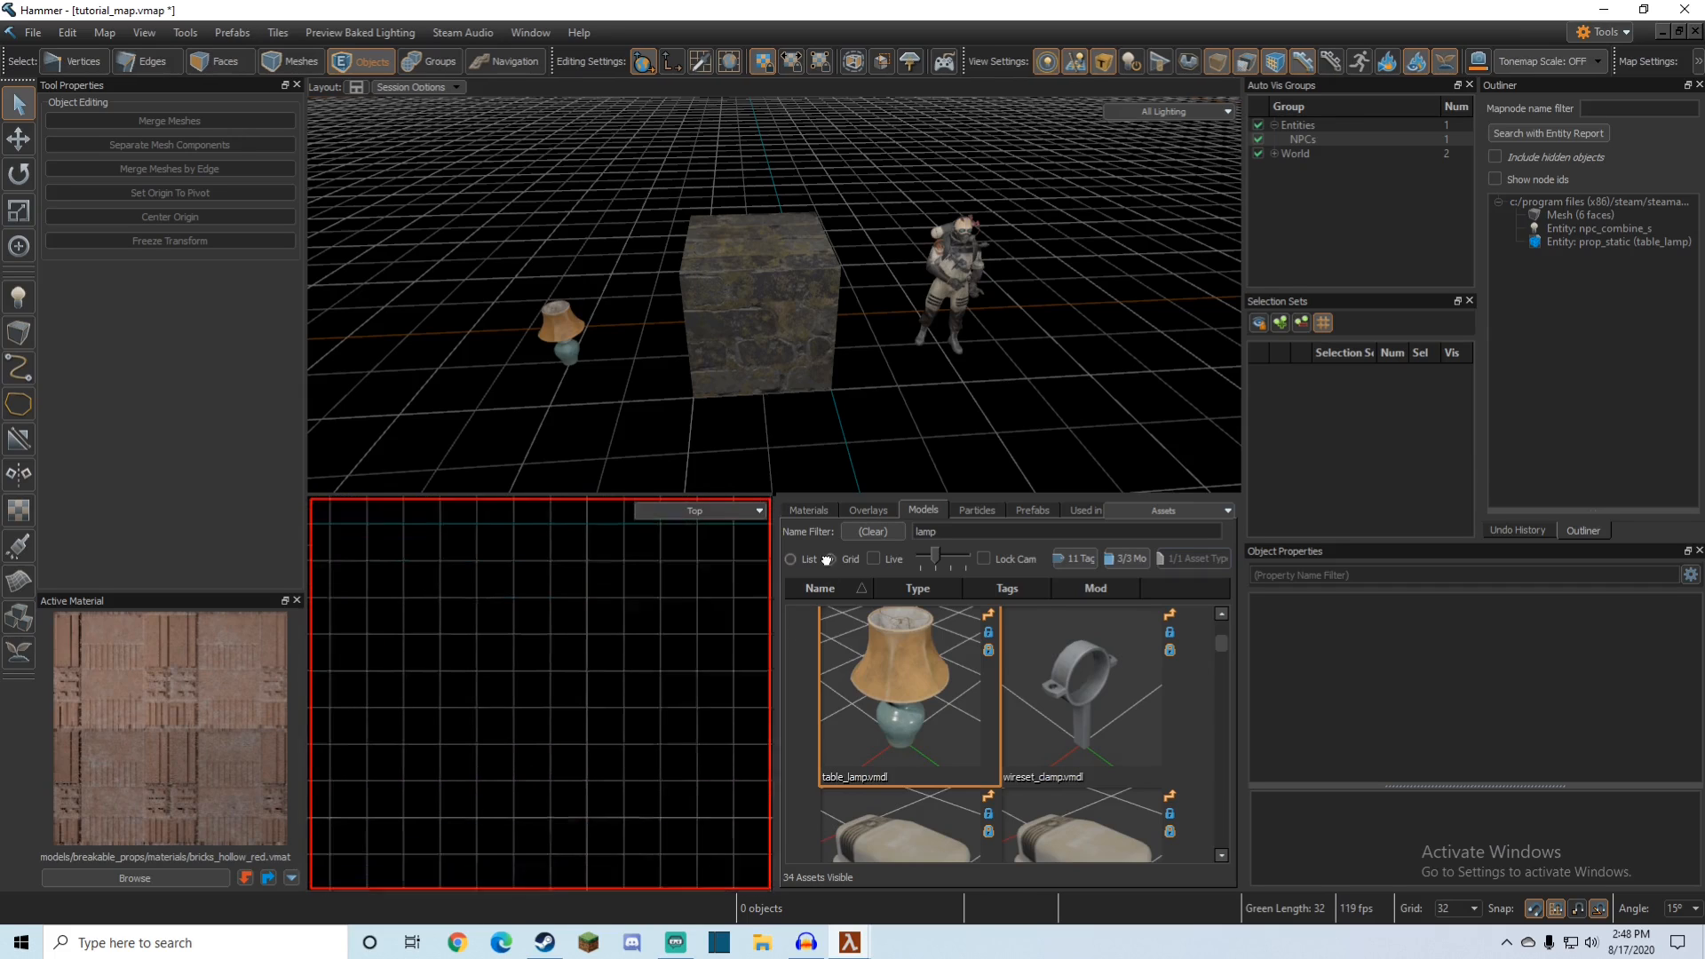
{"action": "scroll", "coordinate": [505, 721], "scroll_direction": "down", "scroll_amount": 3}
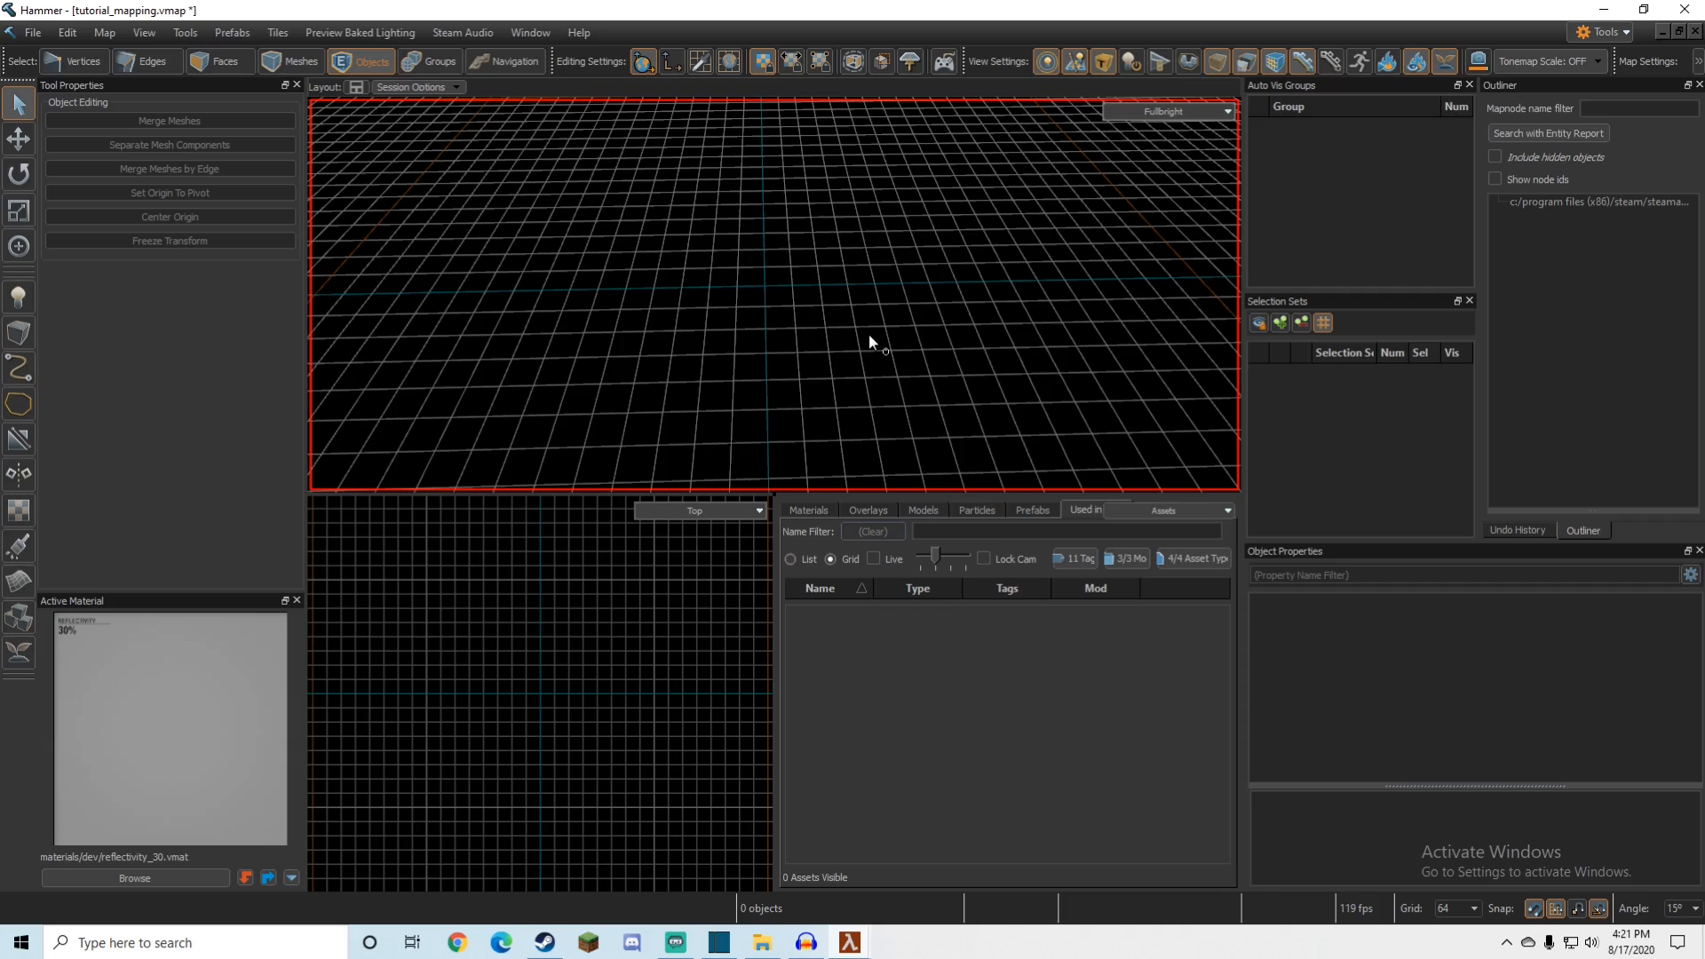
Step: Check the available grid sizes and reduce the grid size to 4
{"action": "right_click_drag", "start_coordinate": [868, 334], "coordinate": [833, 347]}
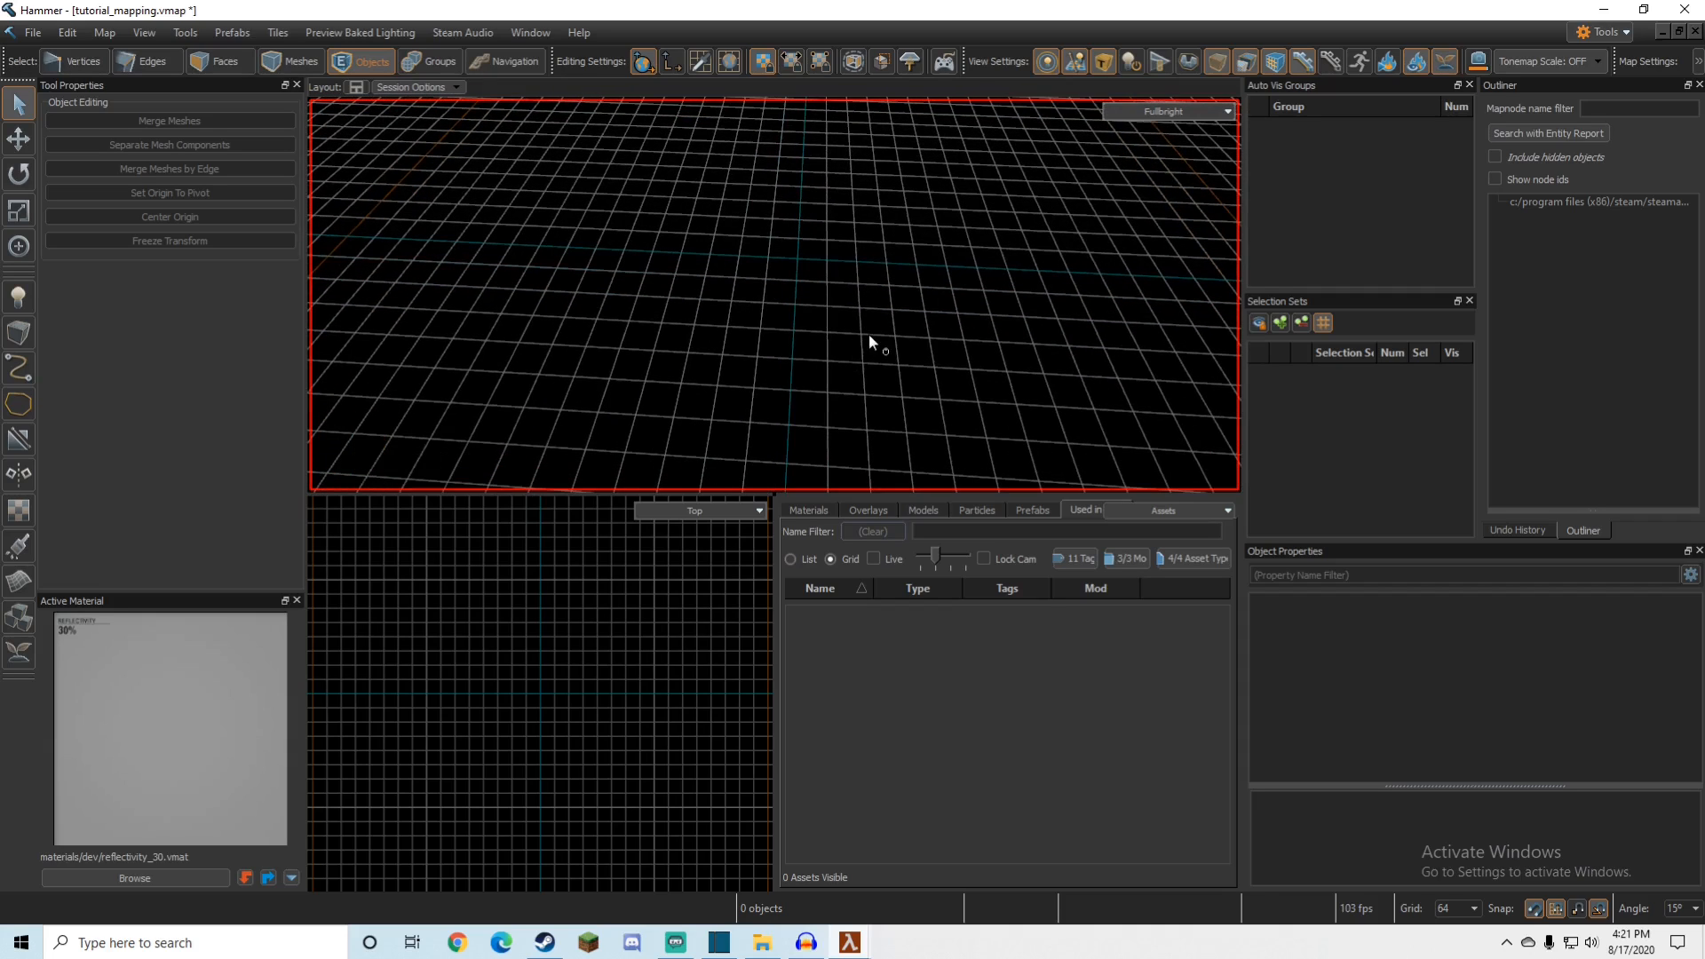
{"action": "left_click", "coordinate": [1457, 908]}
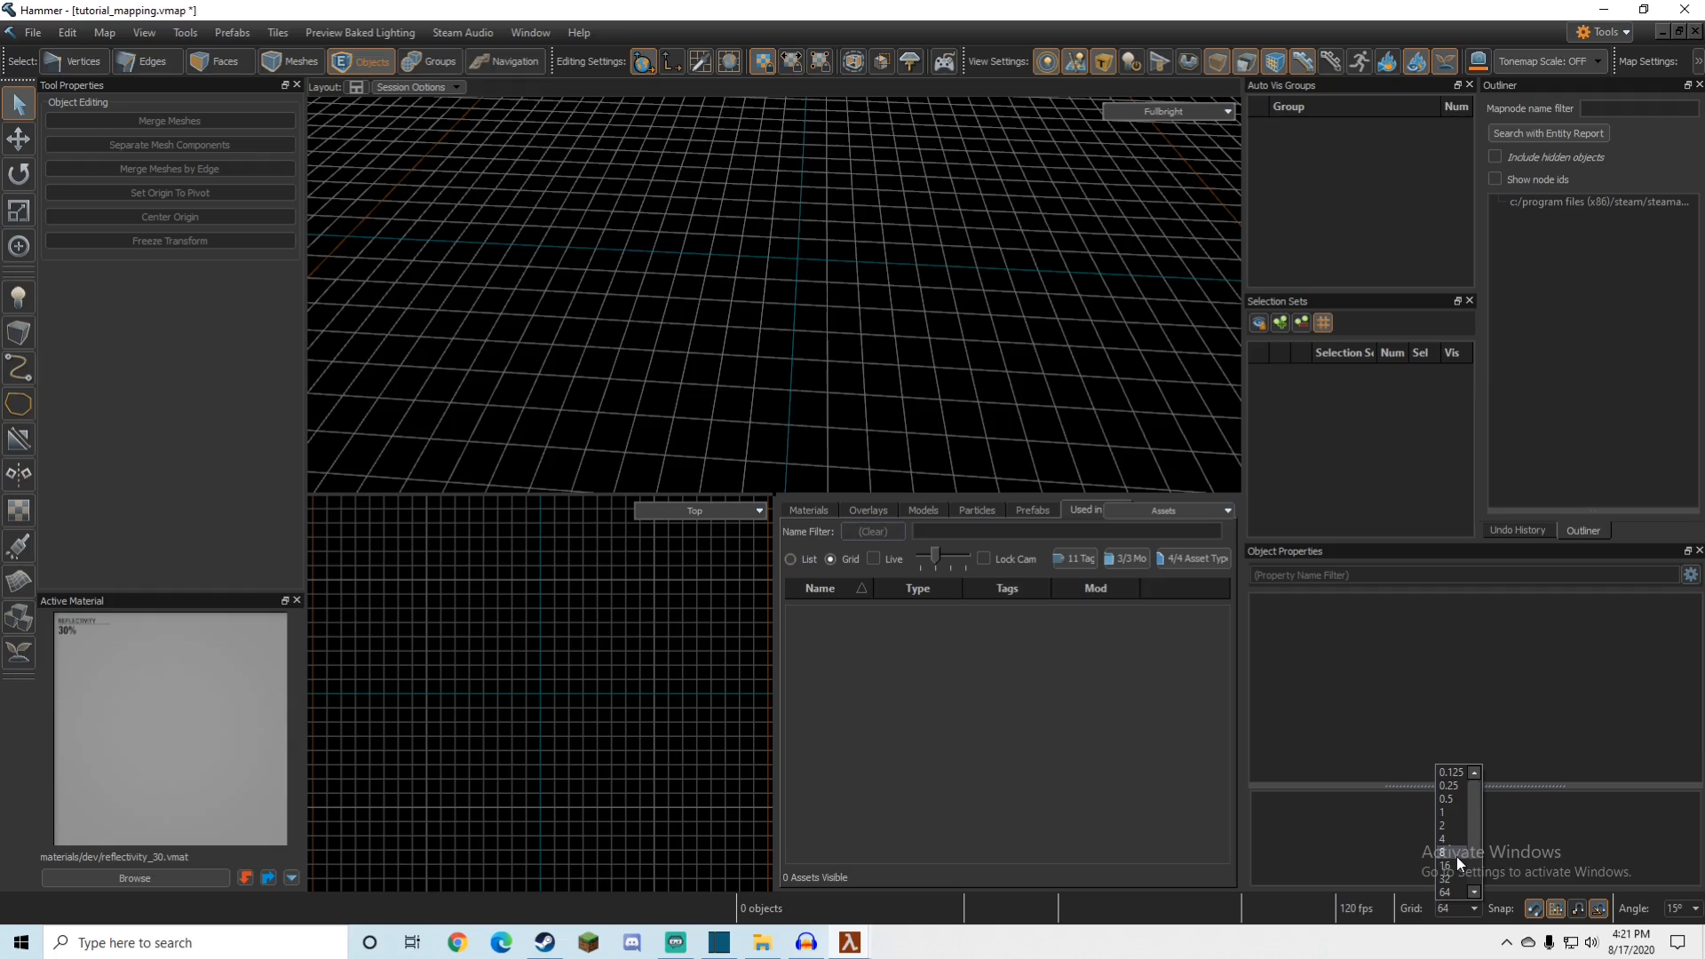
{"action": "left_click", "coordinate": [1514, 838]}
{"action": "left_click", "coordinate": [782, 304]}
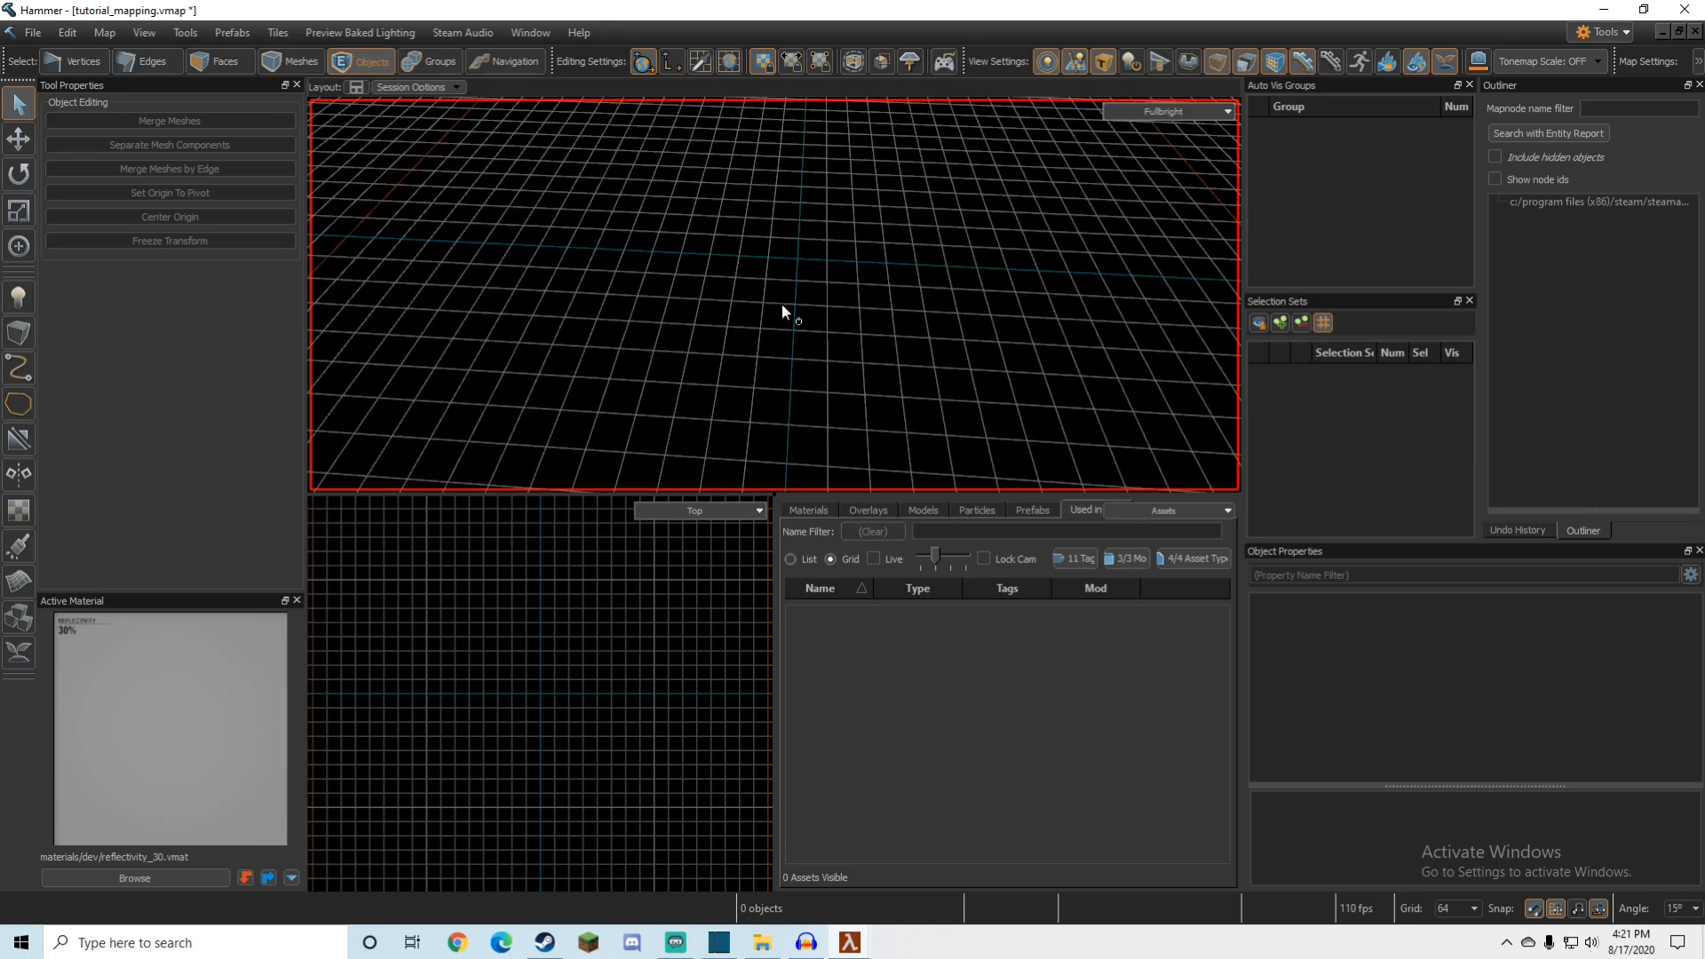
{"action": "key", "text": "bracketleft"}
{"action": "key", "text": "bracketleft"}
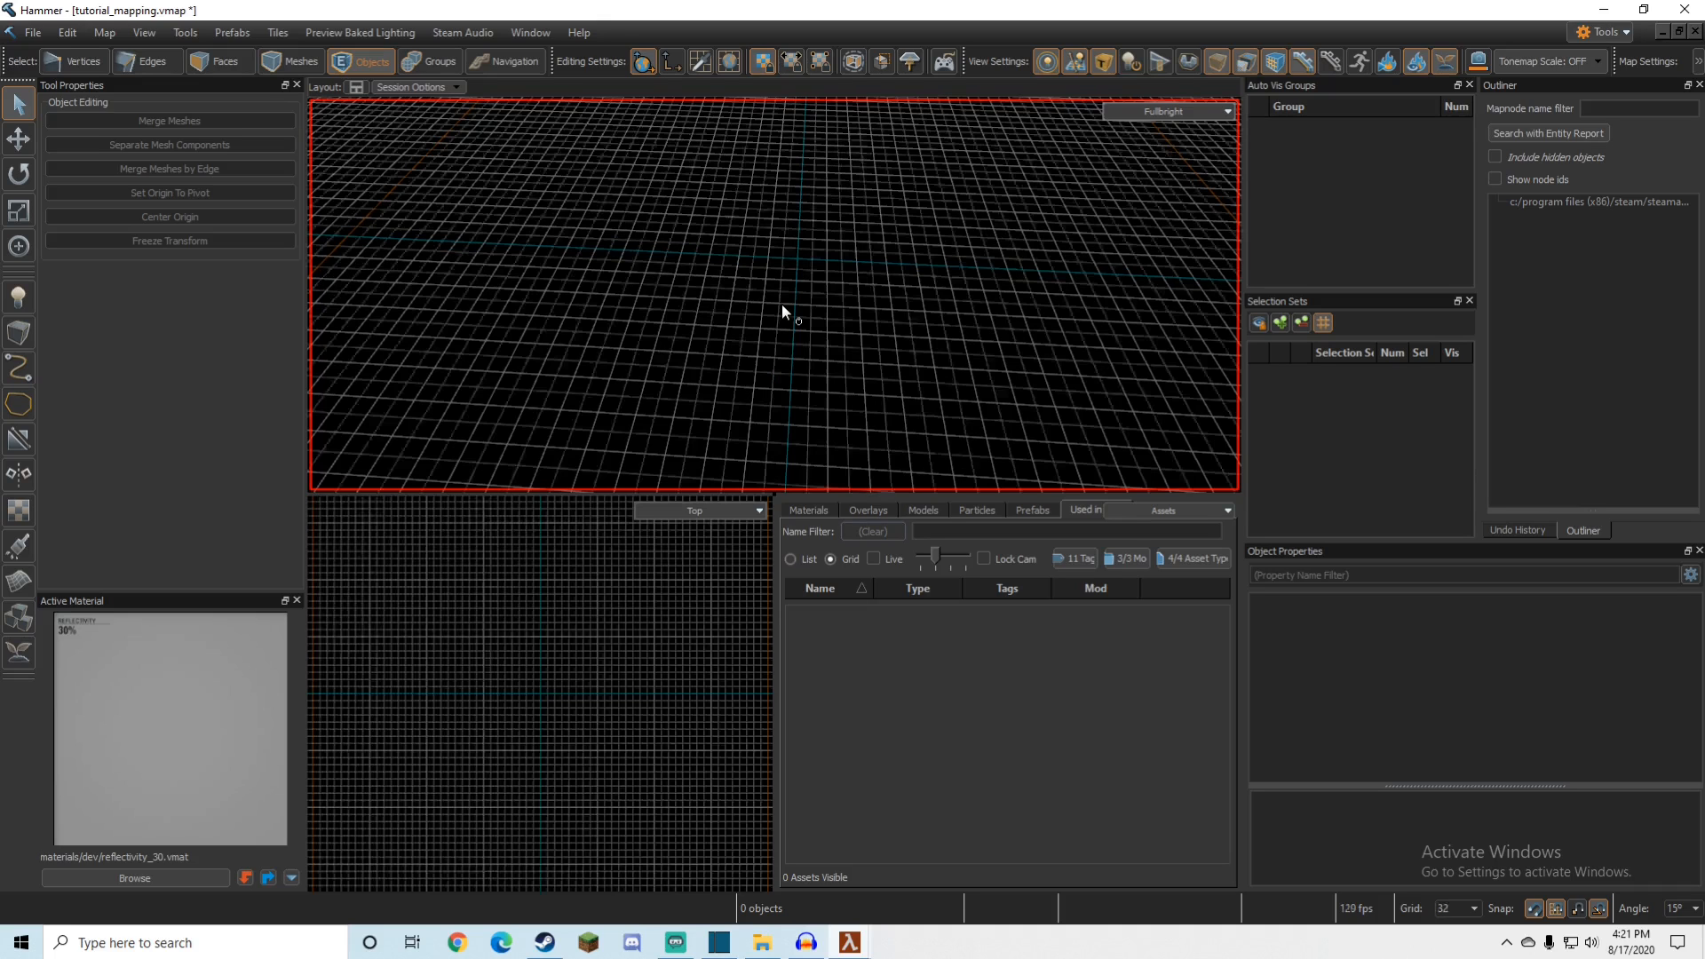
{"action": "key", "text": "bracketleft"}
{"action": "key", "text": "bracketleft"}
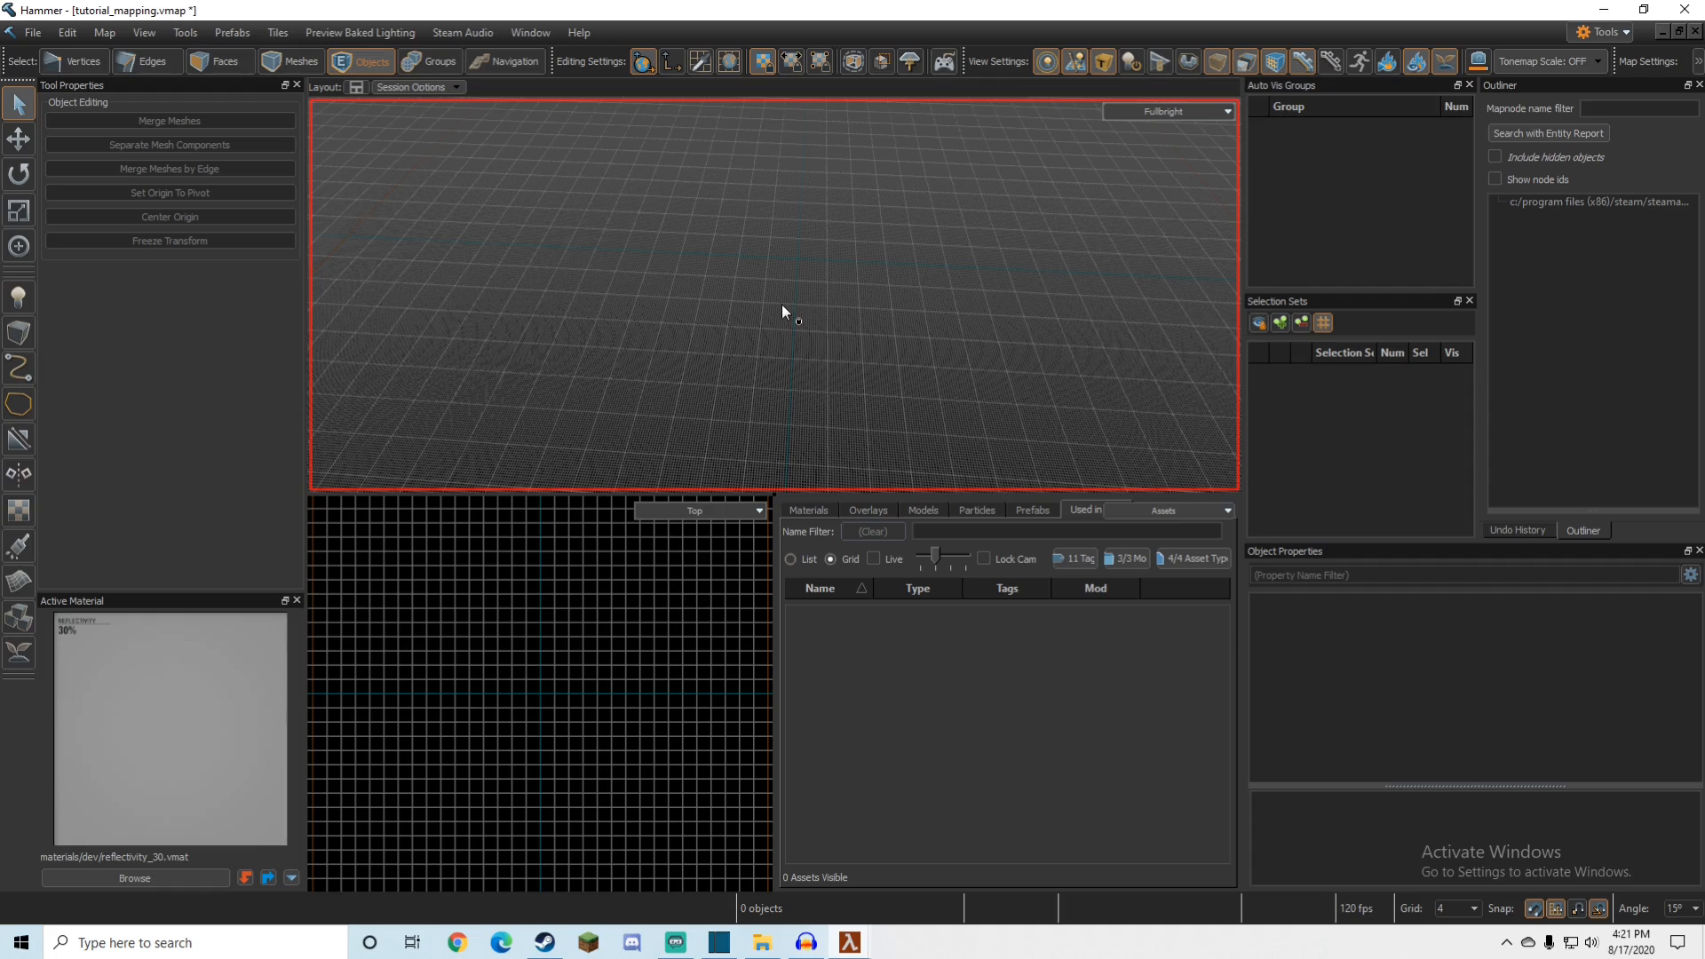
Step: Increase the grid size to 256
{"action": "key", "text": "bracketright"}
{"action": "key", "text": "bracketright"}
{"action": "key", "text": "bracketright"}
{"action": "key", "text": "bracketright"}
{"action": "key", "text": "bracketright"}
{"action": "key", "text": "bracketright"}
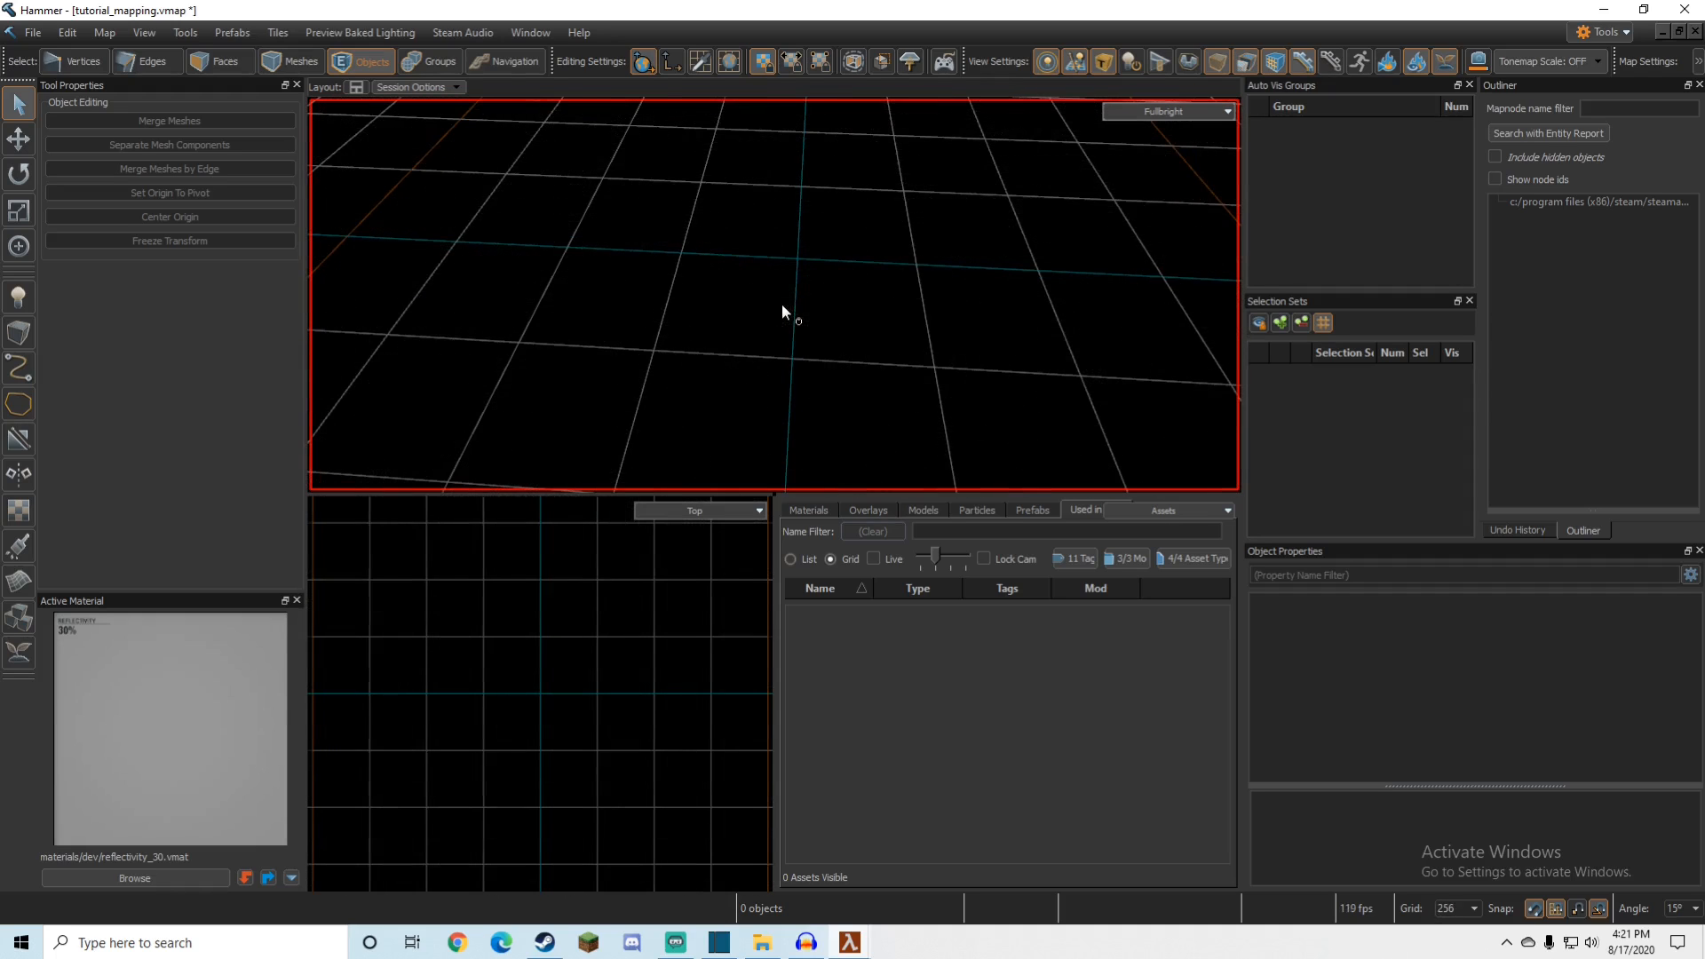
Step: Reduce the grid size to 16
{"action": "key", "text": "bracketleft"}
{"action": "key", "text": "bracketleft"}
{"action": "key", "text": "bracketleft"}
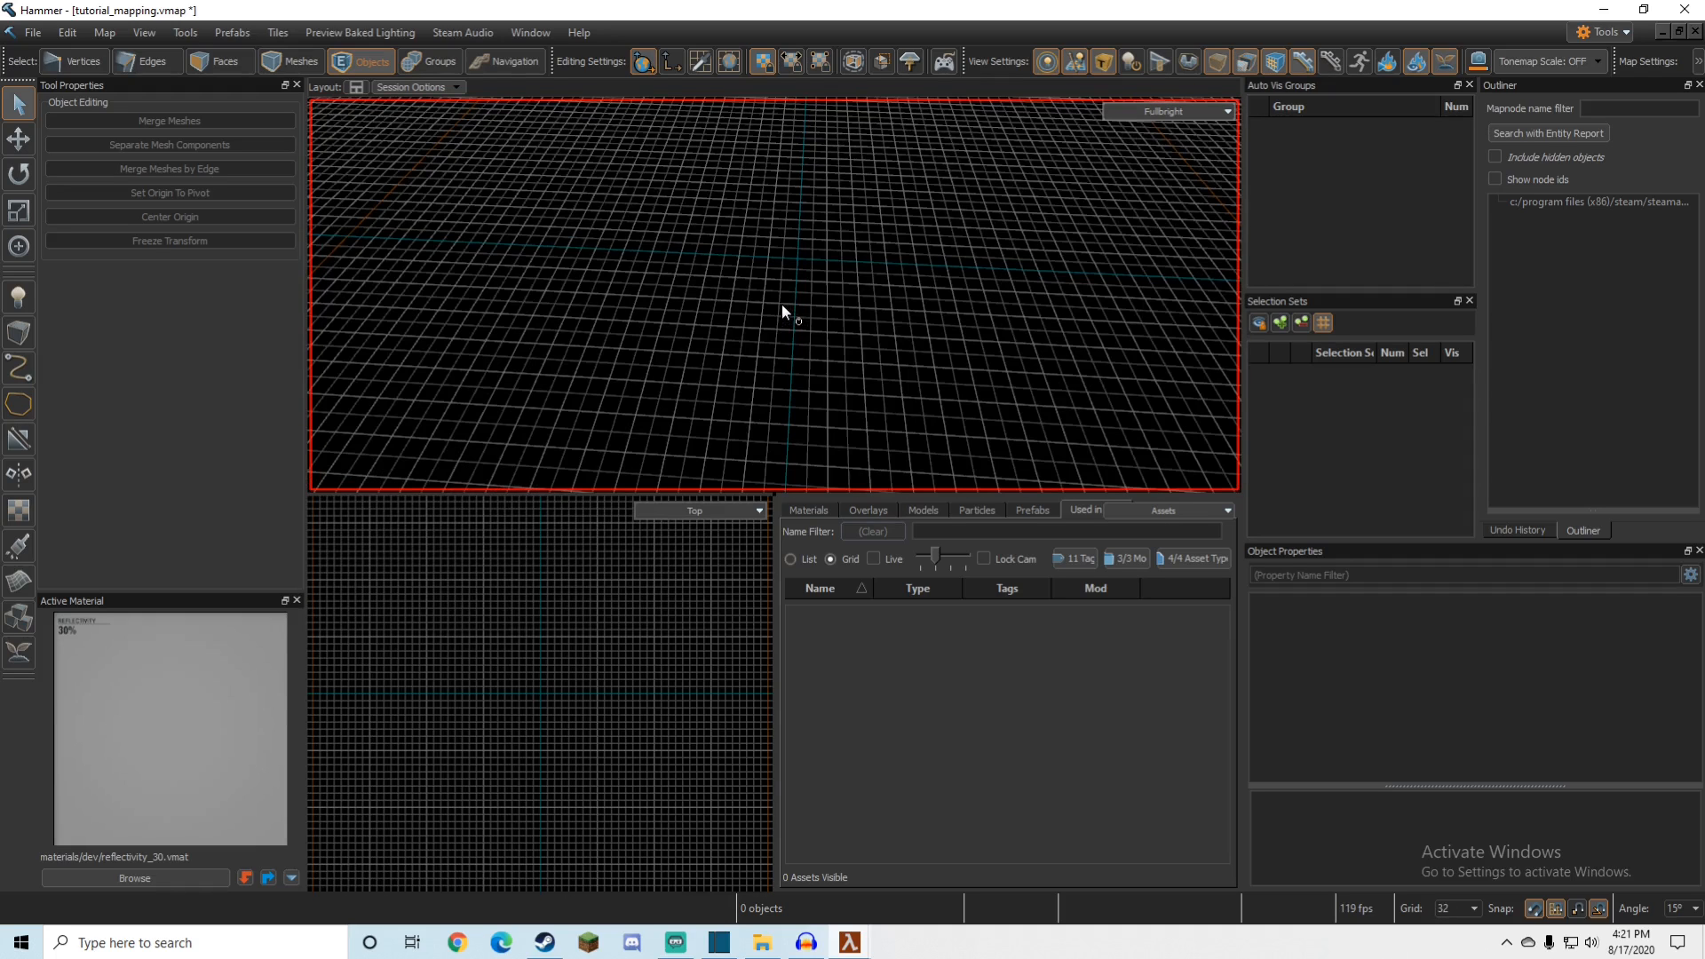
{"action": "key", "text": "bracketleft"}
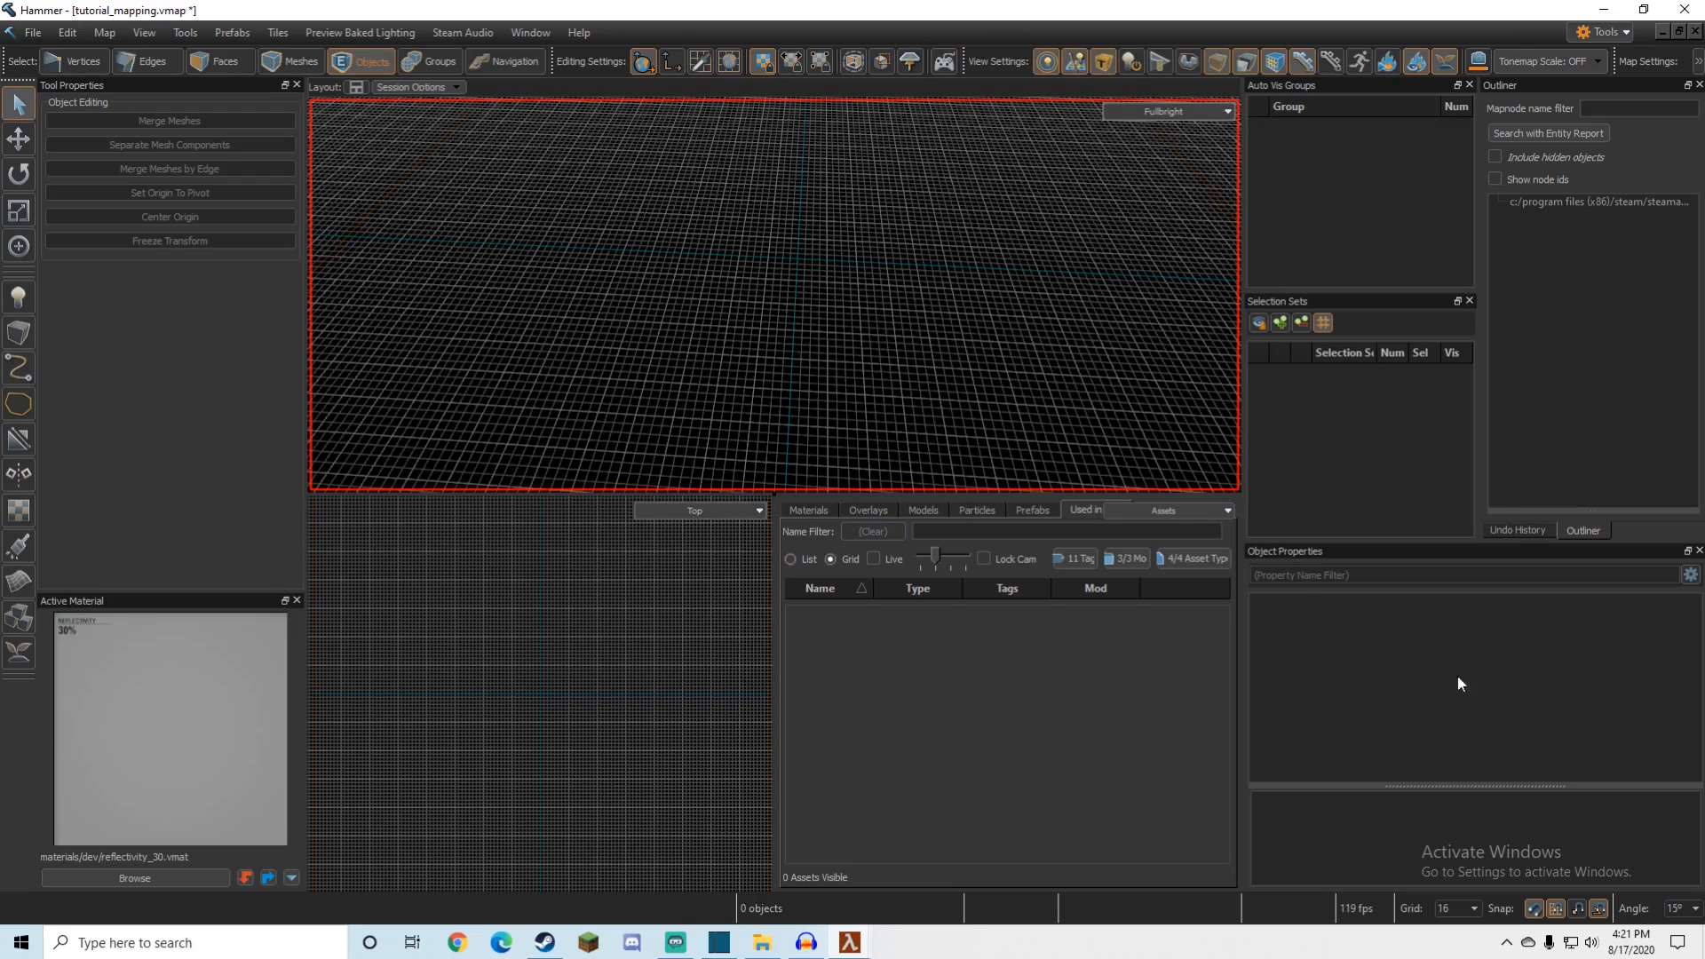
Step: Turn snapping off and draw a flat block about 191 wide and 224 long near the grid's centre in the 3D view
{"action": "left_click", "coordinate": [1536, 910]}
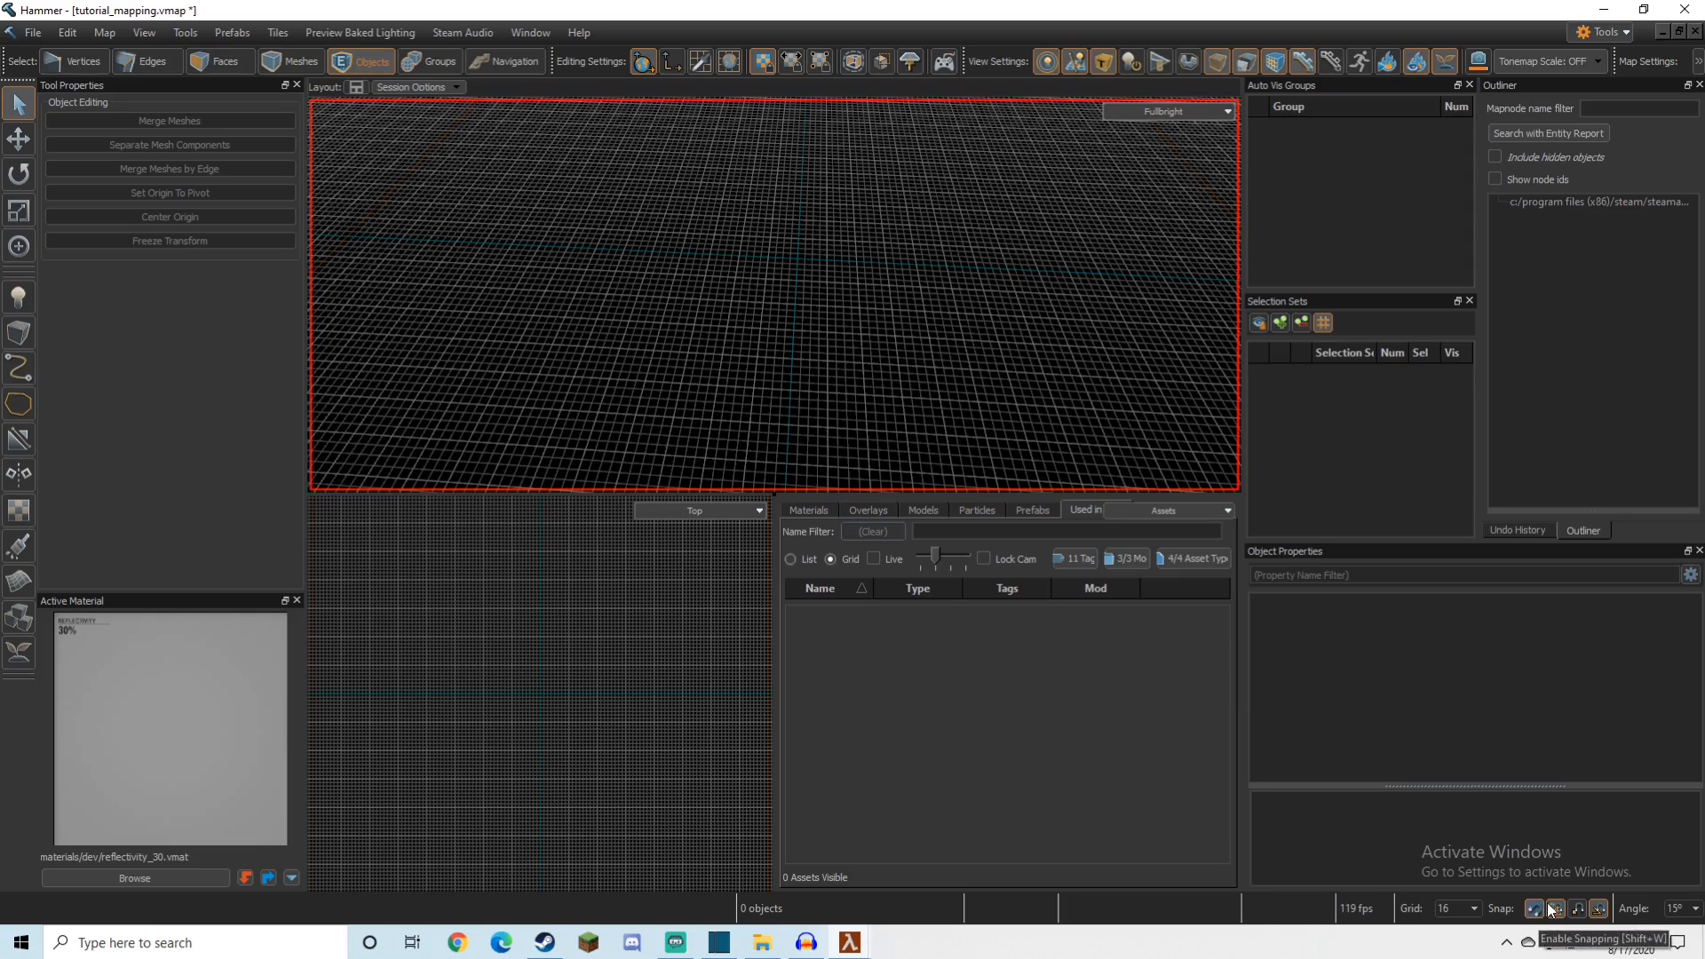
{"action": "left_click", "coordinate": [18, 331]}
{"action": "left_click_drag", "start_coordinate": [753, 277], "coordinate": [851, 375]}
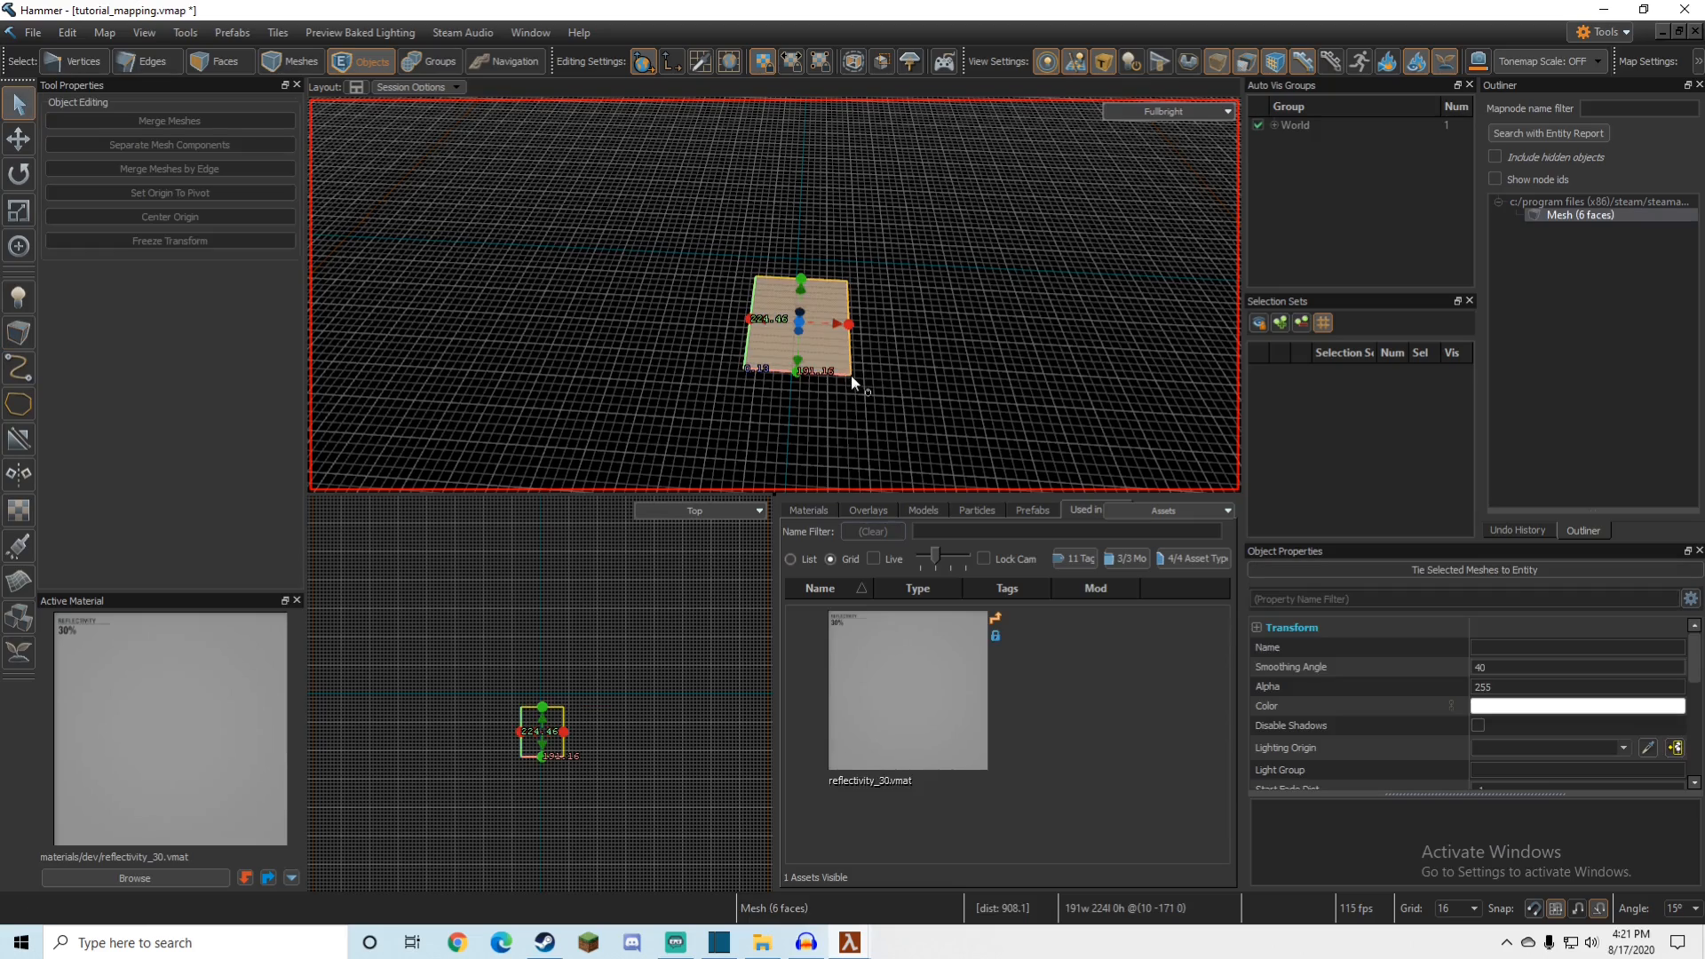
Step: Move the flat mesh without snapping about 61 units in the negative X direction
{"action": "key", "text": "z"}
{"action": "key", "text": "w"}
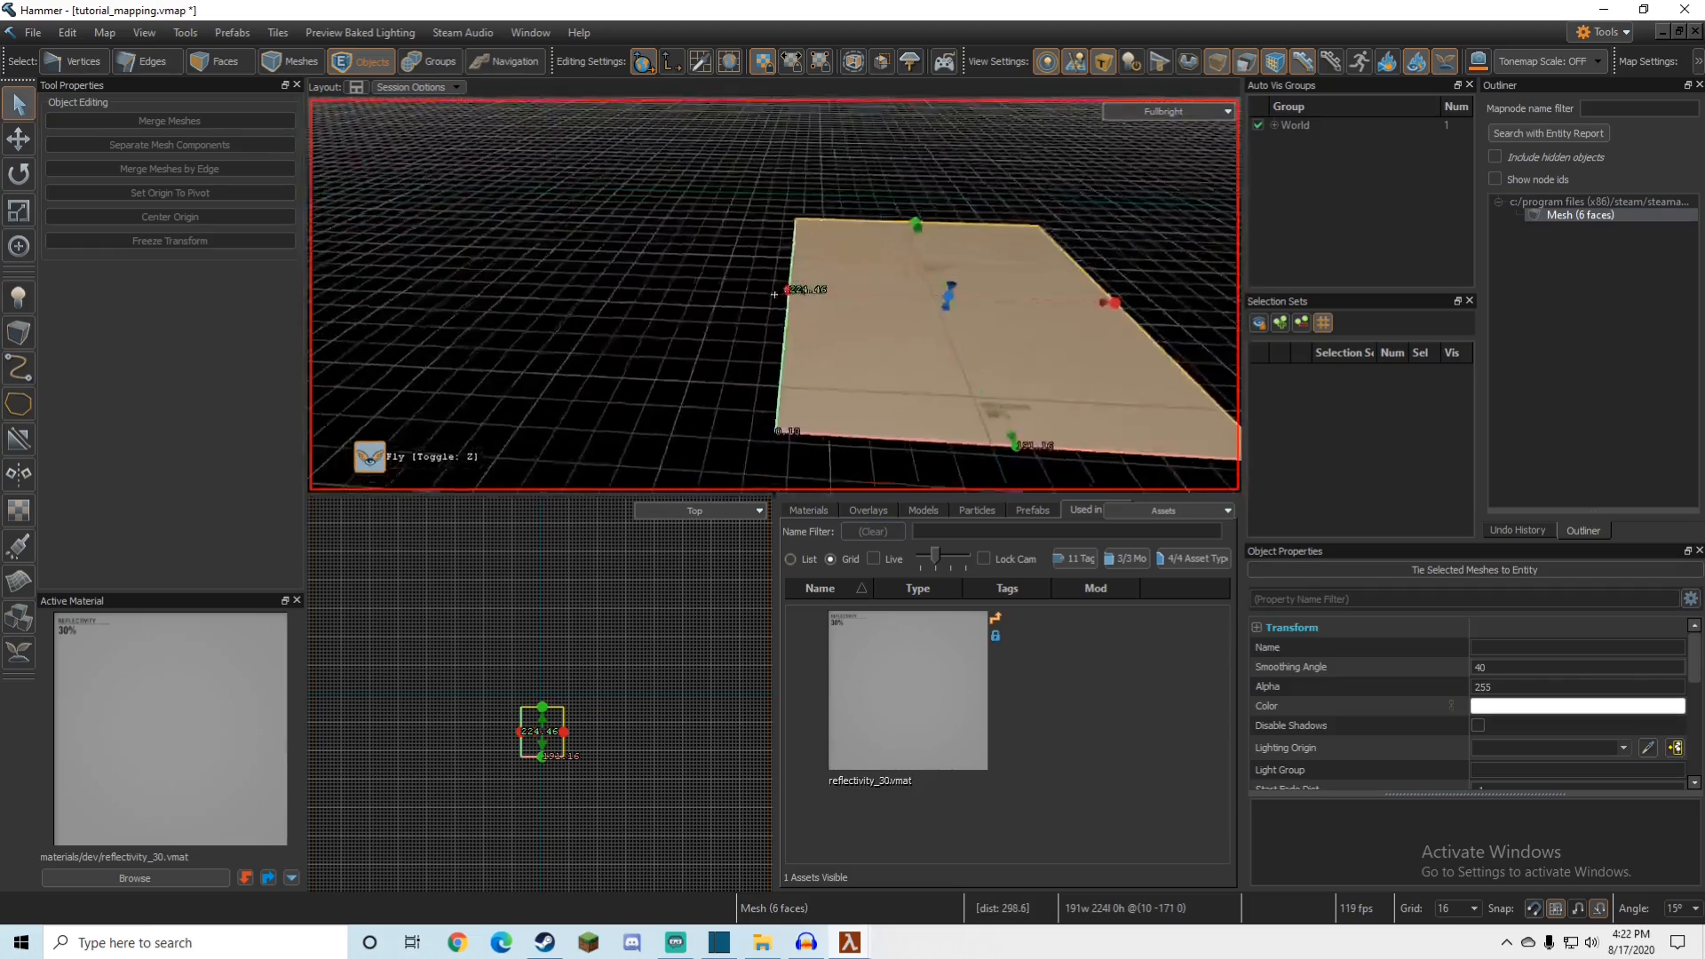
{"action": "key", "text": "z"}
{"action": "key", "text": "w"}
{"action": "left_click_drag", "start_coordinate": [958, 280], "coordinate": [809, 246]}
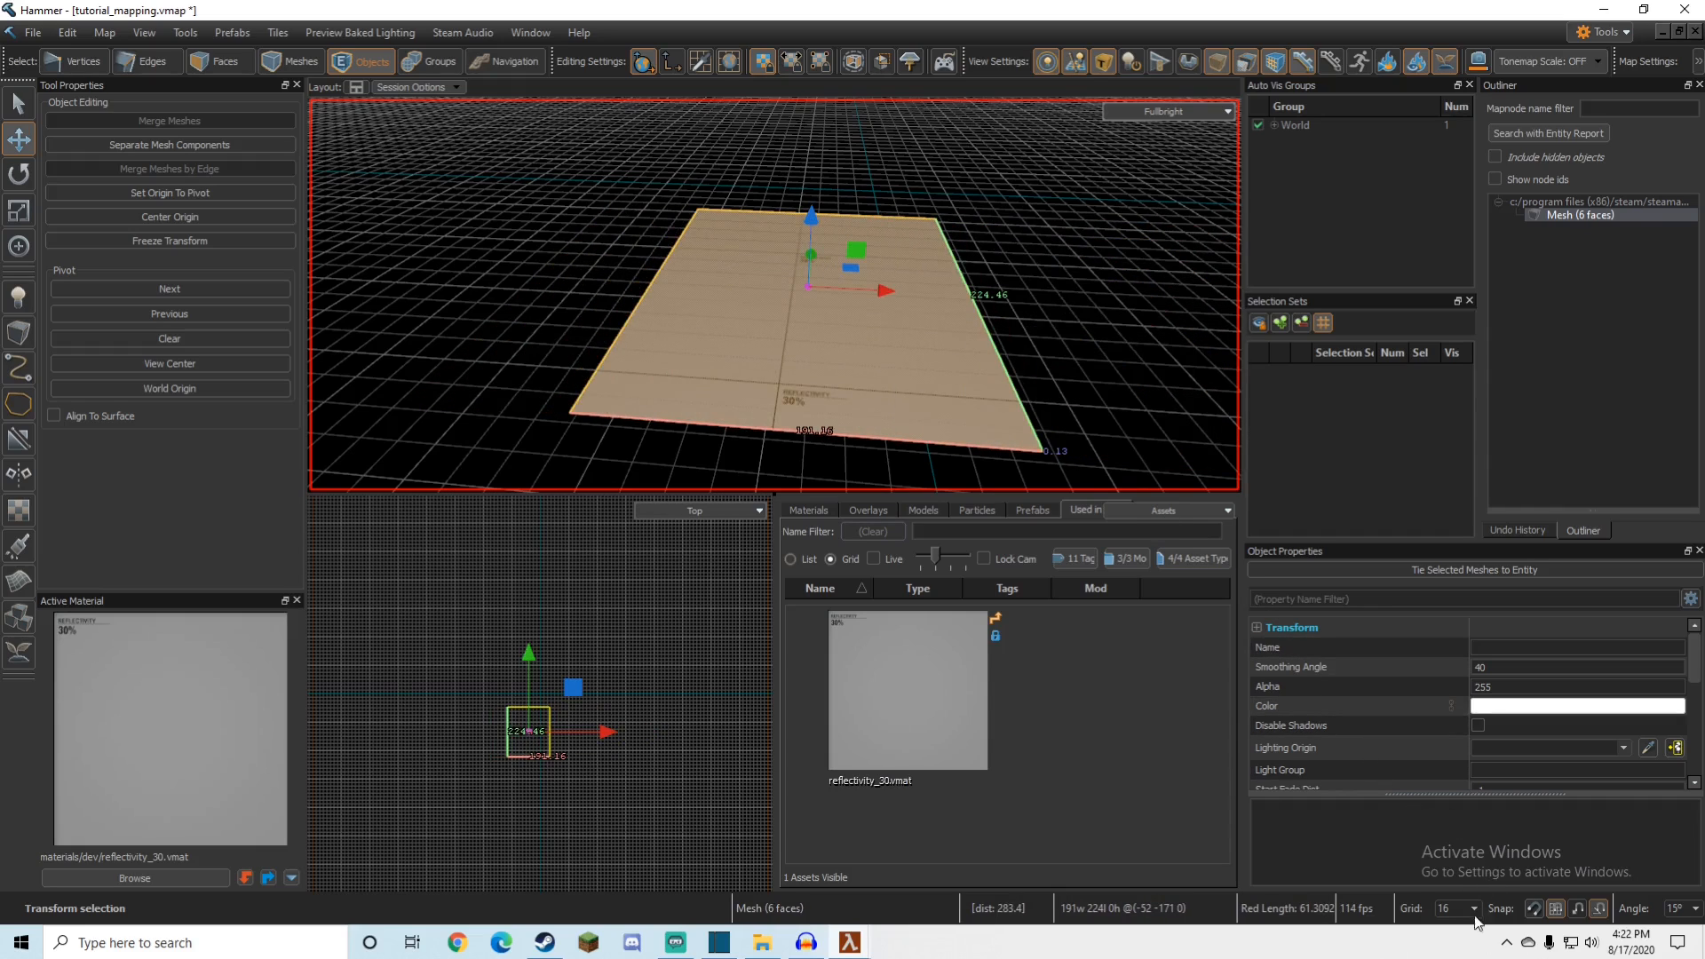
Step: Turn snapping back on and move the mesh about 44 units further in the negative X direction
{"action": "left_click", "coordinate": [1533, 908]}
{"action": "left_click_drag", "start_coordinate": [807, 286], "coordinate": [728, 300]}
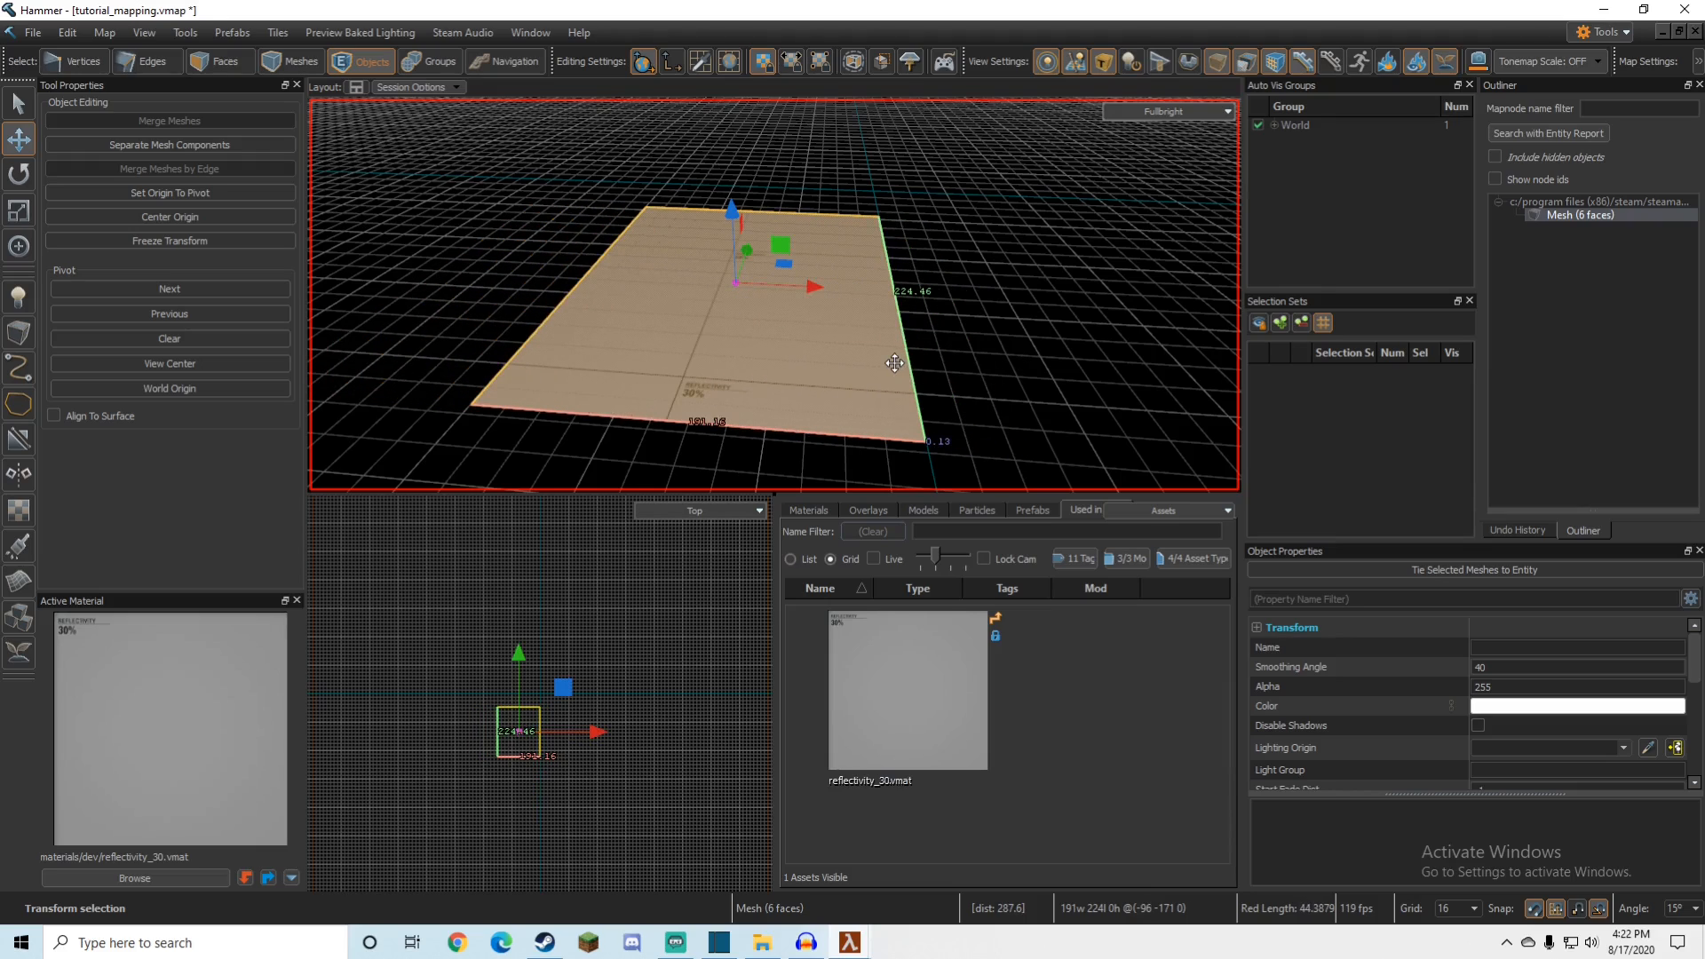
Step: Try moving the mesh another 32 units in the negative X direction, and undo that move
{"action": "left_click", "coordinate": [1581, 913]}
{"action": "left_click_drag", "start_coordinate": [736, 282], "coordinate": [695, 266]}
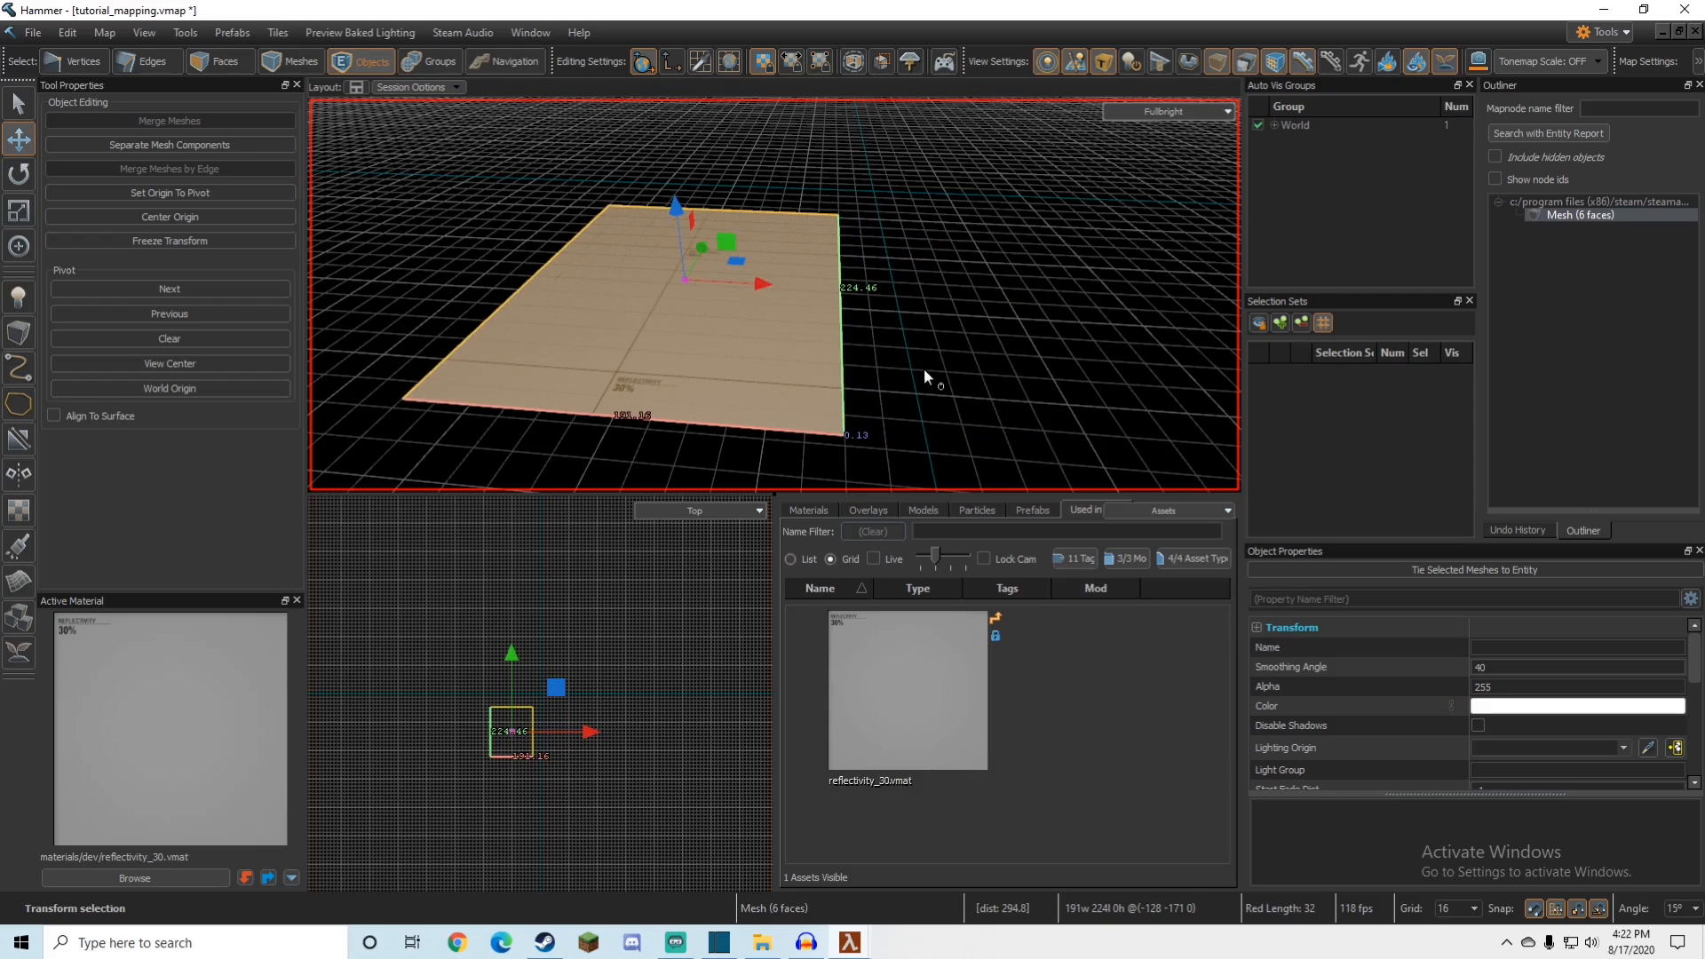
{"action": "key", "text": "ctrl+z"}
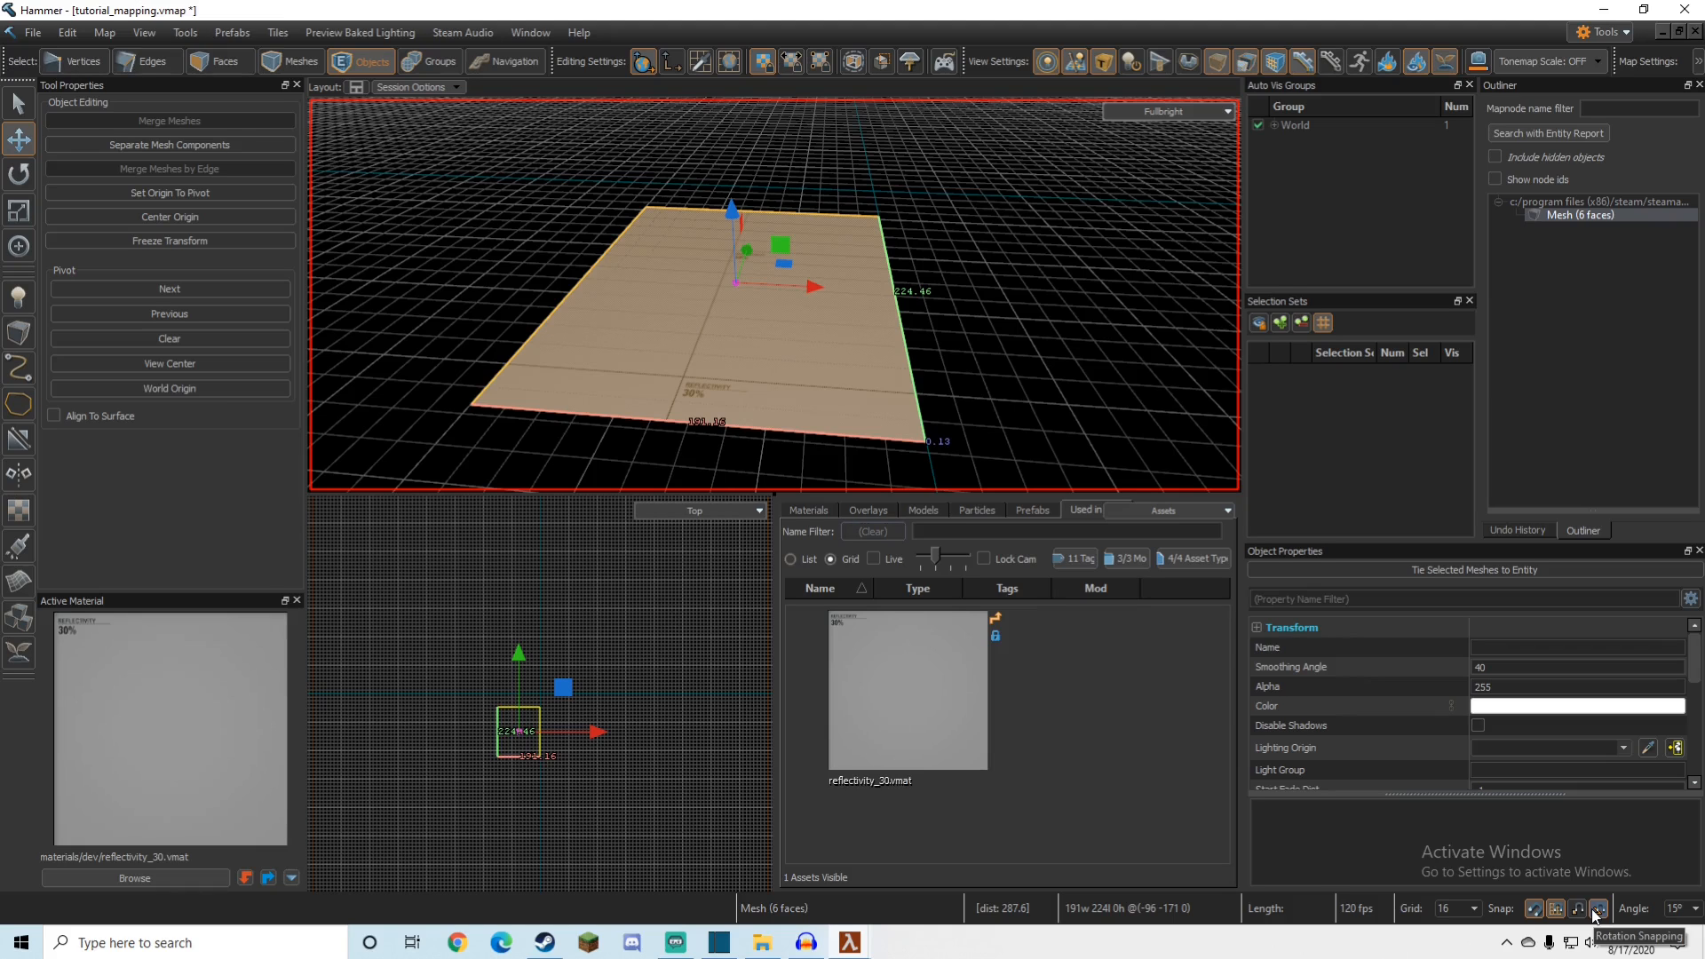
Step: Try rotating the mesh about its vertical axis with rotation snapping off, and again with it on at 15°
{"action": "key", "text": "s"}
{"action": "right_click_drag", "start_coordinate": [621, 252], "coordinate": [581, 253]}
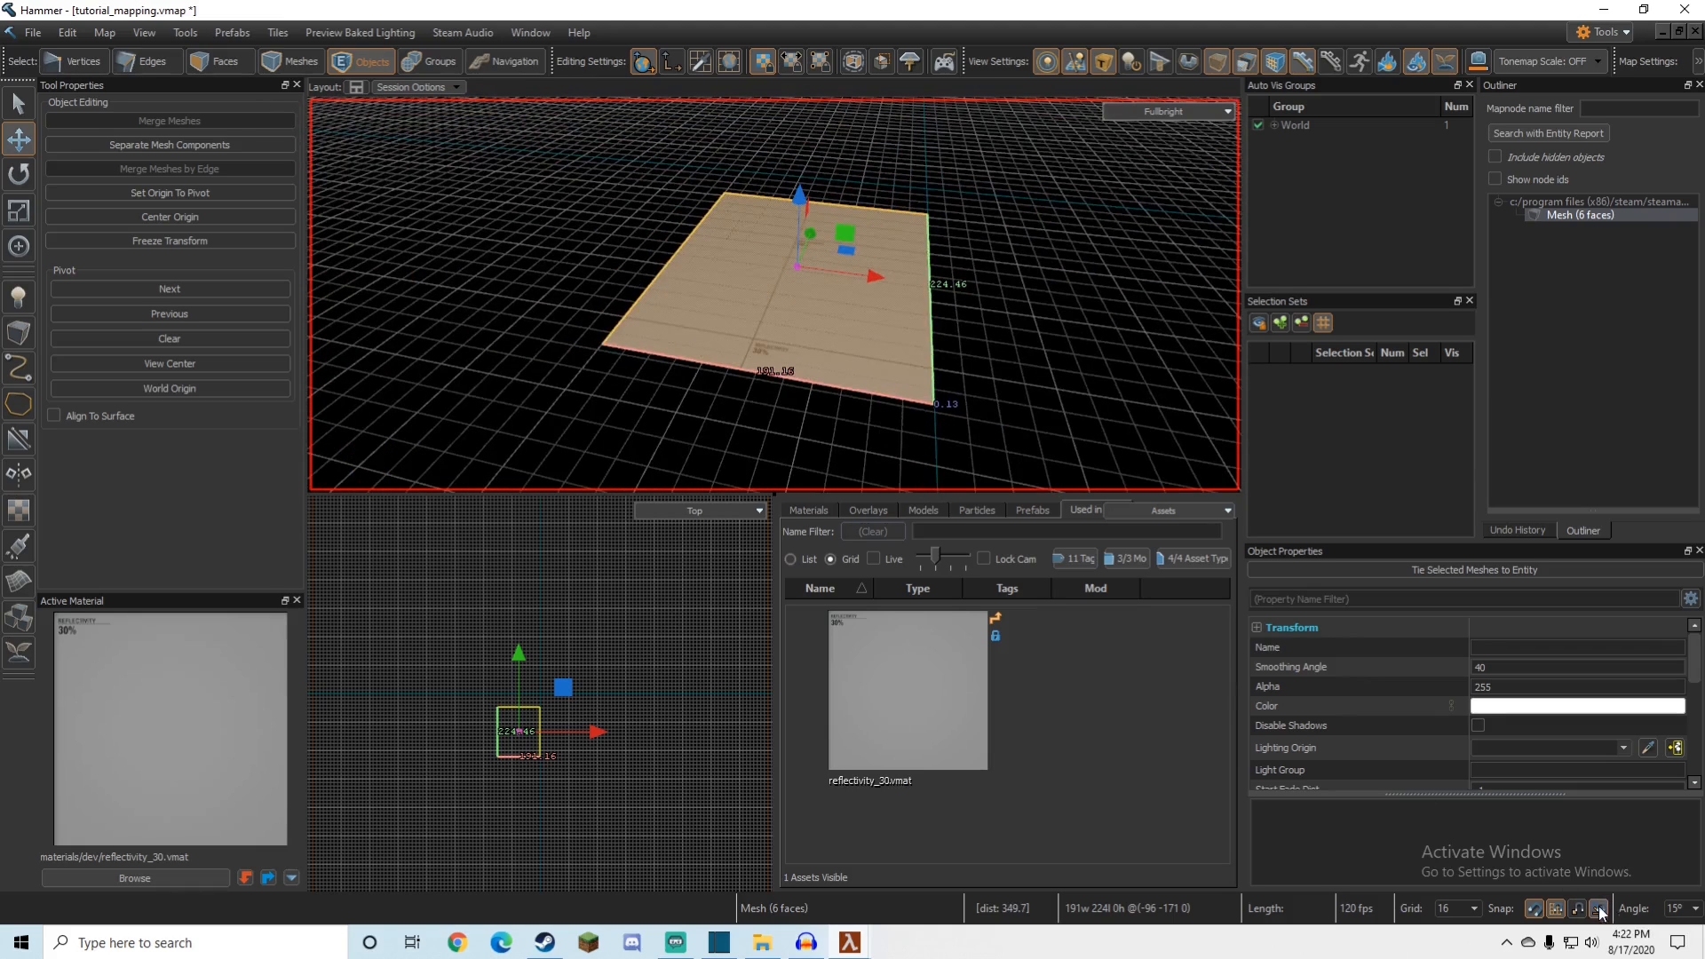
{"action": "key", "text": "e"}
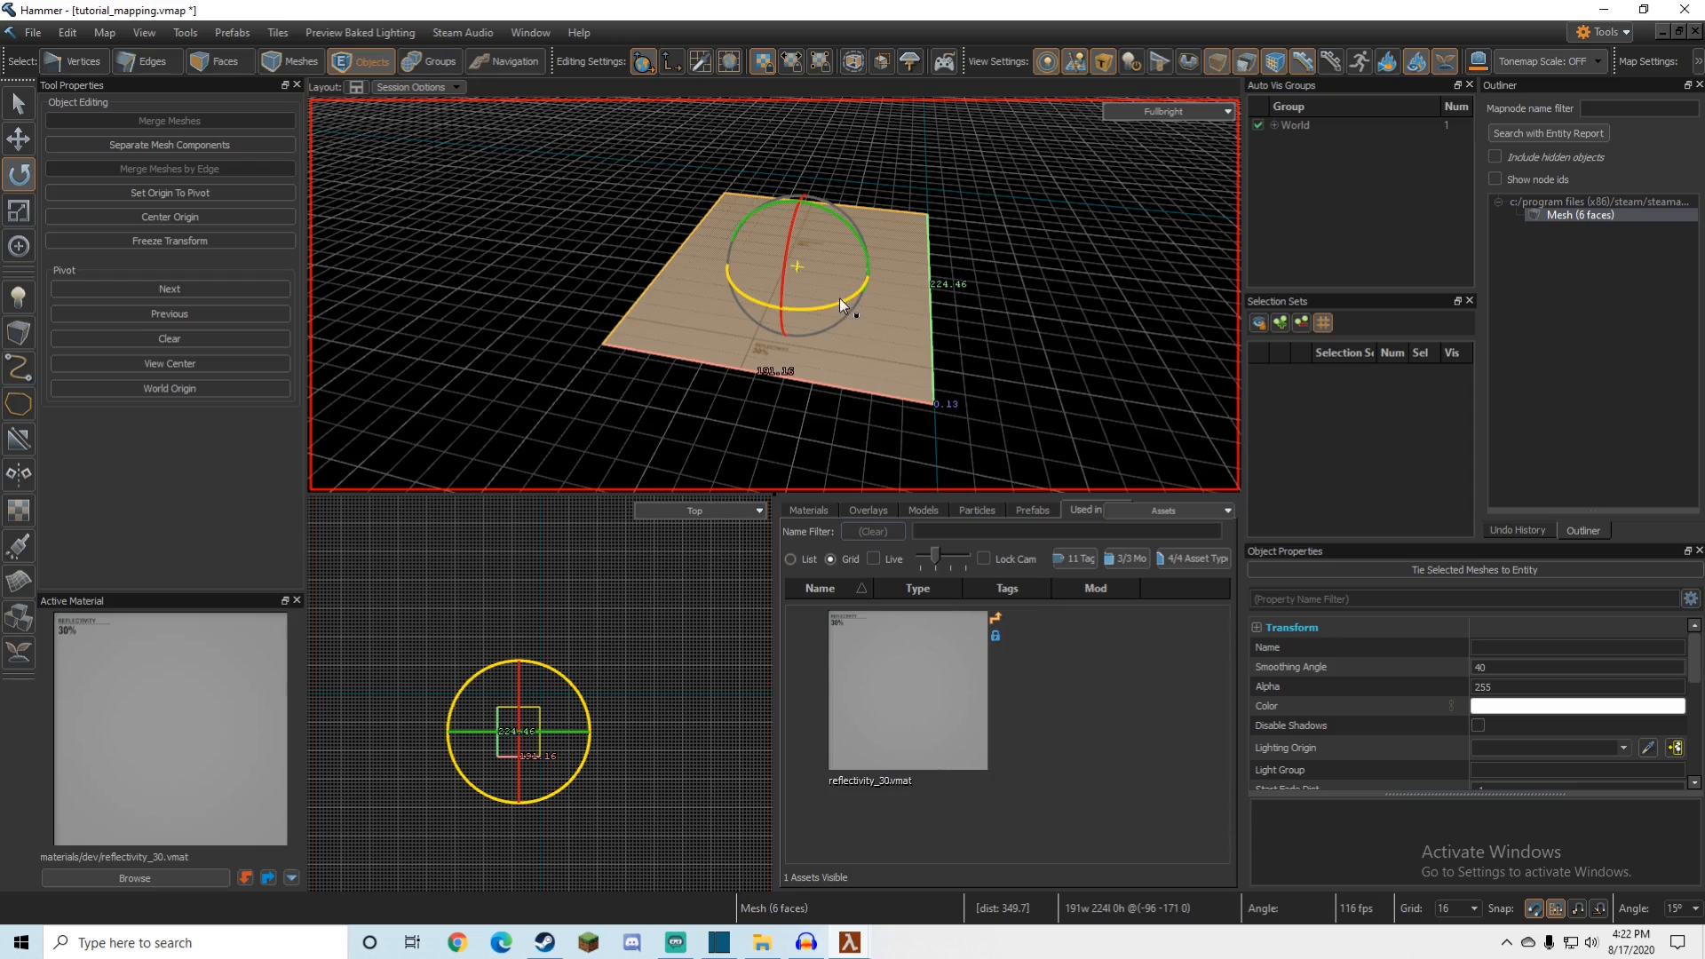
{"action": "left_click_drag", "start_coordinate": [839, 297], "coordinate": [1002, 311]}
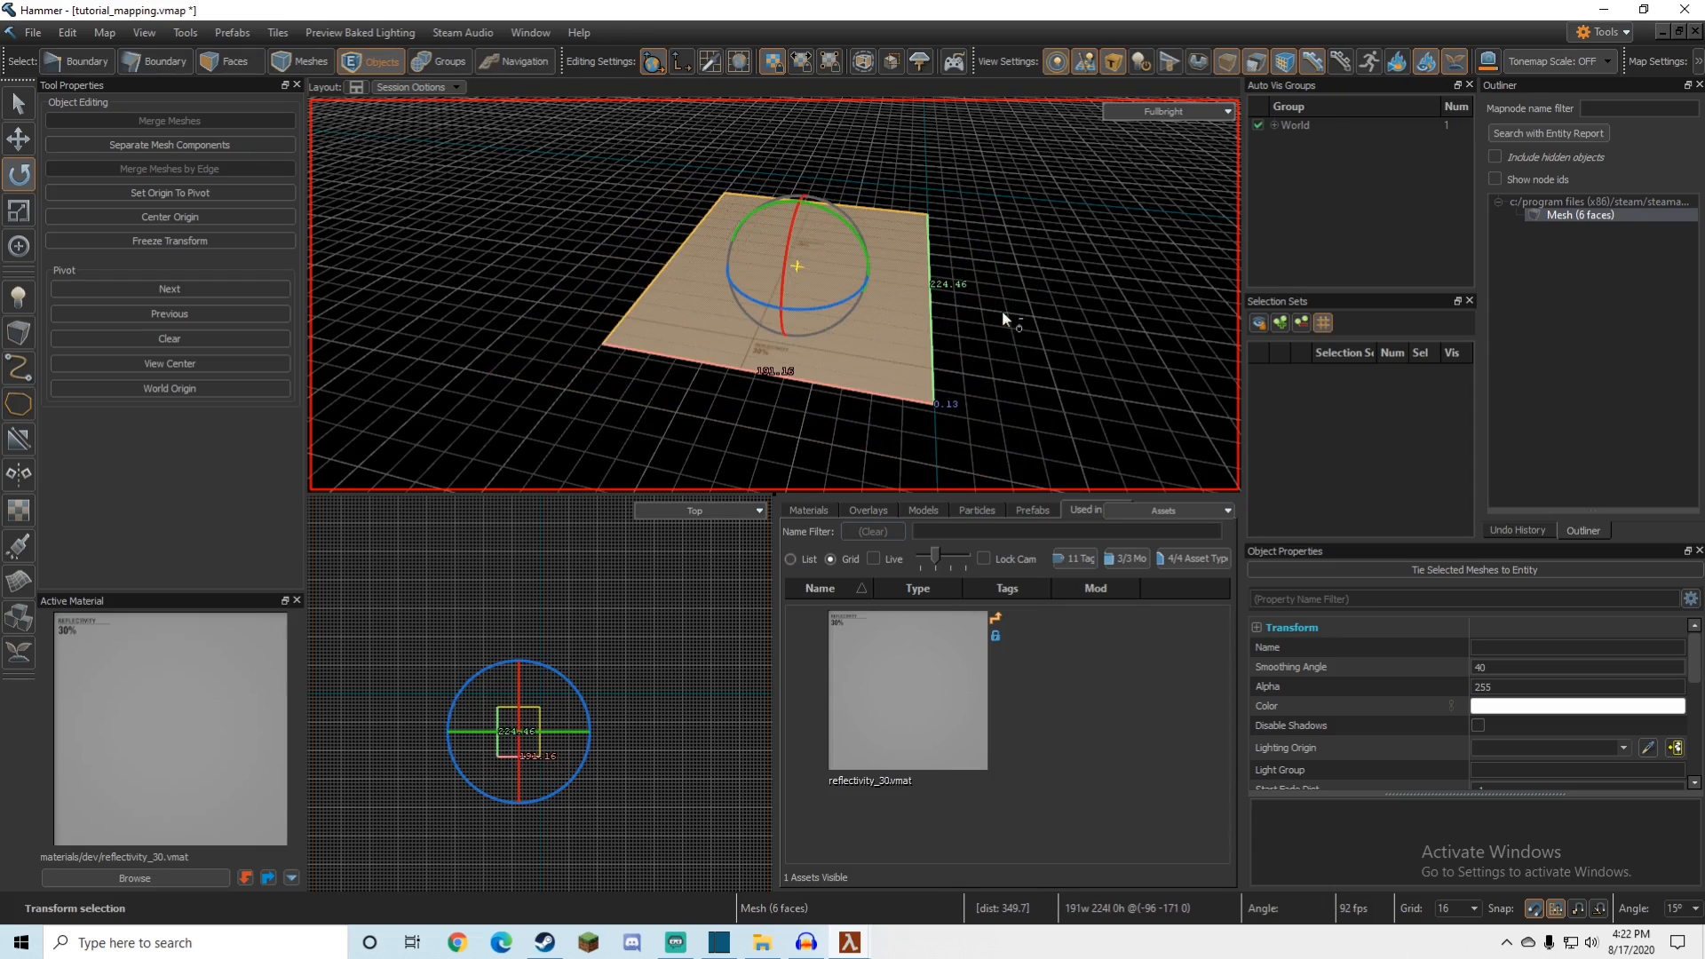
{"action": "left_click", "coordinate": [1601, 905]}
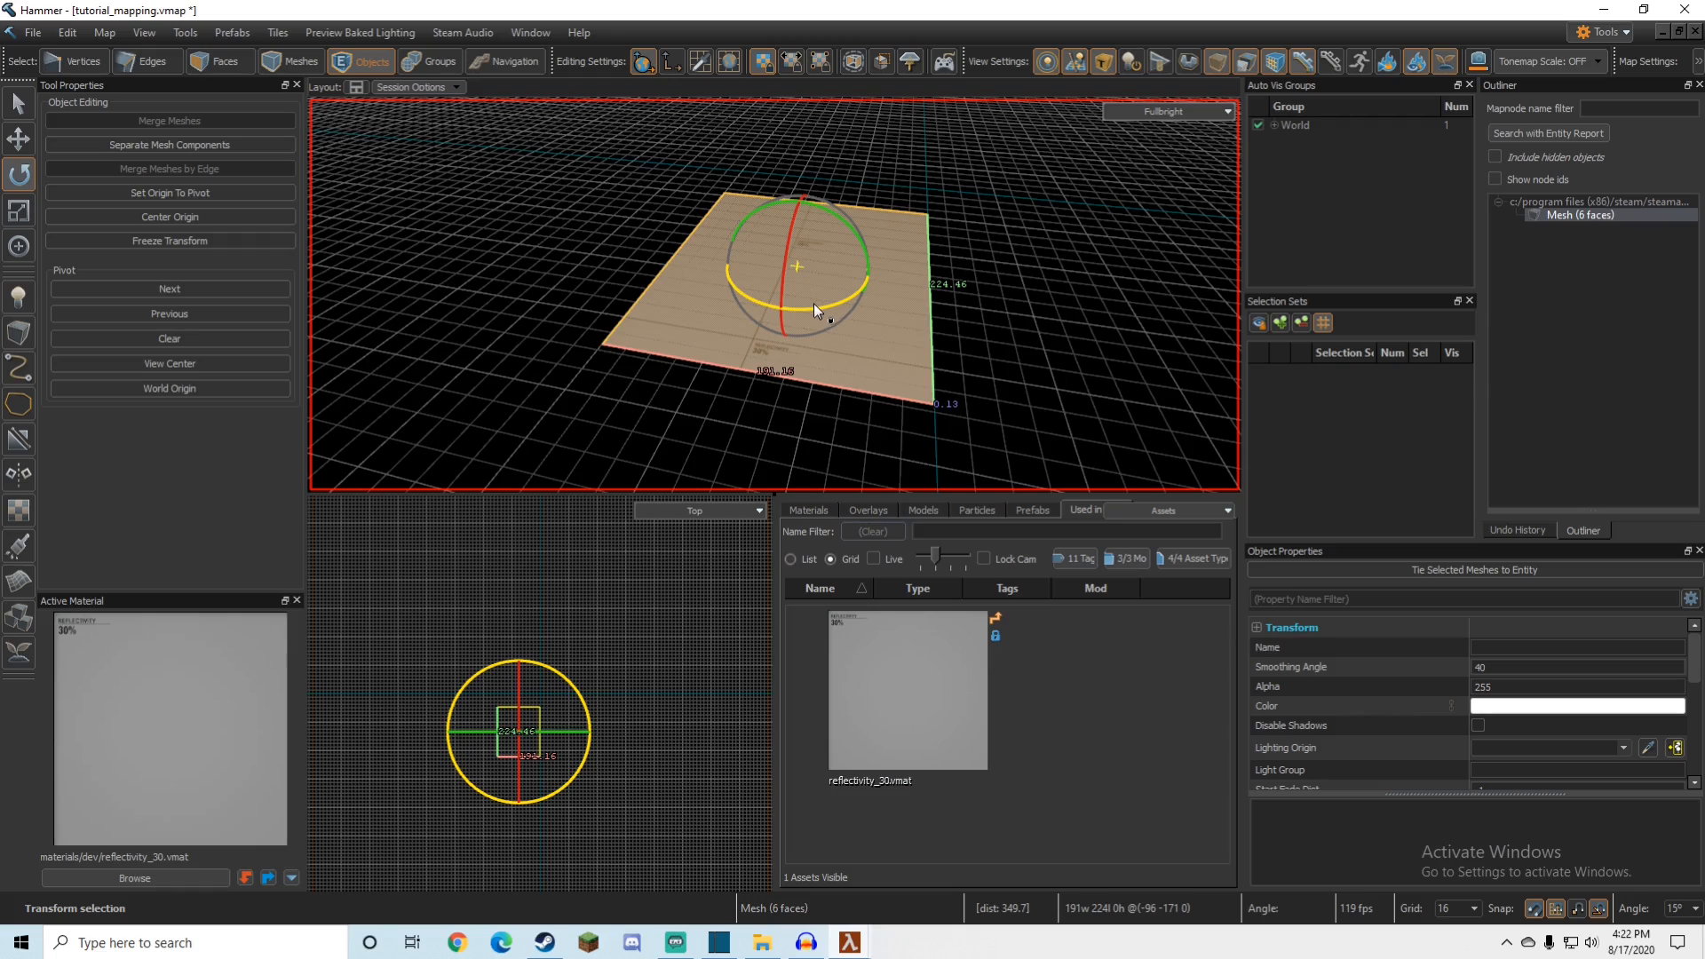
{"action": "left_click_drag", "start_coordinate": [813, 302], "coordinate": [843, 326]}
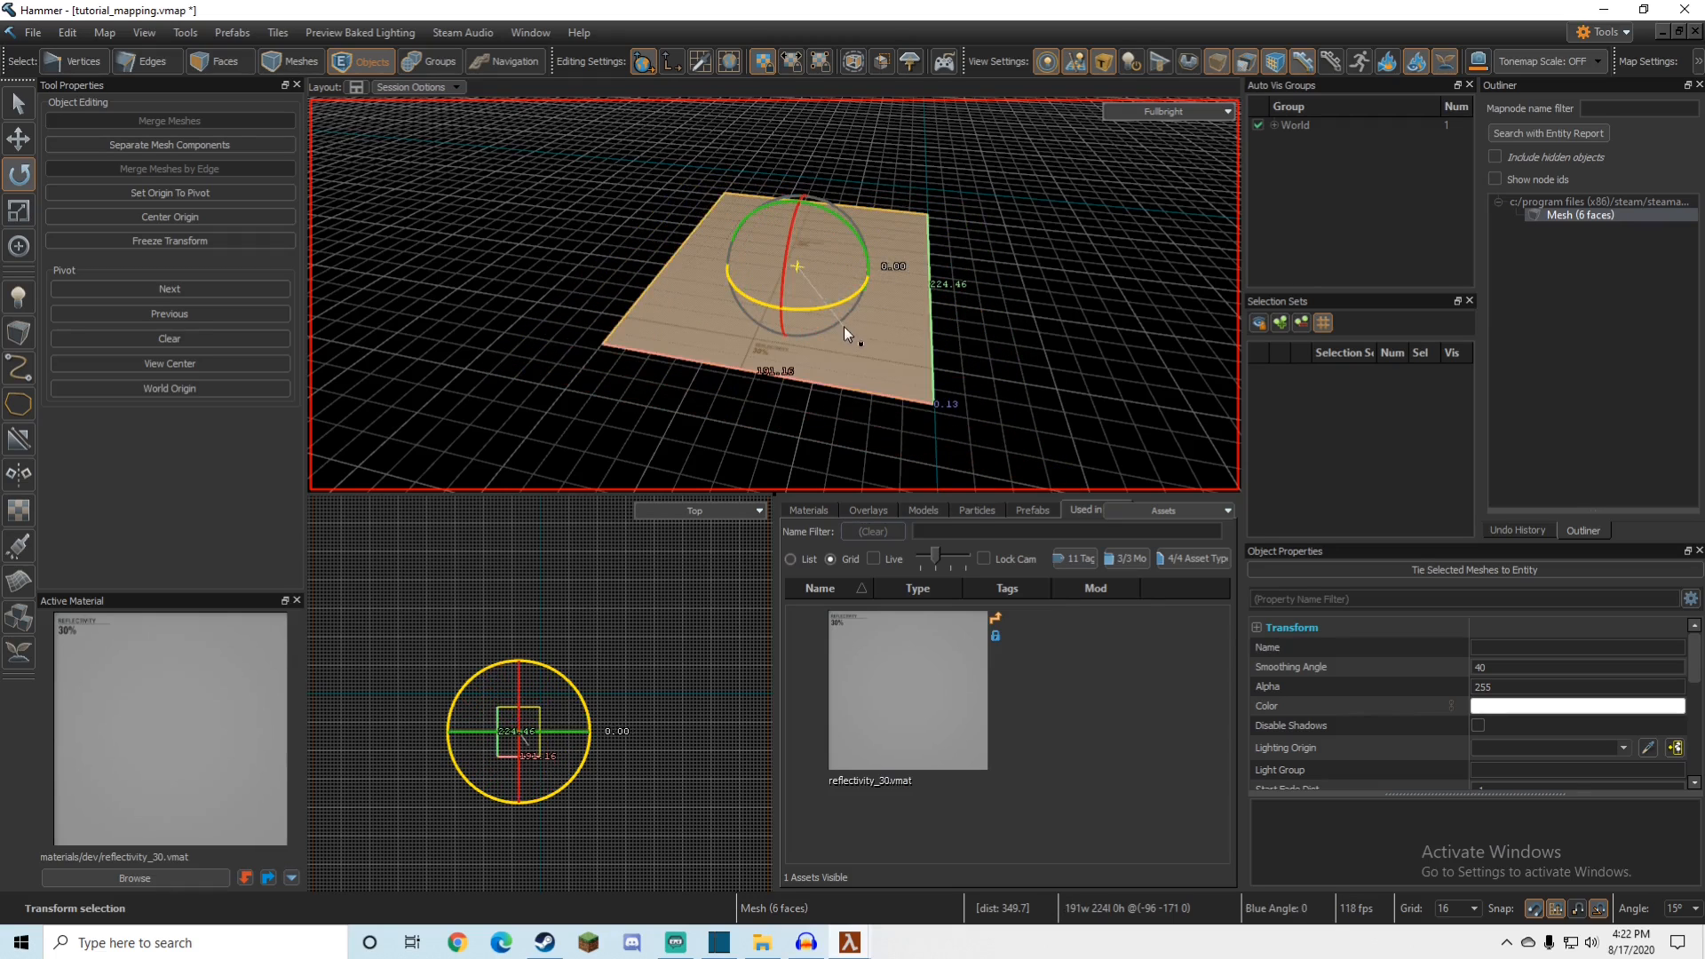
Step: Set the rotation snap angle to 1°, try rotating the mesh about its vertical axis, and undo the rotation
{"action": "left_click", "coordinate": [1694, 908]}
{"action": "left_click", "coordinate": [1680, 844]}
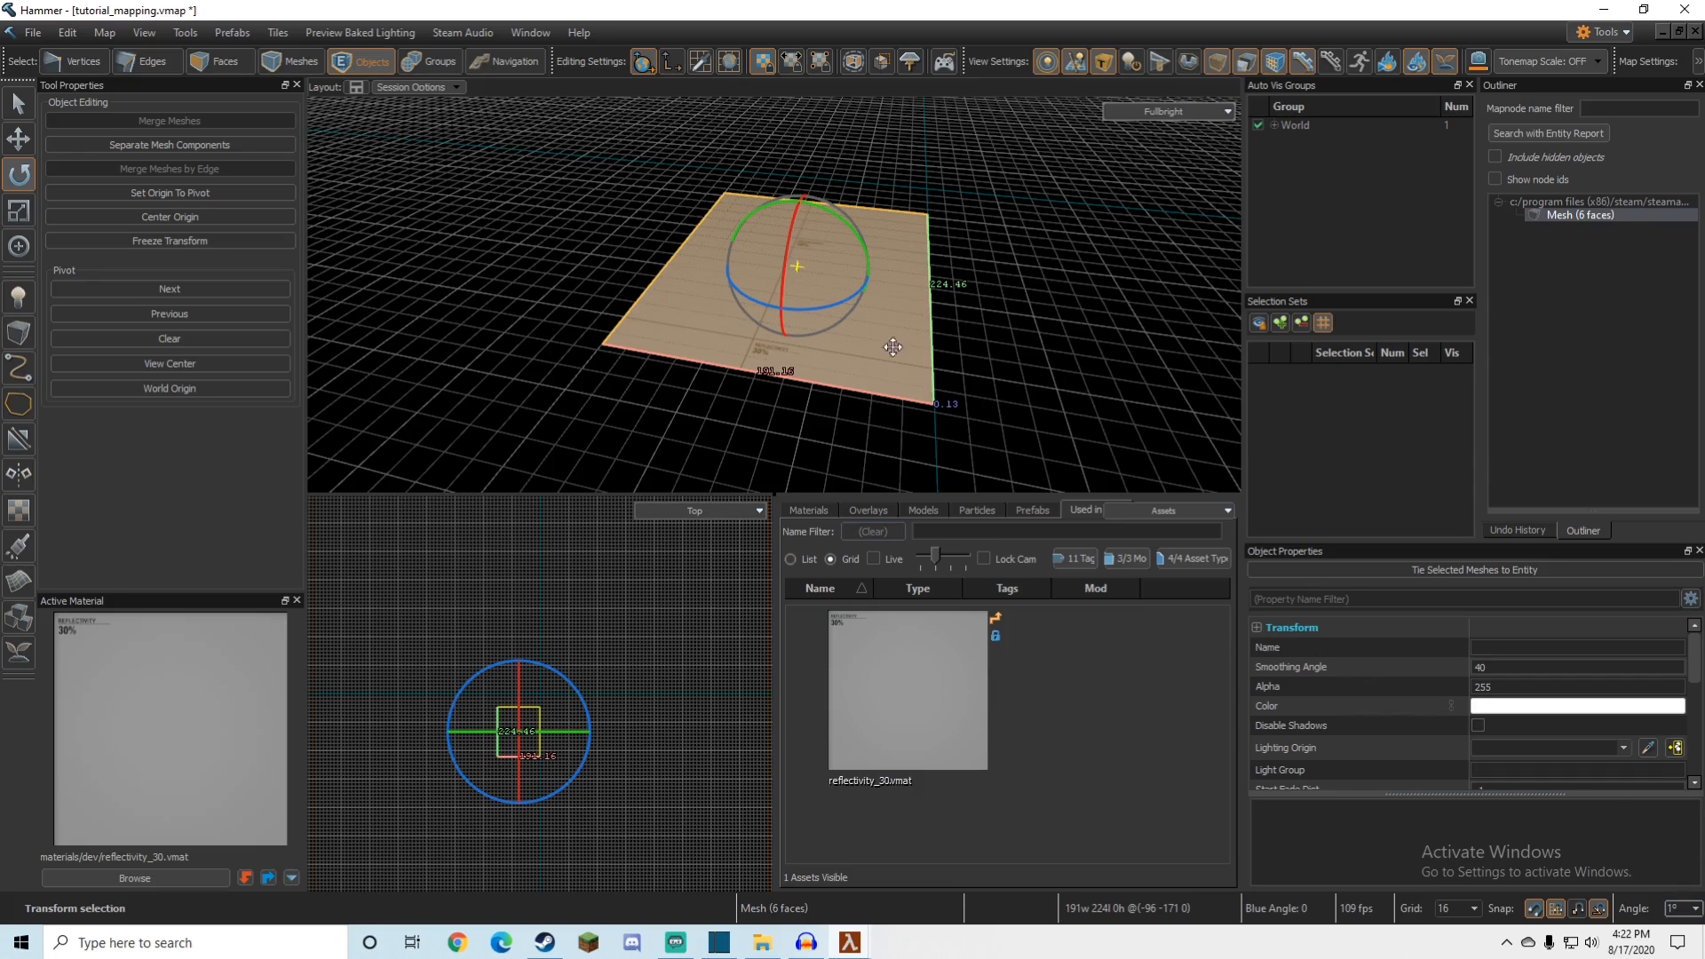
{"action": "mouse_move", "coordinate": [712, 269]}
{"action": "right_mouse_down"}
{"action": "mouse_move", "coordinate": [737, 277]}
{"action": "mouse_move", "coordinate": [711, 269]}
{"action": "right_mouse_up"}
{"action": "key", "text": "w"}
{"action": "key", "text": "s"}
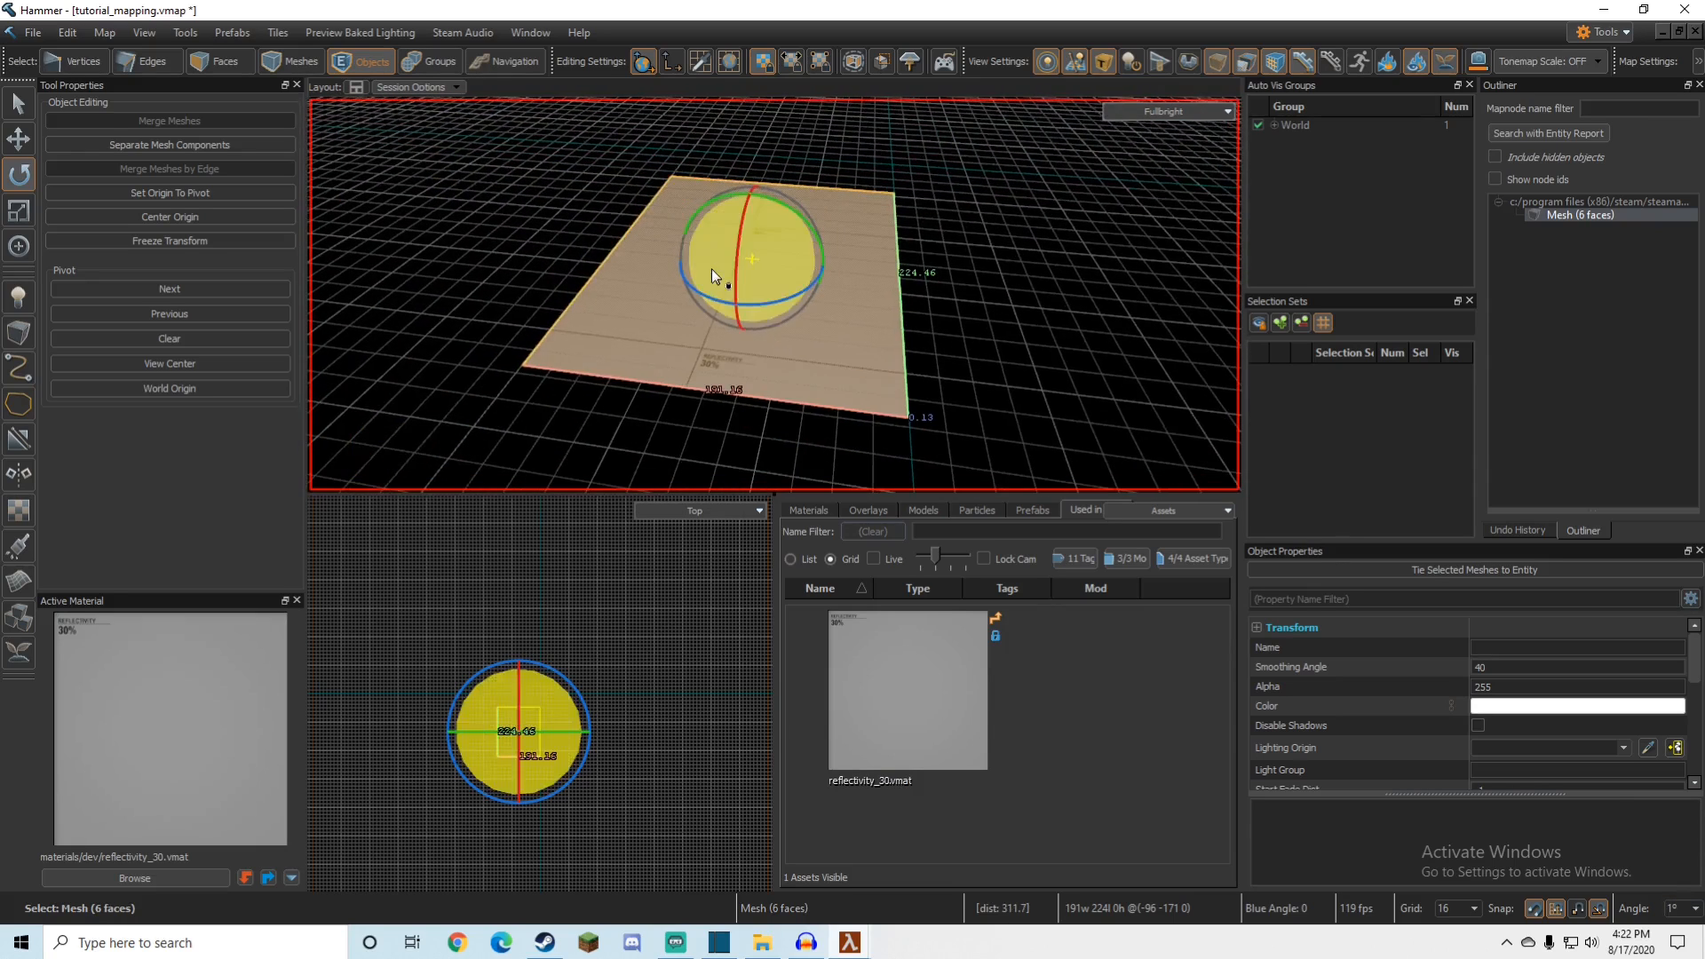
{"action": "mouse_move", "coordinate": [765, 291]}
{"action": "left_mouse_down"}
{"action": "mouse_move", "coordinate": [749, 304]}
{"action": "mouse_move", "coordinate": [765, 301]}
{"action": "left_mouse_up"}
{"action": "key", "text": "ctrl+z"}
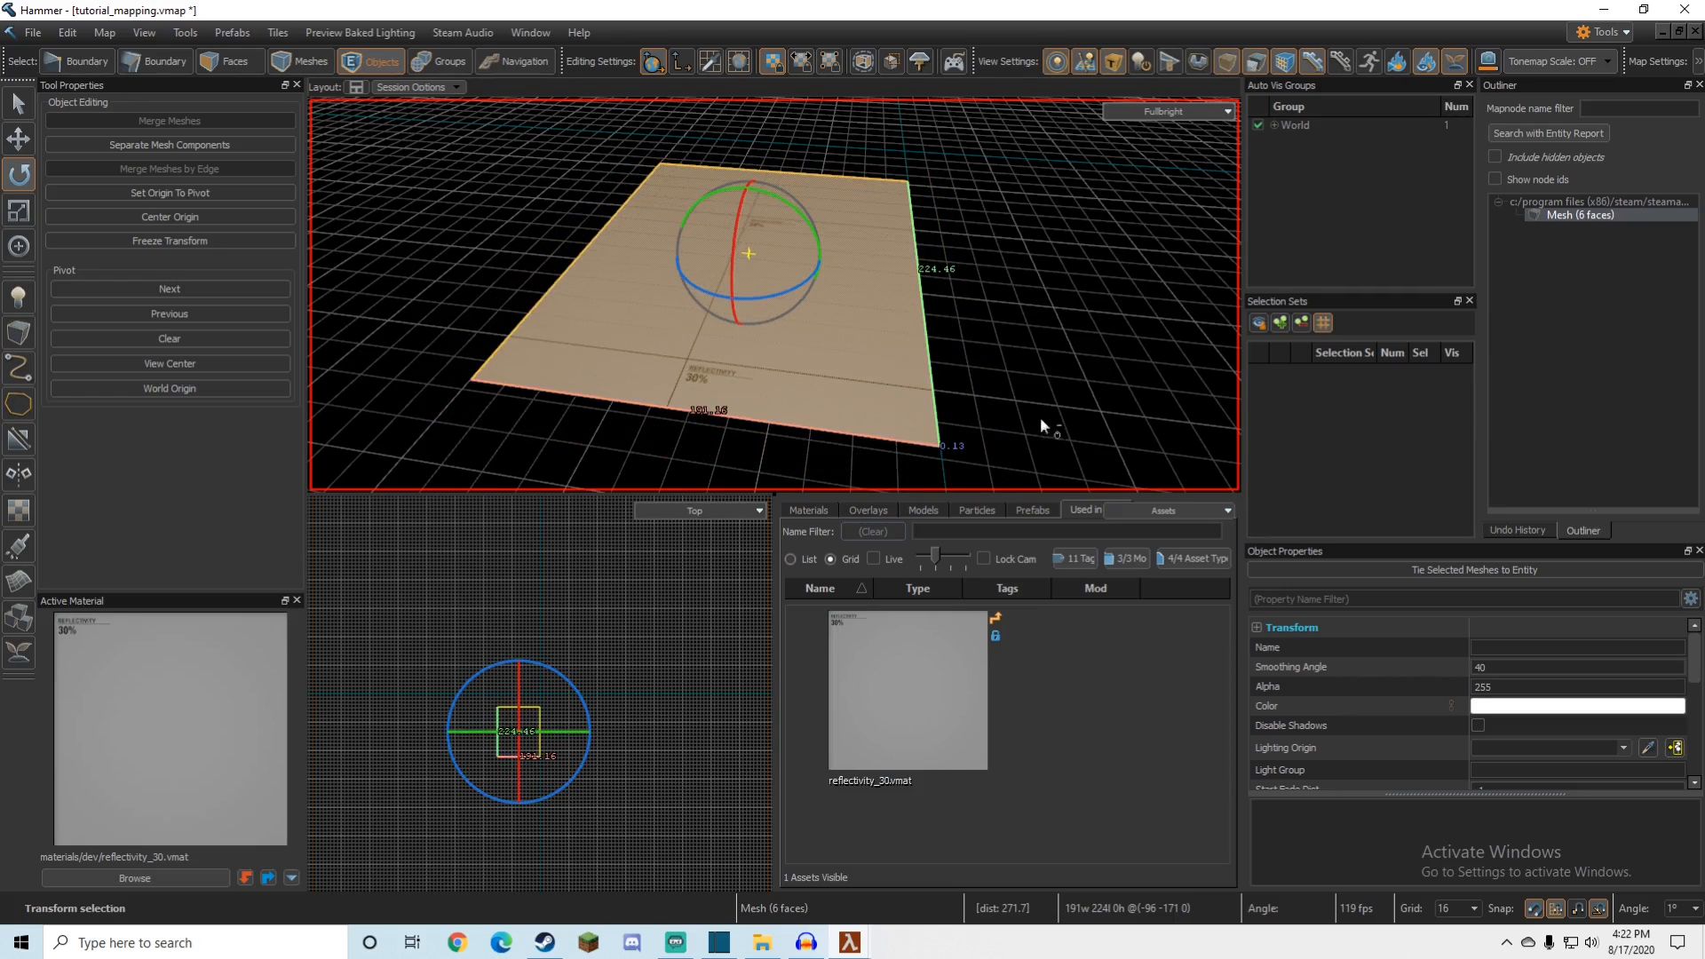
Step: Set the rotation snap angle to 5°, try rotating the mesh about its vertical axis, and undo the rotation
{"action": "left_click", "coordinate": [1694, 908]}
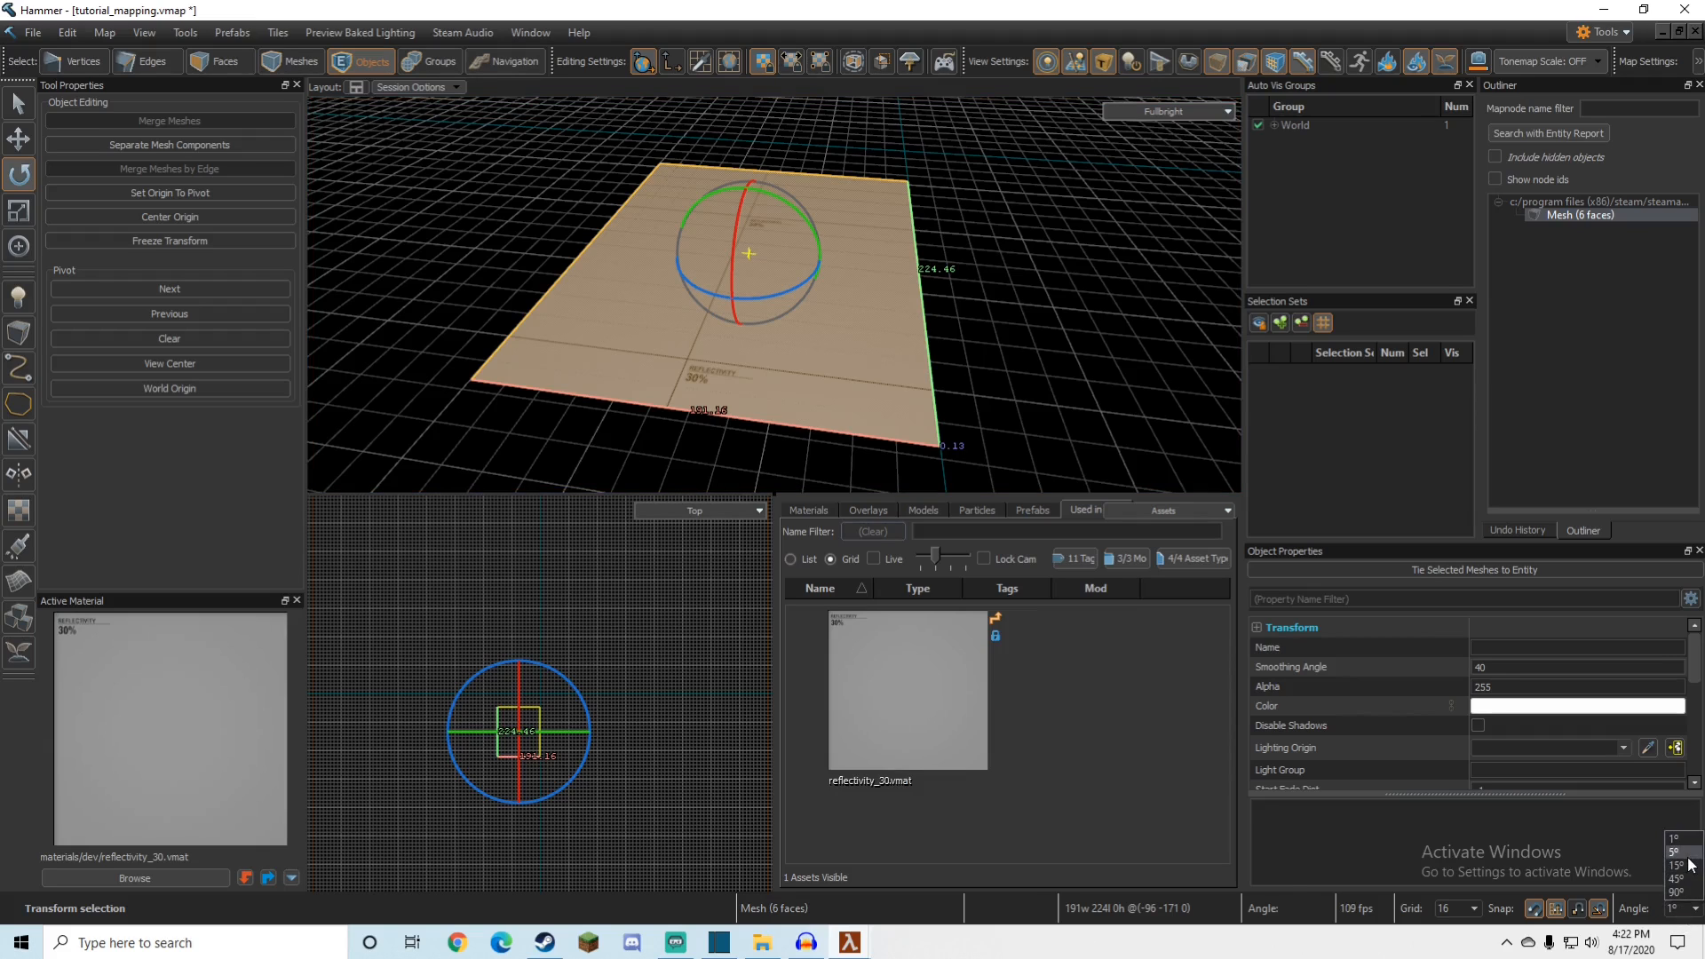
{"action": "left_click", "coordinate": [1676, 851]}
{"action": "left_click_drag", "start_coordinate": [754, 293], "coordinate": [818, 249]}
{"action": "key", "text": "ctrl+z"}
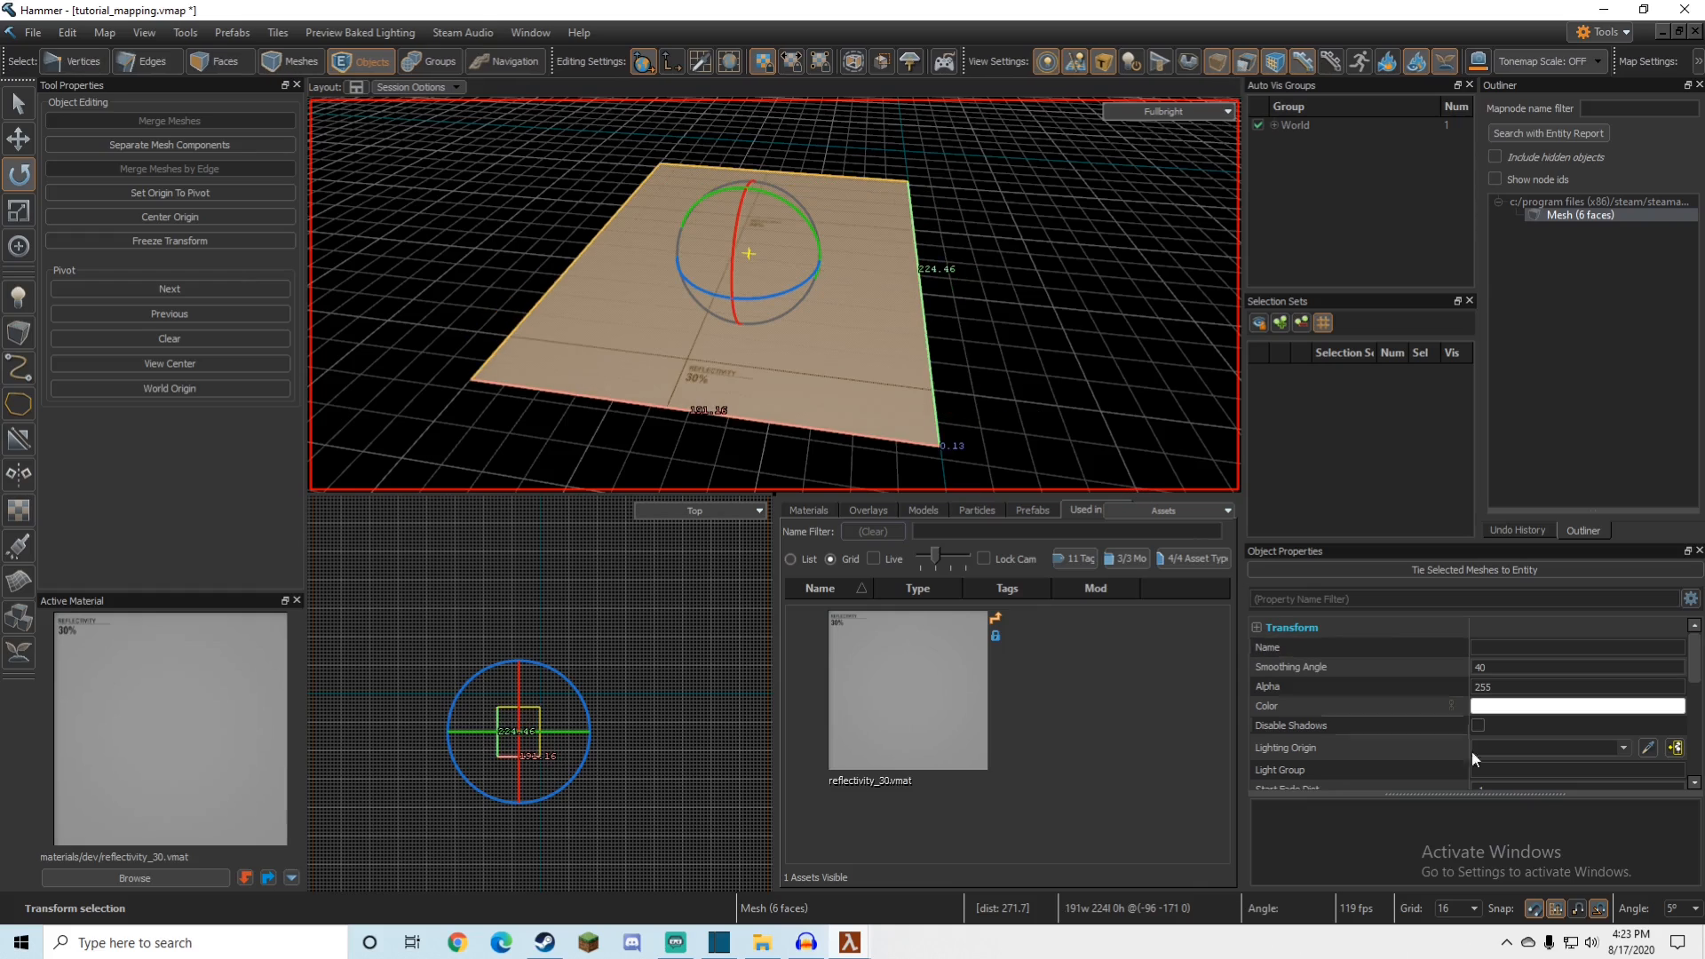
Step: Set the rotation snap angle to 90° and try rotating the mesh about its vertical axis
{"action": "left_click", "coordinate": [1682, 908]}
{"action": "left_click", "coordinate": [1675, 902]}
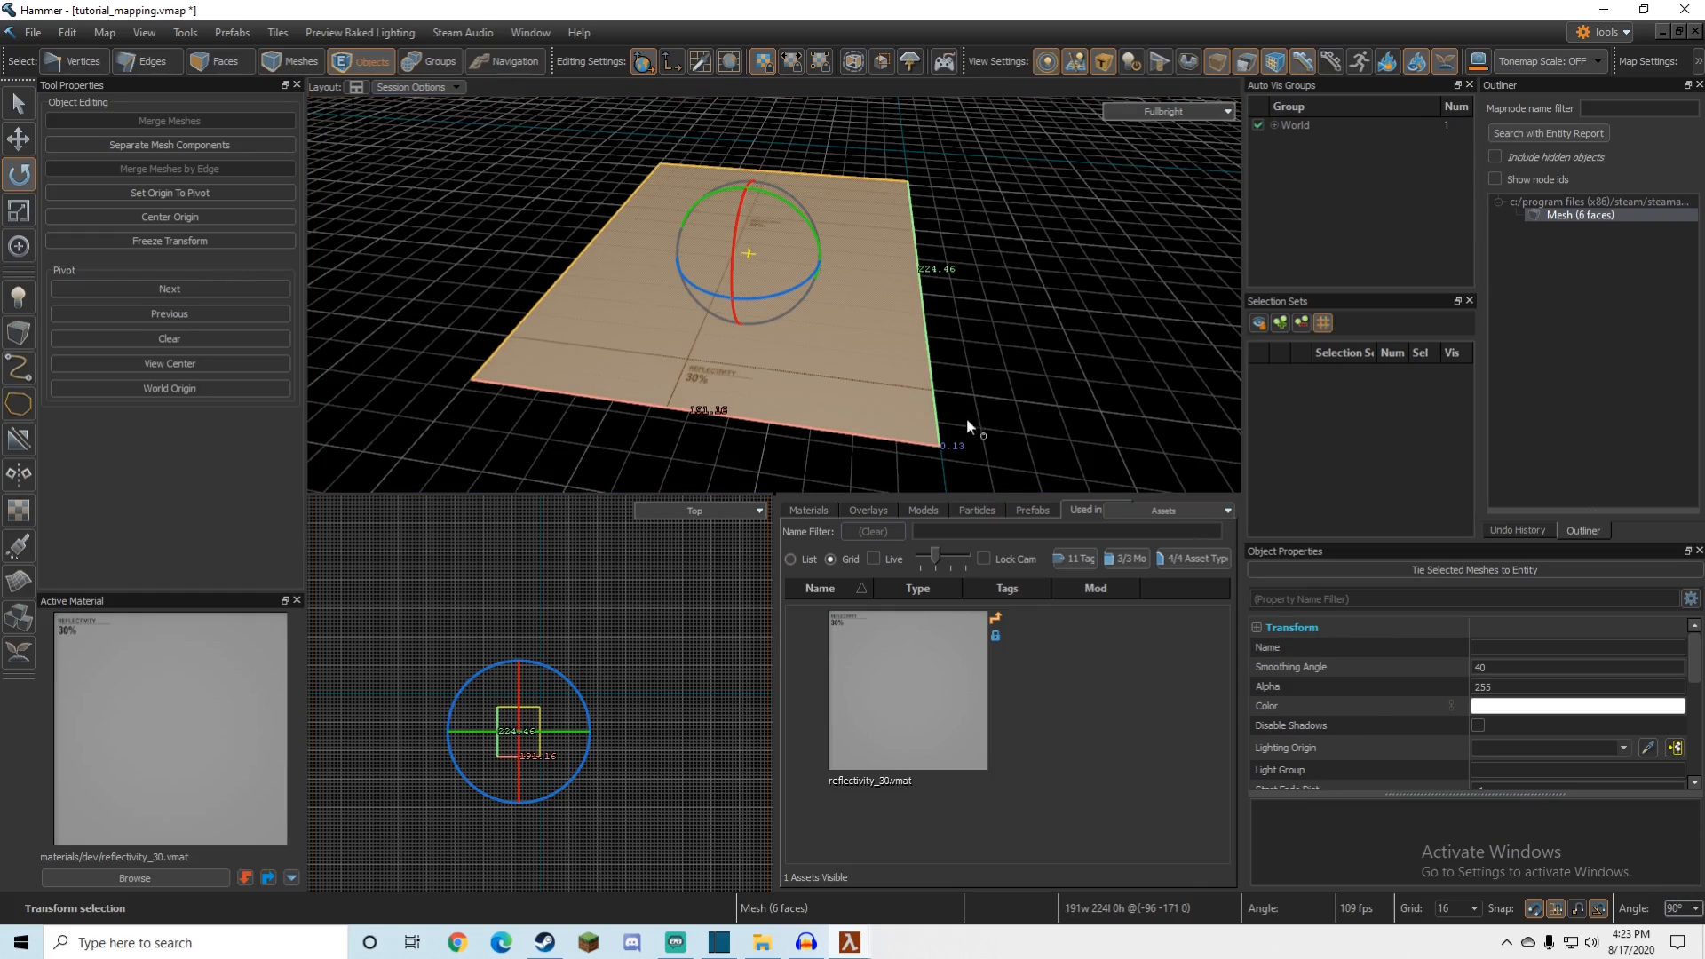
{"action": "left_click", "coordinate": [780, 284]}
{"action": "left_click_drag", "start_coordinate": [785, 292], "coordinate": [530, 382]}
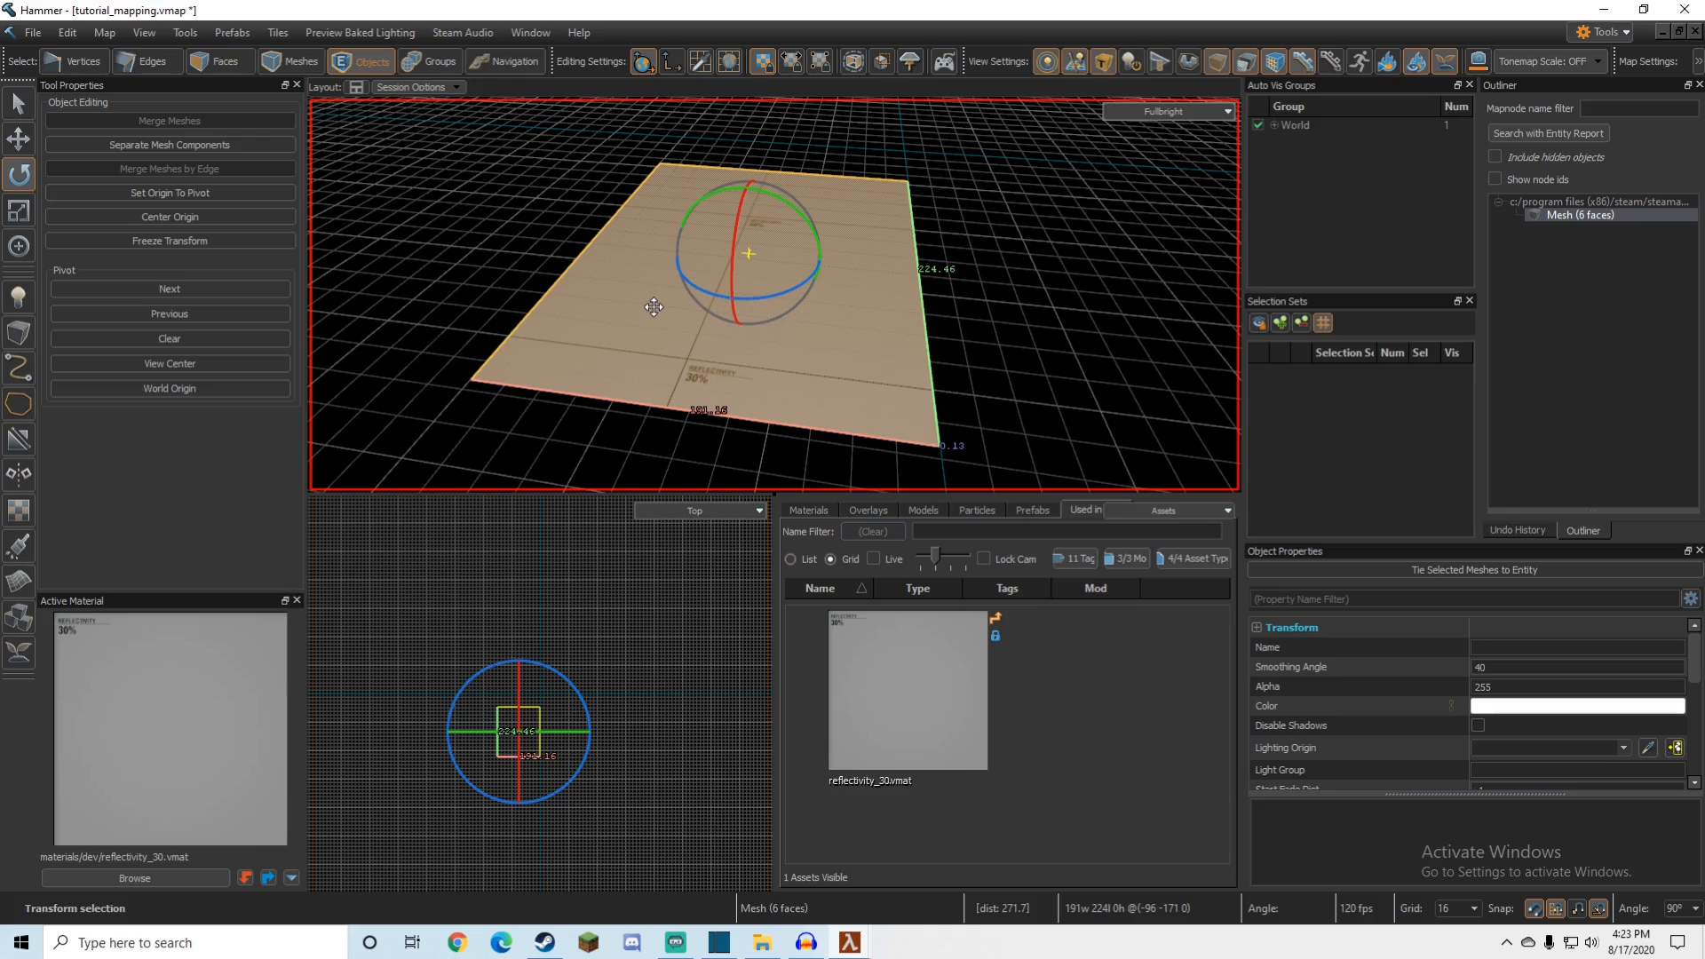
{"action": "key", "text": "Escape"}
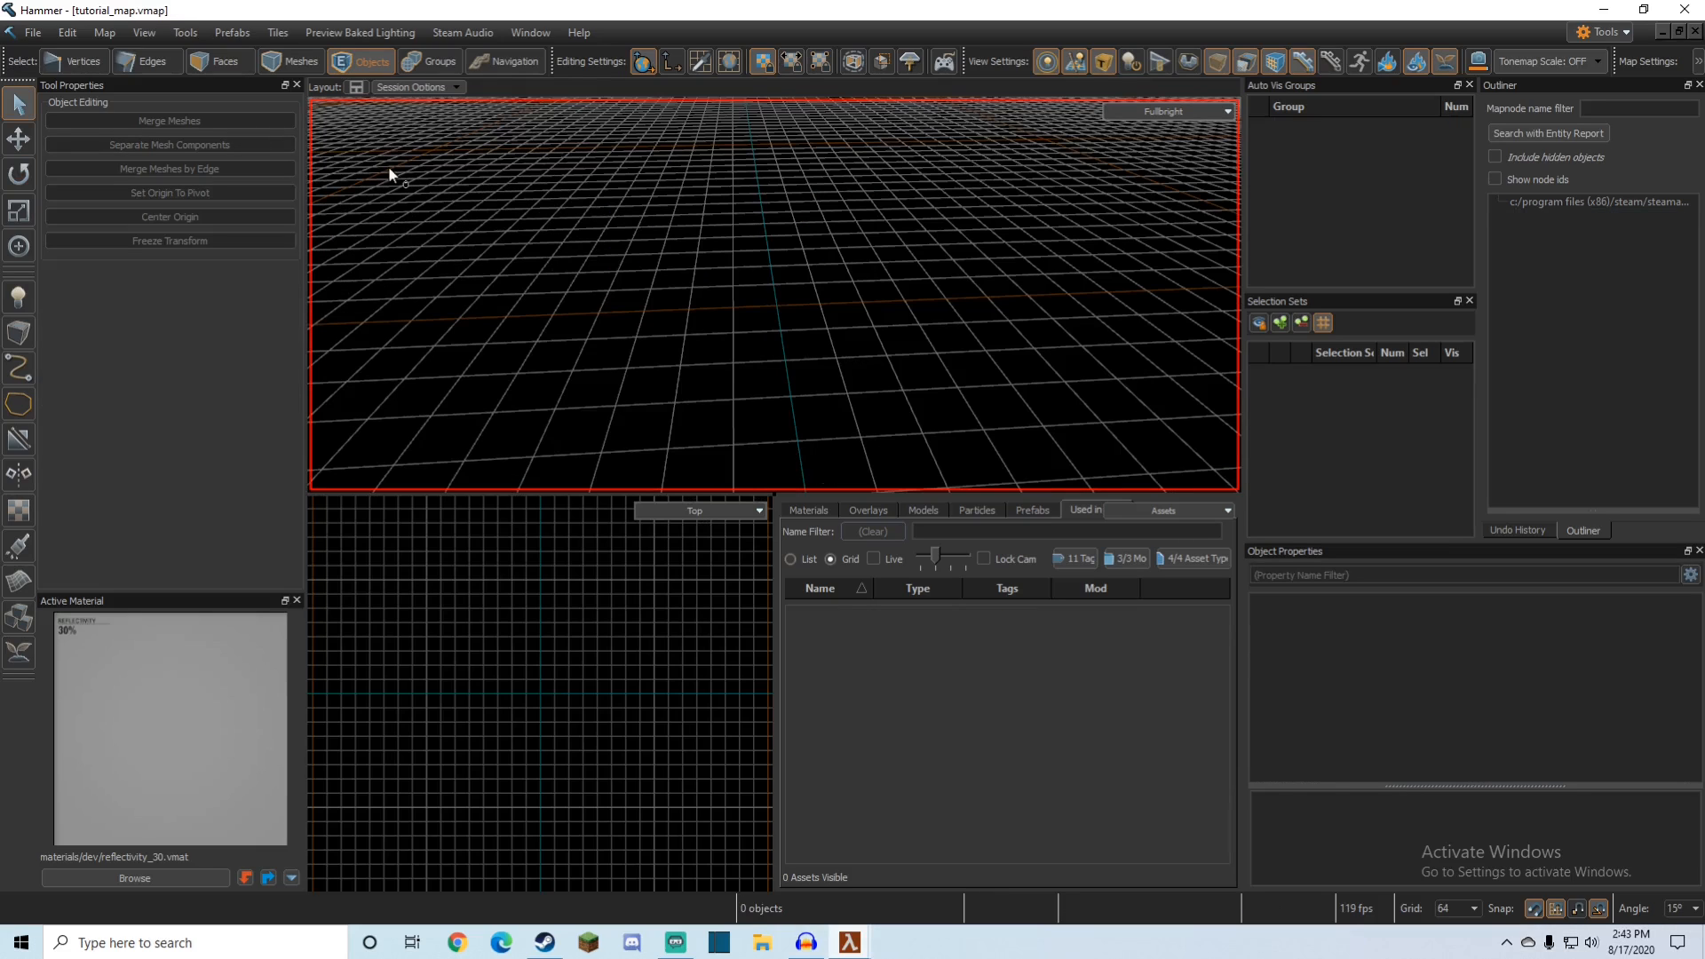
Step: Examine the available viewport layouts and the session layout options without changing them
{"action": "left_click", "coordinate": [355, 88]}
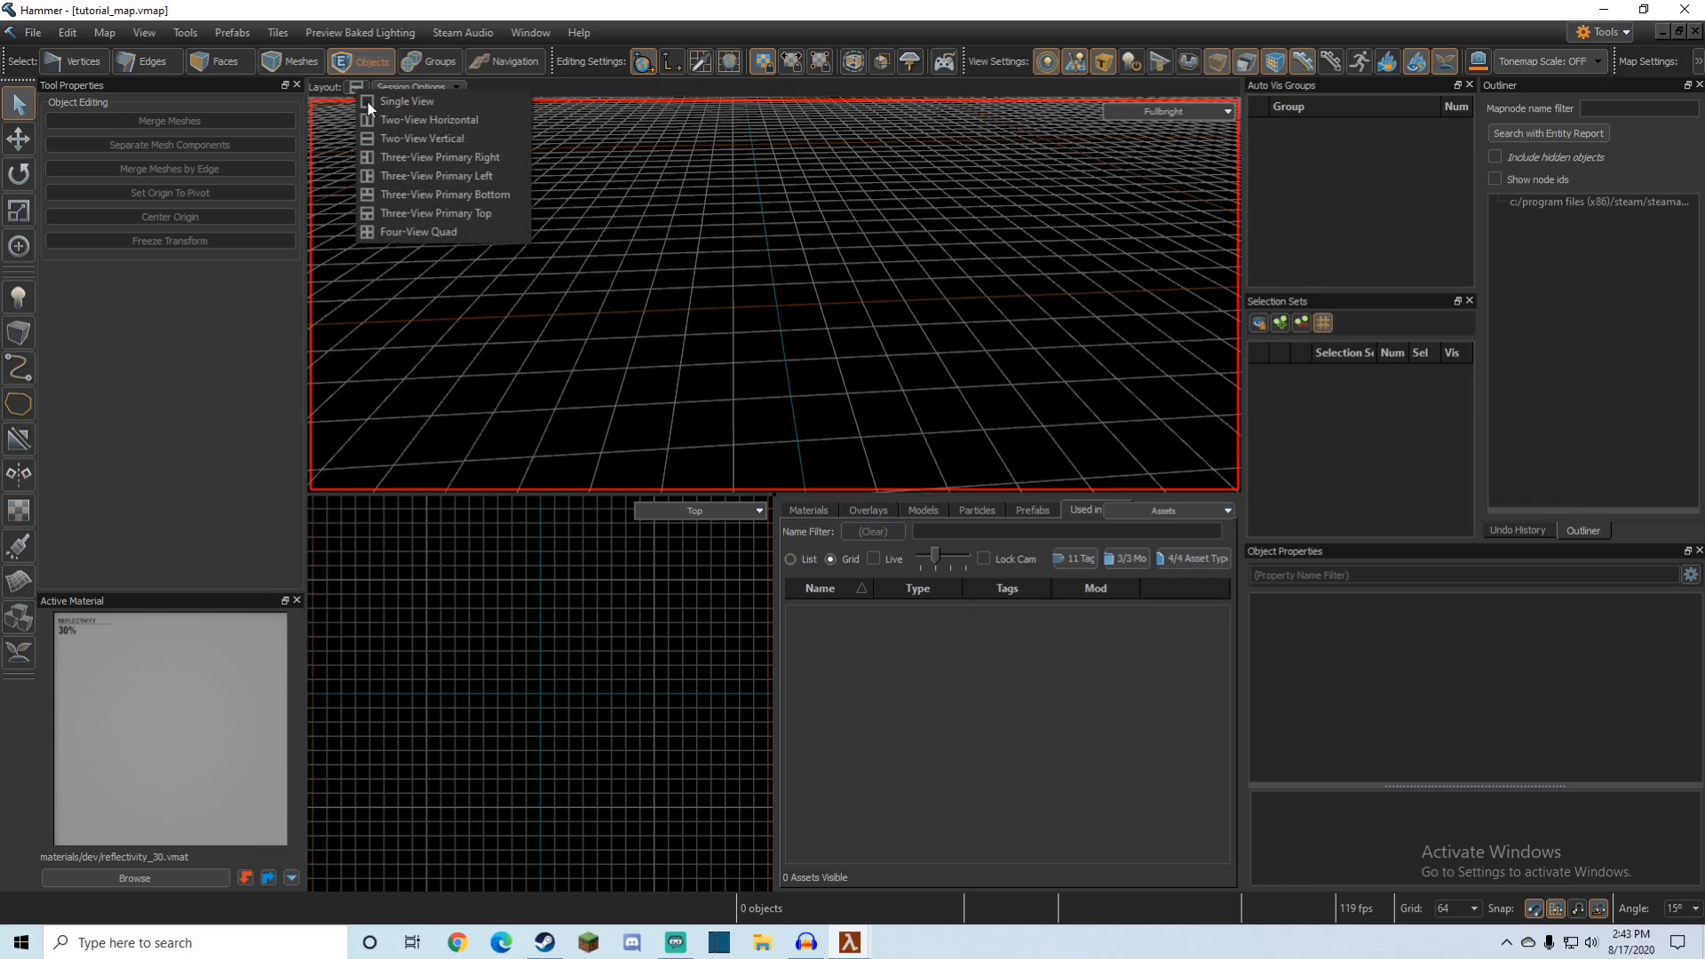
{"action": "left_click", "coordinate": [630, 202]}
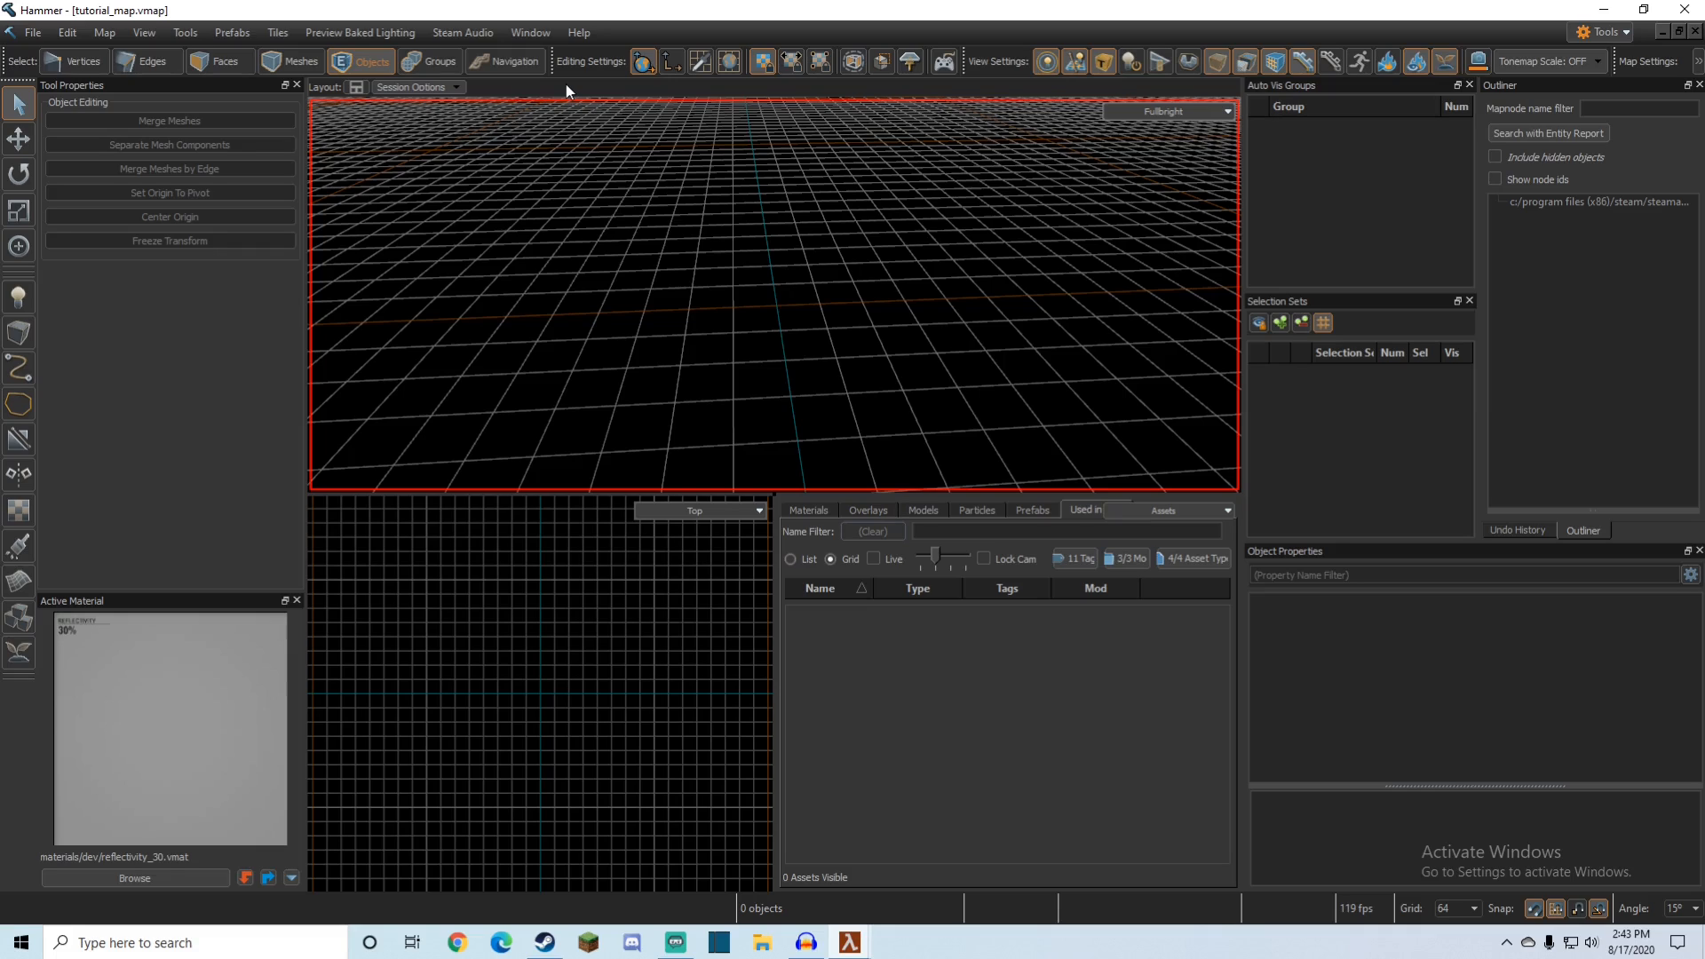
{"action": "left_click", "coordinate": [408, 89]}
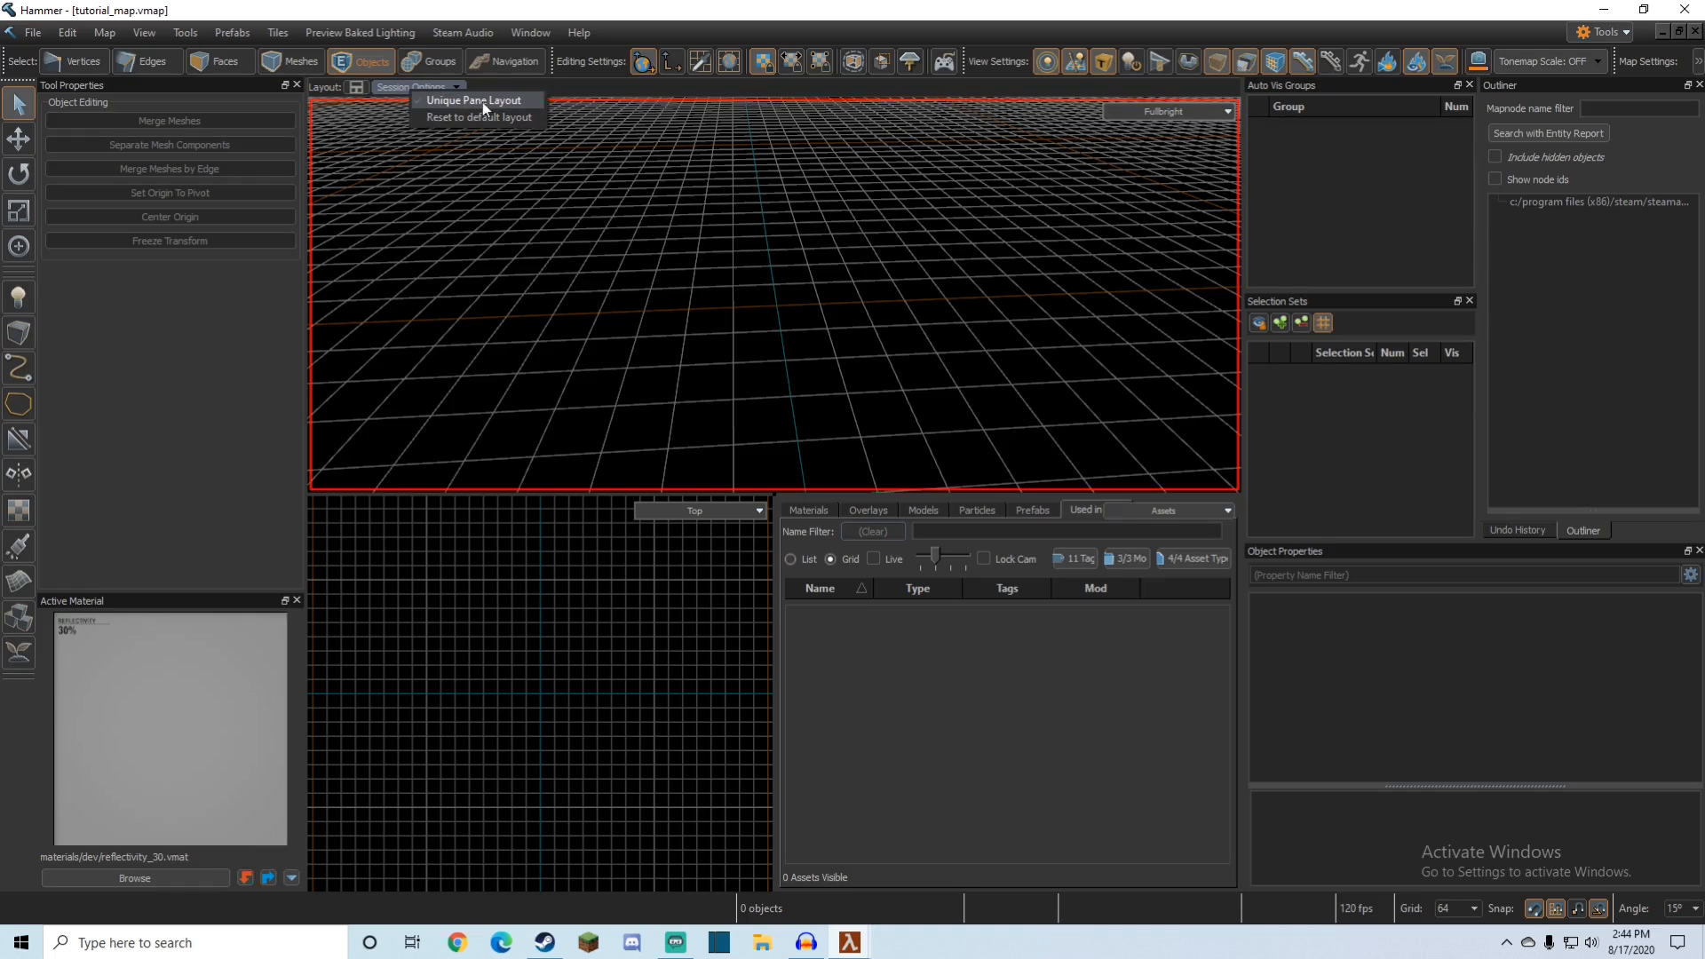
{"action": "left_click", "coordinate": [648, 168]}
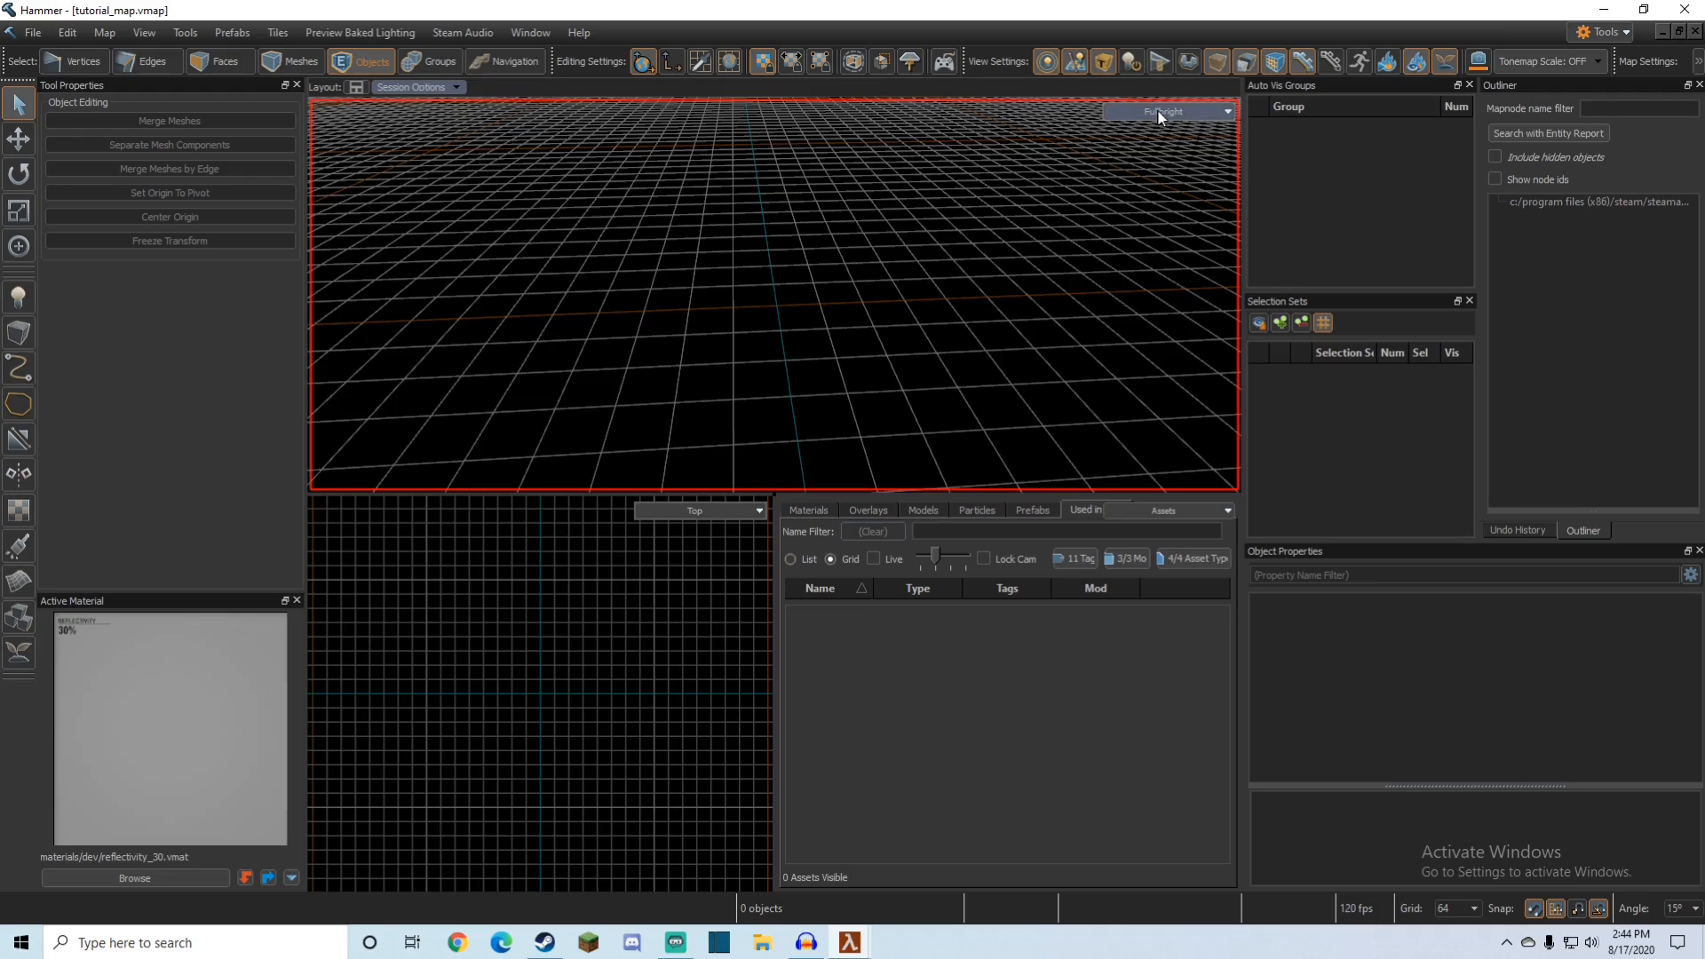
Step: Switch the 2D Top view to 3D Fullbright and look around the grid in it
{"action": "left_click", "coordinate": [698, 512]}
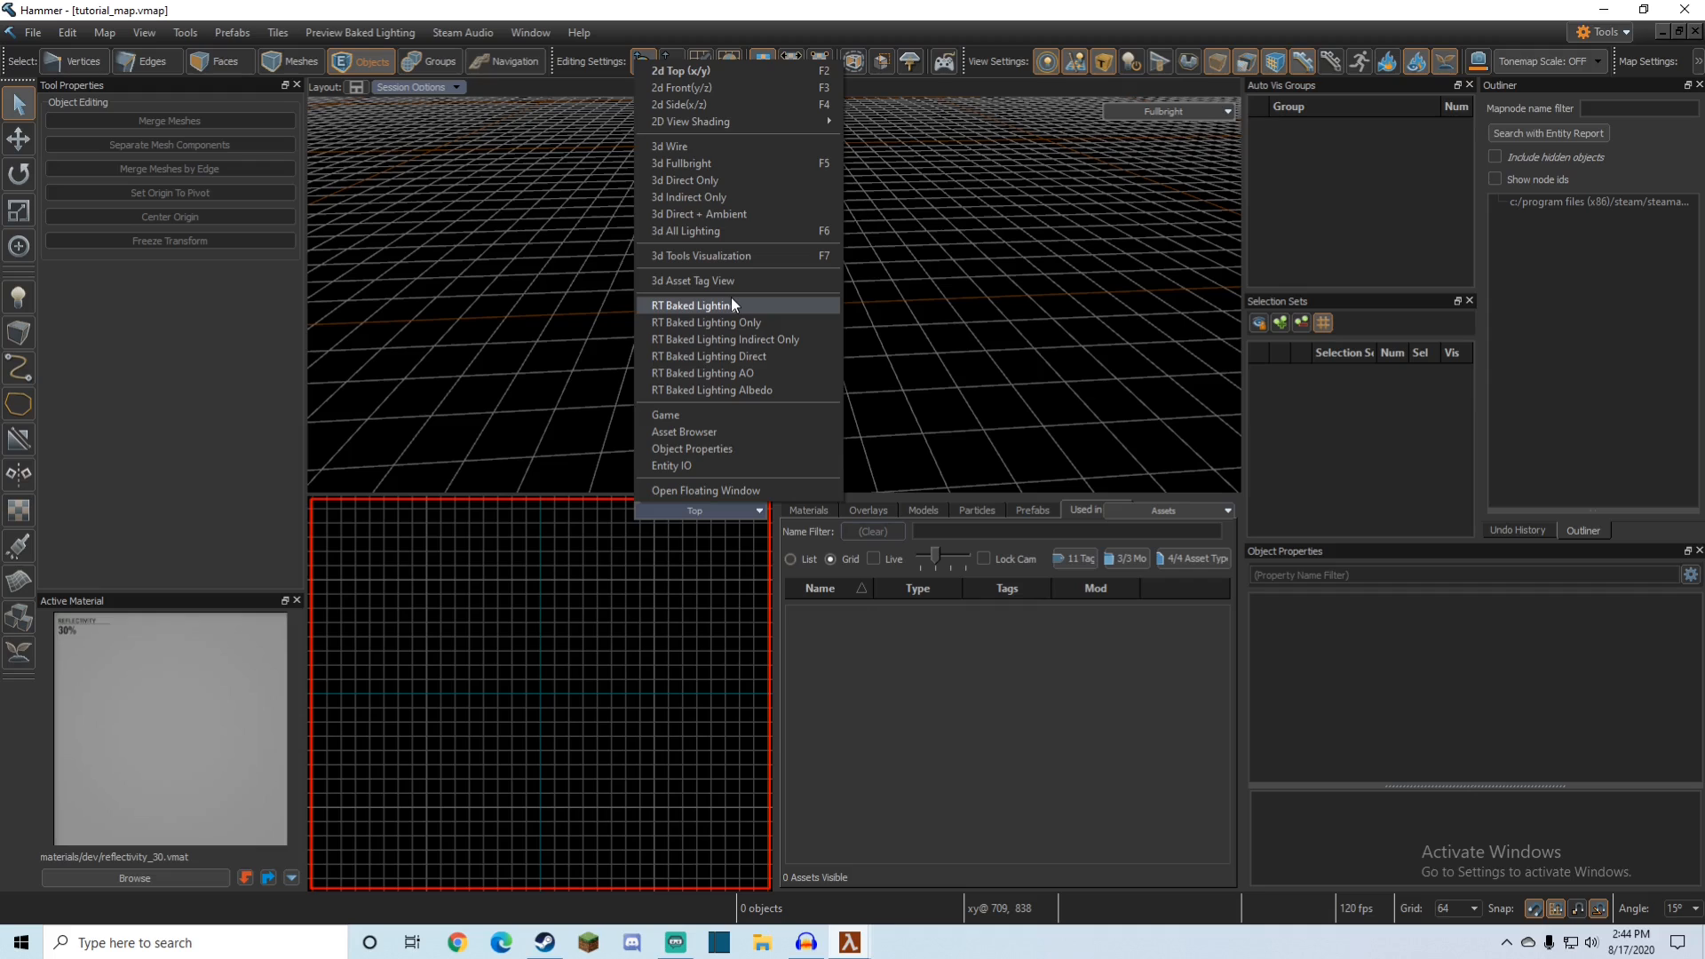
{"action": "left_click", "coordinate": [681, 163]}
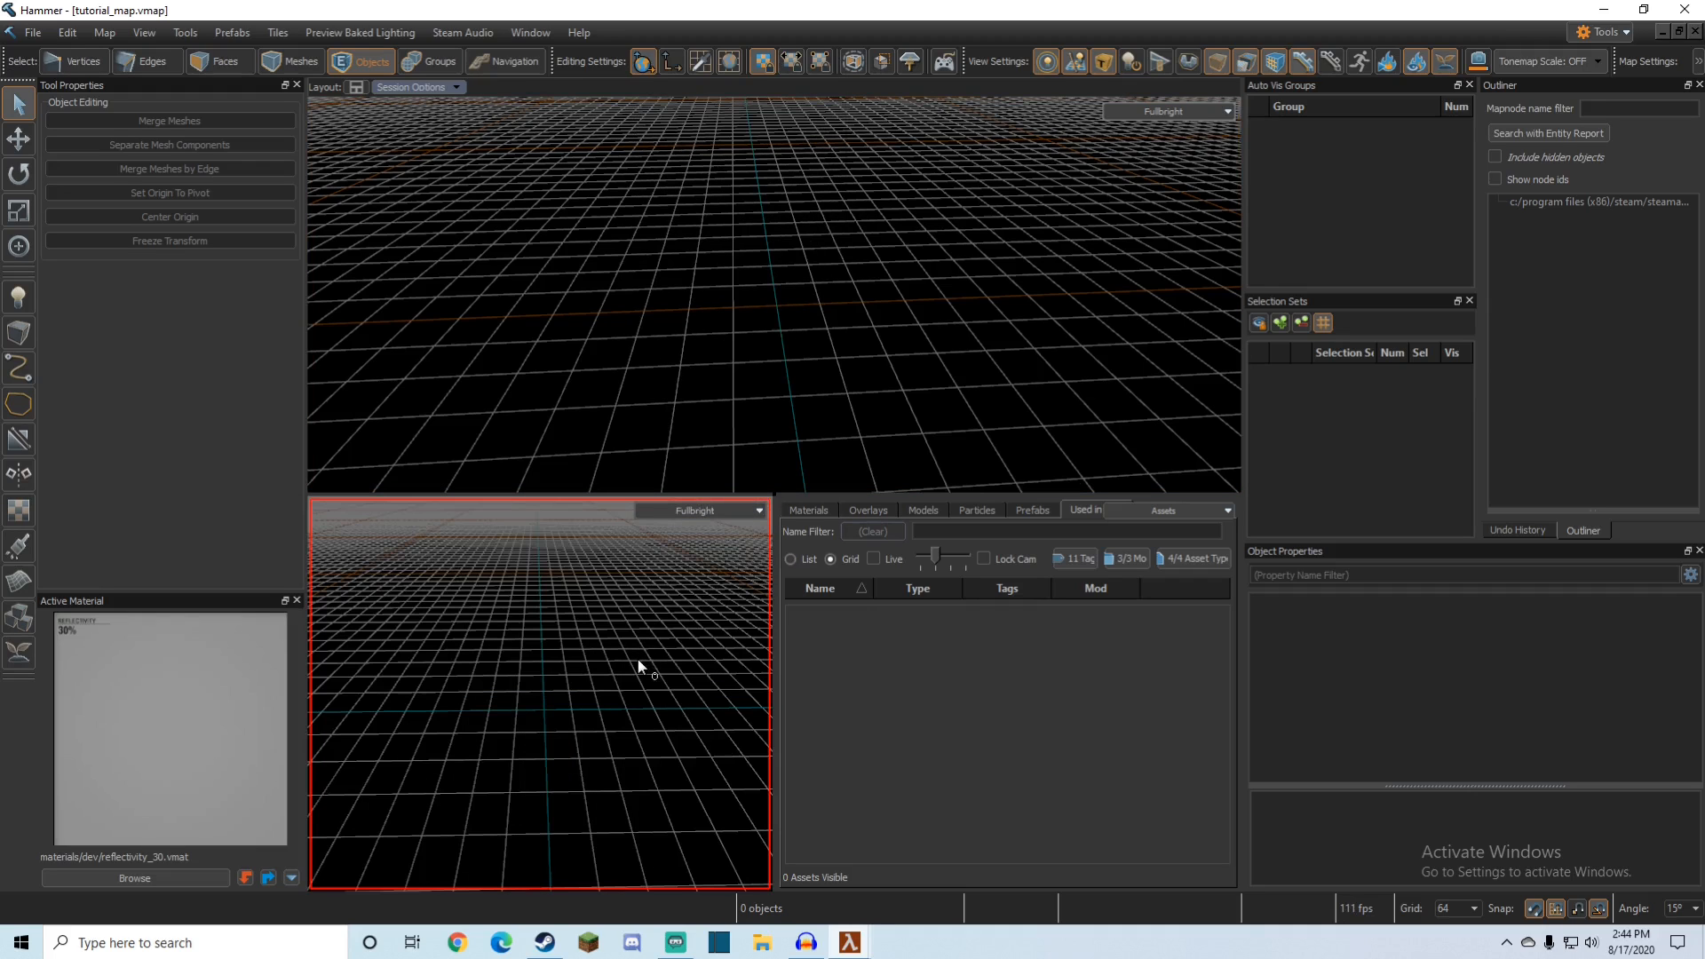
{"action": "key", "text": "z"}
{"action": "key", "text": "z"}
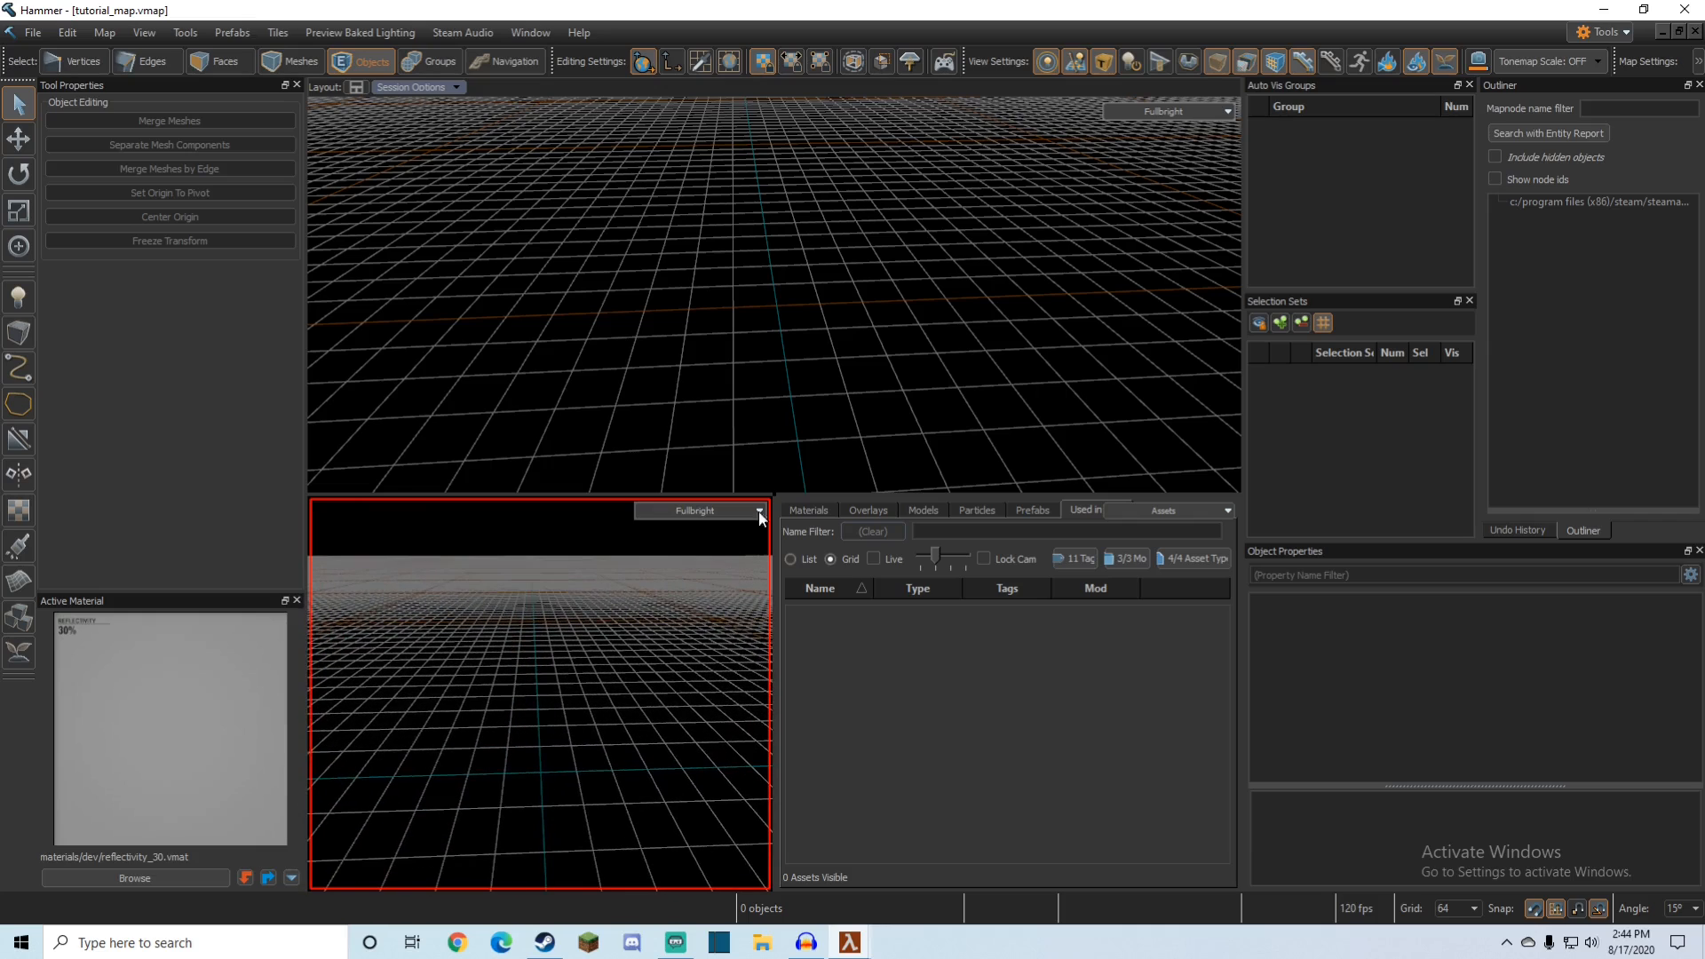
Step: Set the smaller Fullbright viewport below the main view back to 2D Top (x/y)
{"action": "left_click", "coordinate": [702, 510]}
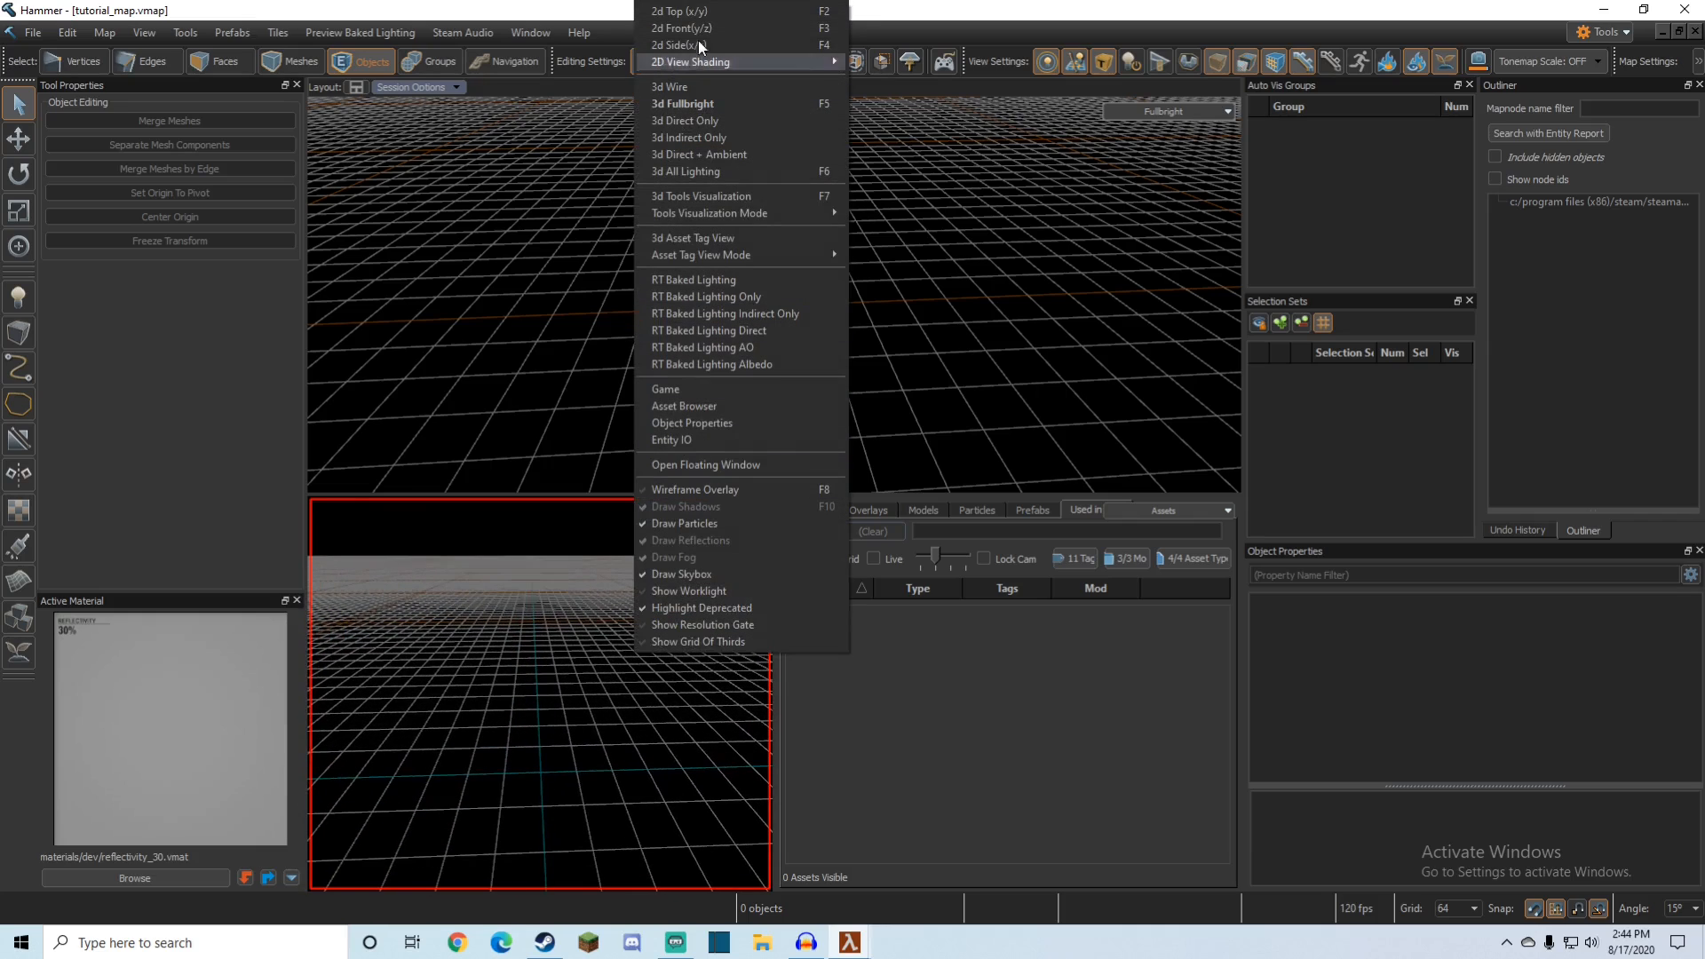
{"action": "left_click", "coordinate": [702, 12]}
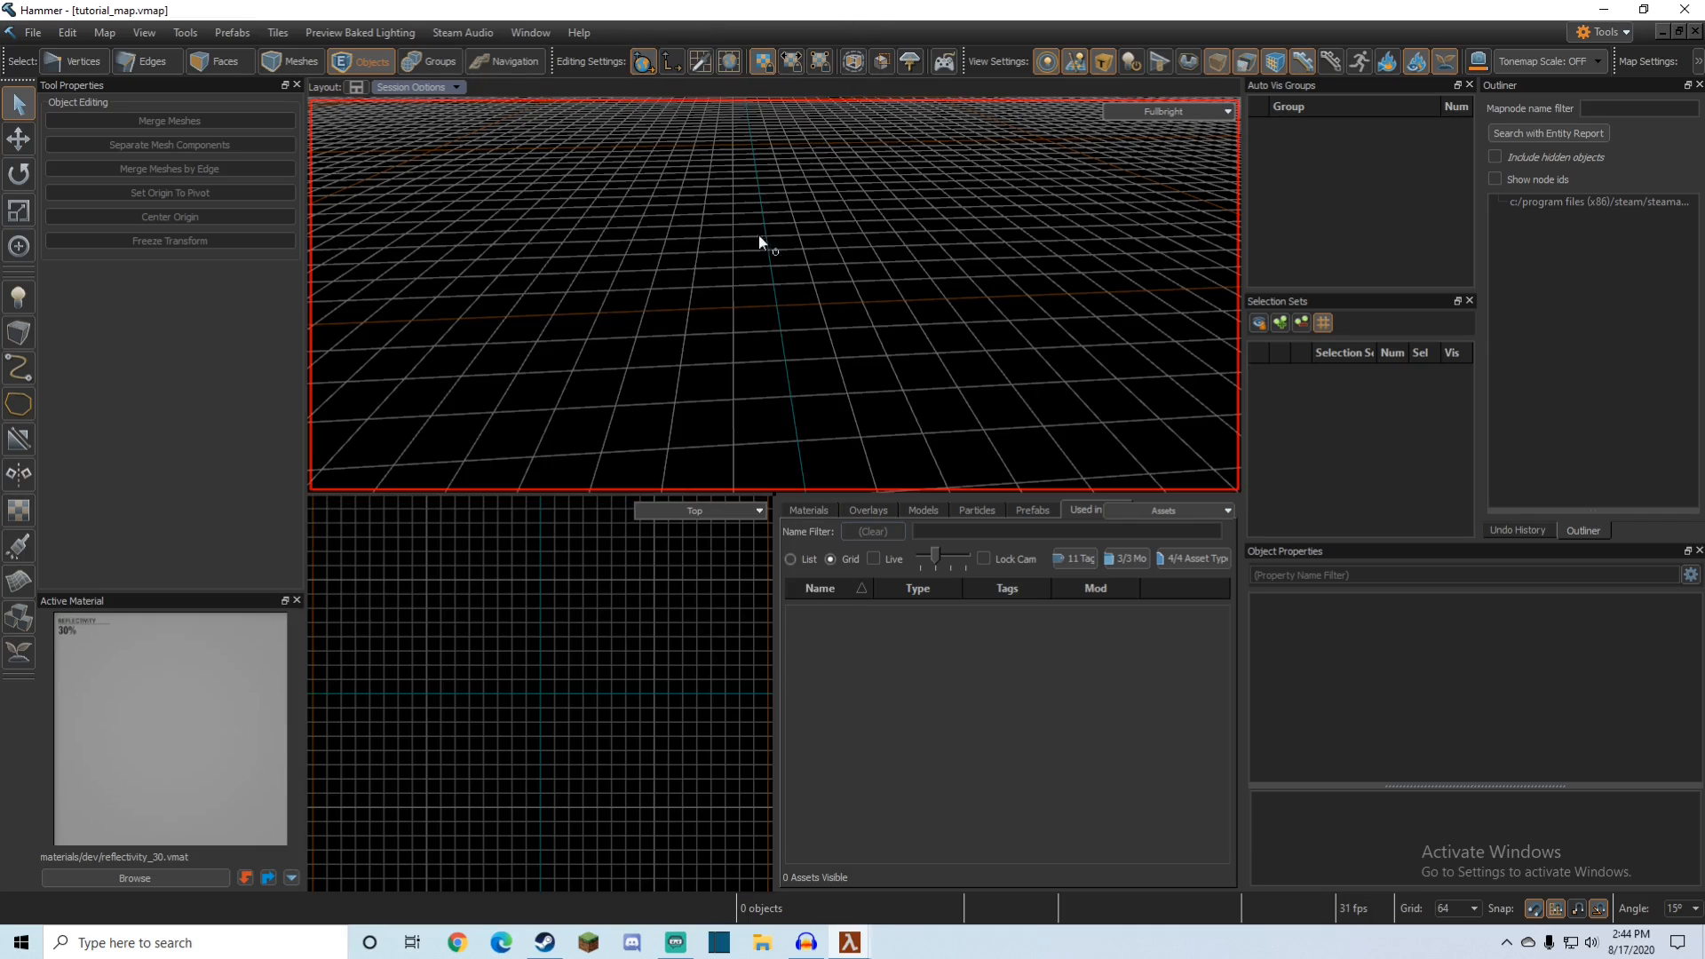
Step: Try the Game view mode in the large viewport, and return it to 3D Fullbright
{"action": "left_click", "coordinate": [1133, 112]}
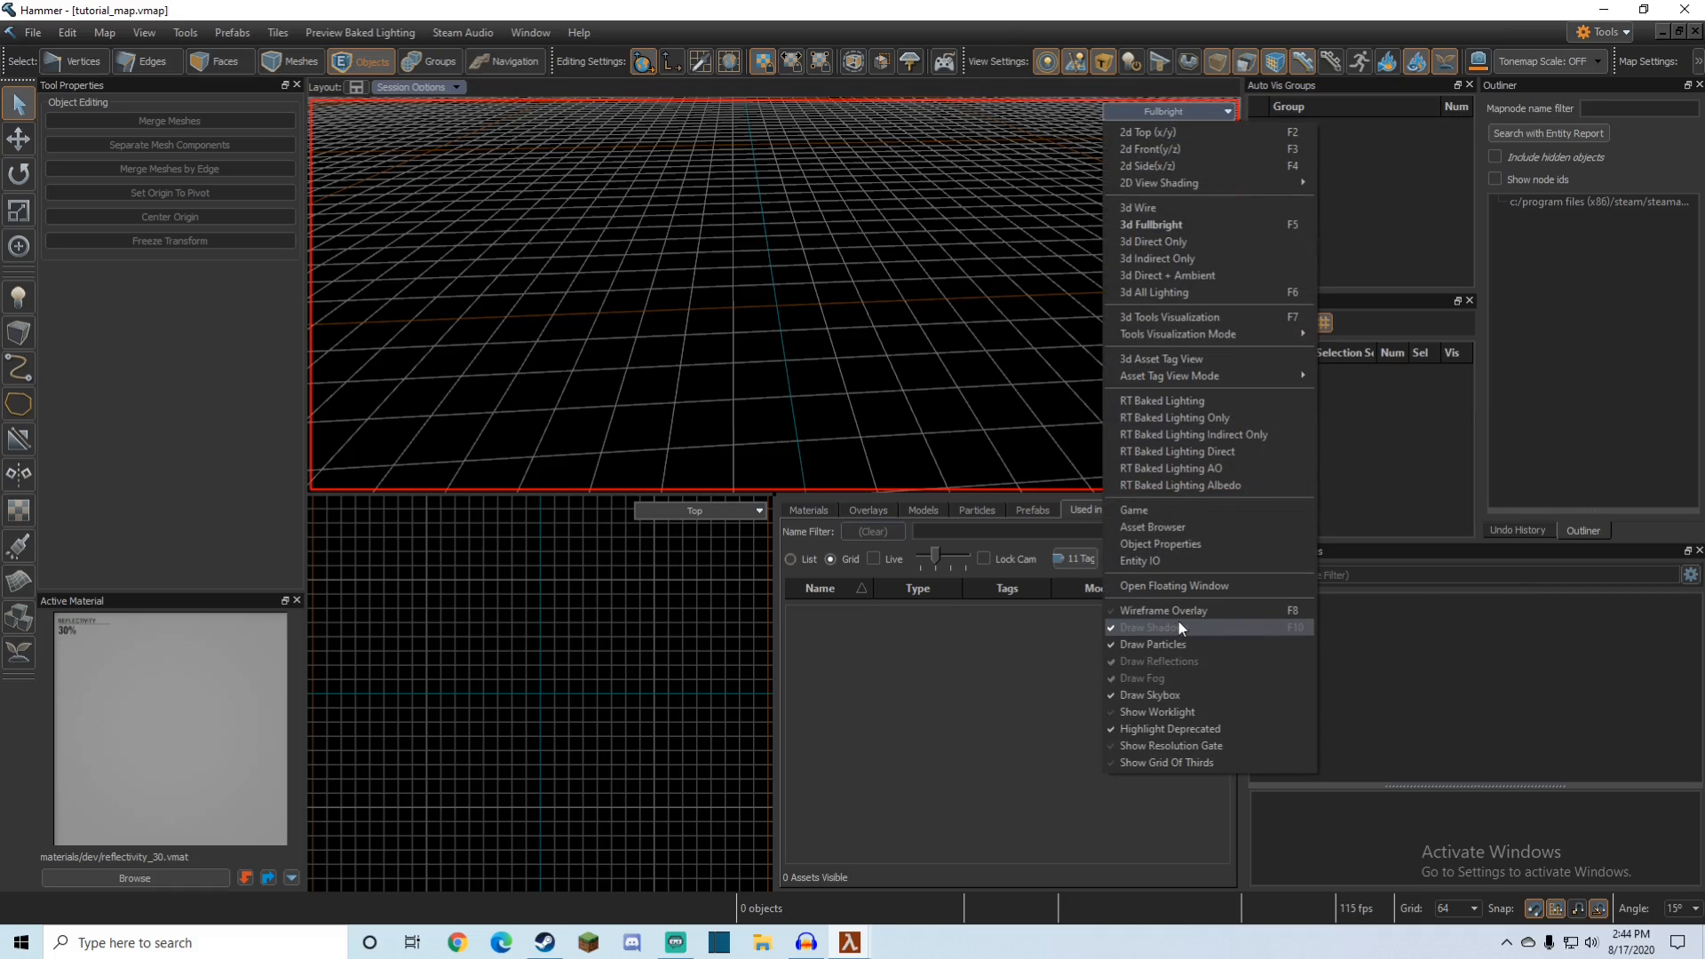
{"action": "left_click", "coordinate": [1143, 502]}
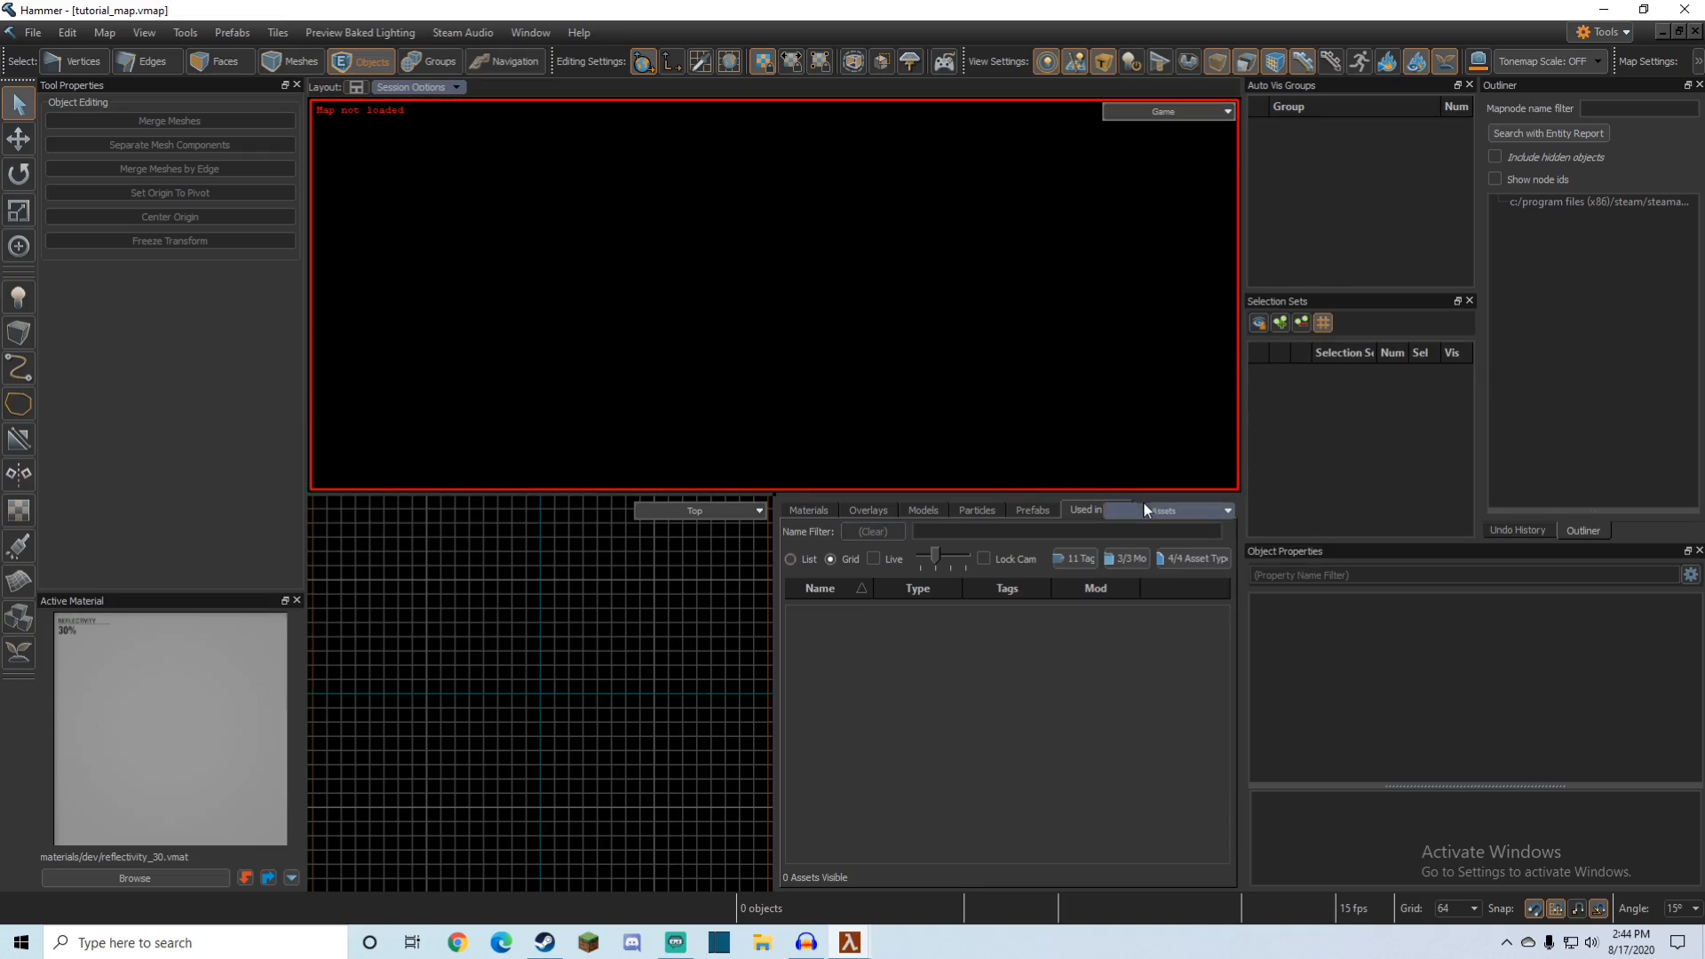
{"action": "left_click", "coordinate": [1165, 113]}
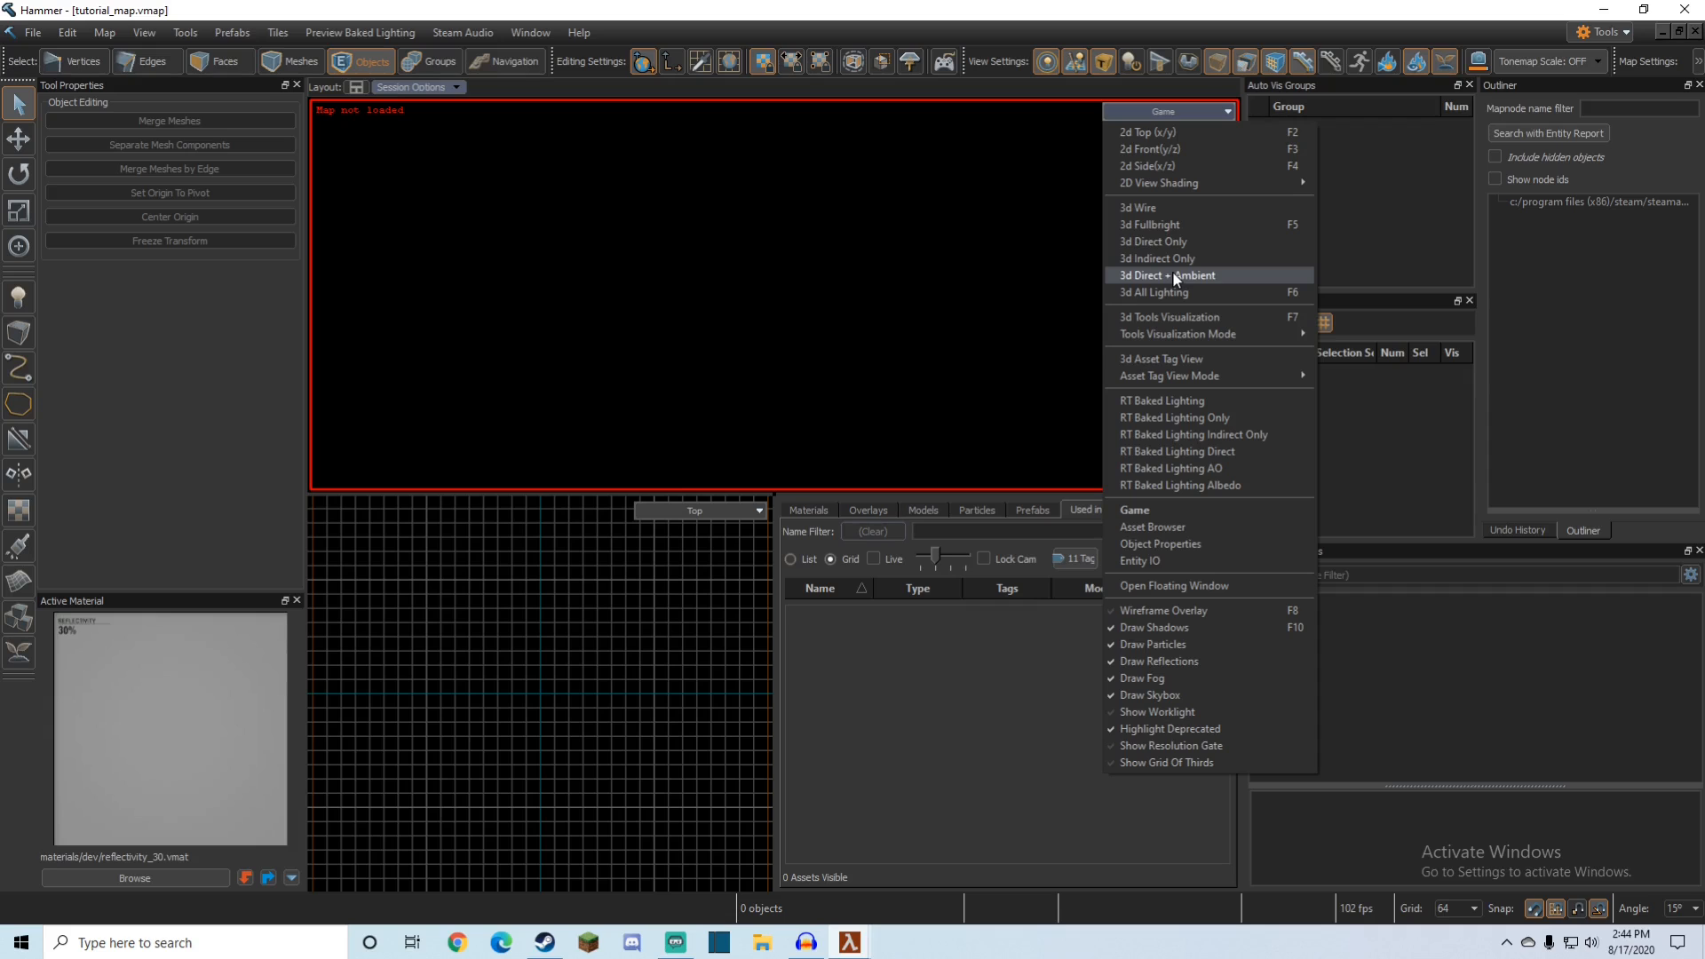
{"action": "left_click", "coordinate": [1148, 226]}
{"action": "right_click_drag", "start_coordinate": [726, 242], "coordinate": [733, 318]}
Step: Examine the view modes available for the asset browser pane without changing them
{"action": "left_click", "coordinate": [1170, 509]}
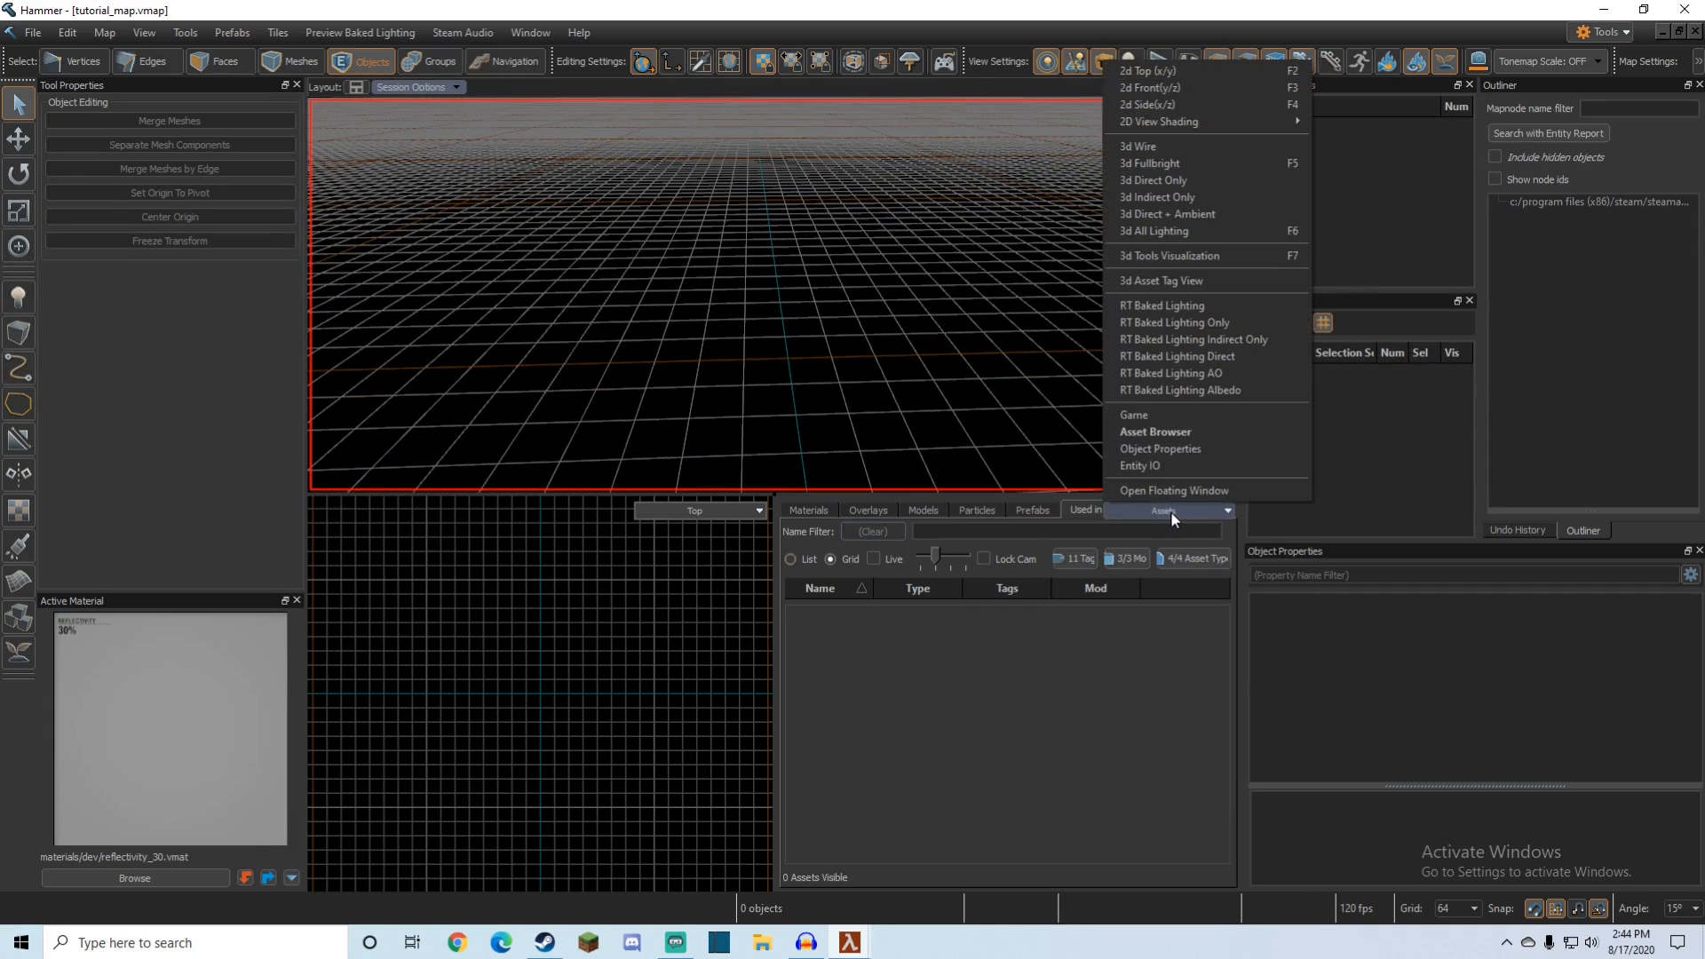
{"action": "left_click", "coordinate": [934, 332]}
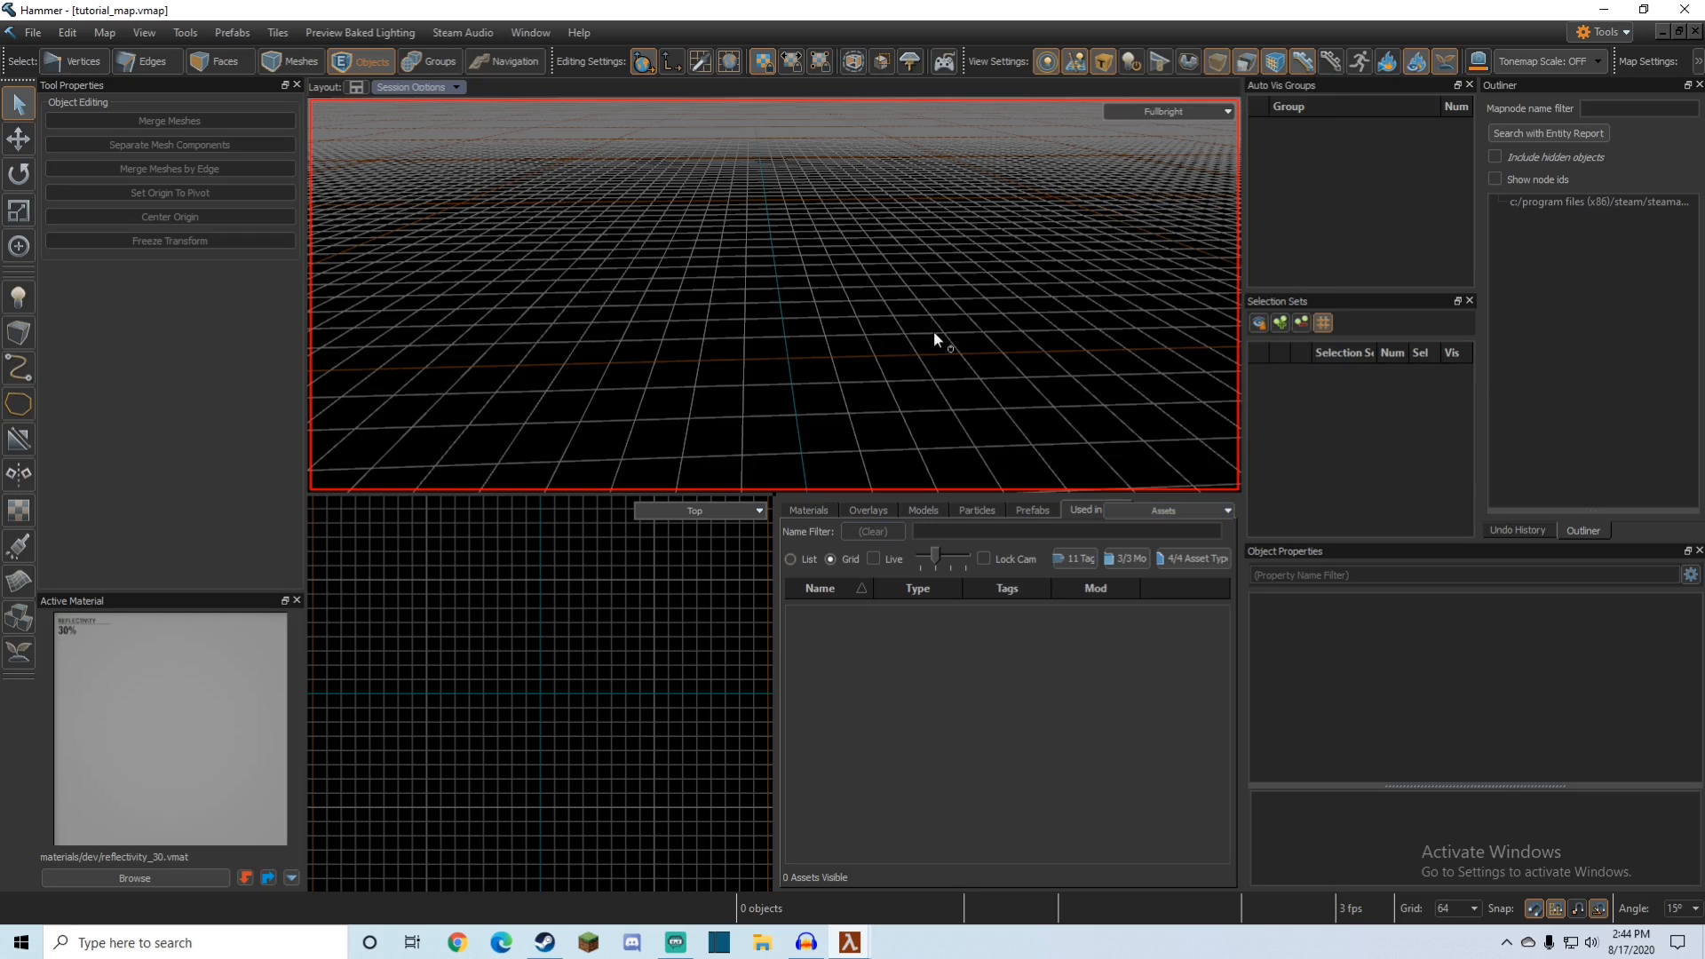
{"action": "right_click_drag", "start_coordinate": [934, 330], "coordinate": [903, 499]}
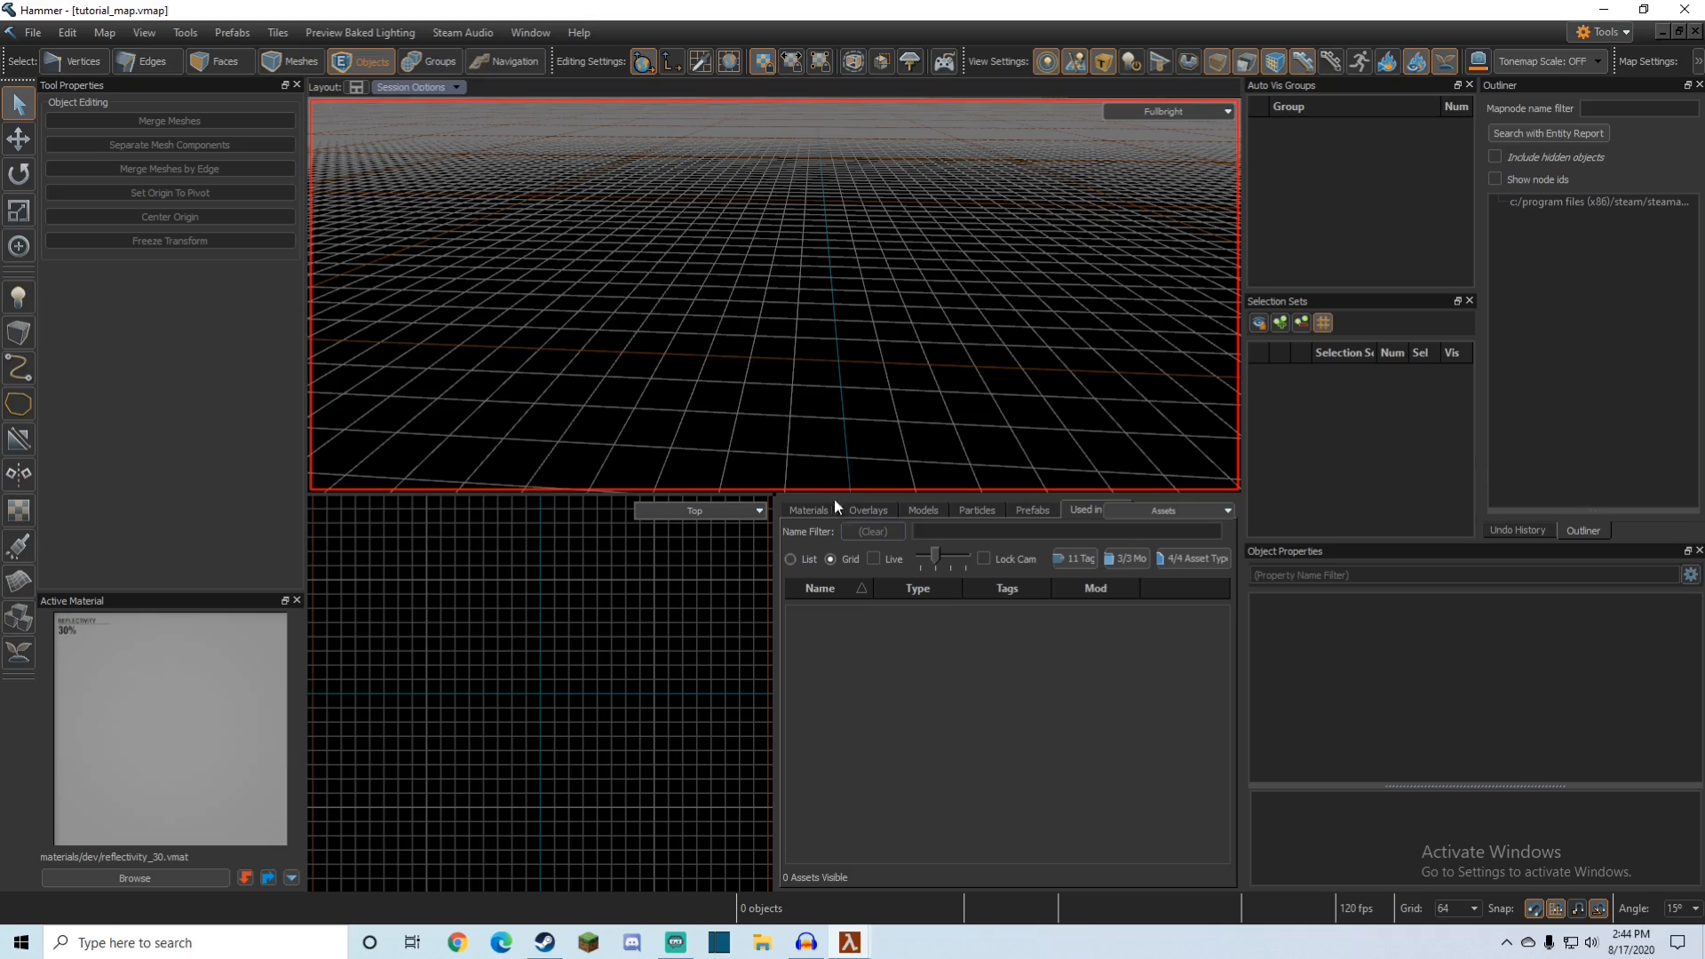
Step: Shrink the large 3D viewport slightly by raising its lower divider, and look around its grid
{"action": "left_click_drag", "start_coordinate": [782, 494], "coordinate": [781, 480]}
{"action": "left_click", "coordinate": [770, 476]}
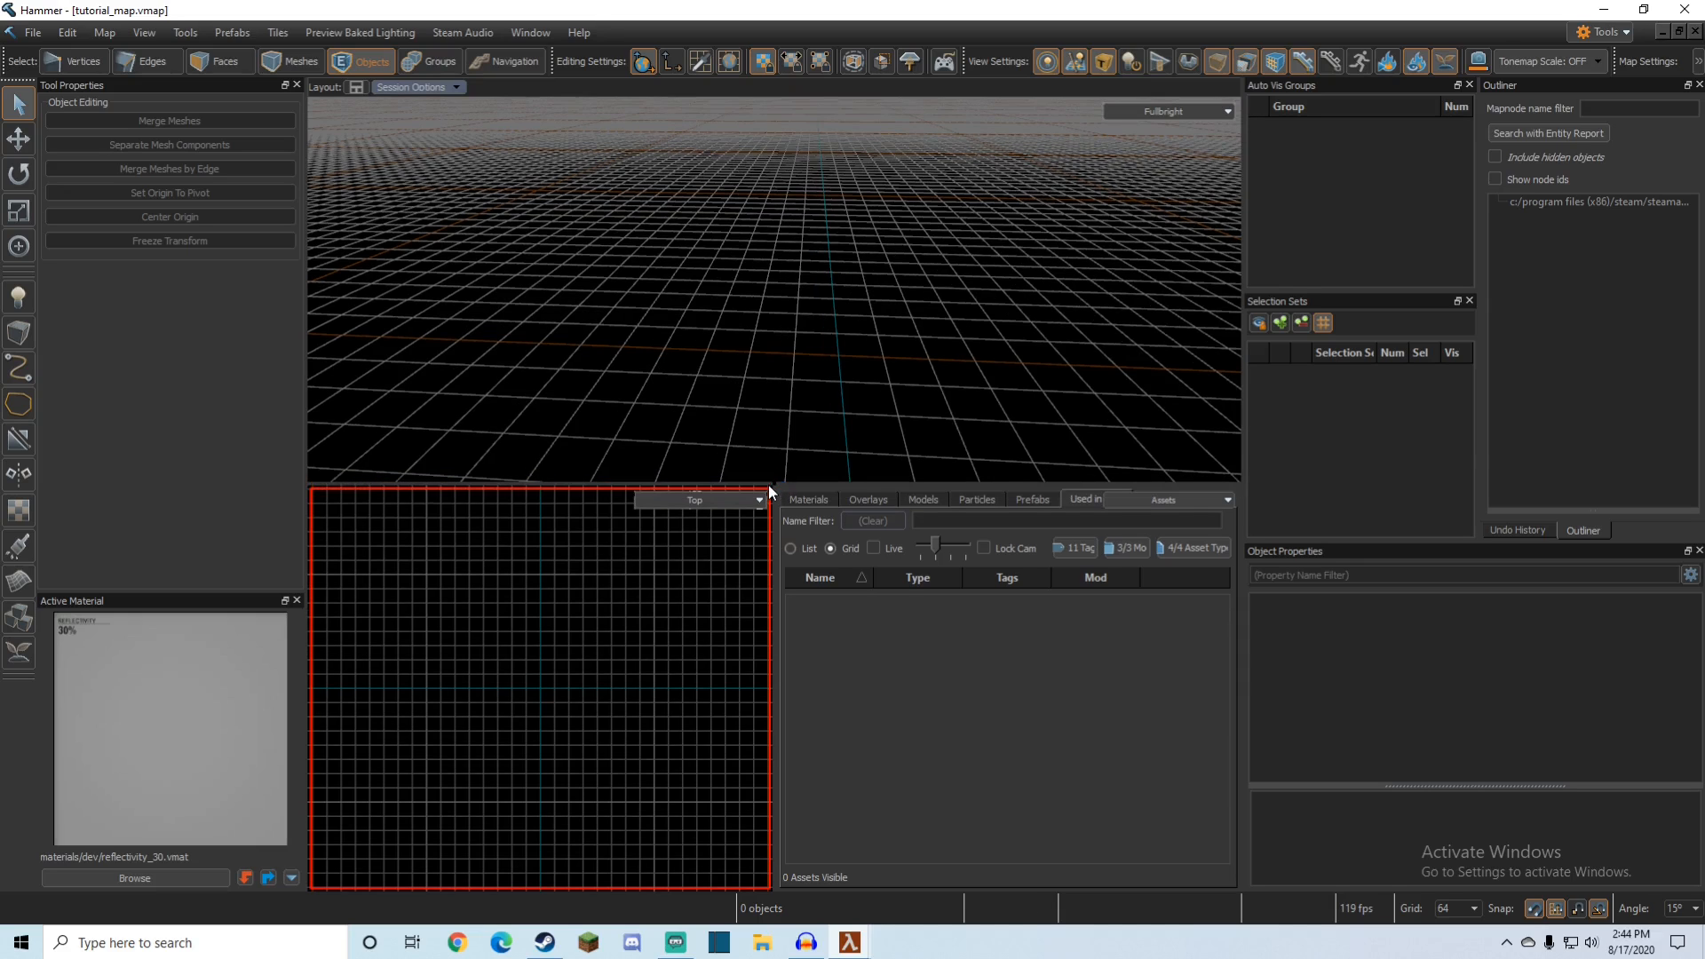
{"action": "key", "text": "z"}
{"action": "key", "text": "z"}
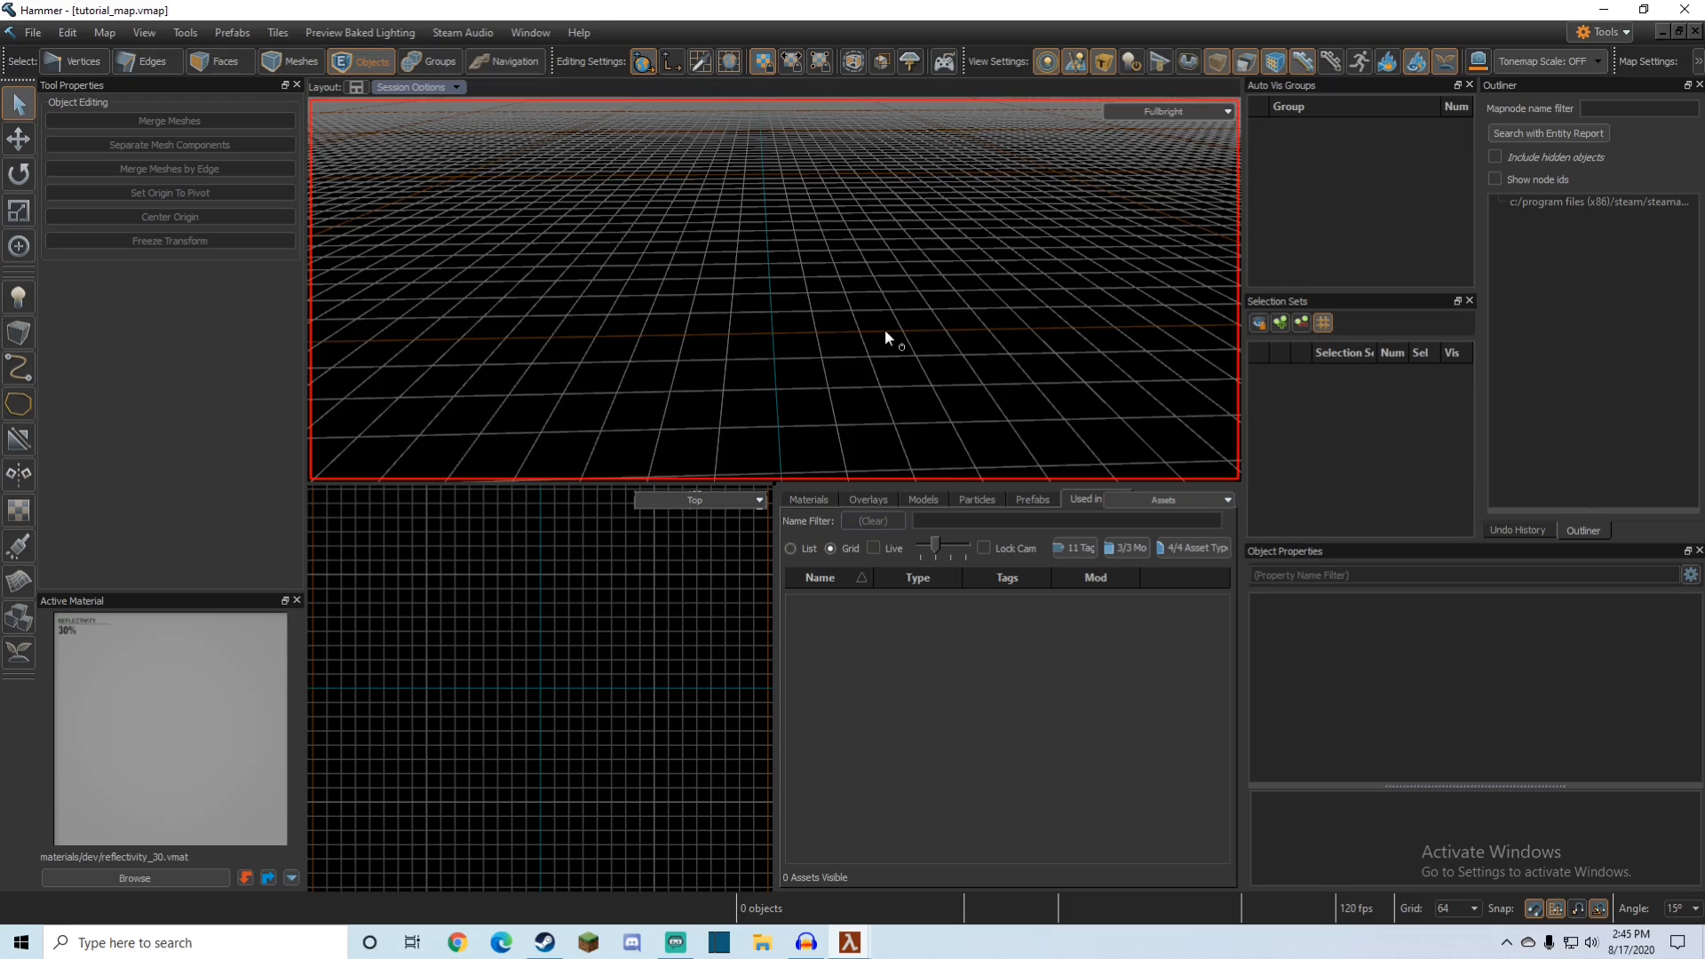
Step: Switch the viewport layout to Four-View Quad and set its All Lighting view to 2D Top (x/y)
{"action": "left_click", "coordinate": [356, 86]}
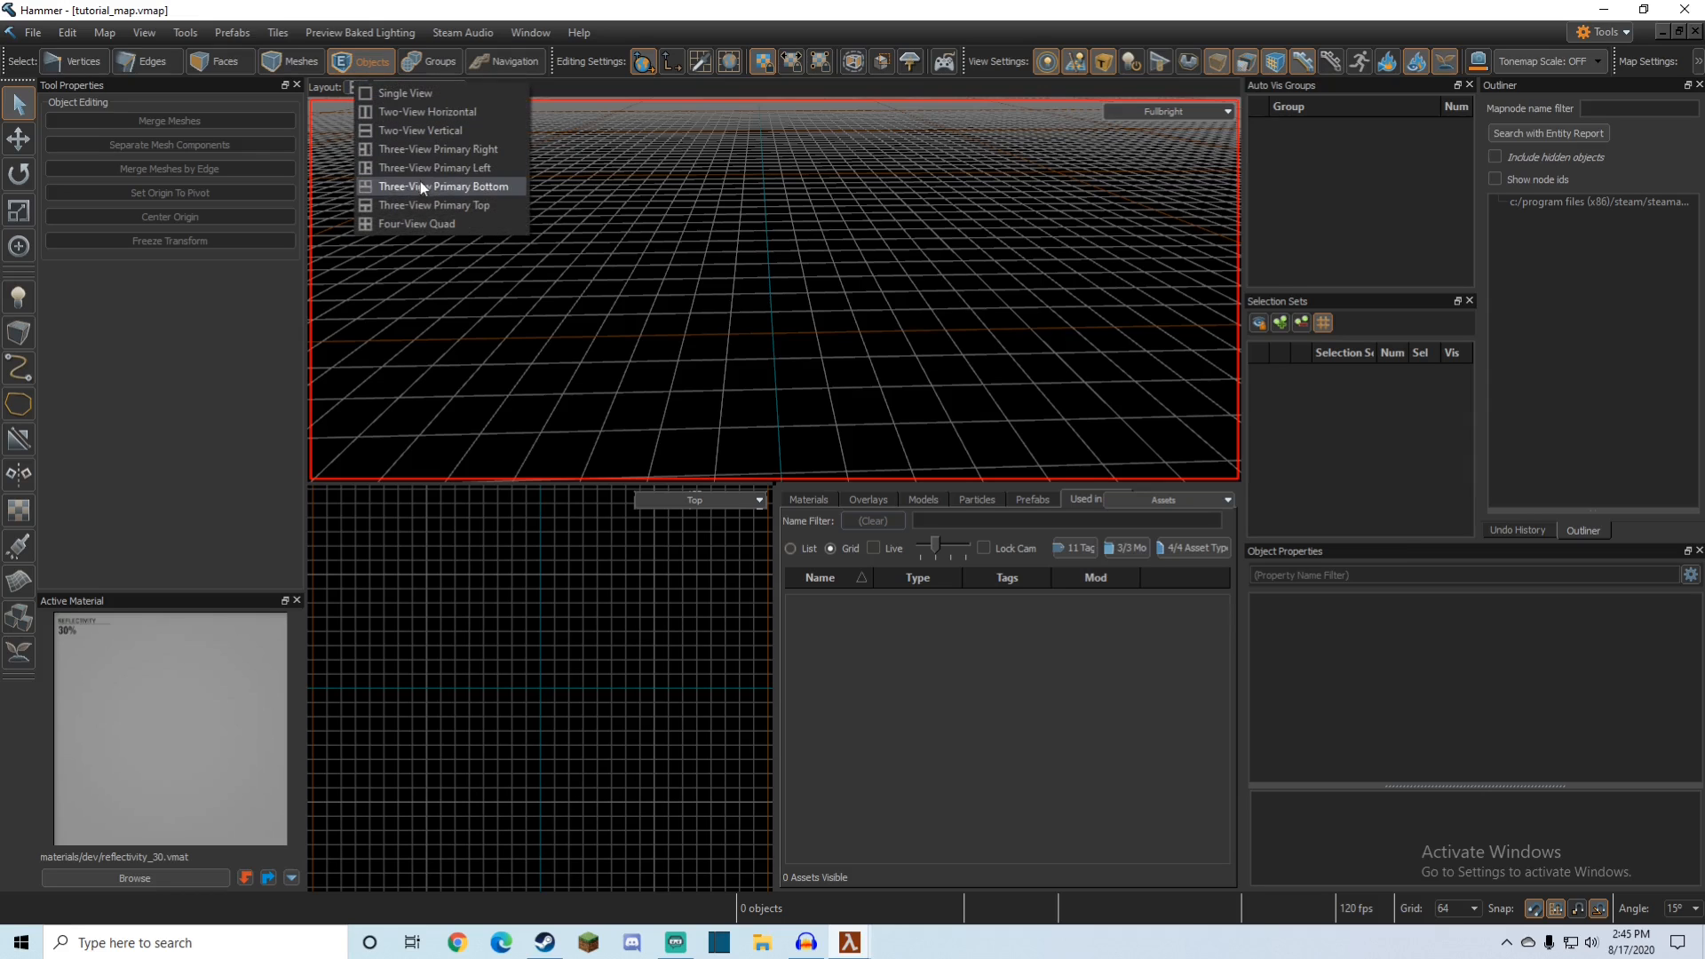
{"action": "left_click", "coordinate": [415, 222]}
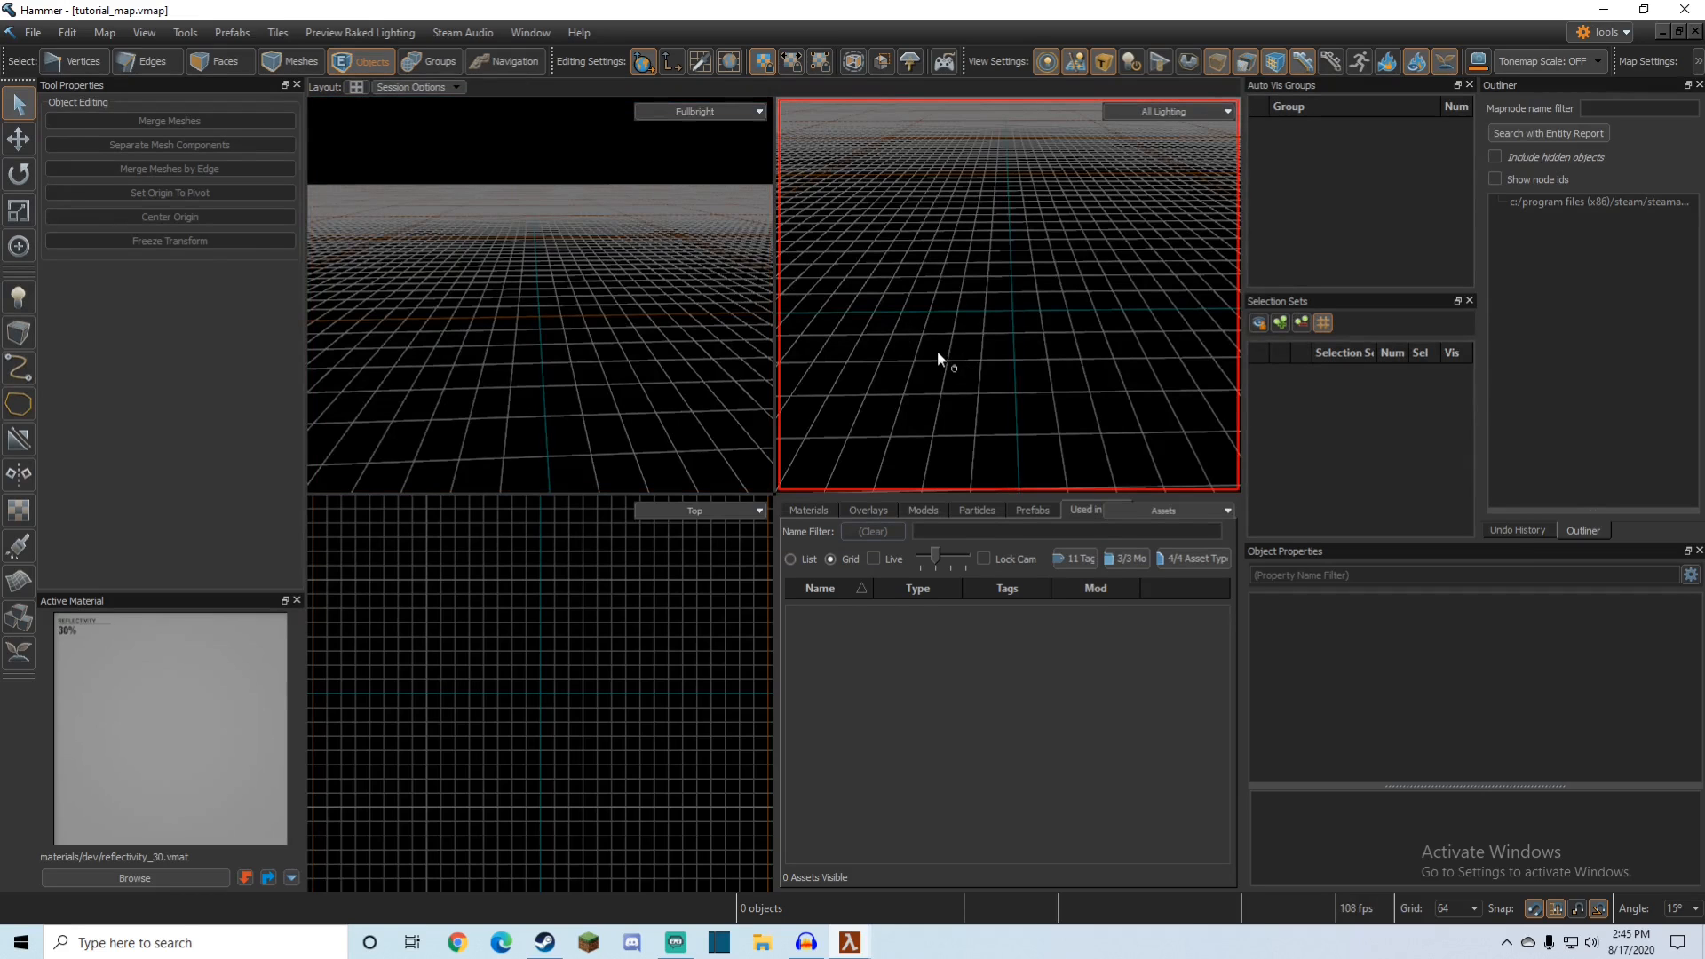
{"action": "left_click", "coordinate": [1166, 113]}
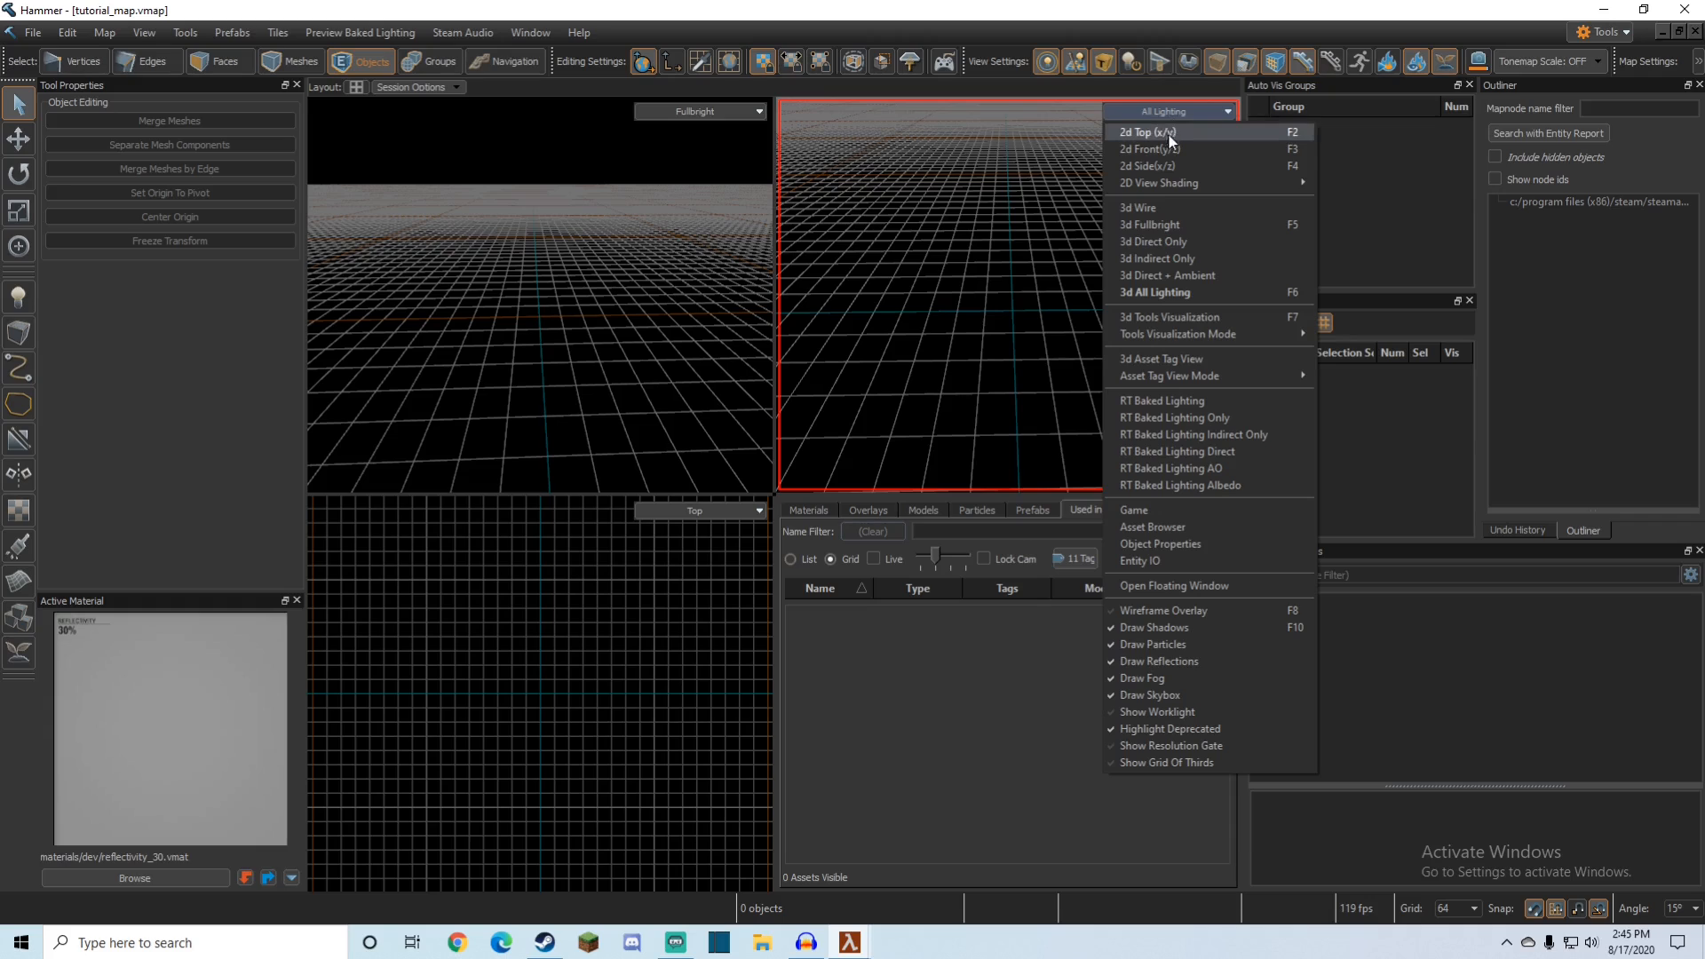
{"action": "left_click", "coordinate": [1174, 136]}
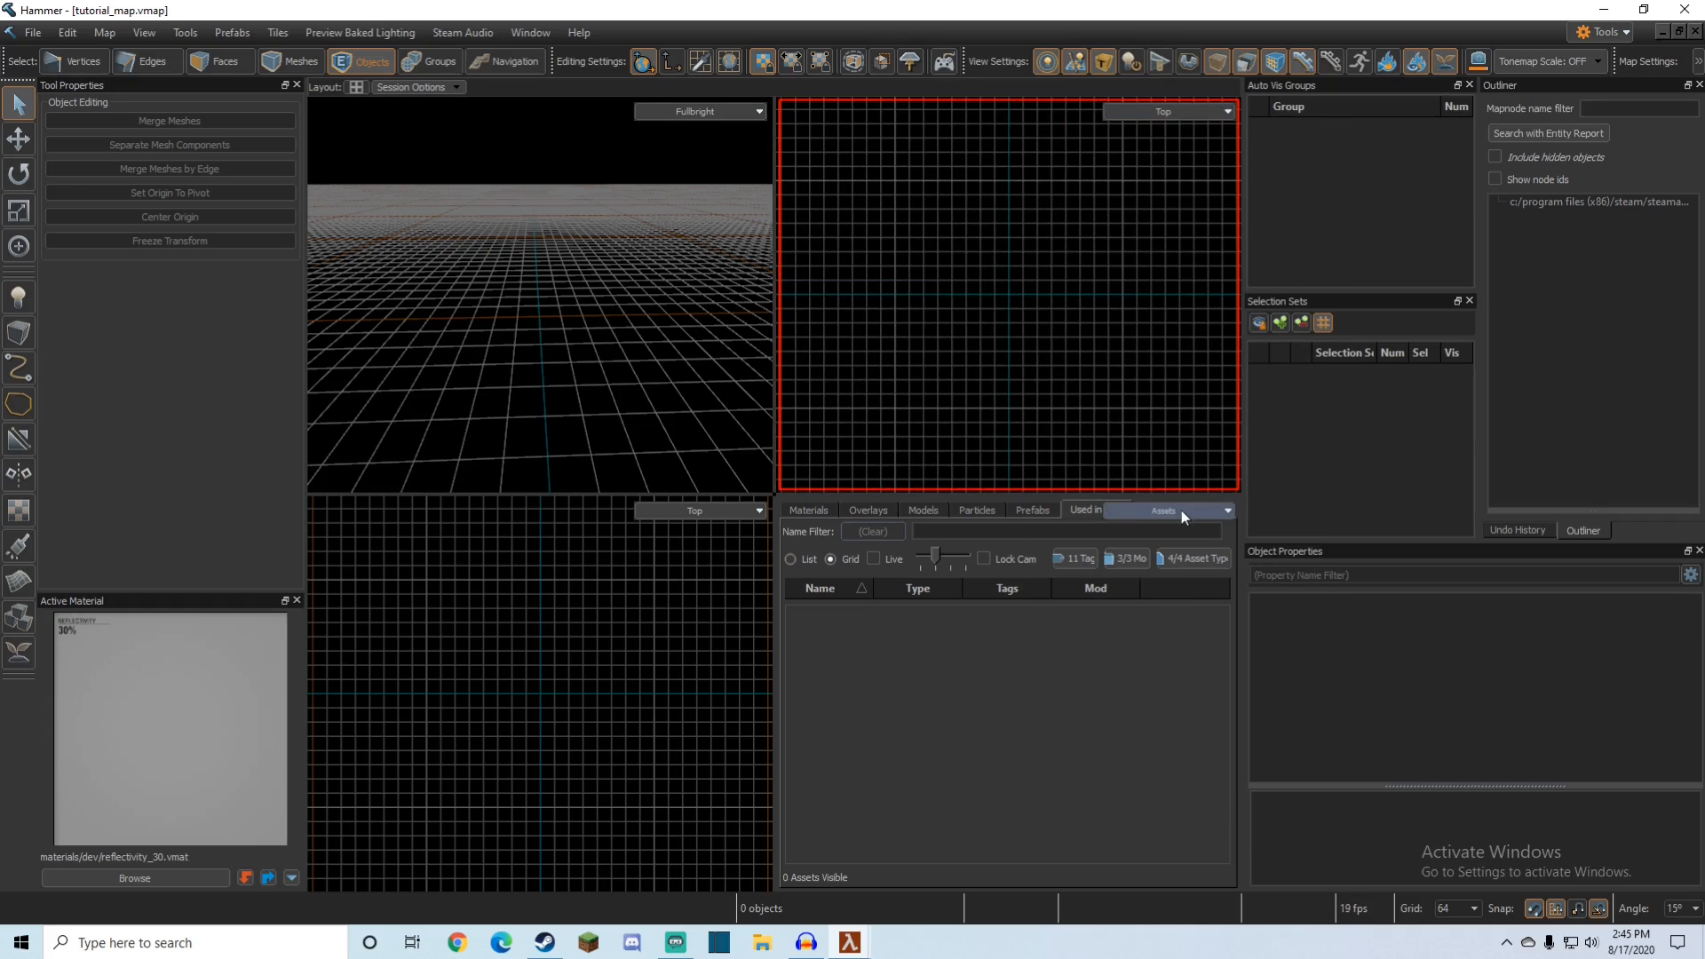
{"action": "left_click", "coordinate": [1201, 116]}
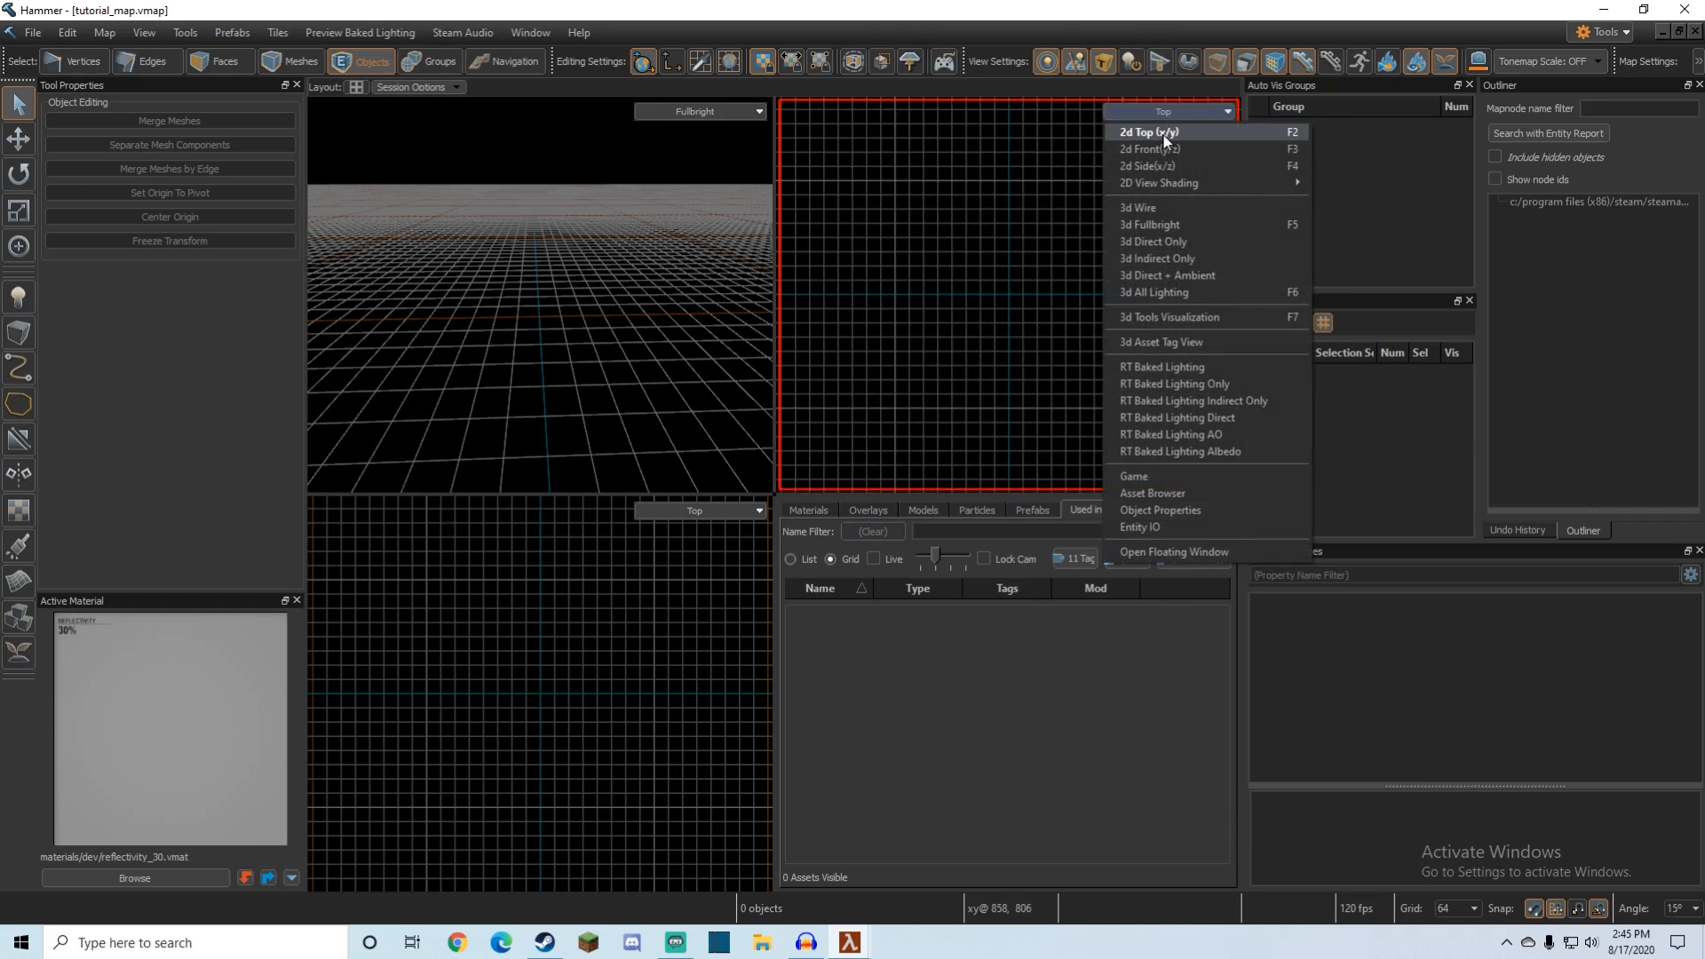
{"action": "left_click", "coordinate": [976, 155]}
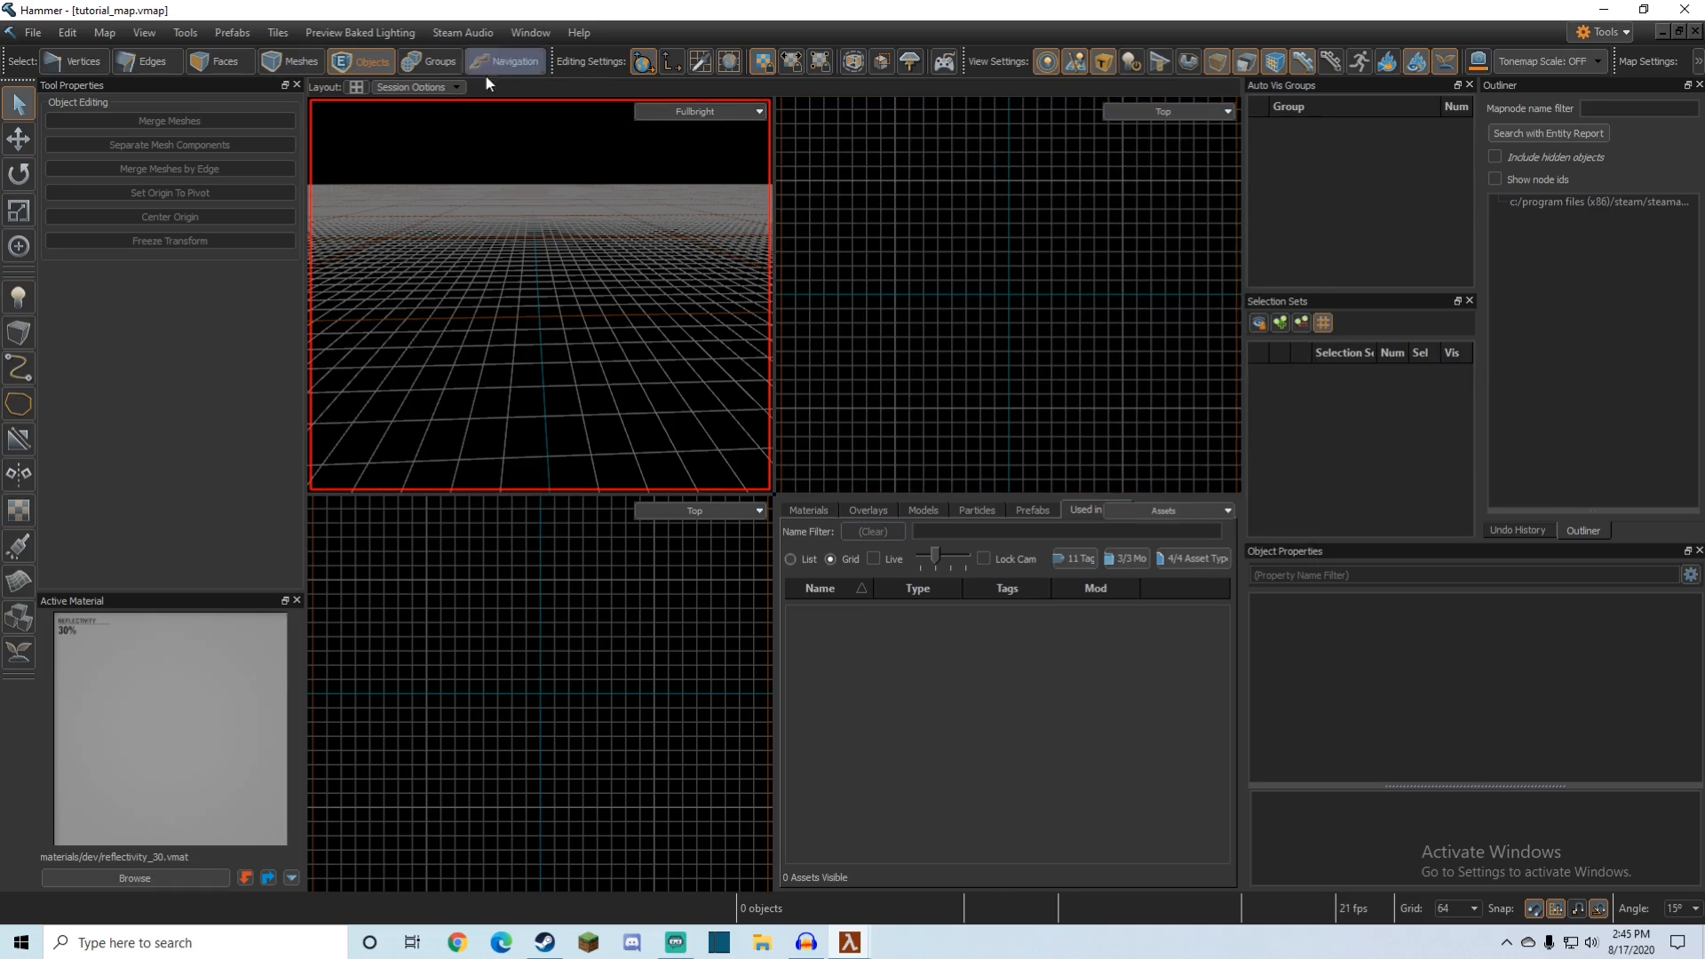
Step: Reset the session's viewports to the default layout
{"action": "left_click", "coordinate": [355, 86]}
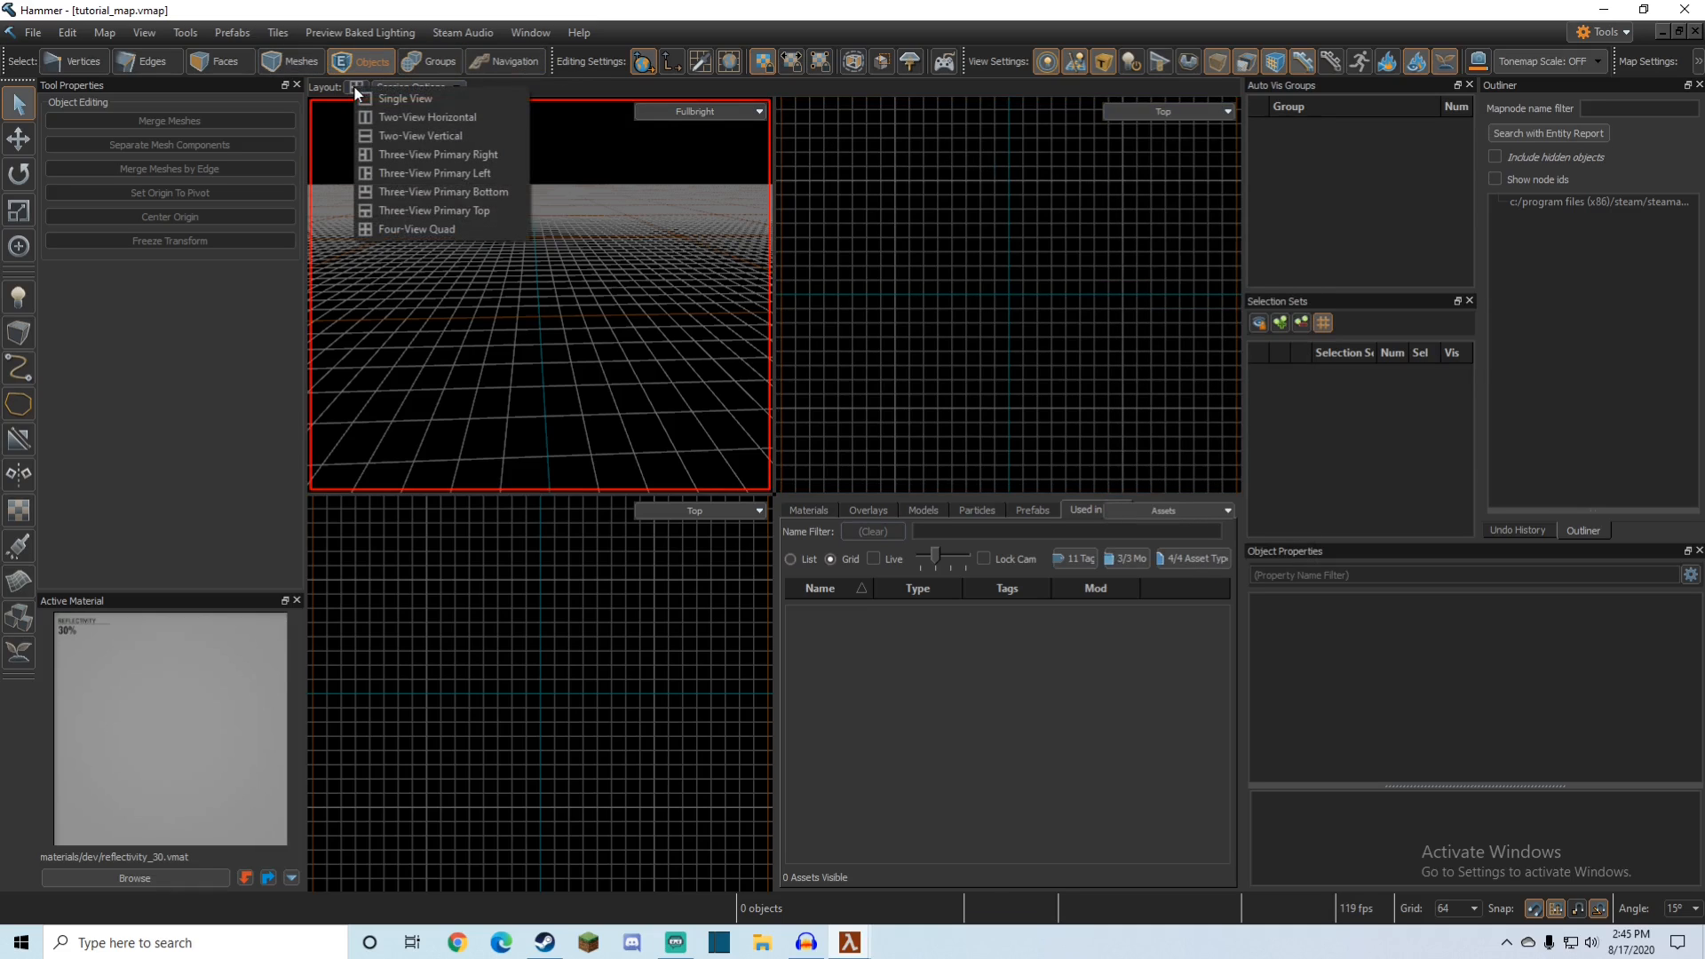
{"action": "left_click", "coordinate": [408, 87]}
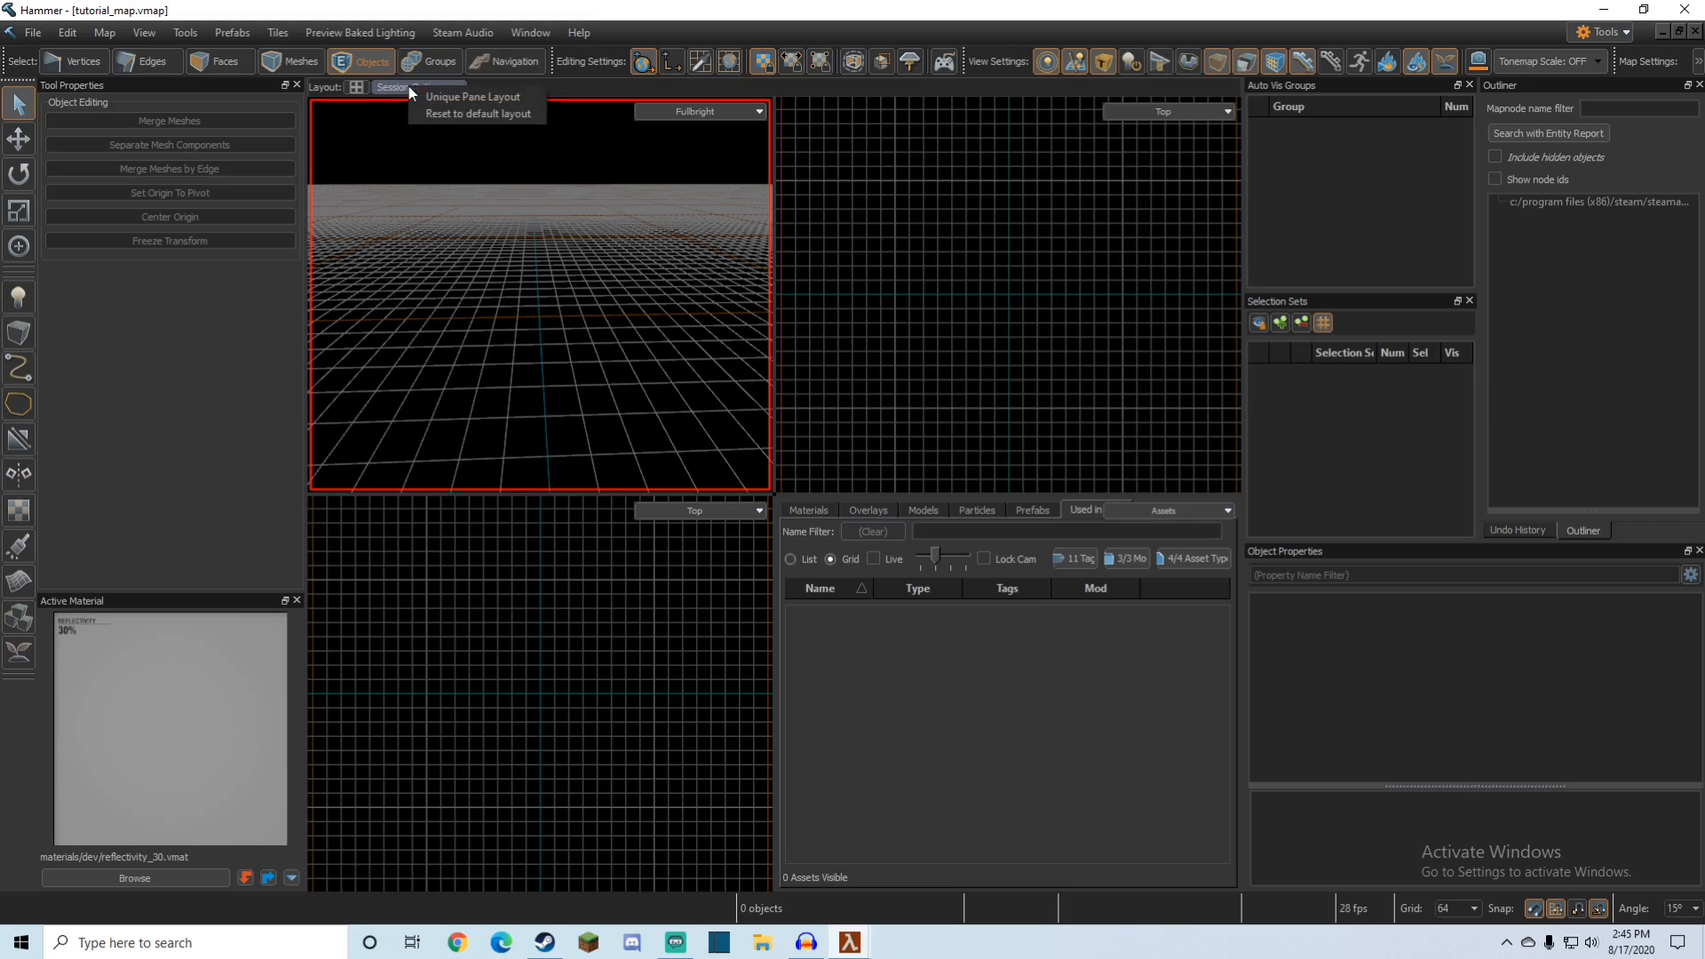
{"action": "left_click", "coordinate": [417, 114]}
{"action": "mouse_move", "coordinate": [922, 265]}
{"action": "right_mouse_down"}
{"action": "mouse_move", "coordinate": [773, 293]}
{"action": "mouse_move", "coordinate": [893, 284]}
{"action": "right_mouse_up"}
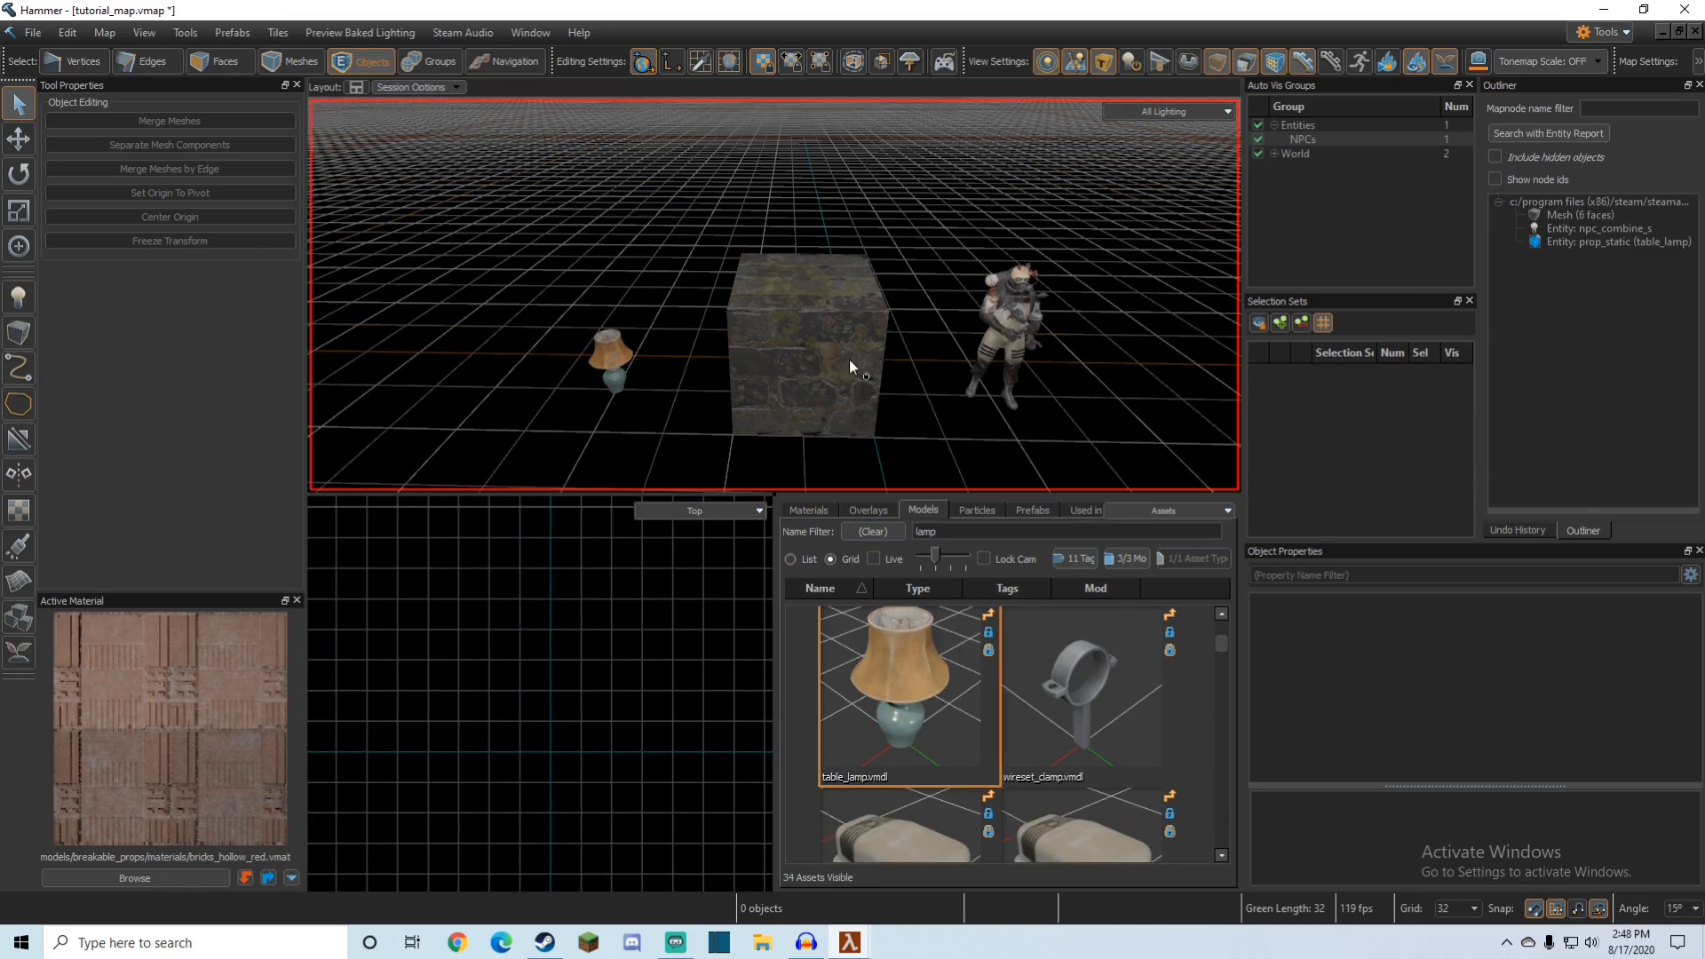
Step: With the Select tool, box-select the table lamp, stone block and combine soldier together, and clear the selection
{"action": "right_click_drag", "start_coordinate": [848, 359], "coordinate": [925, 366]}
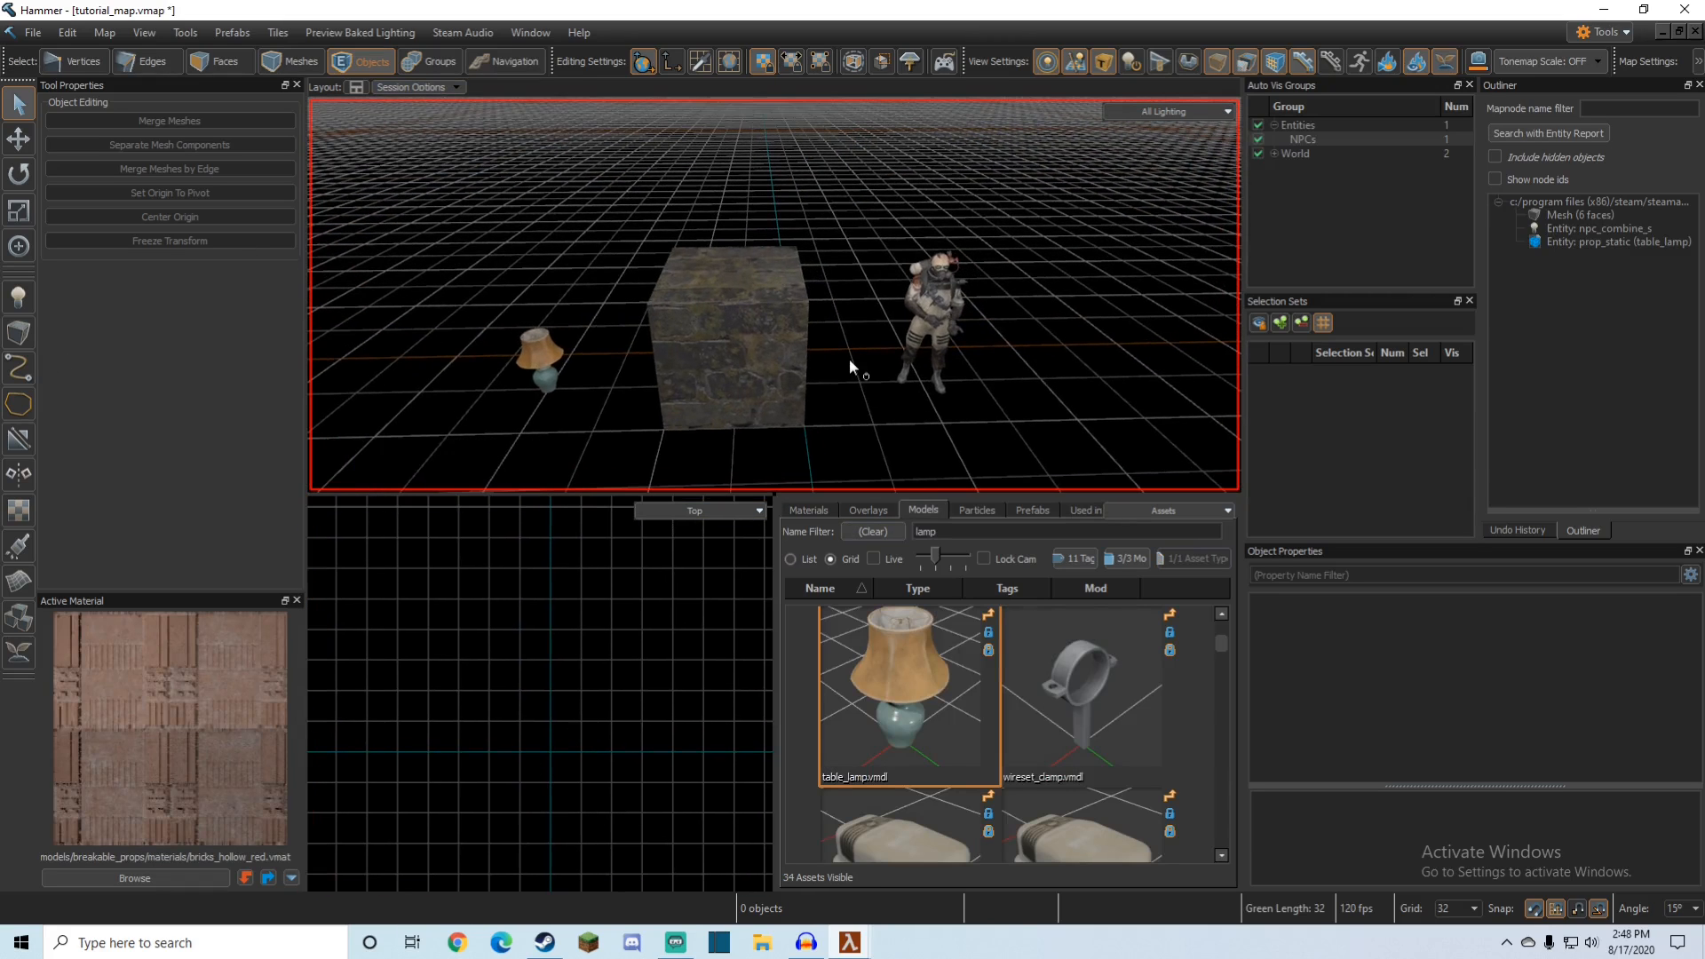
{"action": "left_click", "coordinate": [18, 147]}
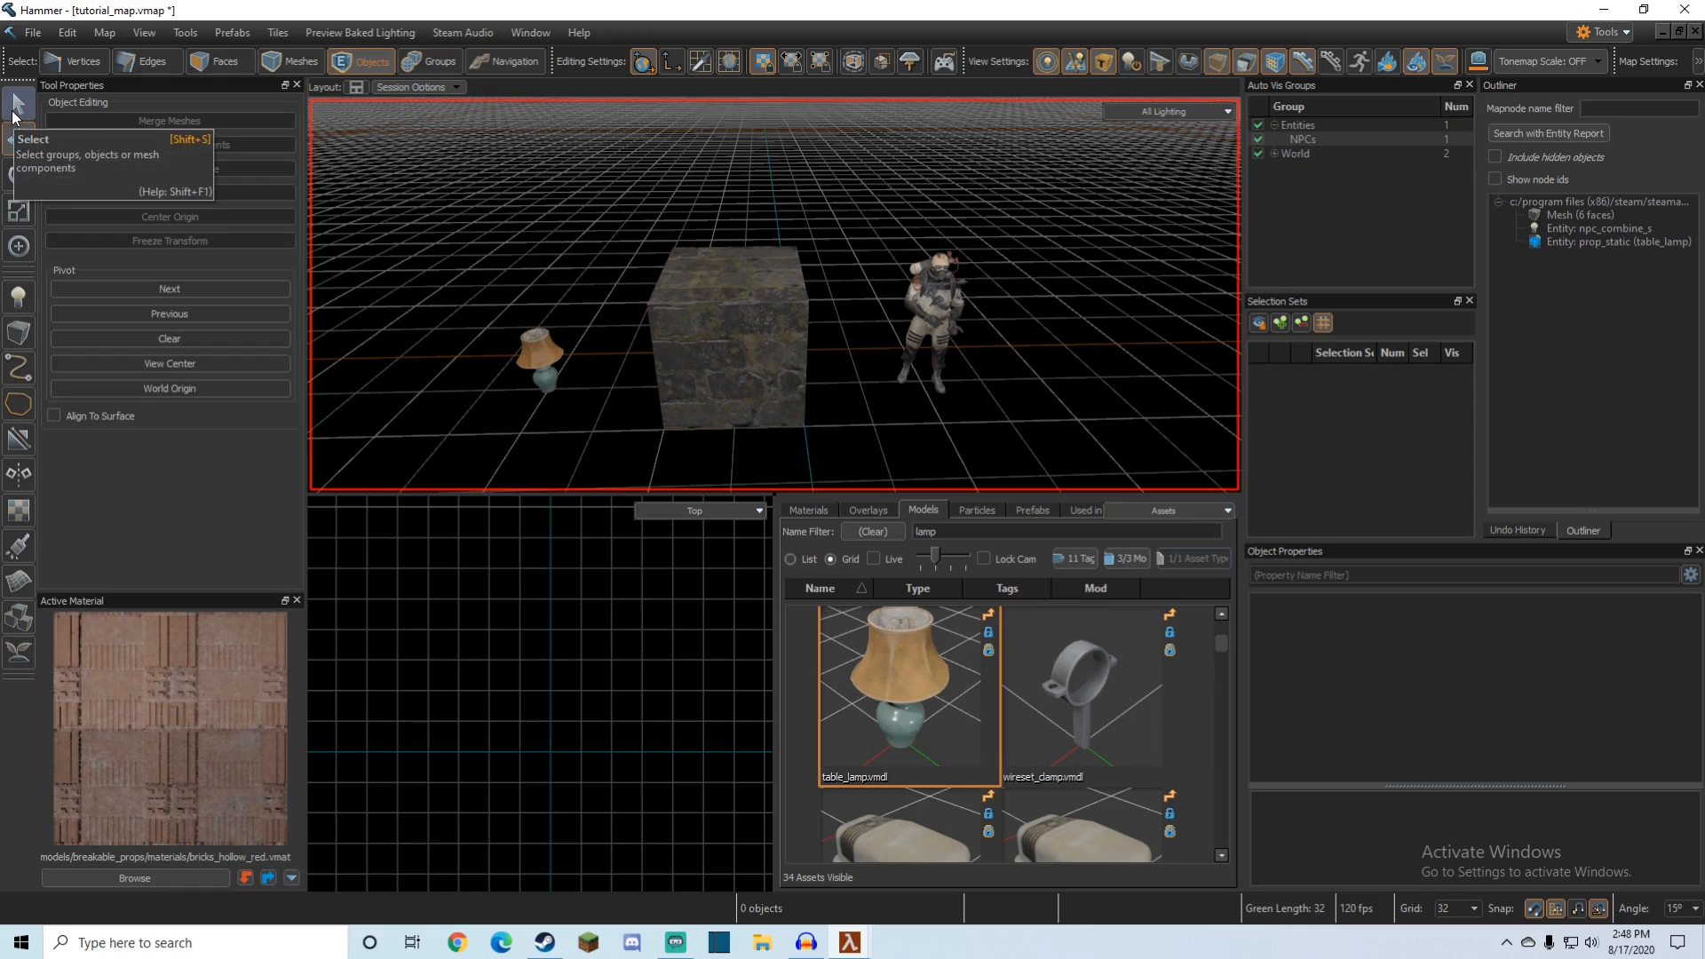
{"action": "left_click", "coordinate": [15, 108]}
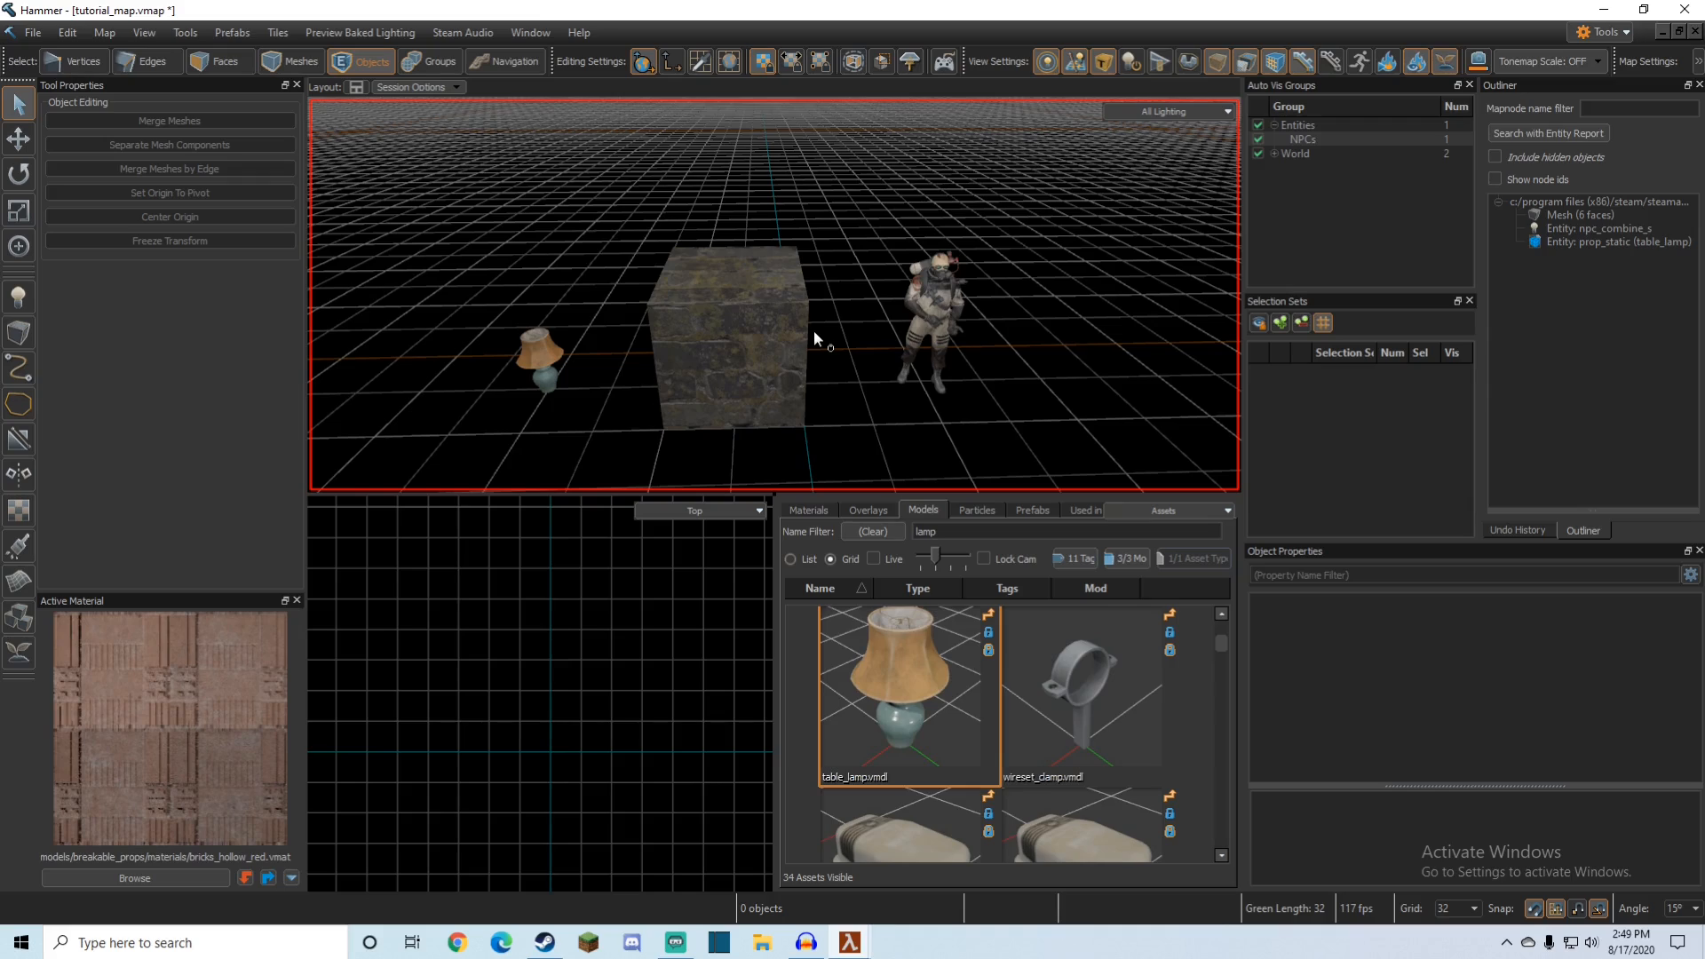
{"action": "key", "text": "shift"}
{"action": "left_click_drag", "start_coordinate": [439, 180], "coordinate": [1092, 460]}
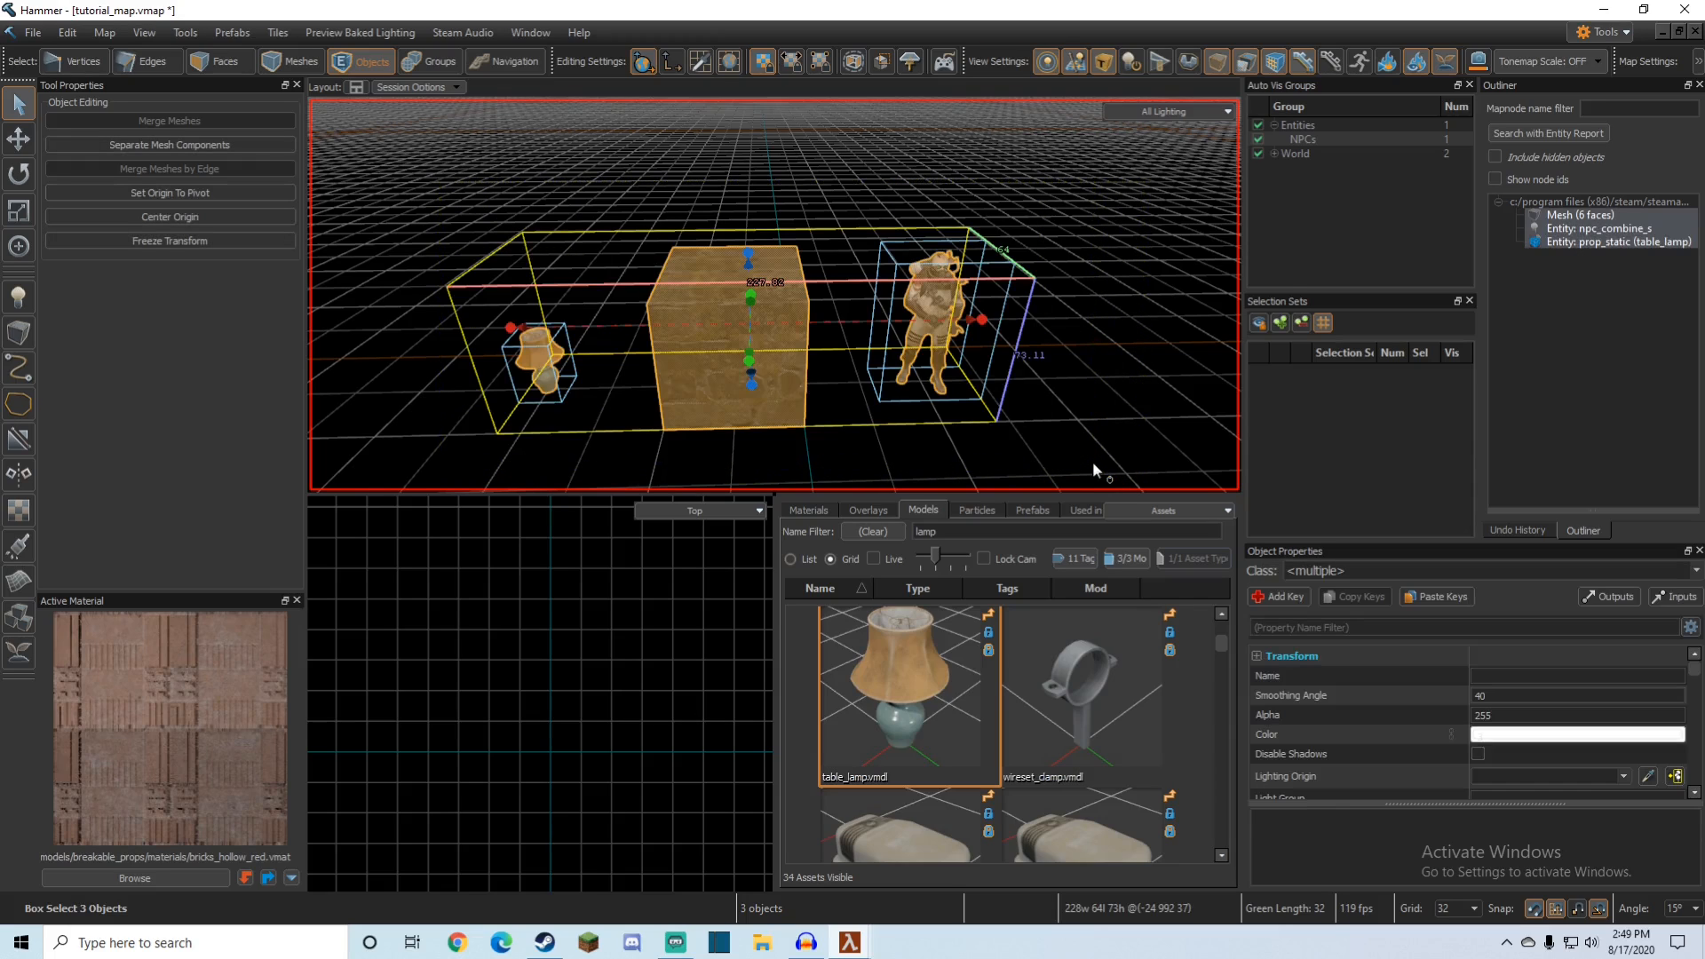
{"action": "left_click", "coordinate": [1068, 411]}
{"action": "left_click_drag", "start_coordinate": [402, 168], "coordinate": [1010, 462]}
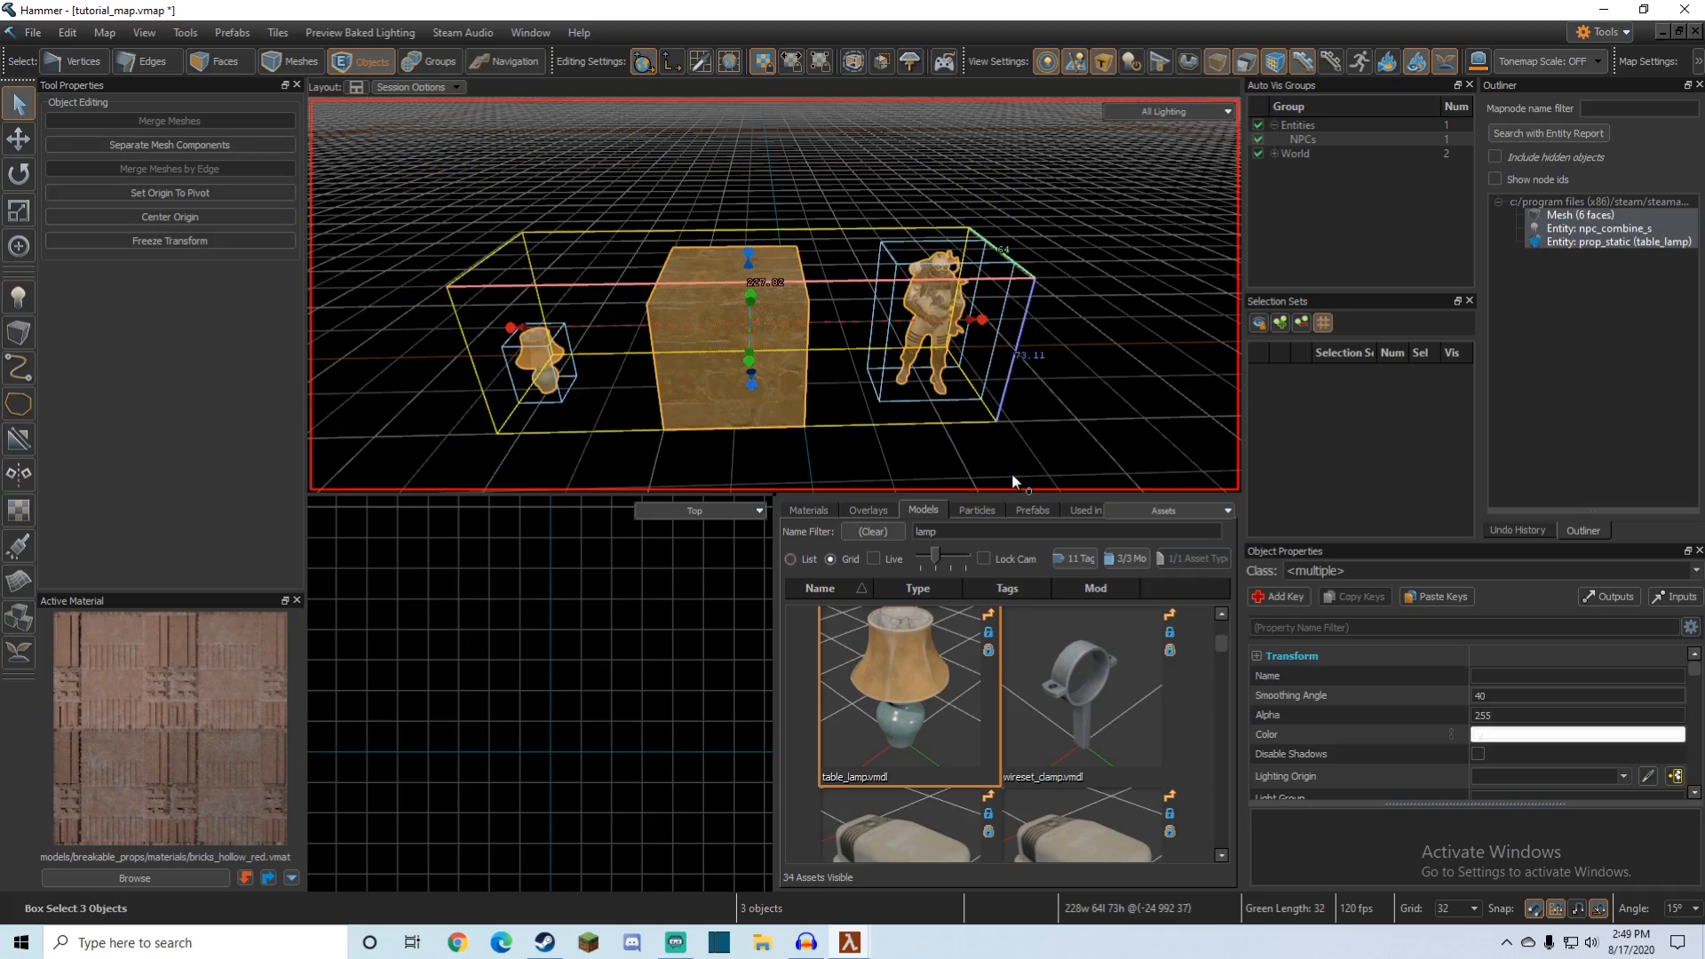
{"action": "left_click", "coordinate": [1097, 349]}
Step: Select the combine soldier, the stone block and the table lamp one at a time, and clear the selection
{"action": "left_click", "coordinate": [929, 301]}
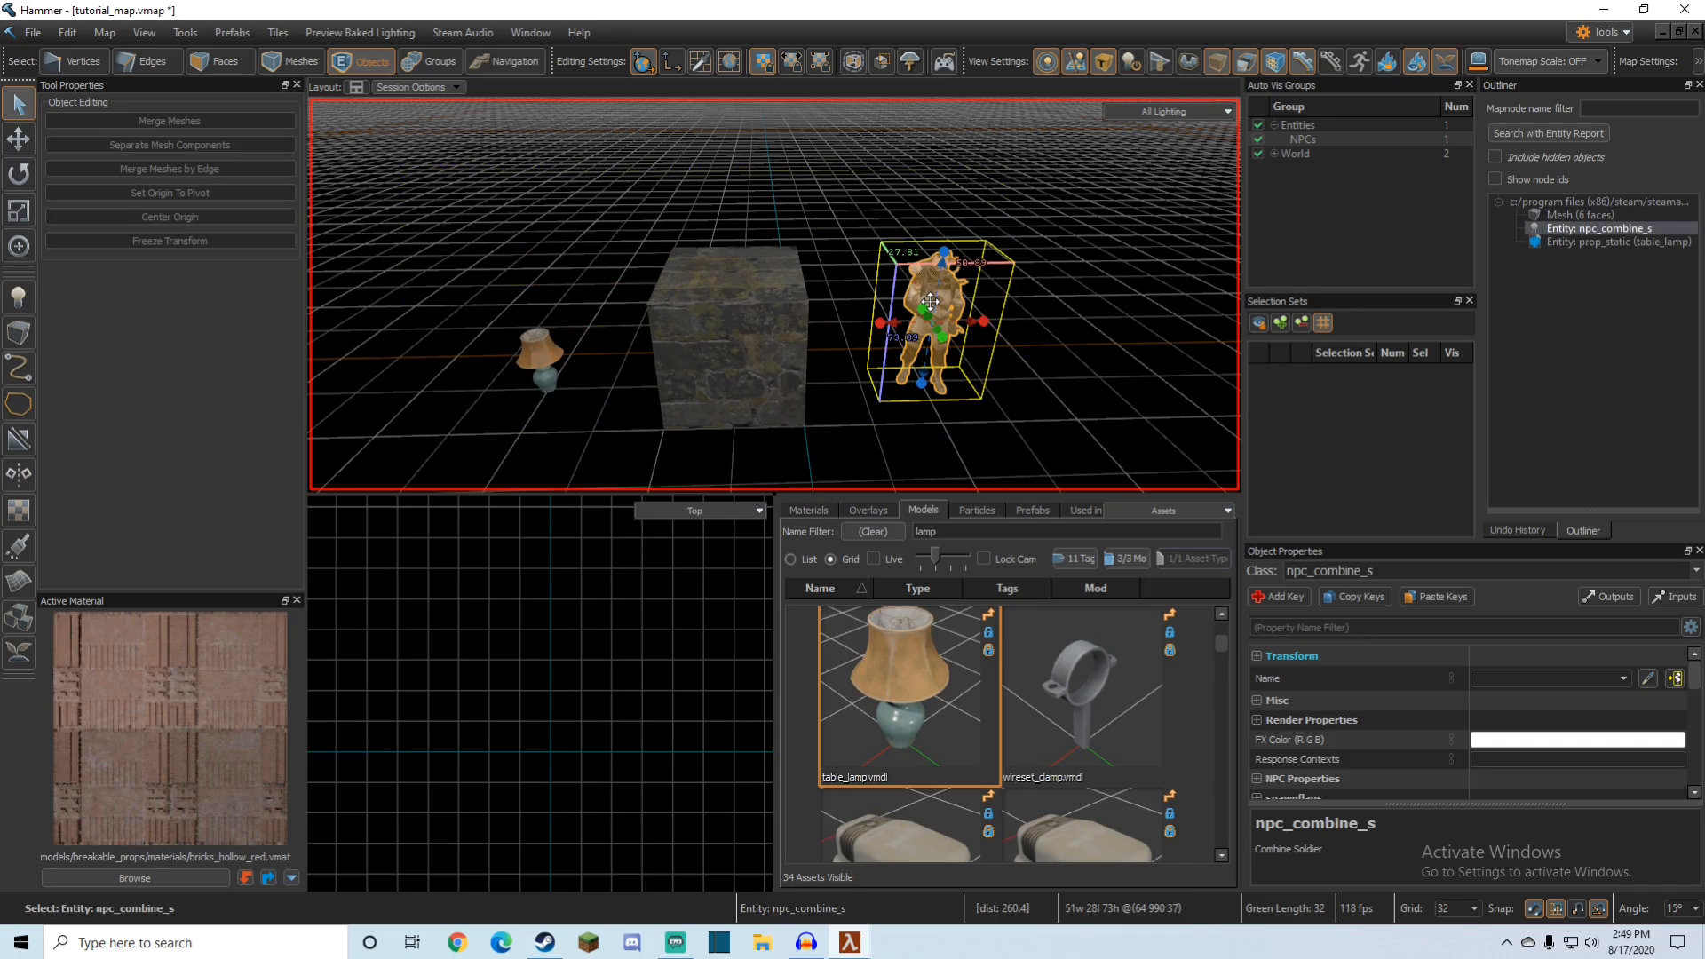
{"action": "left_click", "coordinate": [725, 287]}
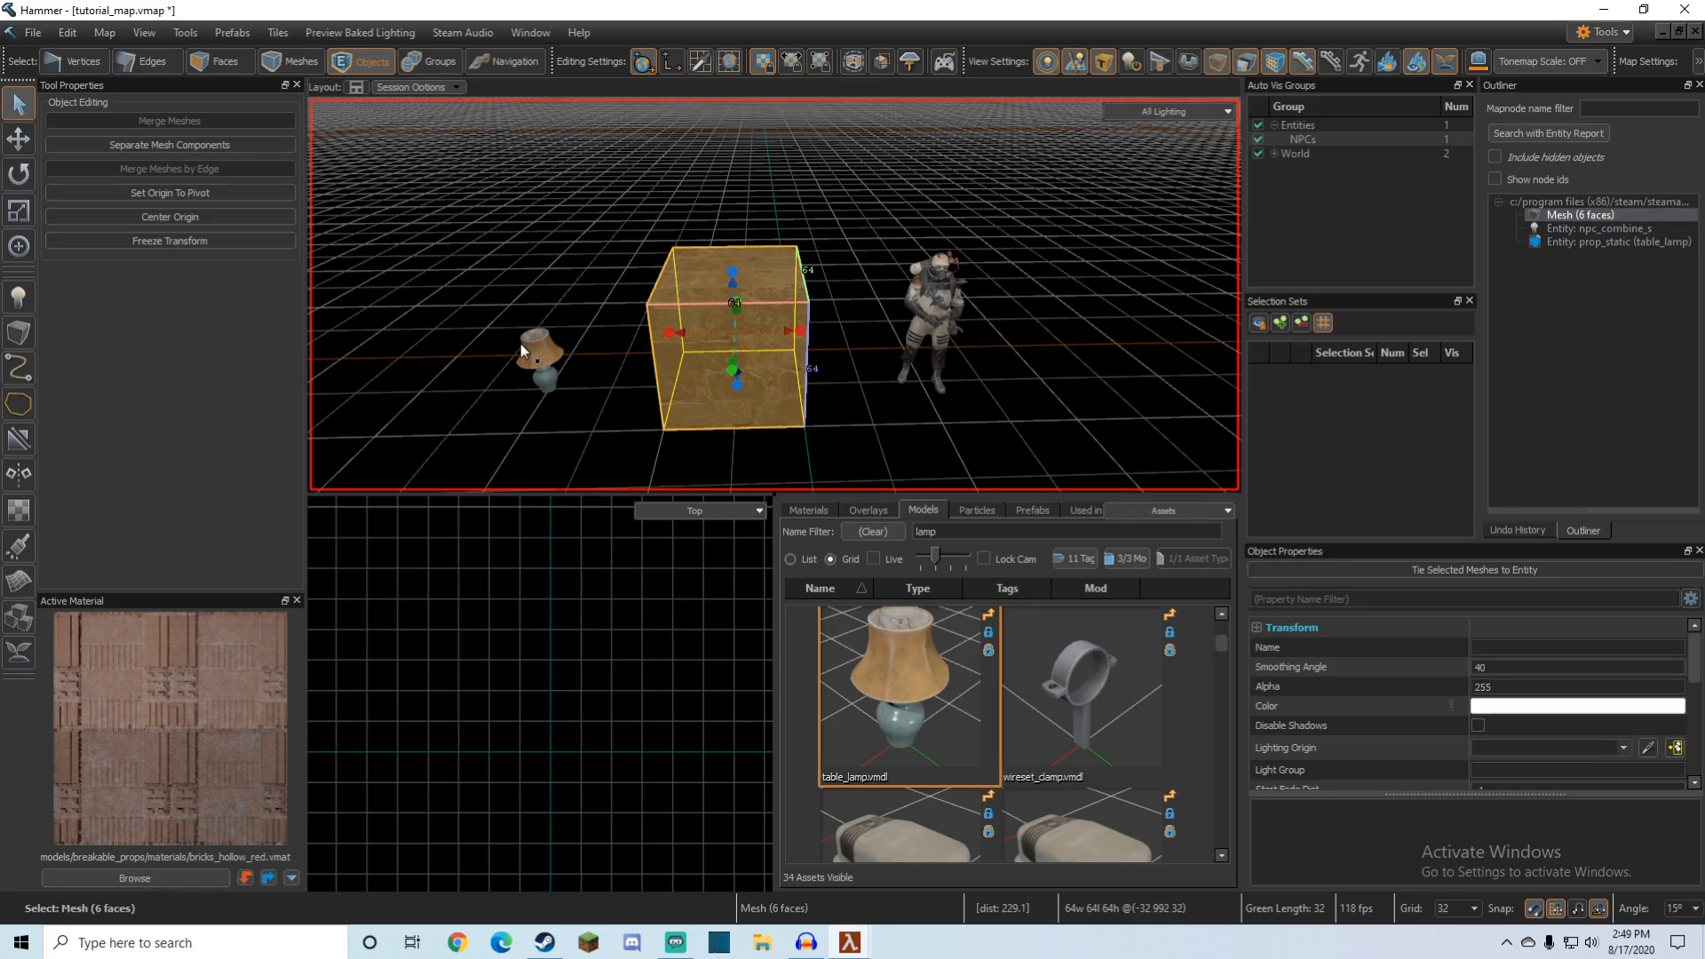
{"action": "left_click", "coordinate": [521, 344]}
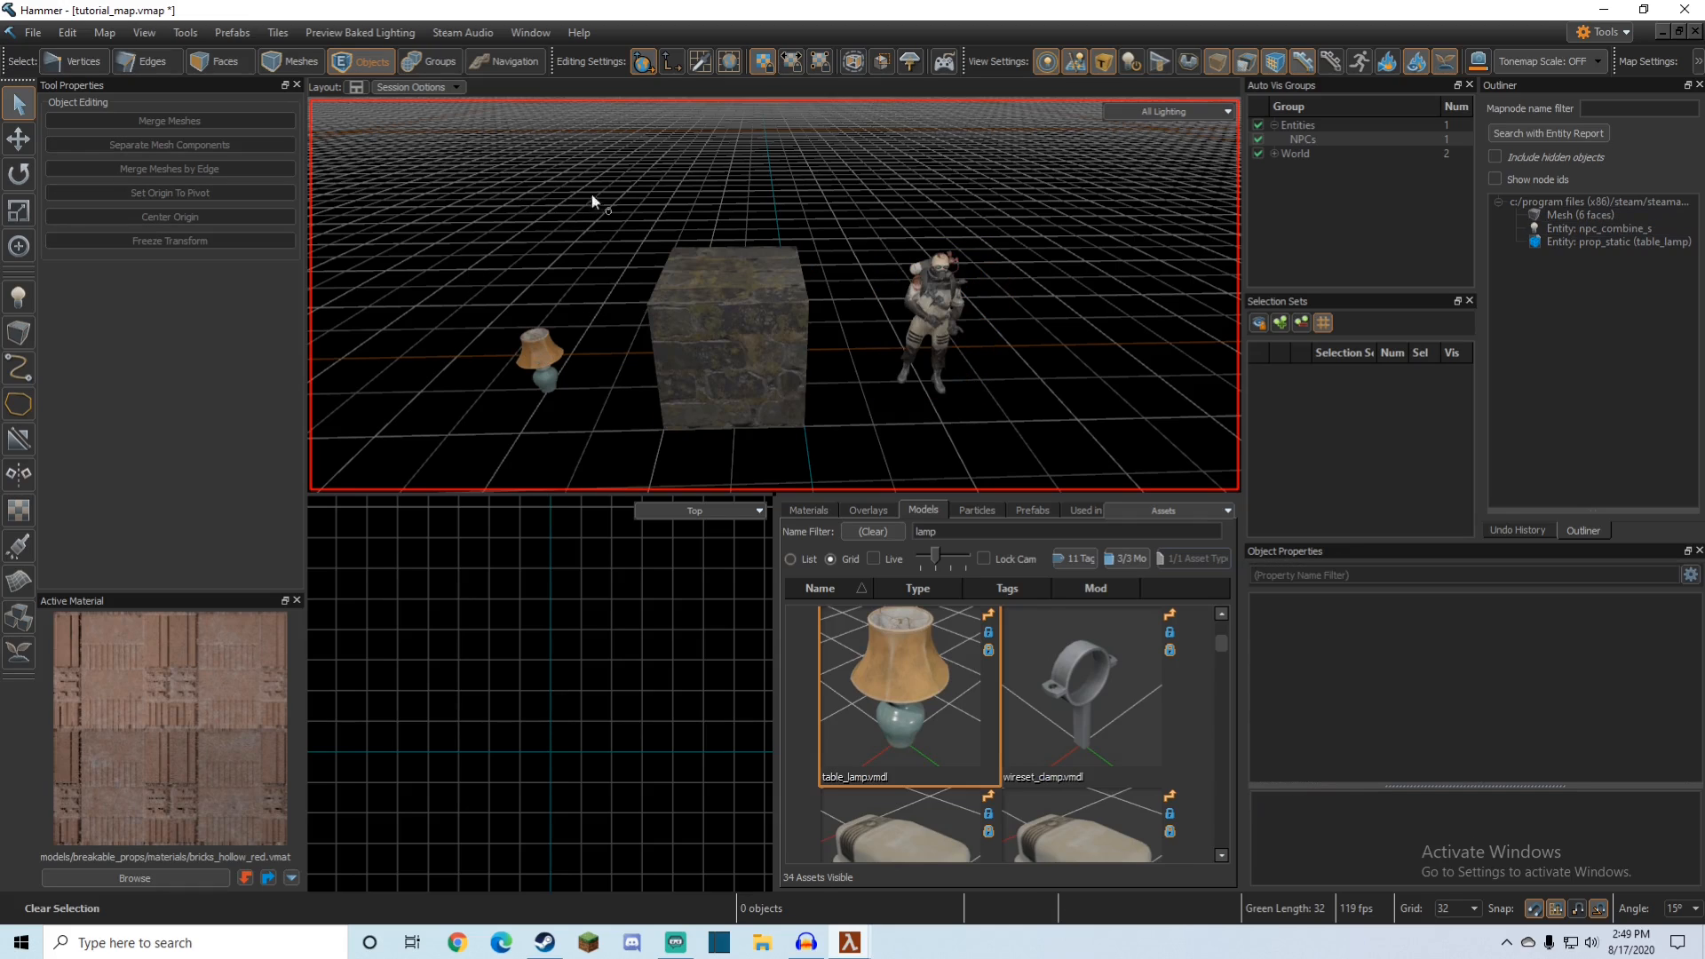
Step: Try freehand lasso selections around all three objects, around the table lamp alone, and around the stone block
{"action": "mouse_move", "coordinate": [506, 231]}
{"action": "left_mouse_down"}
{"action": "mouse_move", "coordinate": [509, 443]}
{"action": "mouse_move", "coordinate": [657, 481]}
{"action": "mouse_move", "coordinate": [911, 493]}
{"action": "mouse_move", "coordinate": [1081, 377]}
{"action": "mouse_move", "coordinate": [1094, 252]}
{"action": "left_mouse_up"}
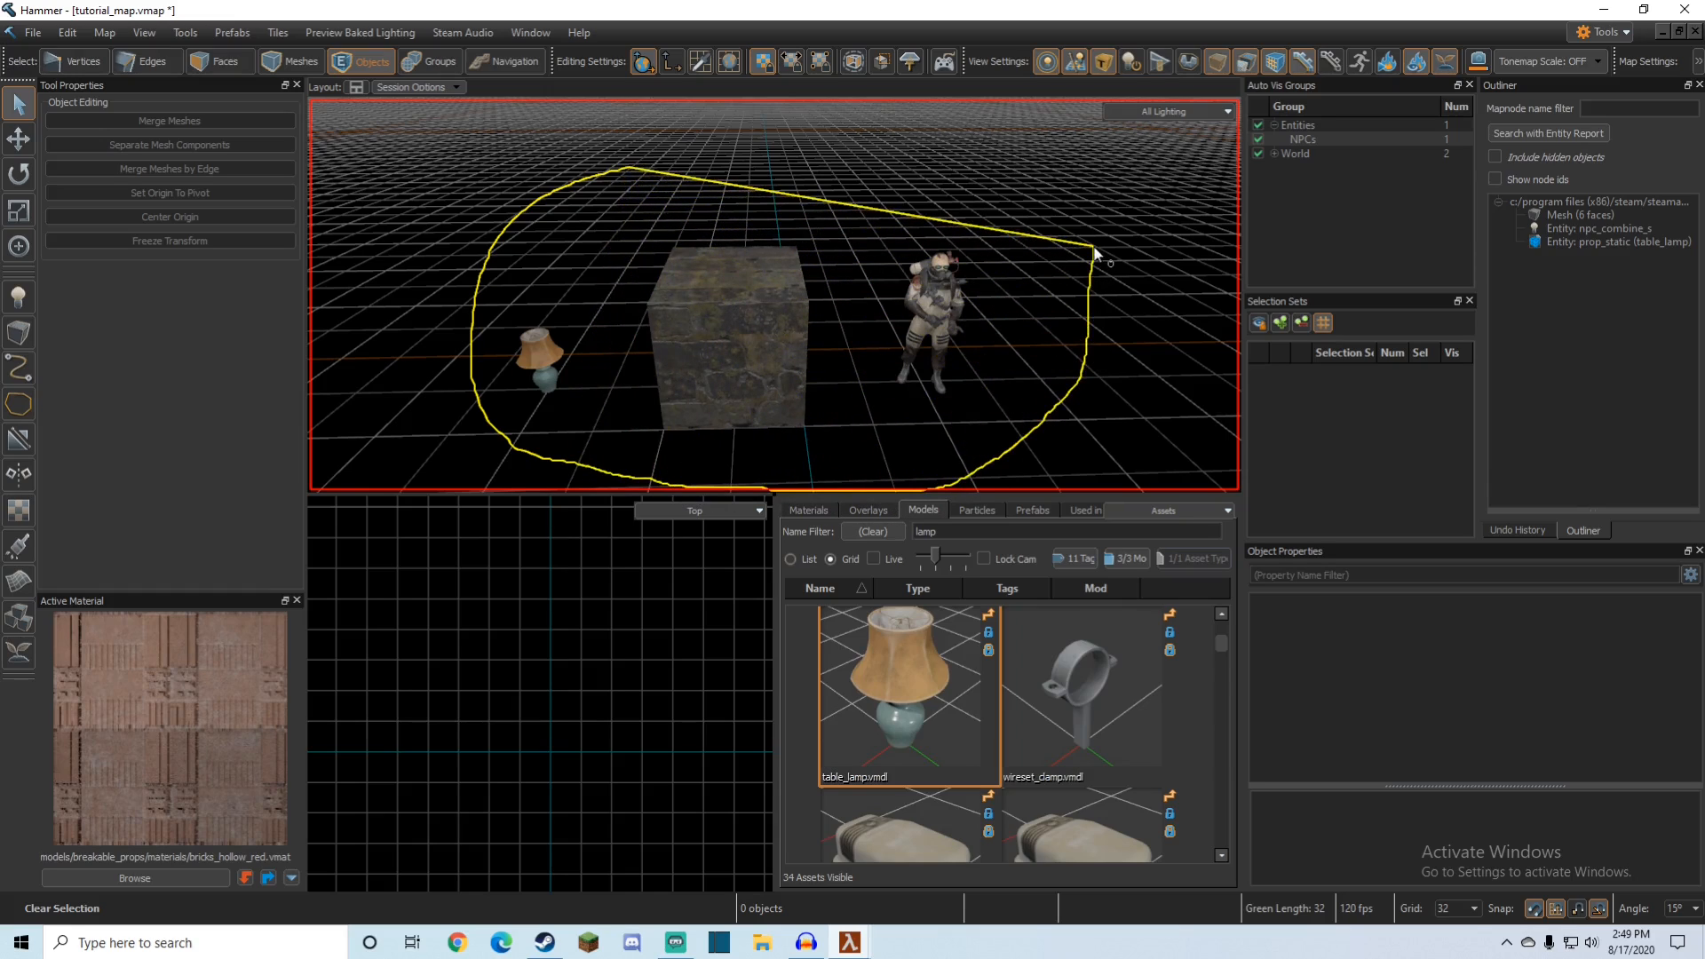
{"action": "left_click_drag", "start_coordinate": [1094, 252], "coordinate": [1062, 377]}
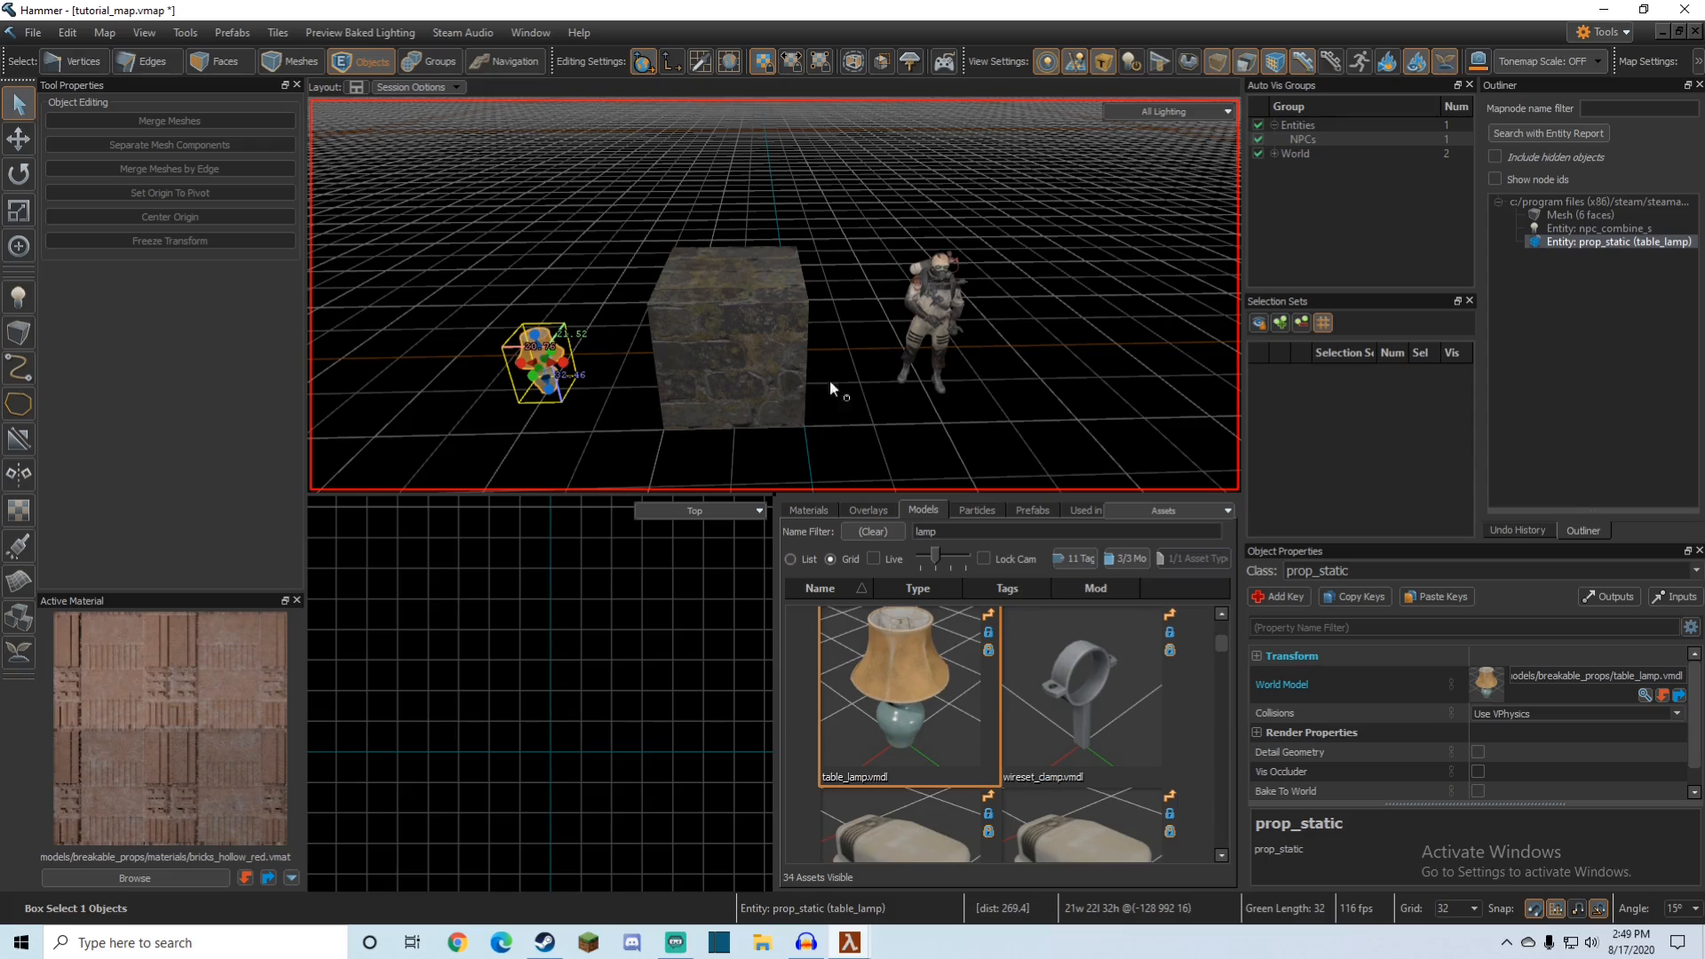
{"action": "left_click", "coordinate": [497, 275]}
{"action": "mouse_move", "coordinate": [492, 277]}
{"action": "left_mouse_down"}
{"action": "mouse_move", "coordinate": [561, 327]}
{"action": "mouse_move", "coordinate": [582, 436]}
{"action": "mouse_move", "coordinate": [531, 484]}
{"action": "mouse_move", "coordinate": [519, 473]}
{"action": "left_mouse_up"}
{"action": "left_click", "coordinate": [604, 310]}
{"action": "mouse_move", "coordinate": [587, 178]}
{"action": "left_mouse_down"}
{"action": "mouse_move", "coordinate": [769, 473]}
{"action": "mouse_move", "coordinate": [830, 449]}
{"action": "mouse_move", "coordinate": [872, 386]}
{"action": "left_mouse_up"}
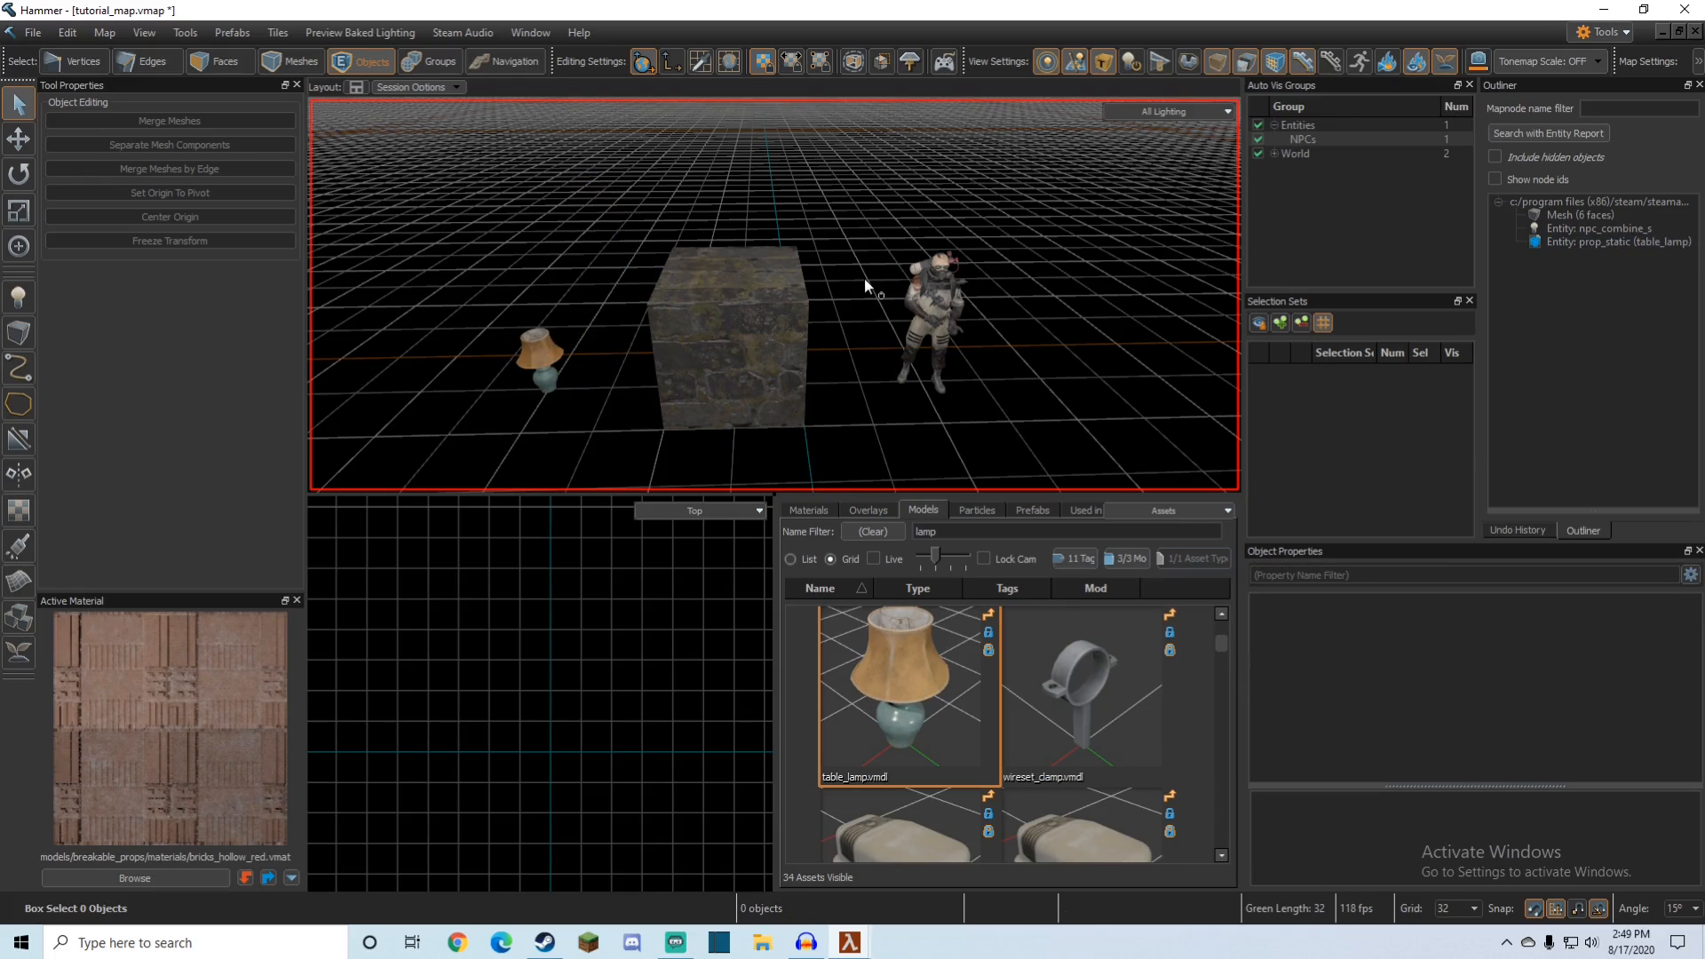
Step: Try moving the stone block with the Translate tool along its X axis and within the X/Z plane, and undo the move
{"action": "left_click", "coordinate": [18, 140]}
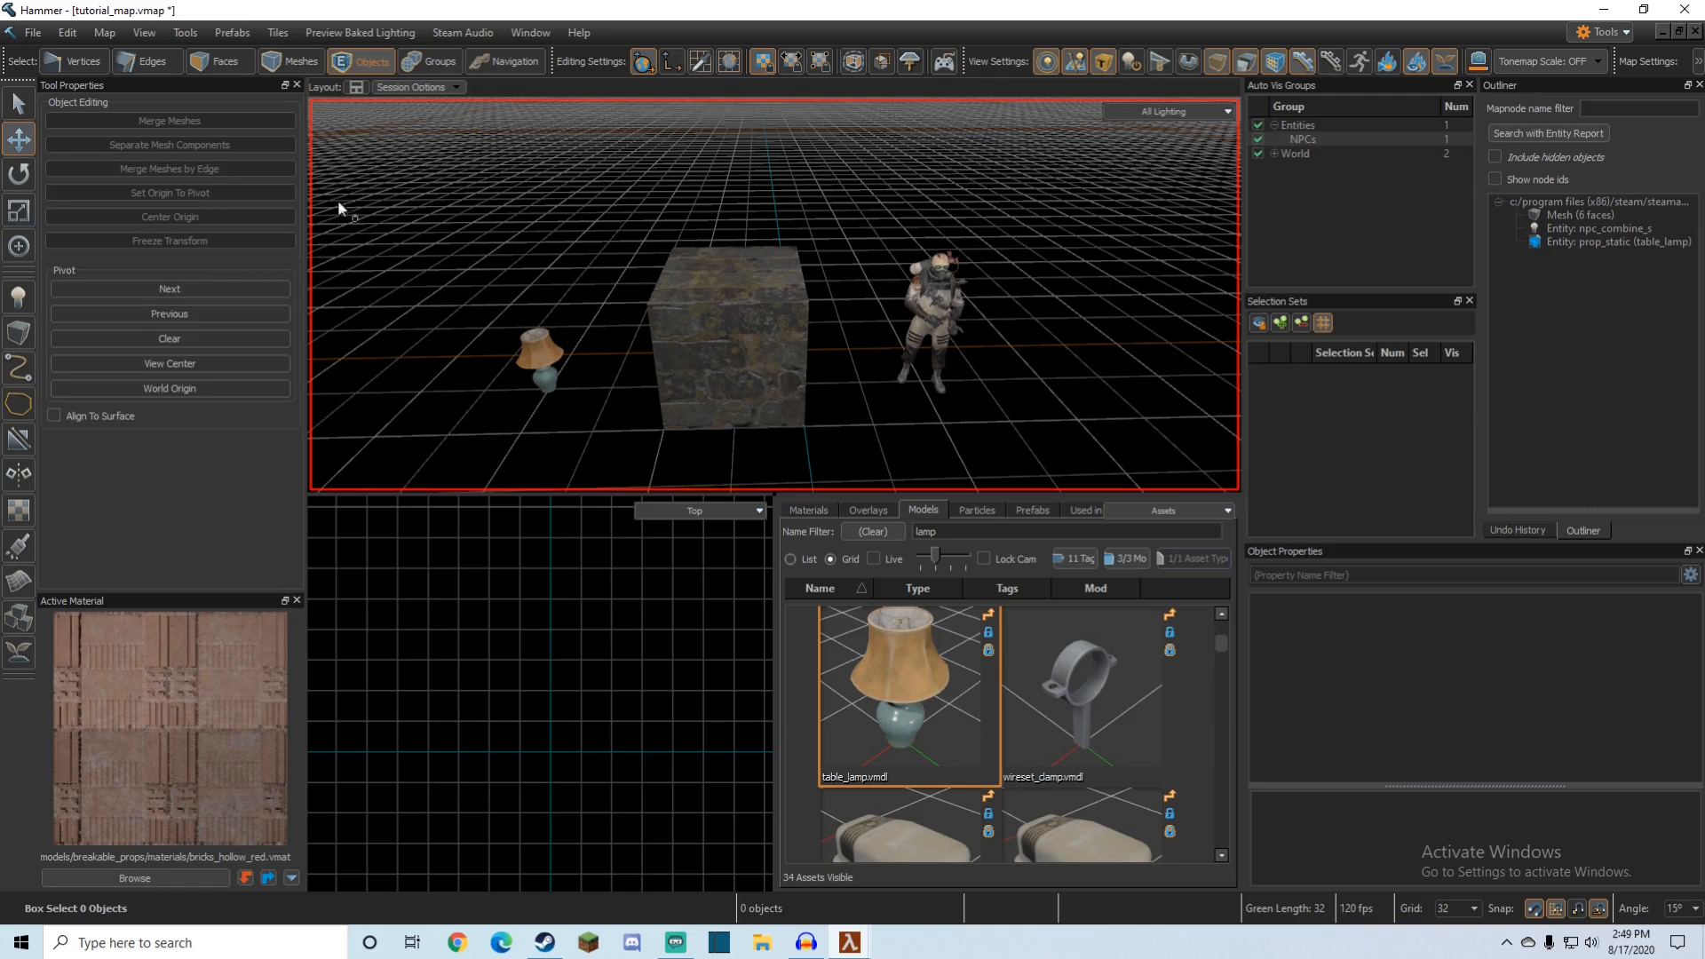
{"action": "left_click", "coordinate": [712, 333]}
{"action": "left_click_drag", "start_coordinate": [784, 325], "coordinate": [751, 334]}
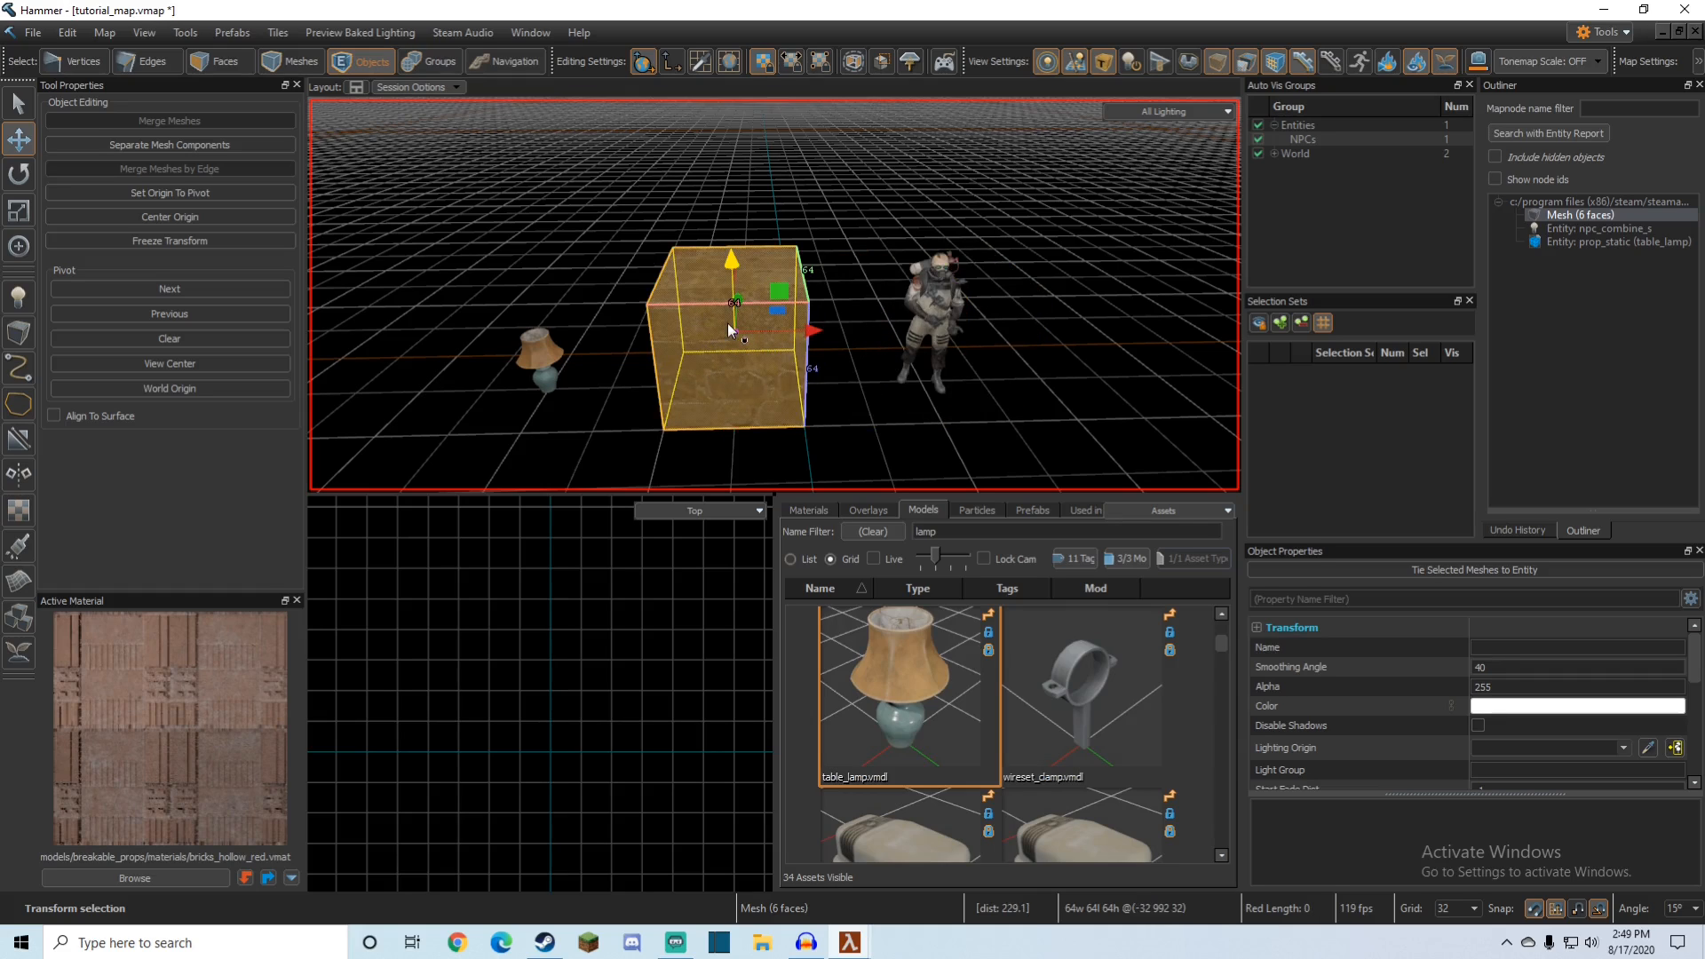
{"action": "left_click_drag", "start_coordinate": [779, 293], "coordinate": [806, 250]}
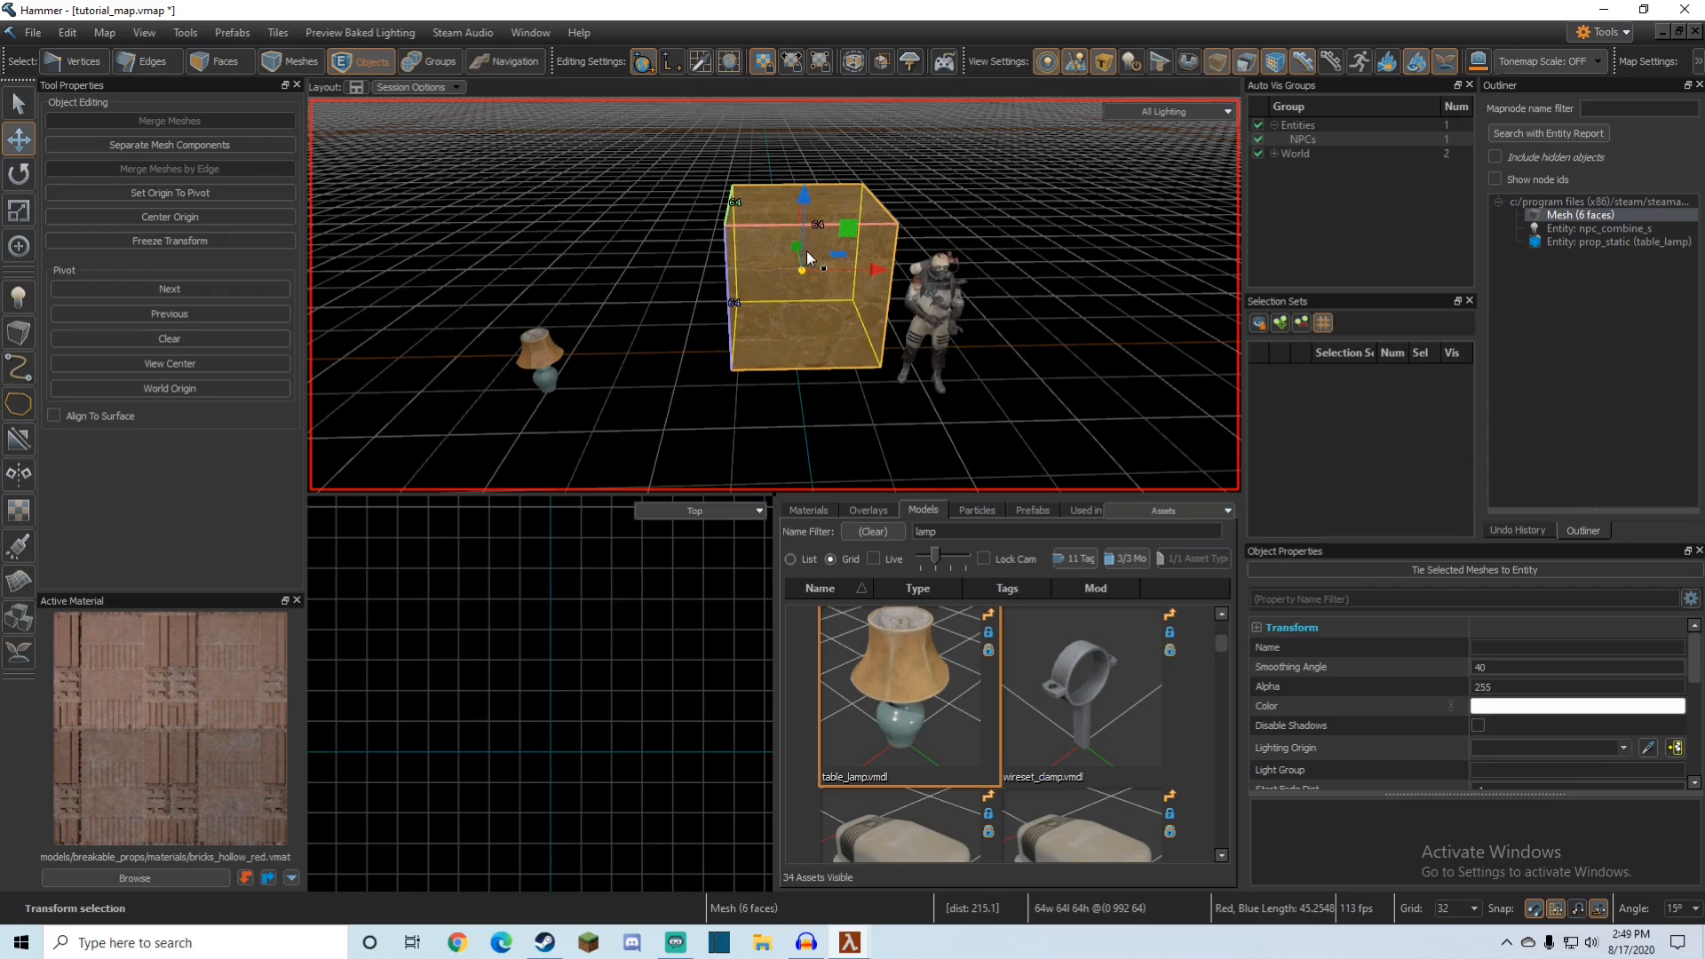
{"action": "key", "text": "ctrl+z"}
Step: Try moving the stone block within a single axis plane and freely from its centre, viewing it from another angle
{"action": "right_click_drag", "start_coordinate": [742, 338], "coordinate": [844, 328]}
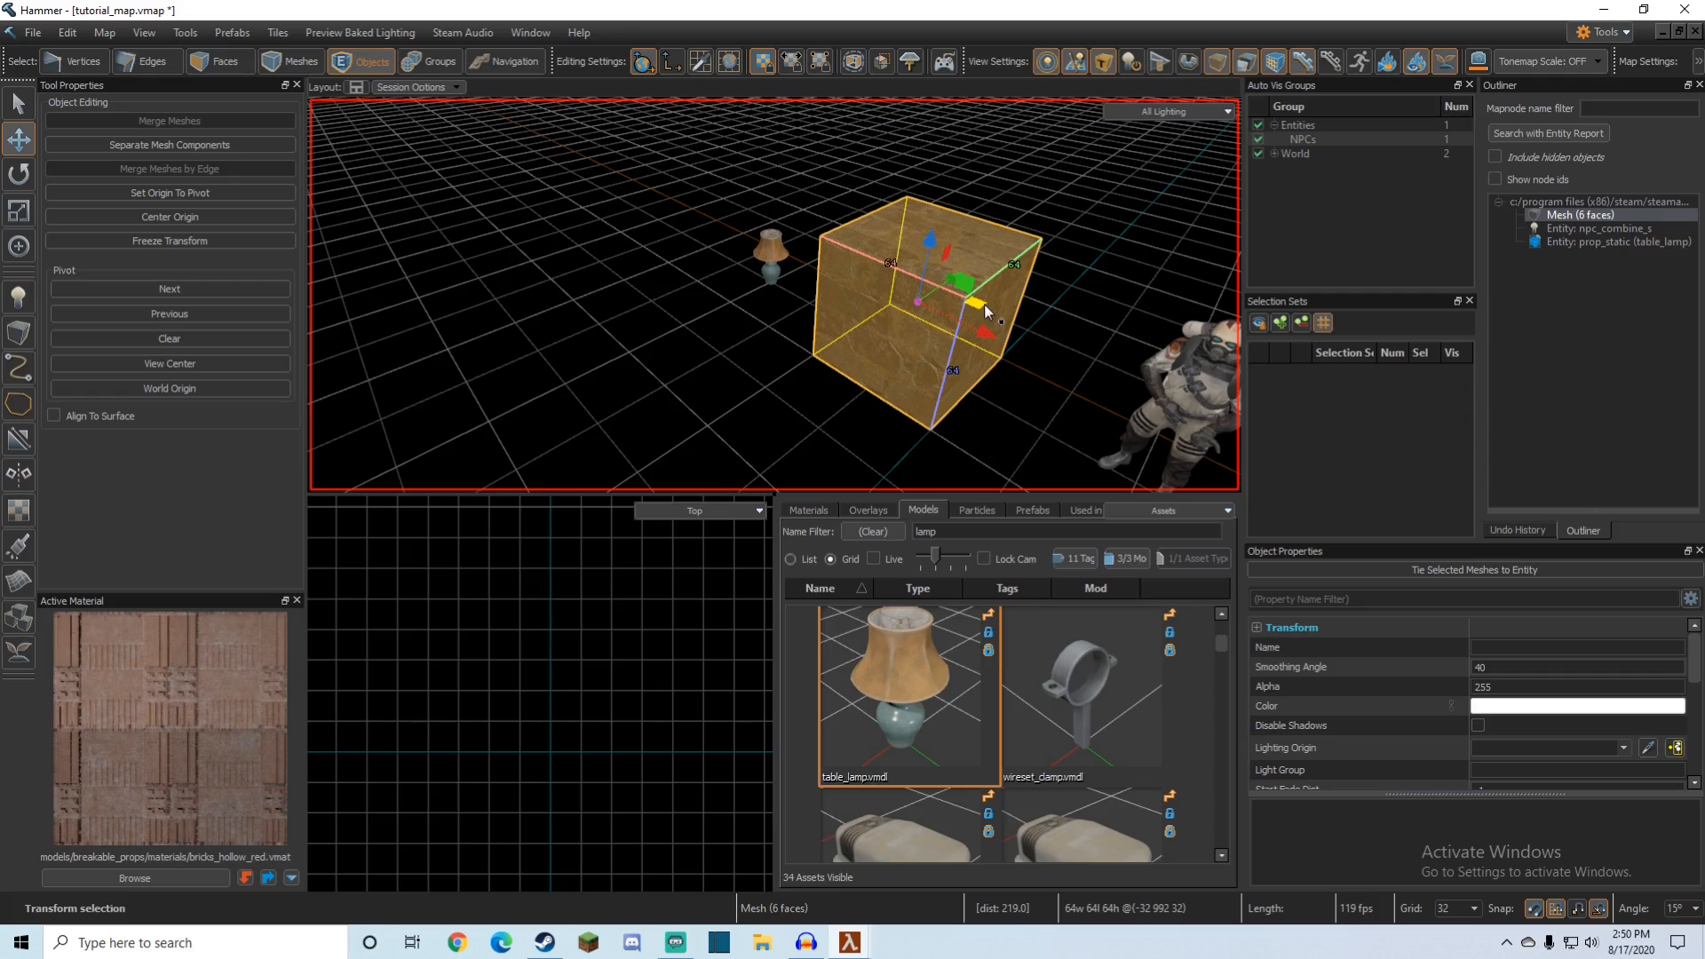
{"action": "left_click_drag", "start_coordinate": [959, 284], "coordinate": [977, 232]}
{"action": "mouse_move", "coordinate": [923, 300]}
{"action": "left_mouse_down"}
{"action": "mouse_move", "coordinate": [907, 264]}
{"action": "mouse_move", "coordinate": [950, 280]}
{"action": "mouse_move", "coordinate": [924, 300]}
{"action": "left_mouse_up"}
{"action": "right_click_drag", "start_coordinate": [938, 348], "coordinate": [934, 353]}
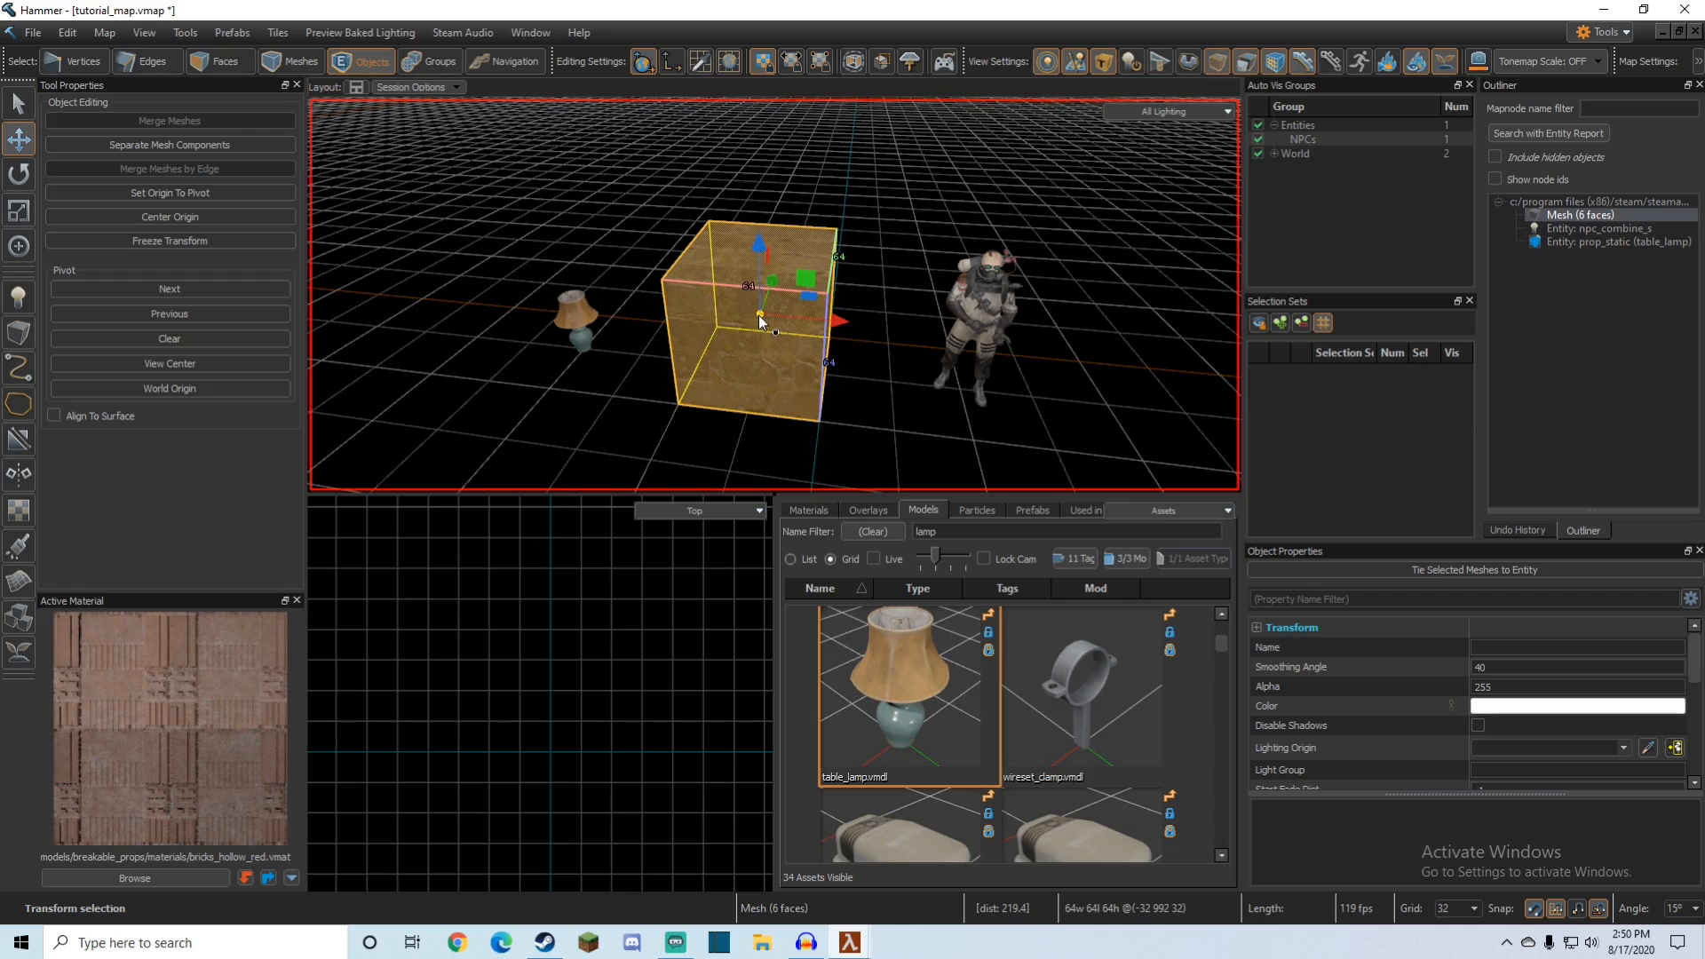
Step: Try moving the stone block freely by its centre handle, and examine it from farther away and close up
{"action": "mouse_move", "coordinate": [758, 314]}
{"action": "left_mouse_down"}
{"action": "mouse_move", "coordinate": [946, 258]}
{"action": "mouse_move", "coordinate": [586, 230]}
{"action": "mouse_move", "coordinate": [637, 381]}
{"action": "mouse_move", "coordinate": [733, 363]}
{"action": "mouse_move", "coordinate": [753, 329]}
{"action": "left_mouse_up"}
{"action": "right_click_drag", "start_coordinate": [771, 378], "coordinate": [768, 378]}
{"action": "key", "text": "s"}
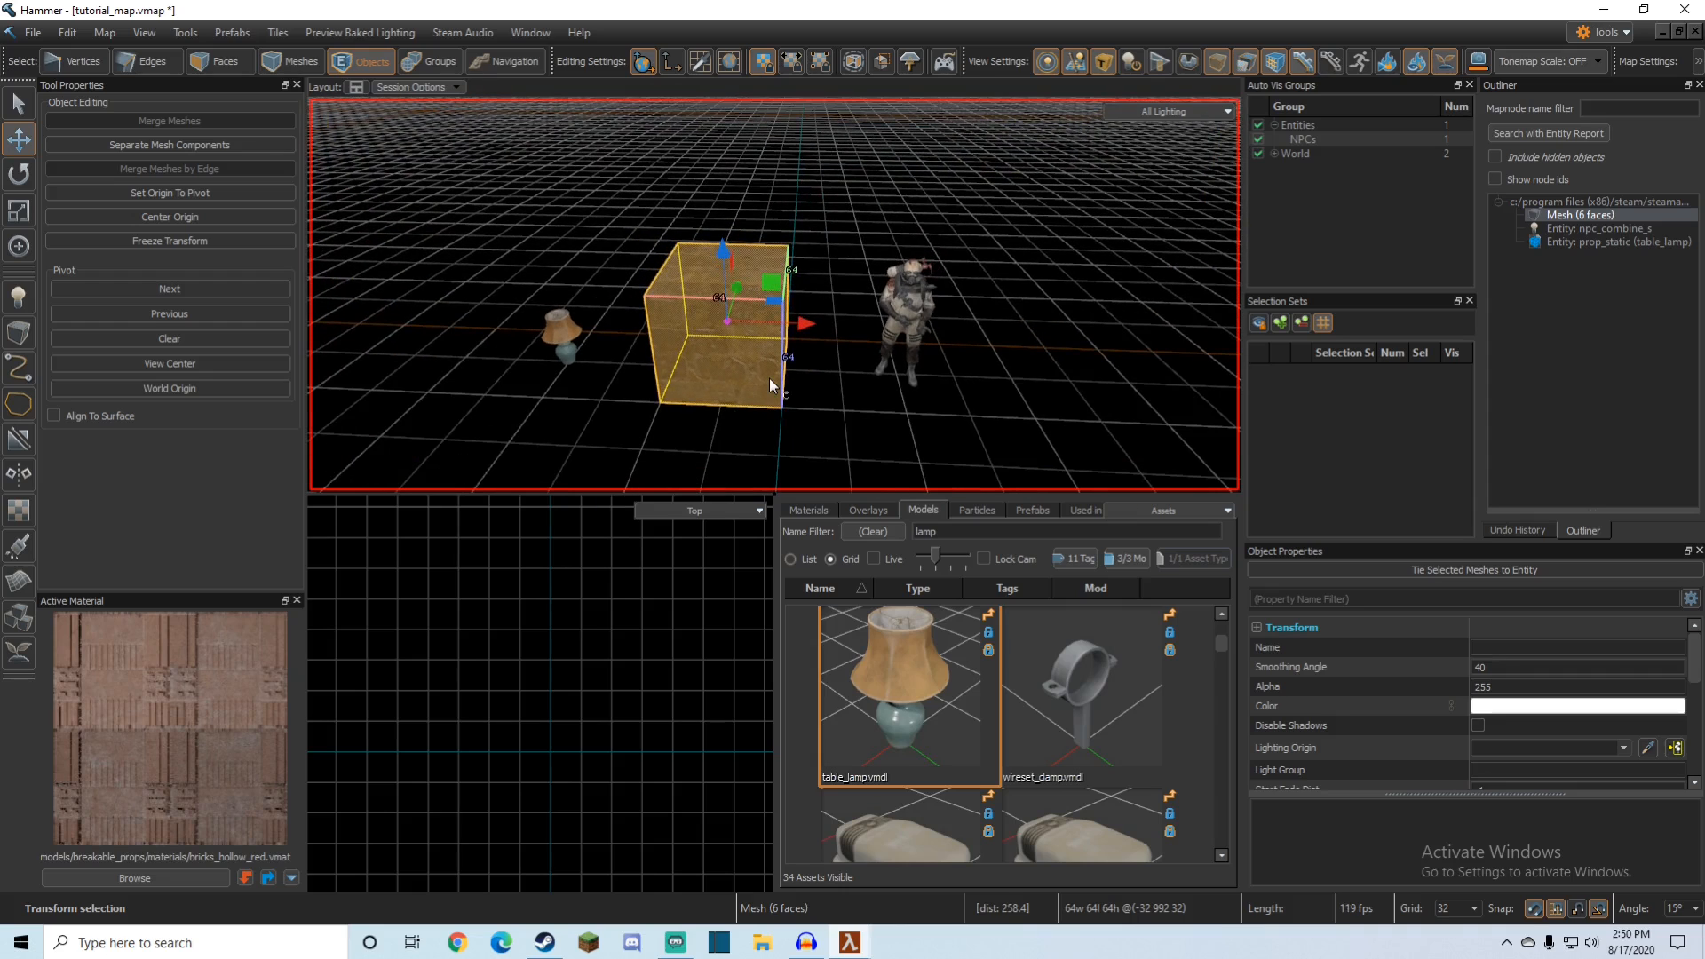
{"action": "right_click_drag", "start_coordinate": [769, 378], "coordinate": [769, 378]}
{"action": "key", "text": "w"}
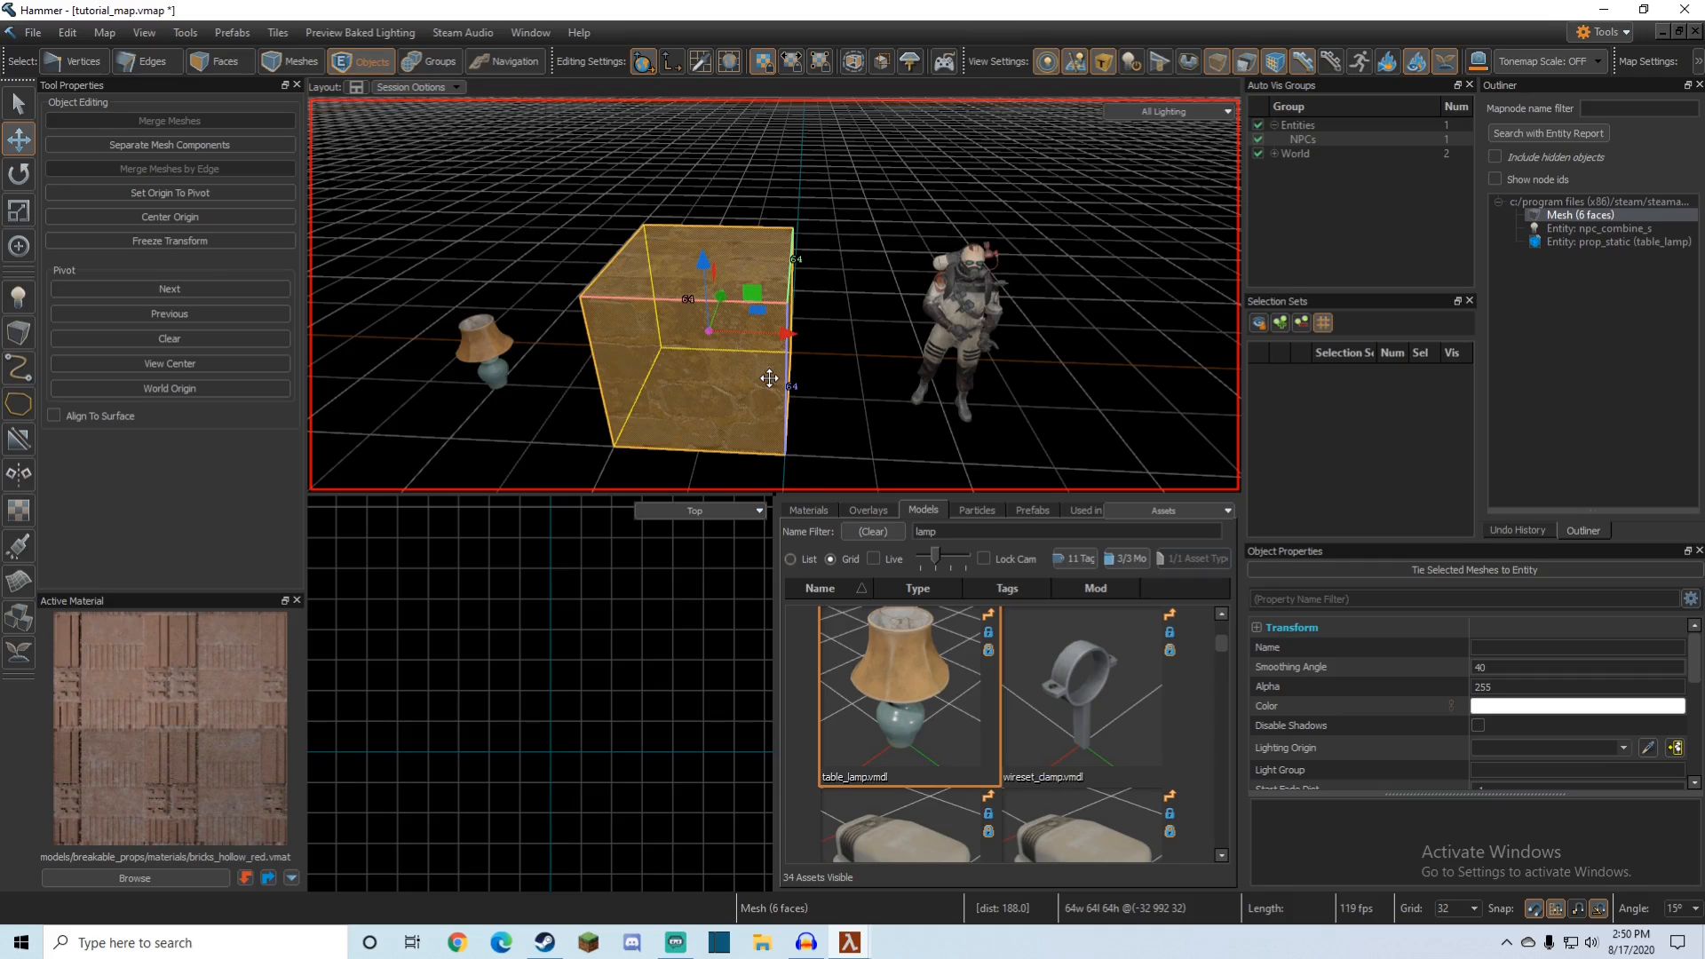
Step: Try rotating the stone block about its Y axis and freely with the Rotate tool, undoing each rotation
{"action": "left_click", "coordinate": [25, 182]}
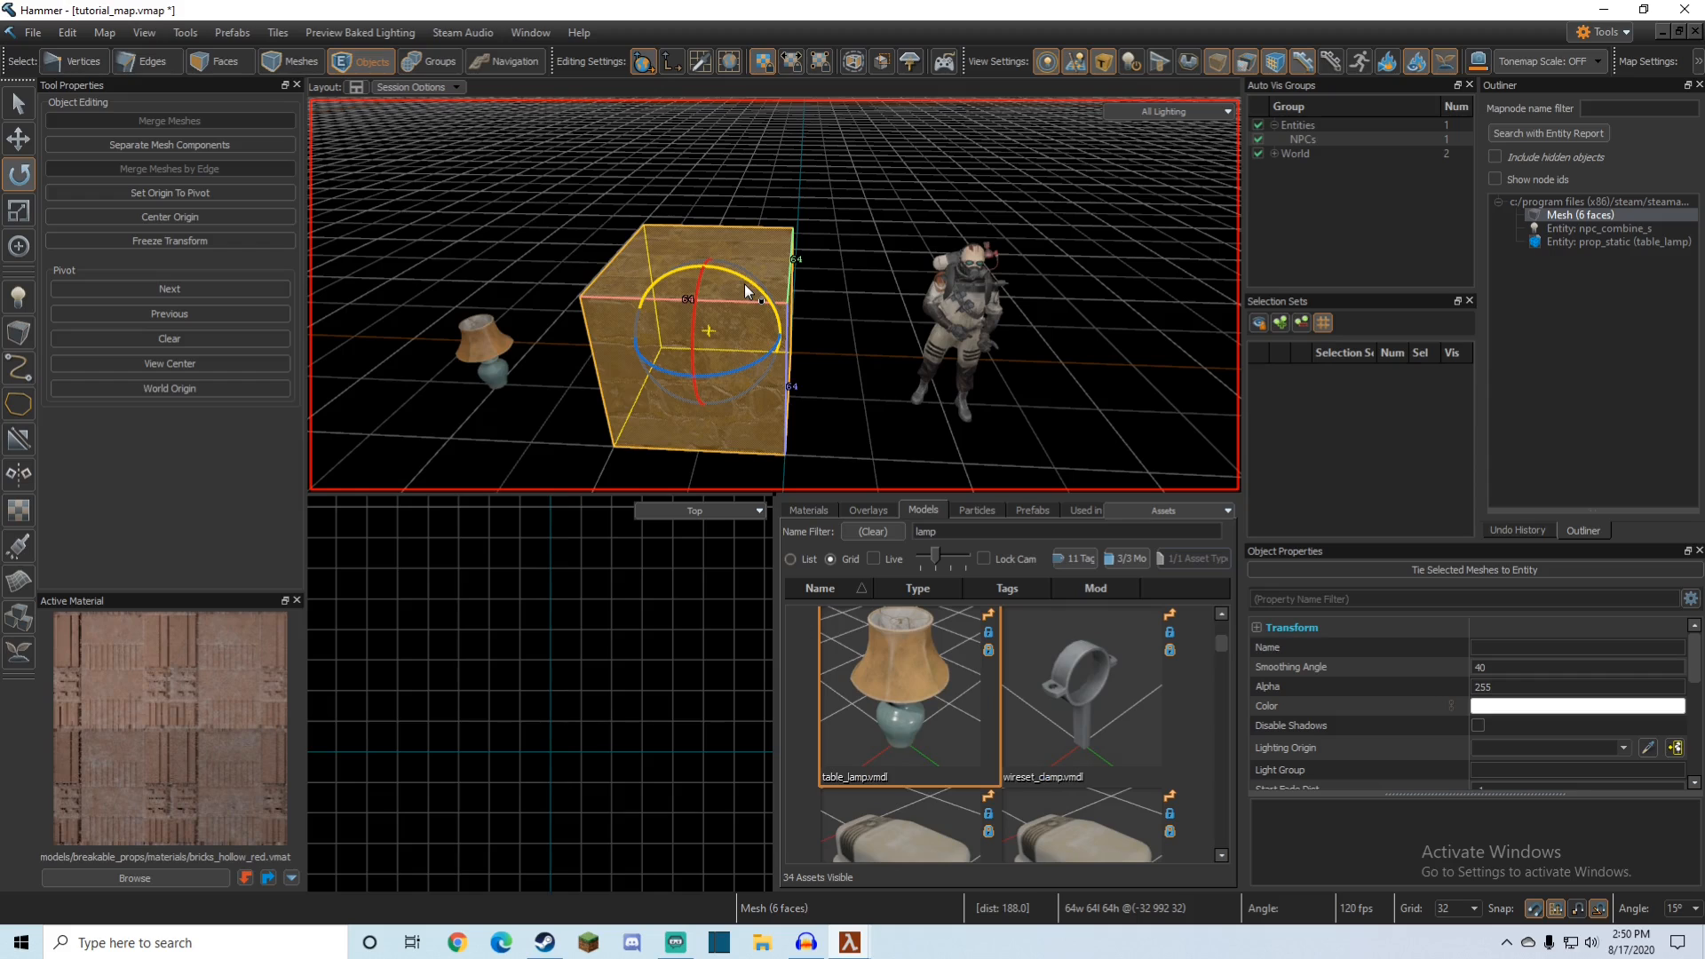
{"action": "mouse_move", "coordinate": [744, 284]}
{"action": "left_mouse_down"}
{"action": "mouse_move", "coordinate": [810, 373]}
{"action": "mouse_move", "coordinate": [571, 190]}
{"action": "mouse_move", "coordinate": [741, 274]}
{"action": "left_mouse_up"}
{"action": "key", "text": "ctrl+z"}
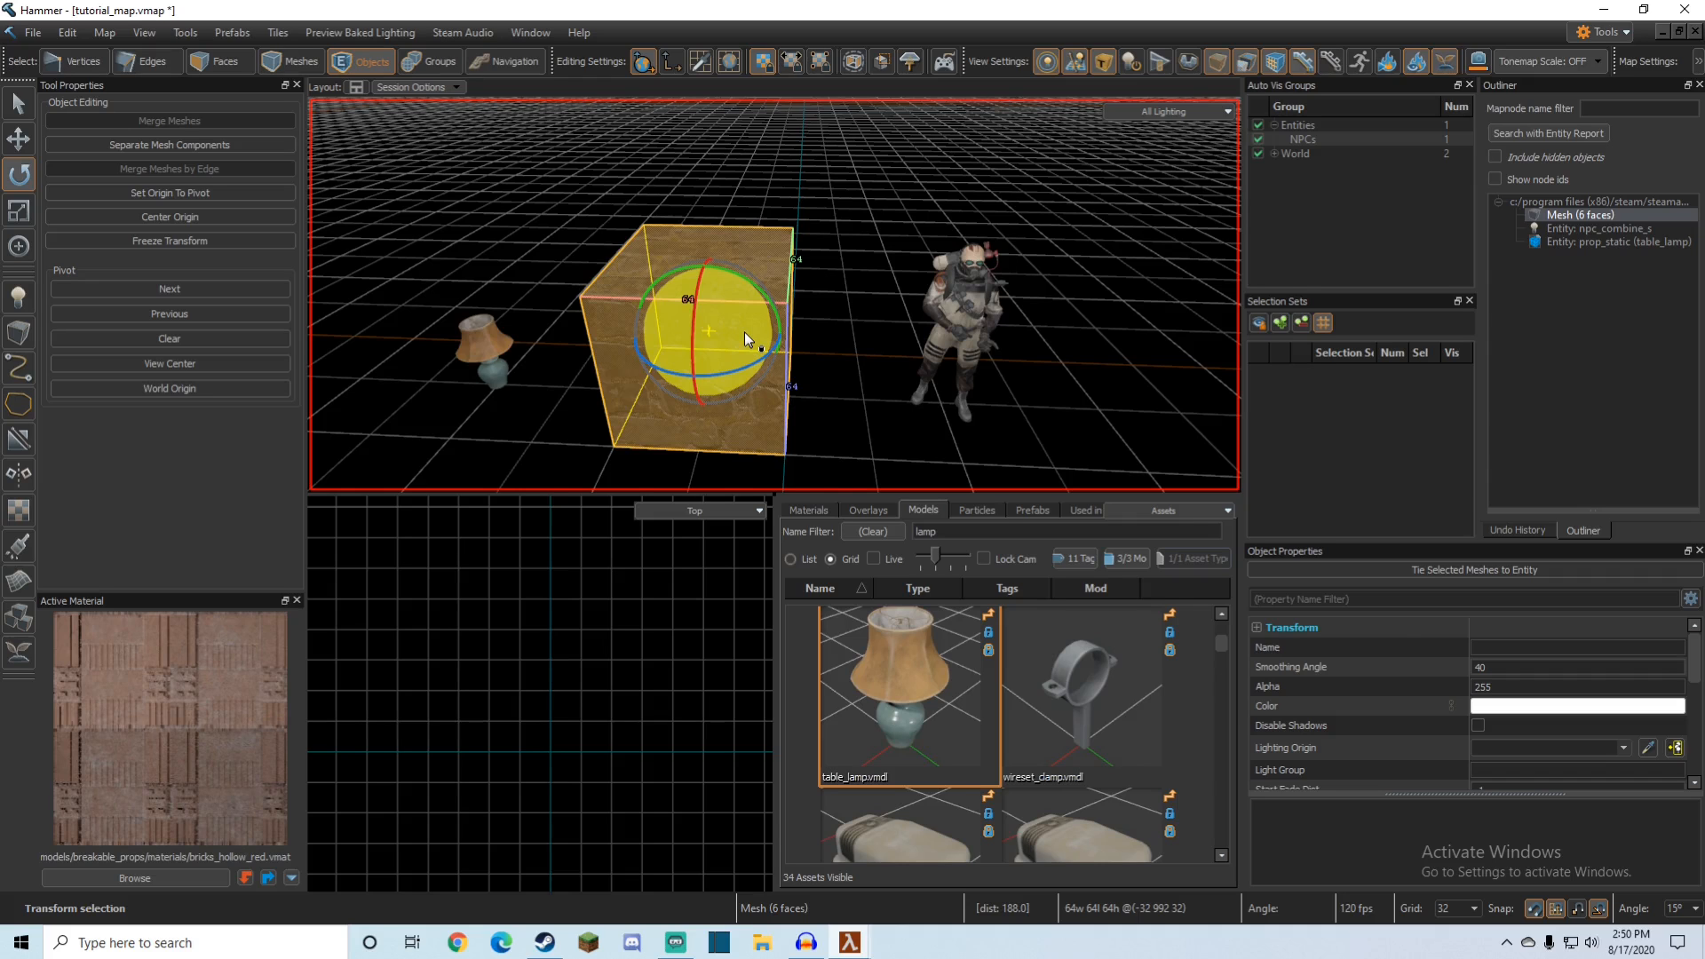
{"action": "left_click_drag", "start_coordinate": [744, 332], "coordinate": [775, 269]}
{"action": "key", "text": "ctrl+z"}
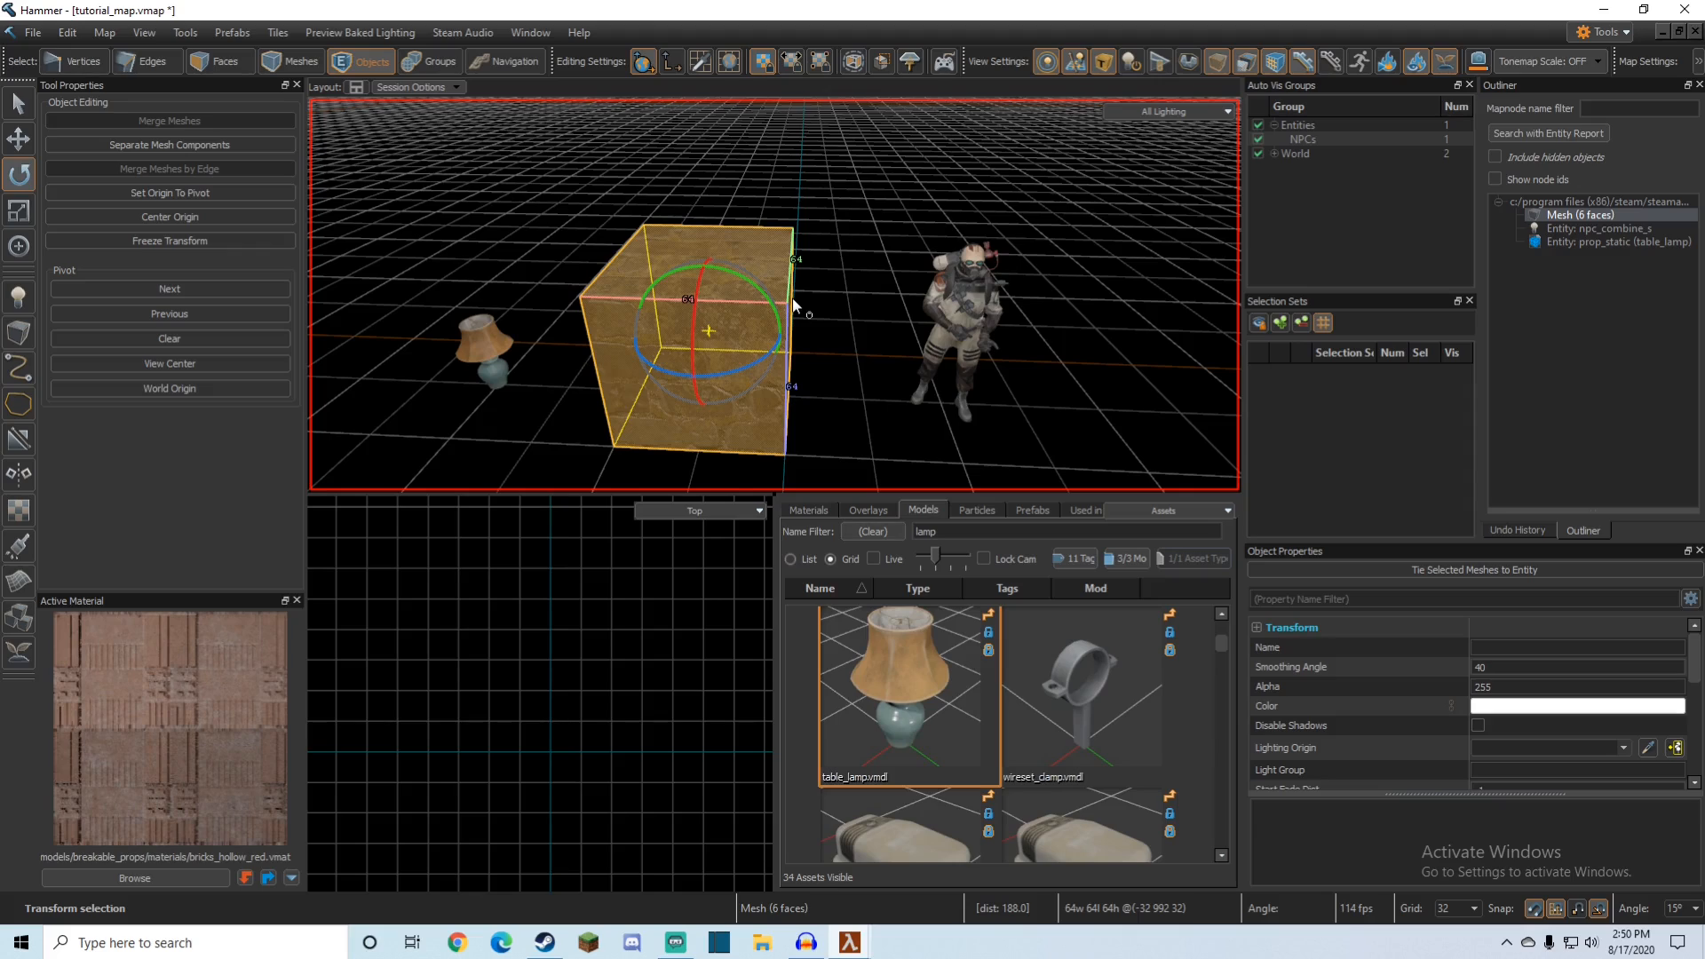
Step: Scale the stone block along its X axis to 72 units wide
{"action": "left_click", "coordinate": [20, 223]}
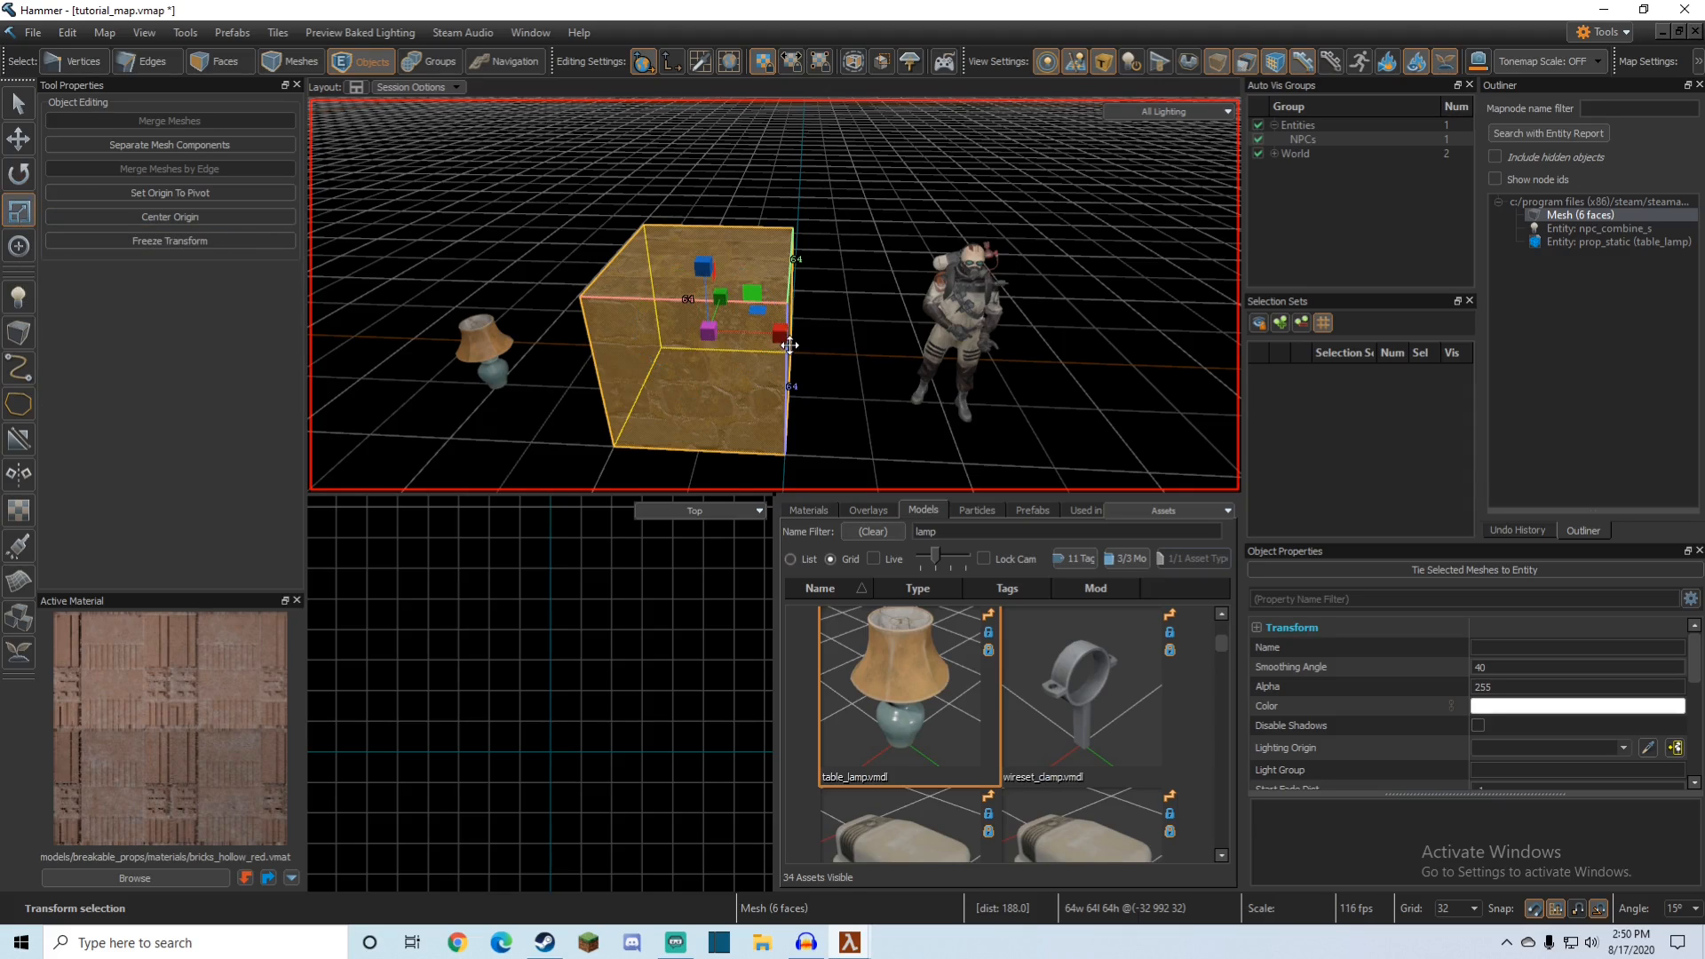
{"action": "left_click_drag", "start_coordinate": [773, 330], "coordinate": [705, 278]}
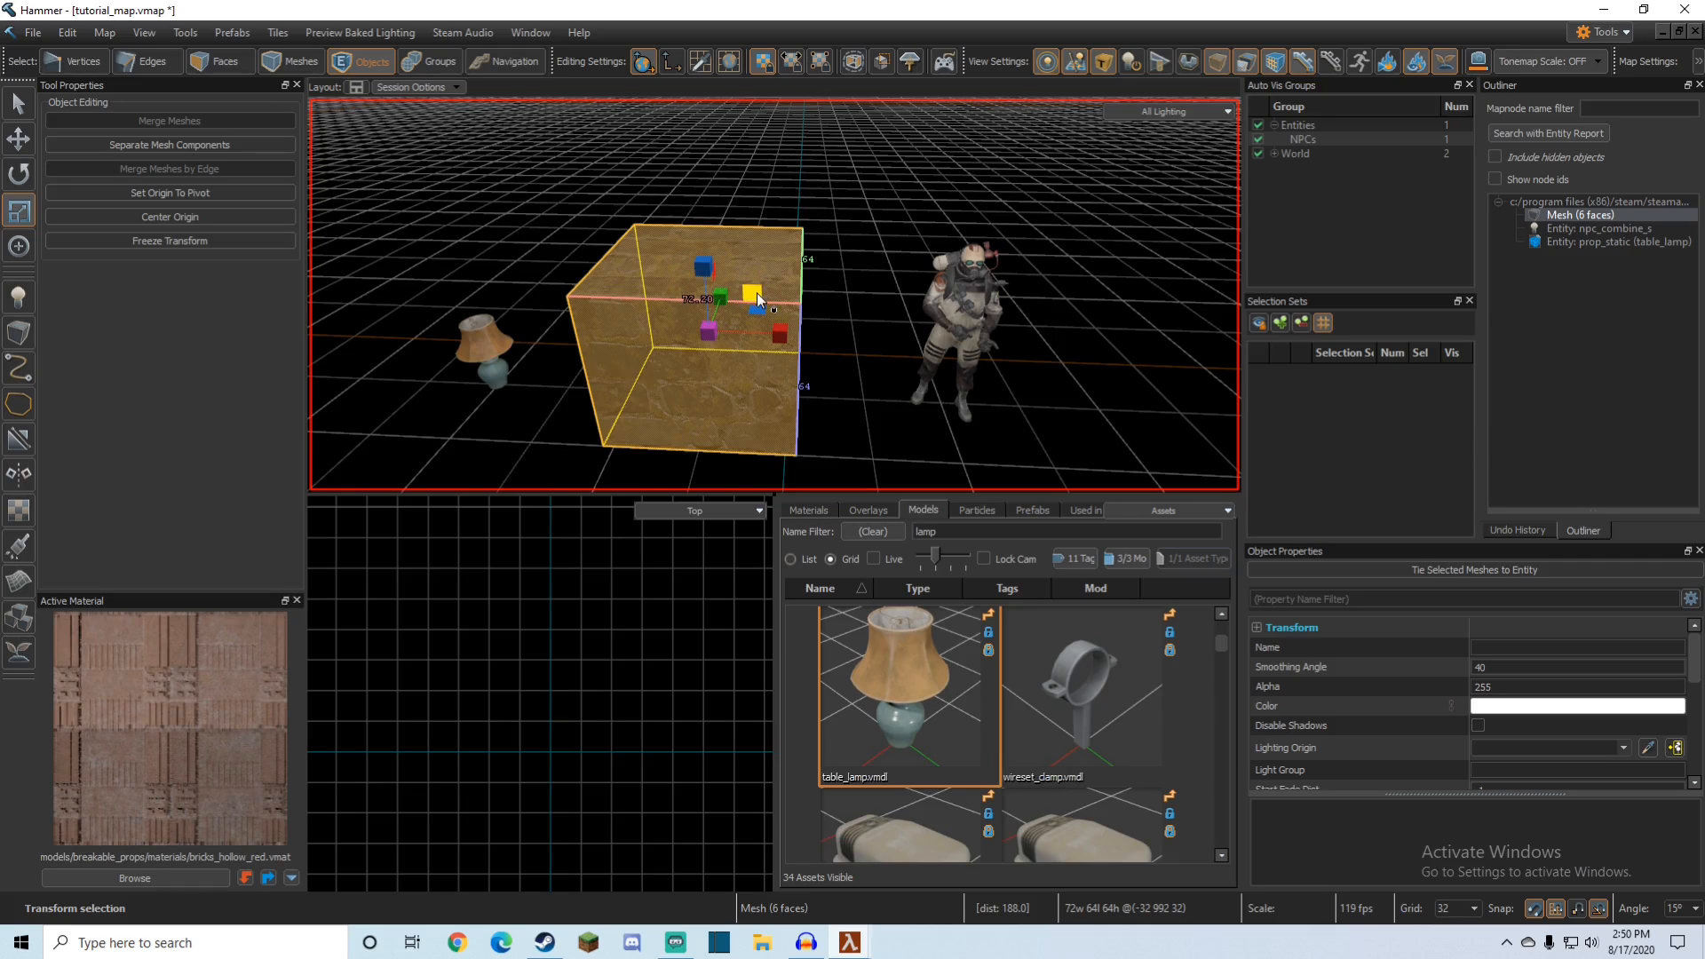
Step: Try scaling the block by 2 within the X/Z plane and uniformly by about 4.04, undoing each change
{"action": "left_click_drag", "start_coordinate": [758, 299], "coordinate": [796, 261]}
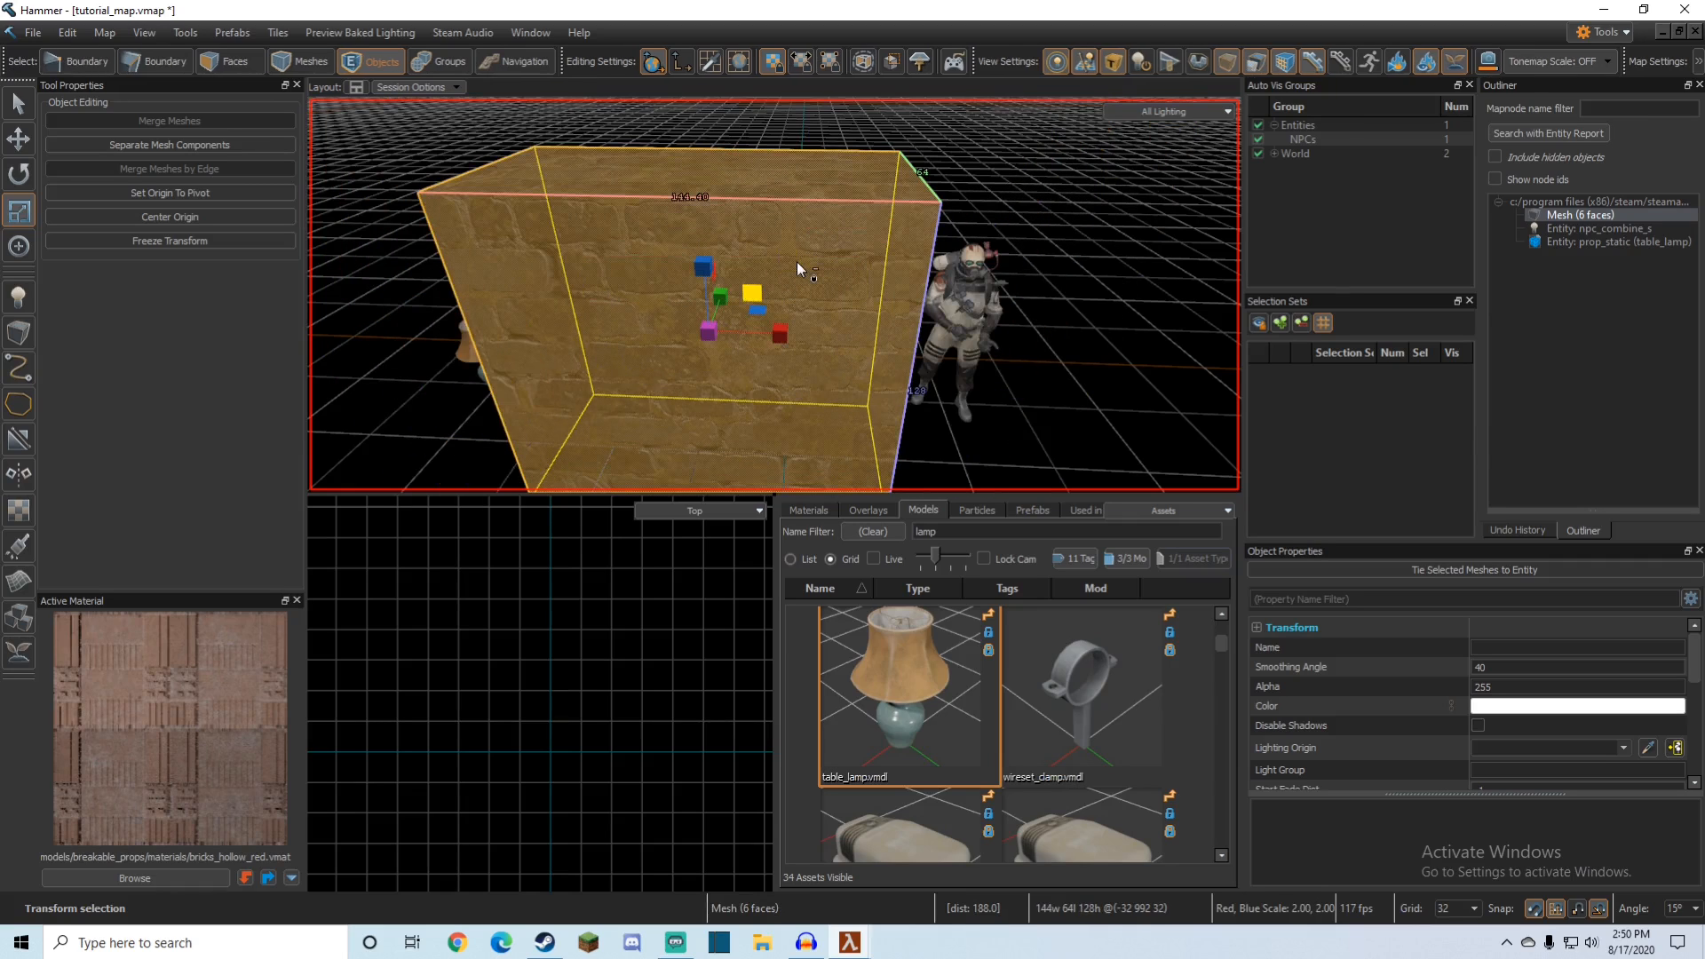
{"action": "key", "text": "ctrl+z"}
{"action": "left_click_drag", "start_coordinate": [701, 332], "coordinate": [820, 268]}
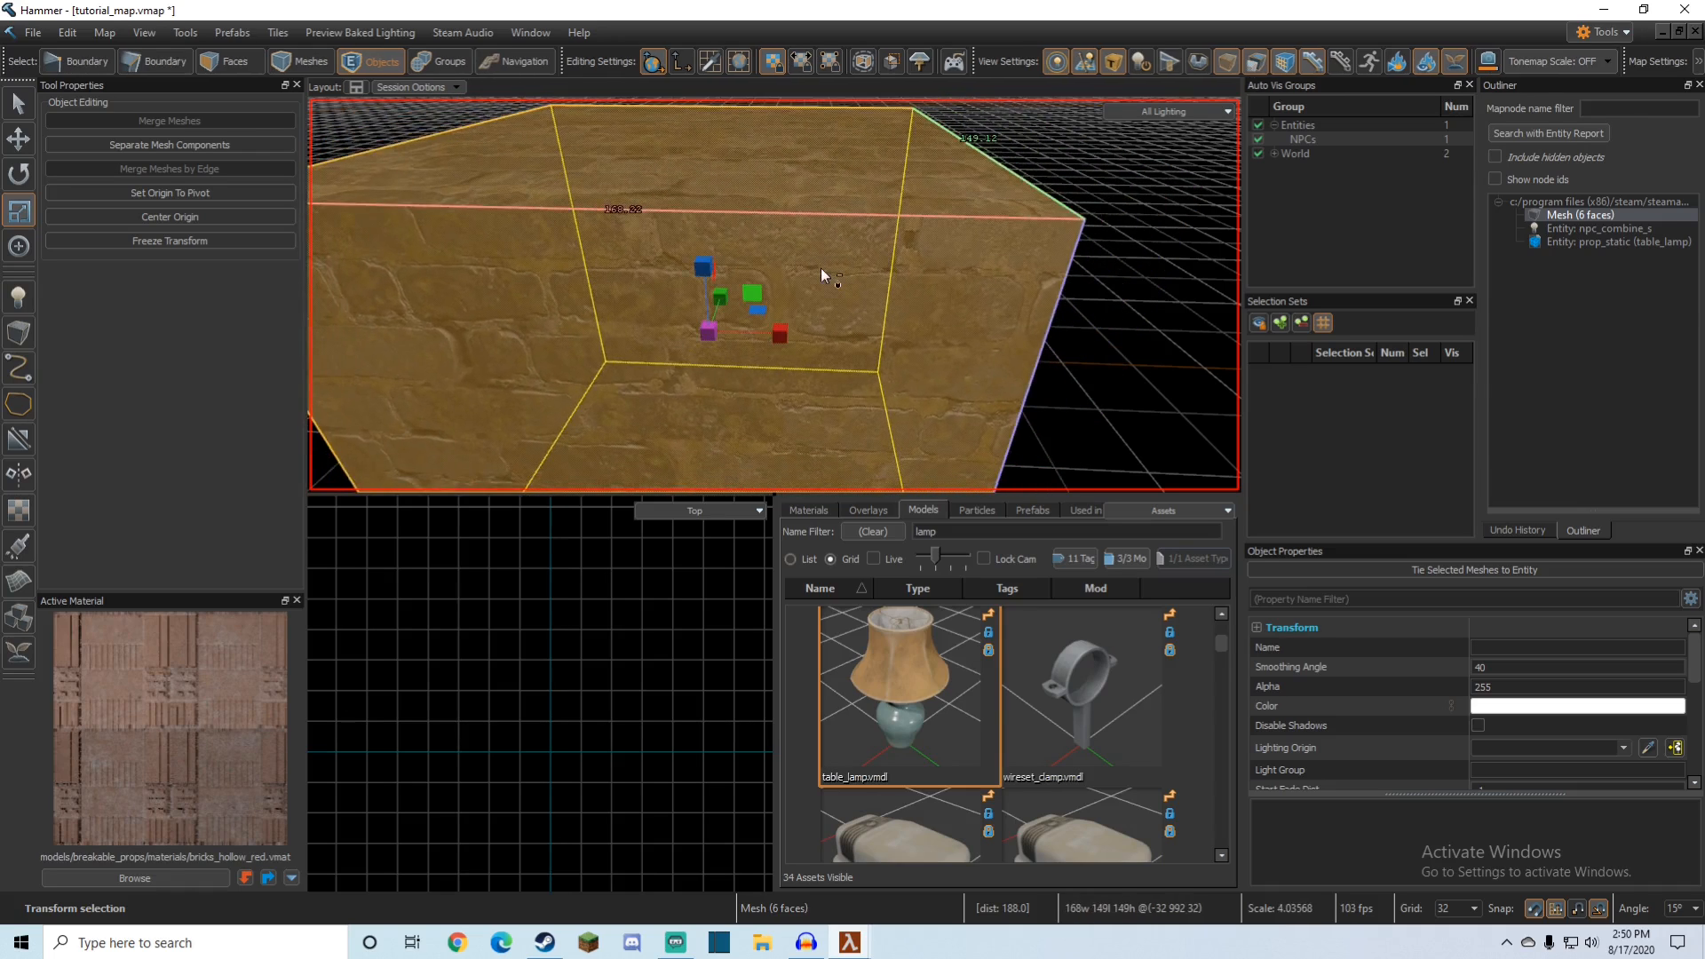
{"action": "key", "text": "ctrl+z"}
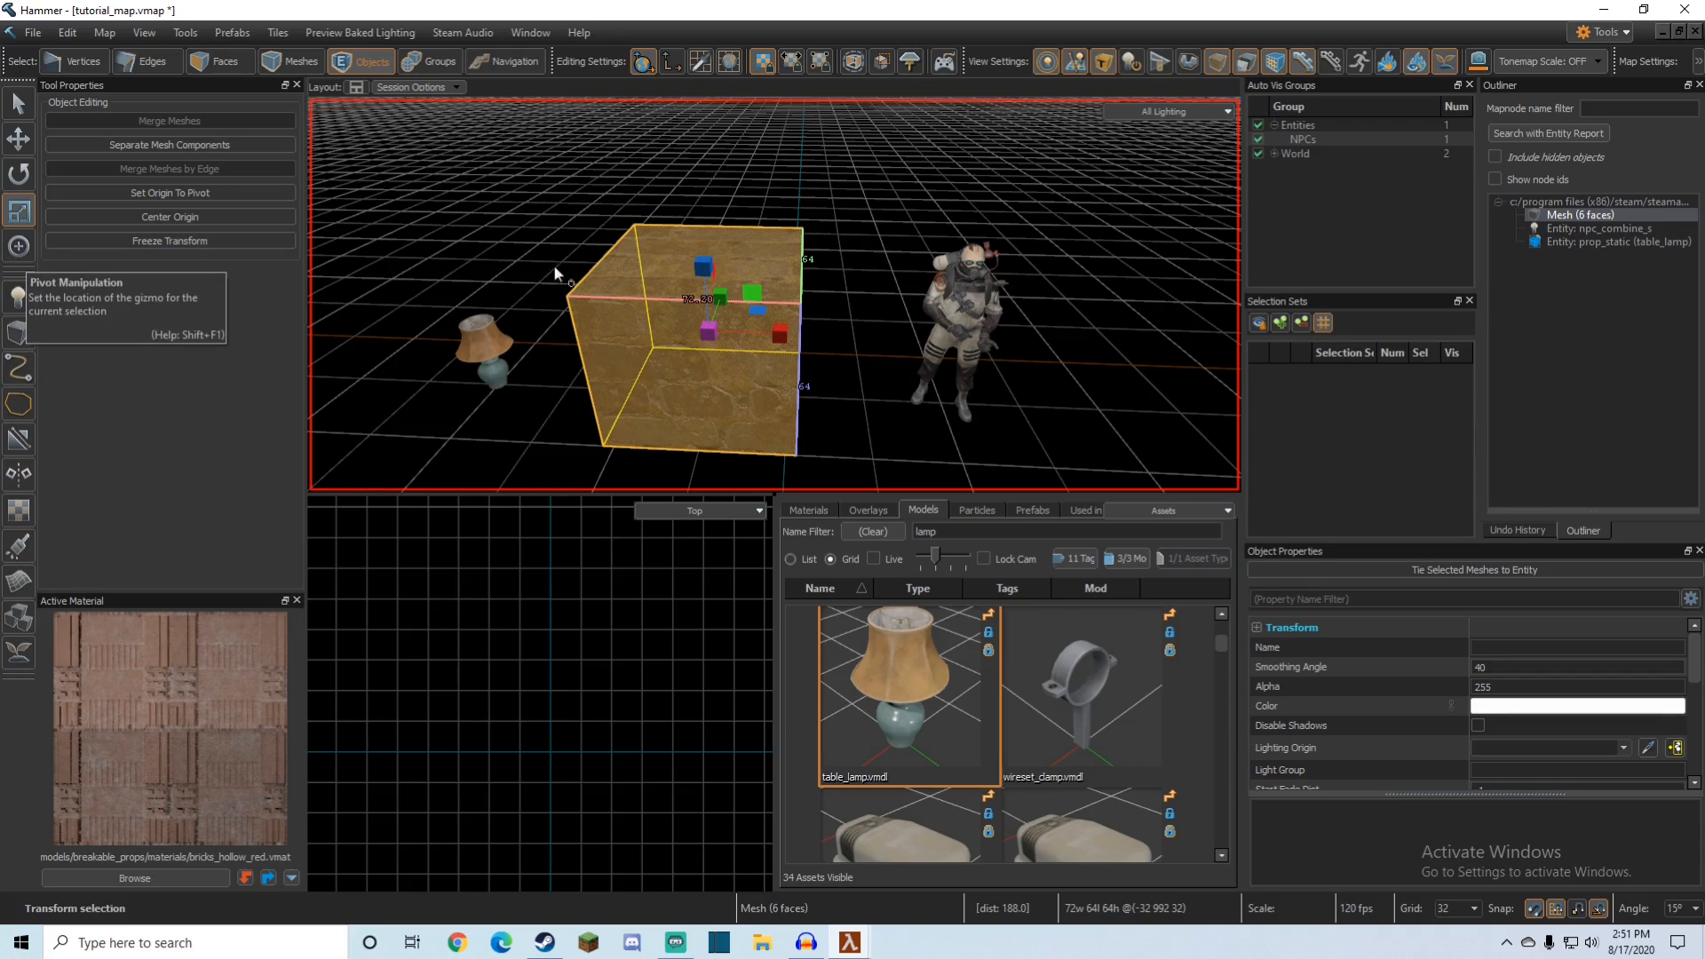
Step: Move the block's pivot 96 units along X to the combine soldier, try rotating the block about it, and clear the selection
{"action": "left_click", "coordinate": [19, 241]}
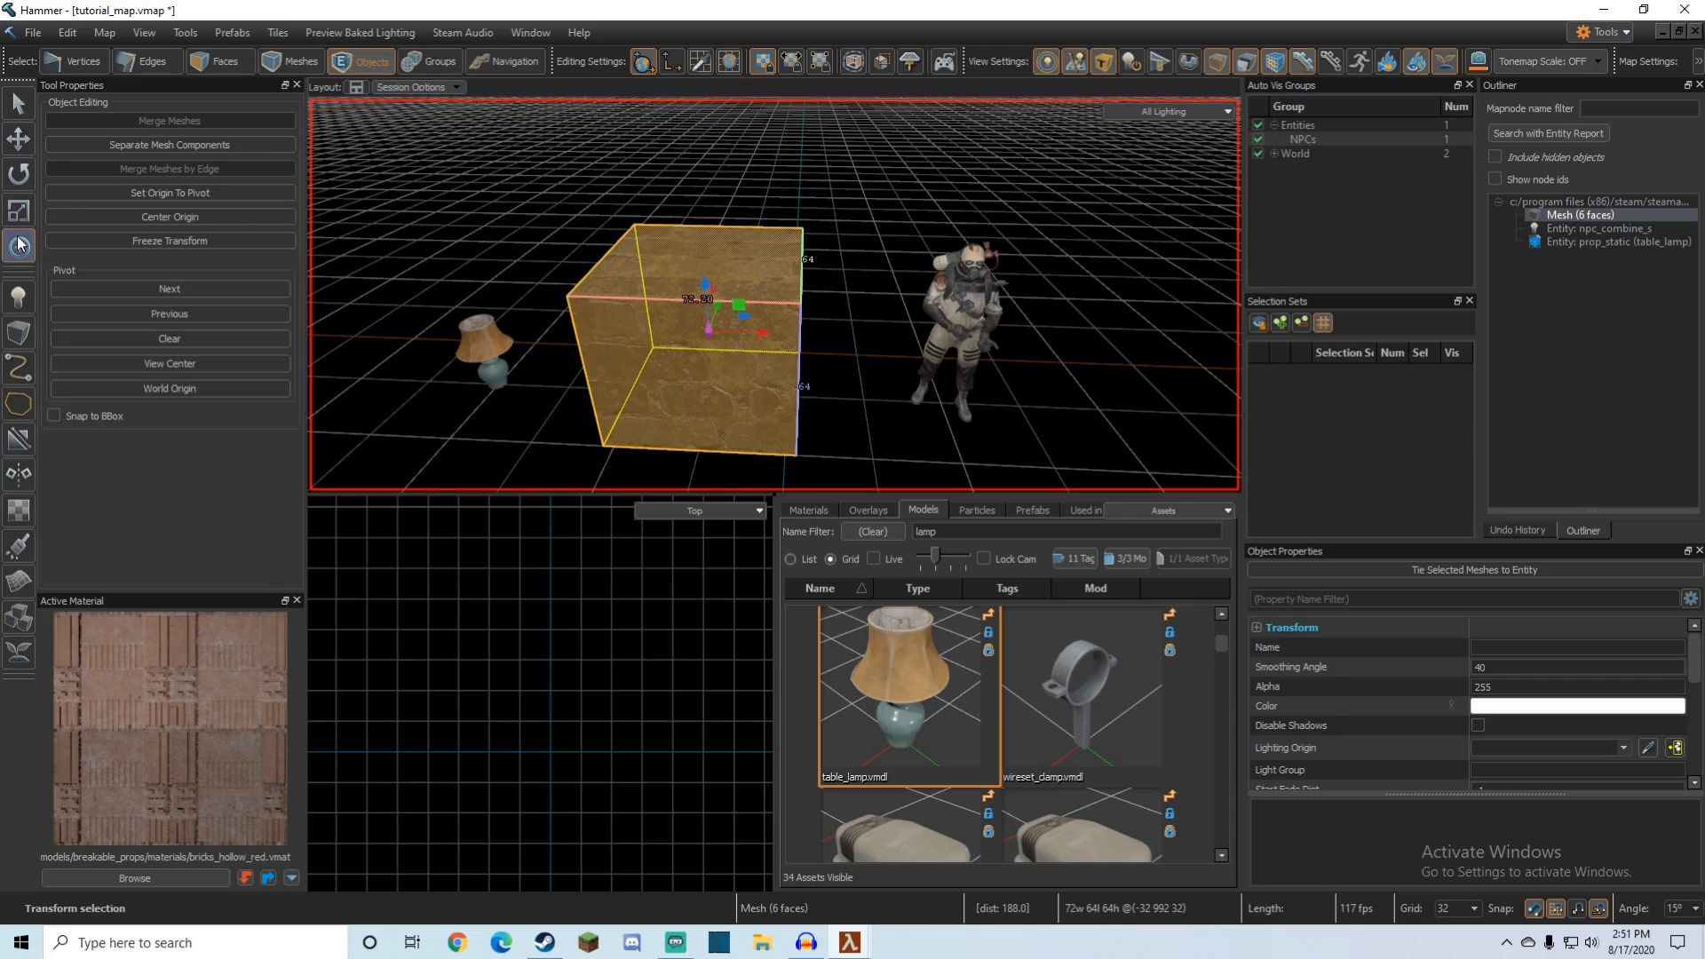
{"action": "left_click_drag", "start_coordinate": [749, 334], "coordinate": [962, 325]}
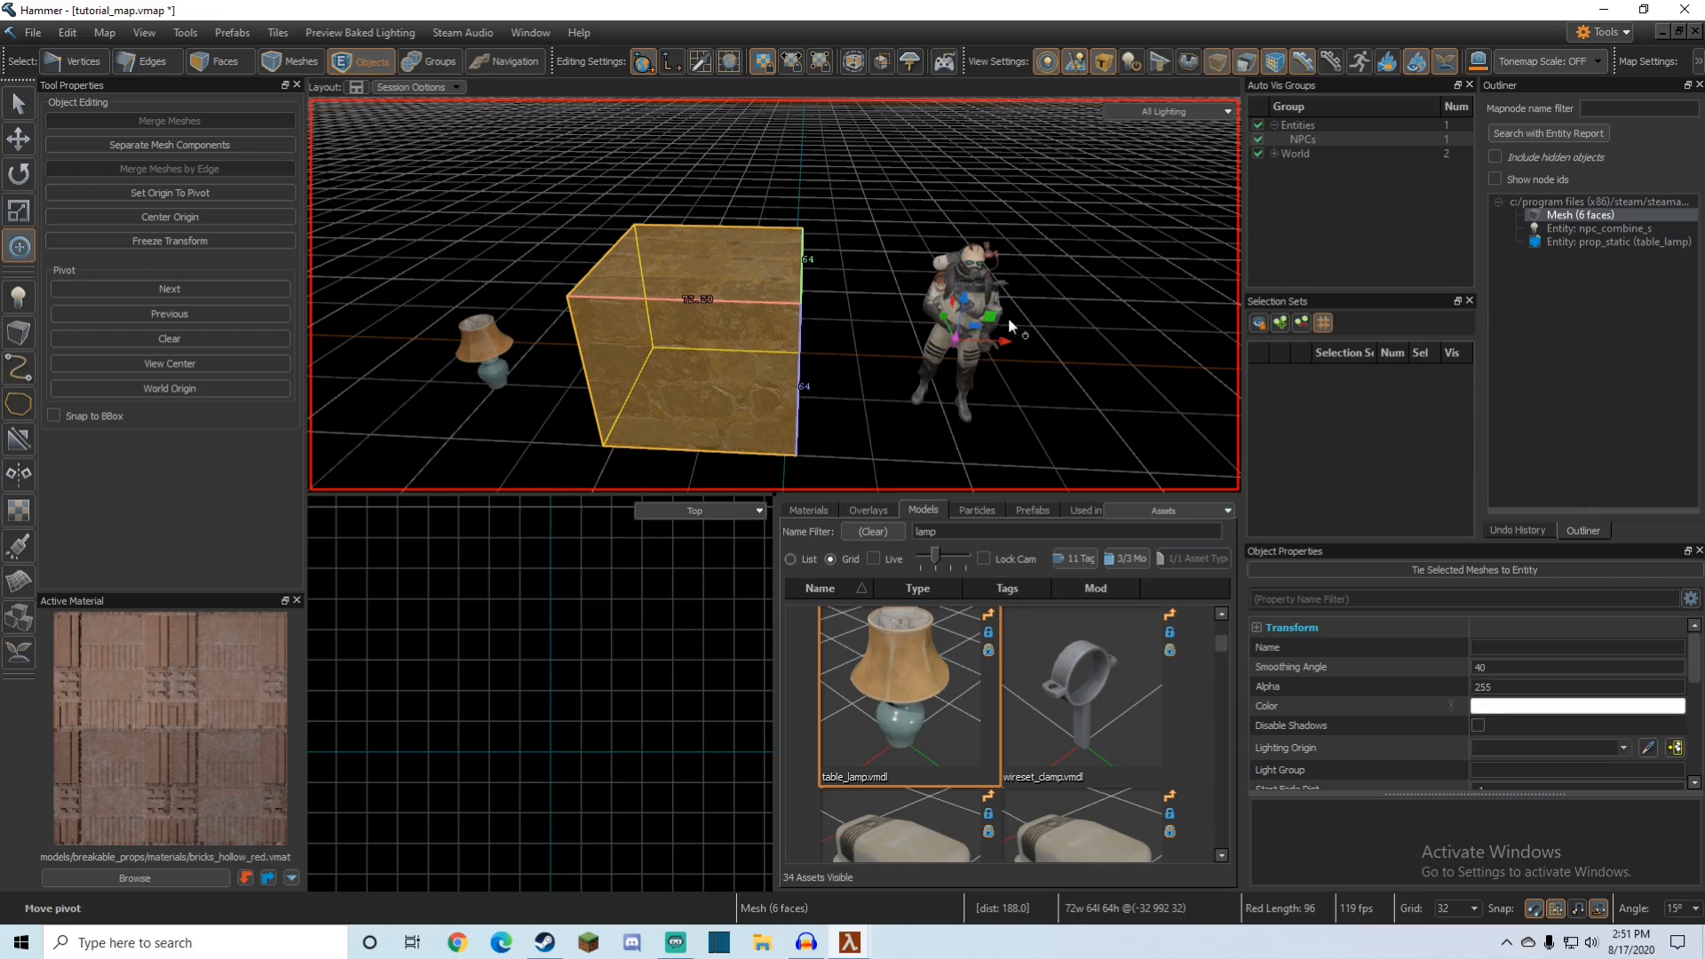
{"action": "right_click_drag", "start_coordinate": [994, 345], "coordinate": [994, 347]}
{"action": "key", "text": "d"}
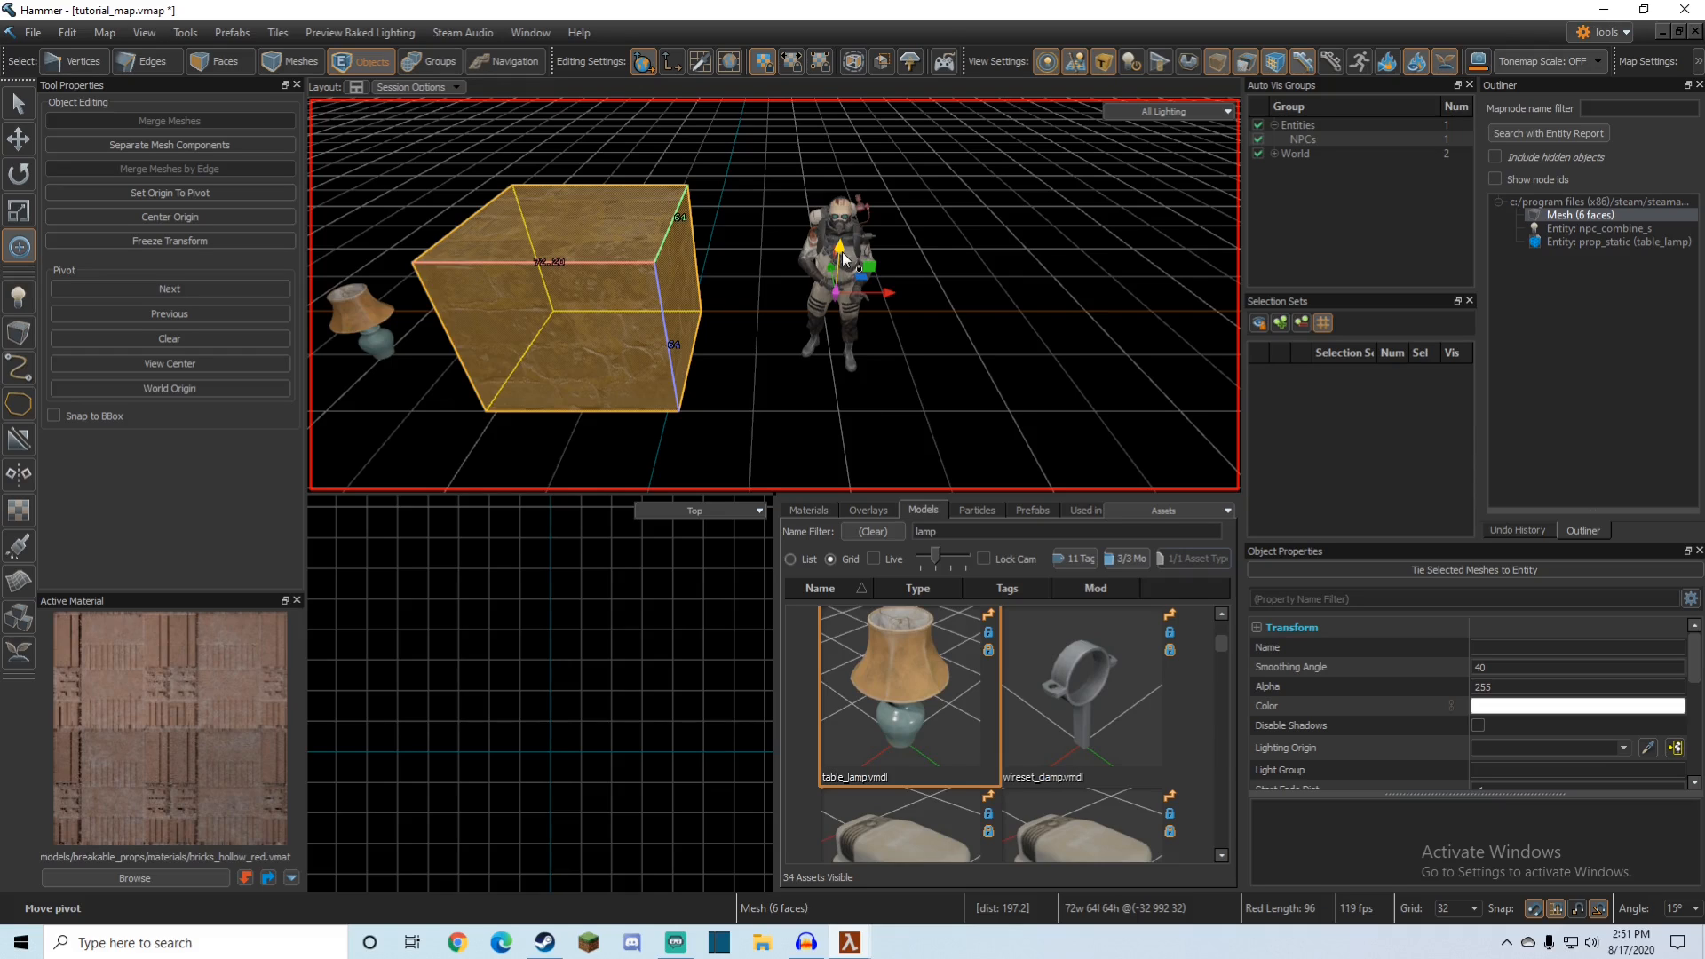
{"action": "key", "text": "e"}
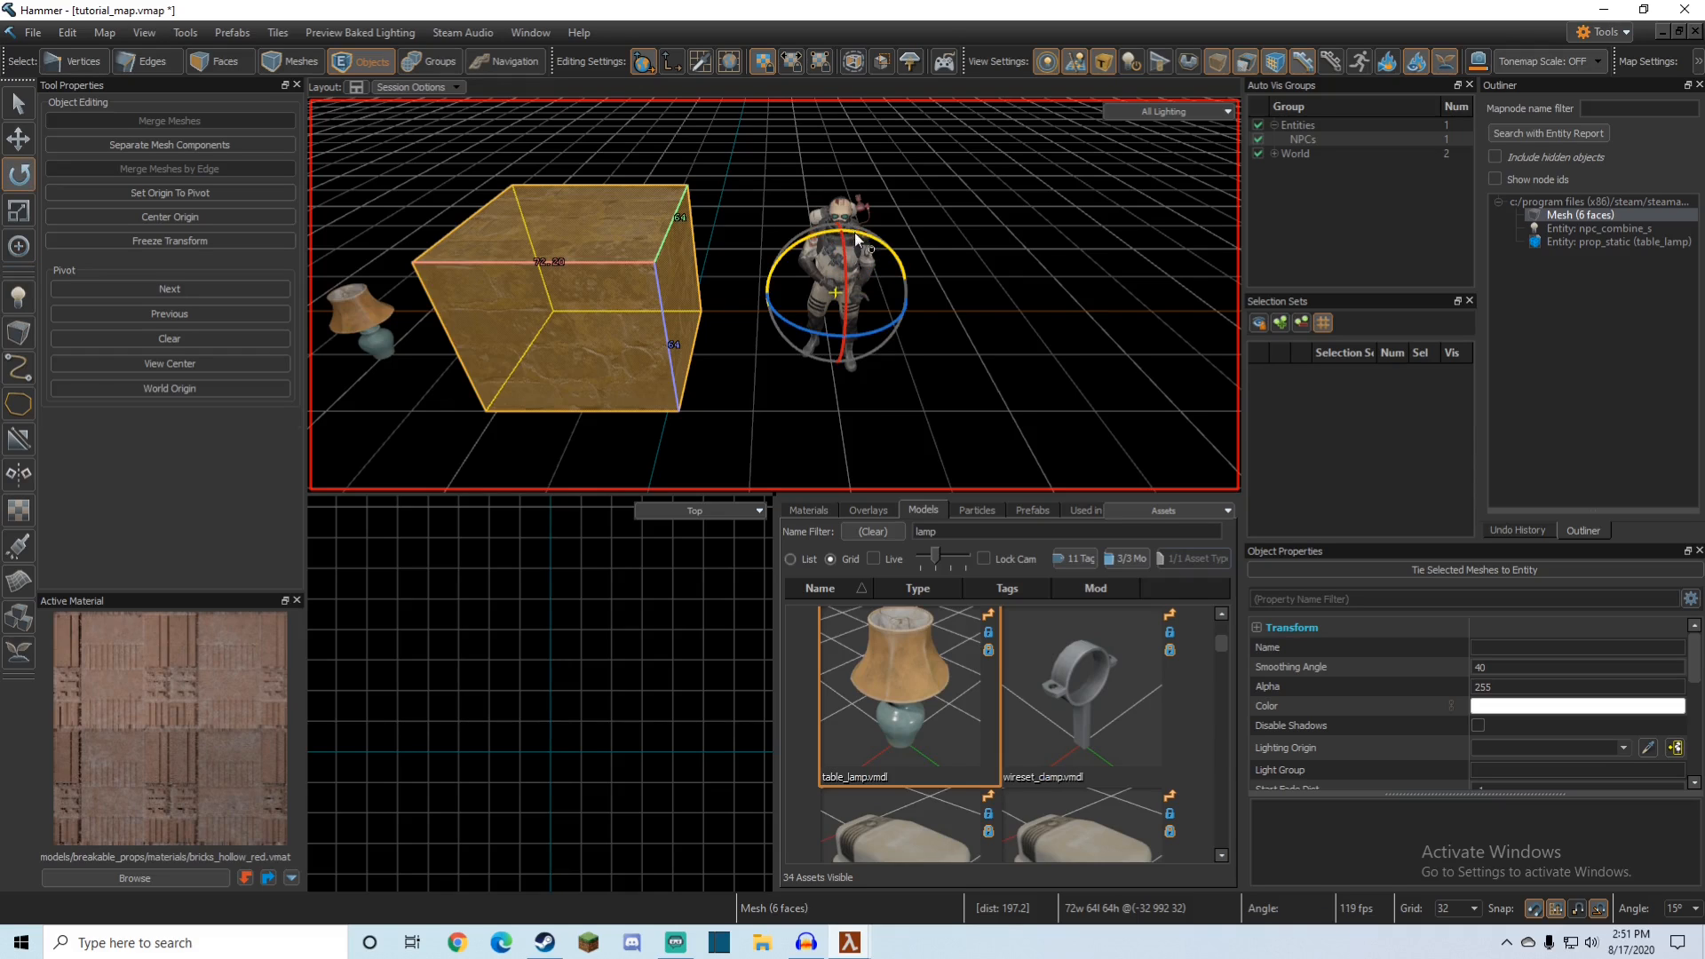
{"action": "left_click_drag", "start_coordinate": [858, 236], "coordinate": [760, 190]}
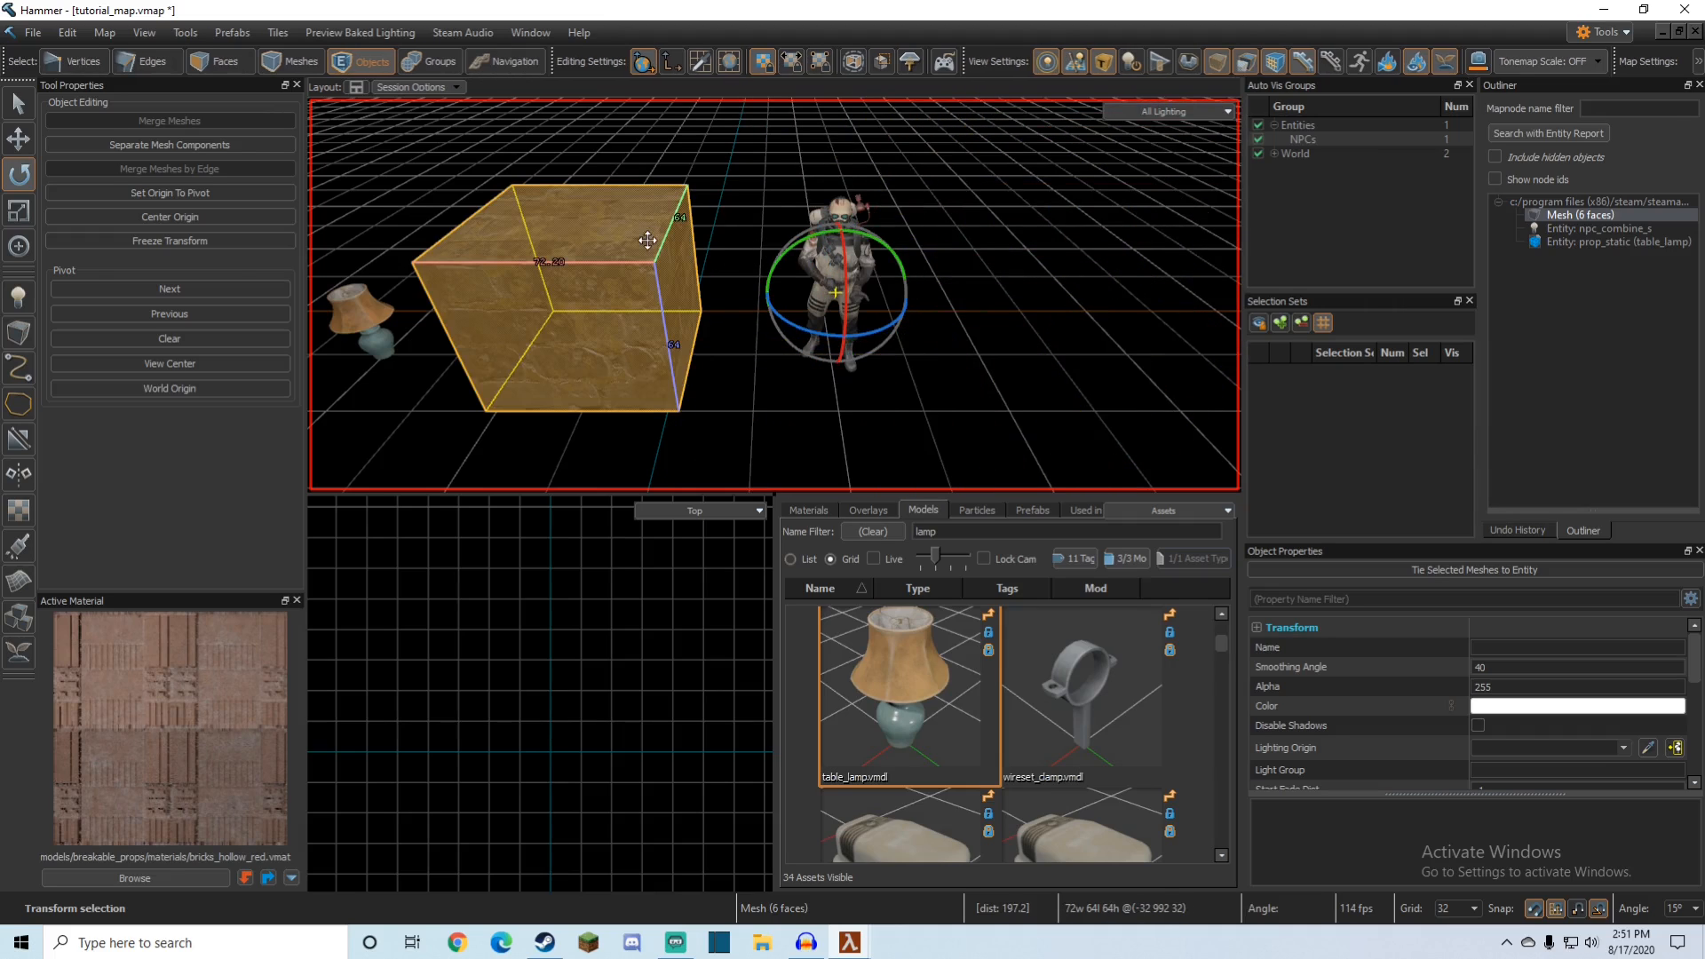
{"action": "left_click", "coordinate": [760, 190]}
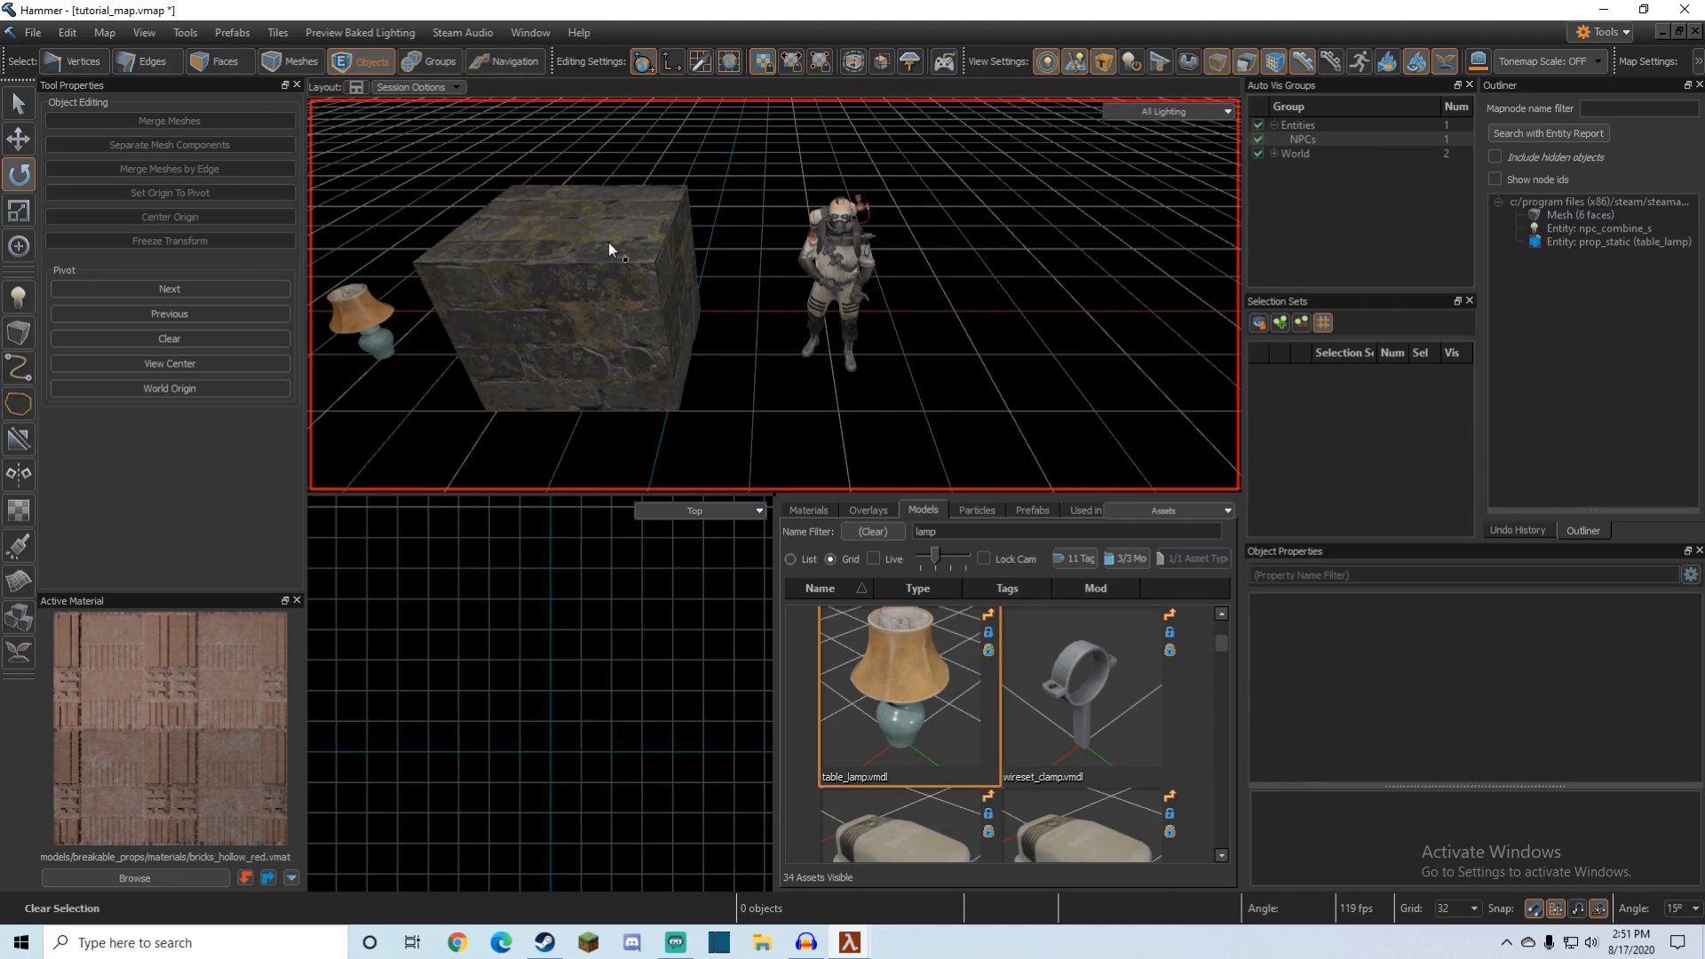
{"action": "left_click", "coordinate": [609, 243]}
{"action": "left_click_drag", "start_coordinate": [584, 227], "coordinate": [483, 205]}
{"action": "key", "text": "ctrl+z"}
Step: Switch to face selection and select the stone block's front face
{"action": "right_click_drag", "start_coordinate": [696, 274], "coordinate": [723, 306]}
{"action": "scroll", "coordinate": [718, 282], "scroll_direction": "up", "scroll_amount": 3}
{"action": "key", "text": "3"}
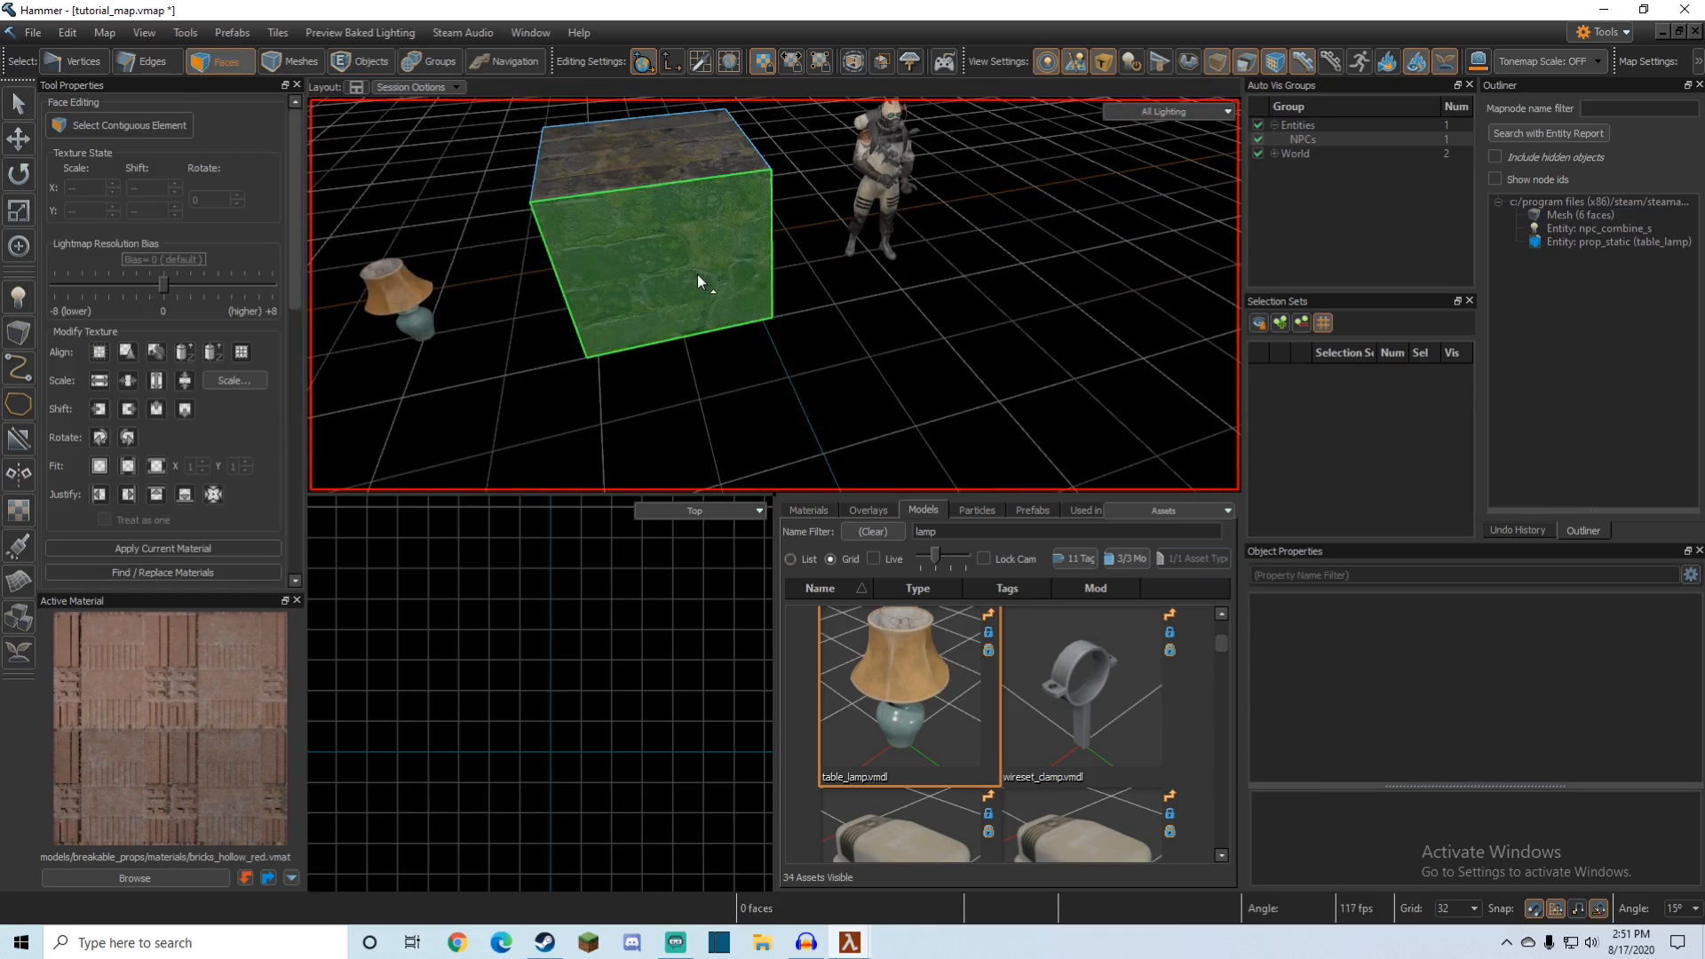
{"action": "left_click", "coordinate": [696, 274]}
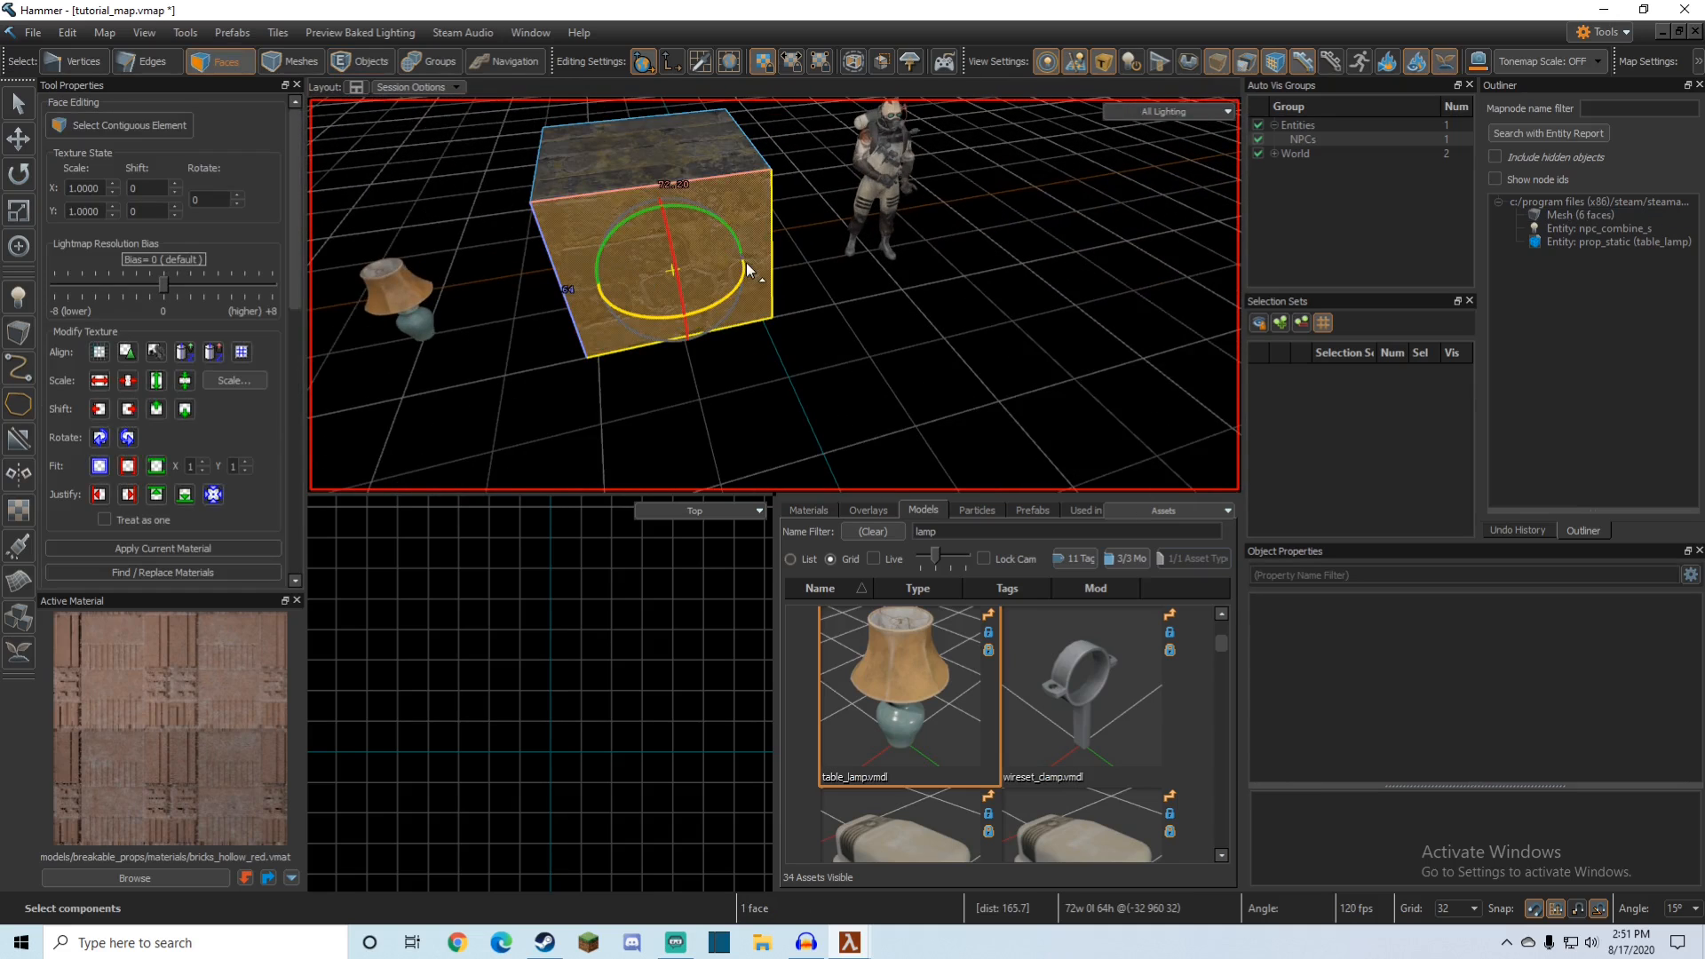
Step: Try extruding the selected front face while rotating it about its own centre, and undo the extrusion
{"action": "key", "text": "w"}
{"action": "key", "text": "e"}
{"action": "left_click_drag", "start_coordinate": [732, 291], "coordinate": [763, 283], "text": "shift"}
{"action": "right_click_drag", "start_coordinate": [763, 283], "coordinate": [761, 253]}
{"action": "key", "text": "ctrl+z"}
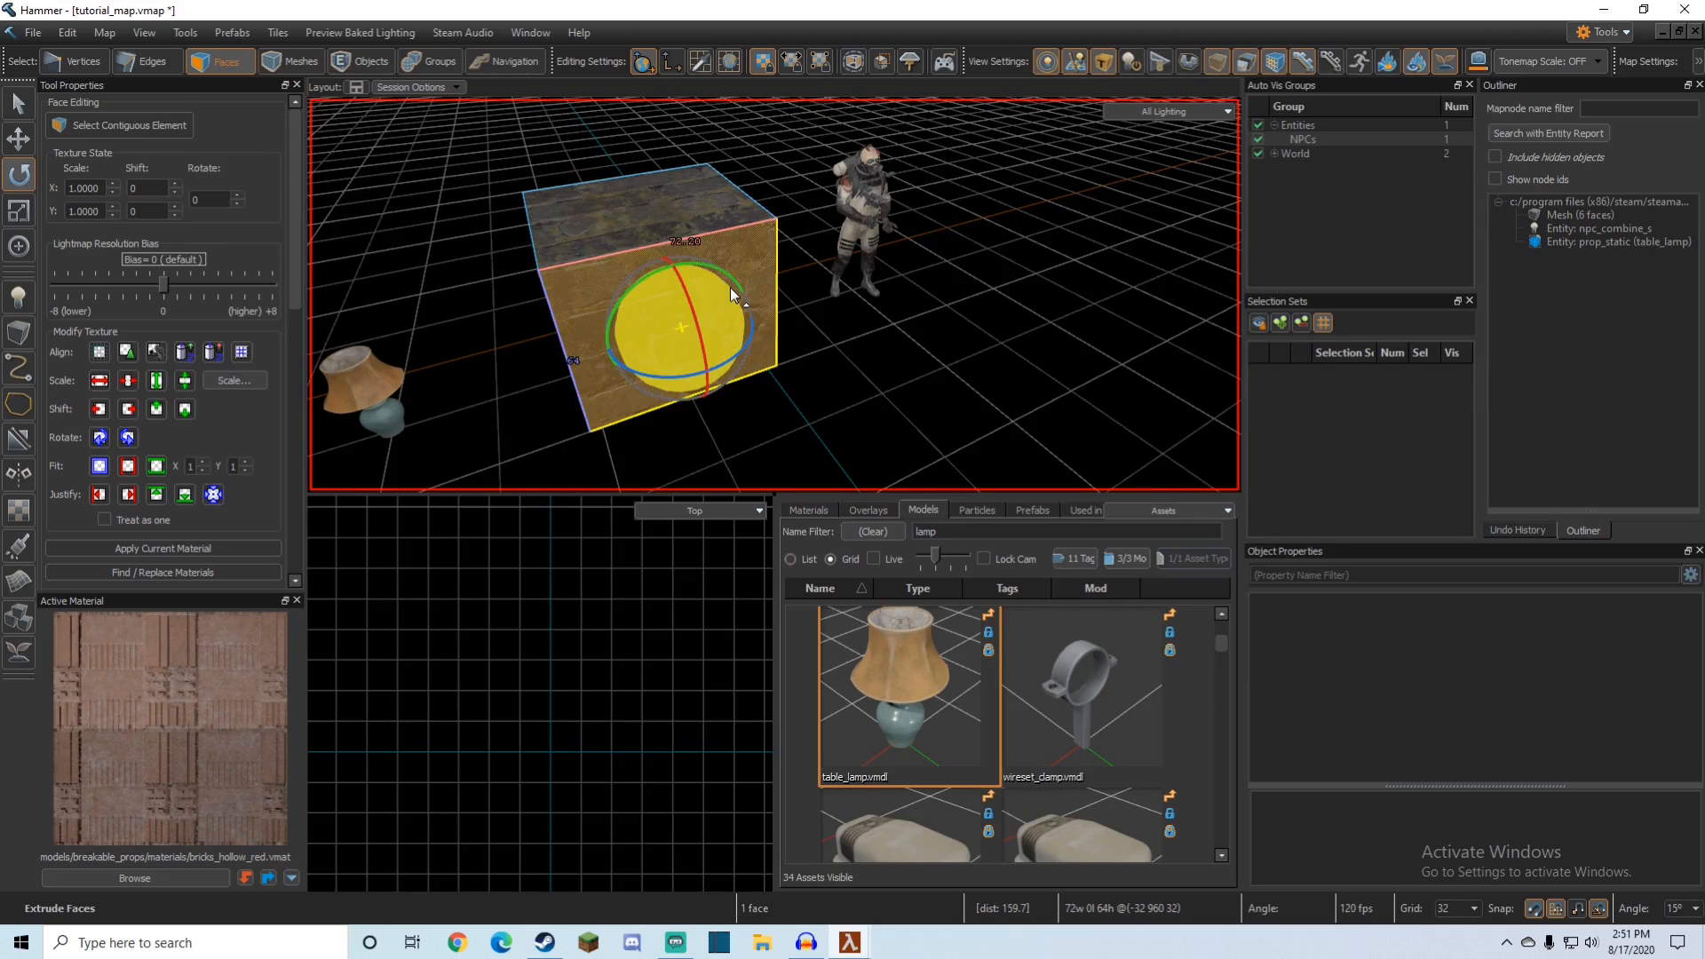
Step: Move the face's pivot 64 units along X and extrude the face around it in 15° rotation steps into a full ring
{"action": "left_click", "coordinate": [18, 246]}
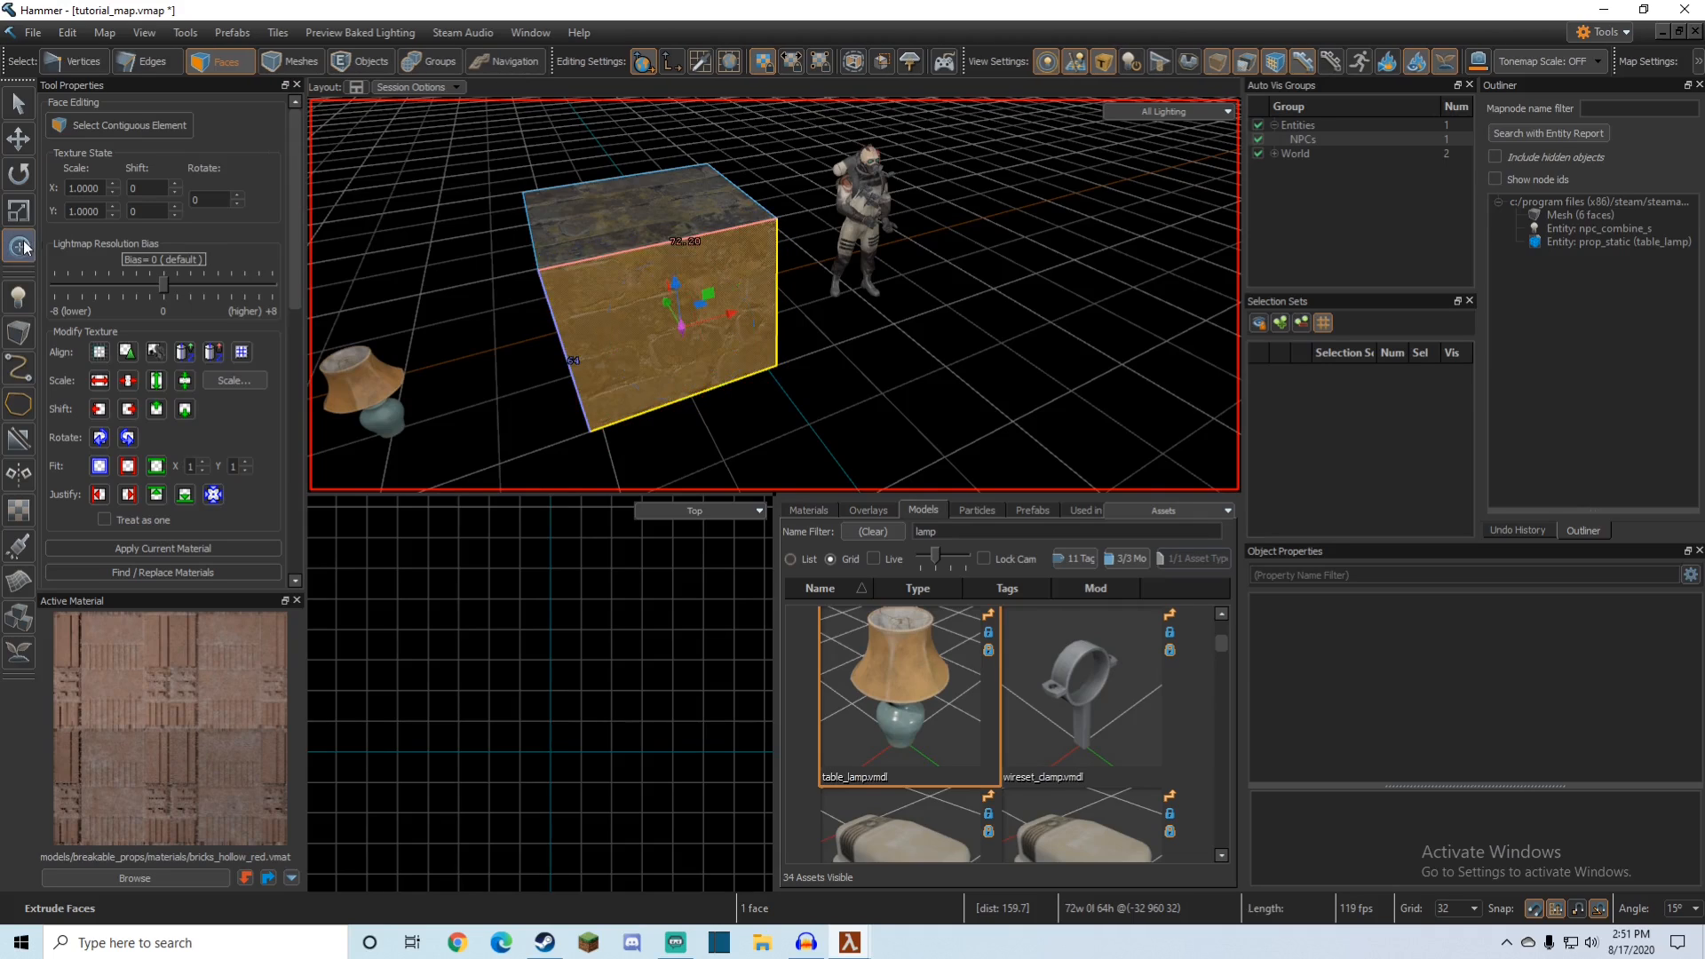
{"action": "left_click_drag", "start_coordinate": [795, 312], "coordinate": [887, 275]}
{"action": "key", "text": "d"}
{"action": "right_click_drag", "start_coordinate": [887, 275], "coordinate": [872, 277]}
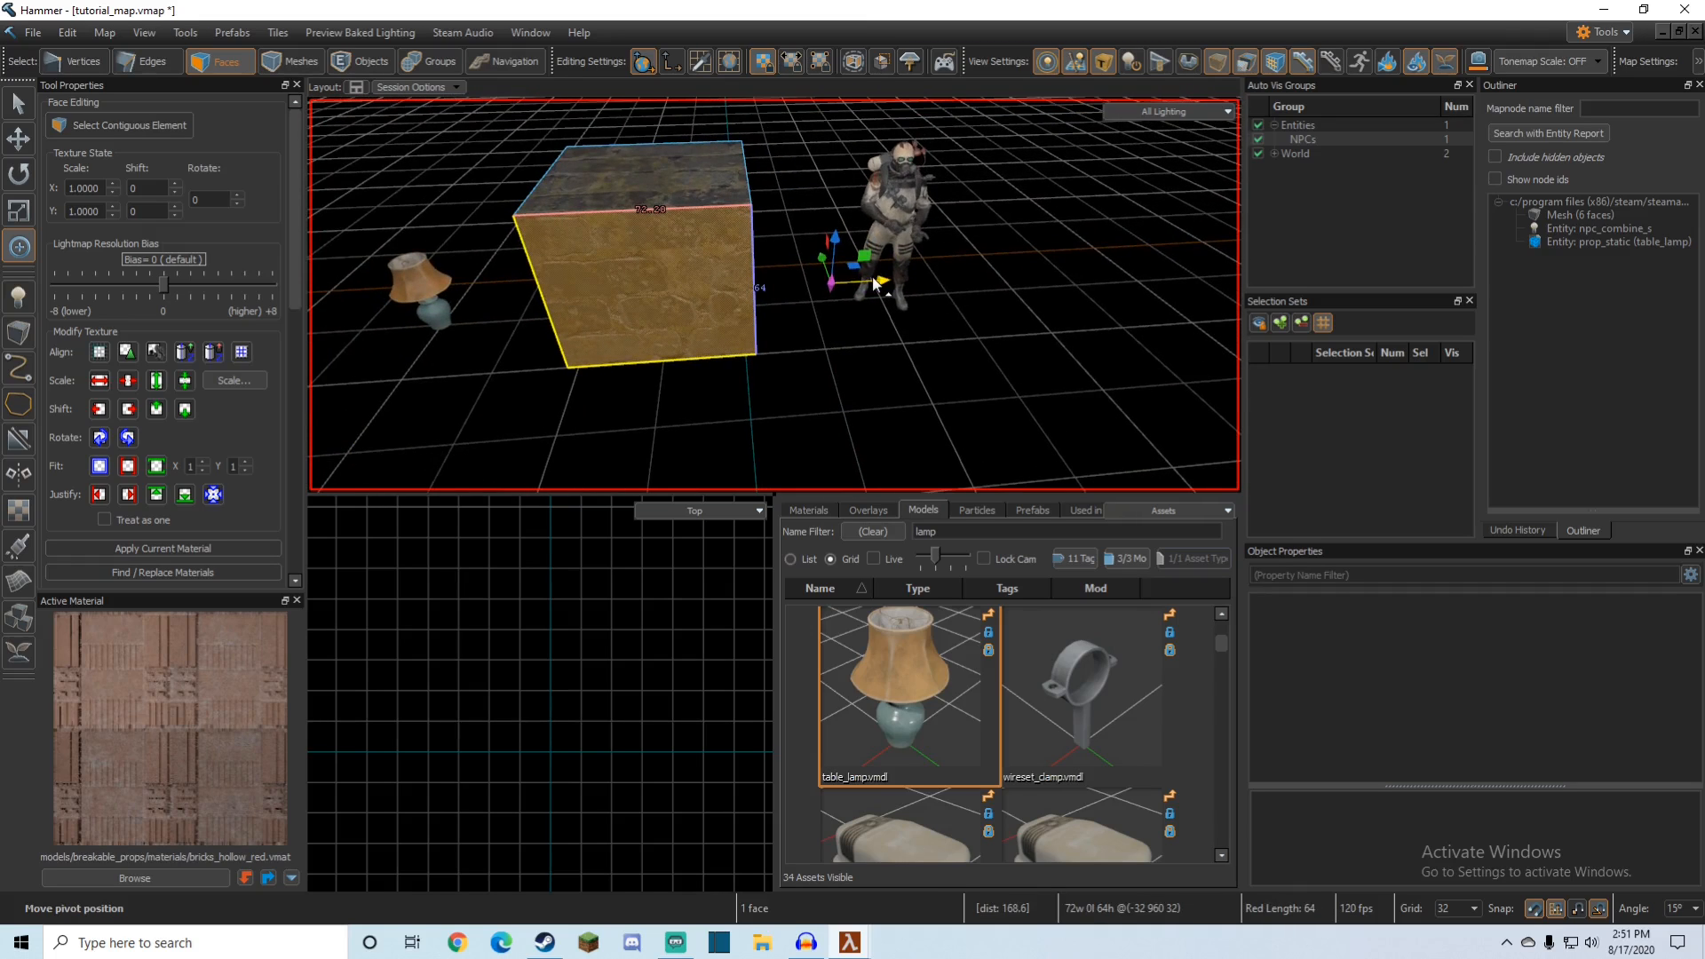
{"action": "key", "text": "e"}
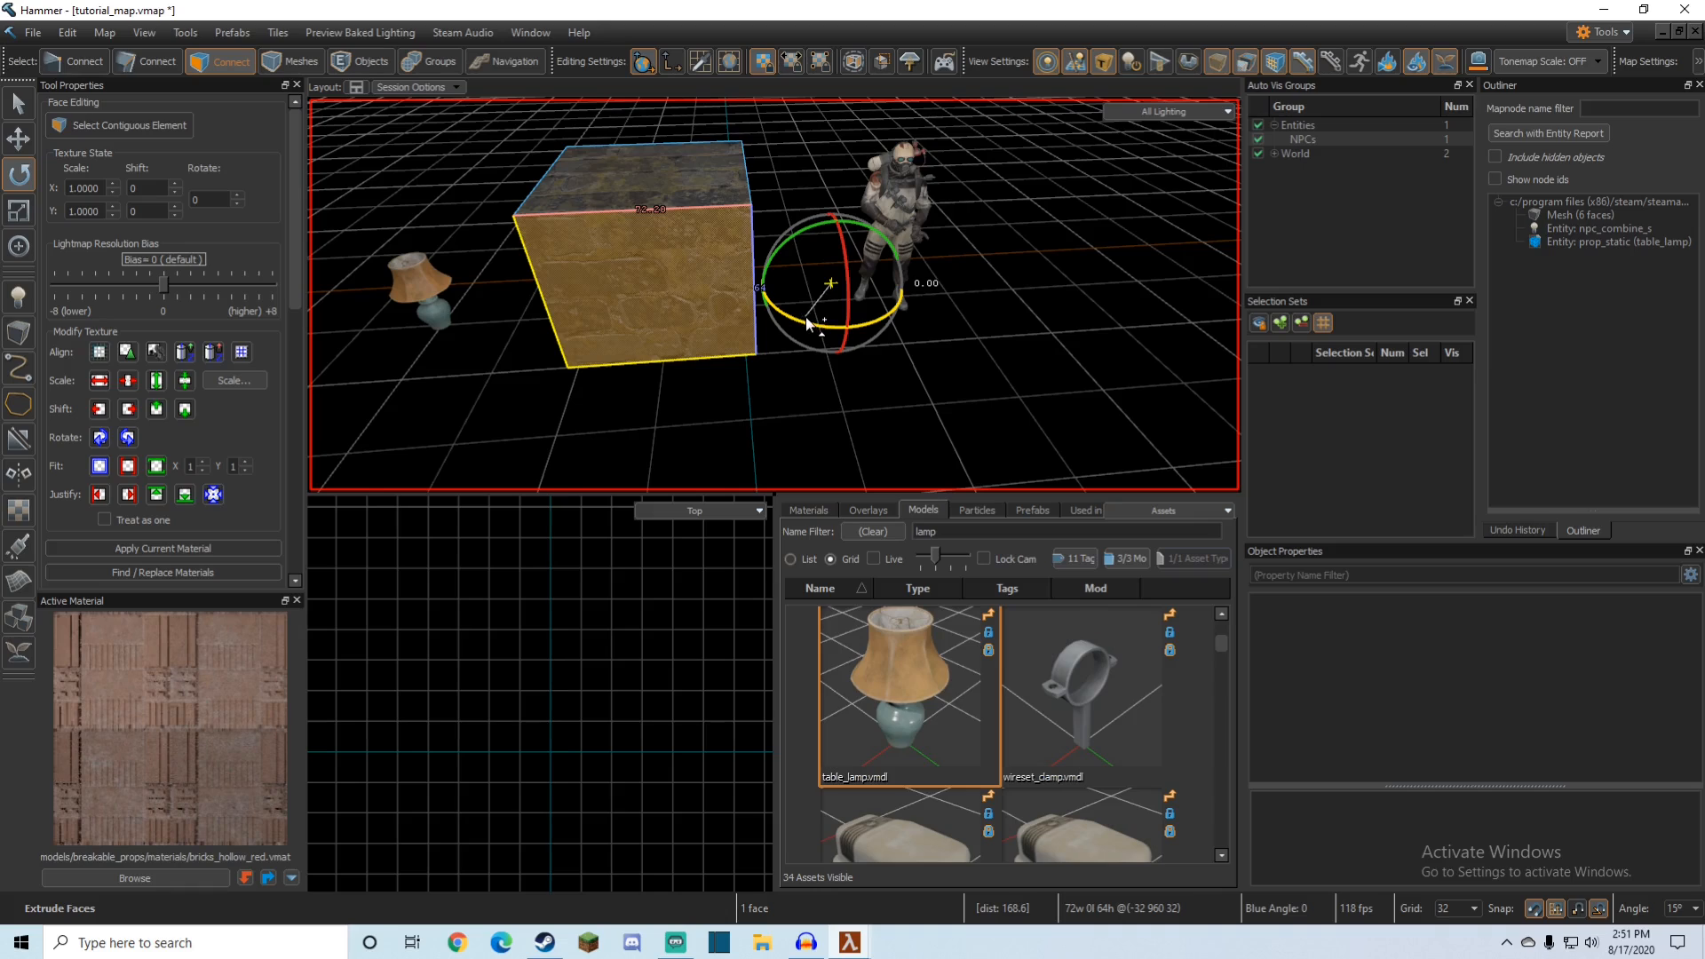
{"action": "left_click_drag", "start_coordinate": [841, 295], "coordinate": [844, 298], "text": "shift"}
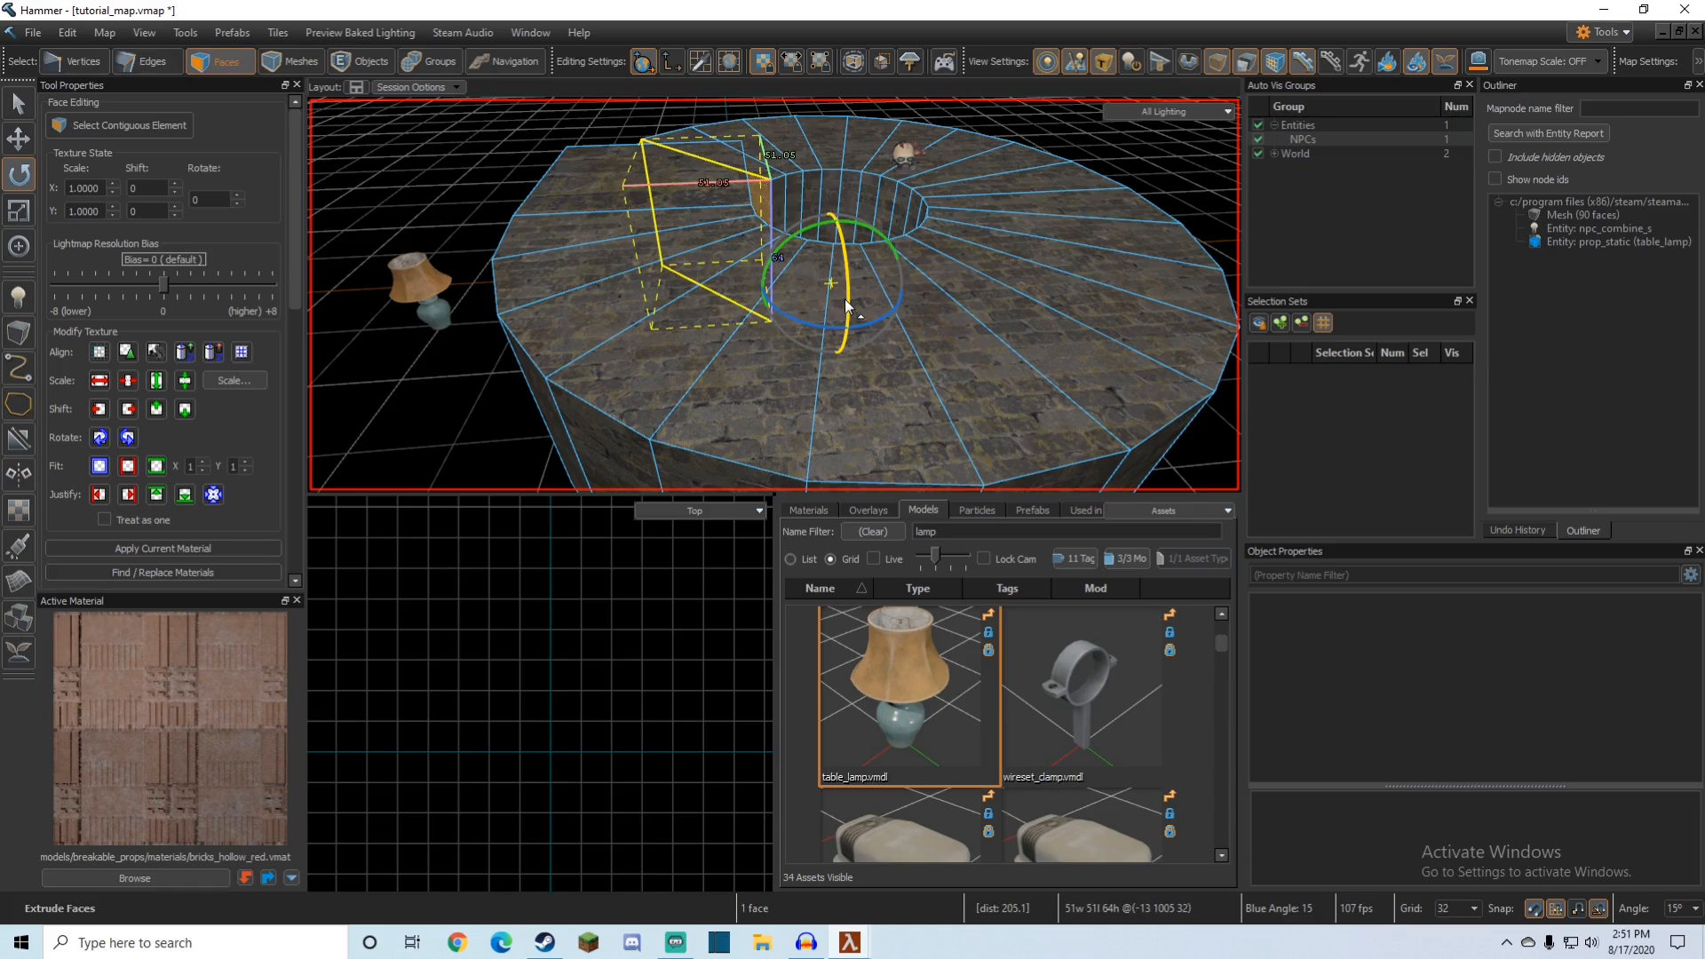
Step: Undo all the rotational face extrusions, back to the plain stone block
{"action": "key", "text": "ctrl+z"}
{"action": "key", "text": "ctrl+z"}
{"action": "key", "text": "ctrl+z"}
{"action": "key", "text": "ctrl+z"}
{"action": "key", "text": "ctrl+z"}
{"action": "key", "text": "ctrl+z"}
{"action": "key", "text": "ctrl+z"}
{"action": "key", "text": "ctrl+z"}
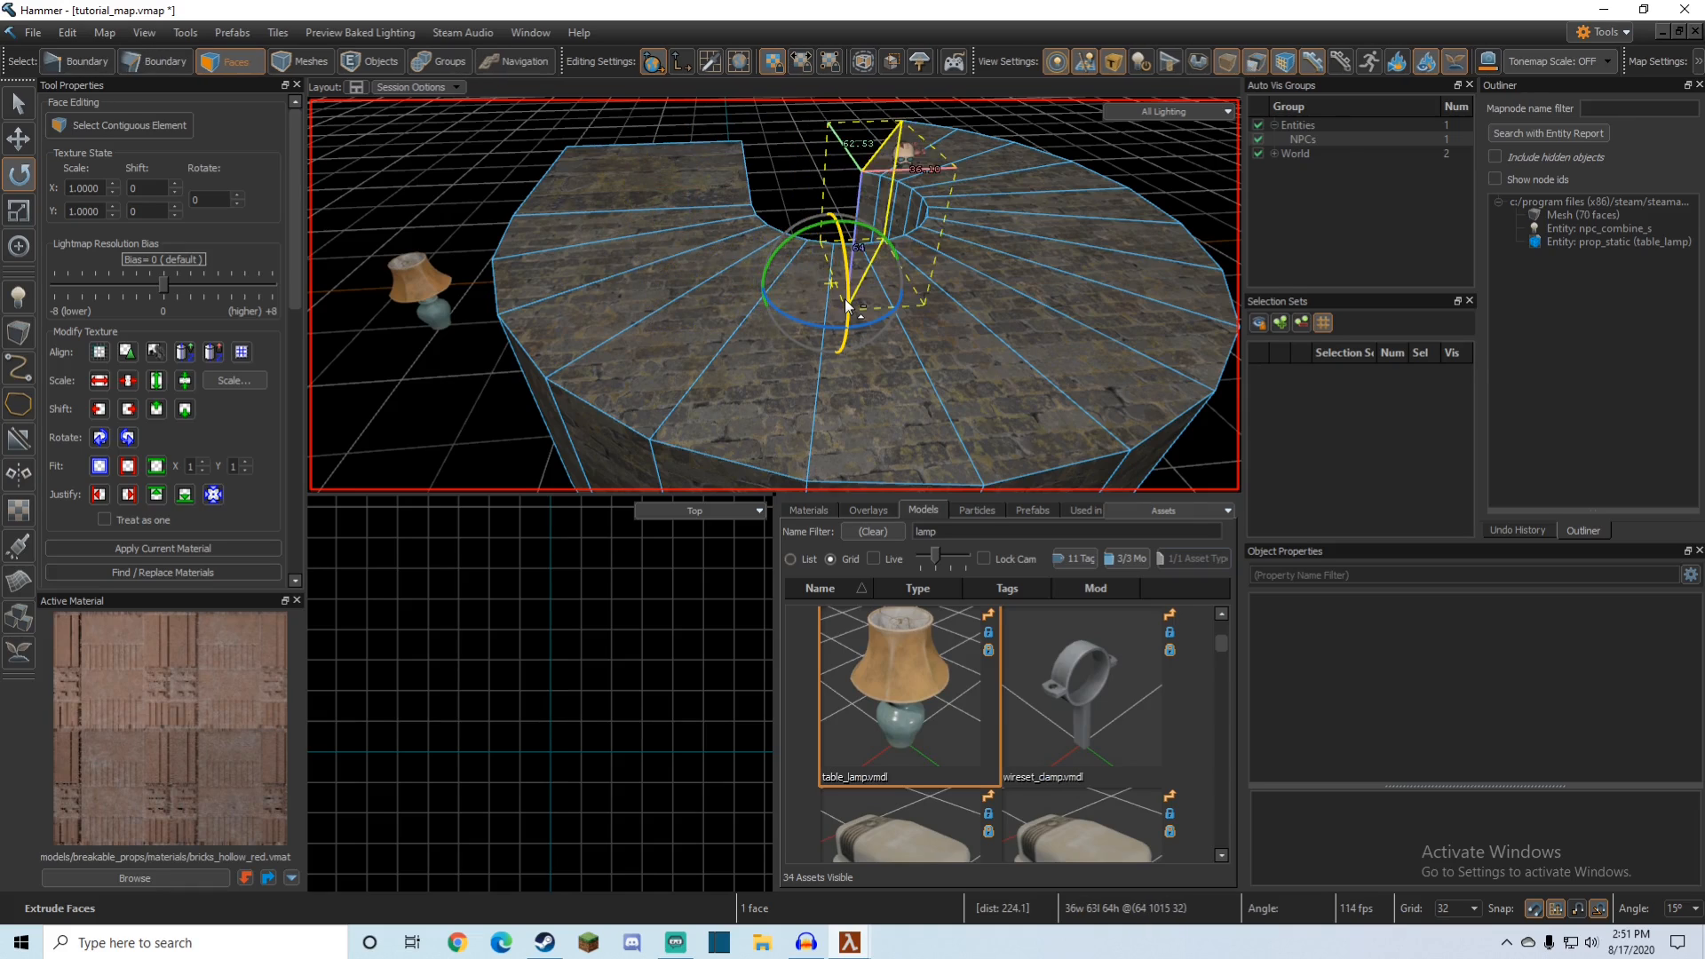
{"action": "key", "text": "ctrl+z"}
{"action": "key", "text": "ctrl+z"}
{"action": "key", "text": "ctrl+z"}
{"action": "key", "text": "ctrl+z"}
{"action": "key", "text": "ctrl+z"}
{"action": "key", "text": "ctrl+z"}
{"action": "key", "text": "ctrl+z"}
{"action": "key", "text": "ctrl+z"}
{"action": "key", "text": "ctrl+z"}
{"action": "key", "text": "ctrl+z"}
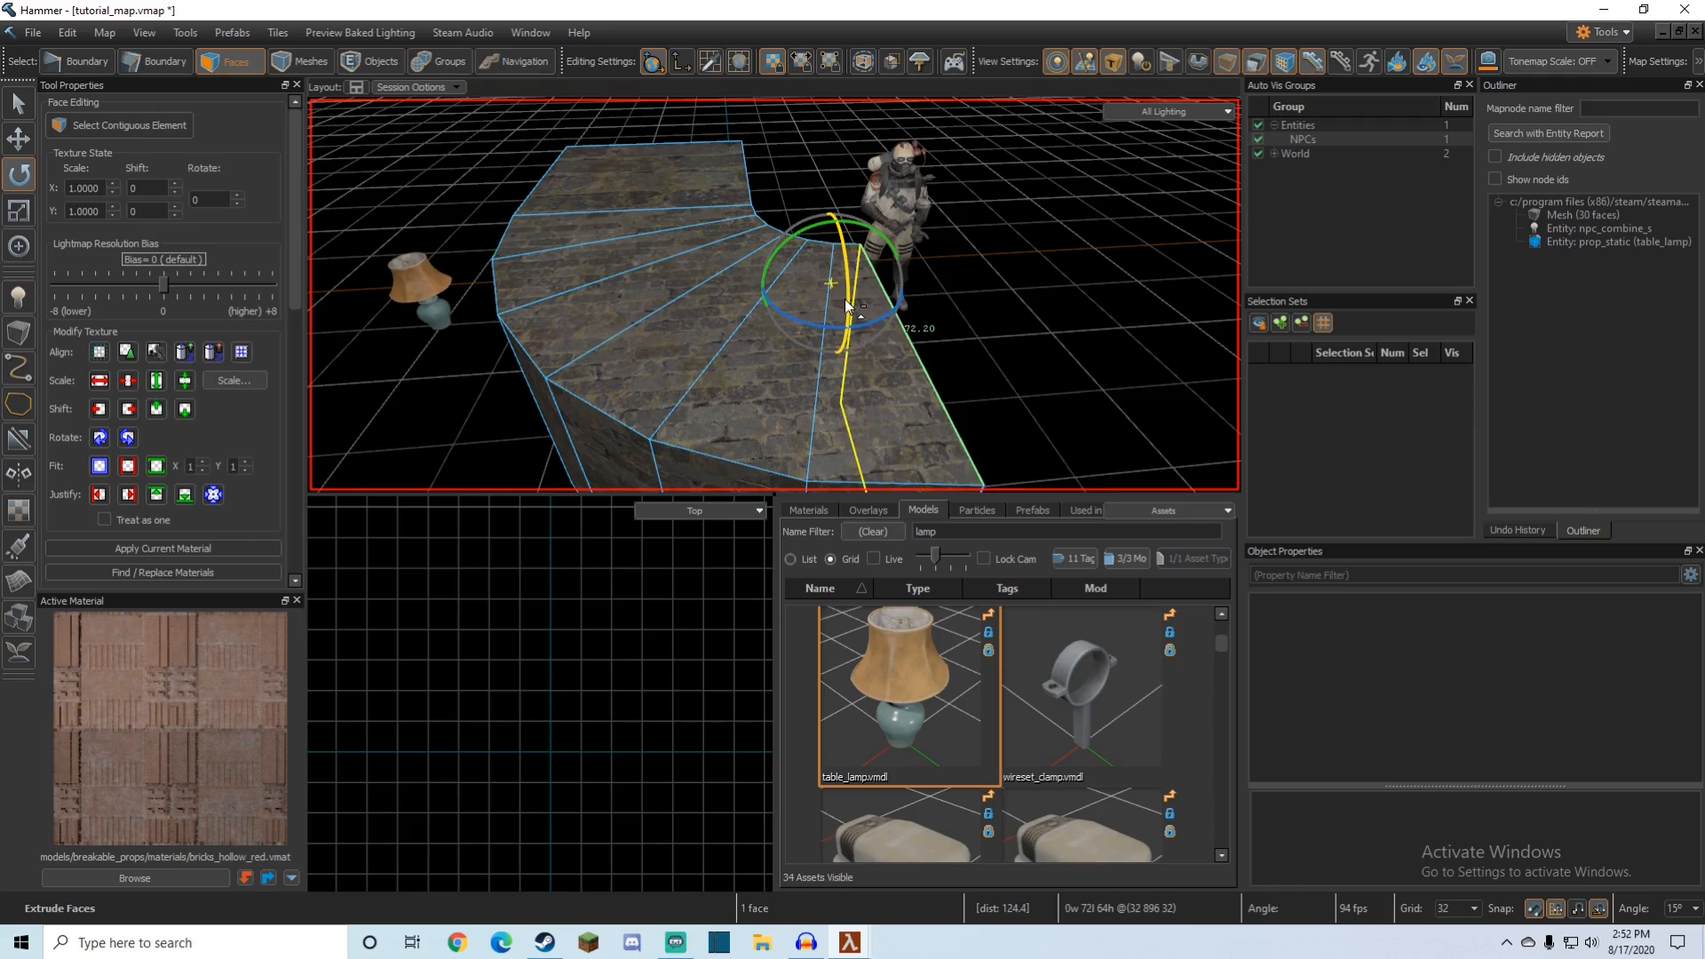
{"action": "key", "text": "ctrl+z"}
{"action": "key", "text": "ctrl+z"}
{"action": "key", "text": "ctrl+z"}
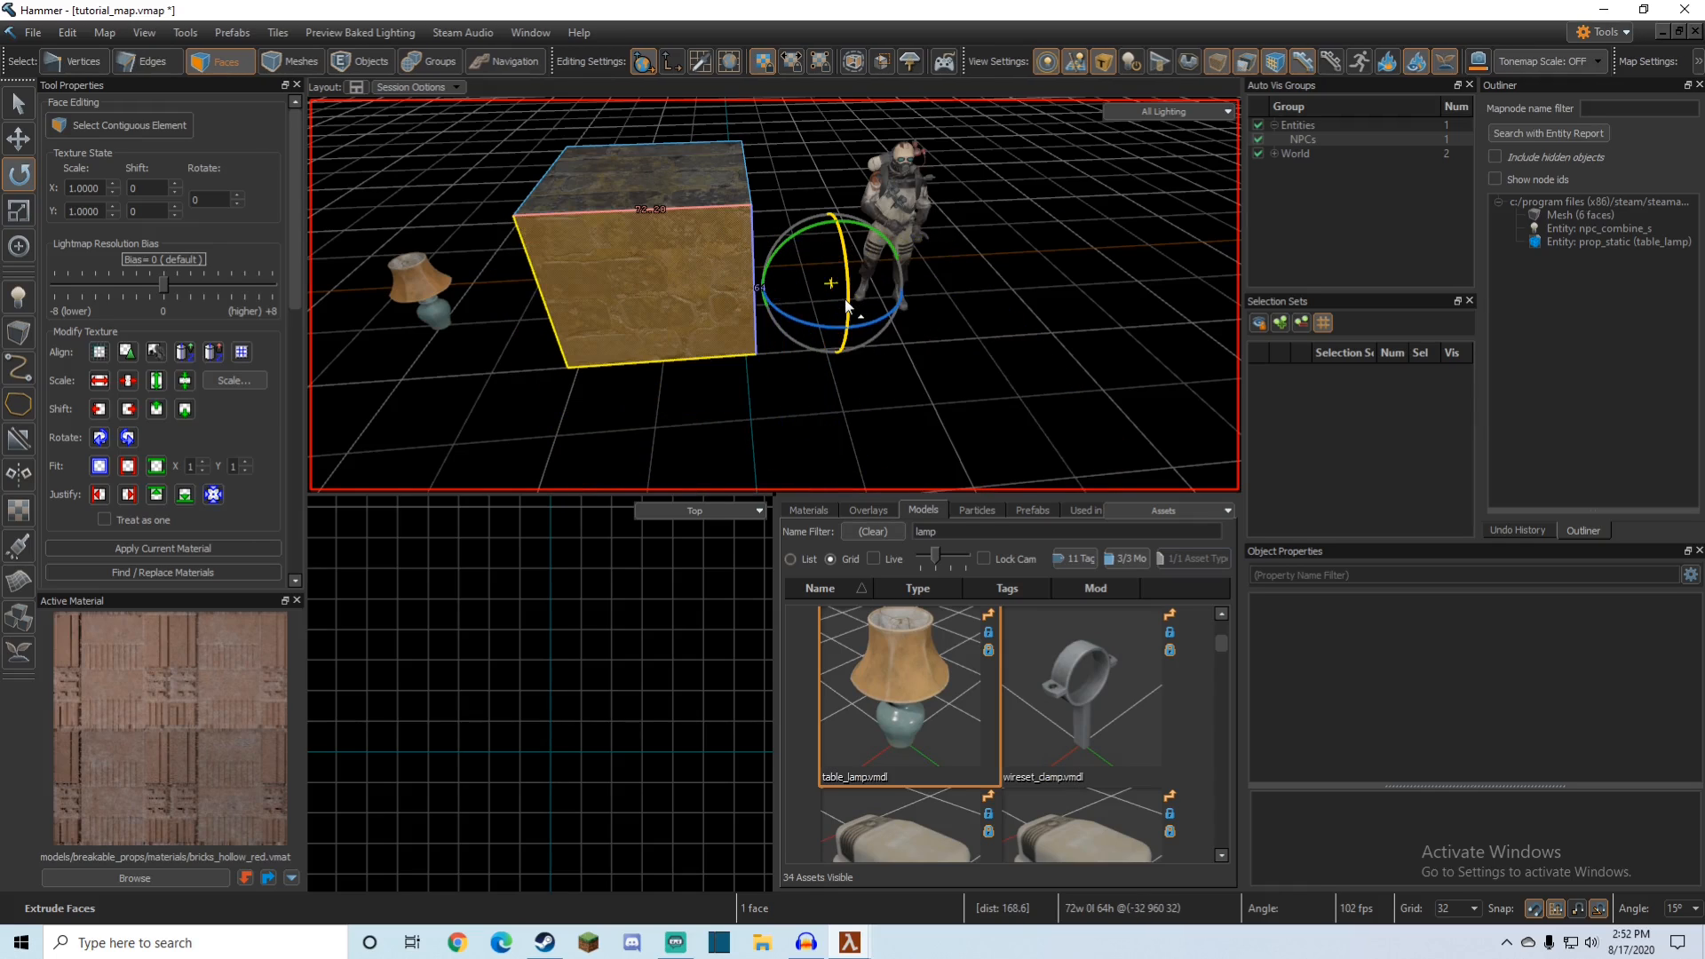
Step: Return to object selection mode and clear the selection
{"action": "left_click", "coordinate": [808, 126]}
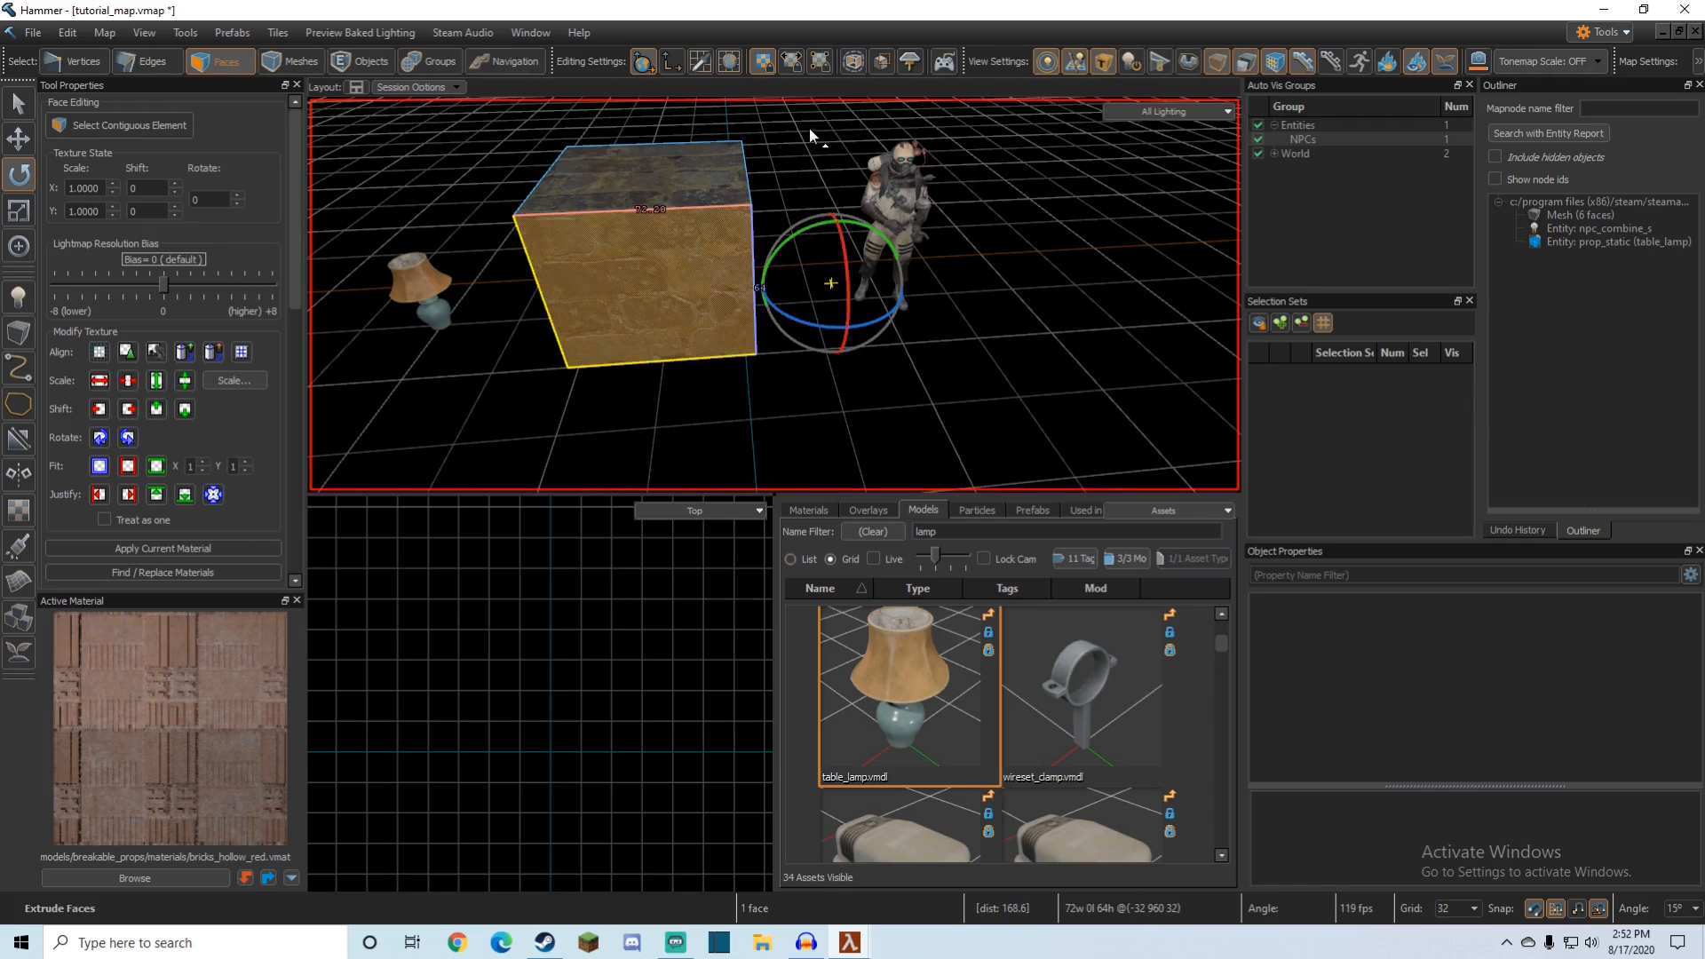
{"action": "left_click", "coordinate": [665, 206]}
{"action": "key", "text": "5"}
{"action": "key", "text": "Escape"}
{"action": "right_click_drag", "start_coordinate": [633, 295], "coordinate": [560, 295]}
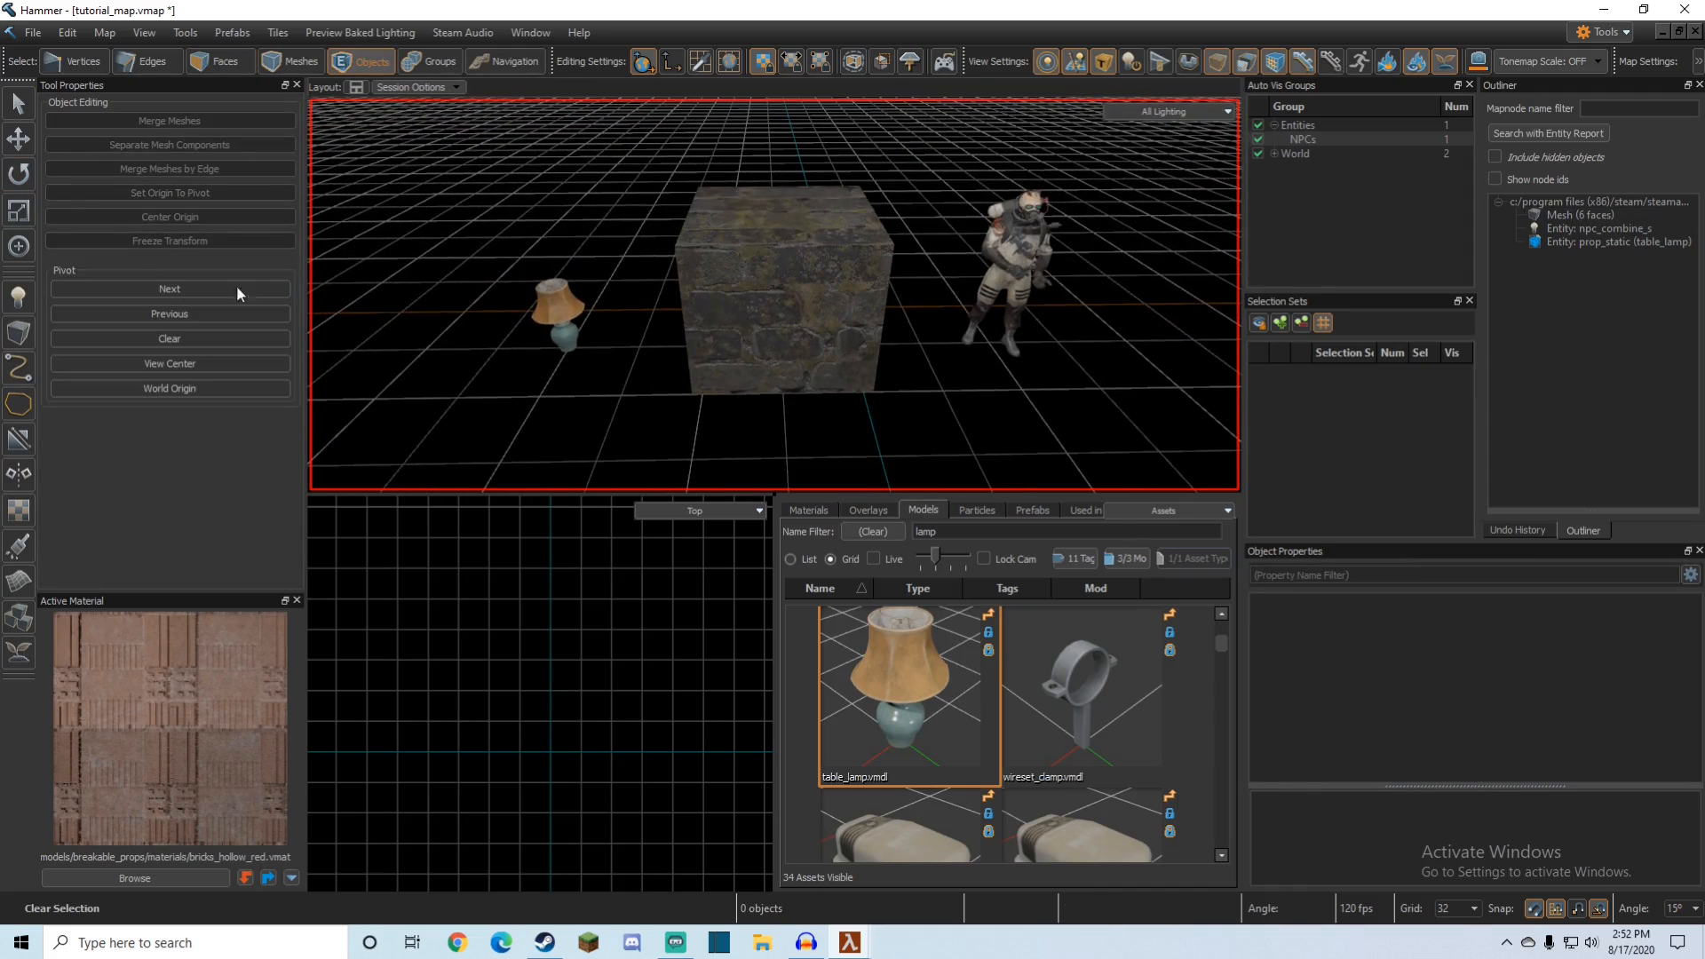
Step: Place an info_player_start entity beside the table lamp with the Entity tool, view it, and delete it
{"action": "left_click", "coordinate": [18, 296]}
{"action": "right_click_drag", "start_coordinate": [817, 293], "coordinate": [763, 289]}
{"action": "left_click", "coordinate": [558, 263]}
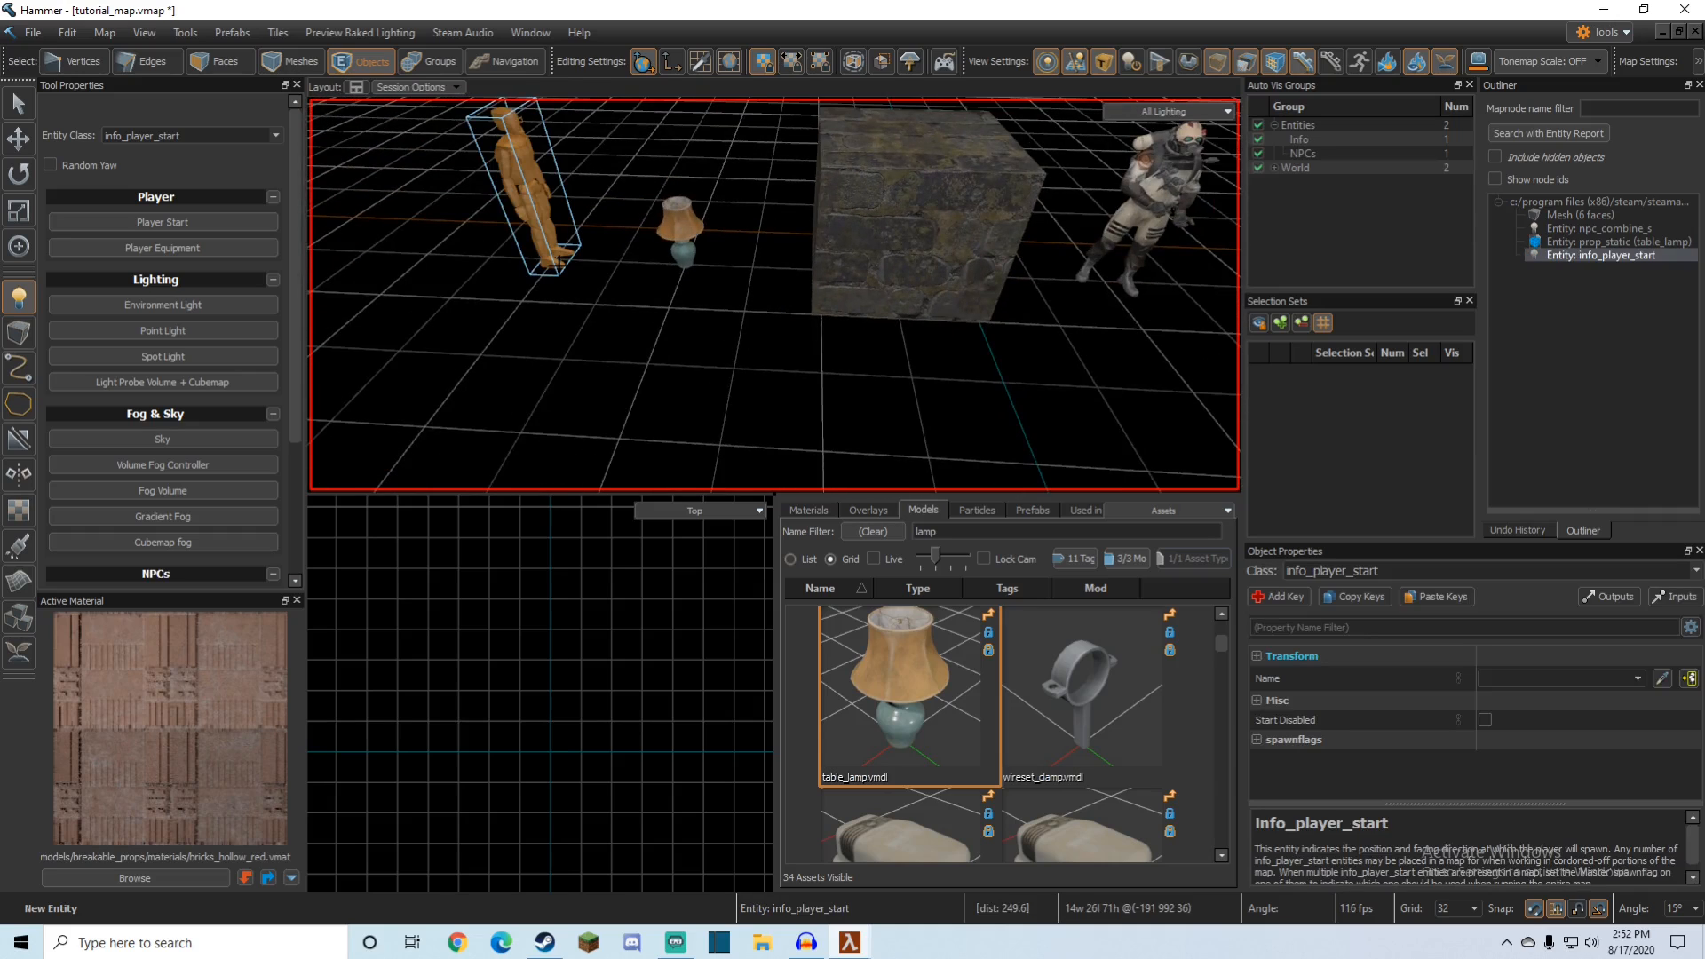
{"action": "right_click_drag", "start_coordinate": [561, 264], "coordinate": [774, 294]}
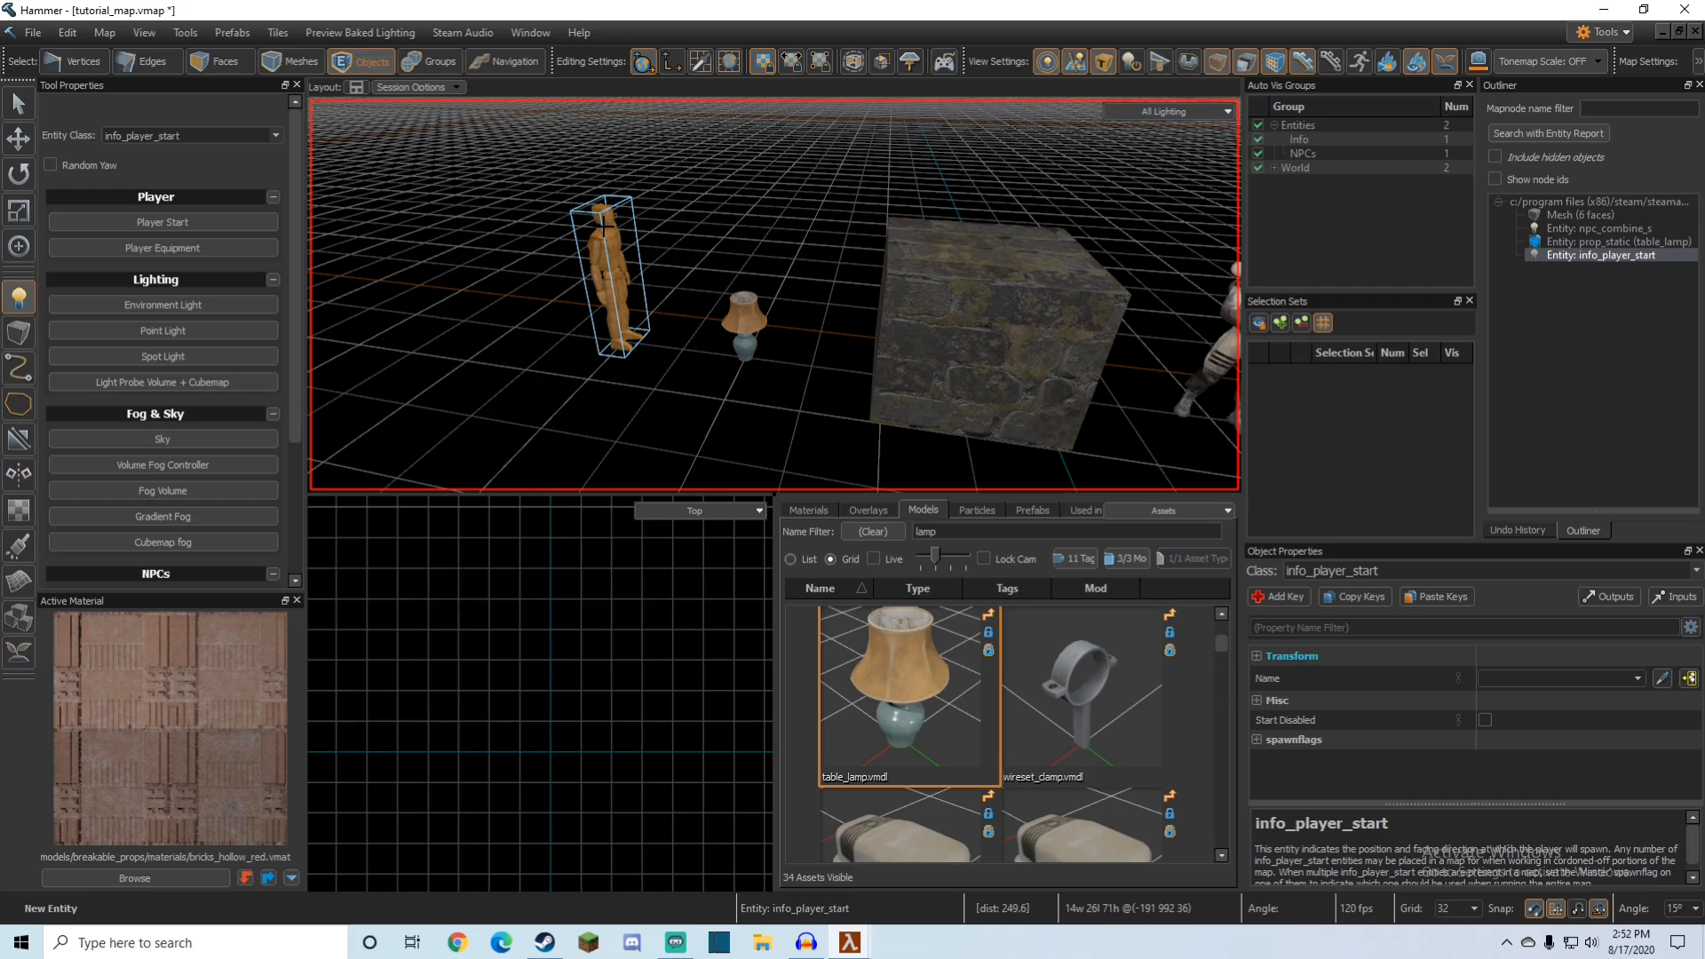
{"action": "key", "text": "Delete"}
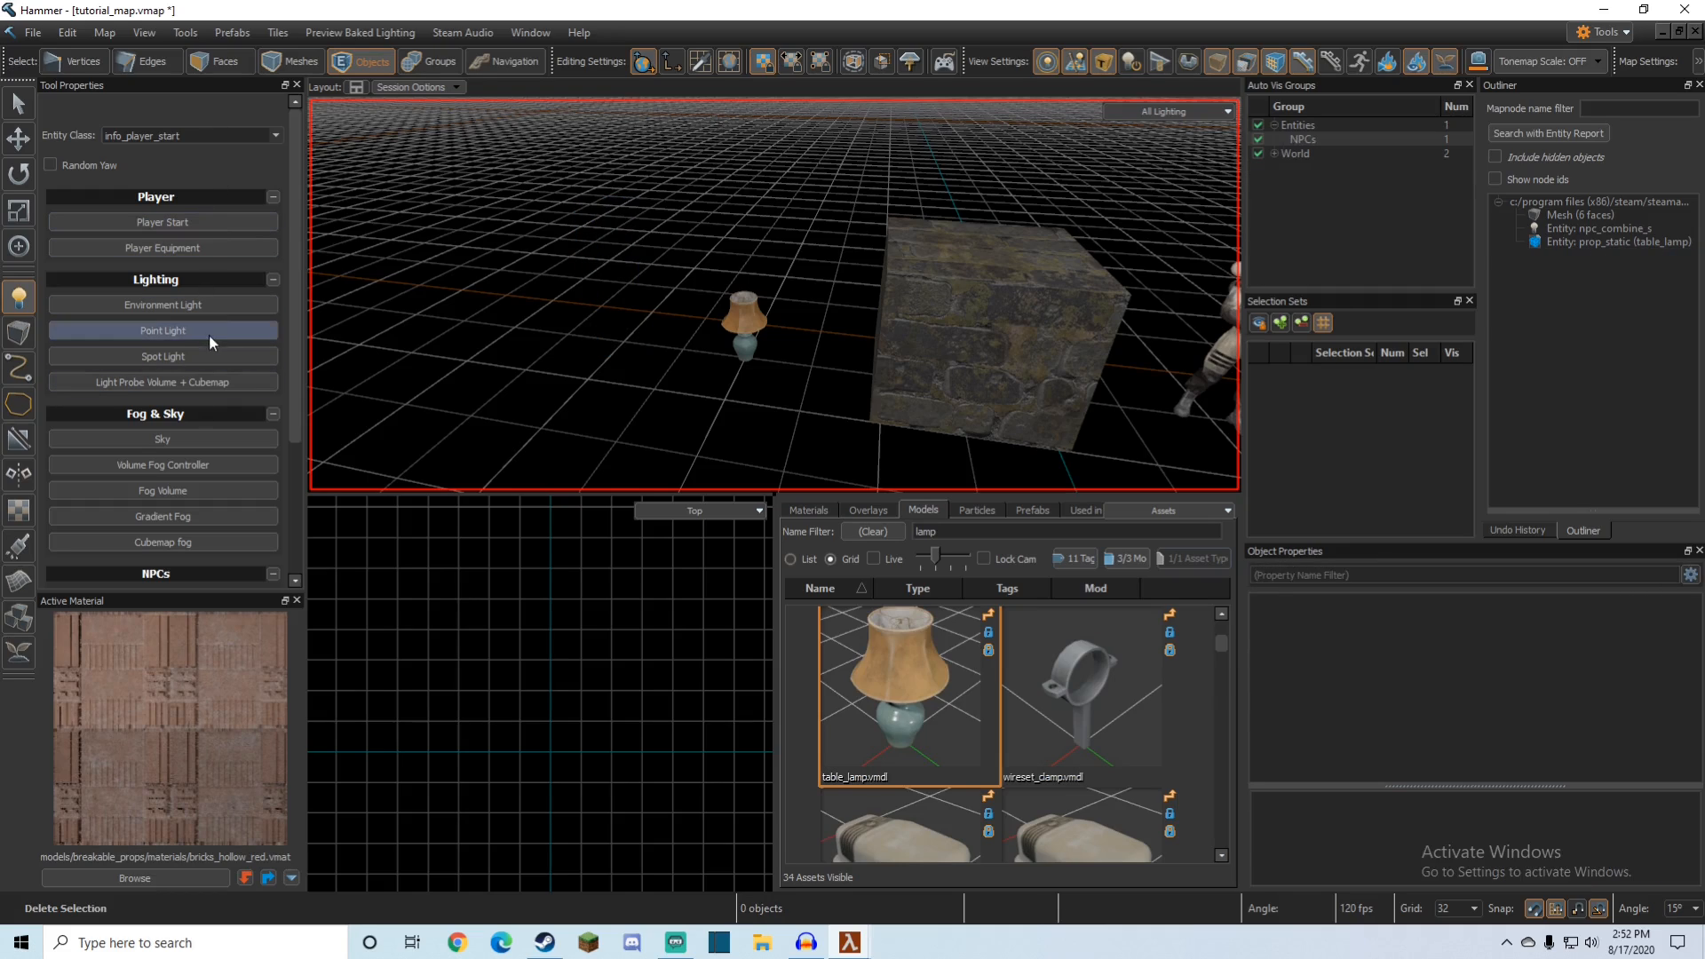
Step: Try placing a player equipment entity beside the table lamp, and undo the placement
{"action": "left_click", "coordinate": [185, 247]}
{"action": "left_click", "coordinate": [623, 340]}
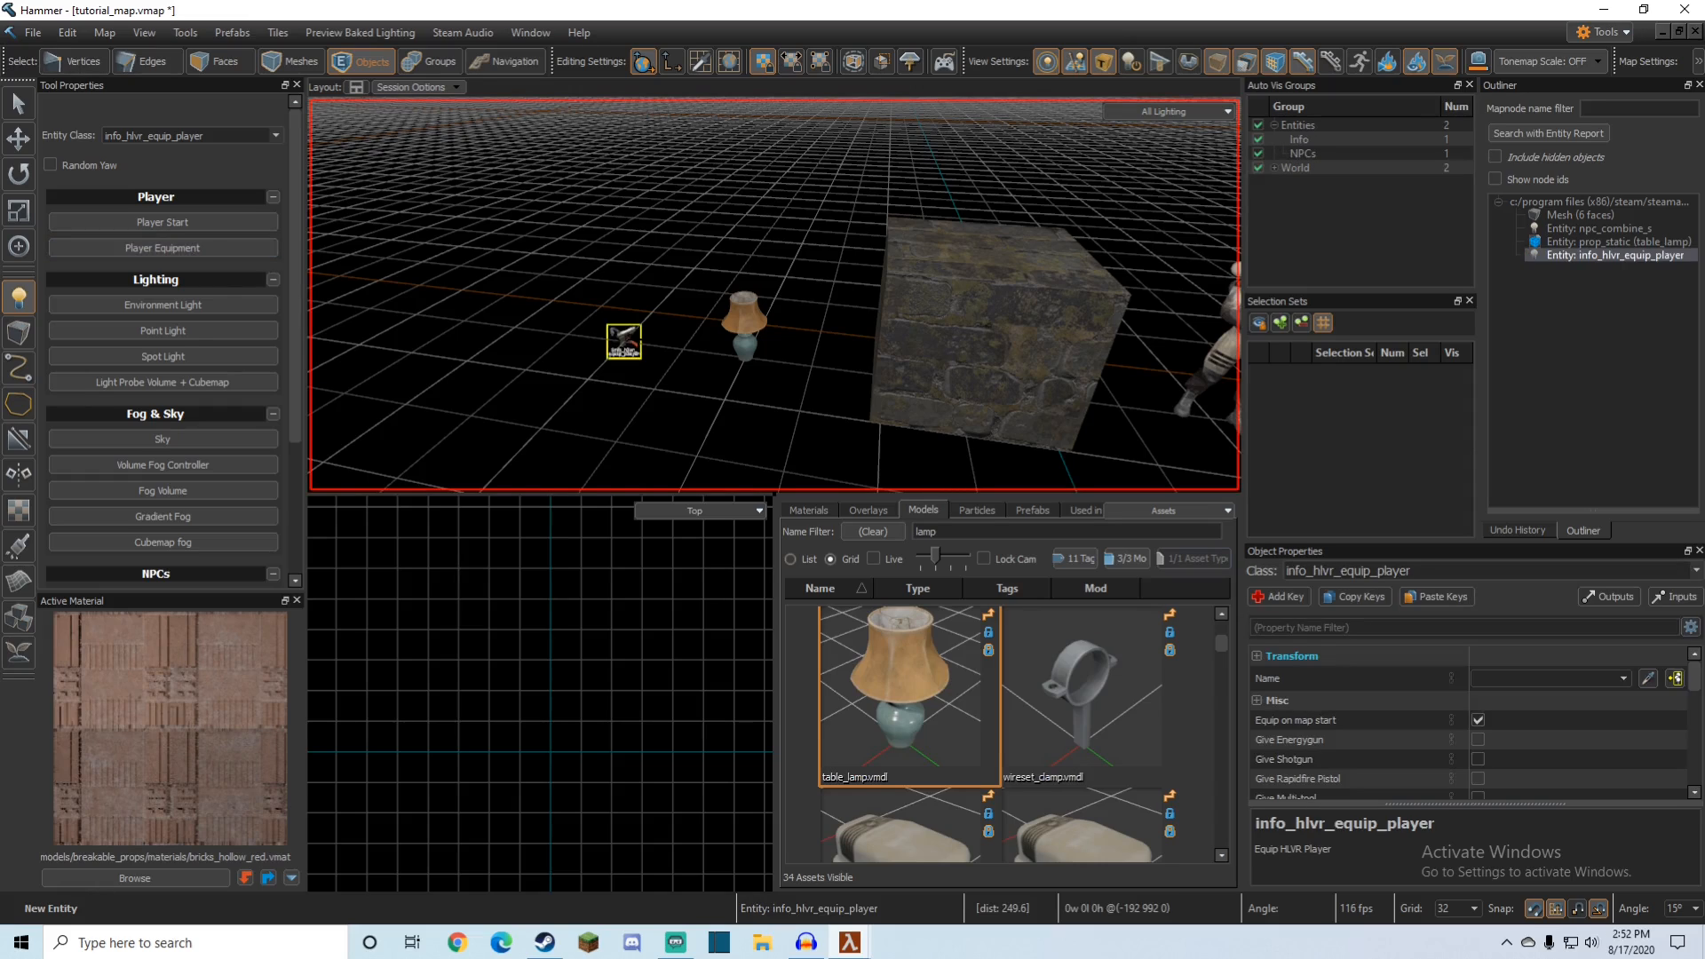
{"action": "key", "text": "ctrl+z"}
Step: Try placing an environment light and a sky entity near the table lamp, undoing each placement
{"action": "left_click", "coordinate": [208, 306]}
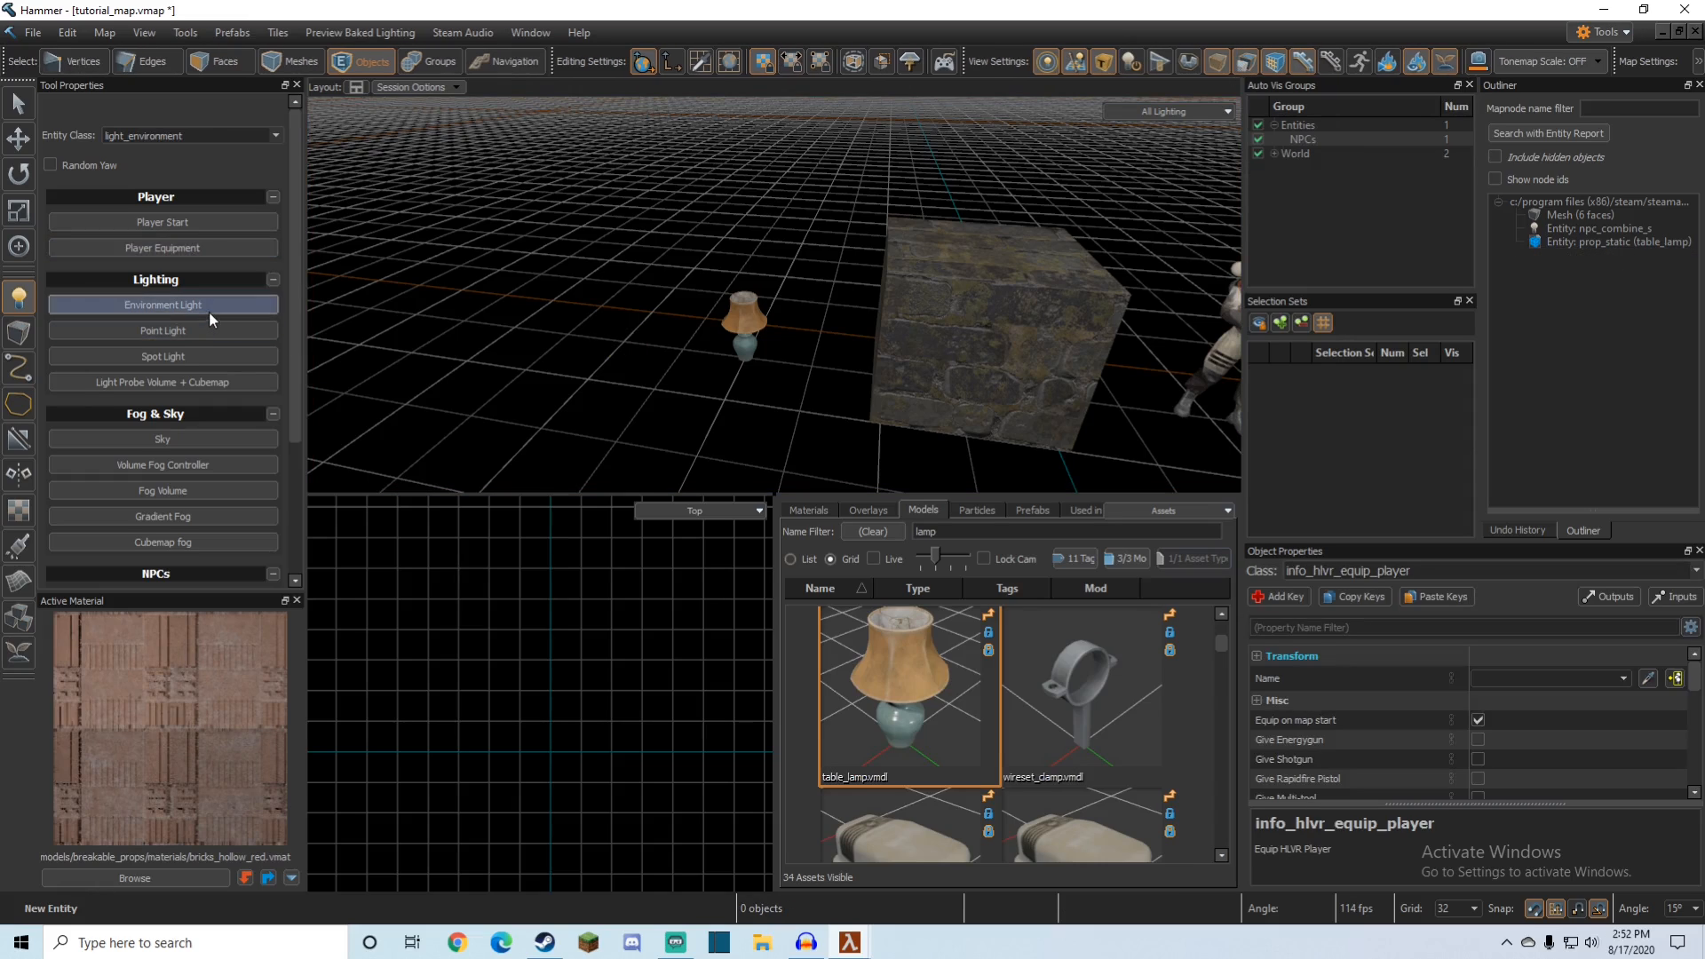
{"action": "left_click", "coordinate": [624, 311]}
{"action": "key", "text": "ctrl+z"}
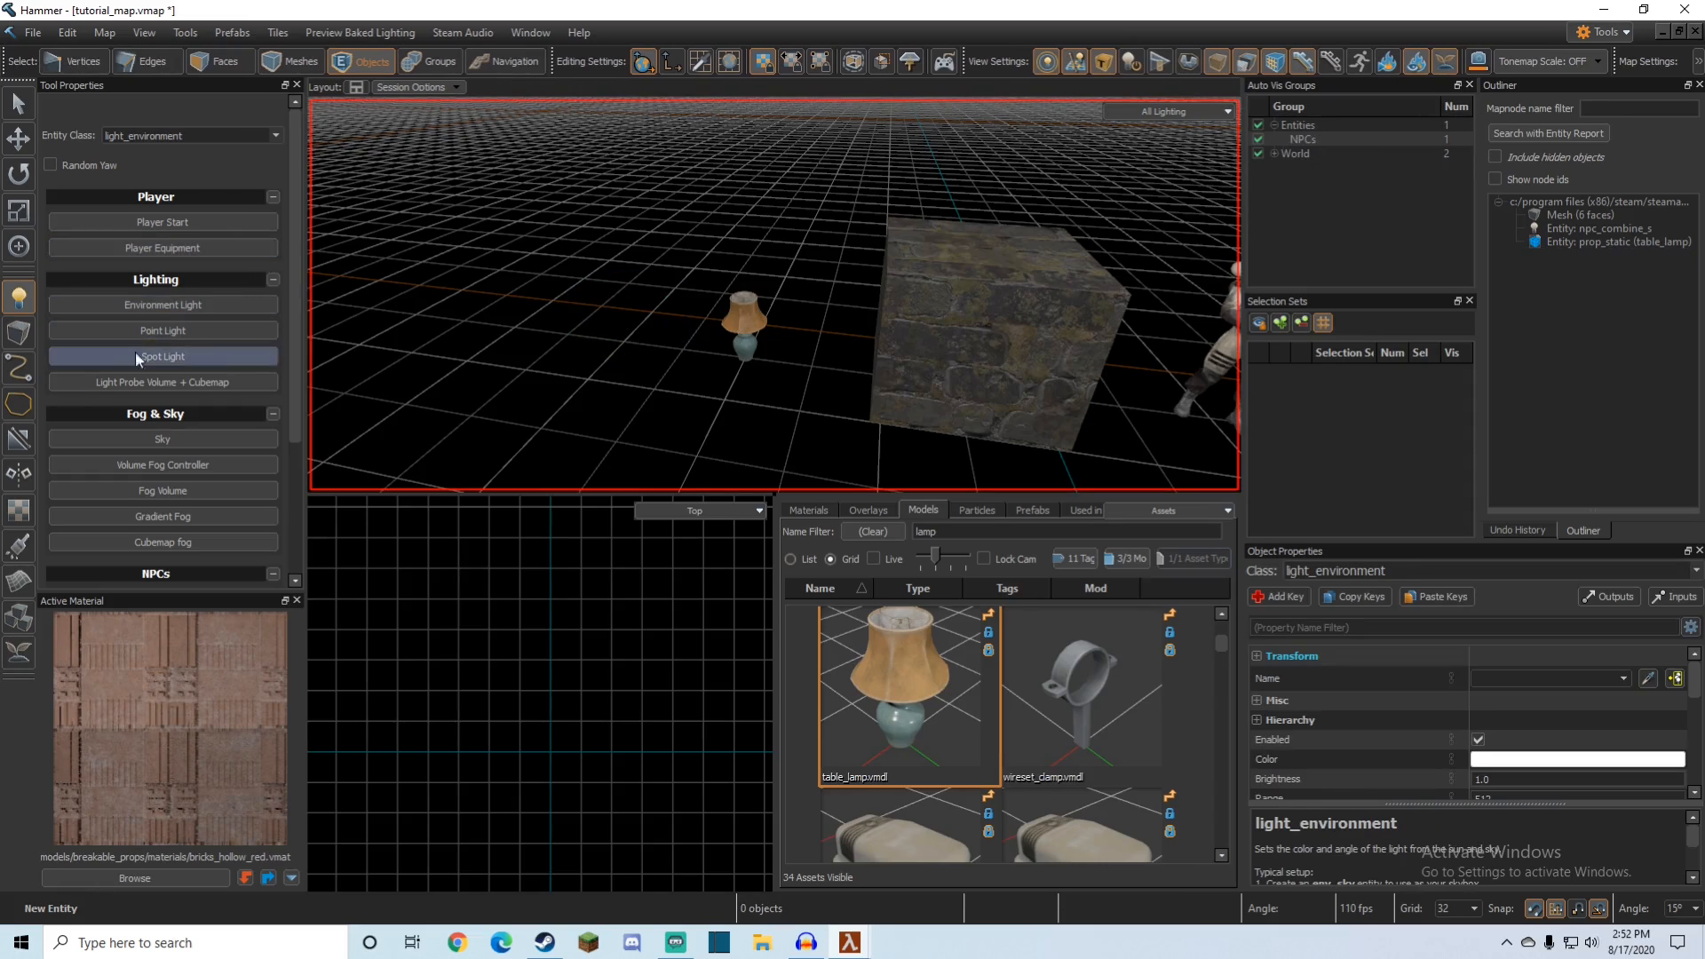
{"action": "left_click", "coordinate": [160, 437]}
{"action": "left_click", "coordinate": [589, 375]}
{"action": "key", "text": "ctrl+z"}
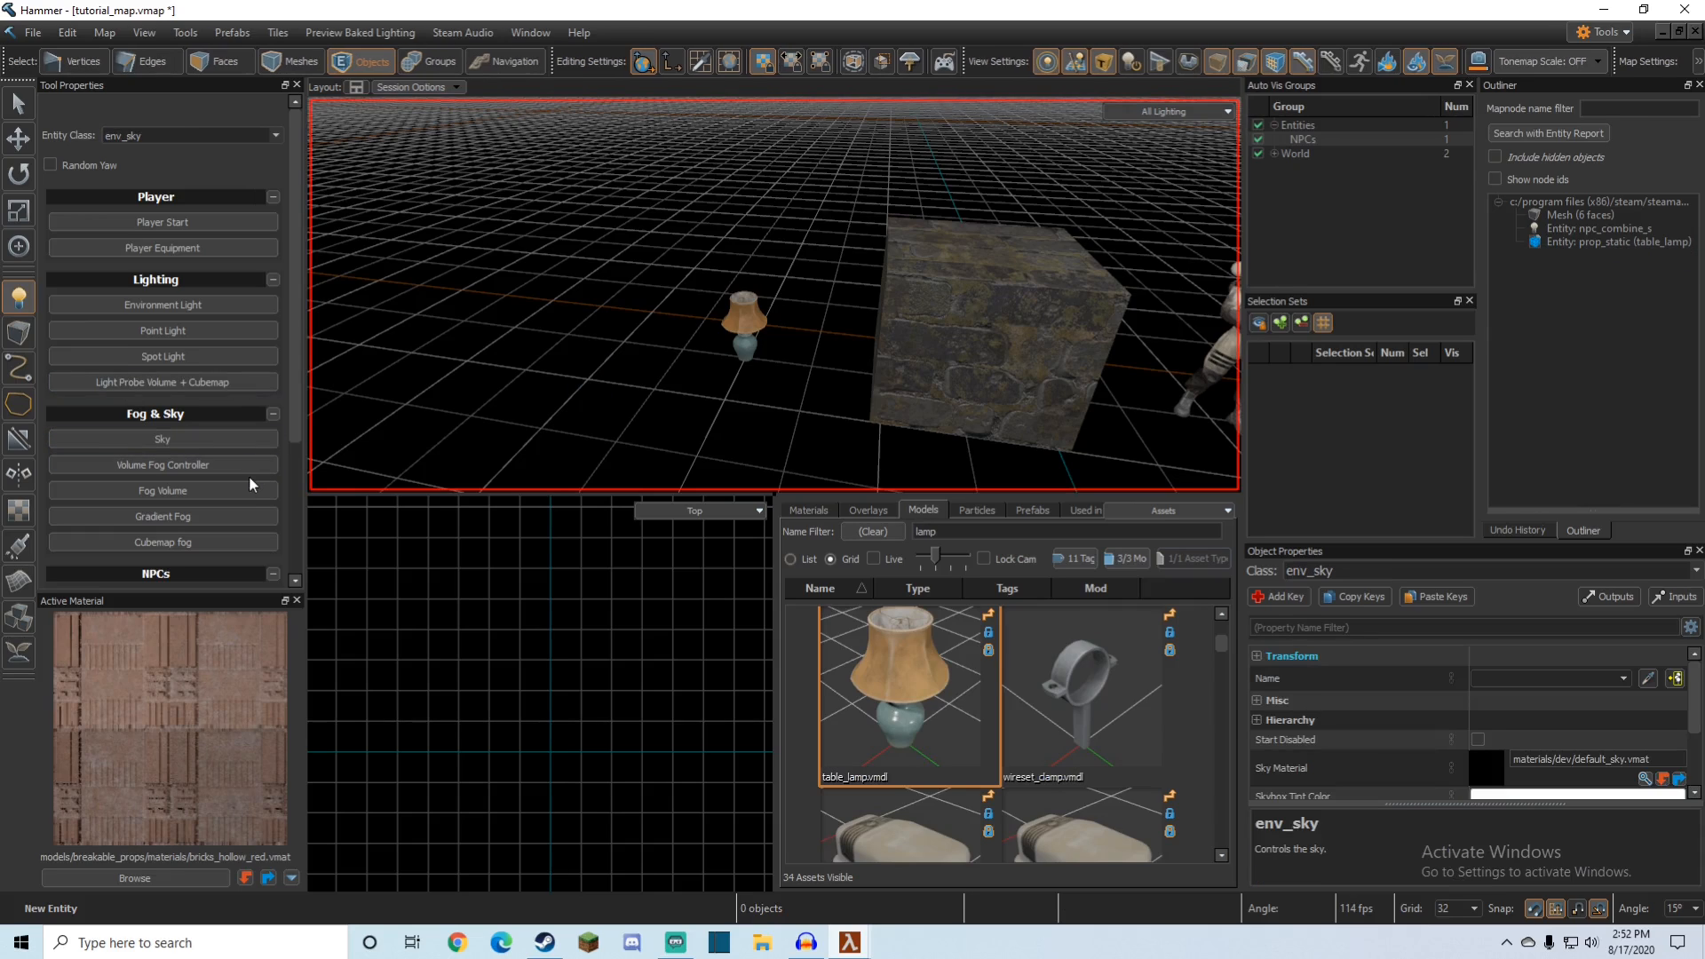
Step: Try placing a headcrab NPC beside the table lamp, and undo the placement
{"action": "scroll", "coordinate": [209, 514], "scroll_direction": "down", "scroll_amount": 2}
{"action": "left_click", "coordinate": [177, 491]}
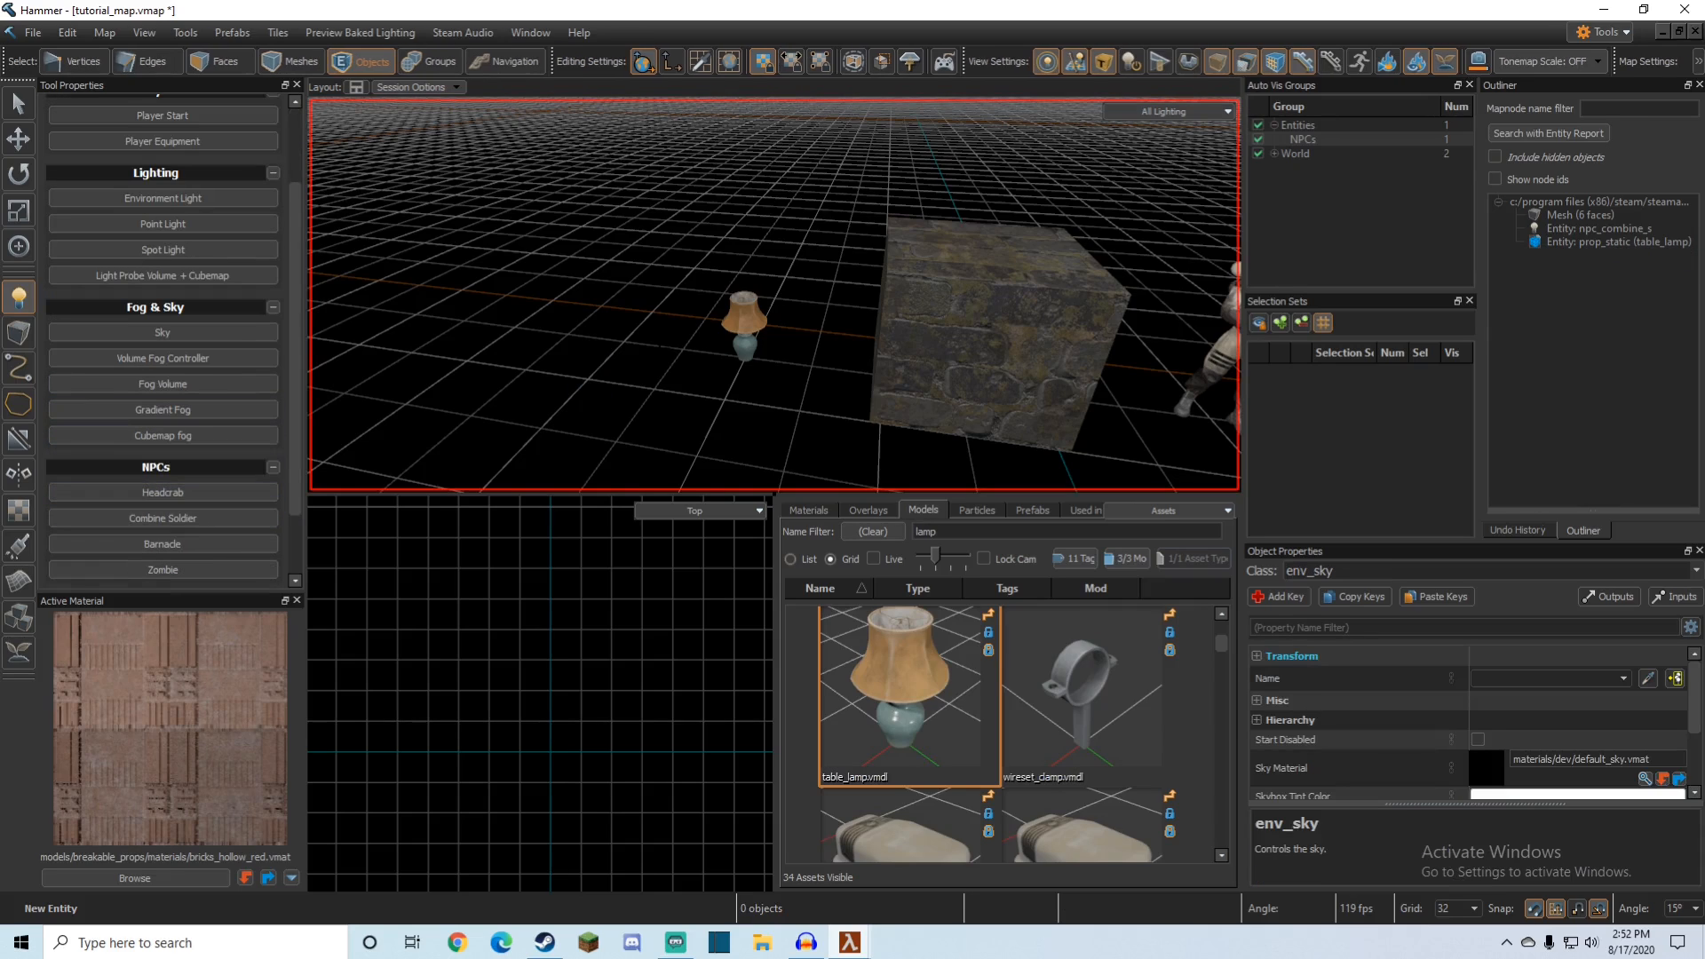
{"action": "left_click", "coordinate": [686, 348]}
{"action": "key", "text": "ctrl+z"}
{"action": "scroll", "coordinate": [199, 391], "scroll_direction": "up", "scroll_amount": 3}
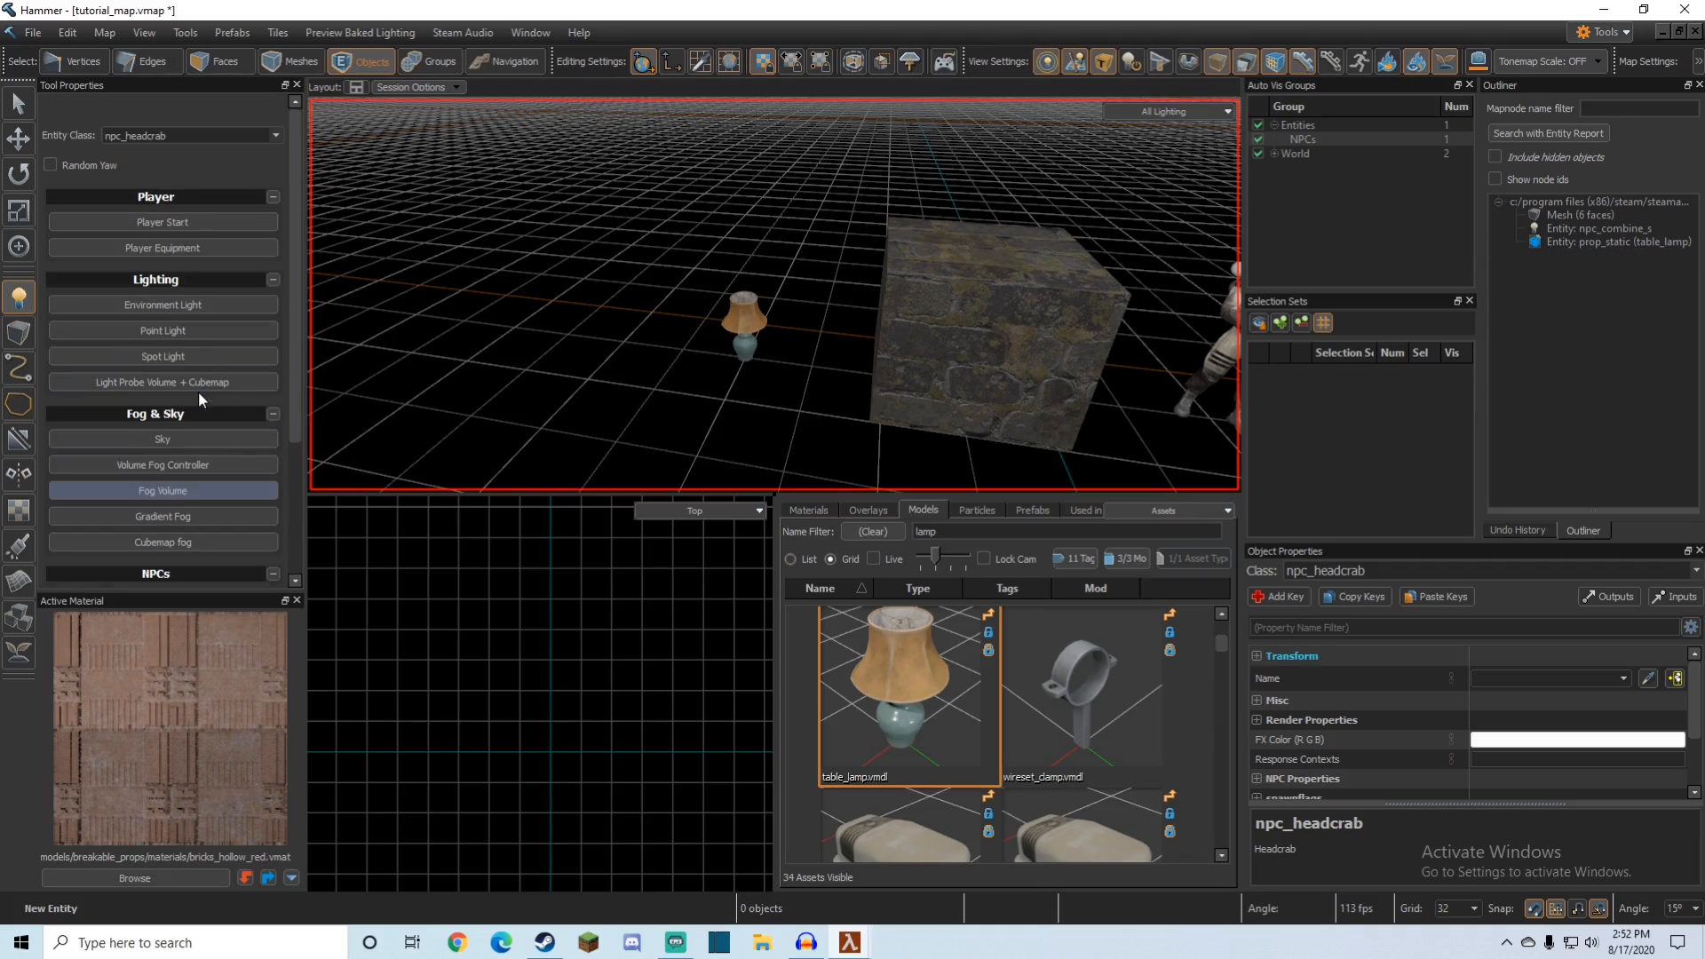
Step: Set the entity class to logic_auto and place the entity on the grid beside the table lamp
{"action": "double_click", "coordinate": [193, 133]}
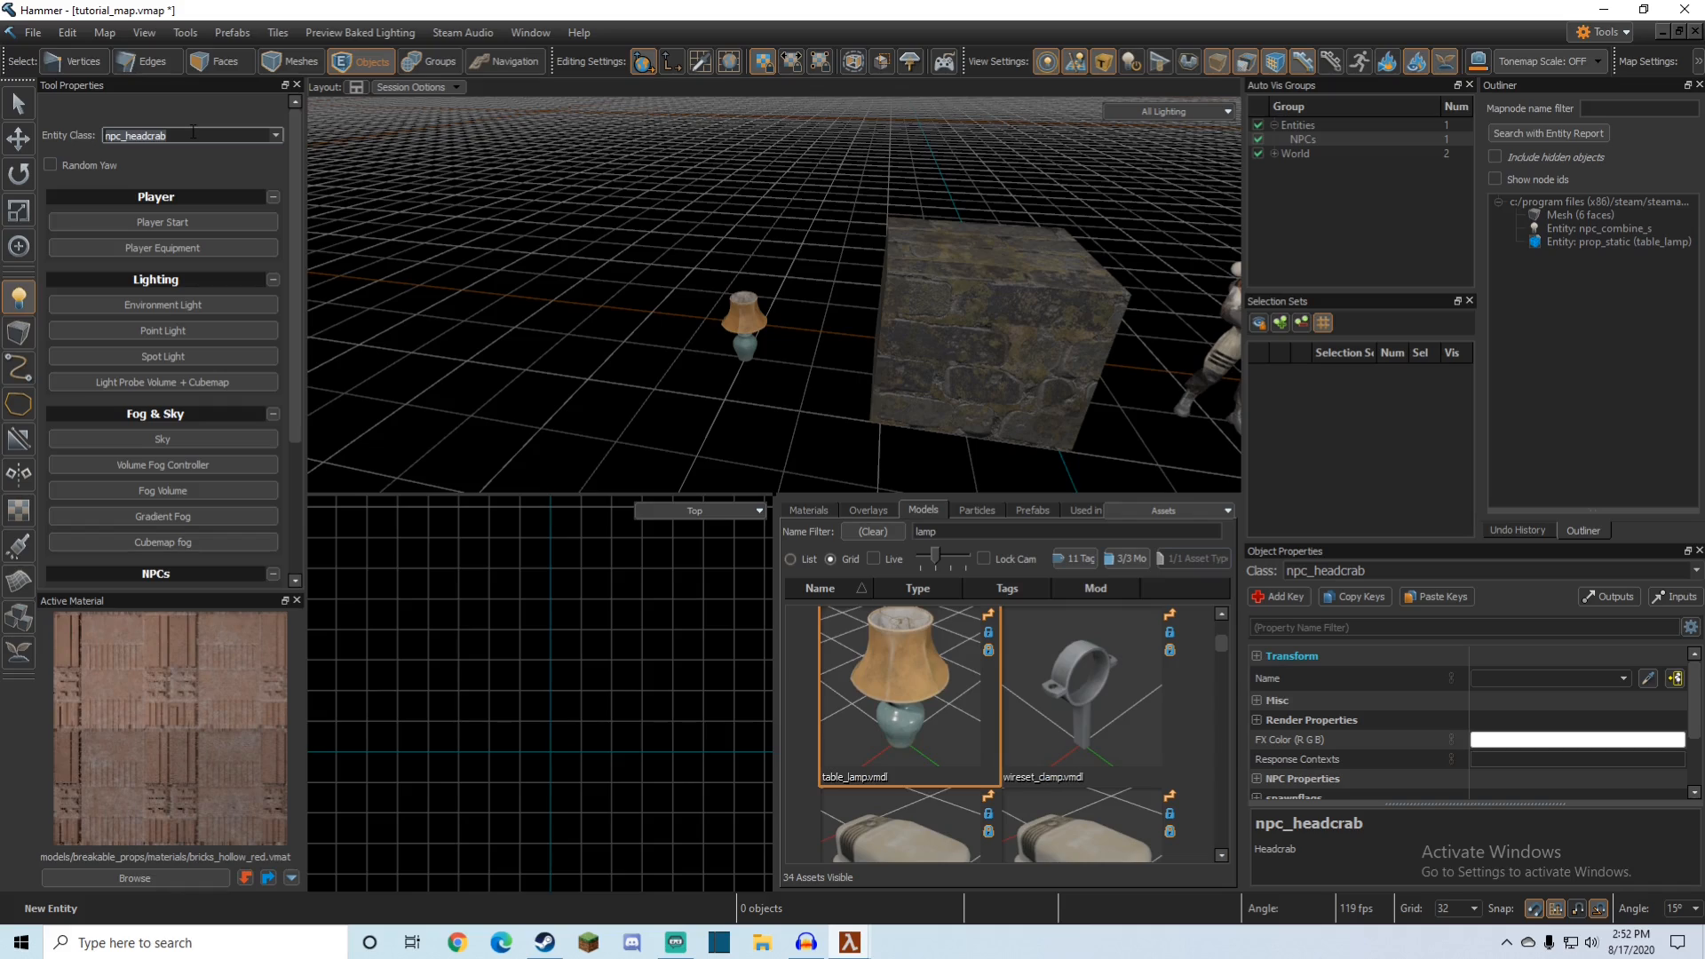
{"action": "type", "text": "logic"}
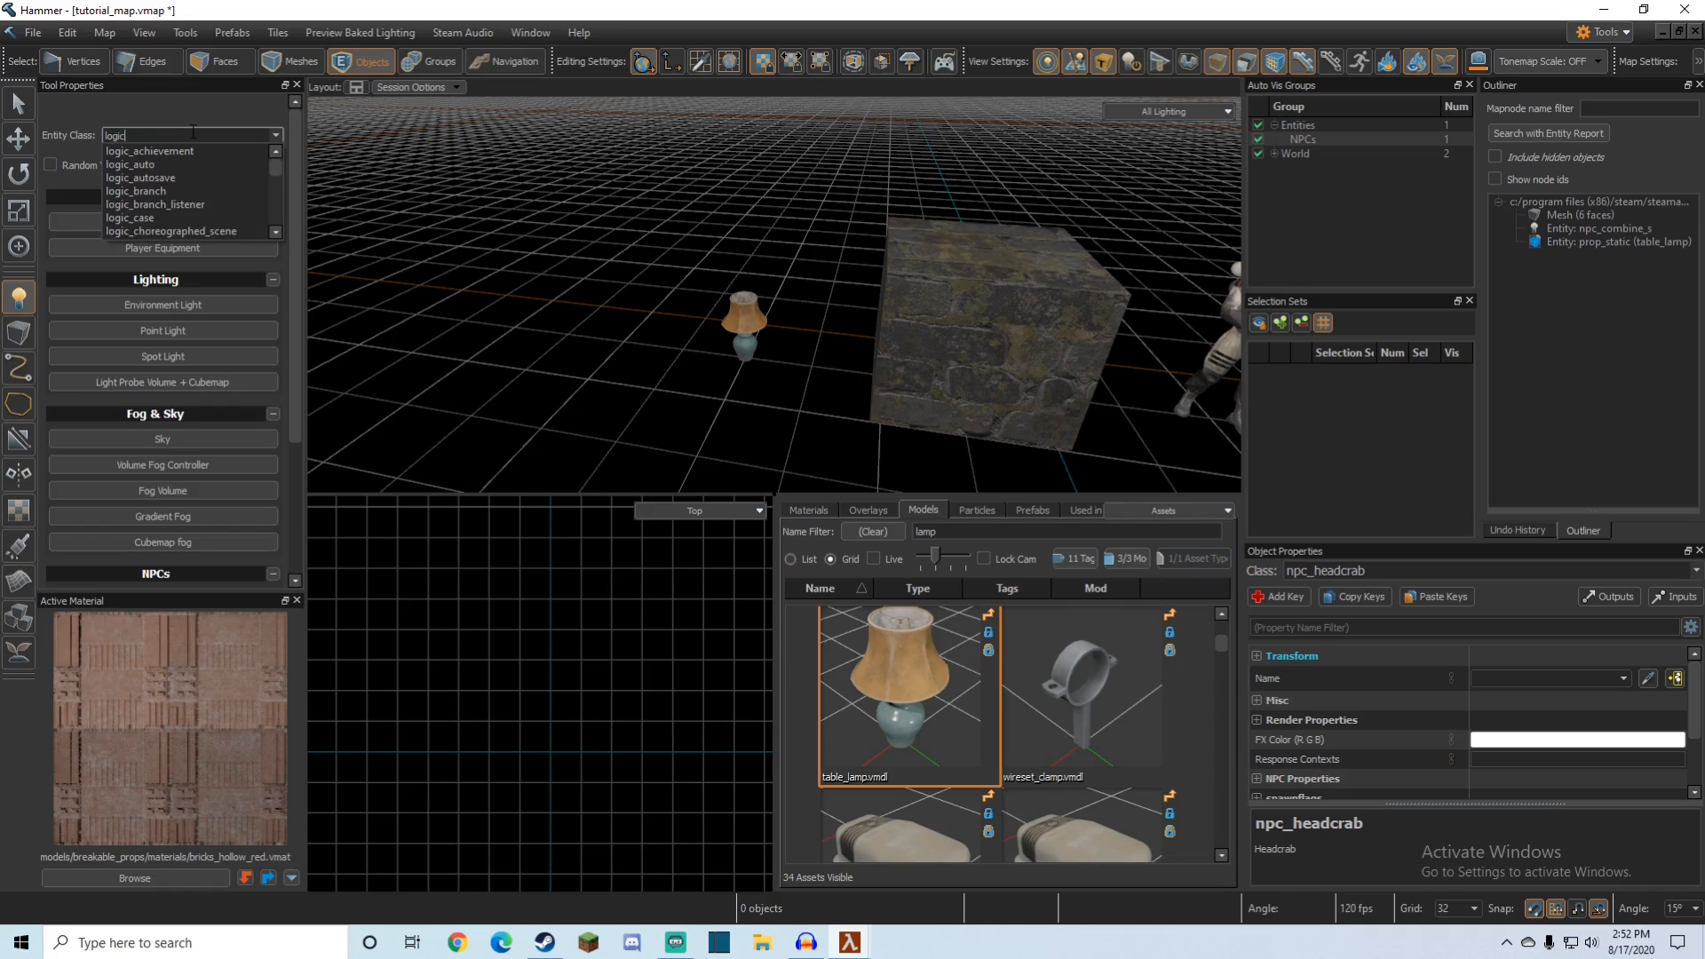
{"action": "key", "text": "Down"}
{"action": "key", "text": "Down"}
{"action": "key", "text": "Return"}
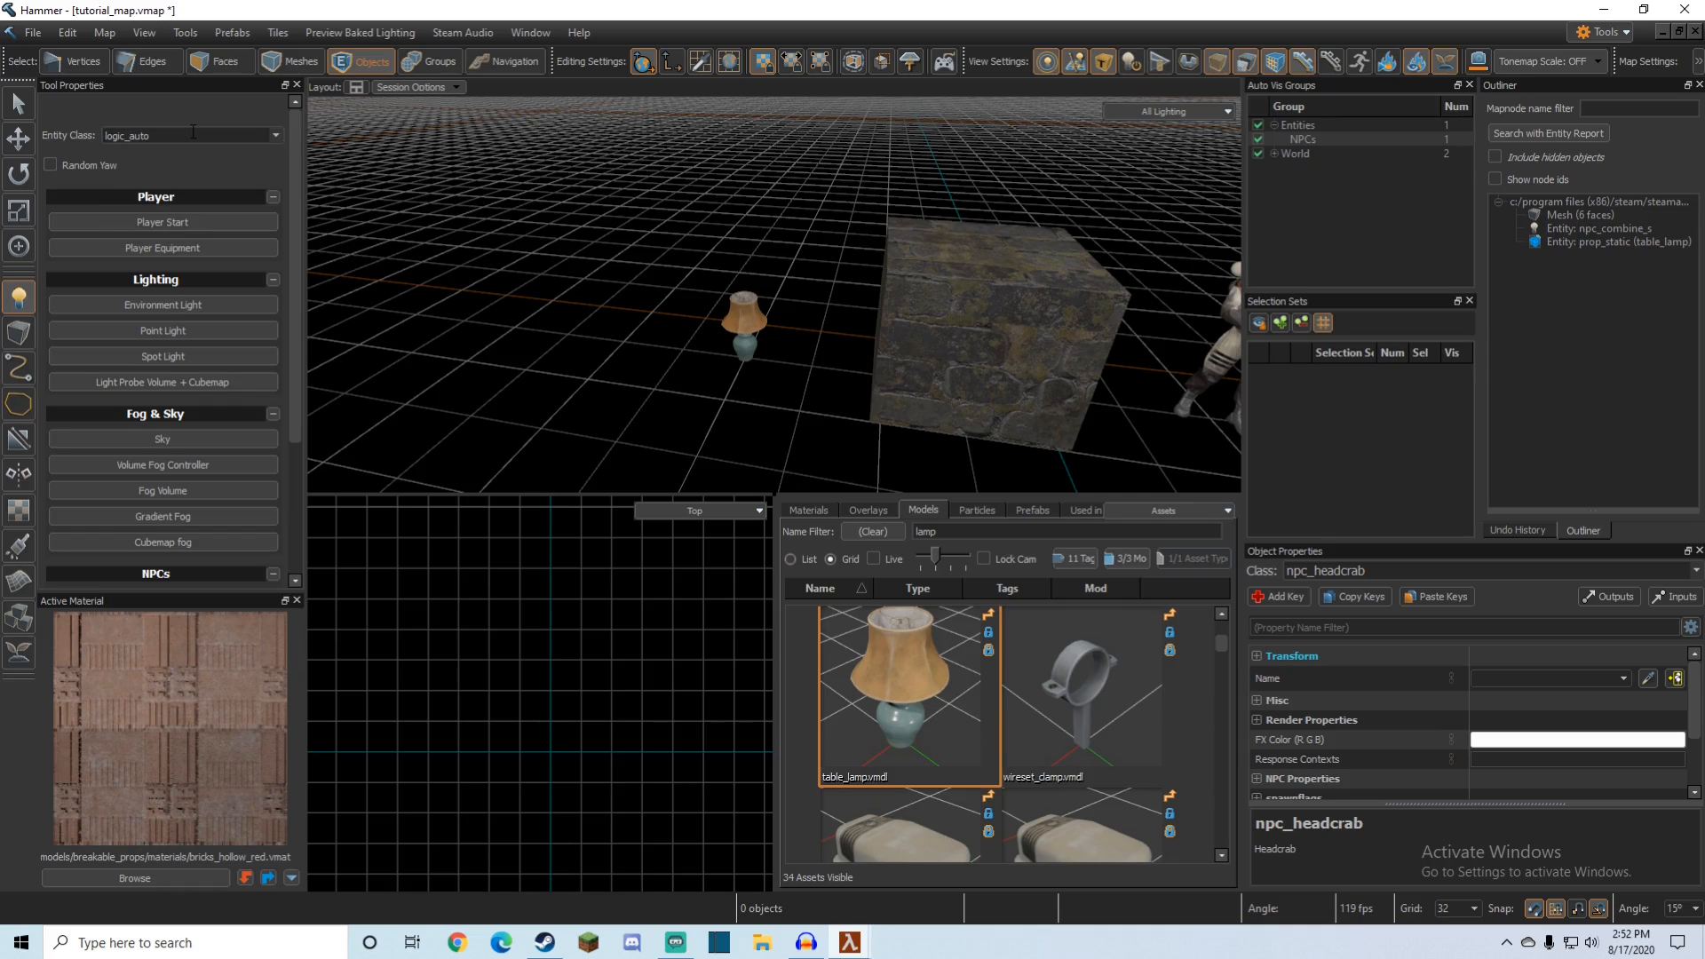
{"action": "left_click", "coordinate": [628, 340]}
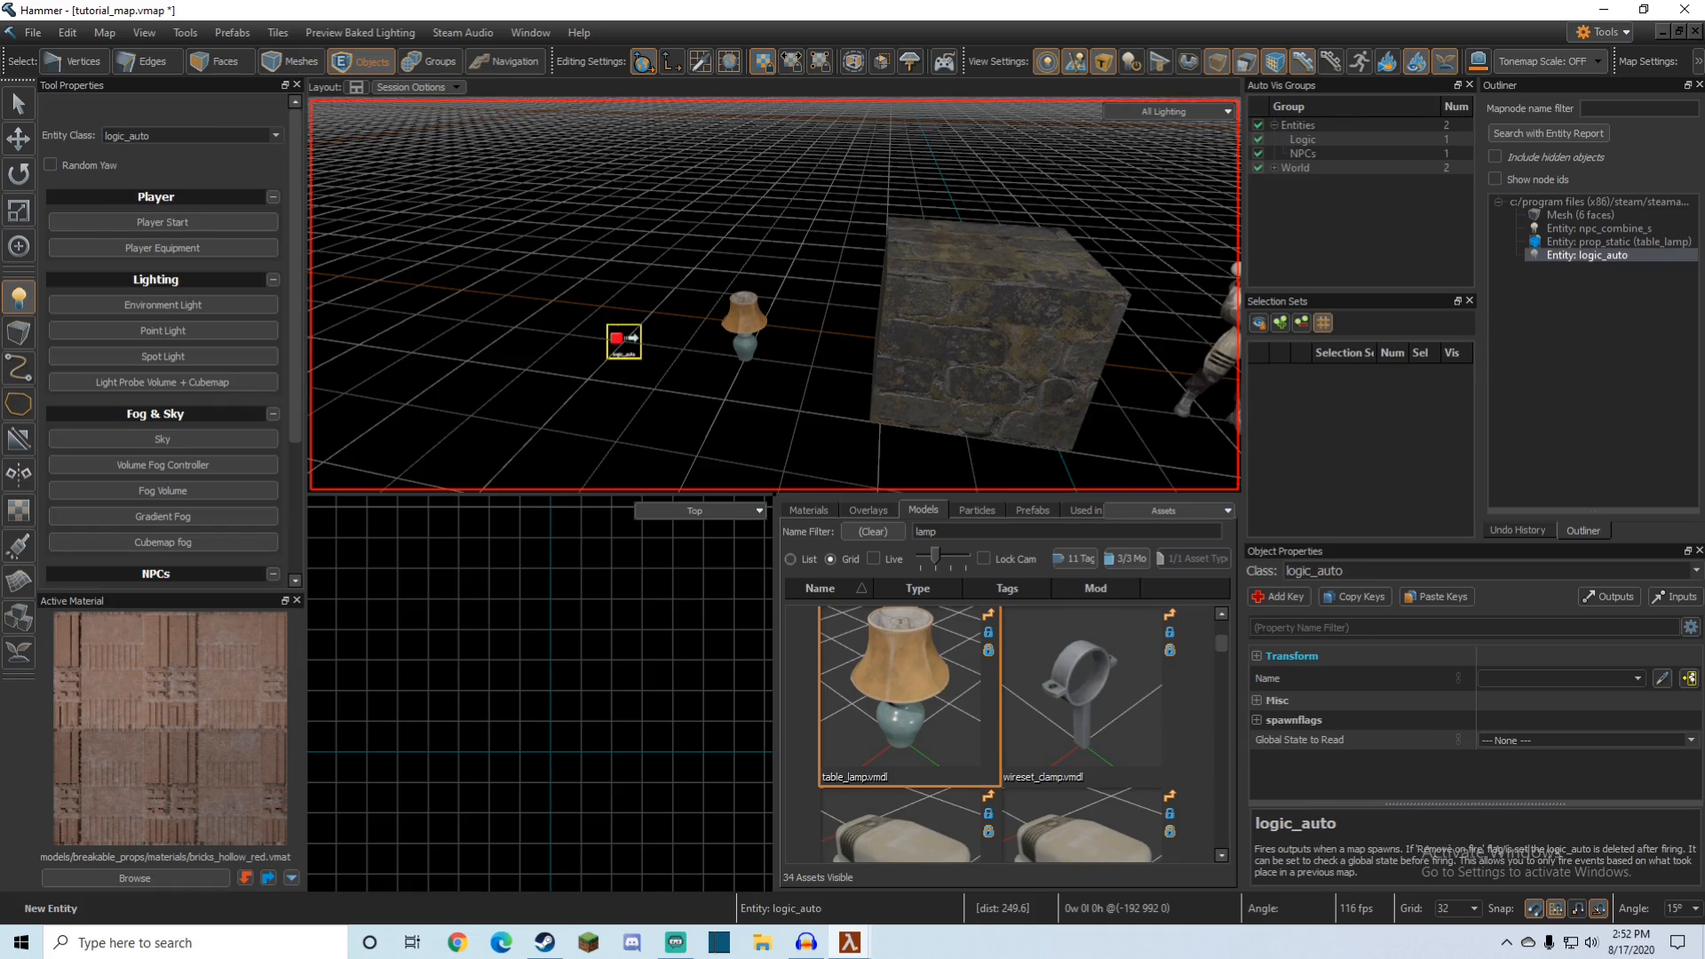
{"action": "key", "text": "w"}
{"action": "mouse_move", "coordinate": [628, 340]}
{"action": "right_mouse_down"}
{"action": "mouse_move", "coordinate": [586, 373]}
{"action": "mouse_move", "coordinate": [625, 341]}
{"action": "right_mouse_up"}
{"action": "key", "text": "s"}
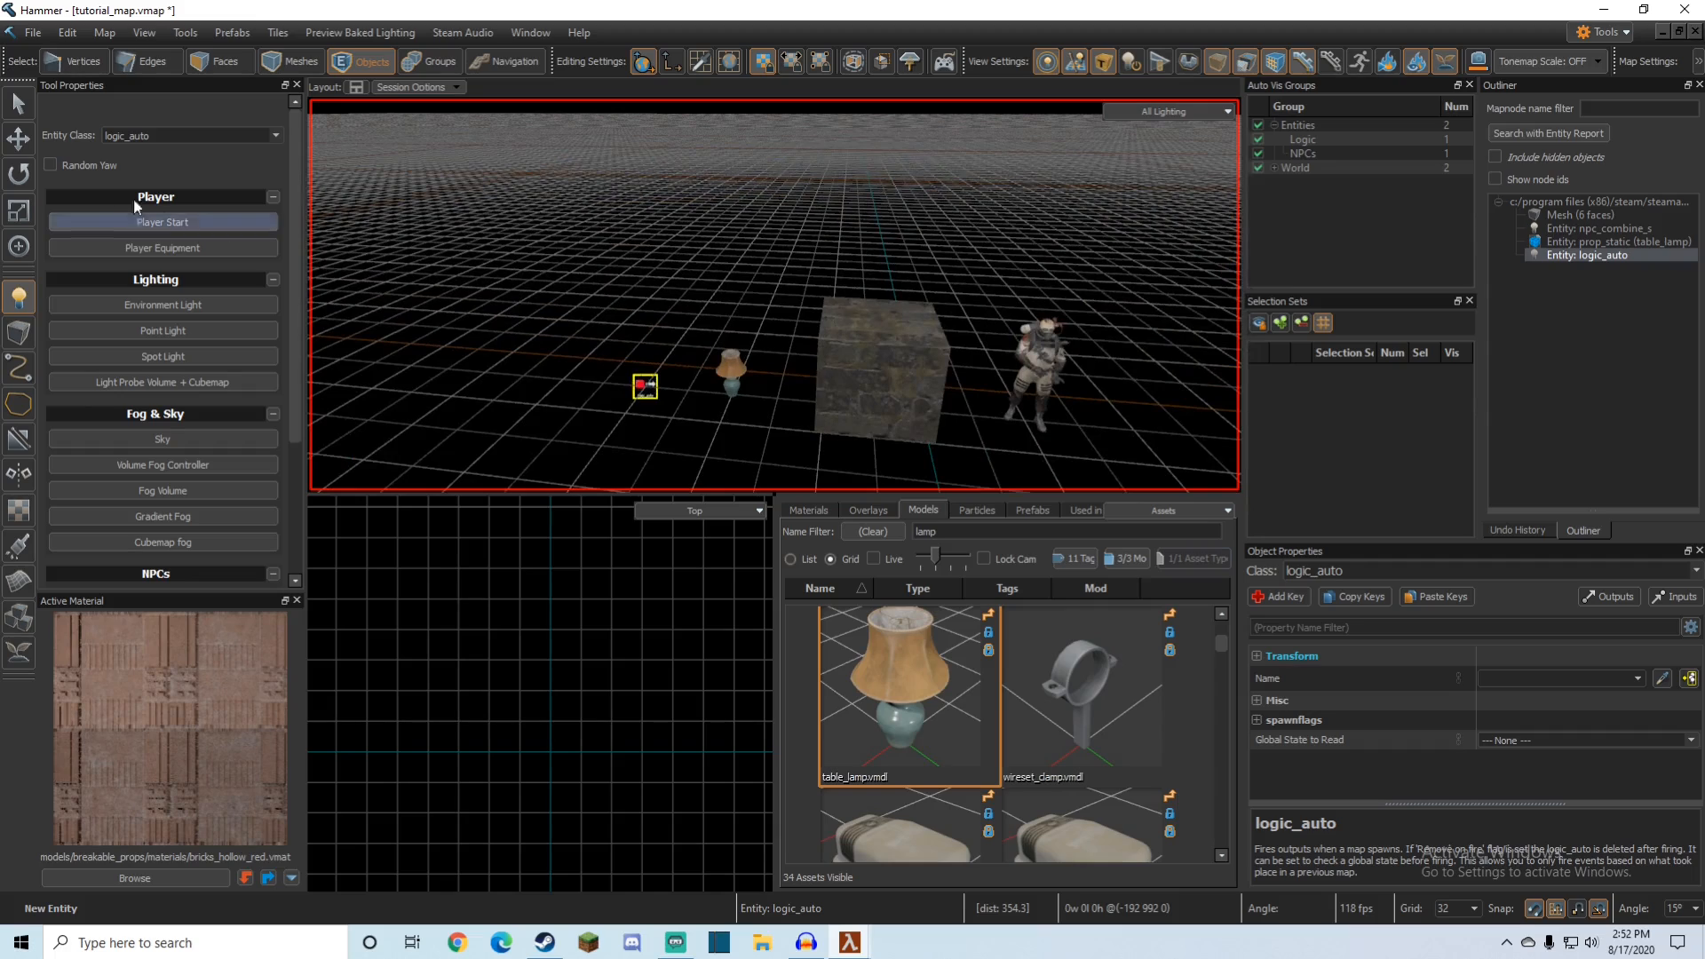
Step: Expand the Logic category of the entity presets and look over its entries
{"action": "scroll", "coordinate": [229, 392], "scroll_direction": "down", "scroll_amount": 3}
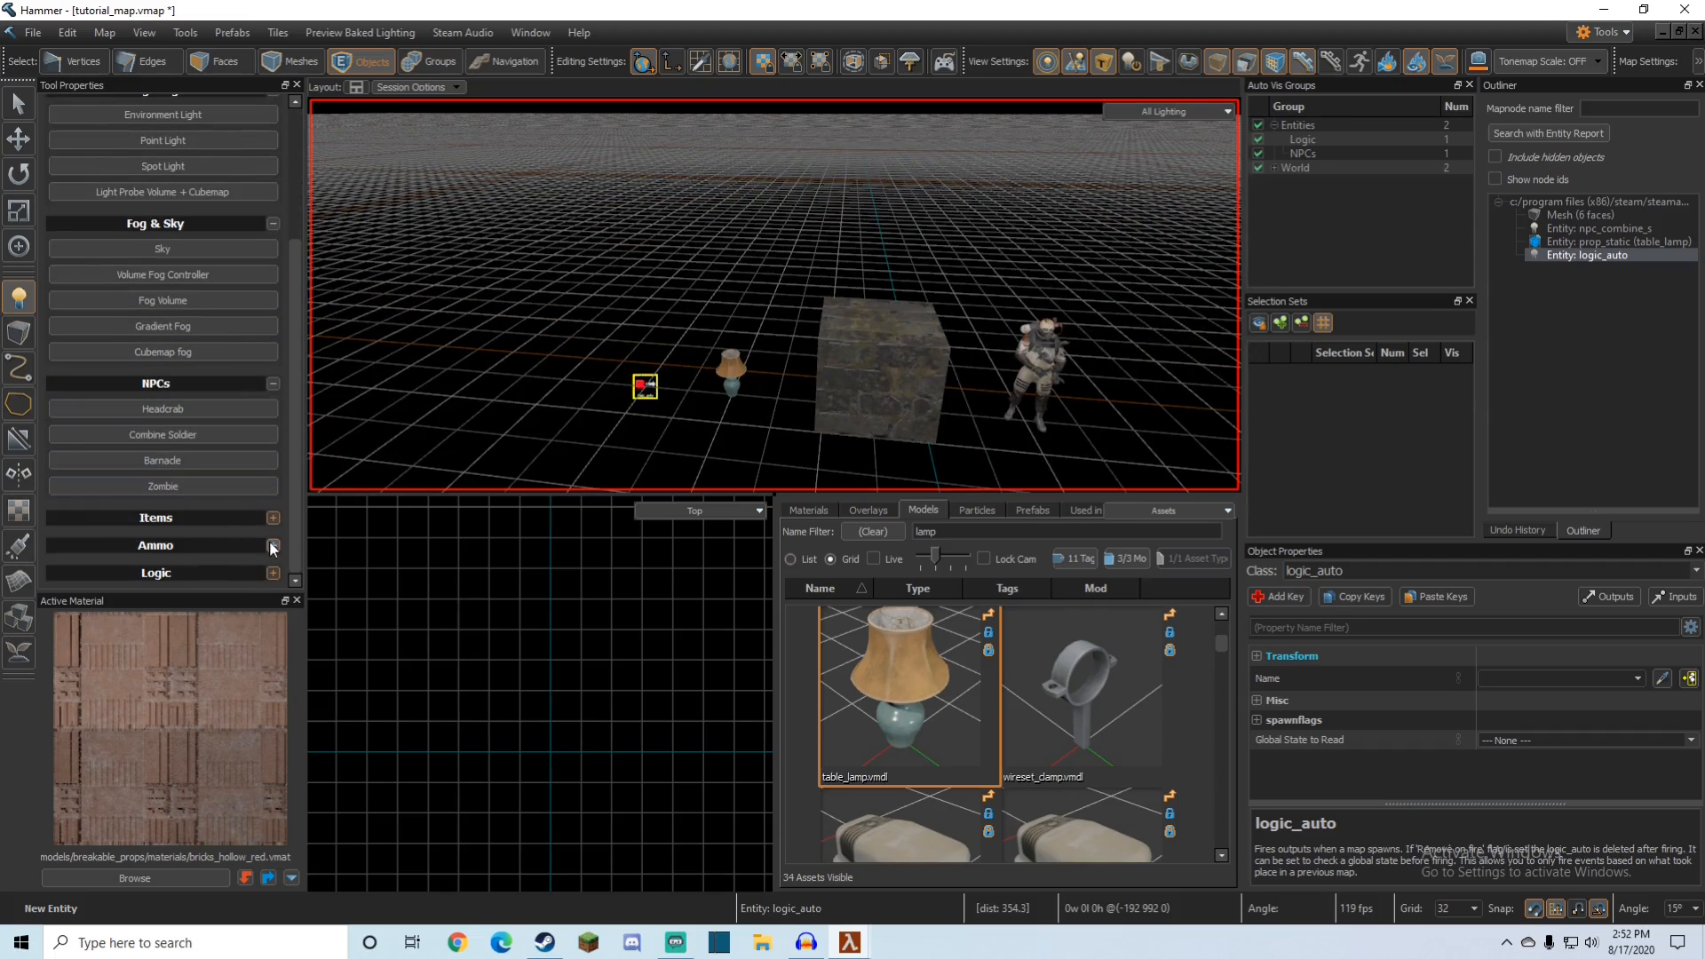
{"action": "left_click", "coordinate": [275, 578]}
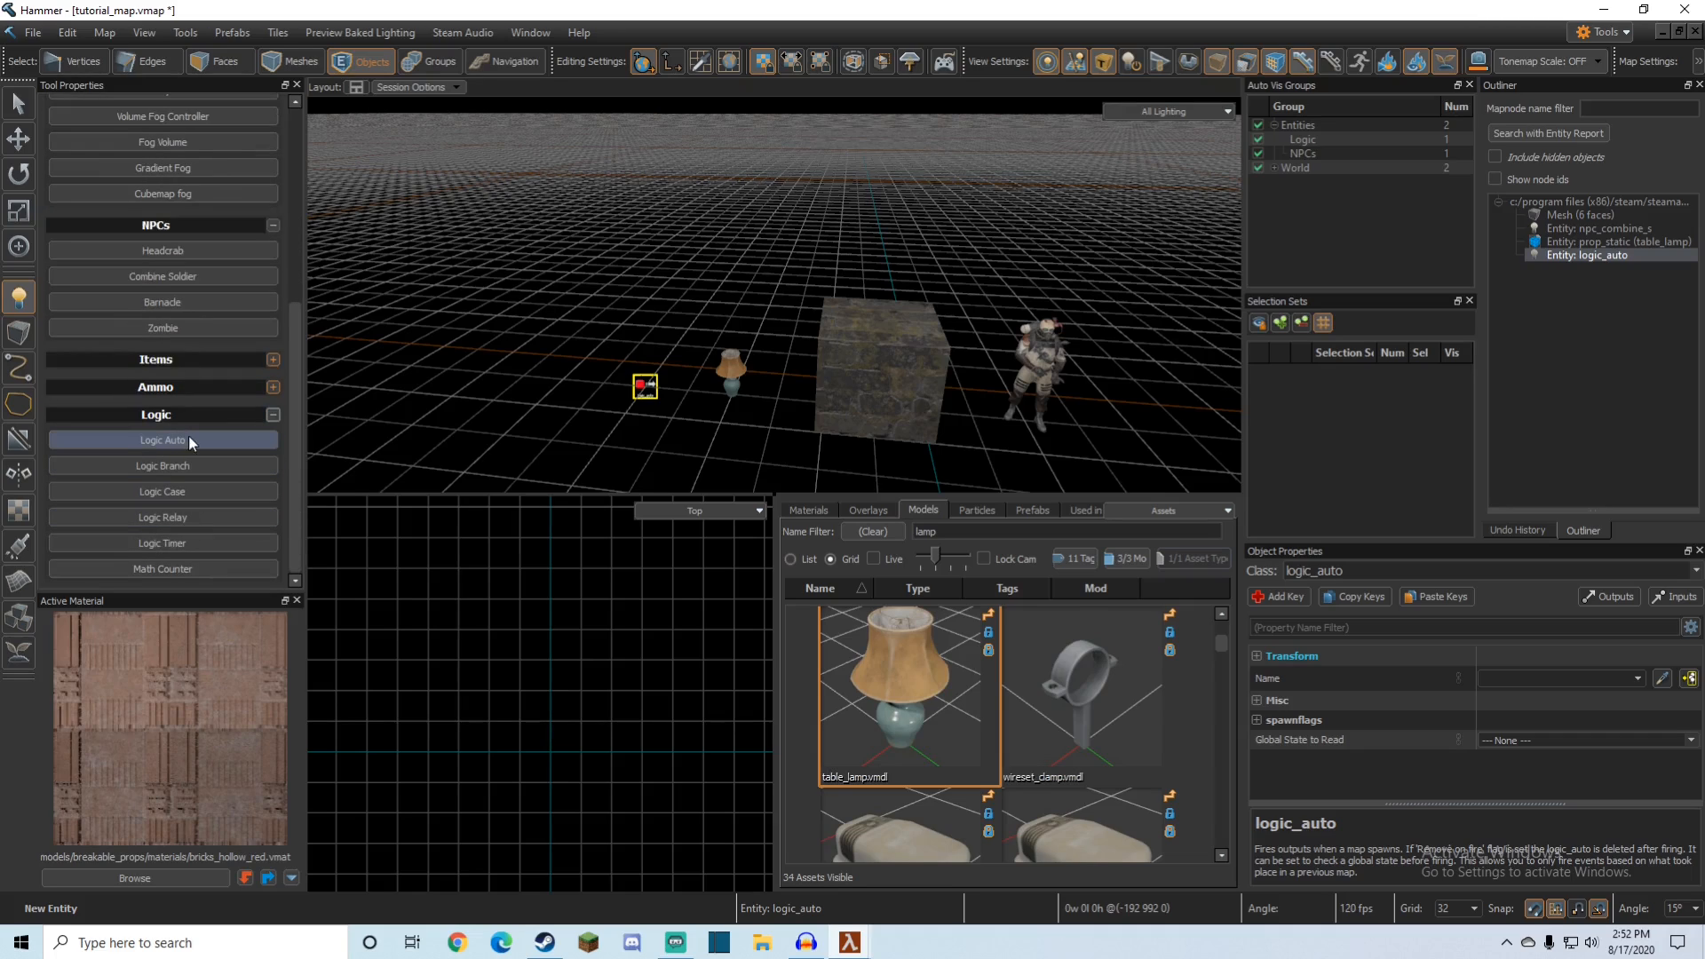
{"action": "scroll", "coordinate": [211, 400], "scroll_direction": "up", "scroll_amount": 5}
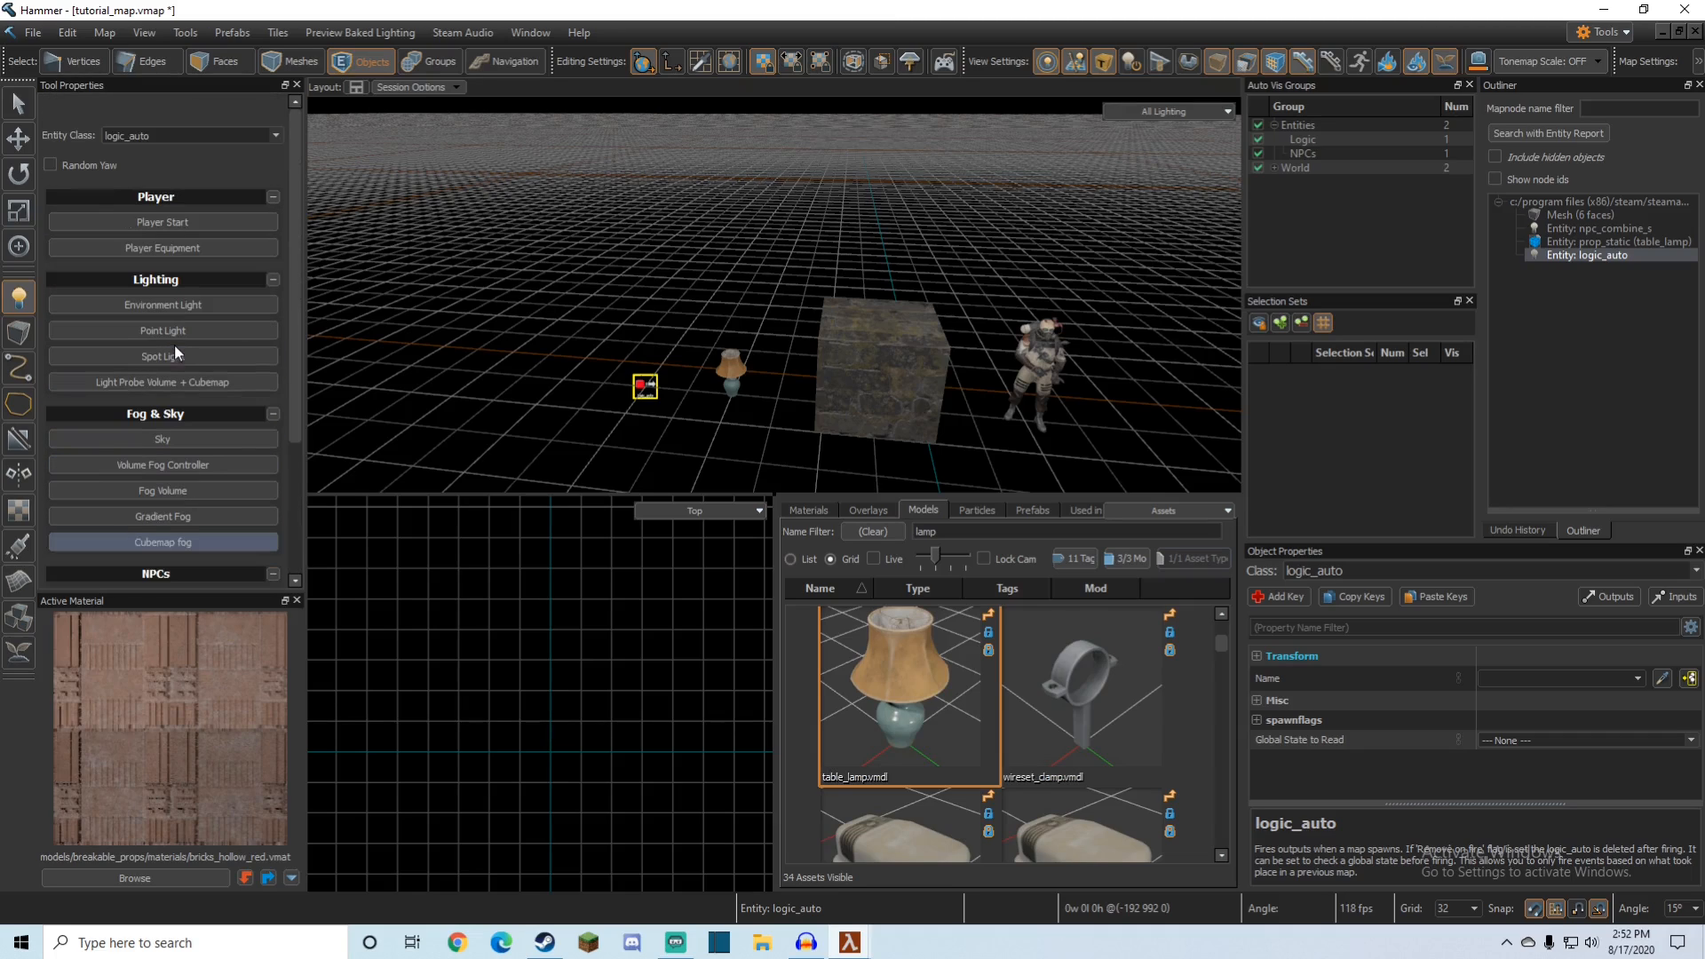
Step: Set the entity class to info_particle_system and place the entity on the grid near the logic_auto entity
{"action": "left_click", "coordinate": [168, 134]}
{"action": "key", "text": "BackSpace"}
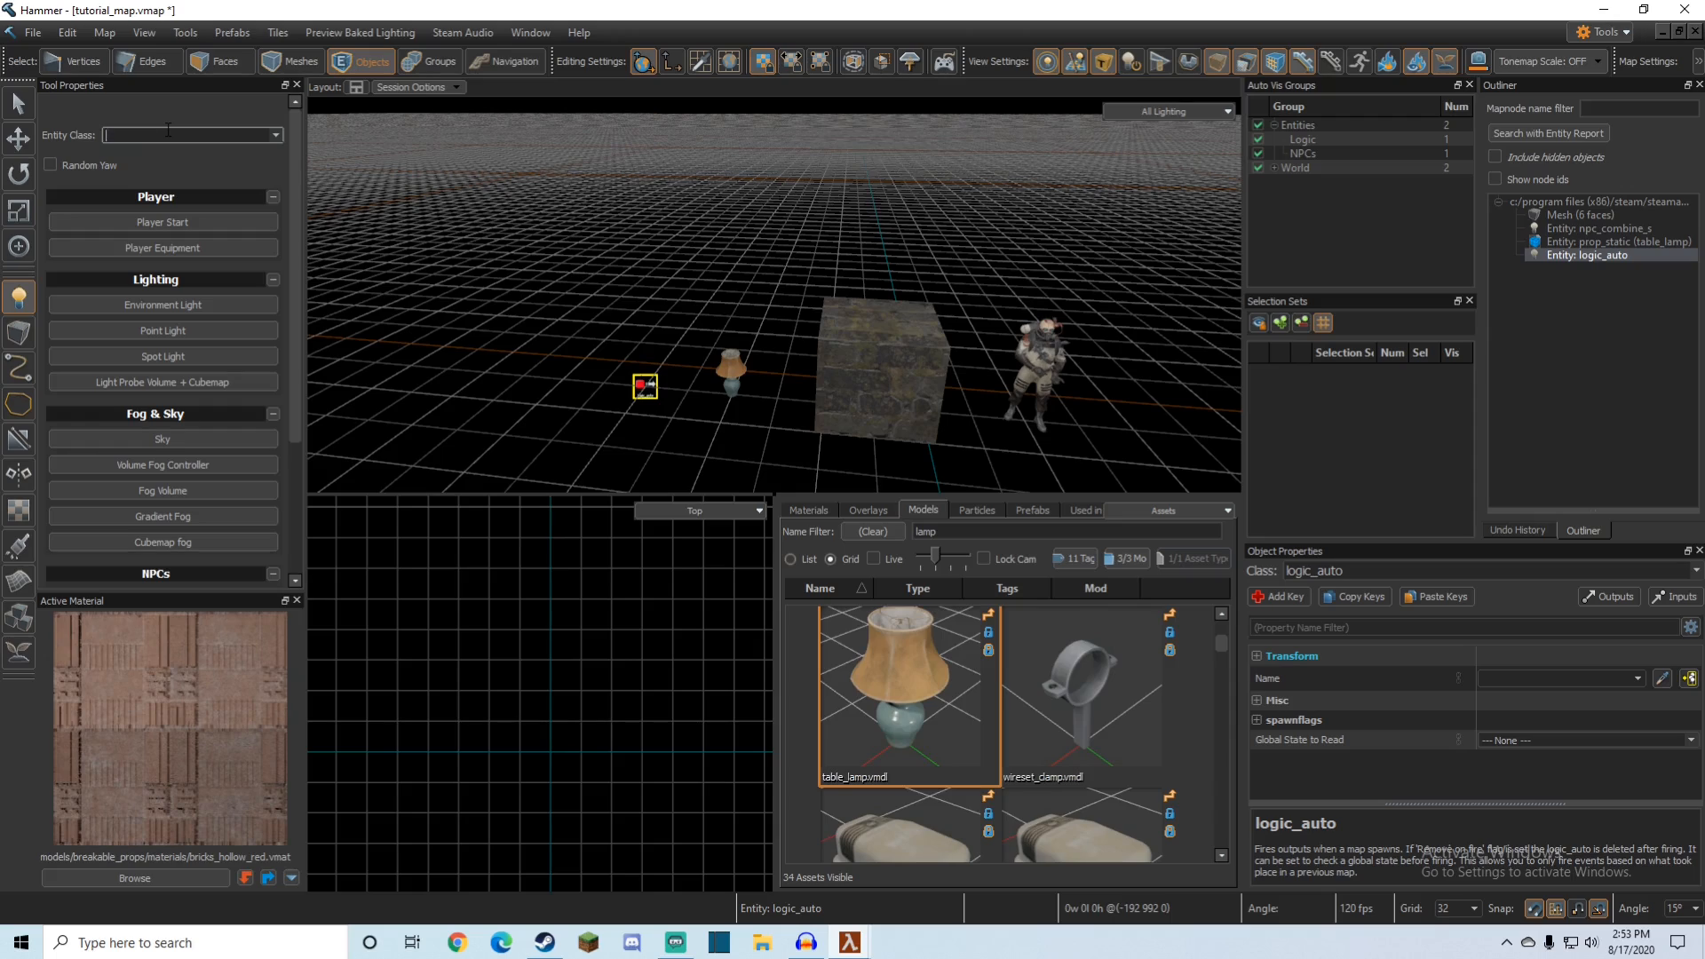
{"action": "type", "text": "par"}
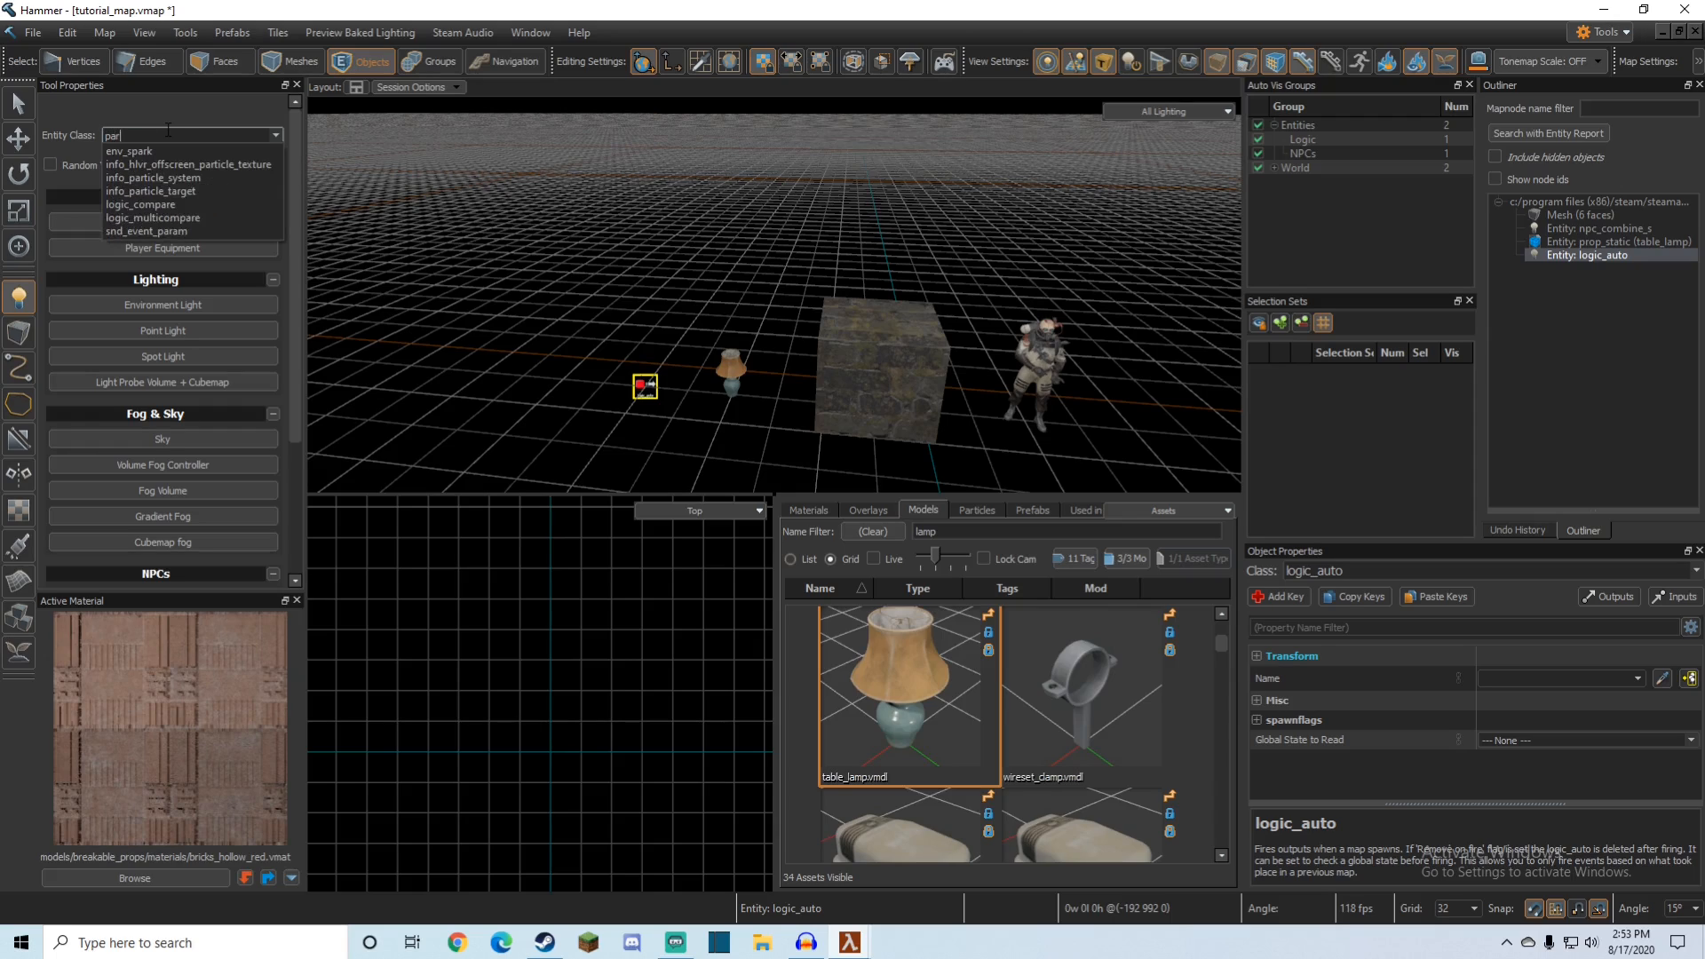
{"action": "type", "text": "ticle_system"}
{"action": "left_click", "coordinate": [152, 164]}
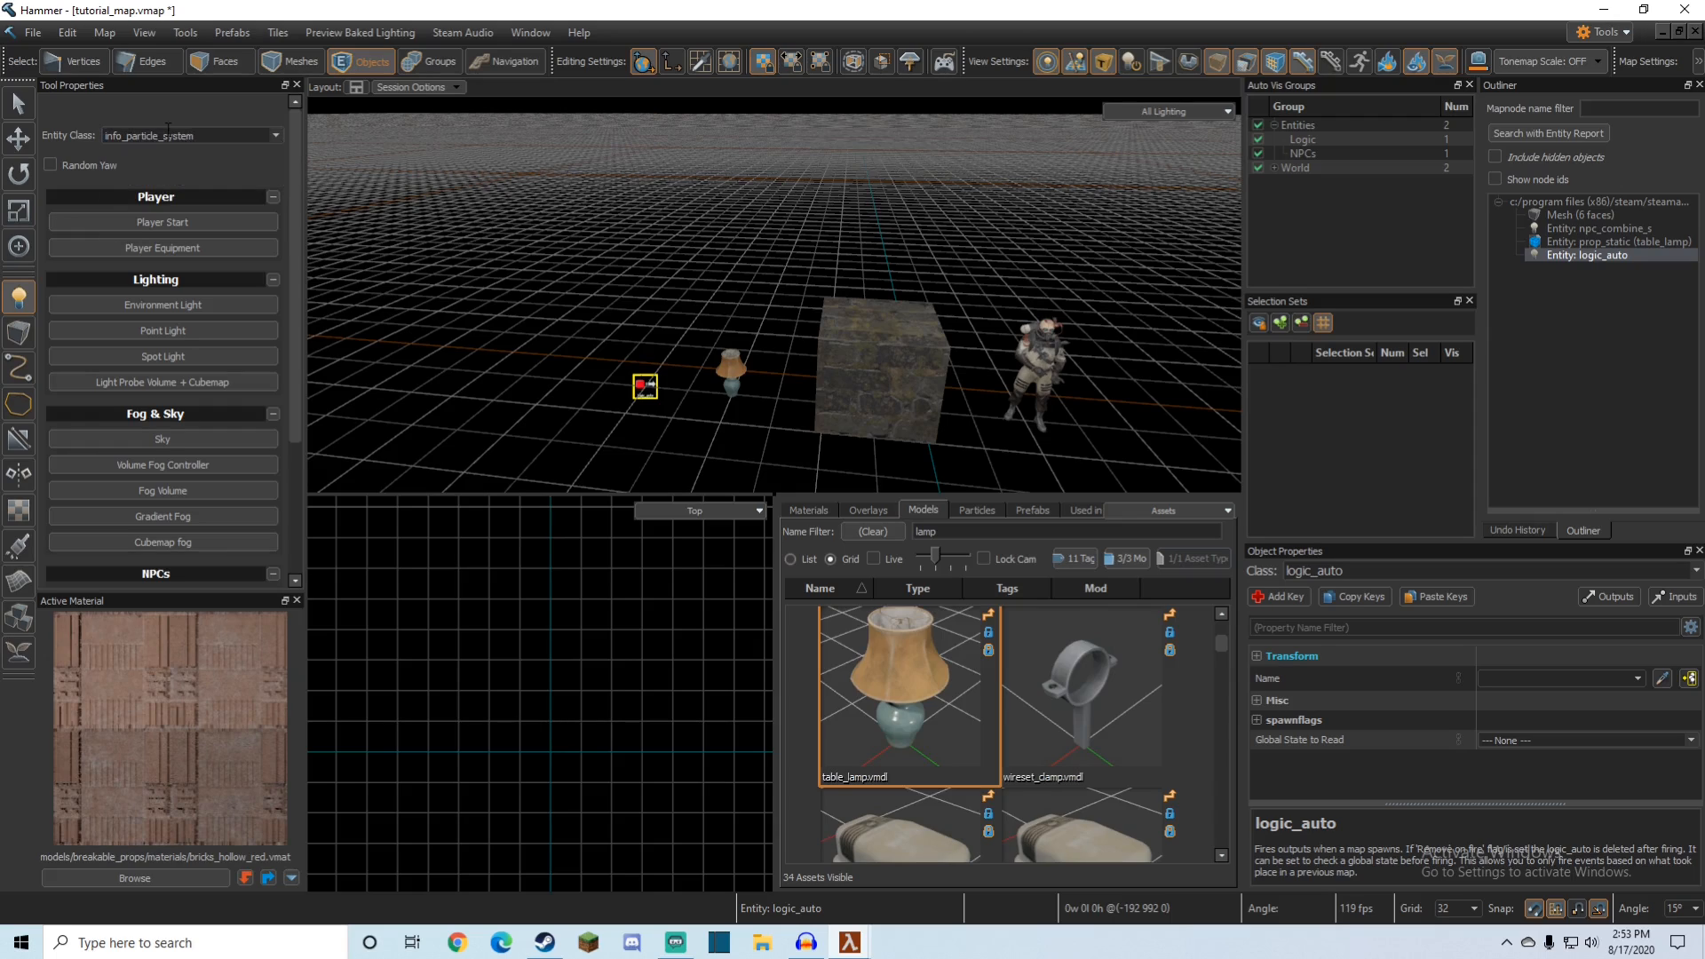
{"action": "left_click", "coordinate": [578, 405]}
{"action": "key", "text": "z"}
{"action": "key", "text": "w"}
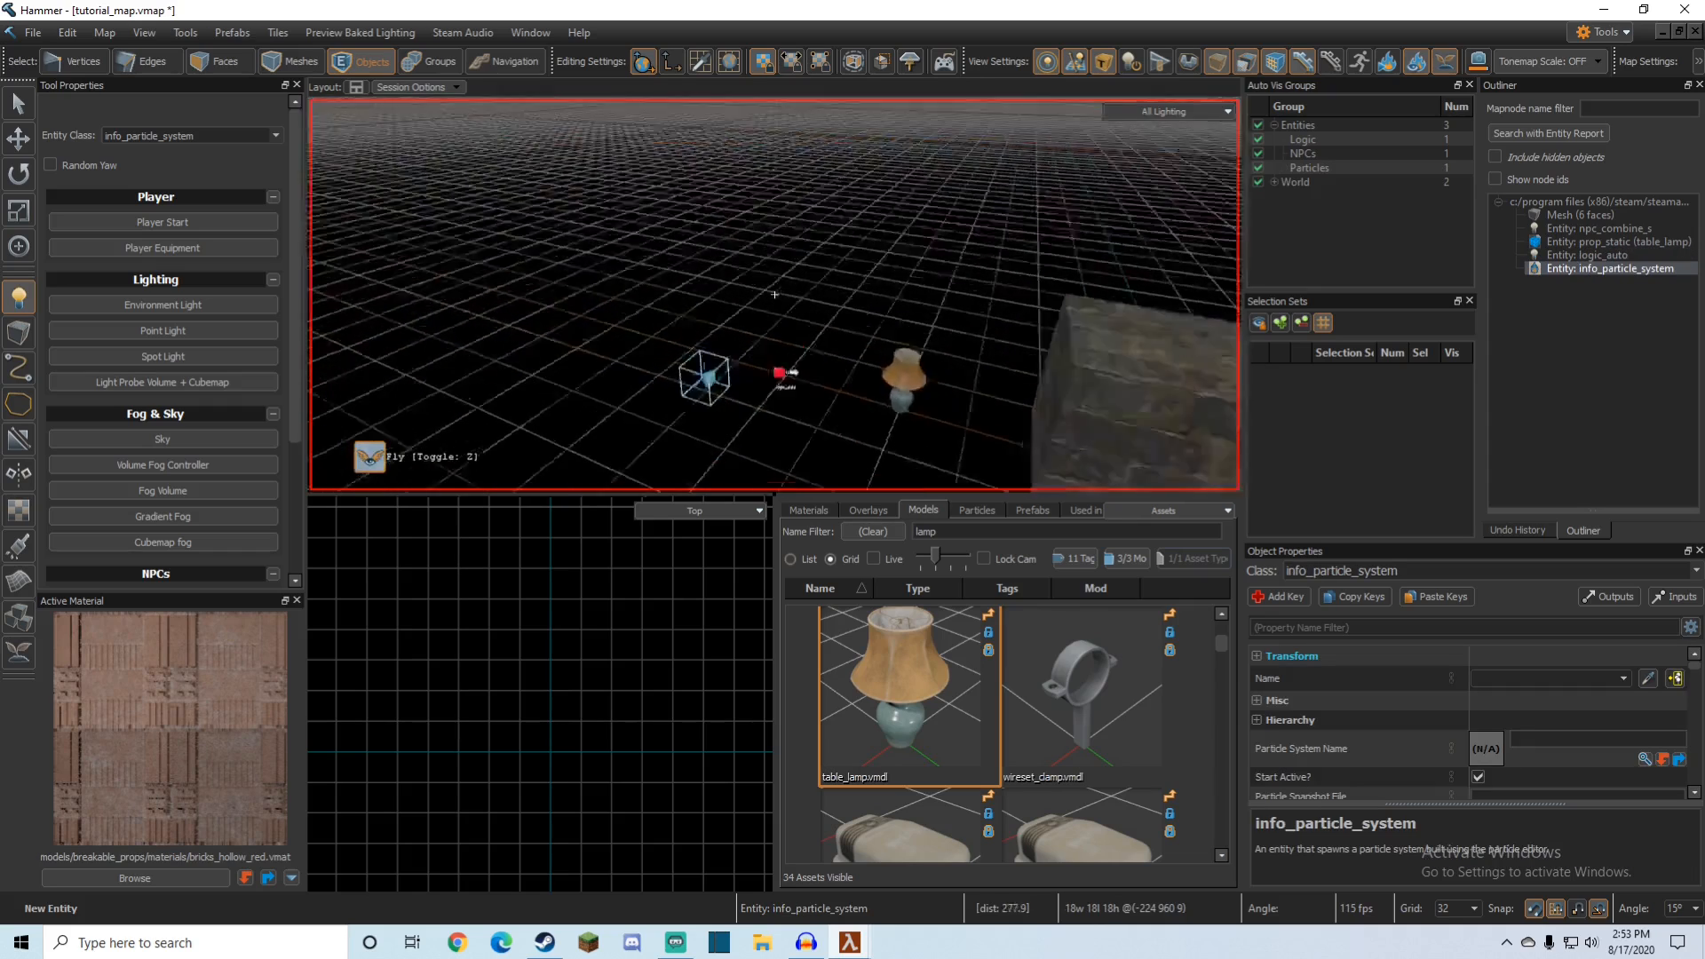
Step: Switch to the Selection tool and delete the info_particle_system and logic_auto entities
{"action": "key", "text": "q"}
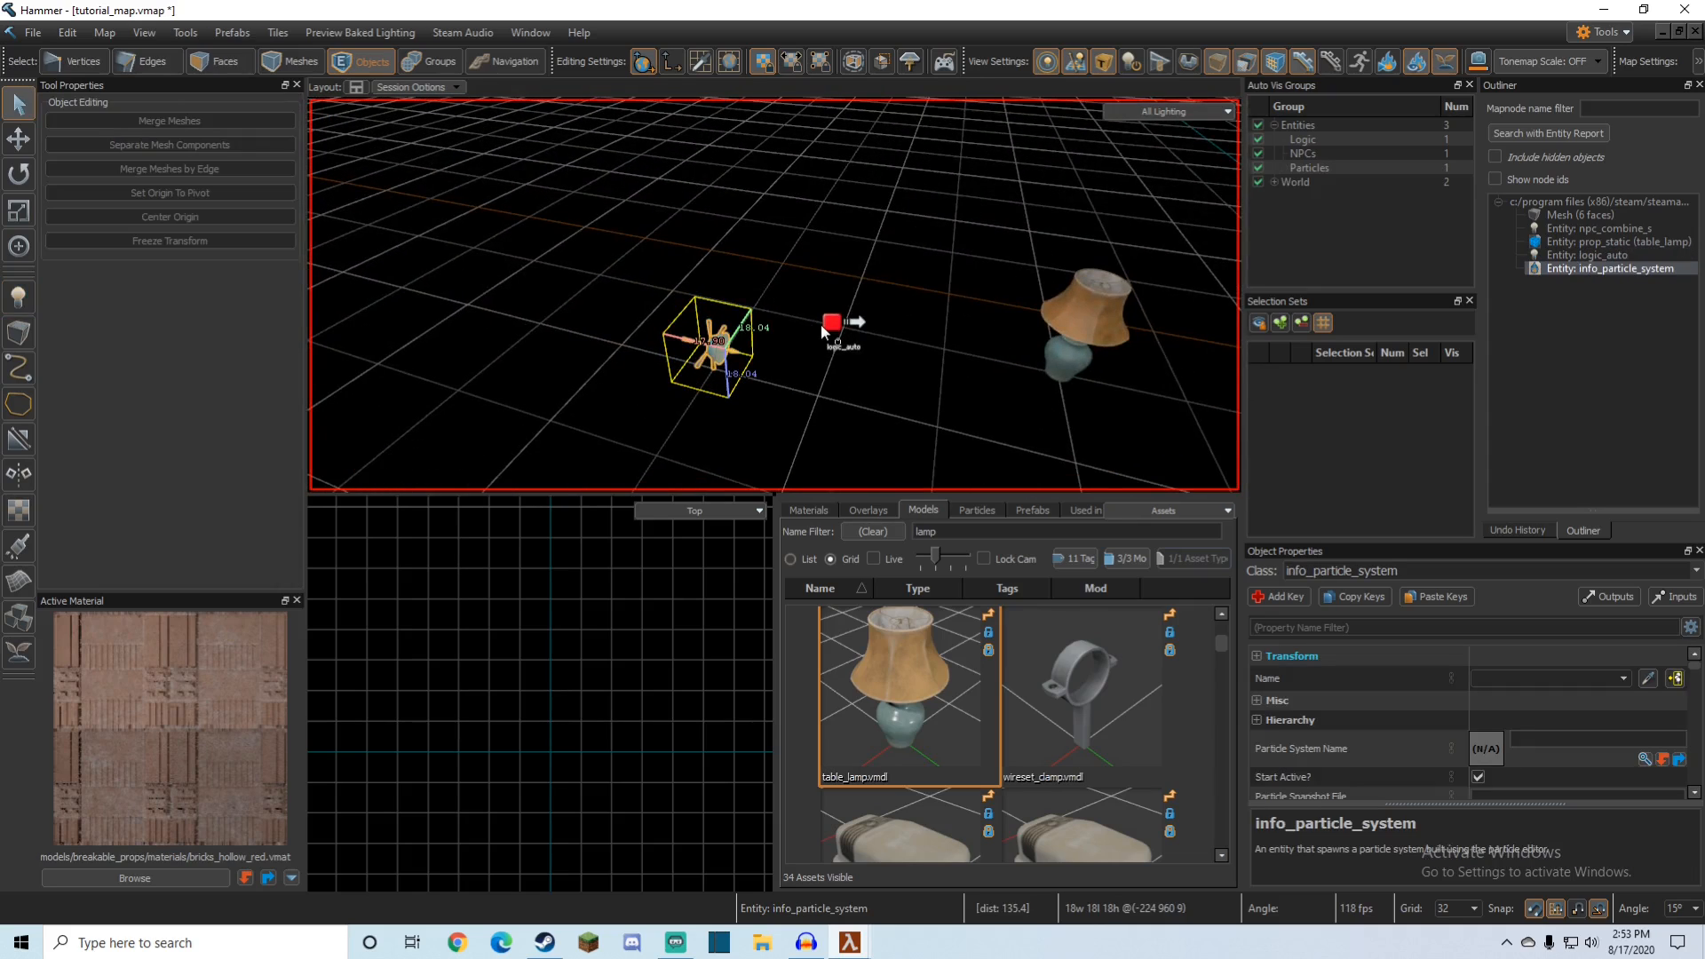
{"action": "key", "text": "Delete"}
{"action": "left_click", "coordinate": [825, 325]}
{"action": "key", "text": "Delete"}
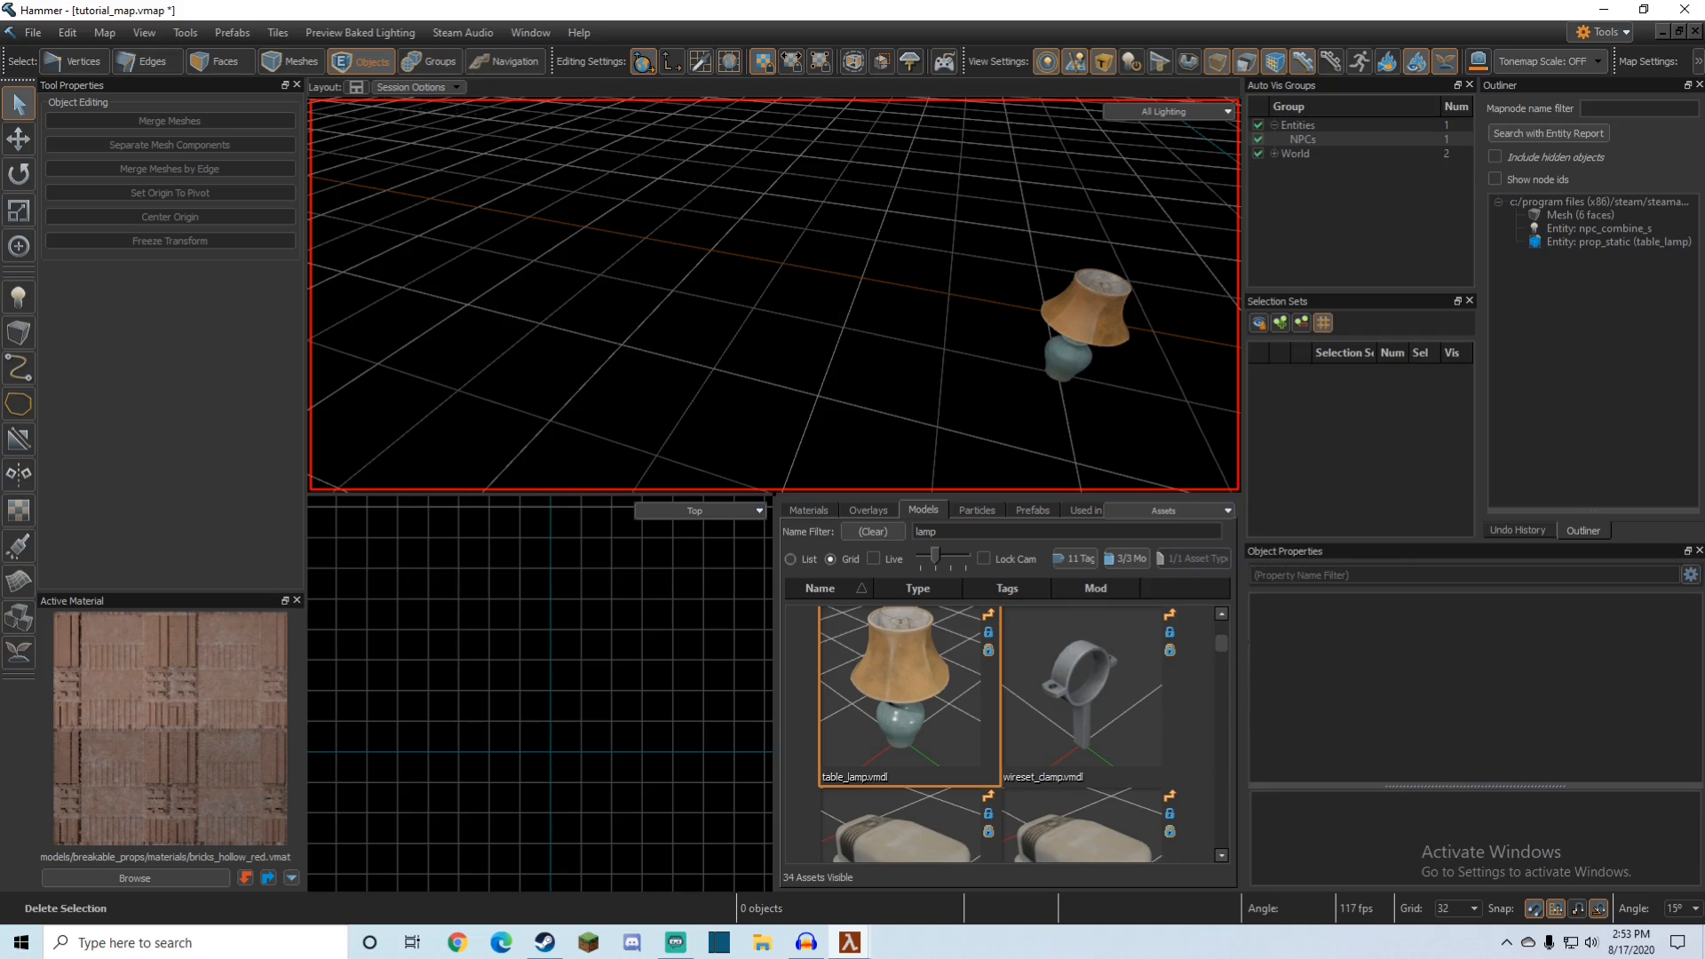
Step: Create a 32 × 32 × 32 block with the wood_wall01a material on the empty grid away from the table lamp
{"action": "key", "text": "z"}
{"action": "key", "text": "s"}
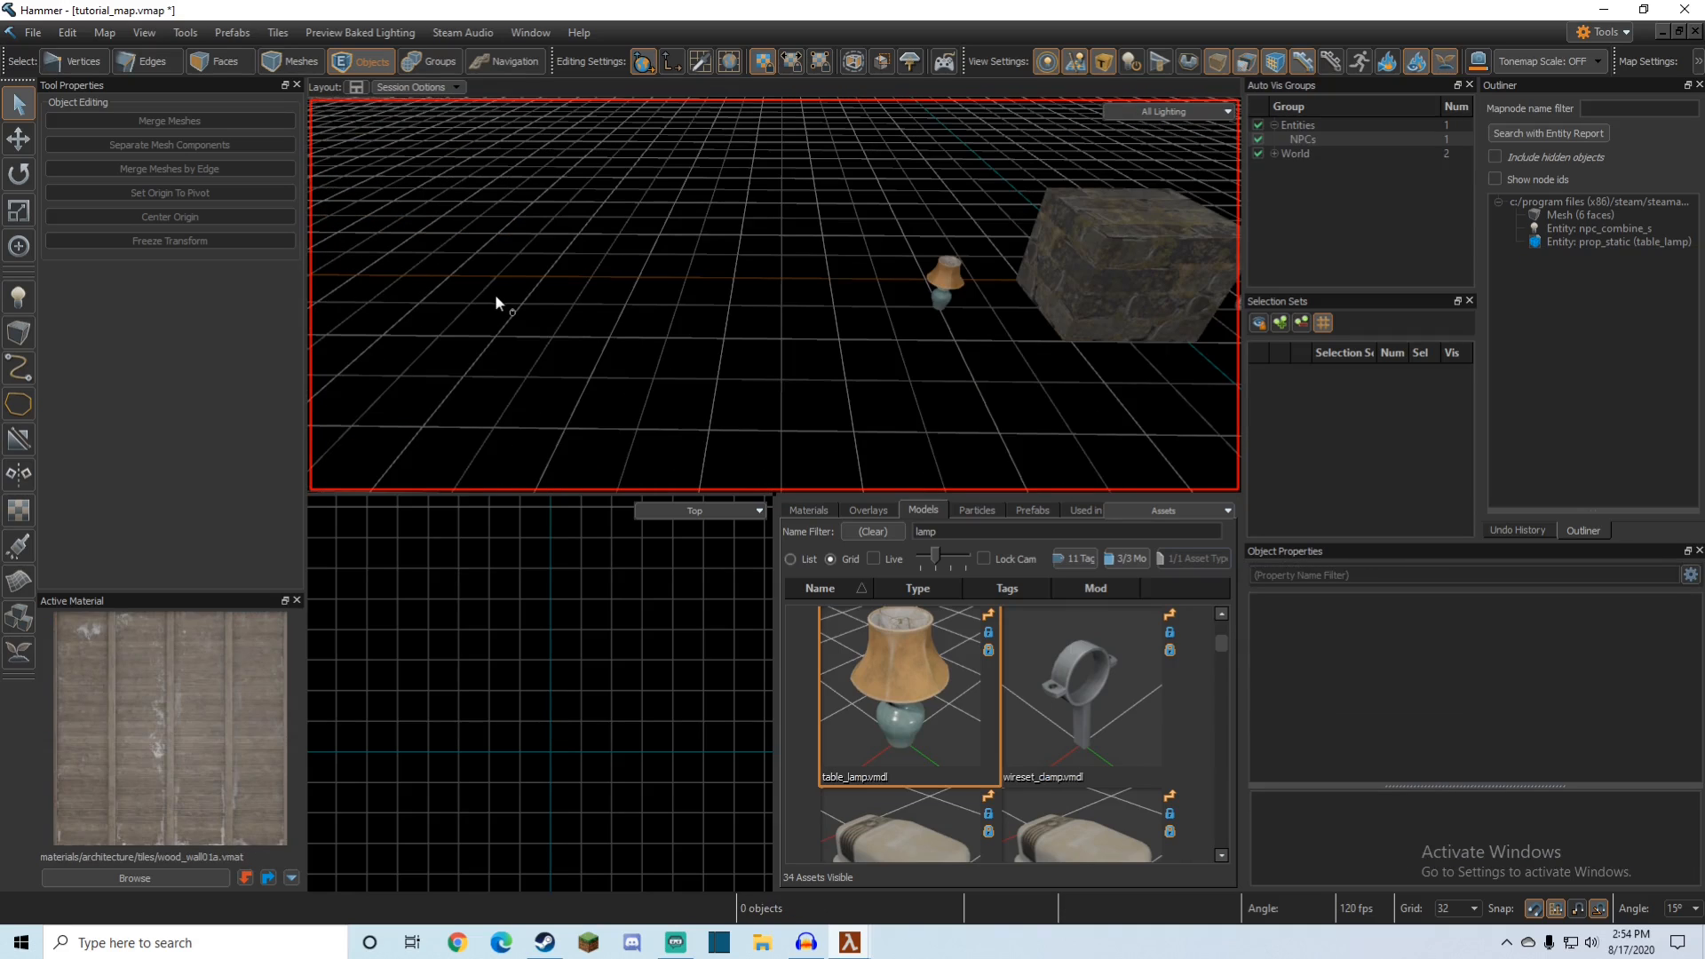
{"action": "key", "text": "shift+b"}
{"action": "key", "text": "z"}
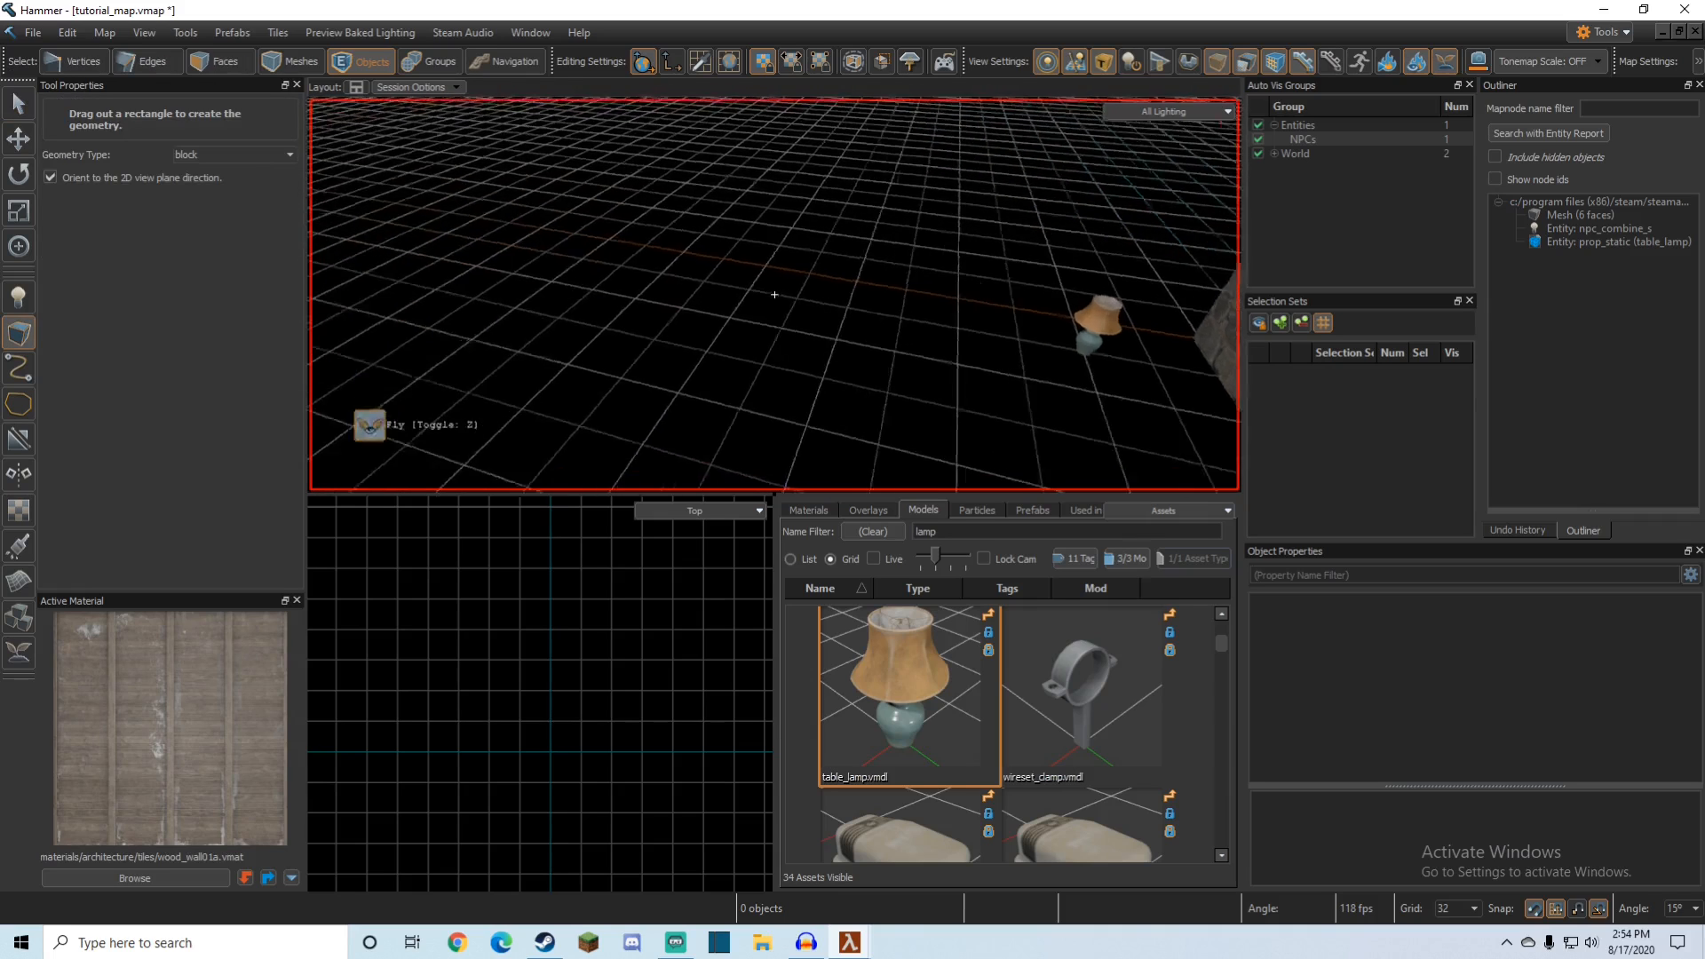
{"action": "key", "text": "z"}
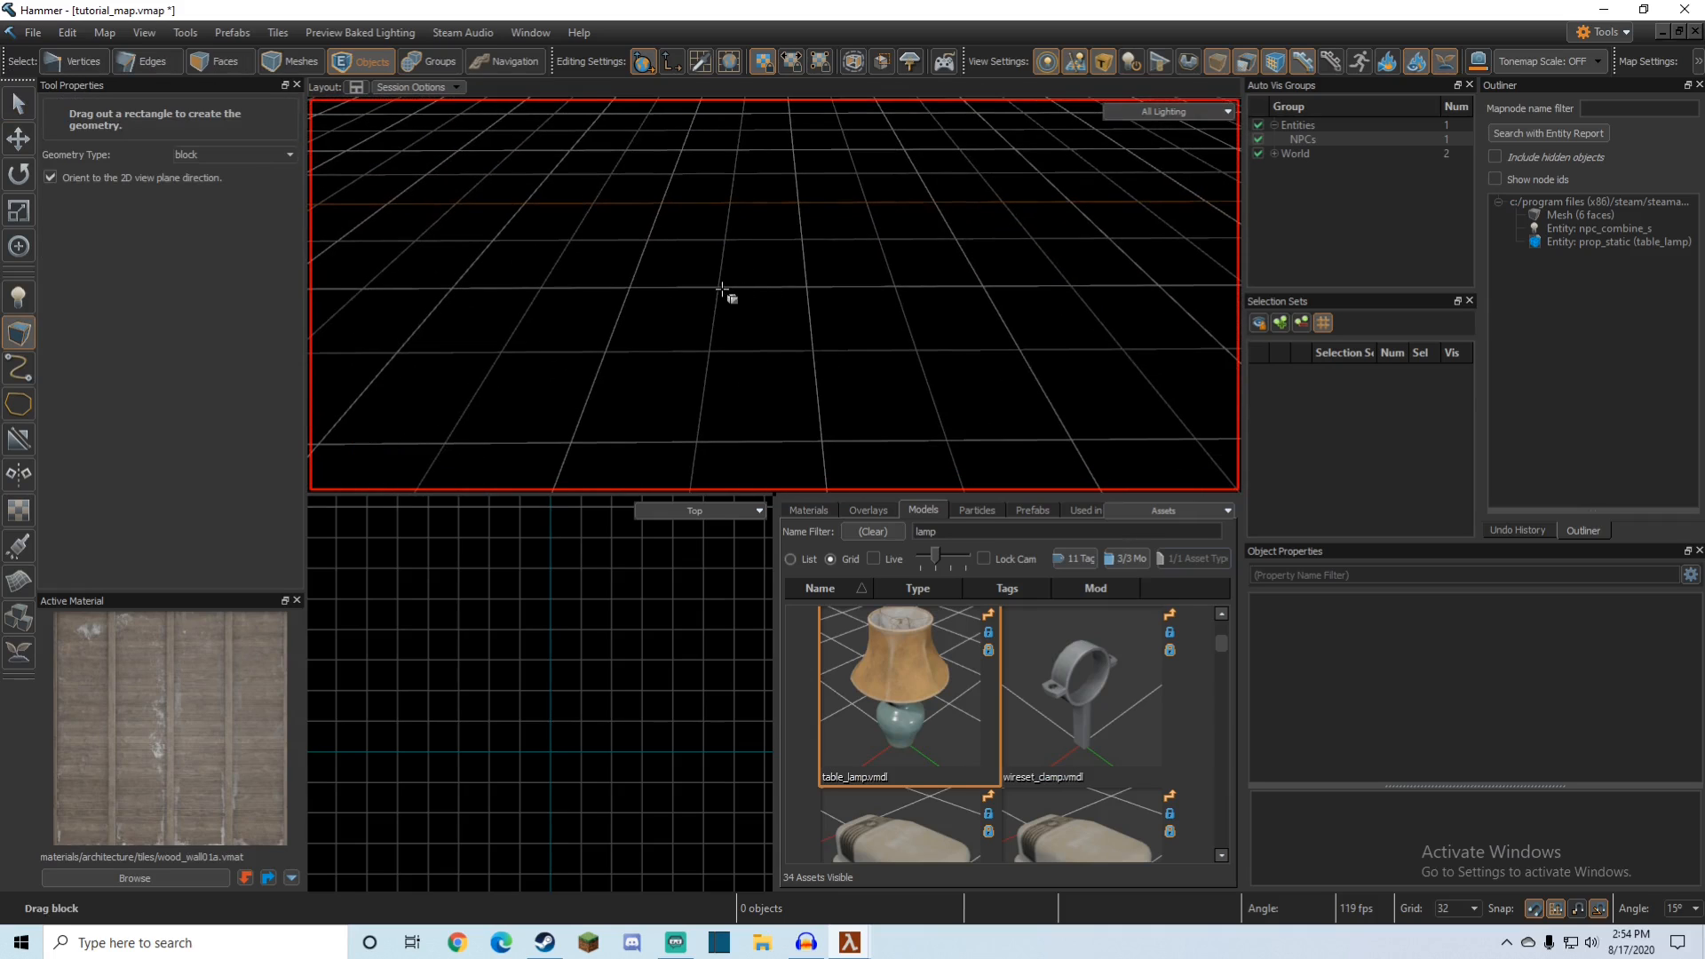
{"action": "left_click", "coordinate": [793, 250]}
{"action": "key", "text": "Return"}
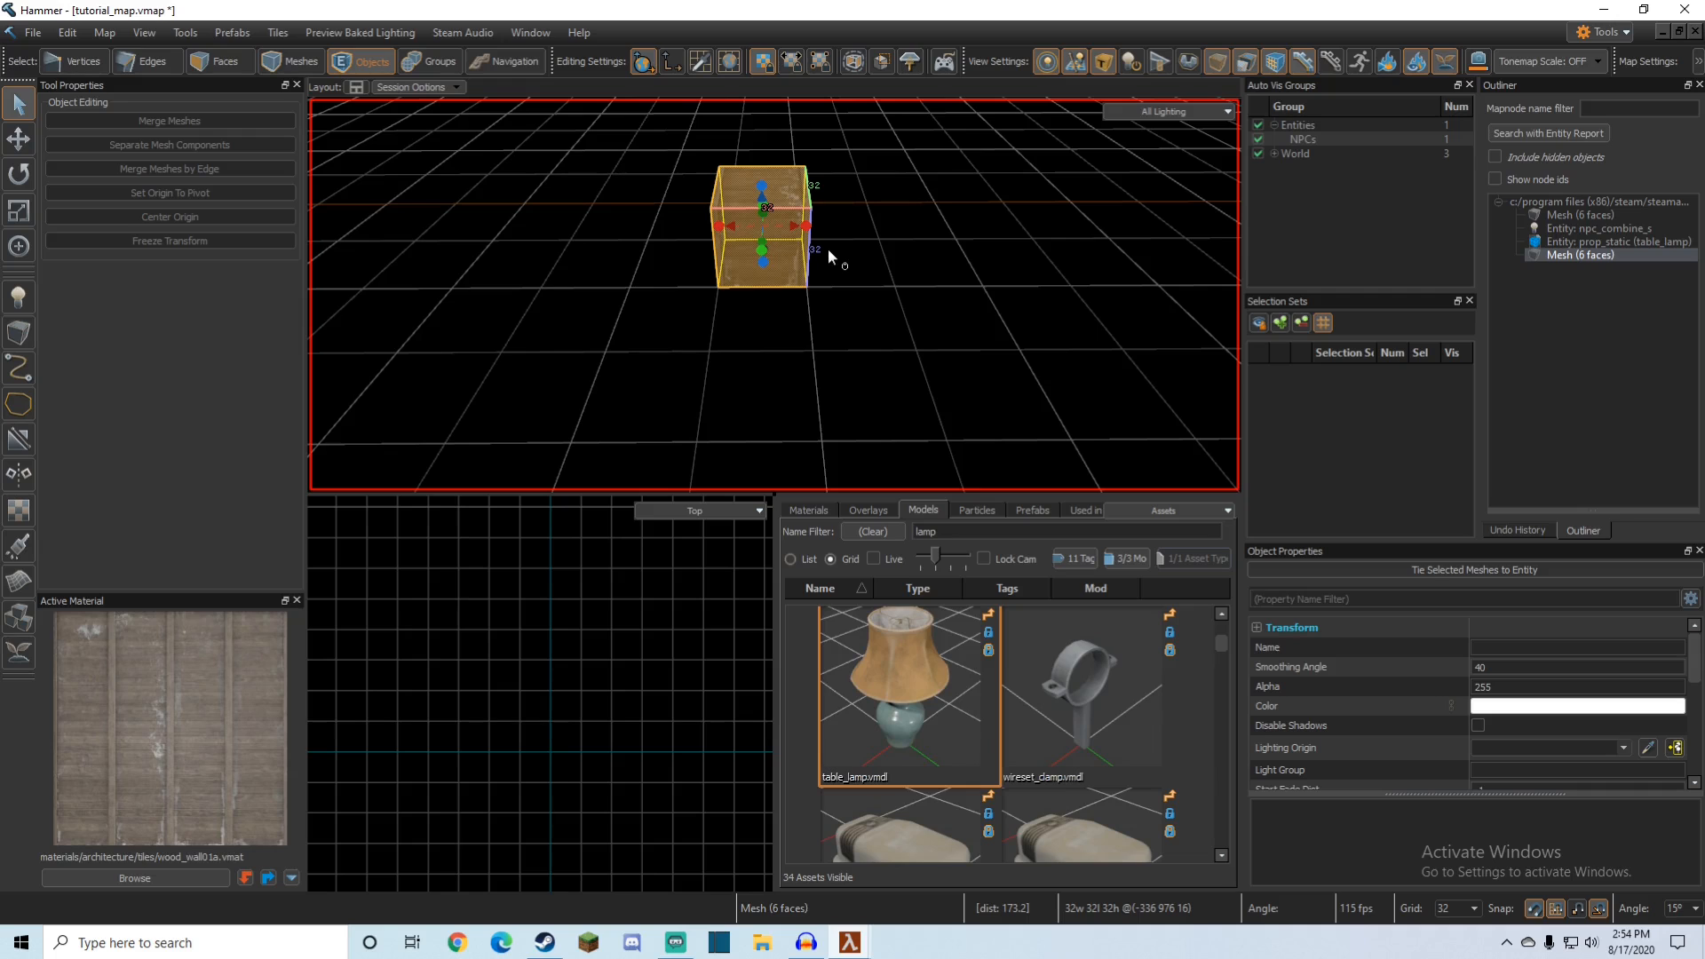
{"action": "key", "text": "z"}
{"action": "key", "text": "z"}
Step: Create a 32 × 32 quad flat on the grid, between the wooden block and the table lamp
{"action": "key", "text": "shift+b"}
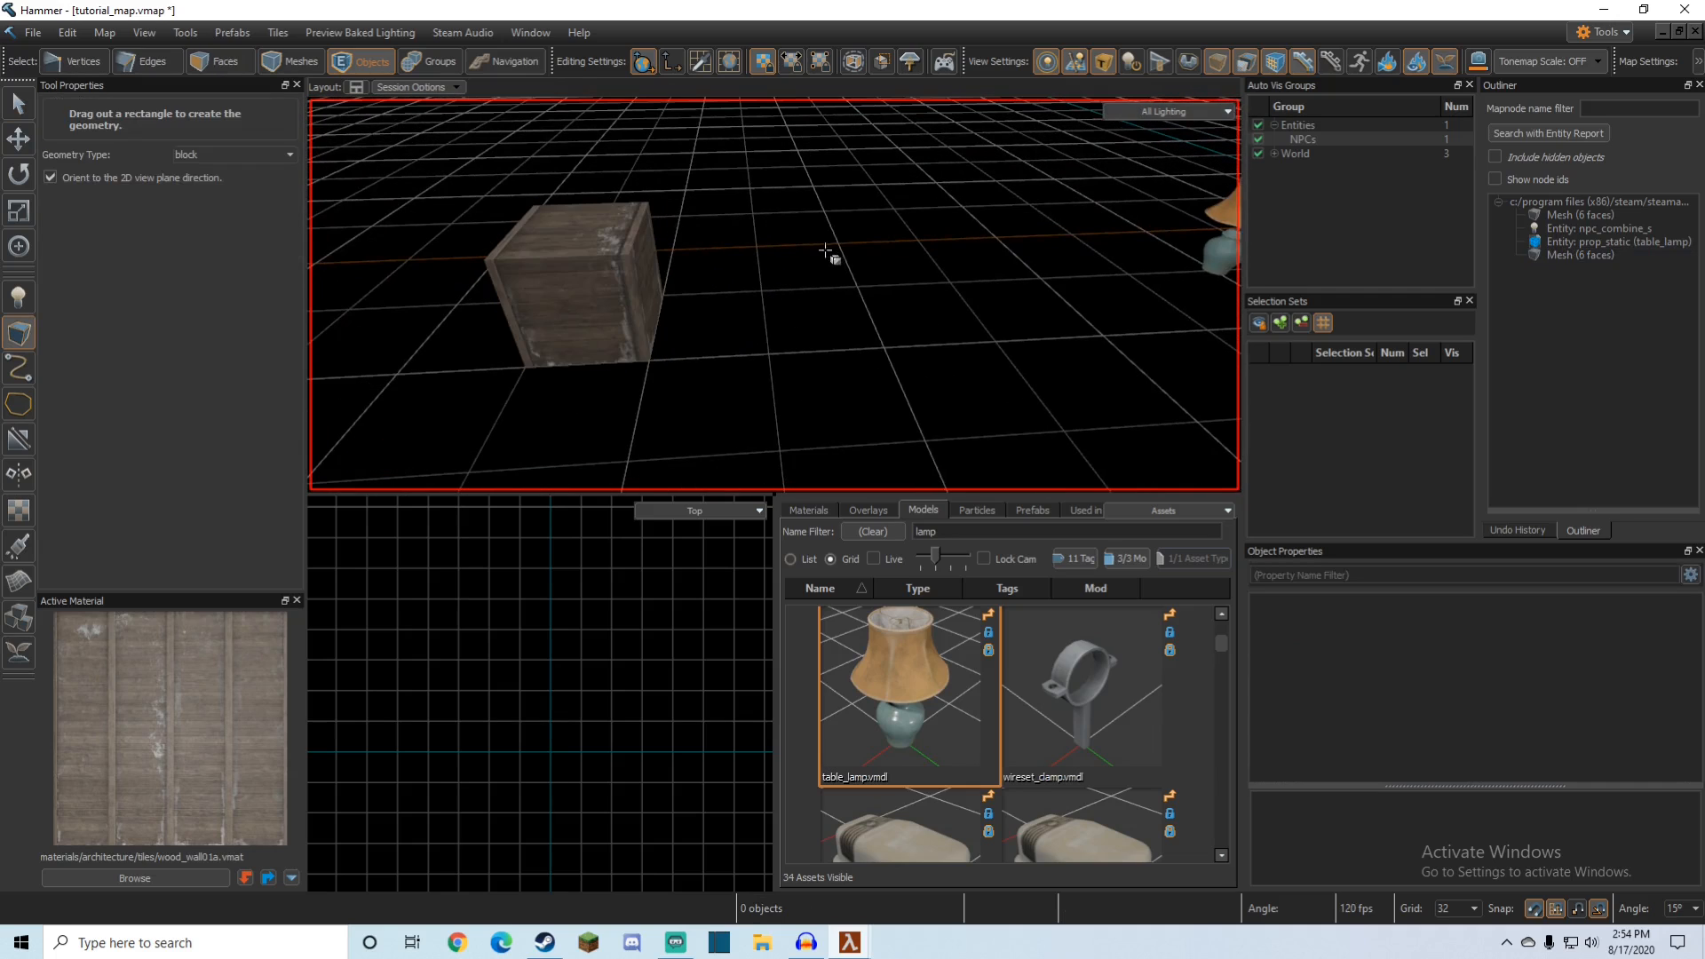
{"action": "left_click", "coordinate": [195, 152]}
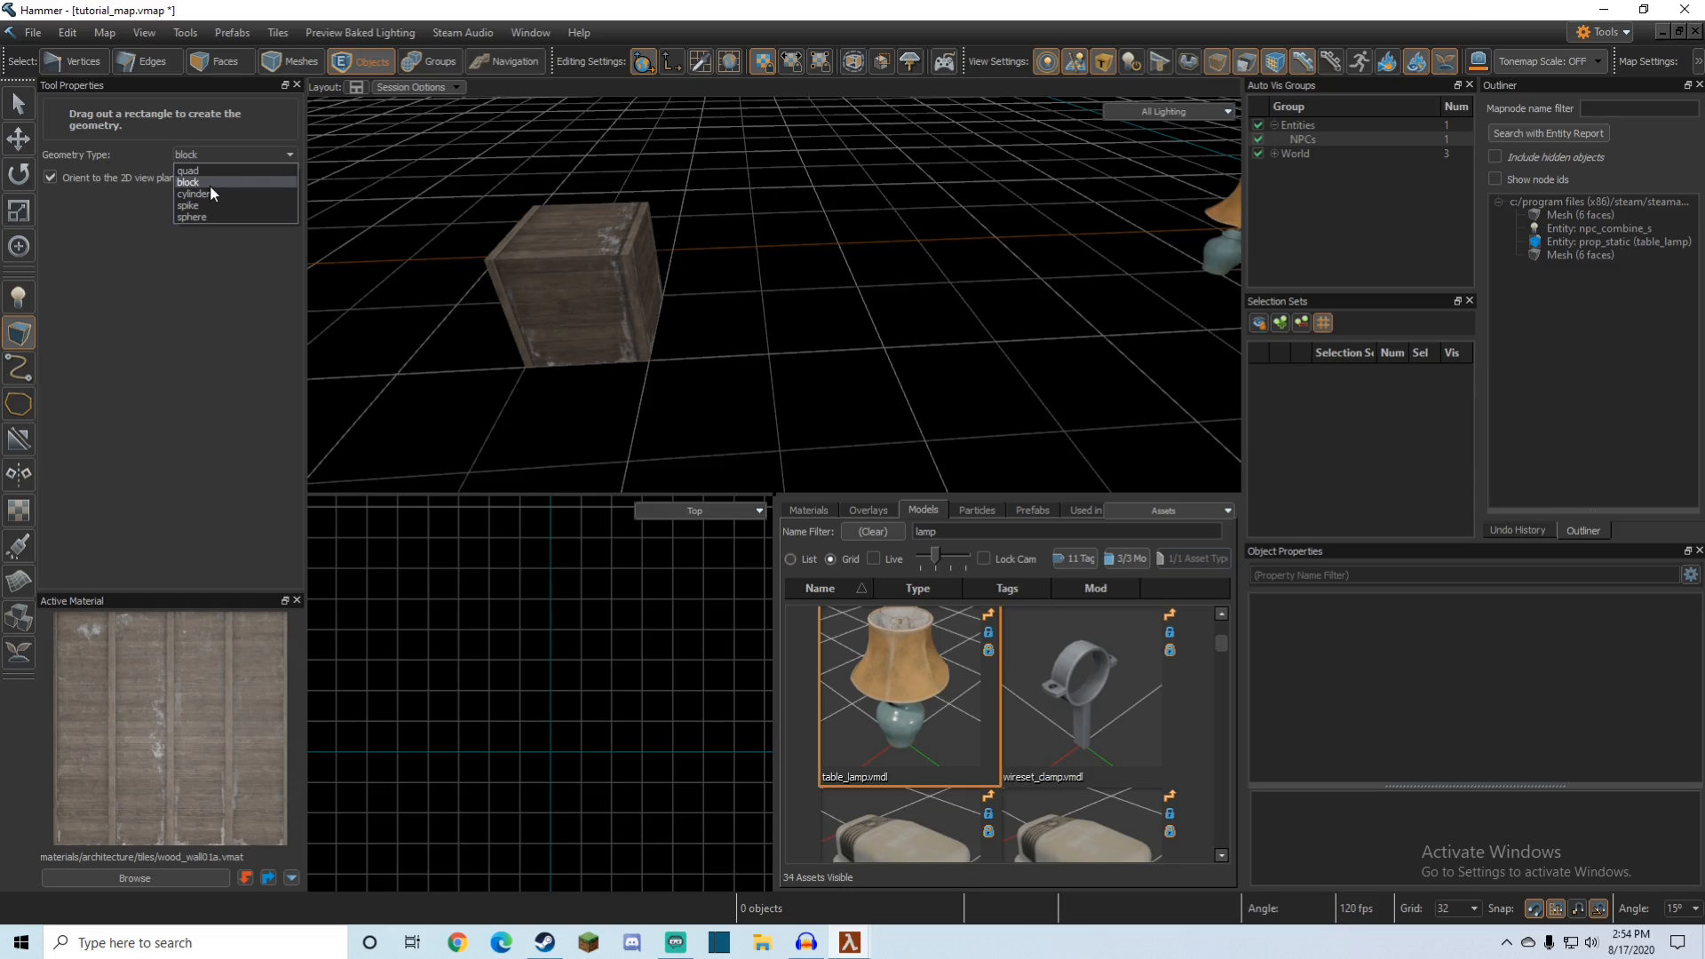
{"action": "left_click", "coordinate": [93, 168]}
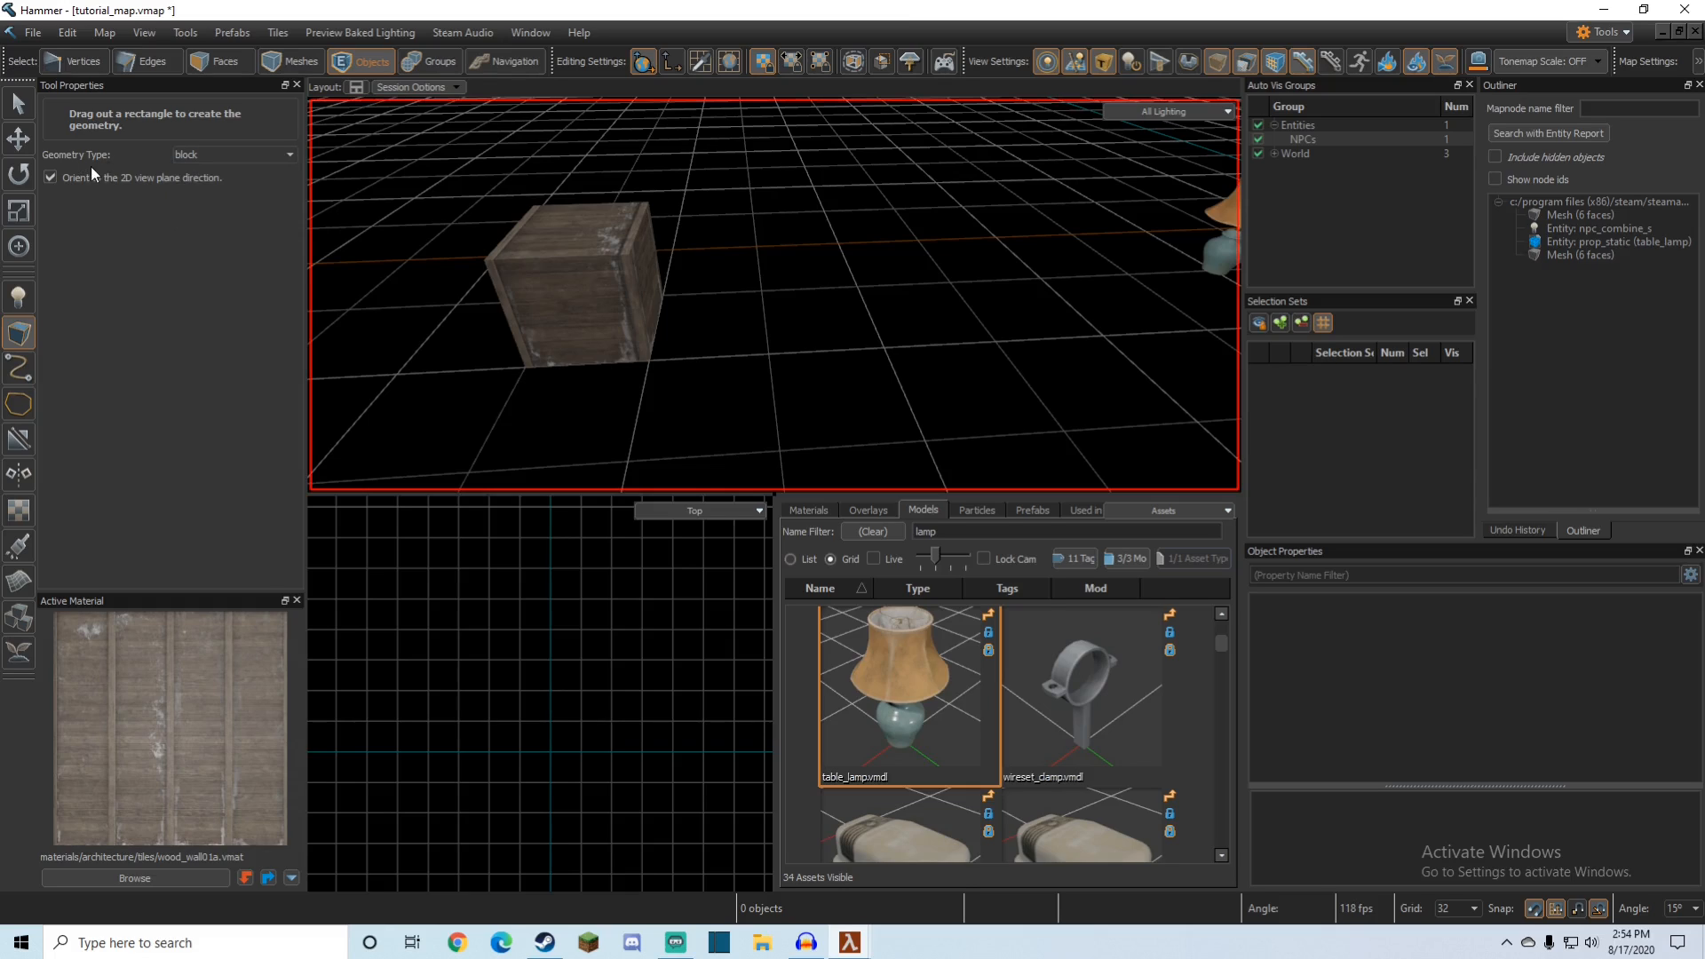
{"action": "left_click", "coordinate": [213, 155]}
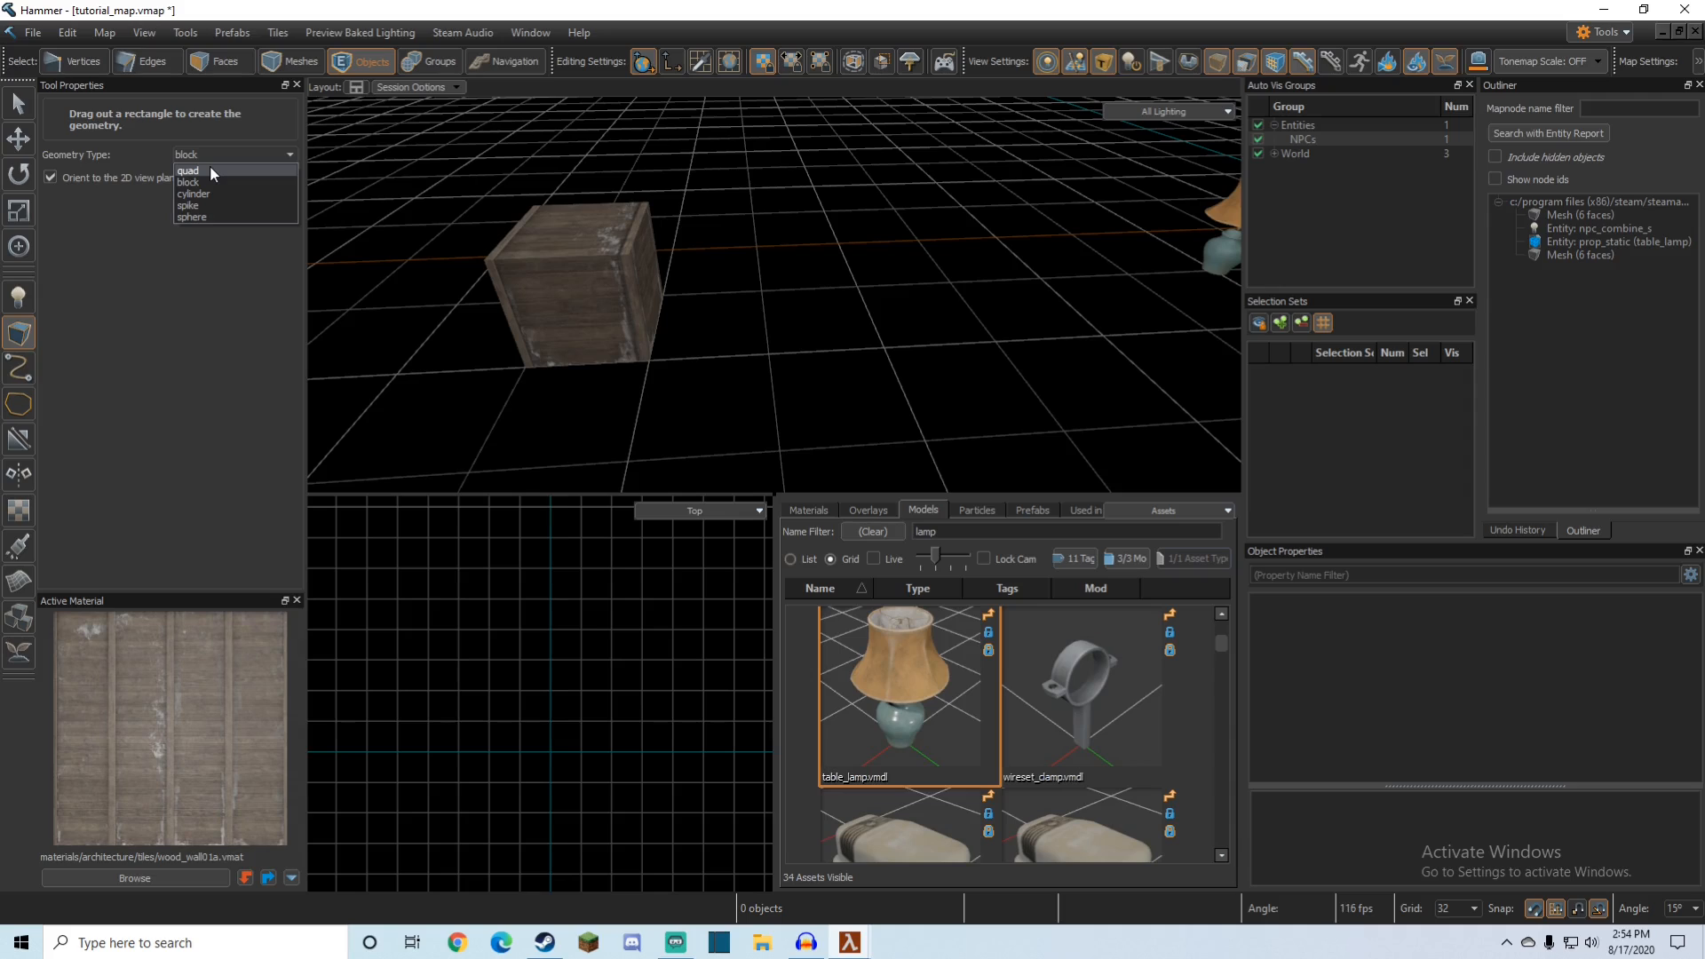
{"action": "left_click", "coordinate": [211, 170]}
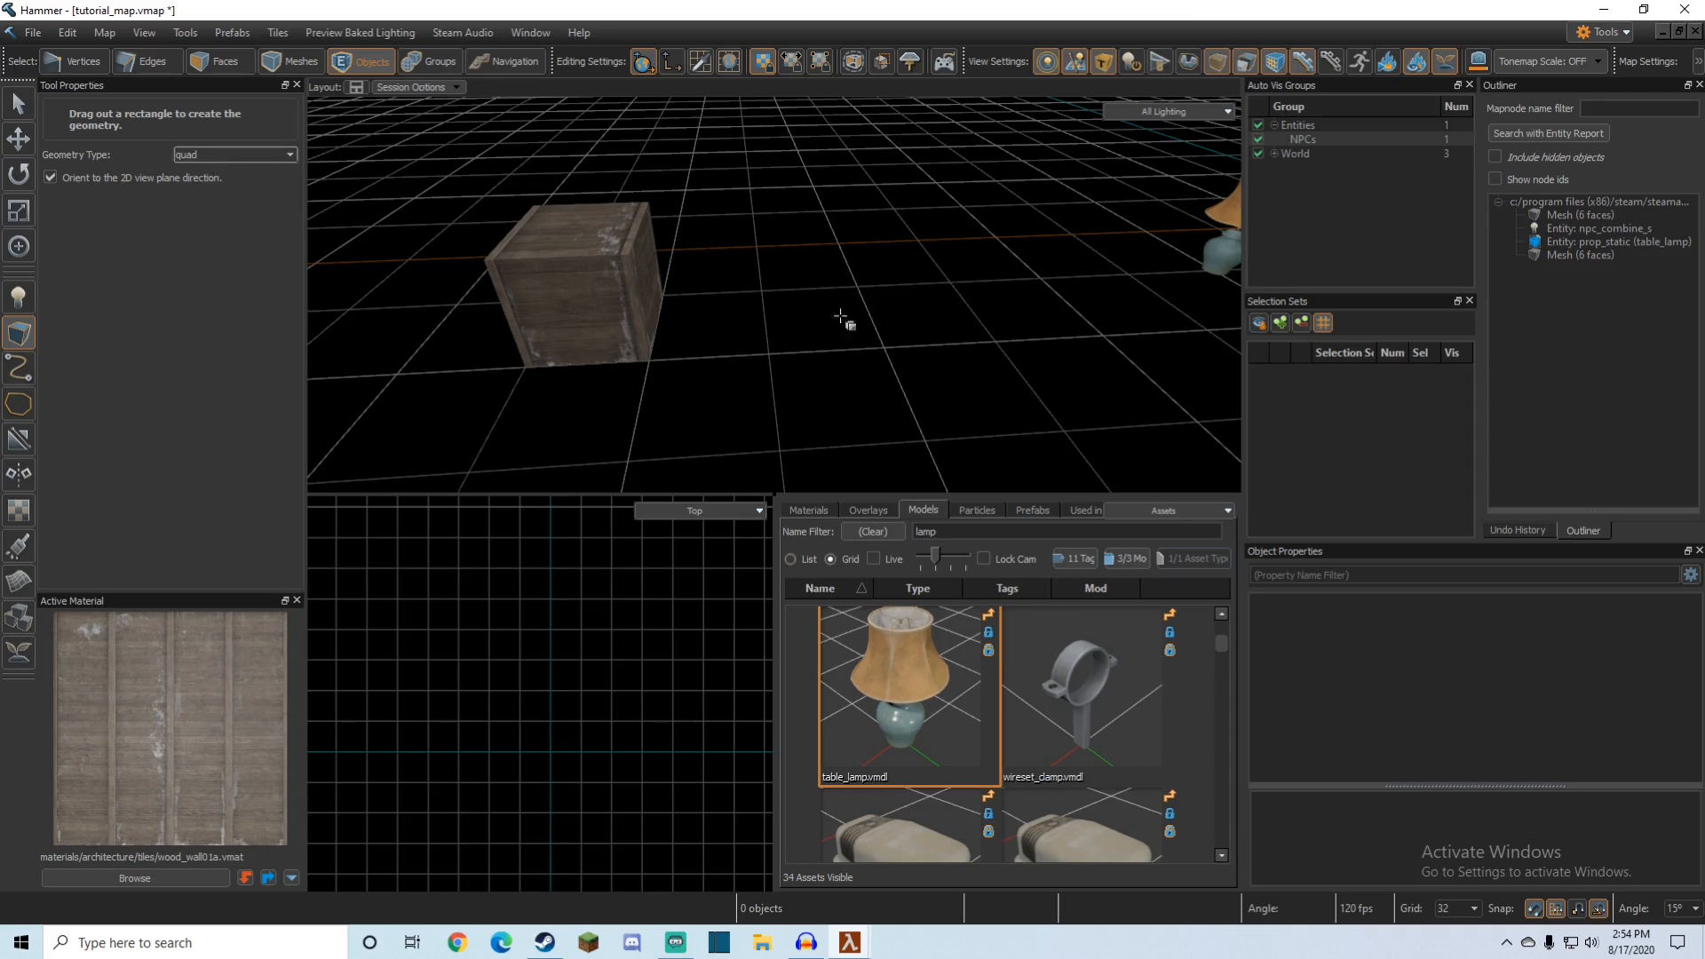
{"action": "left_click", "coordinate": [853, 363]}
{"action": "scroll", "coordinate": [855, 364], "scroll_direction": "up", "scroll_amount": 3}
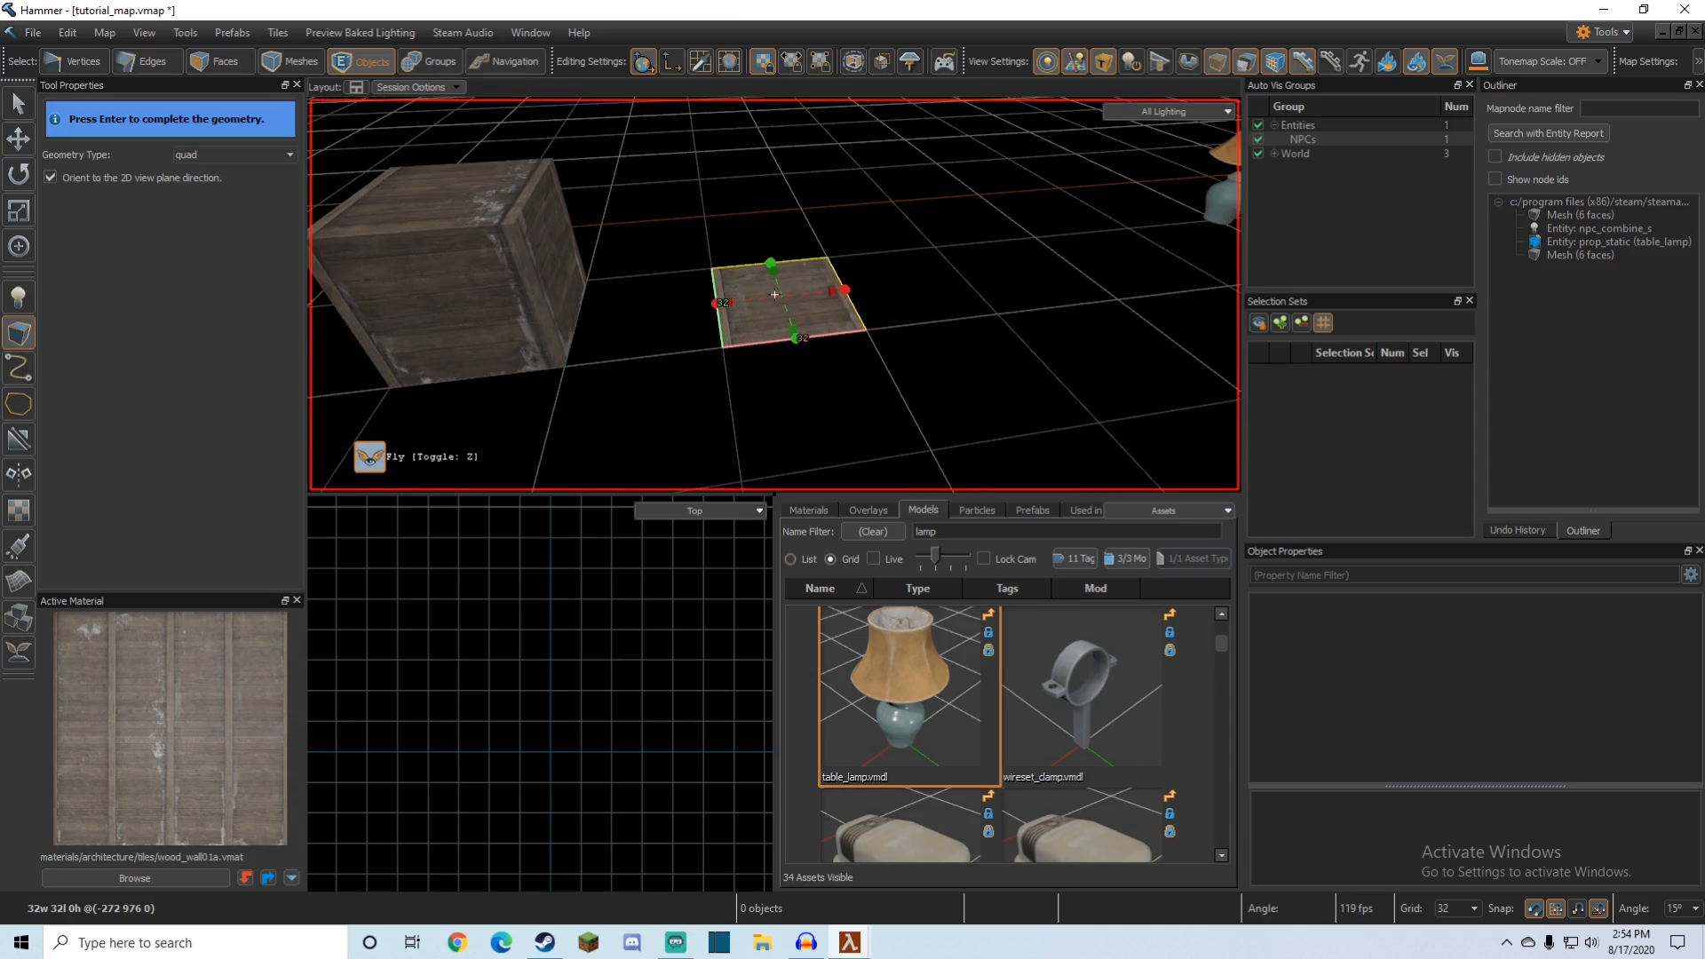
{"action": "right_click_drag", "start_coordinate": [856, 363], "coordinate": [836, 359]}
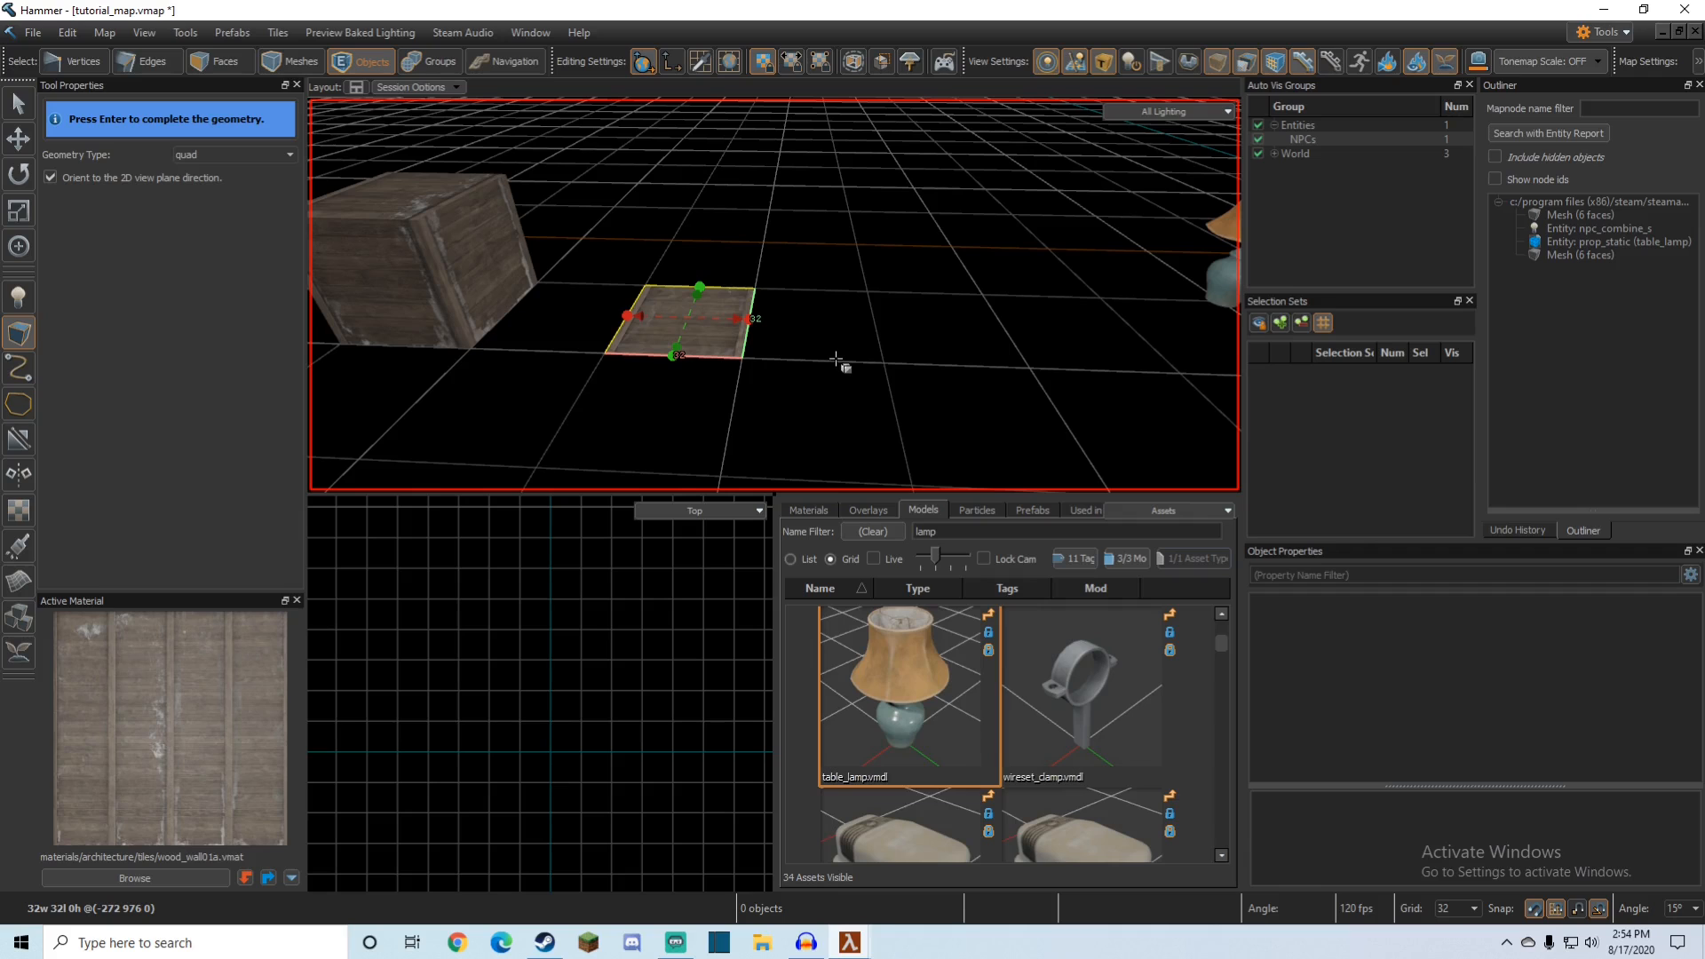
{"action": "right_click_drag", "start_coordinate": [836, 359], "coordinate": [774, 294]}
{"action": "key", "text": "w"}
{"action": "key", "text": "w"}
{"action": "key", "text": "Return"}
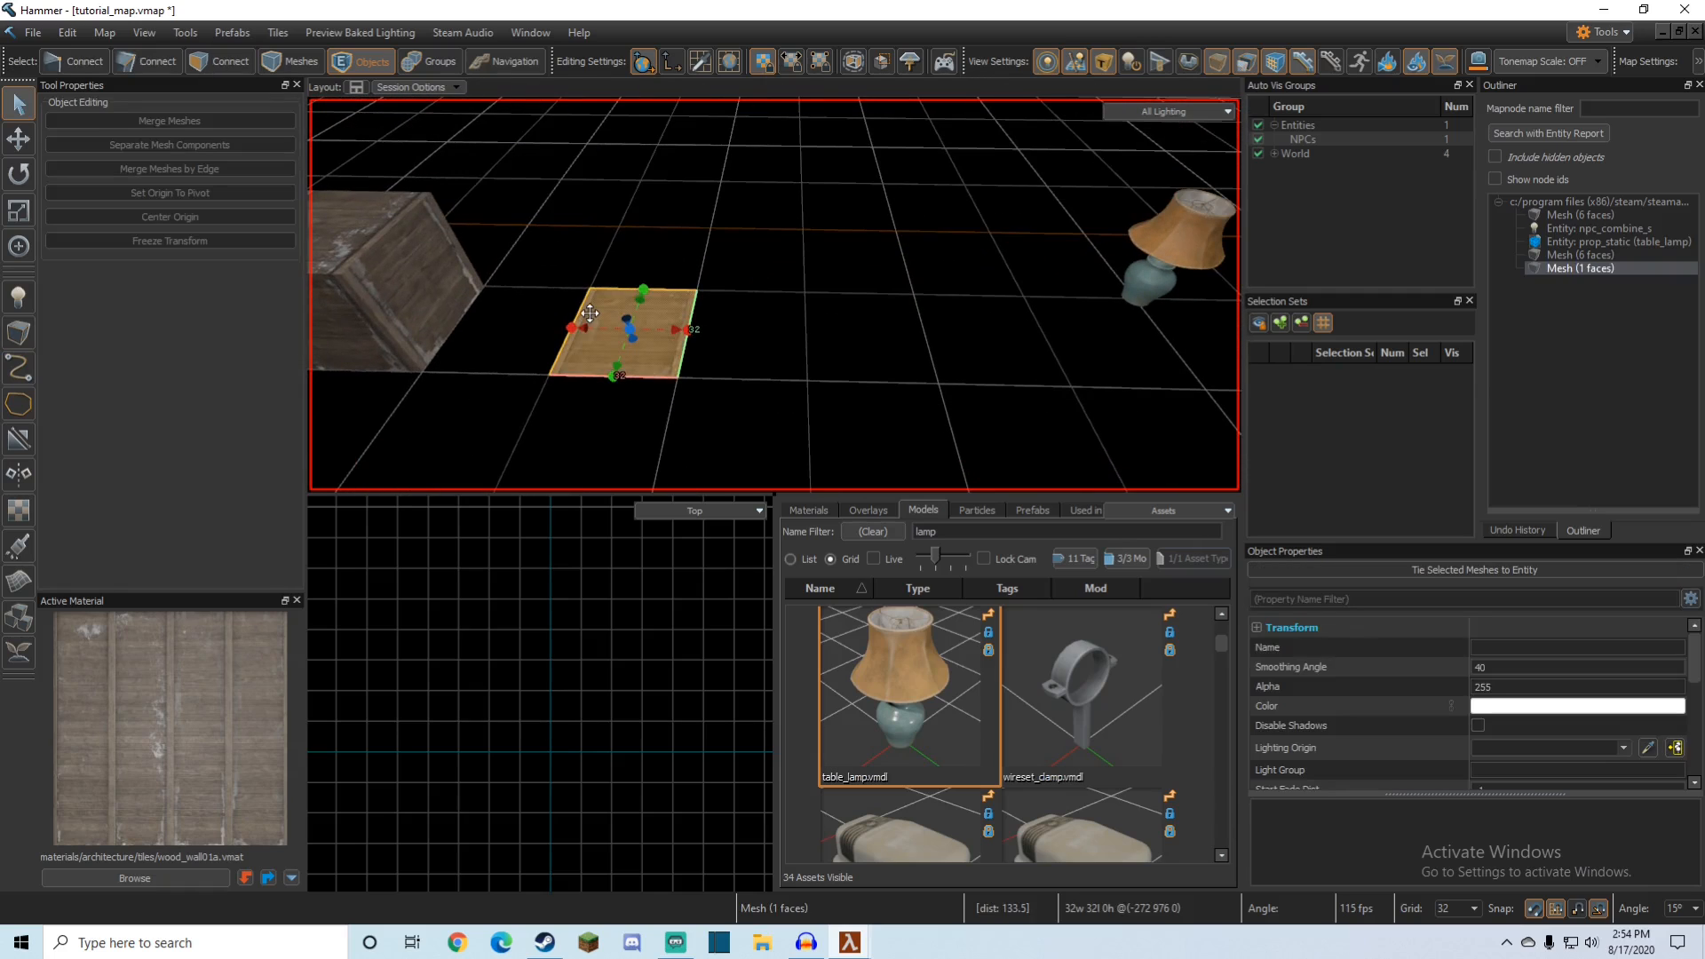
Step: Create a 32 × 32 × 32 cylinder on the grid between the quad and the table lamp
{"action": "key", "text": "Escape"}
{"action": "left_click", "coordinate": [202, 154]}
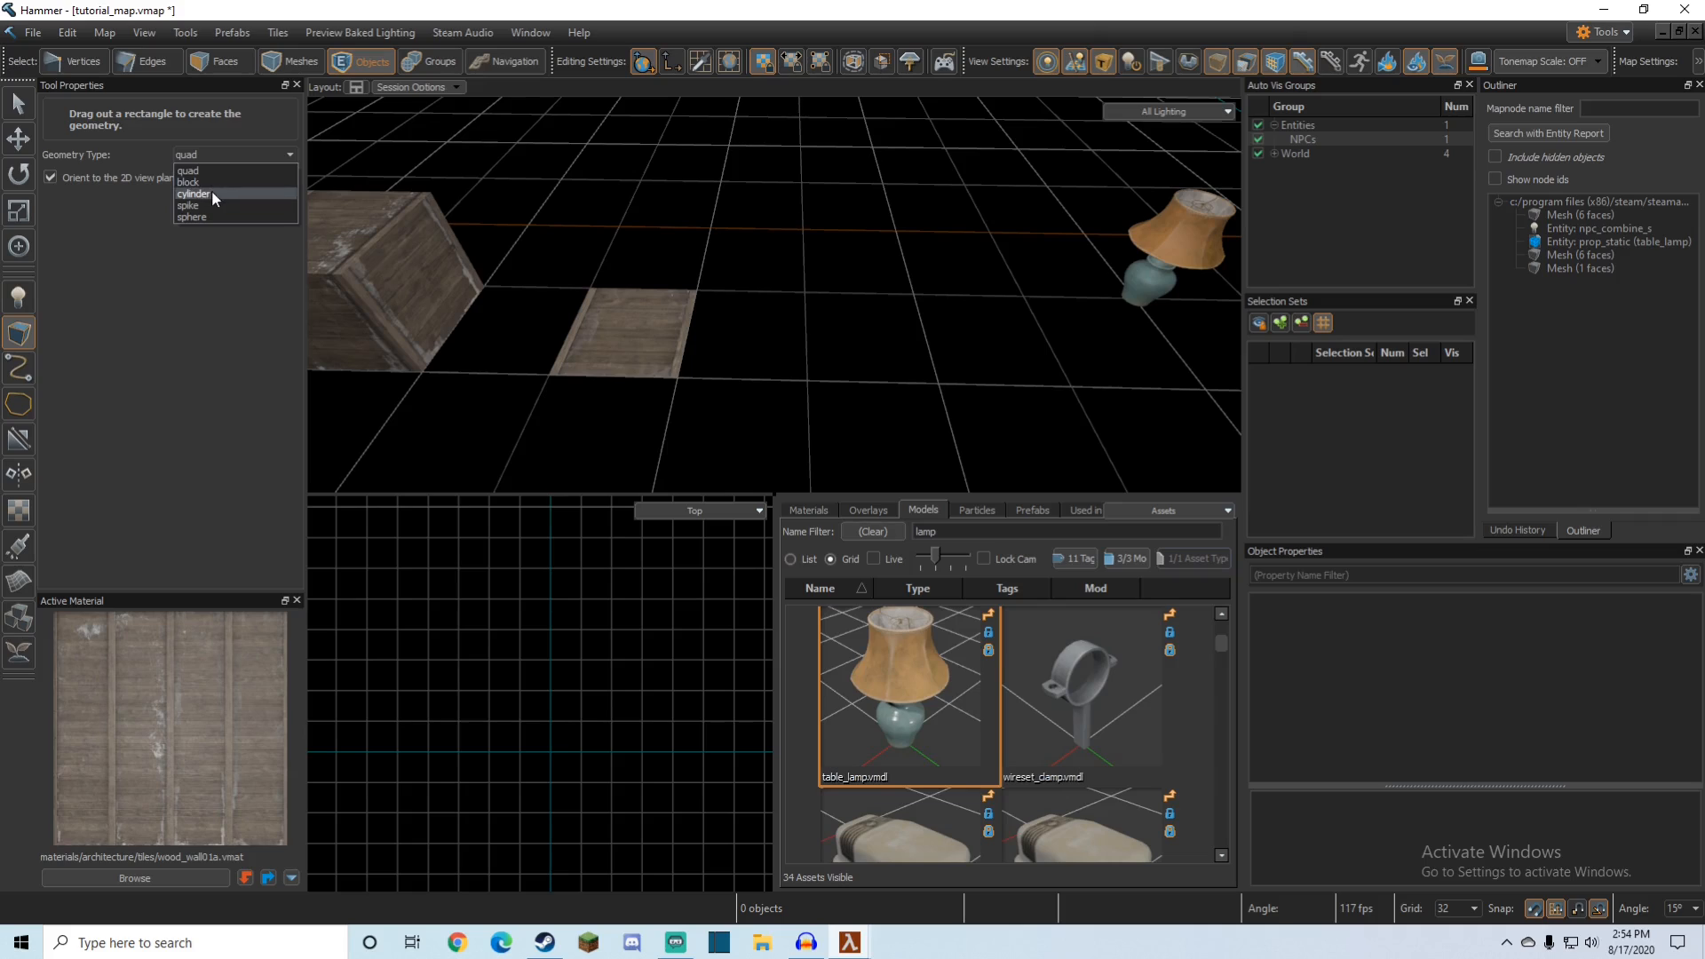
{"action": "left_click", "coordinate": [211, 190]}
{"action": "left_click_drag", "start_coordinate": [797, 294], "coordinate": [917, 380]}
{"action": "key", "text": "Return"}
{"action": "key", "text": "d"}
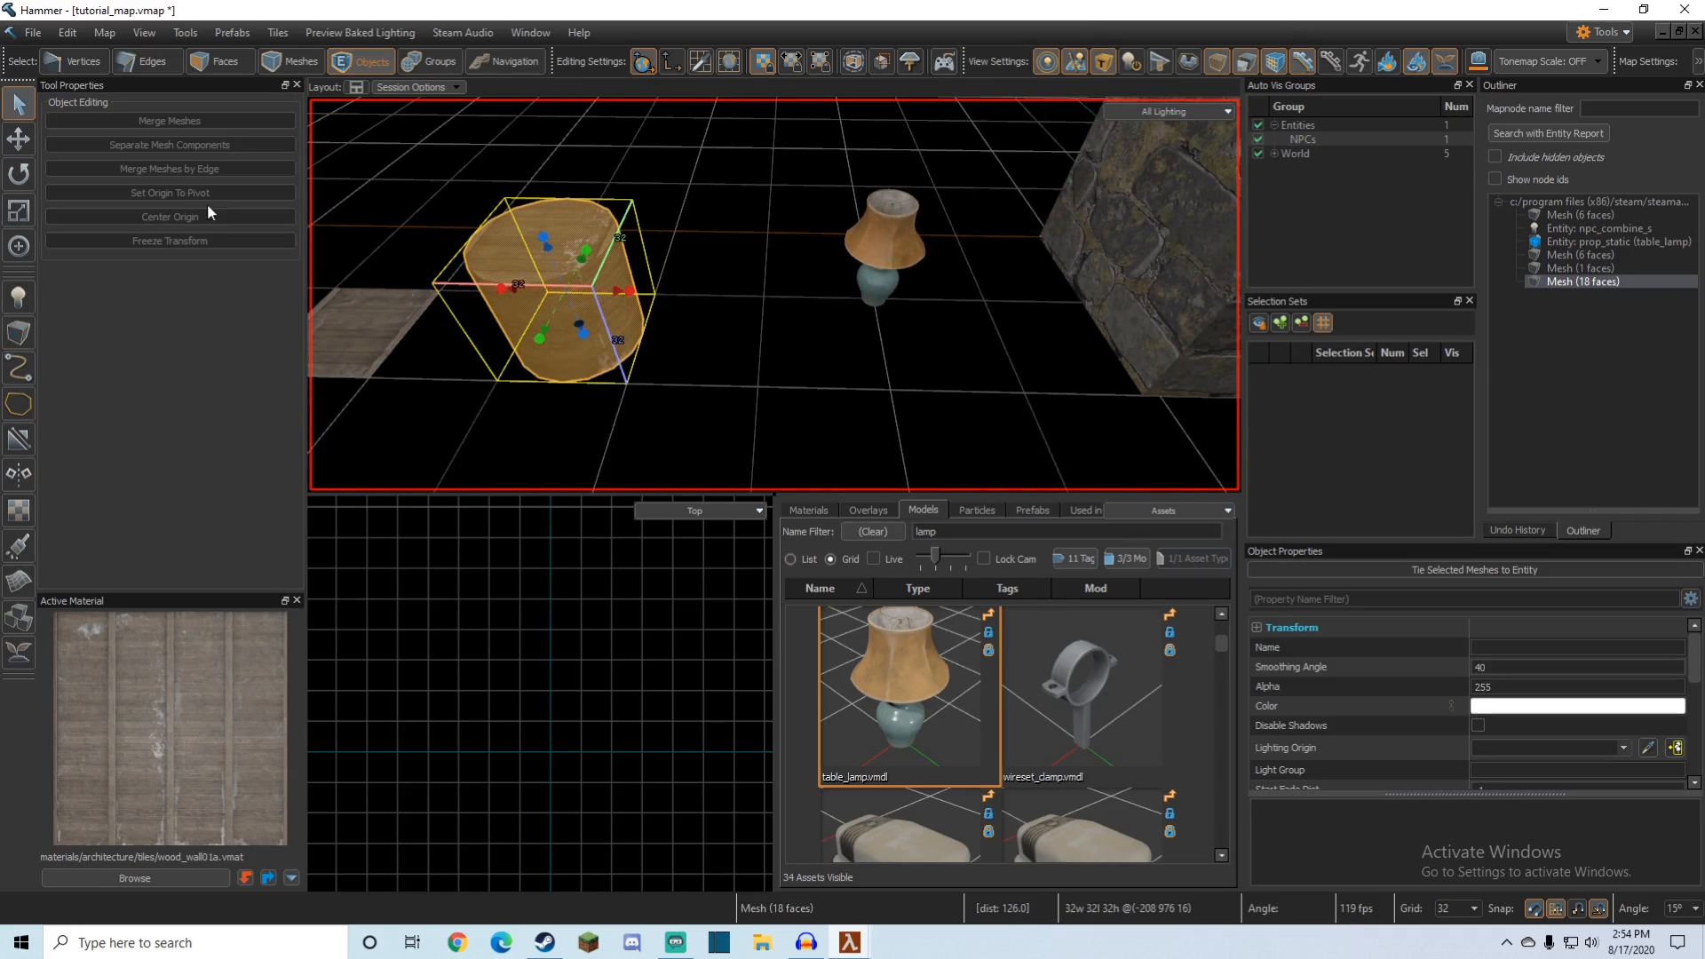
Step: Create a 32 × 32 × 32 spike with 16 sides on the grid in front of the wooden block
{"action": "key", "text": "shift+b"}
{"action": "left_click", "coordinate": [213, 156]}
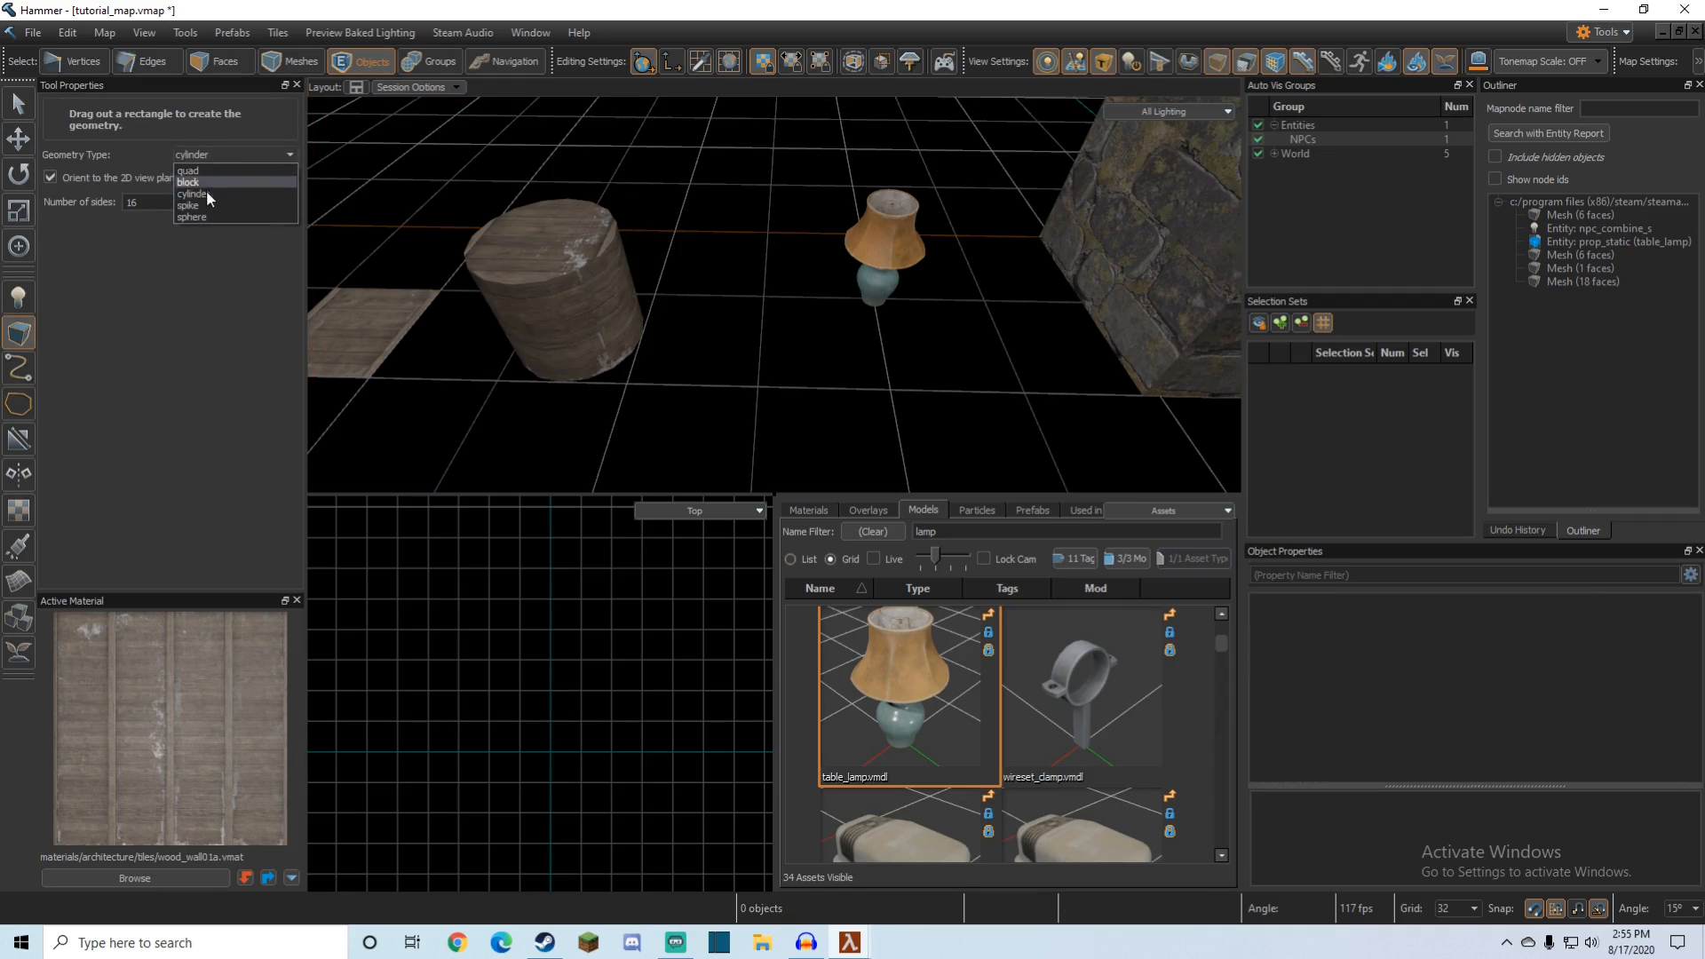
{"action": "left_click", "coordinate": [202, 206]}
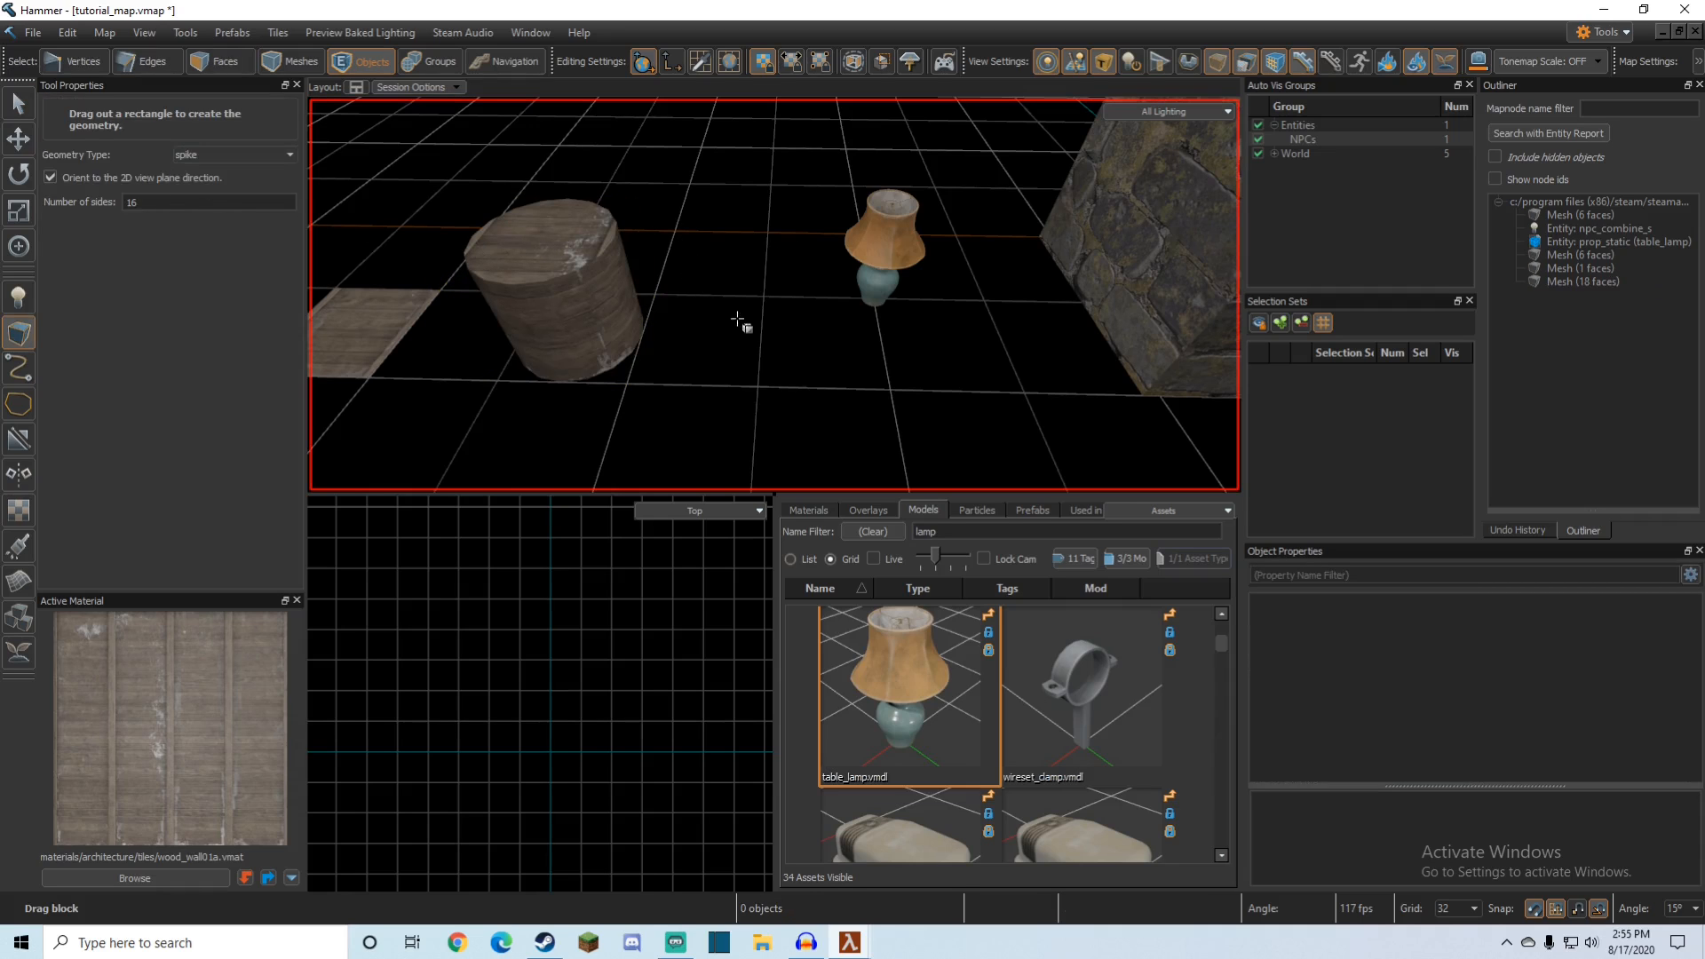
{"action": "key", "text": "z"}
{"action": "key", "text": "s"}
{"action": "key", "text": "w"}
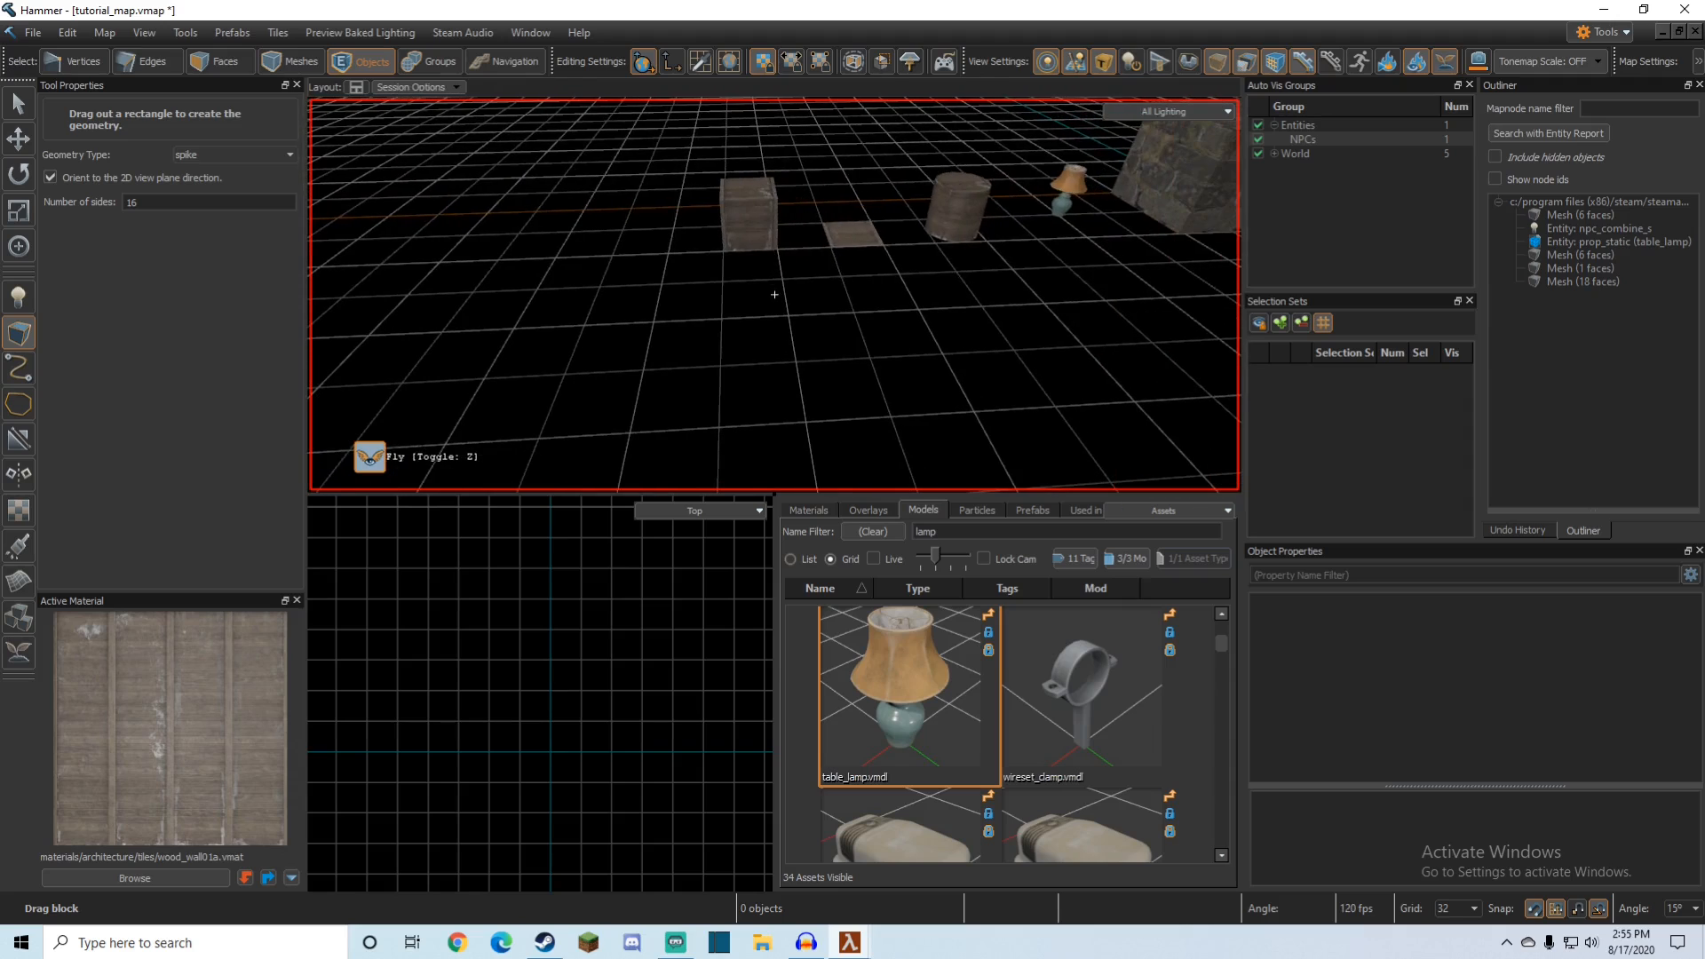
{"action": "key", "text": "z"}
{"action": "left_click_drag", "start_coordinate": [724, 273], "coordinate": [776, 310]}
{"action": "key", "text": "Return"}
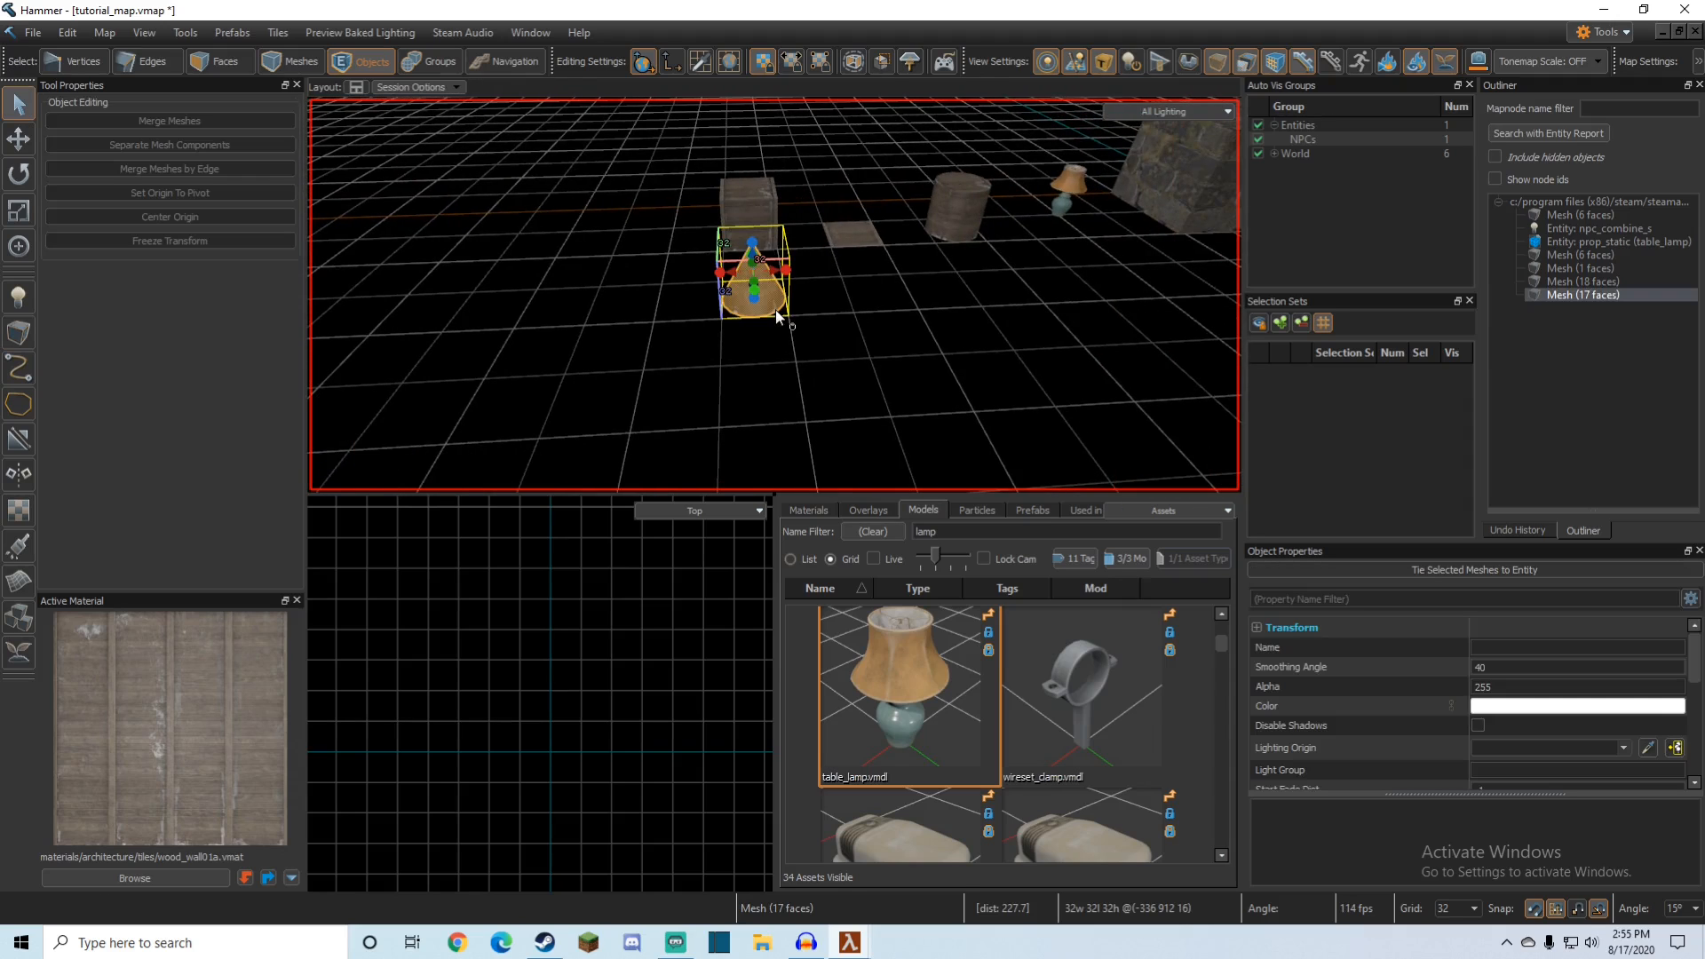
{"action": "key", "text": "z"}
{"action": "key", "text": "w"}
{"action": "key", "text": "z"}
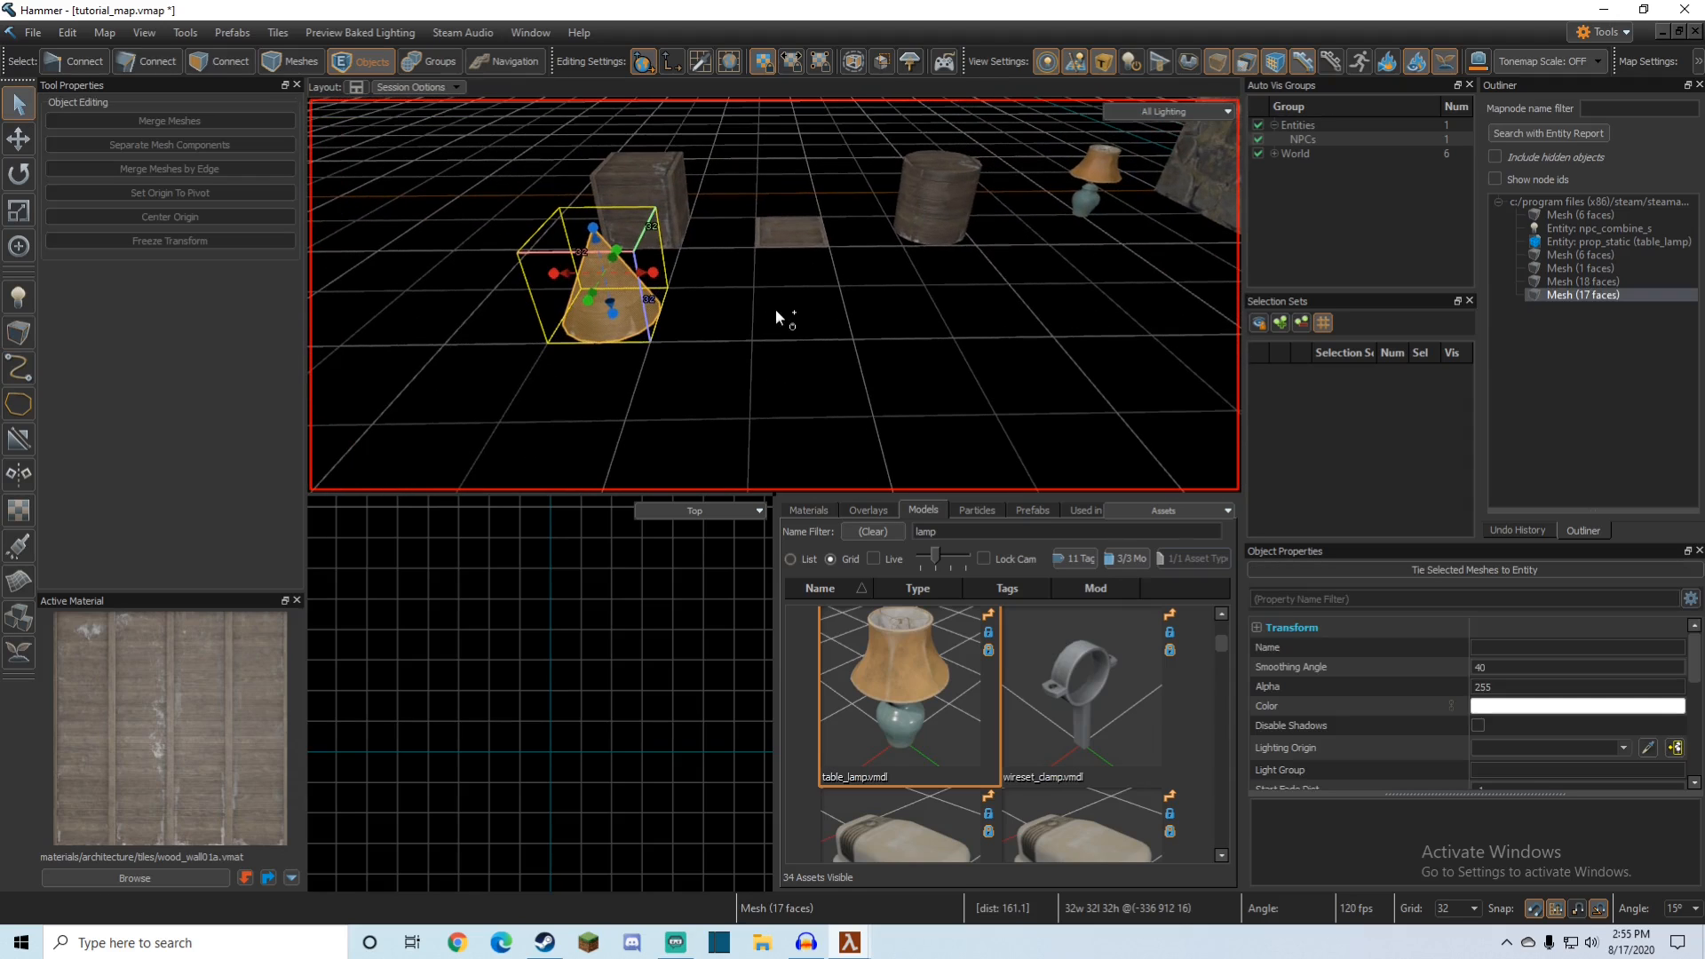
Step: Create a 32 × 32 × 32 sphere with 16 sides on the grid beside the spike, in front of the quad
{"action": "key", "text": "shift+b"}
{"action": "left_click", "coordinate": [250, 157]}
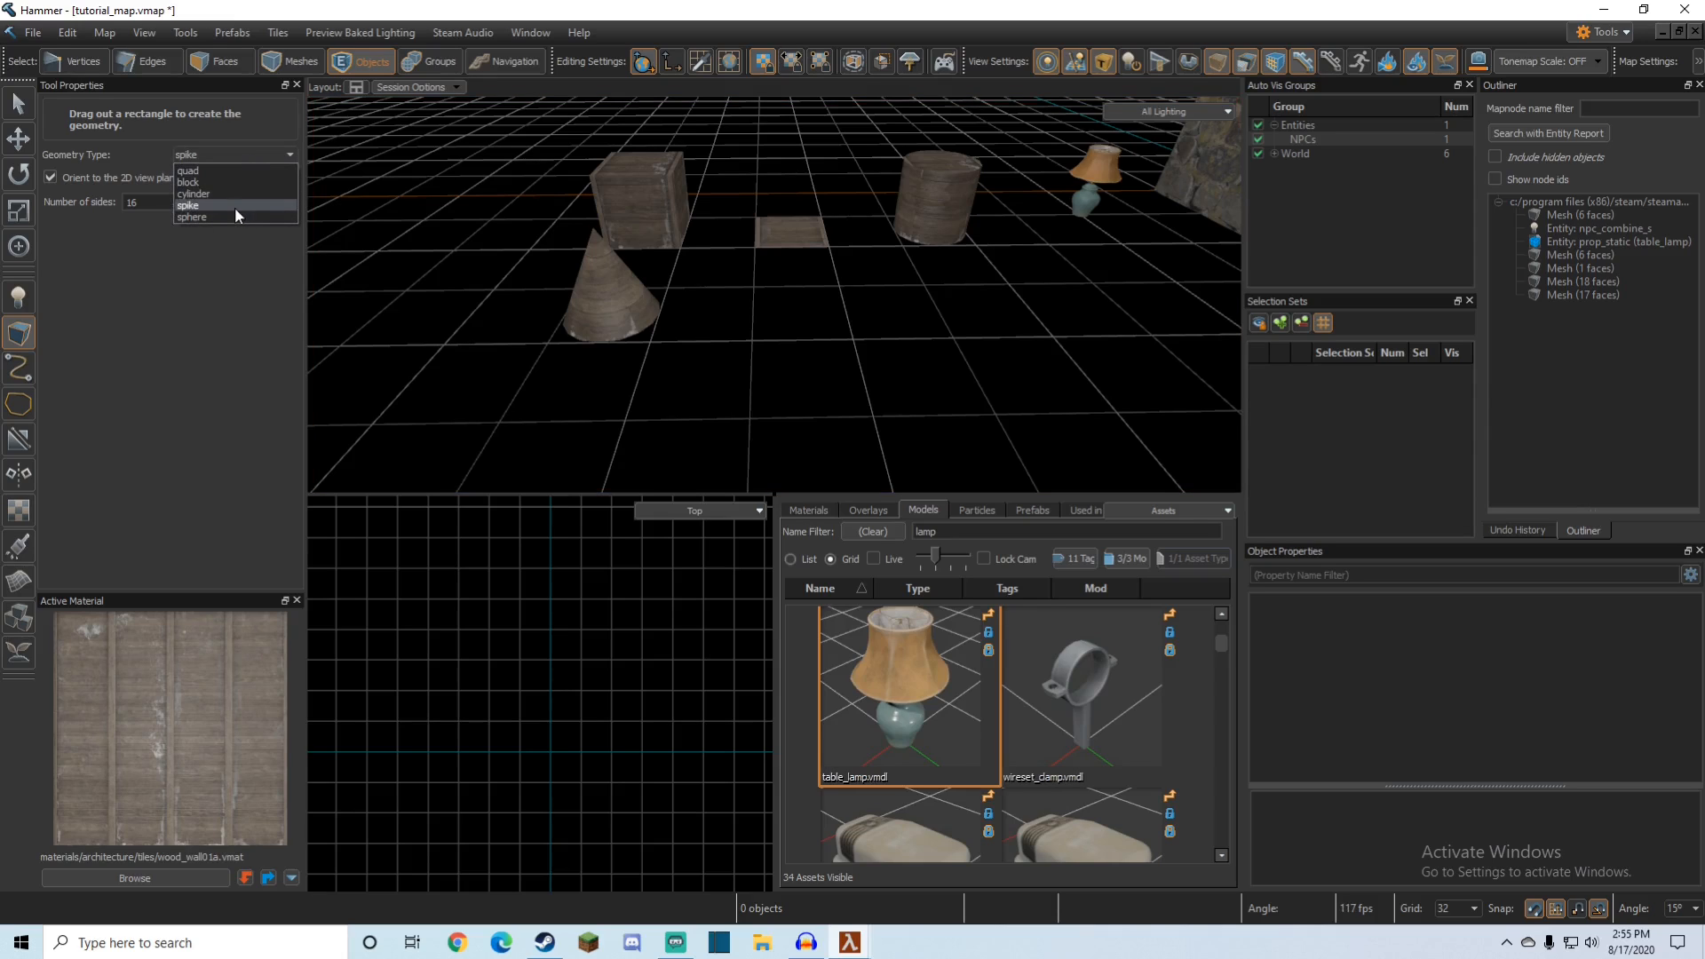
{"action": "left_click", "coordinate": [234, 206]}
{"action": "left_click", "coordinate": [862, 329]}
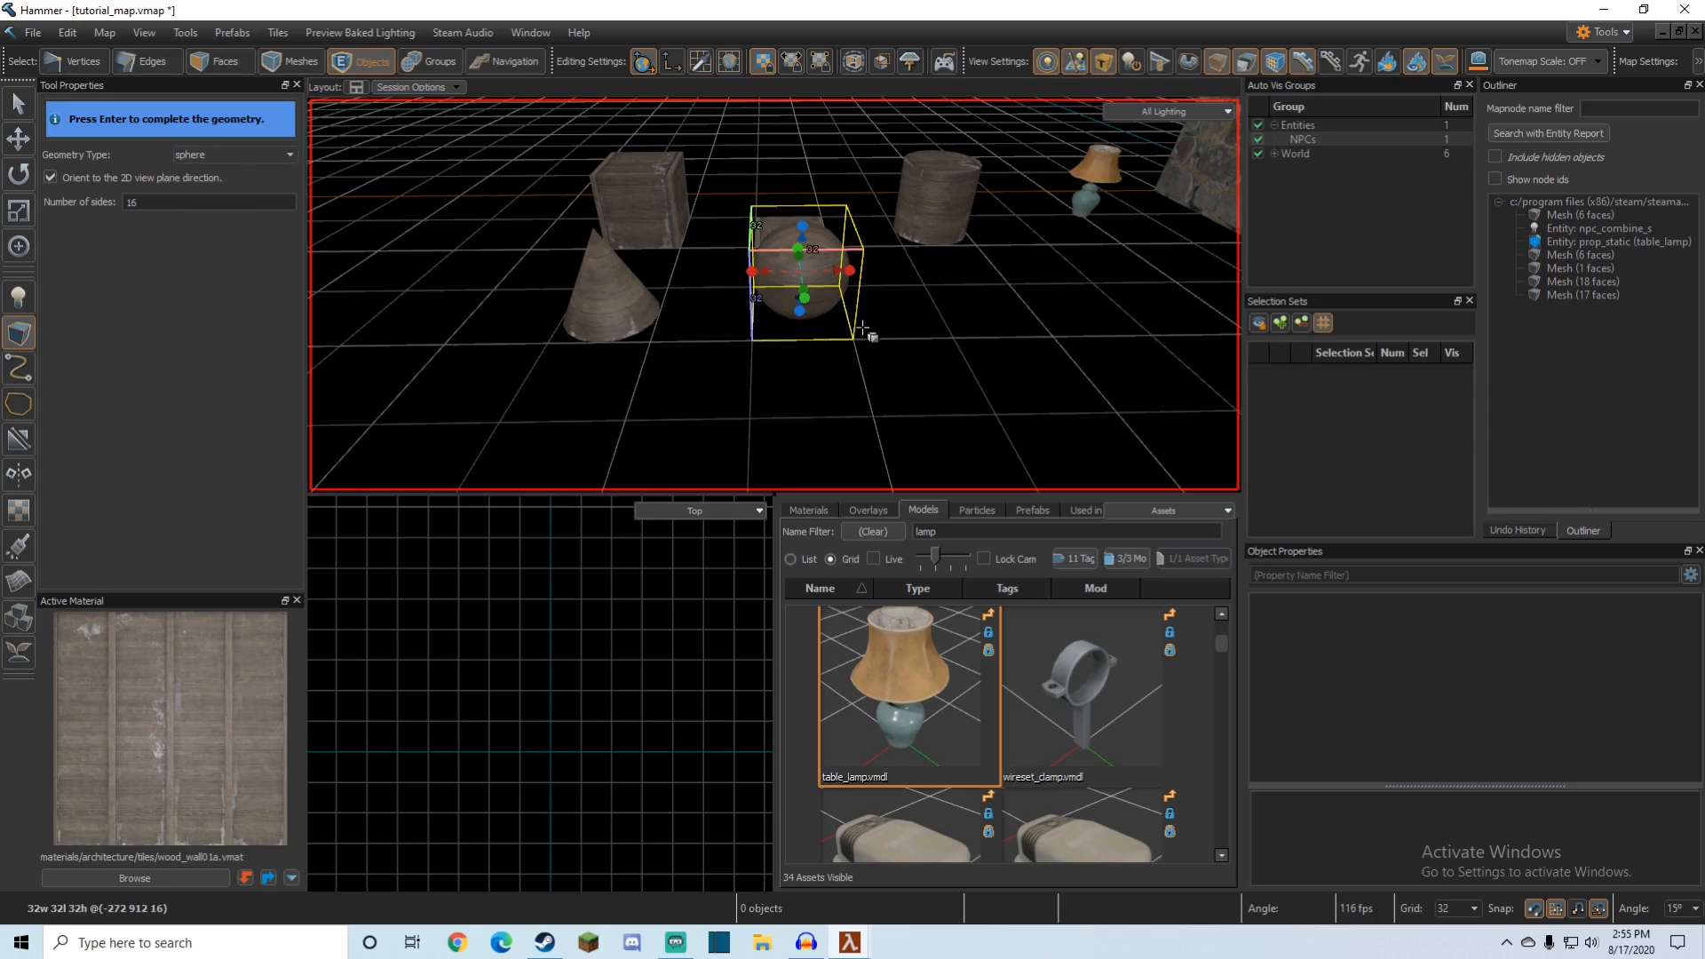
{"action": "key", "text": "Return"}
{"action": "scroll", "coordinate": [862, 329], "scroll_direction": "up", "scroll_amount": 3}
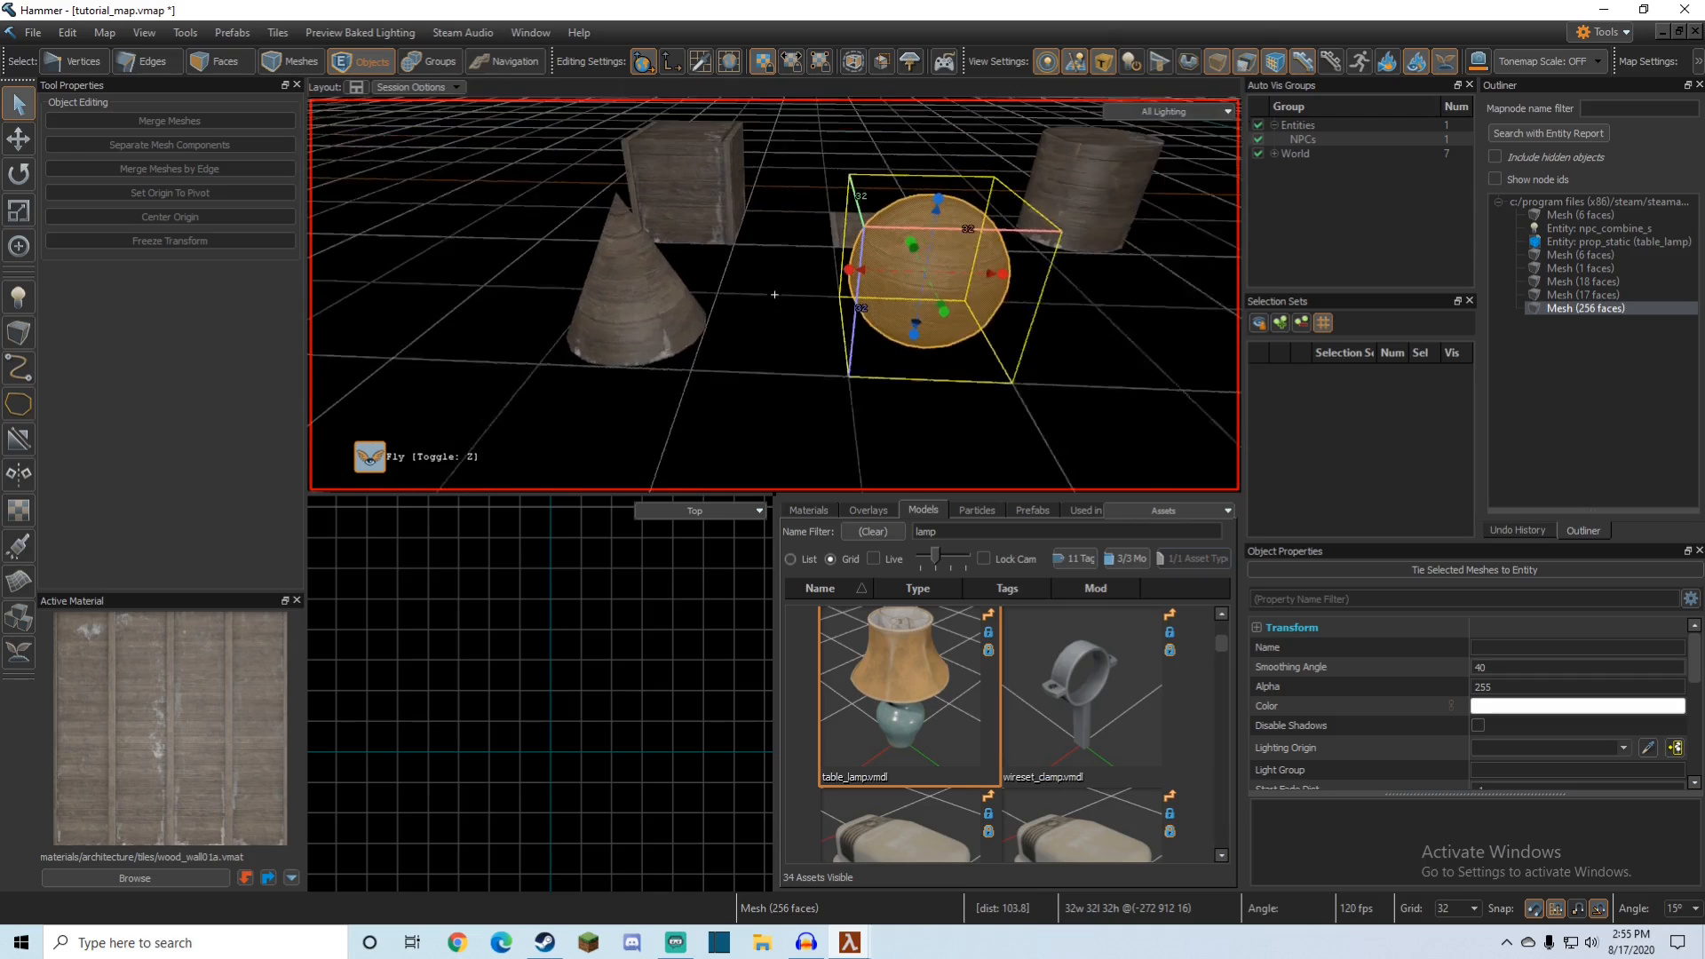
{"action": "key", "text": "Escape"}
Step: Delete the wooden sphere and the wooden spike from the map
{"action": "key", "text": "z"}
{"action": "key", "text": "d"}
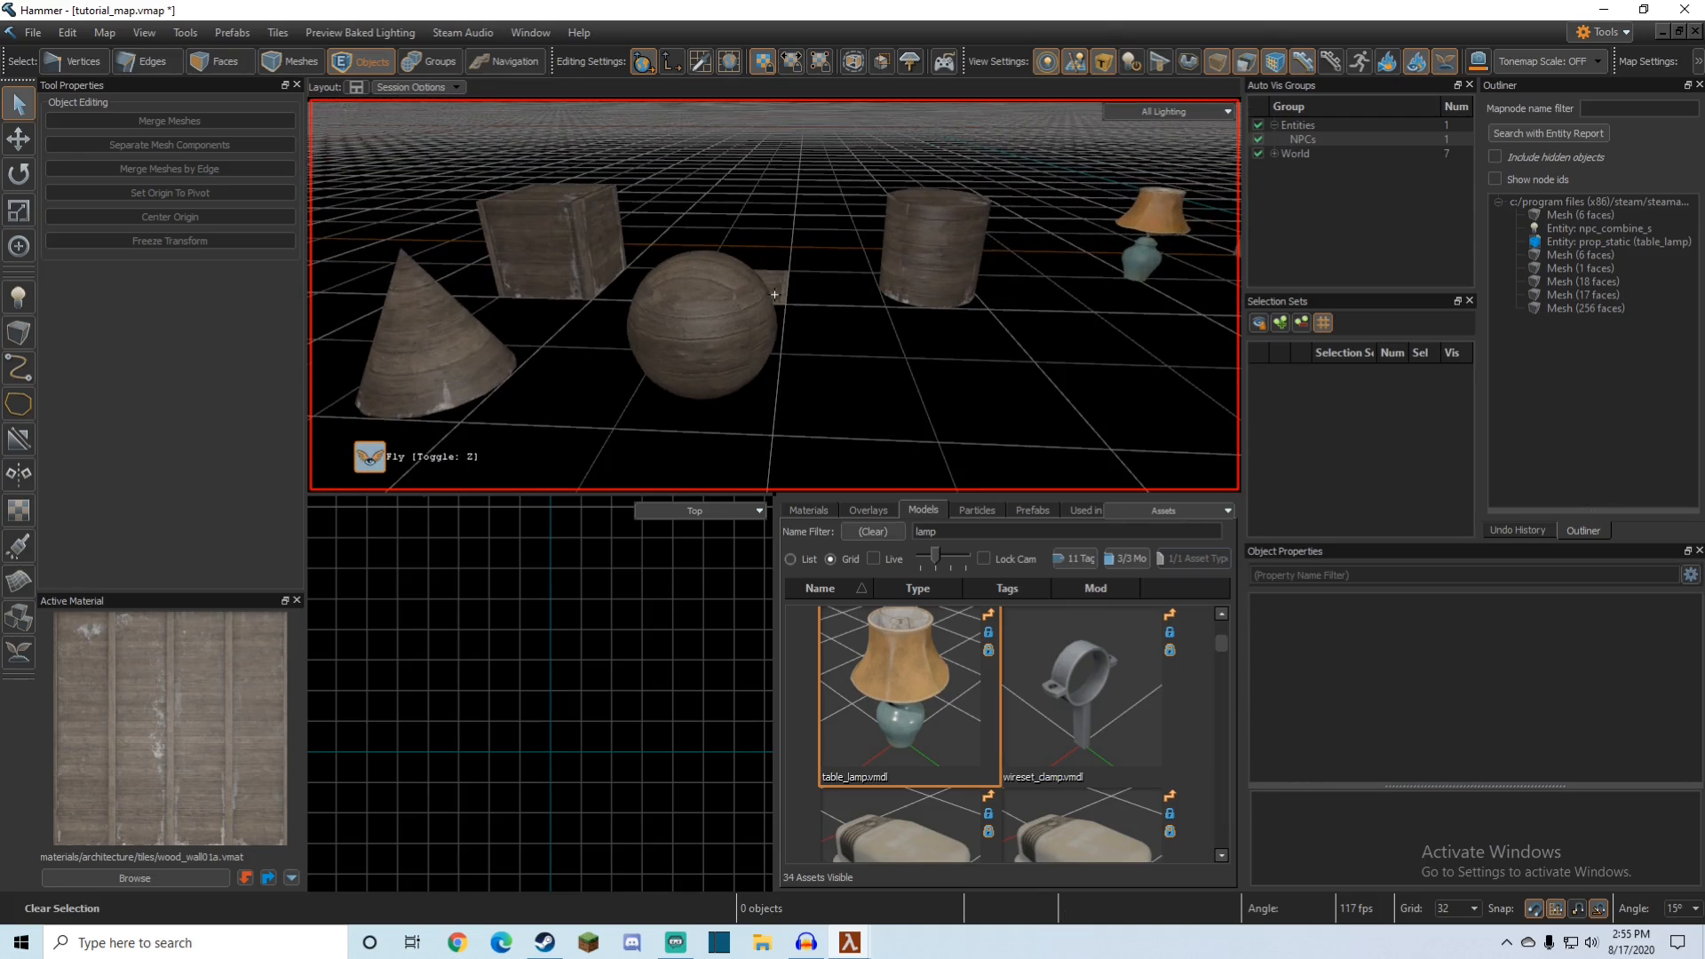
{"action": "key", "text": "z"}
{"action": "scroll", "coordinate": [699, 295], "scroll_direction": "down", "scroll_amount": 3}
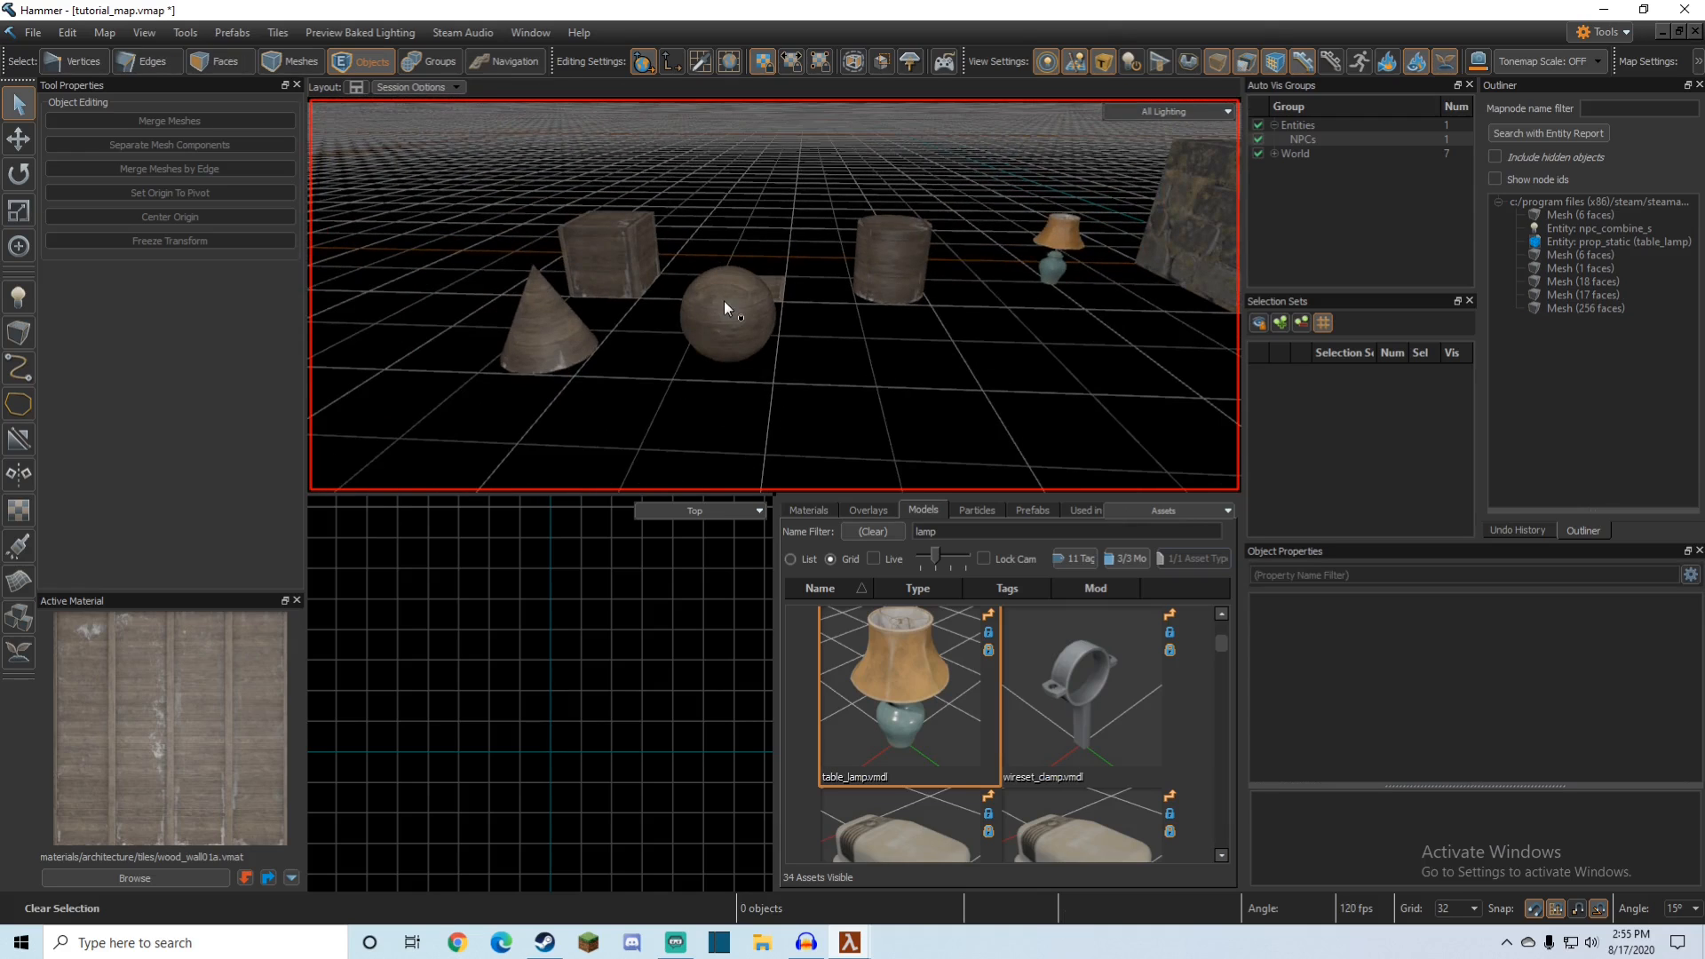
{"action": "left_click", "coordinate": [726, 309]}
{"action": "key", "text": "Delete"}
{"action": "left_click", "coordinate": [554, 314]}
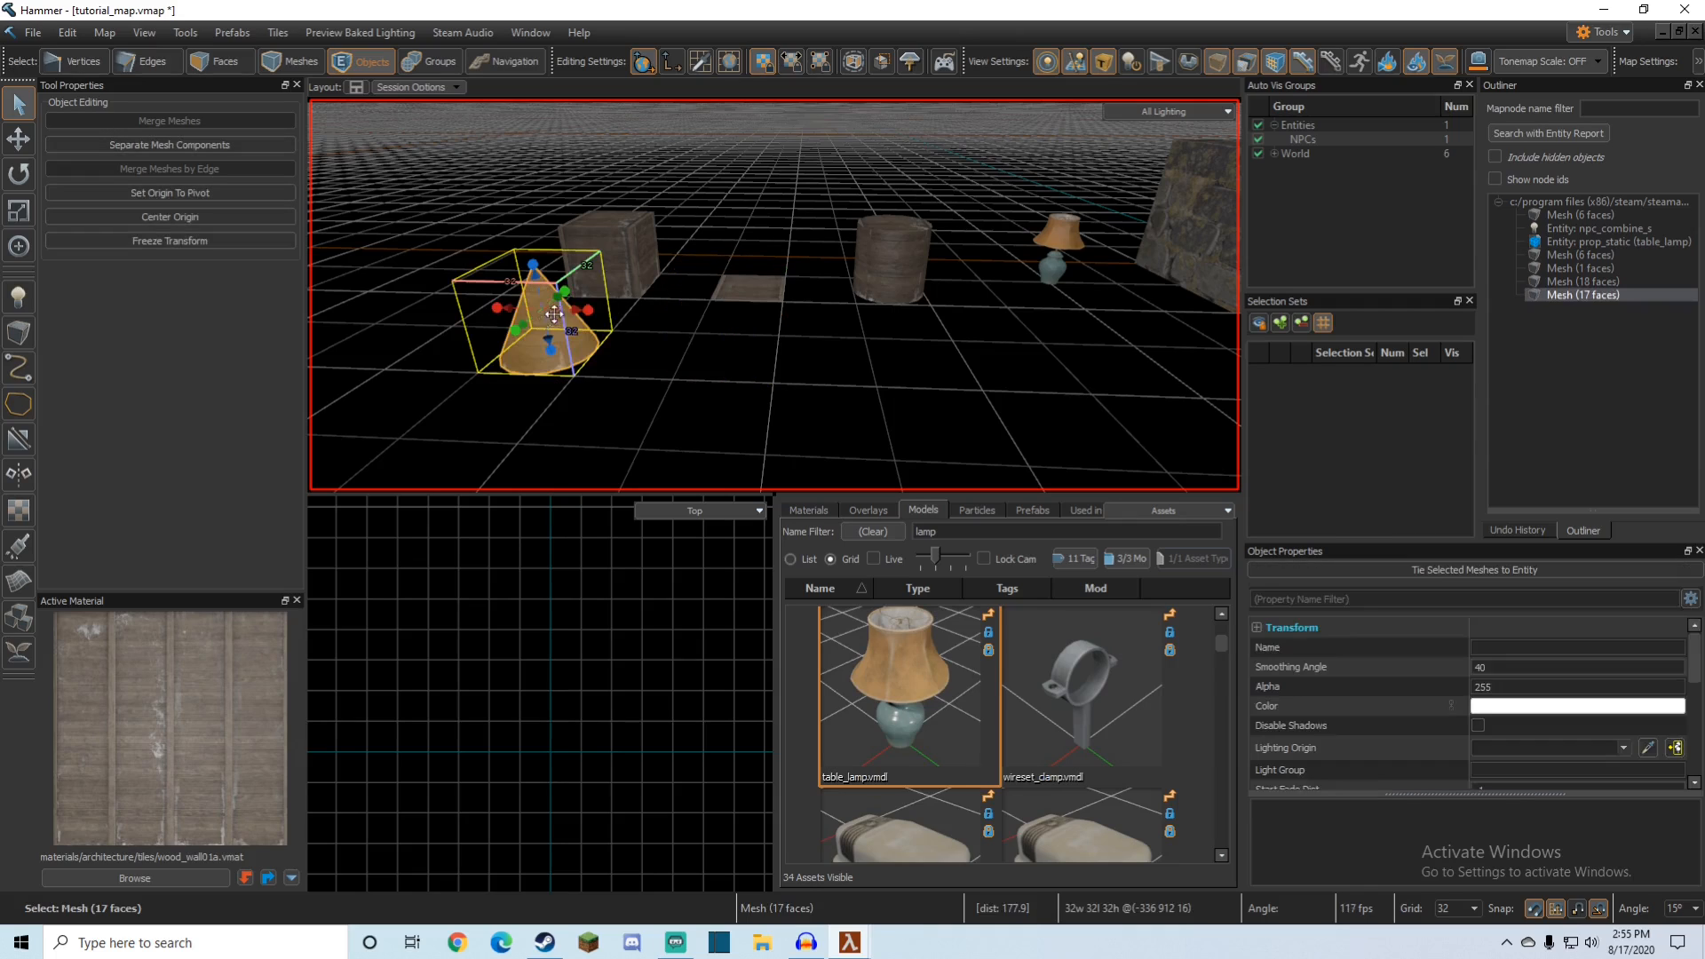
{"action": "key", "text": "Delete"}
Step: Delete the wooden block, cylinder and quad, leaving only the stone block, soldier and table lamp
{"action": "left_click", "coordinate": [605, 260]}
{"action": "key", "text": "Delete"}
{"action": "left_click", "coordinate": [762, 289]}
{"action": "left_click", "coordinate": [864, 277]}
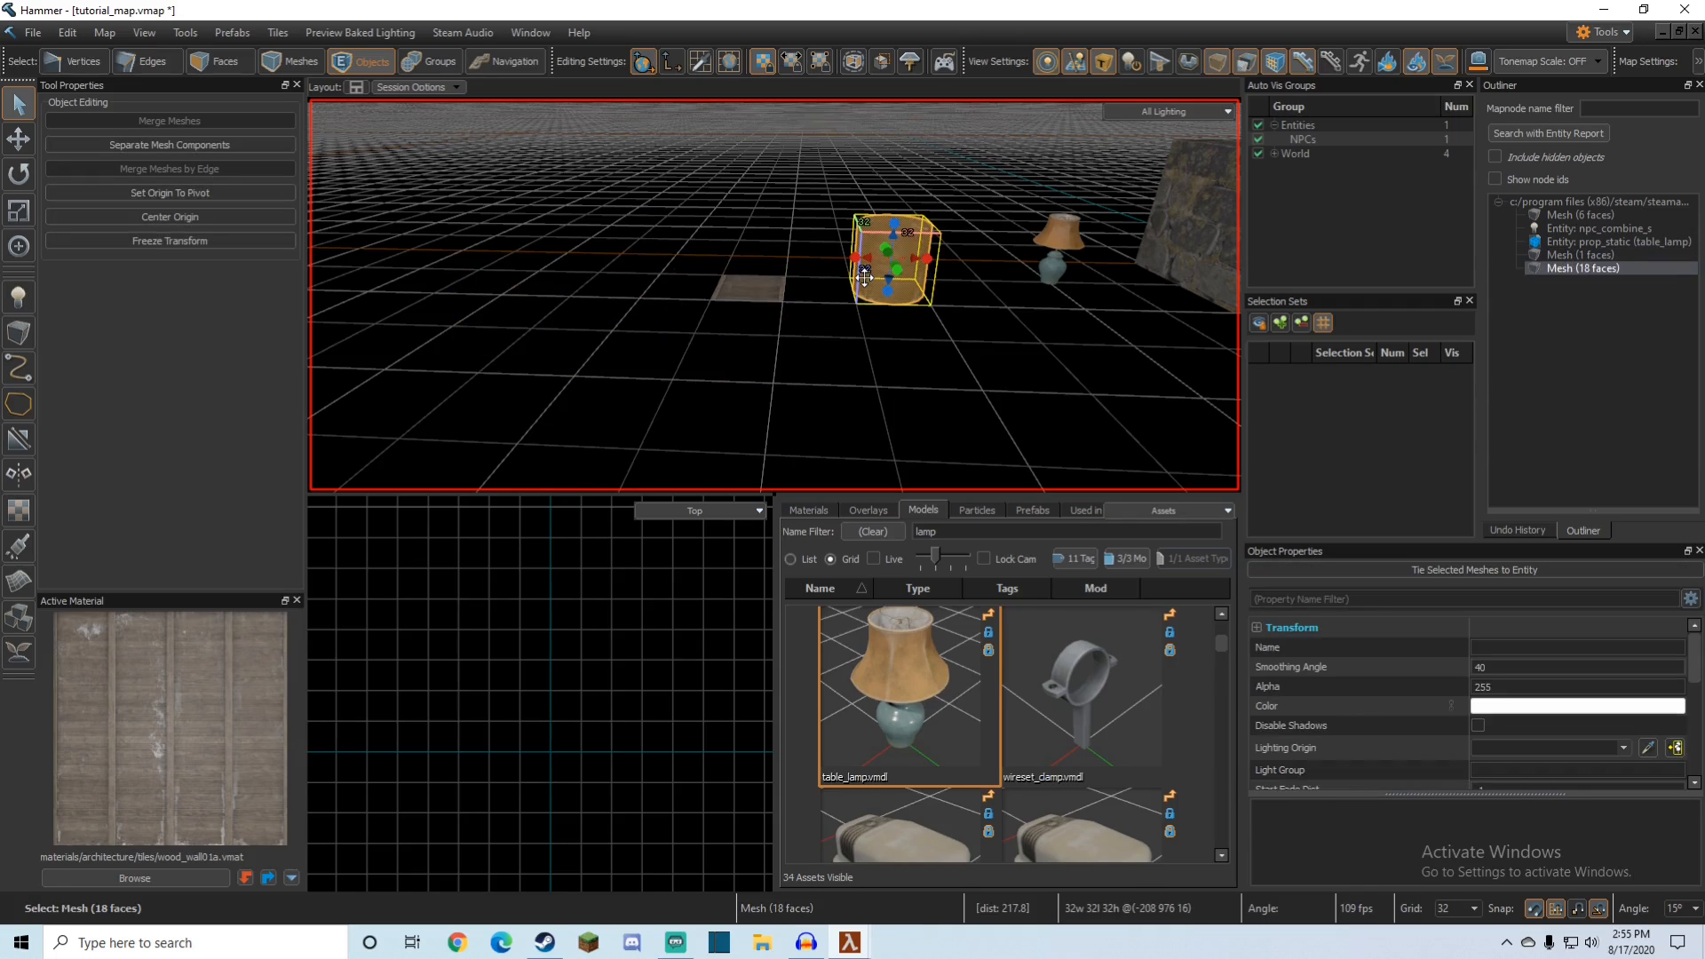
{"action": "key", "text": "Delete"}
{"action": "left_click", "coordinate": [770, 290]}
{"action": "key", "text": "Delete"}
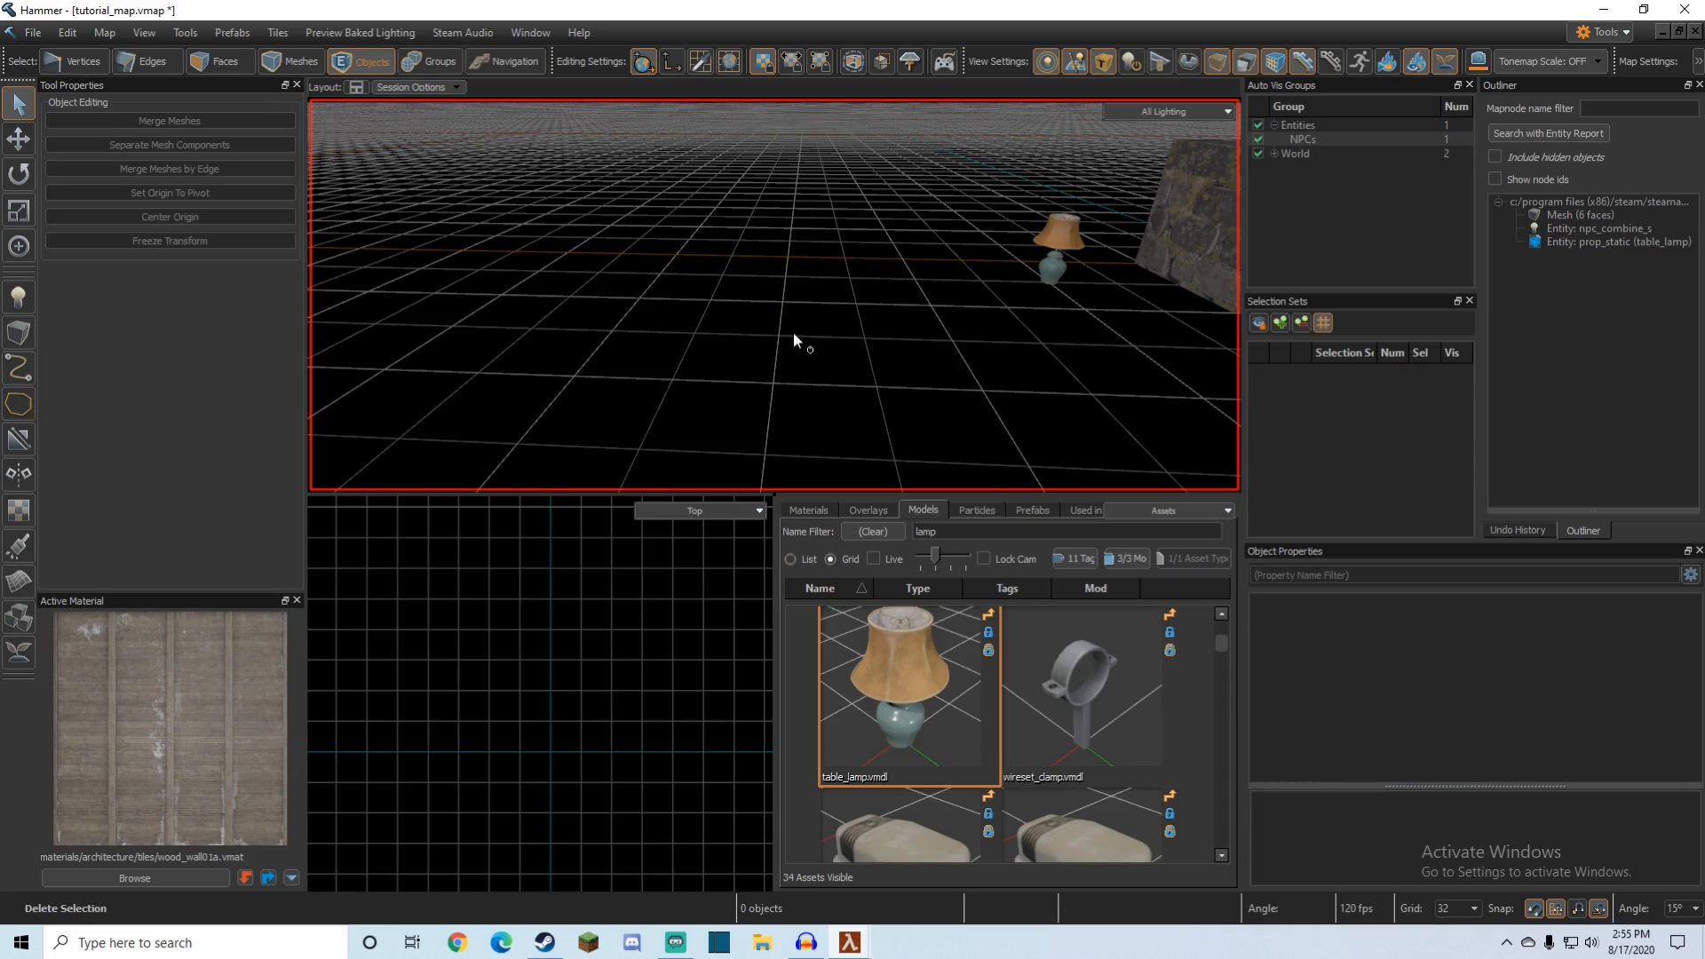
{"action": "key", "text": "z"}
{"action": "key", "text": "s"}
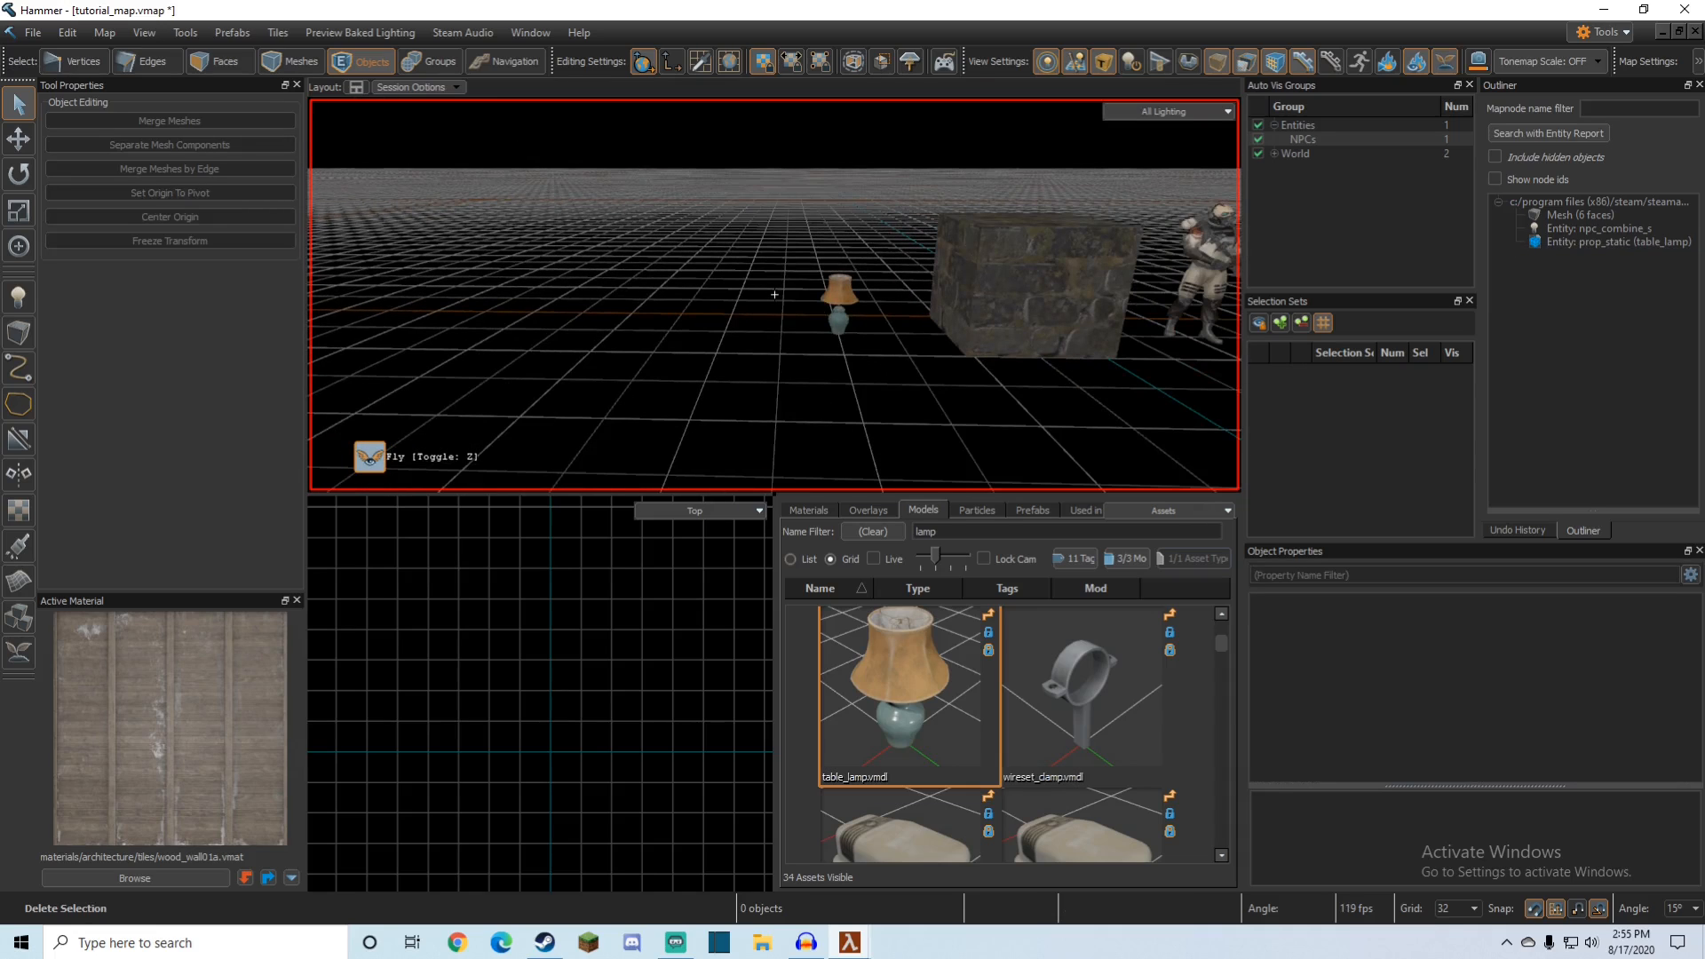
{"action": "key", "text": "s"}
{"action": "key", "text": "z"}
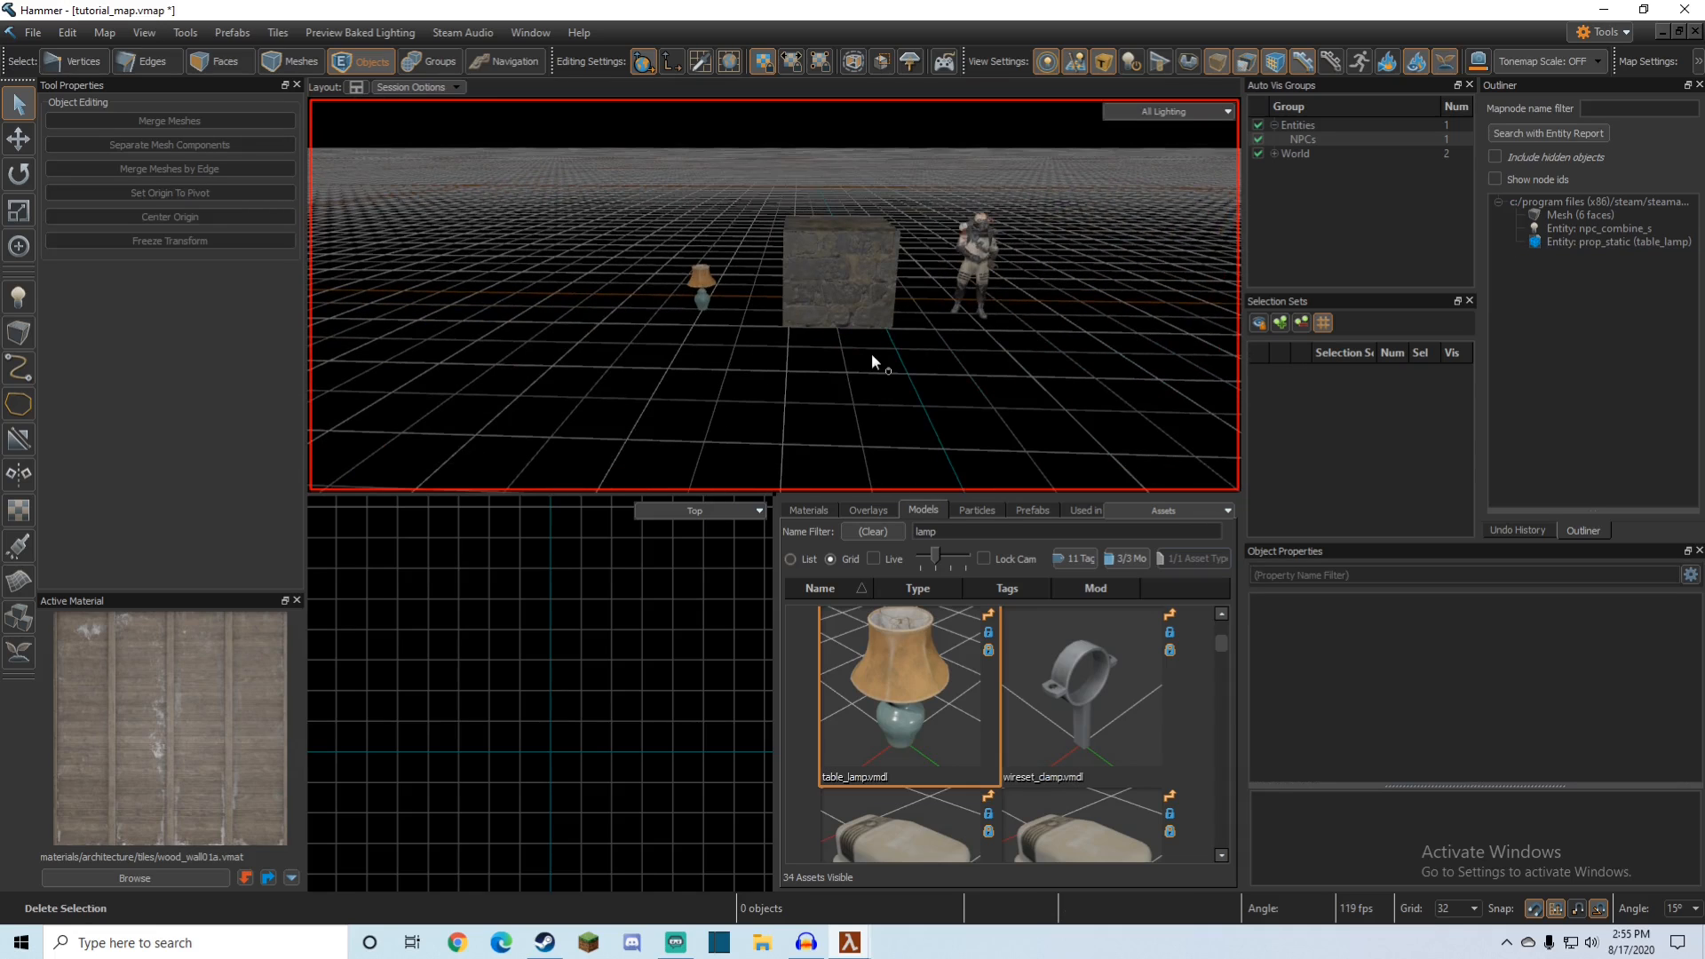
{"action": "key", "text": "z"}
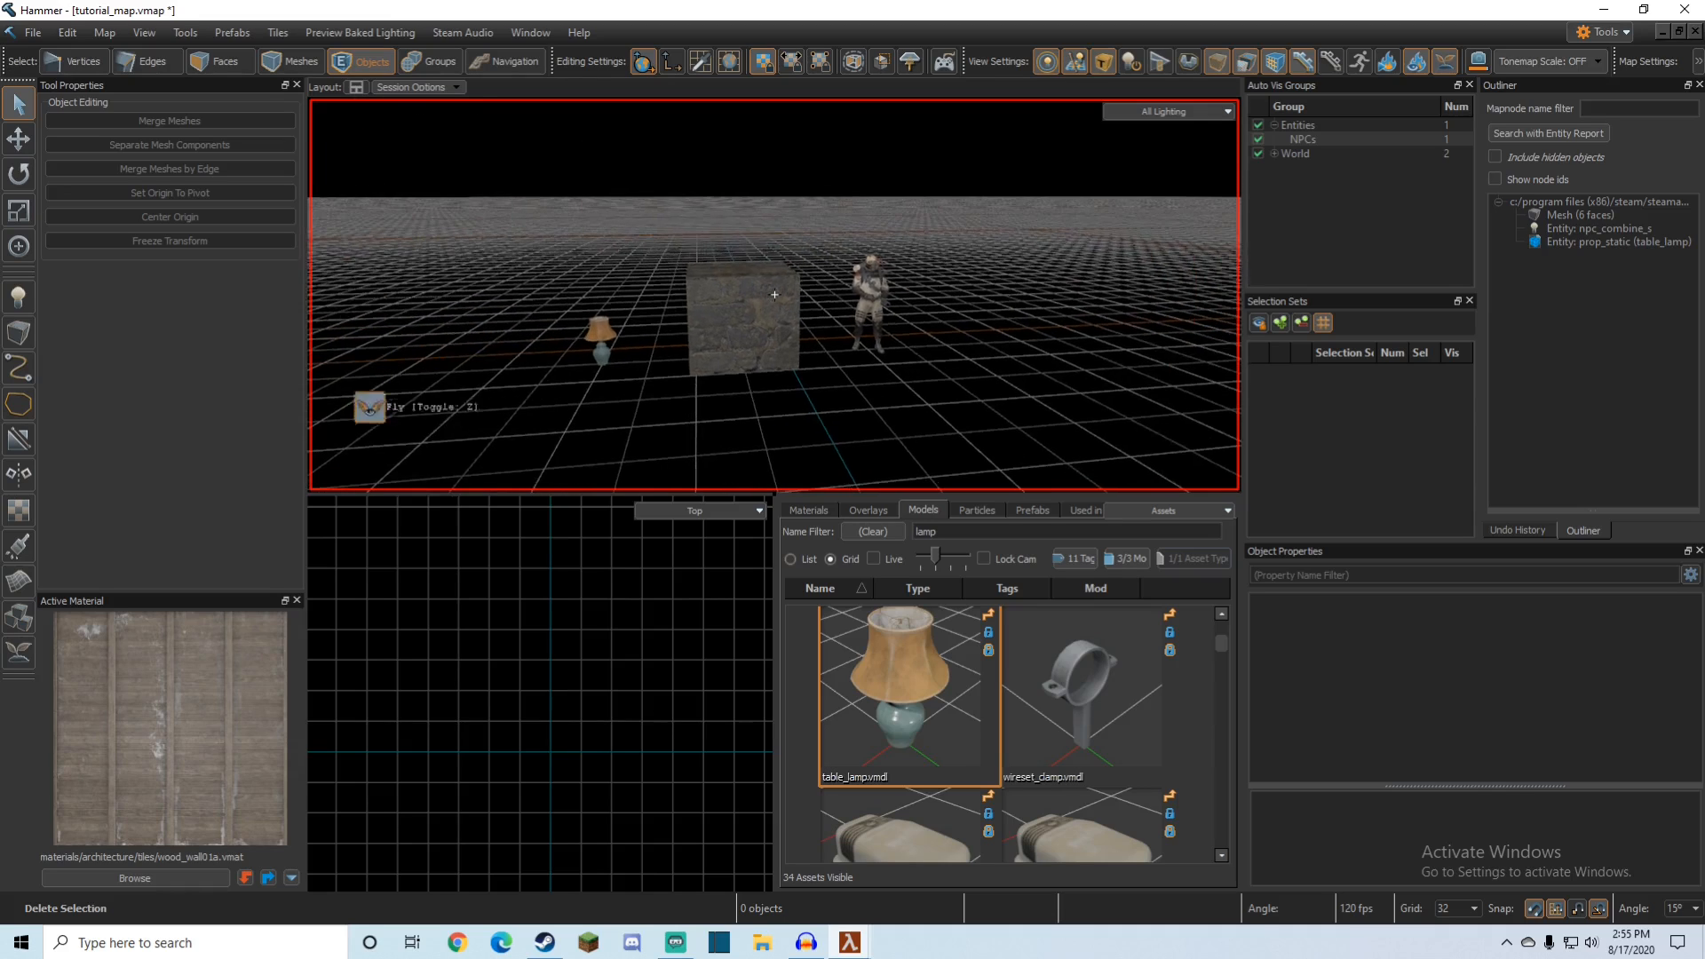
{"action": "key", "text": "w"}
{"action": "key", "text": "z"}
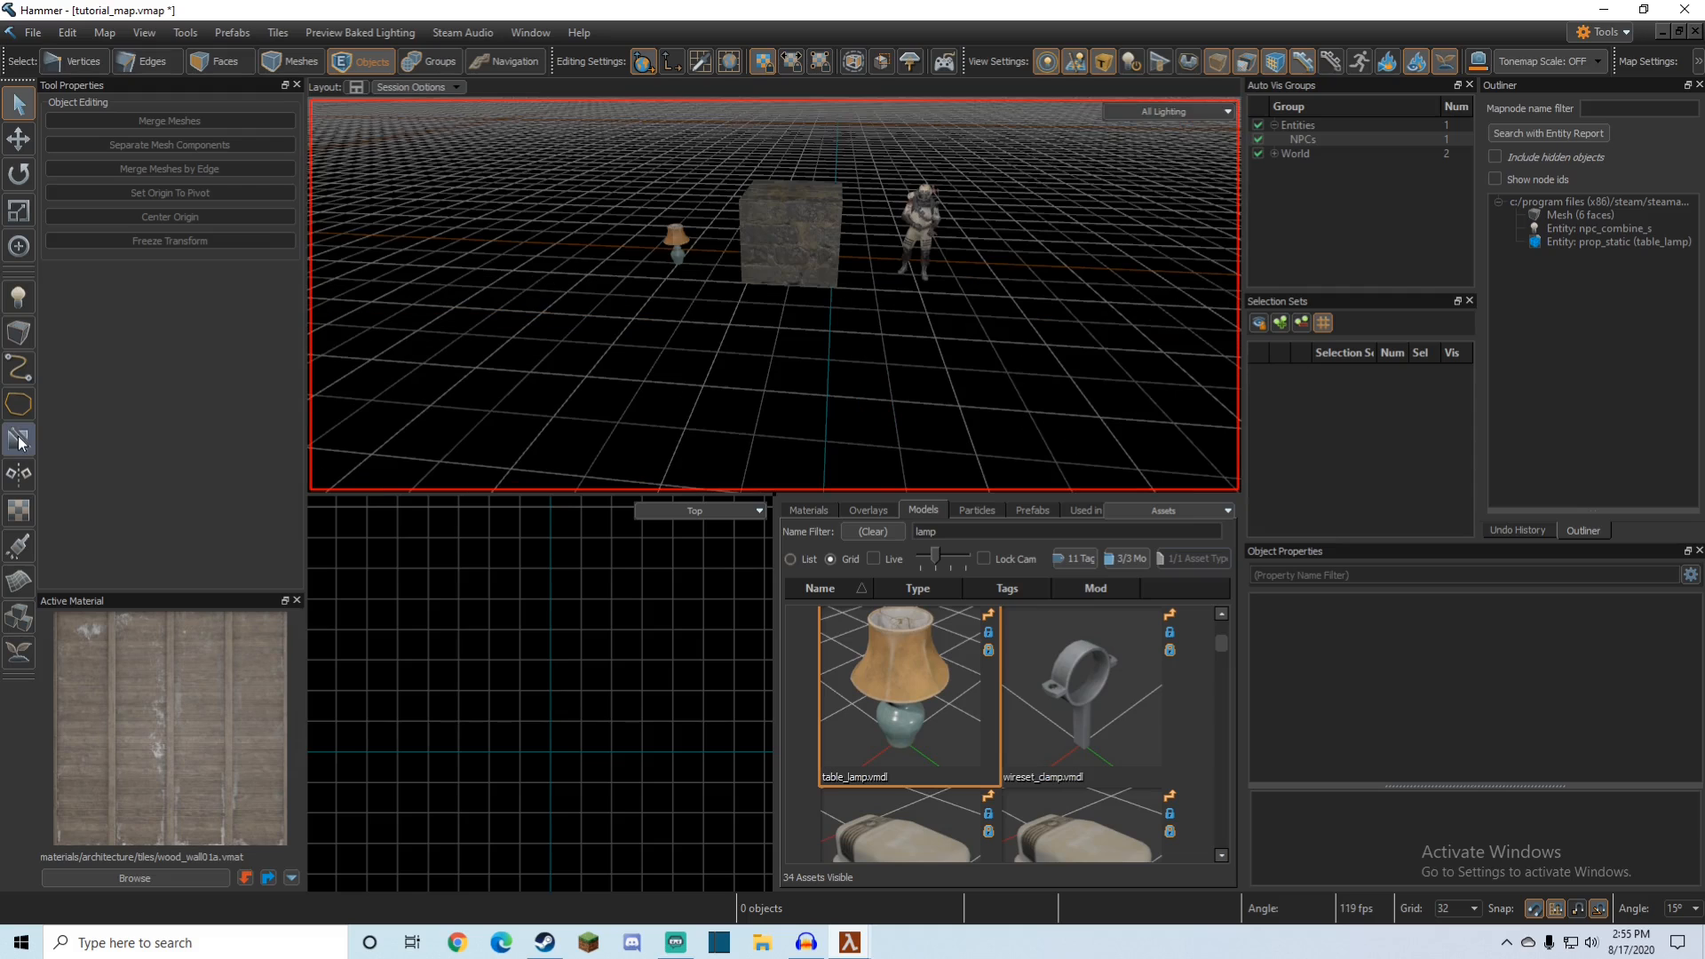
{"action": "left_click", "coordinate": [18, 438]}
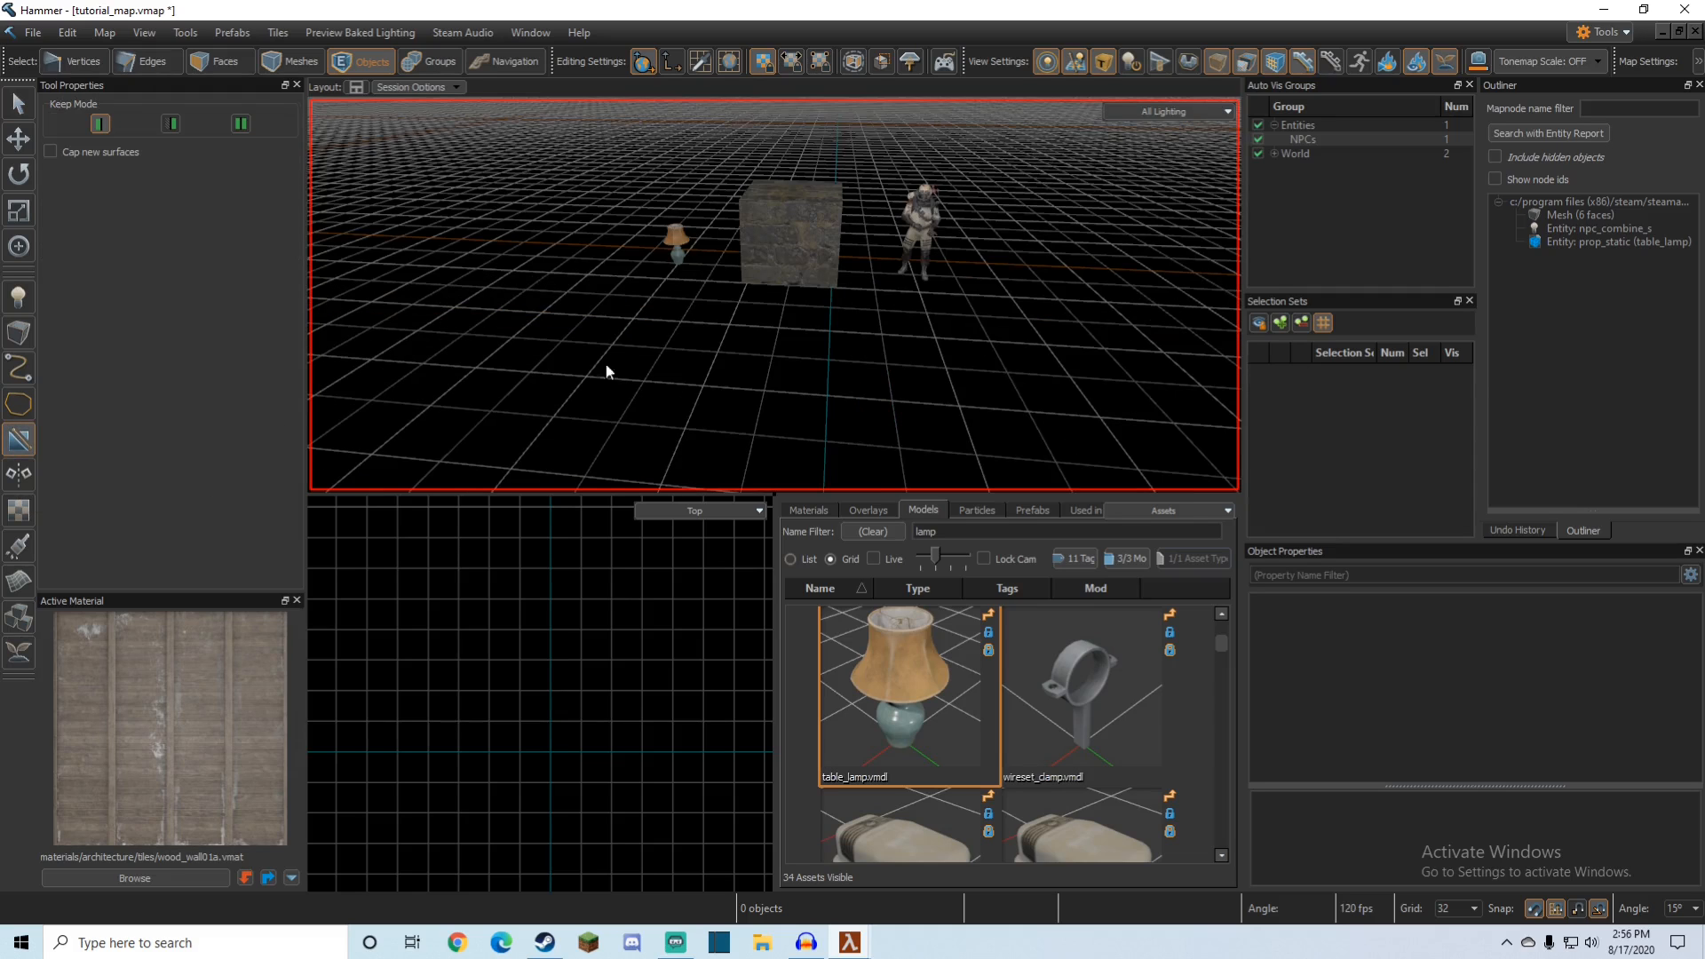
{"action": "key", "text": "z"}
{"action": "key", "text": "w"}
{"action": "key", "text": "z"}
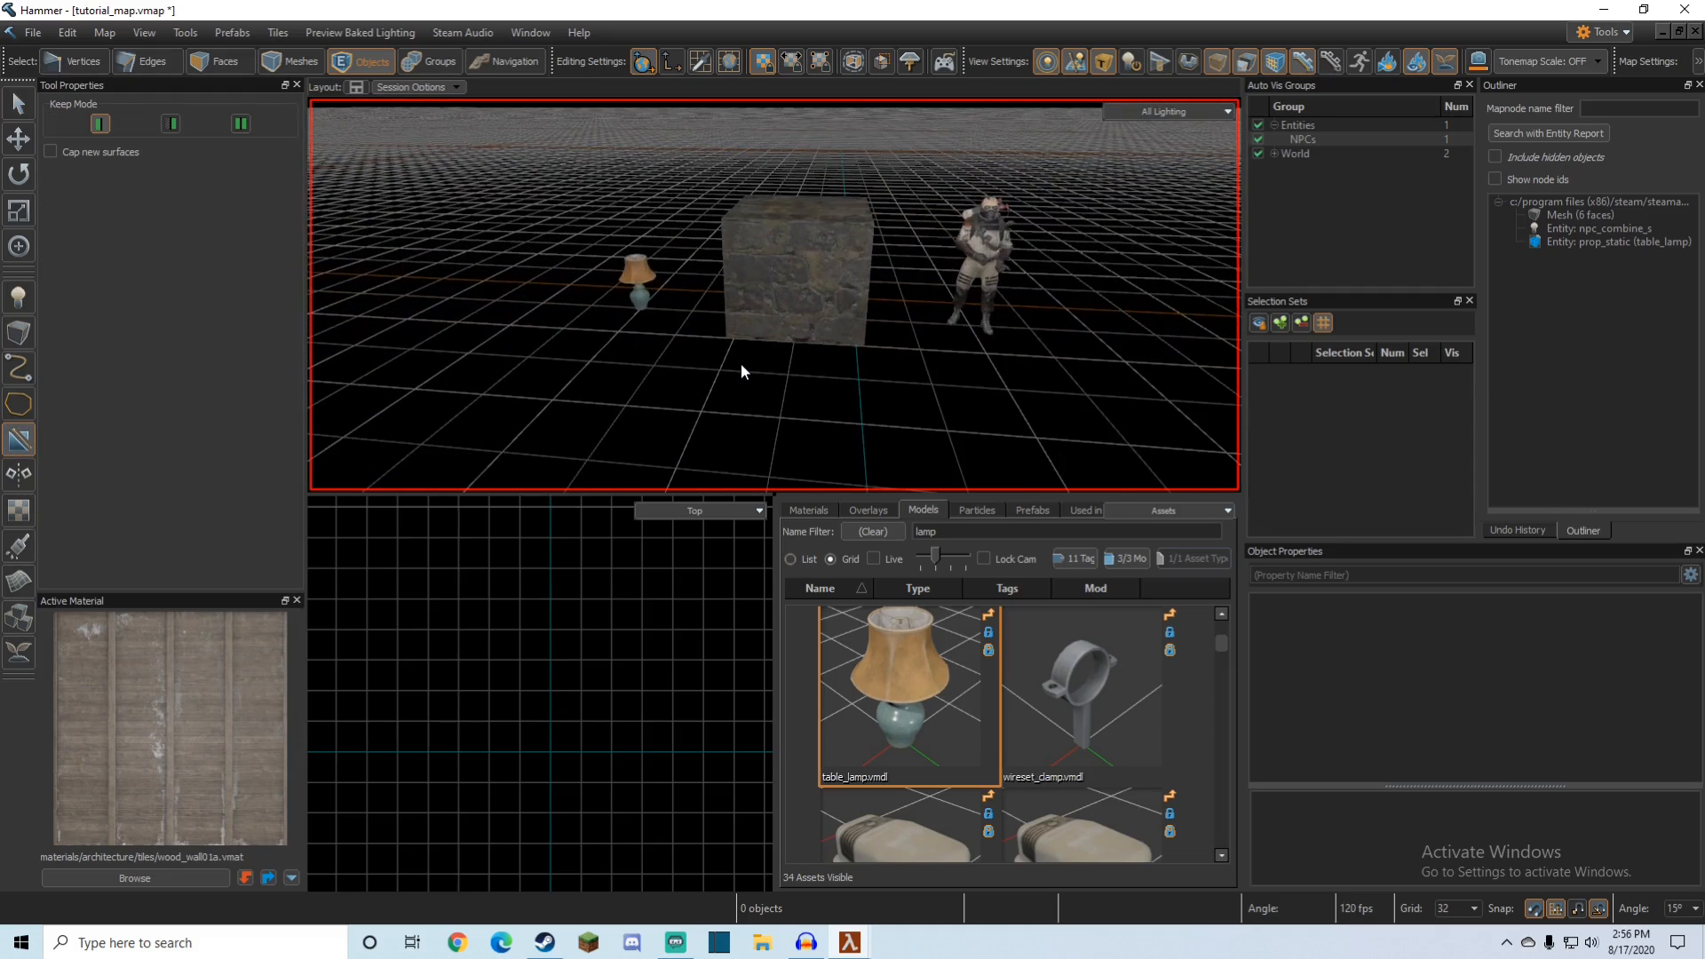
{"action": "key", "text": "z"}
{"action": "key", "text": "w"}
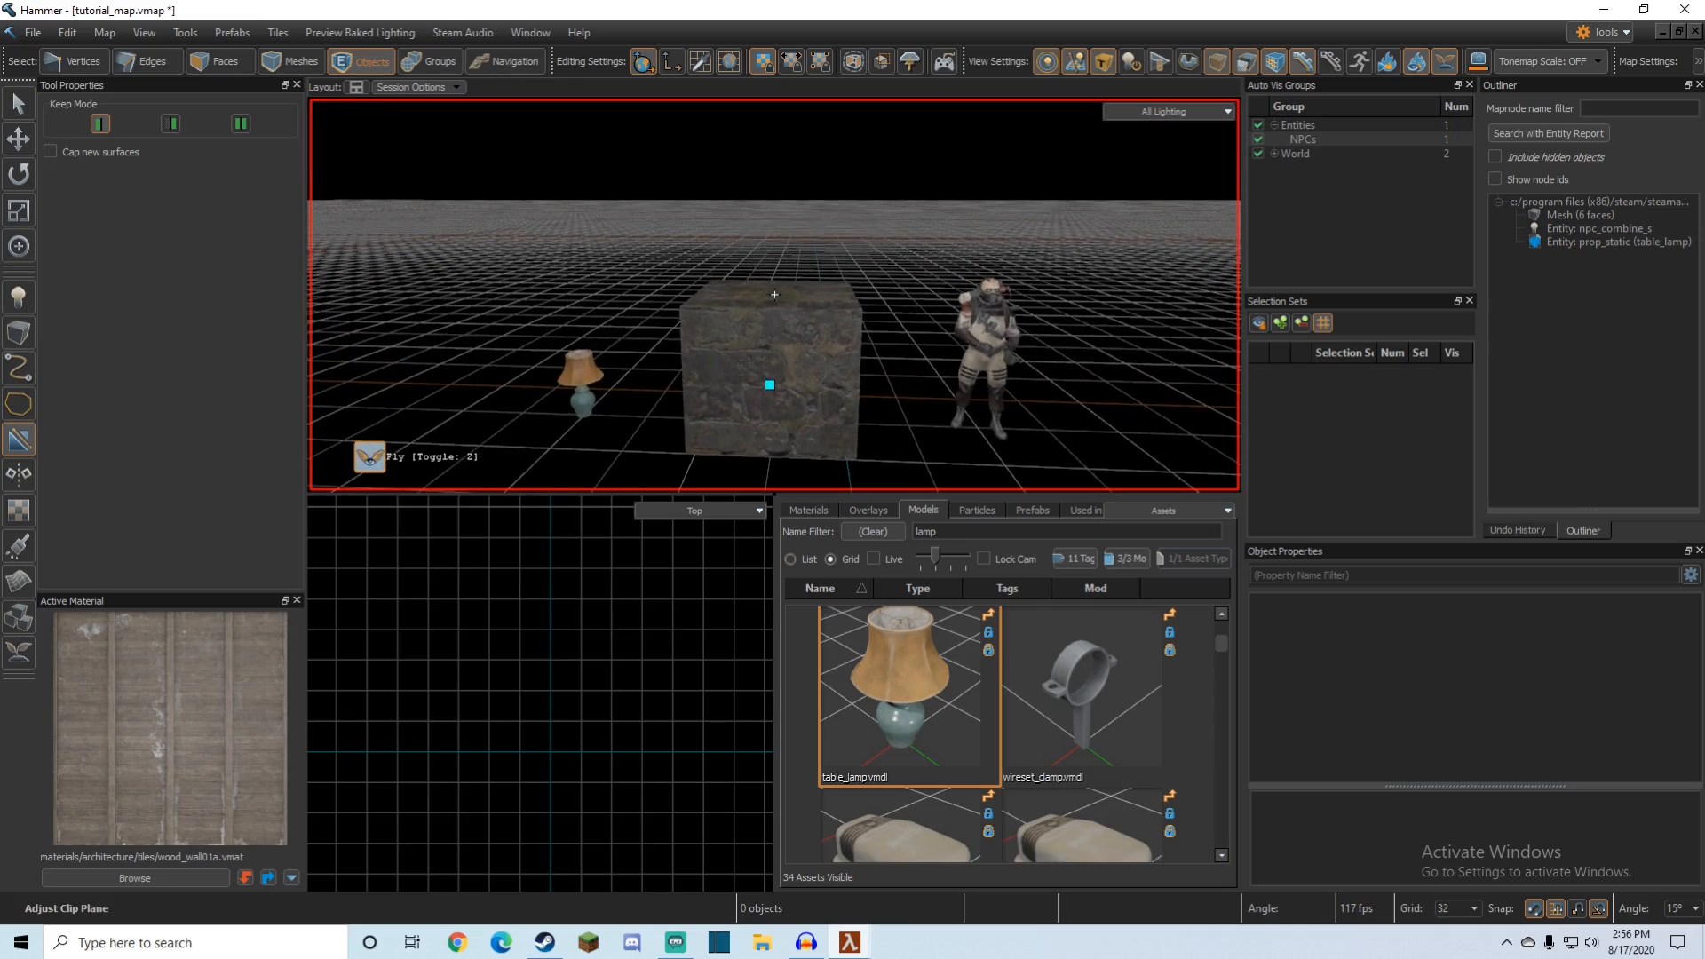
{"action": "key", "text": "z"}
Step: Select the stone block and draw a vertical clipping plane through its middle, splitting it into a lamp-side and a soldier-side half
{"action": "key", "text": "shift+s"}
{"action": "left_click", "coordinate": [775, 316]}
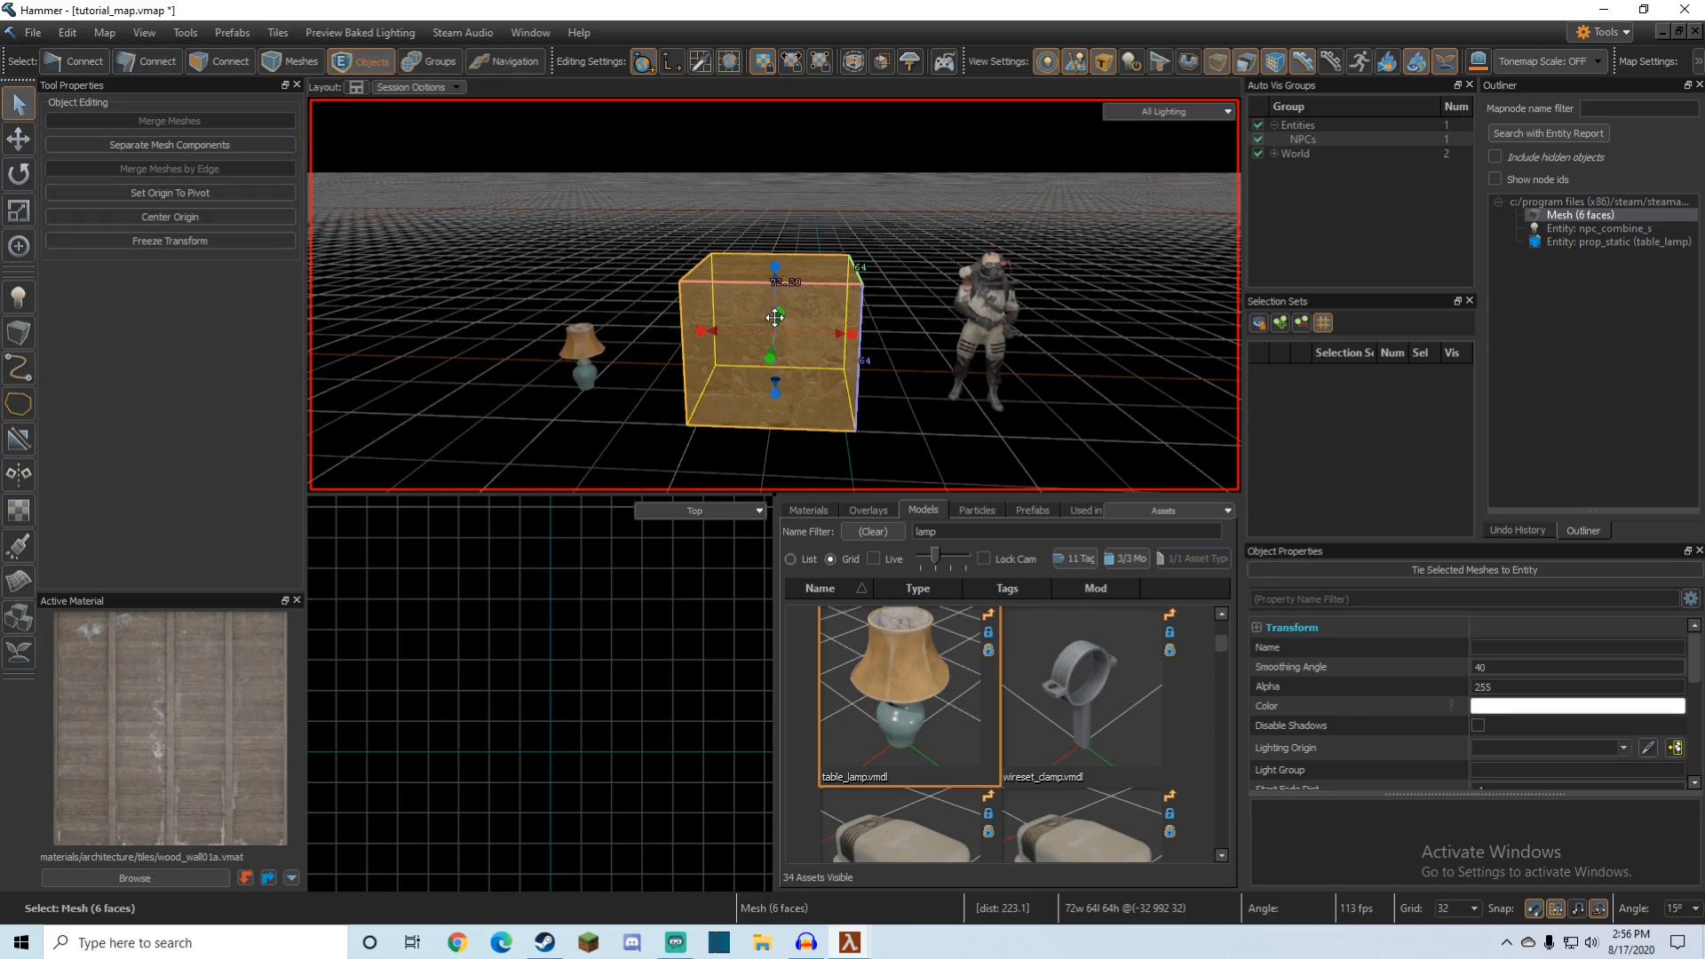
{"action": "key", "text": "shift+x"}
{"action": "left_click_drag", "start_coordinate": [771, 280], "coordinate": [777, 357]}
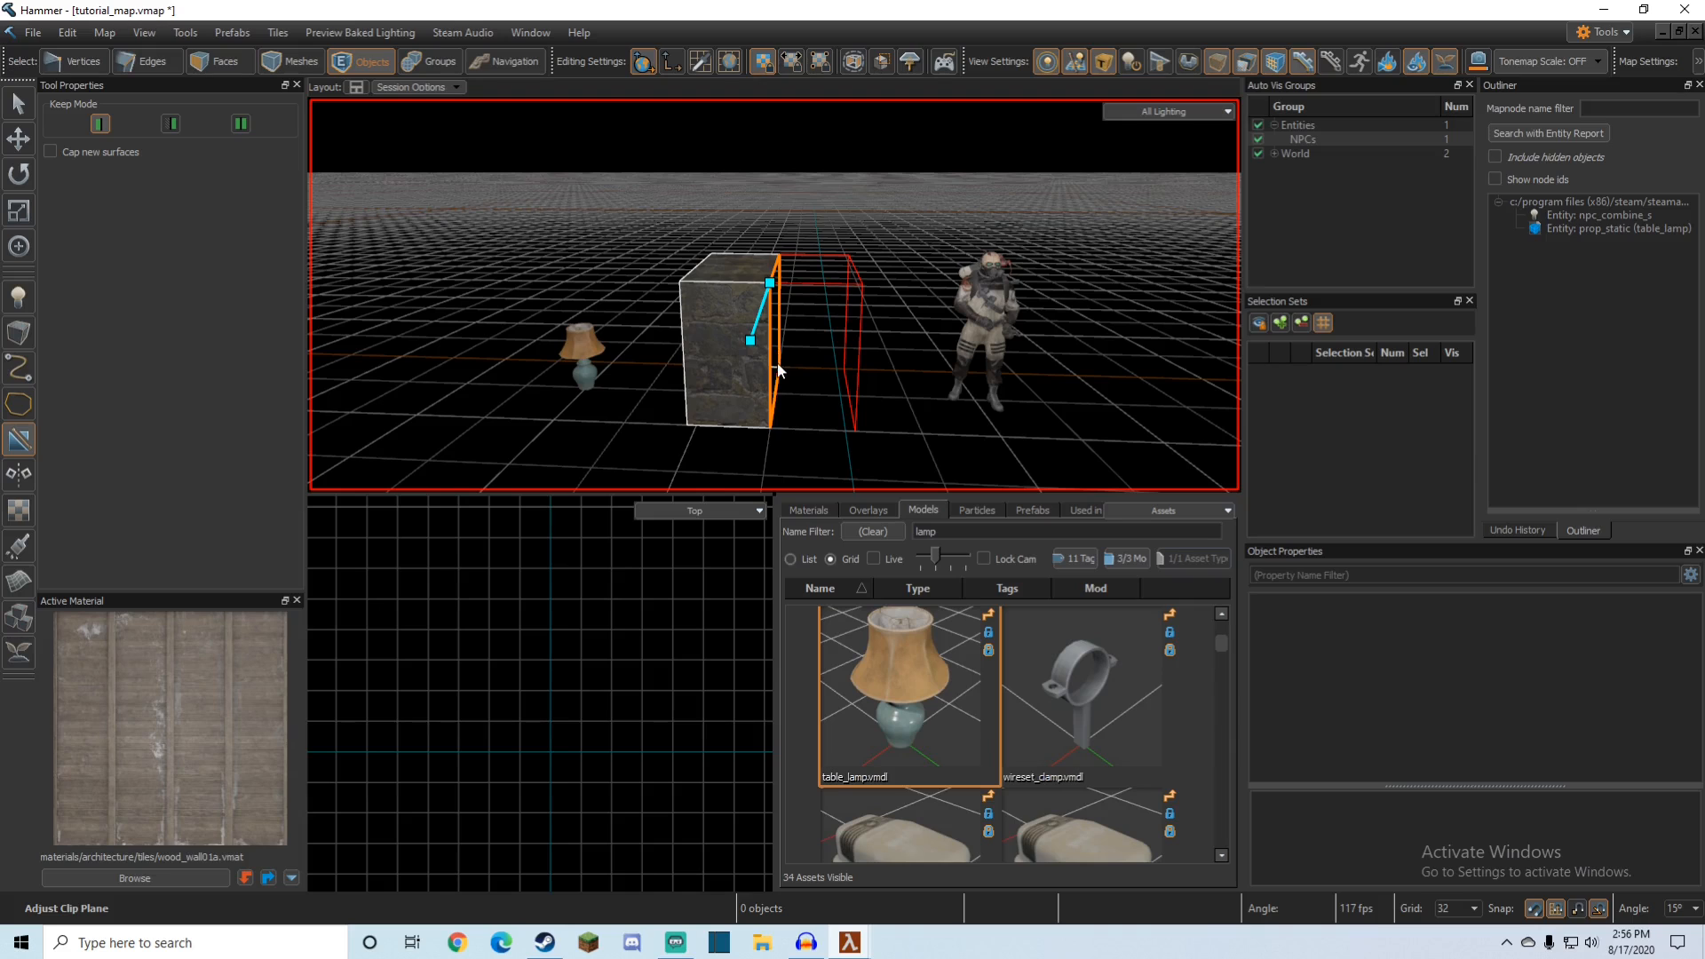
Step: Switch the clip's keep mode so that only the stone block's soldier-side half is kept
{"action": "key", "text": "z"}
{"action": "key", "text": "w"}
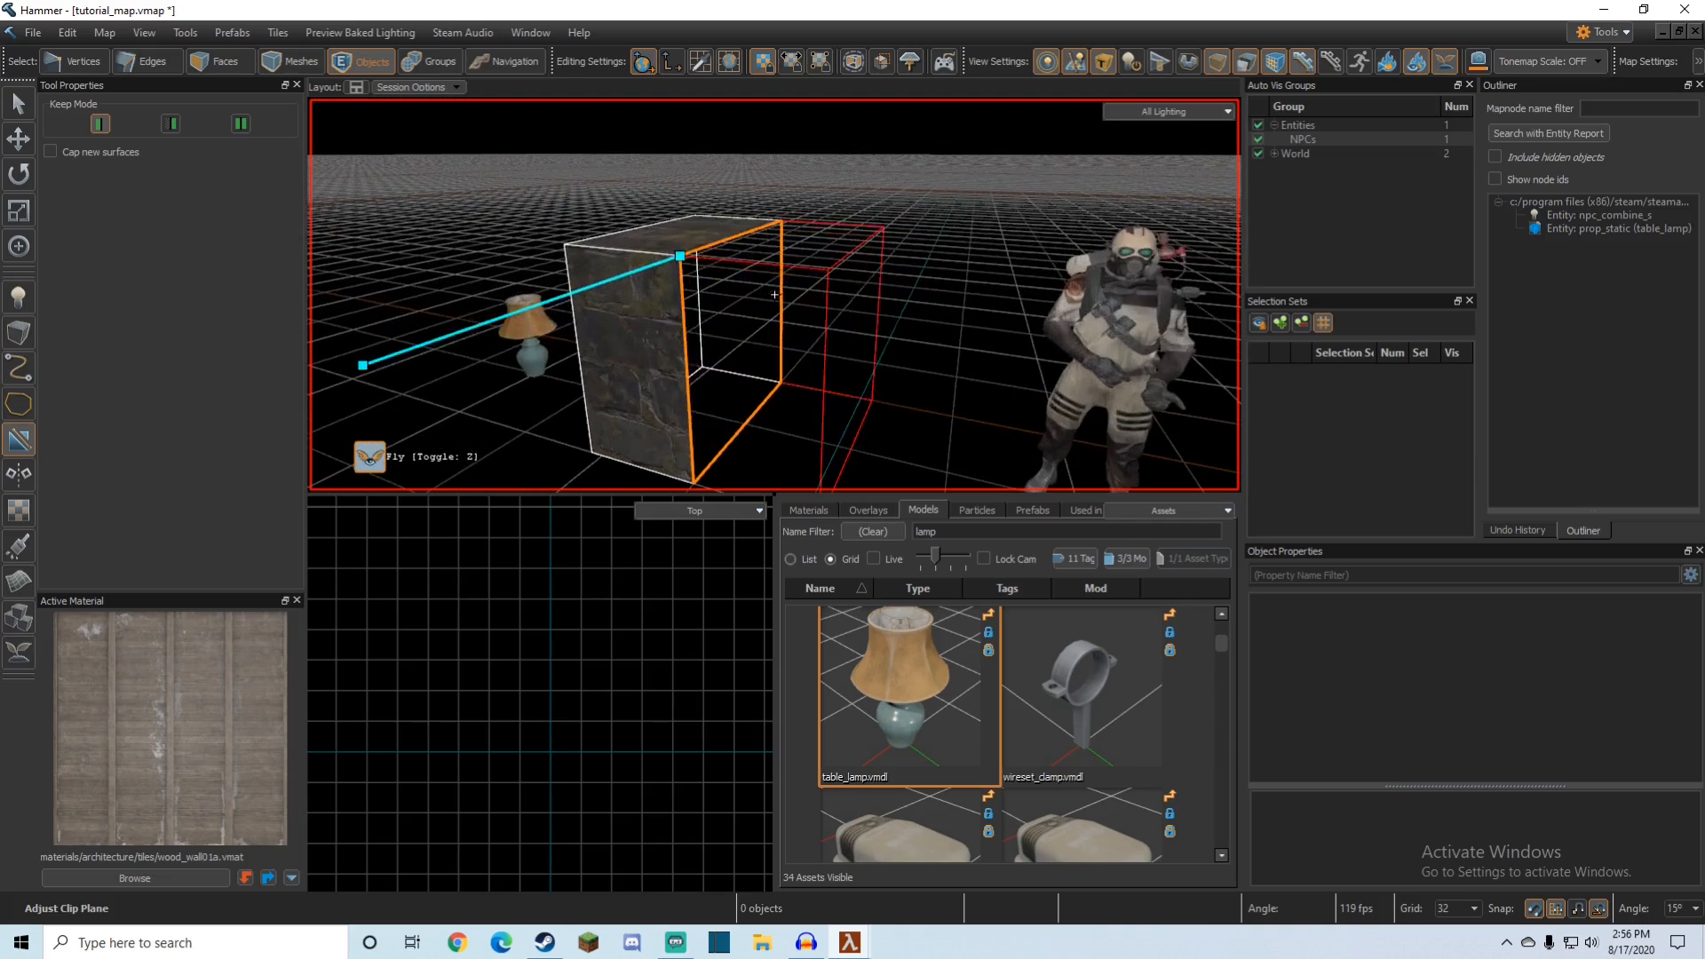
{"action": "key", "text": "z"}
{"action": "key", "text": "shift+x"}
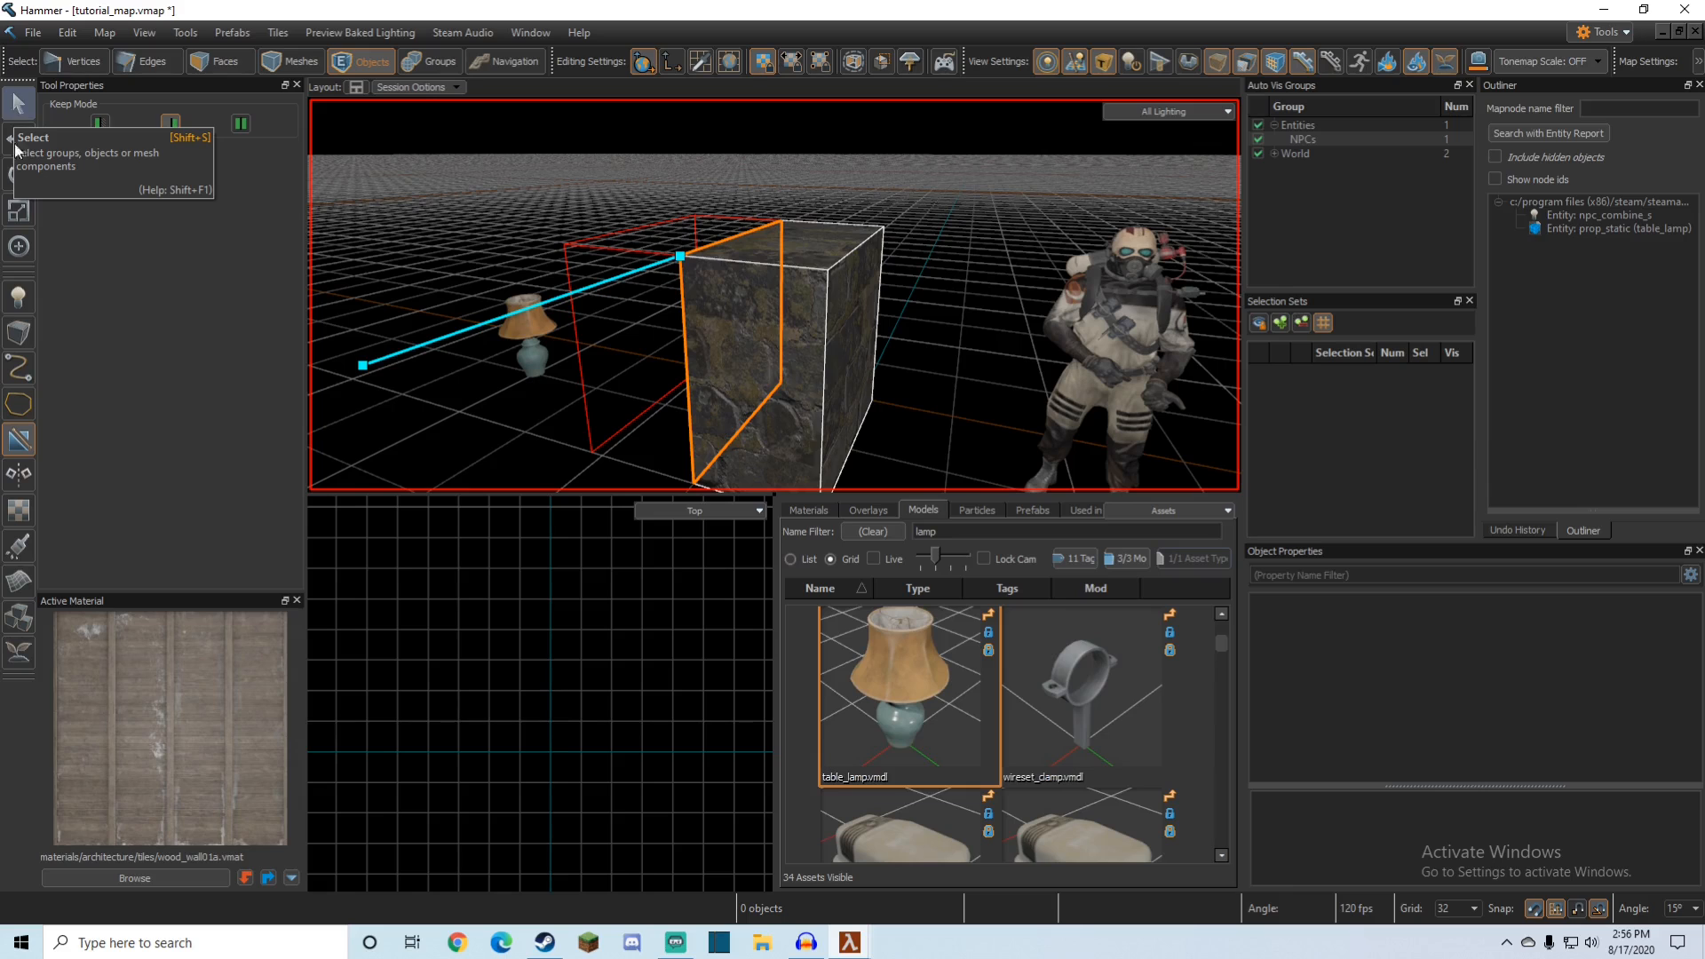
Step: Cycle the clip's keep mode through both halves, the lamp-side half only and back to the soldier-side half
{"action": "key", "text": "z"}
{"action": "key", "text": "s"}
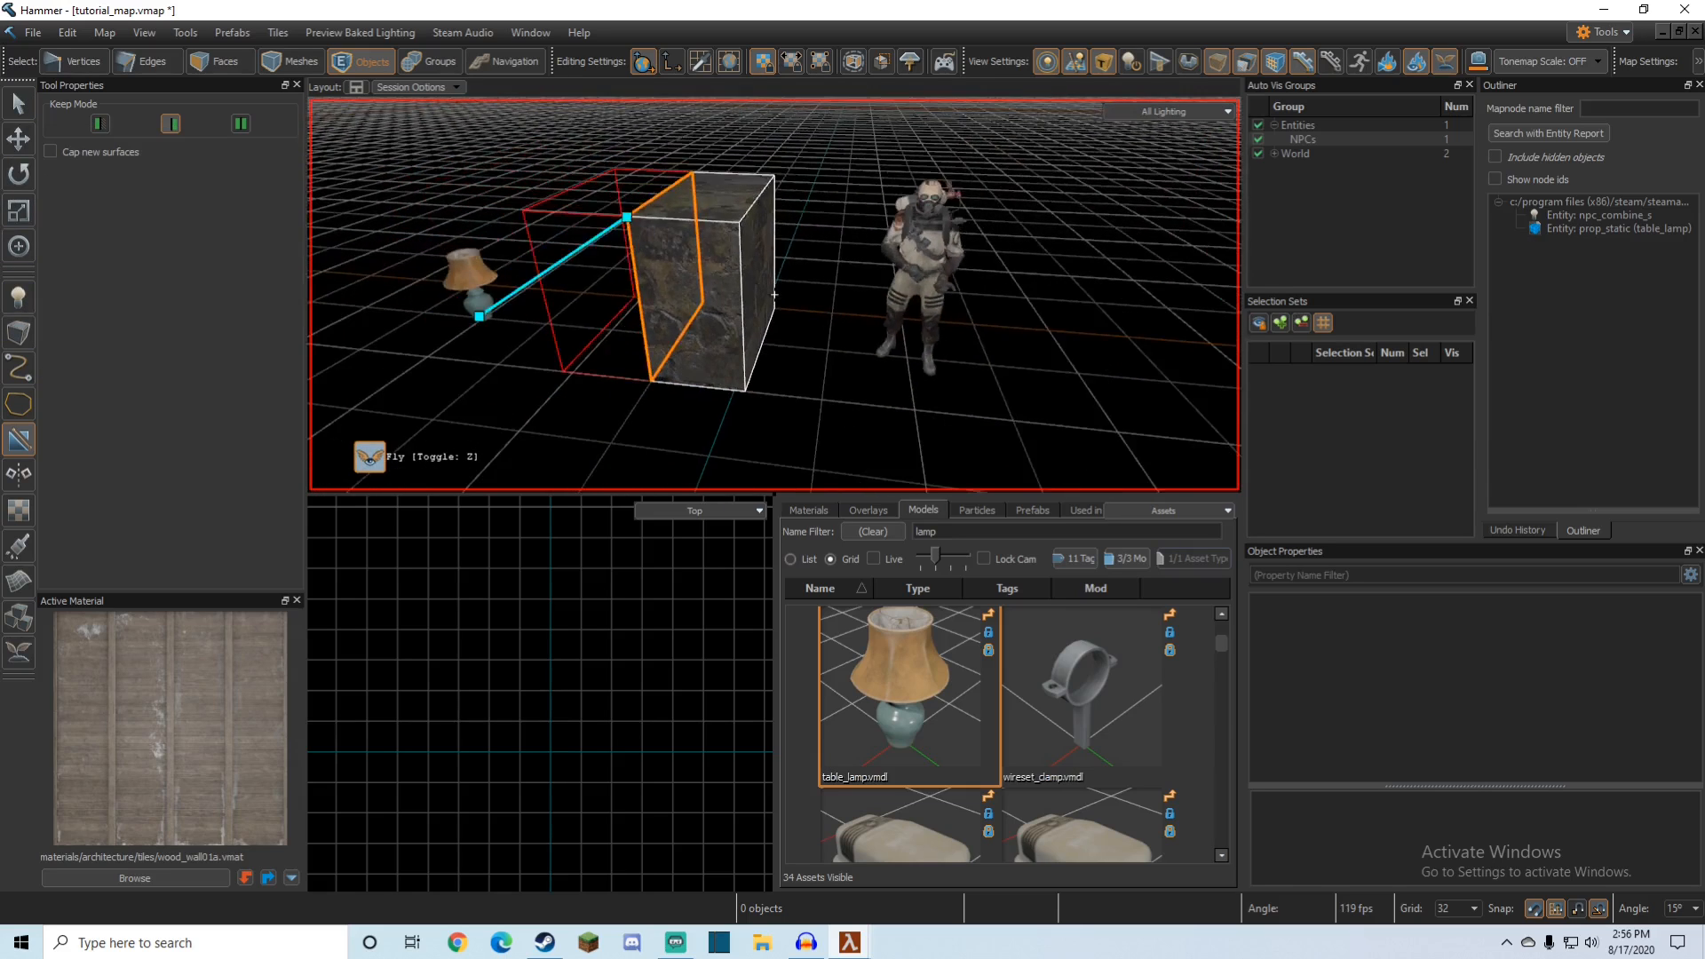
{"action": "key", "text": "a"}
{"action": "key", "text": "w"}
{"action": "key", "text": "z"}
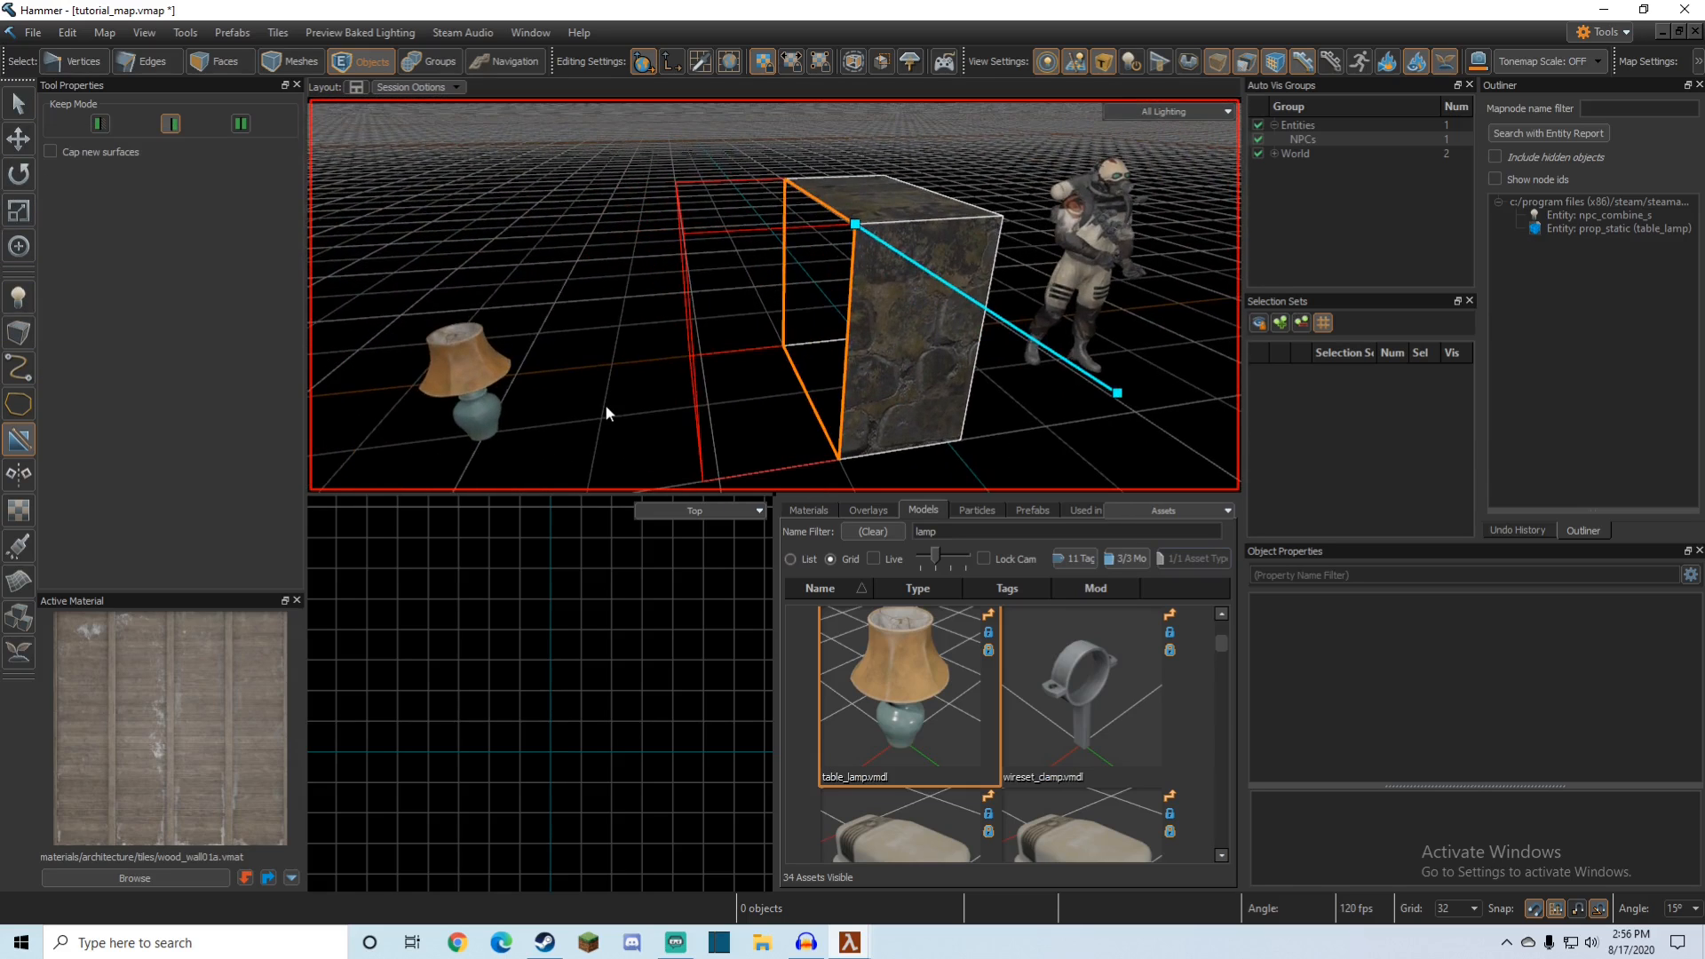
{"action": "key", "text": "shift+x"}
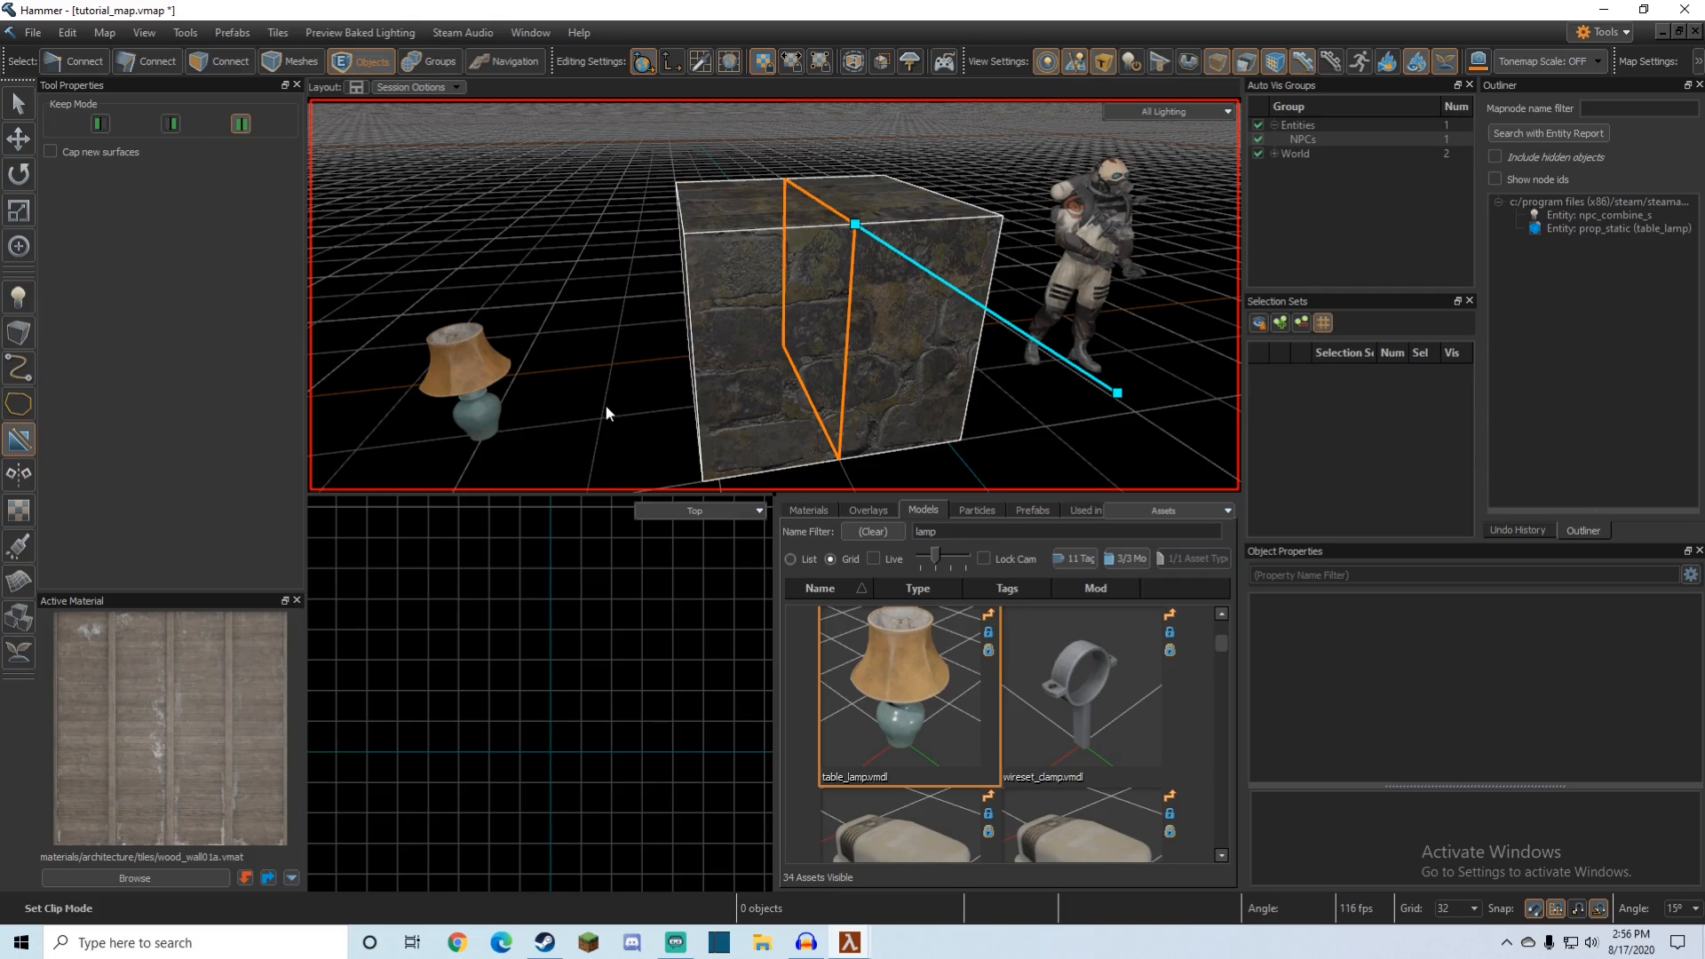
{"action": "key", "text": "shift+x"}
{"action": "key", "text": "shift+x"}
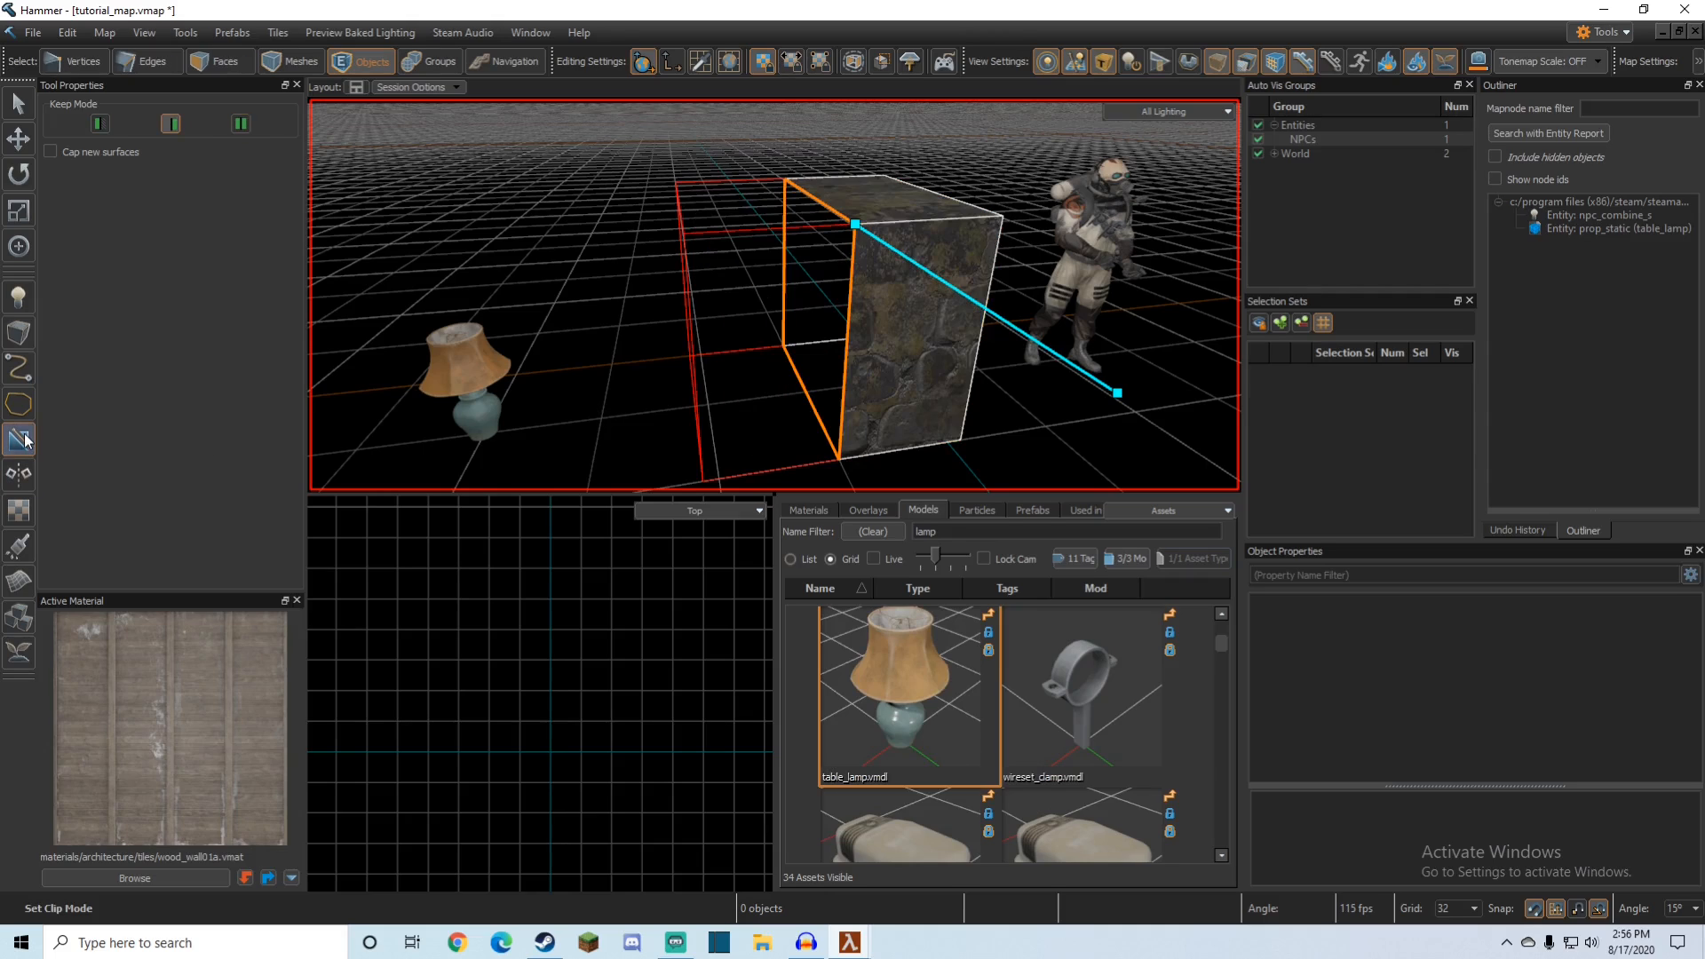
Step: Compare the three keep modes on the stone block, ending with both halves kept
{"action": "left_click", "coordinate": [247, 128]}
{"action": "left_click", "coordinate": [99, 131]}
{"action": "left_click", "coordinate": [169, 121]}
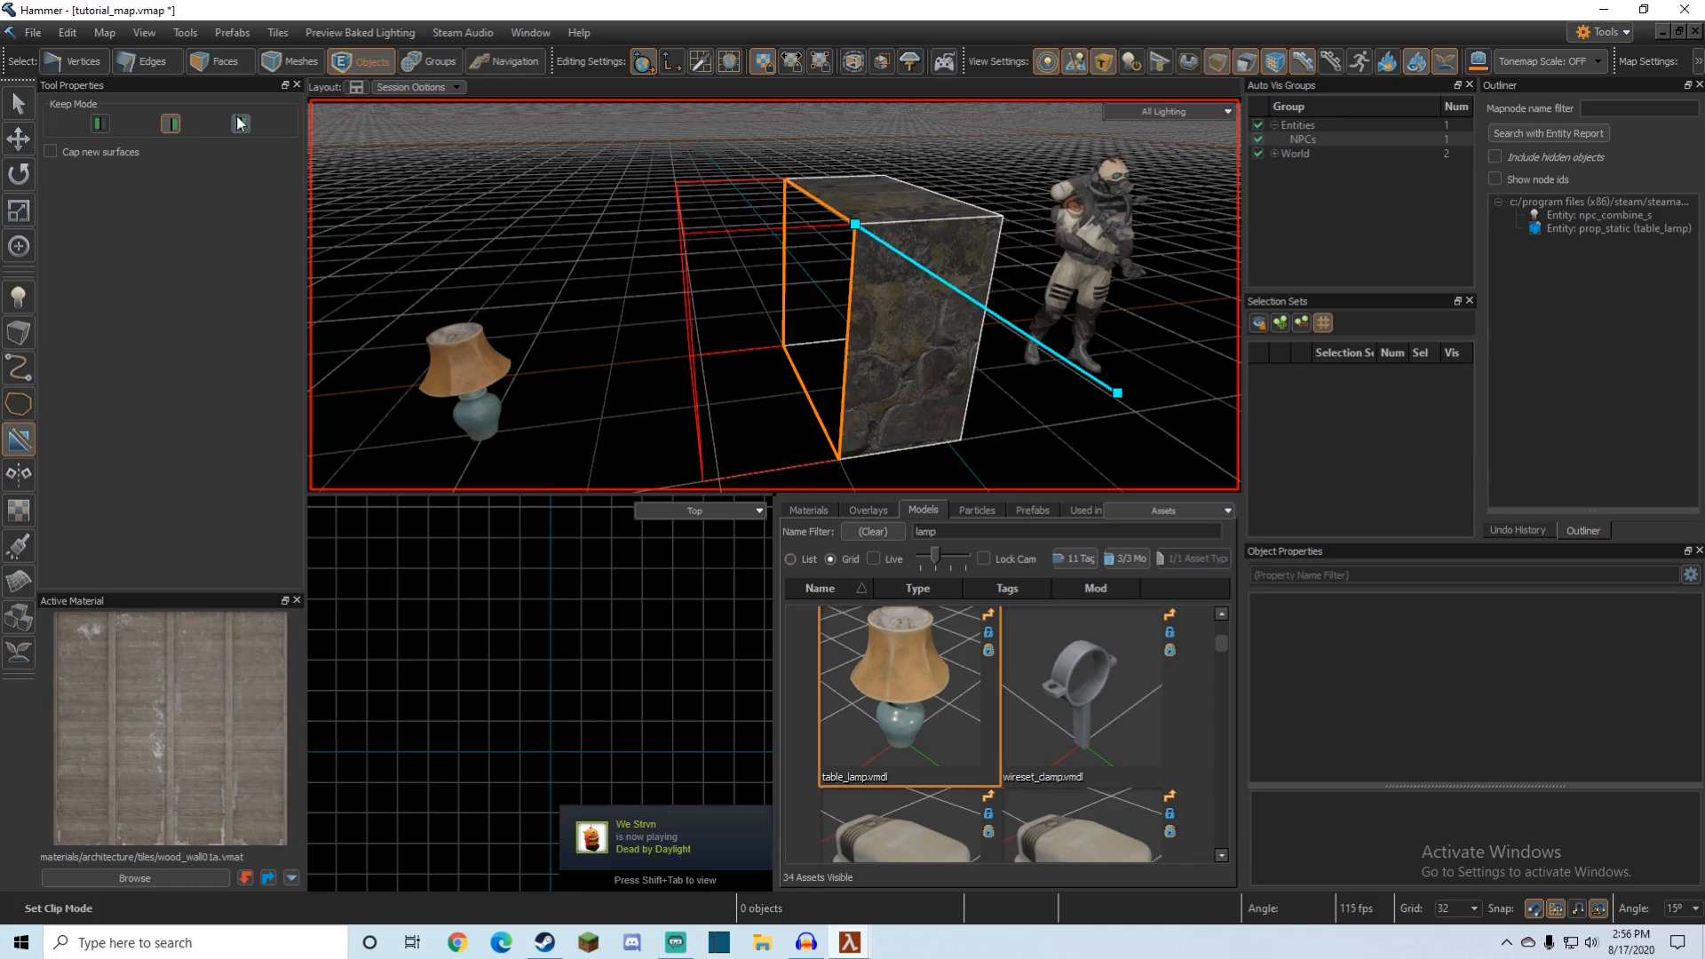
{"action": "left_click", "coordinate": [240, 124]}
{"action": "key", "text": "z"}
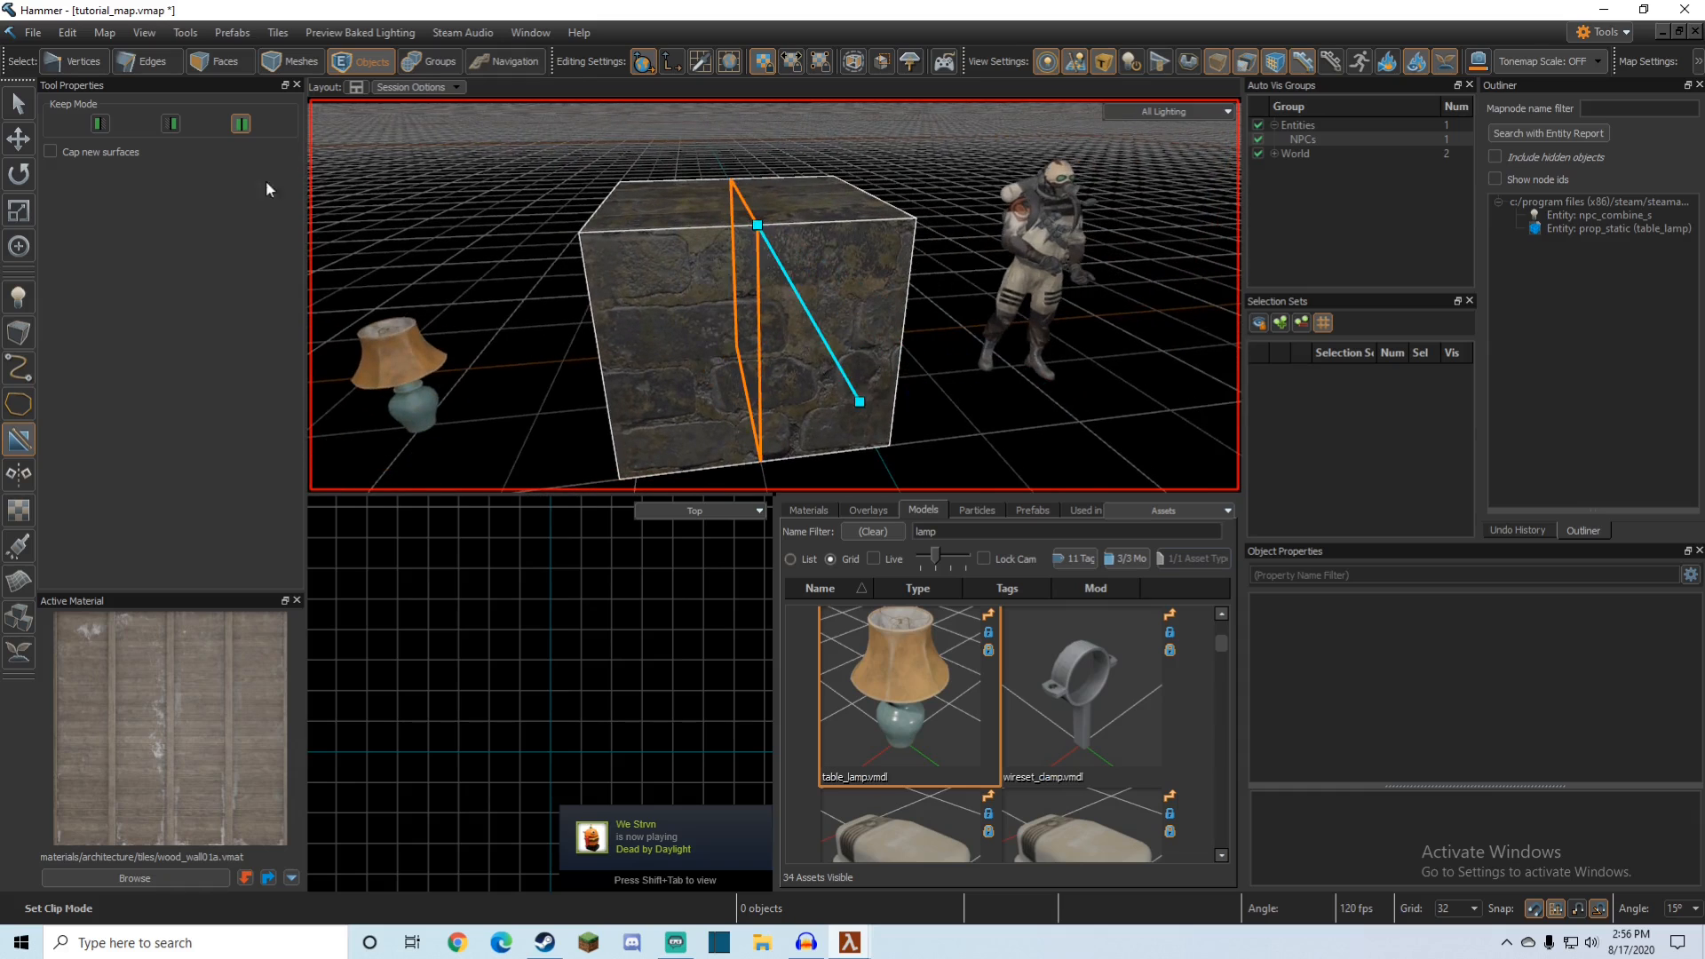
Step: Set the clip to keep only the soldier-side half and apply it to the stone block without capping new surfaces
{"action": "left_click", "coordinate": [172, 124]}
{"action": "right_click_drag", "start_coordinate": [774, 293], "coordinate": [776, 295]}
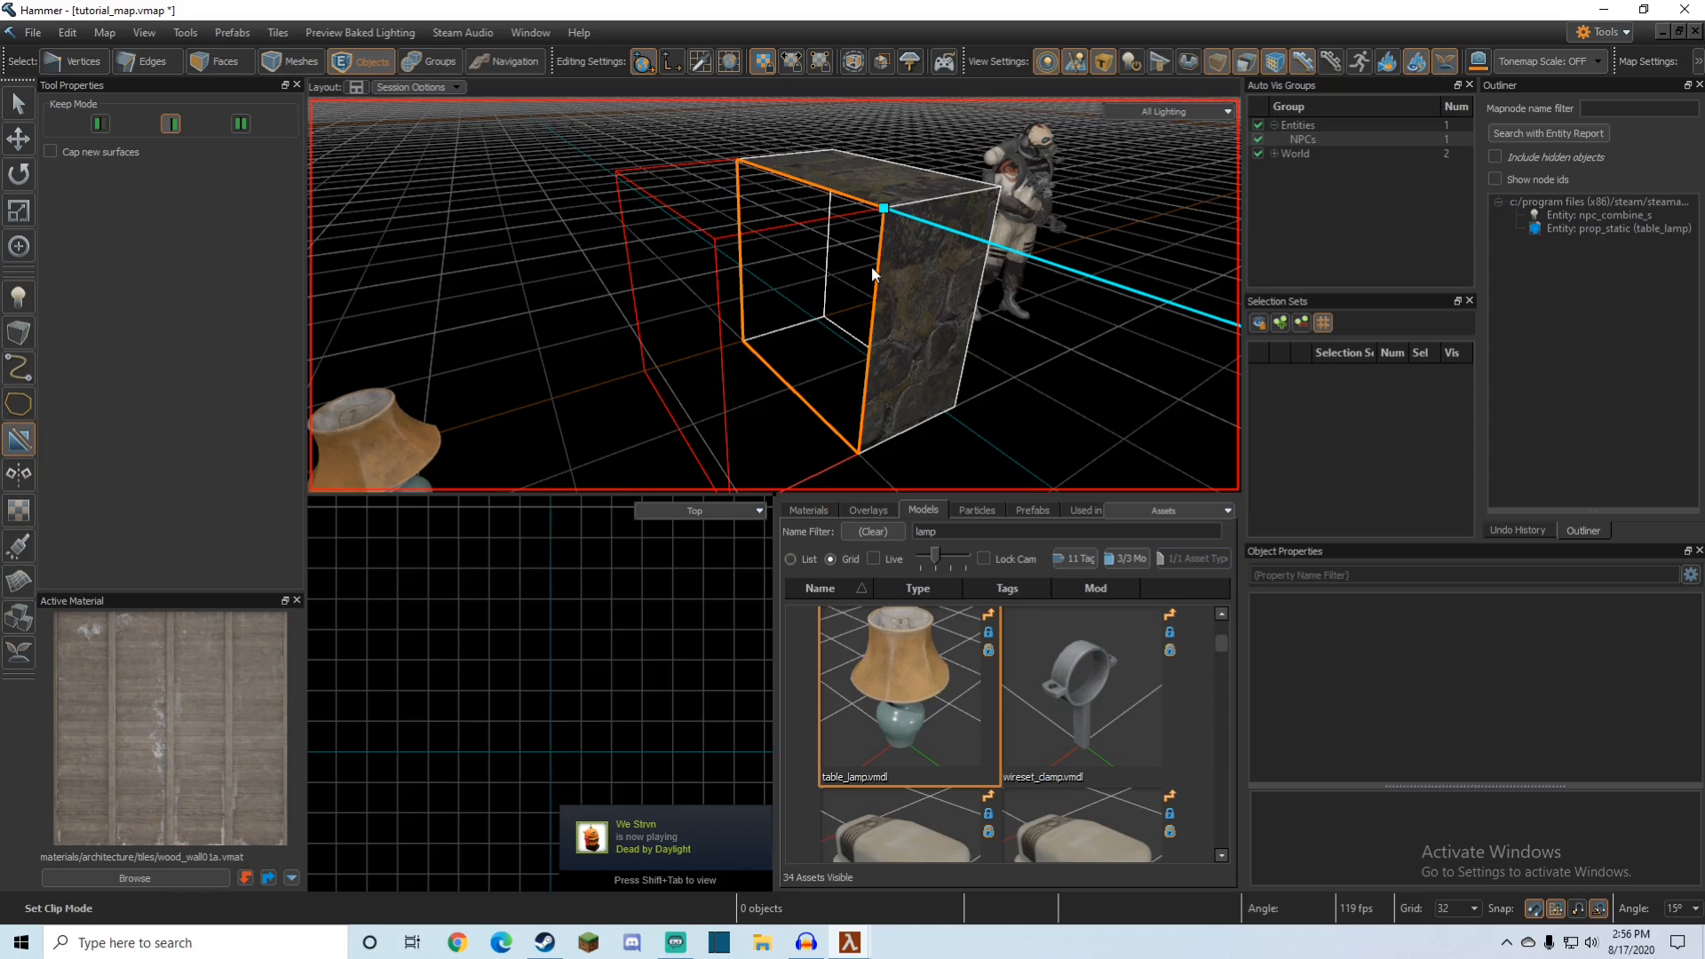
{"action": "key", "text": "Return"}
Step: Examine the cut side and the outer faces of the clipped stone block from several angles
{"action": "key", "text": "z"}
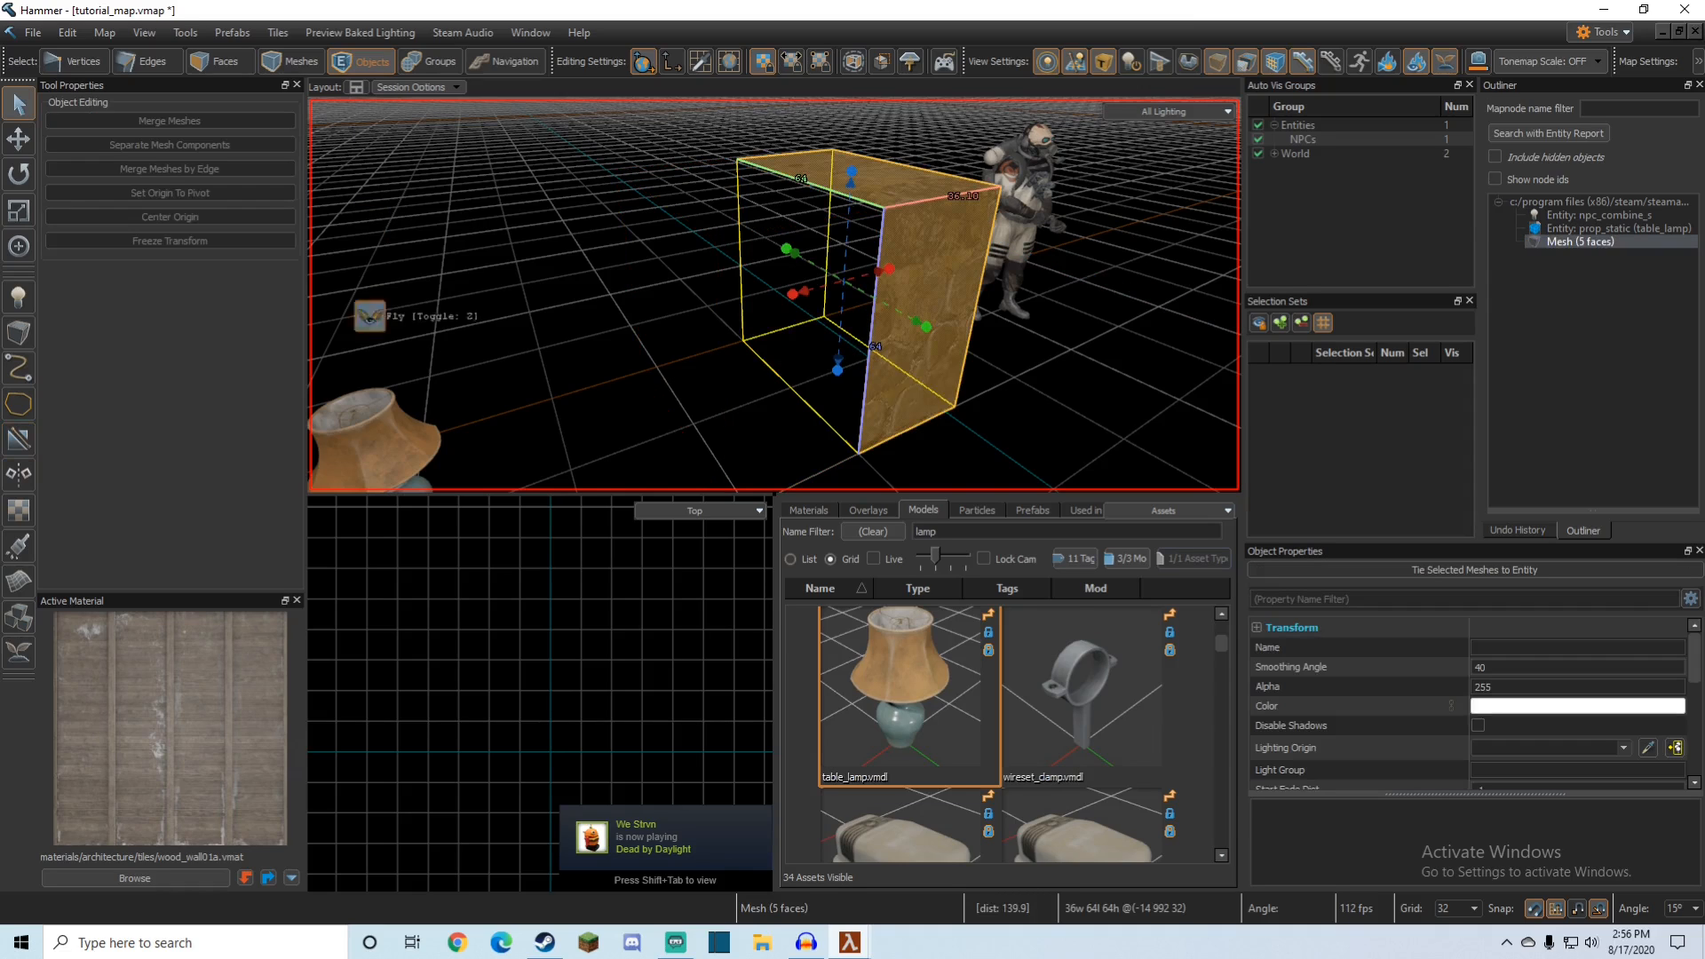
{"action": "key", "text": "w"}
{"action": "key", "text": "s"}
{"action": "key", "text": "d"}
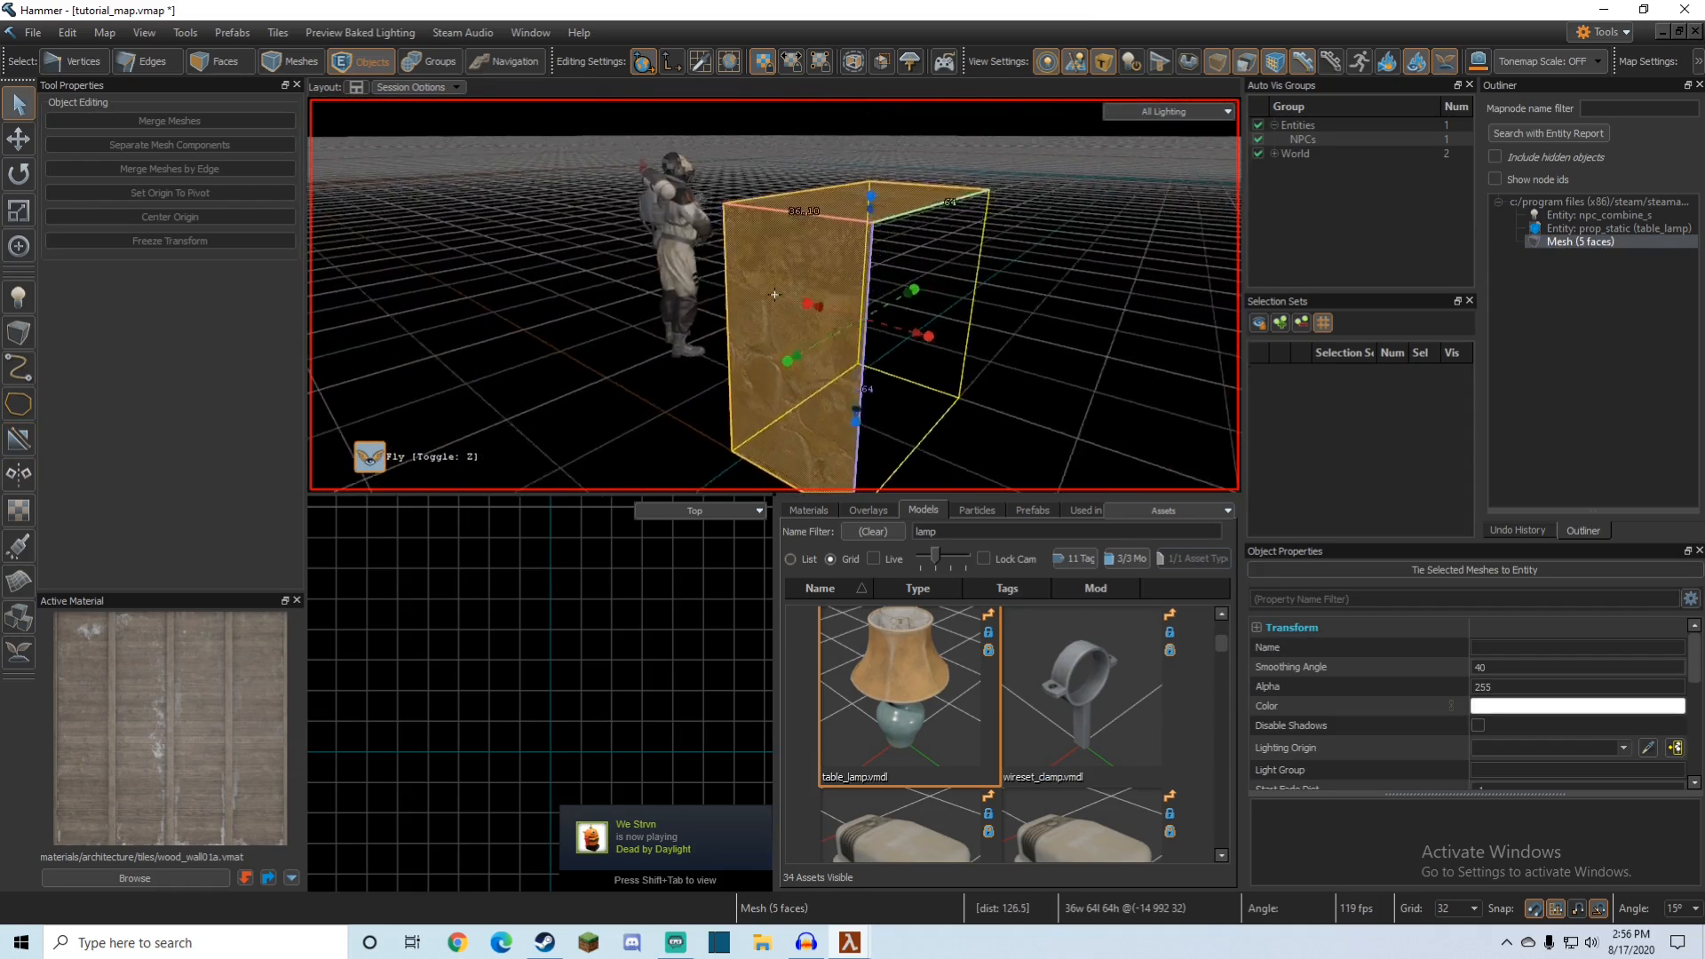
{"action": "key", "text": "d"}
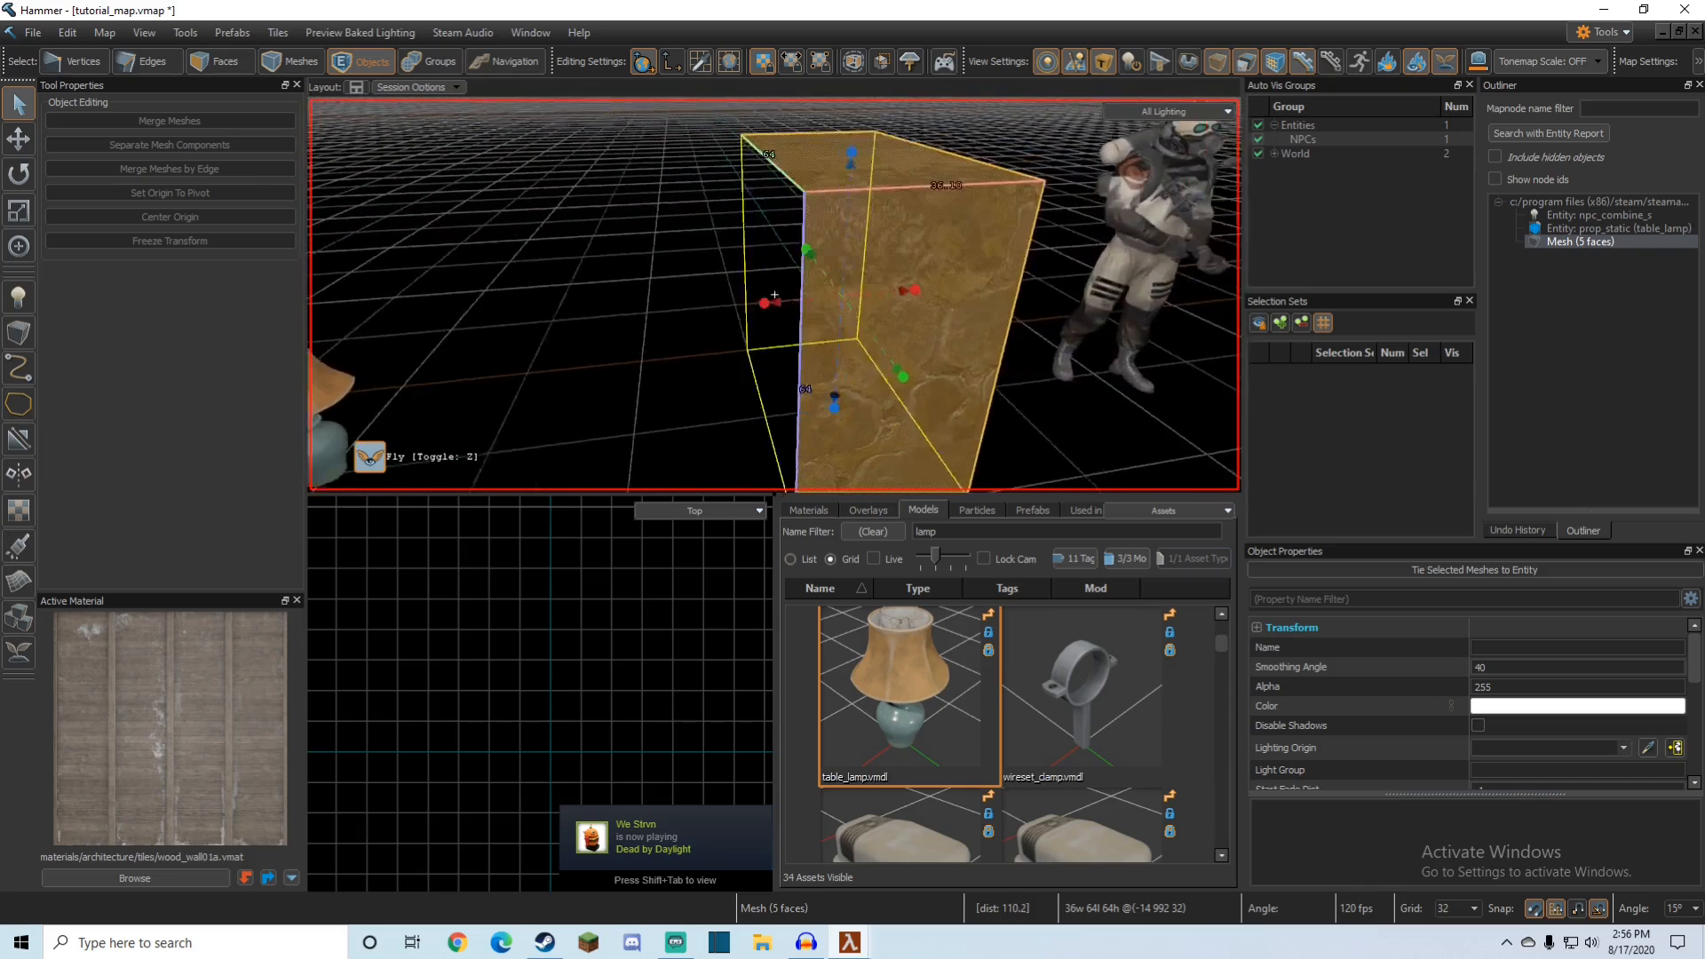
{"action": "key", "text": "s"}
{"action": "key", "text": "z"}
Step: Undo the clip applied to the stone block and set the Clipping tool to keep only the lamp-side half
{"action": "key", "text": "shift+x"}
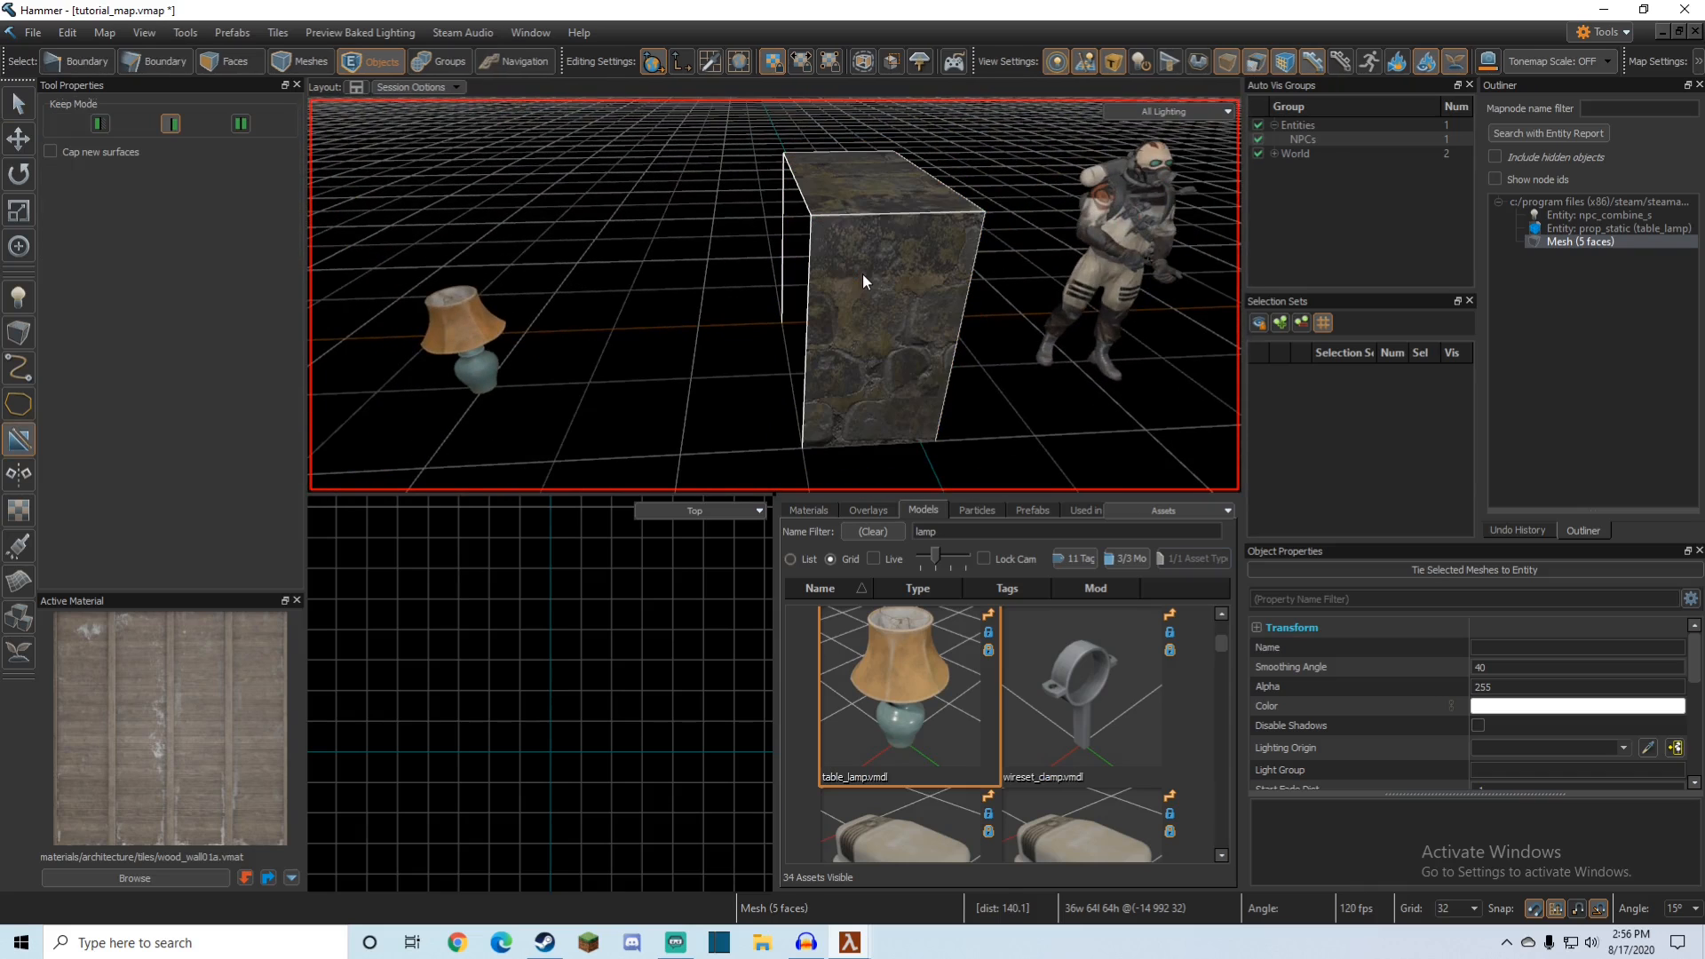
{"action": "key", "text": "a"}
{"action": "key", "text": "d"}
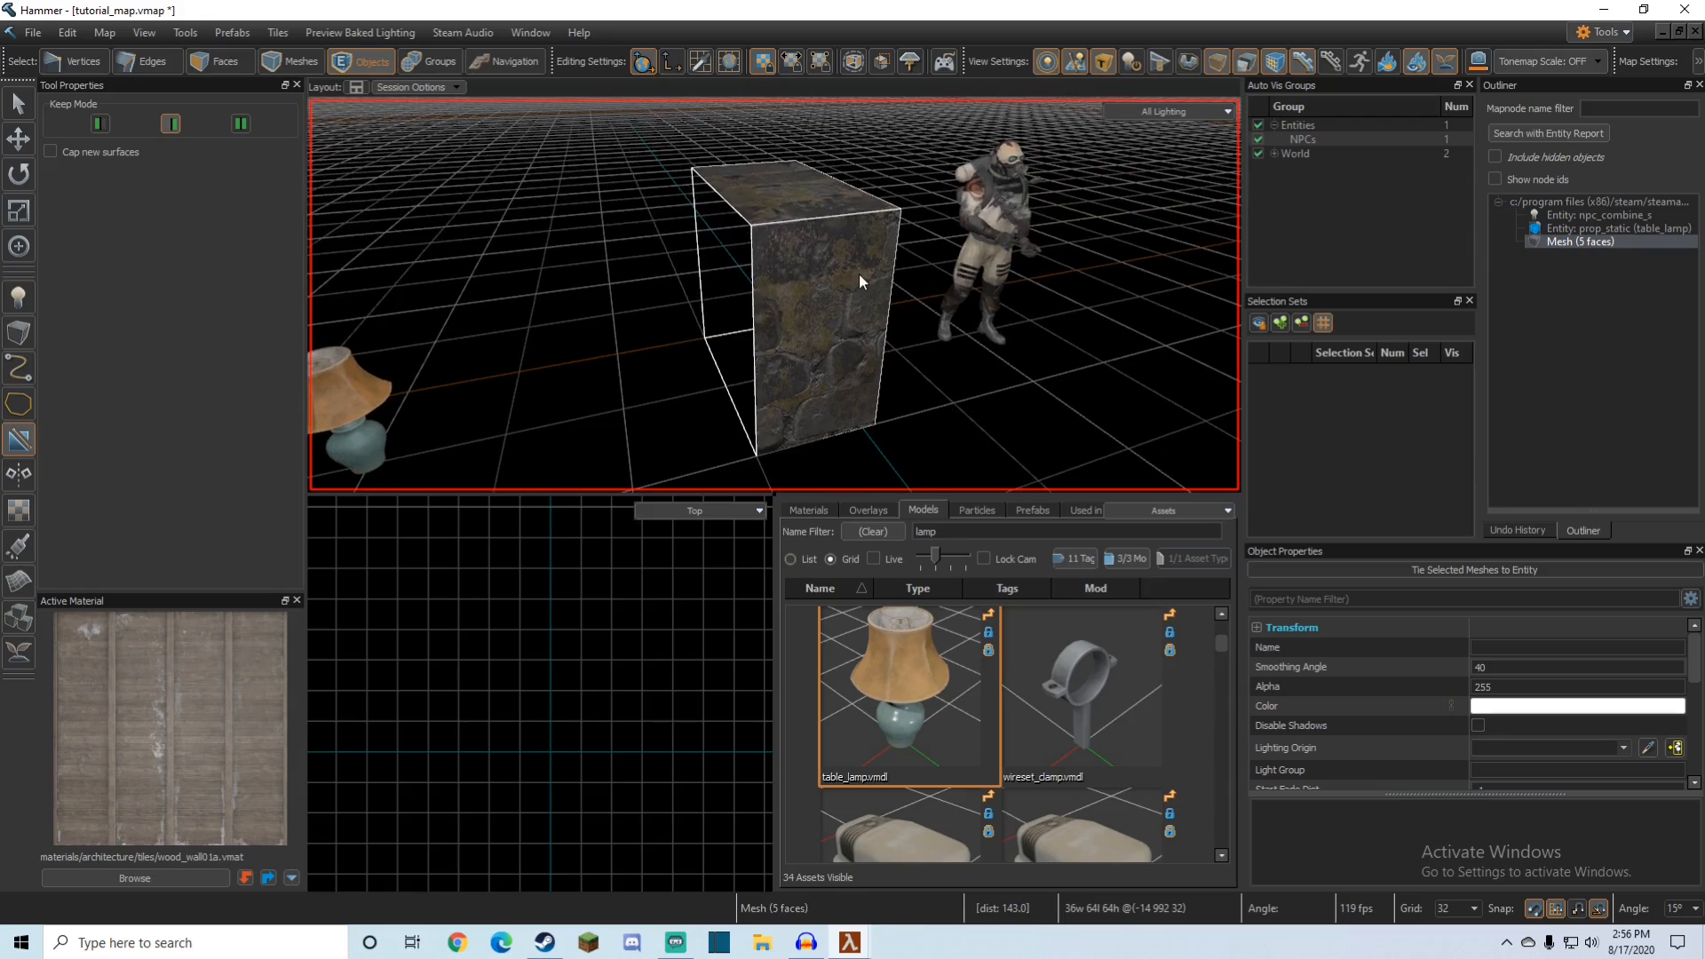
{"action": "key", "text": "space"}
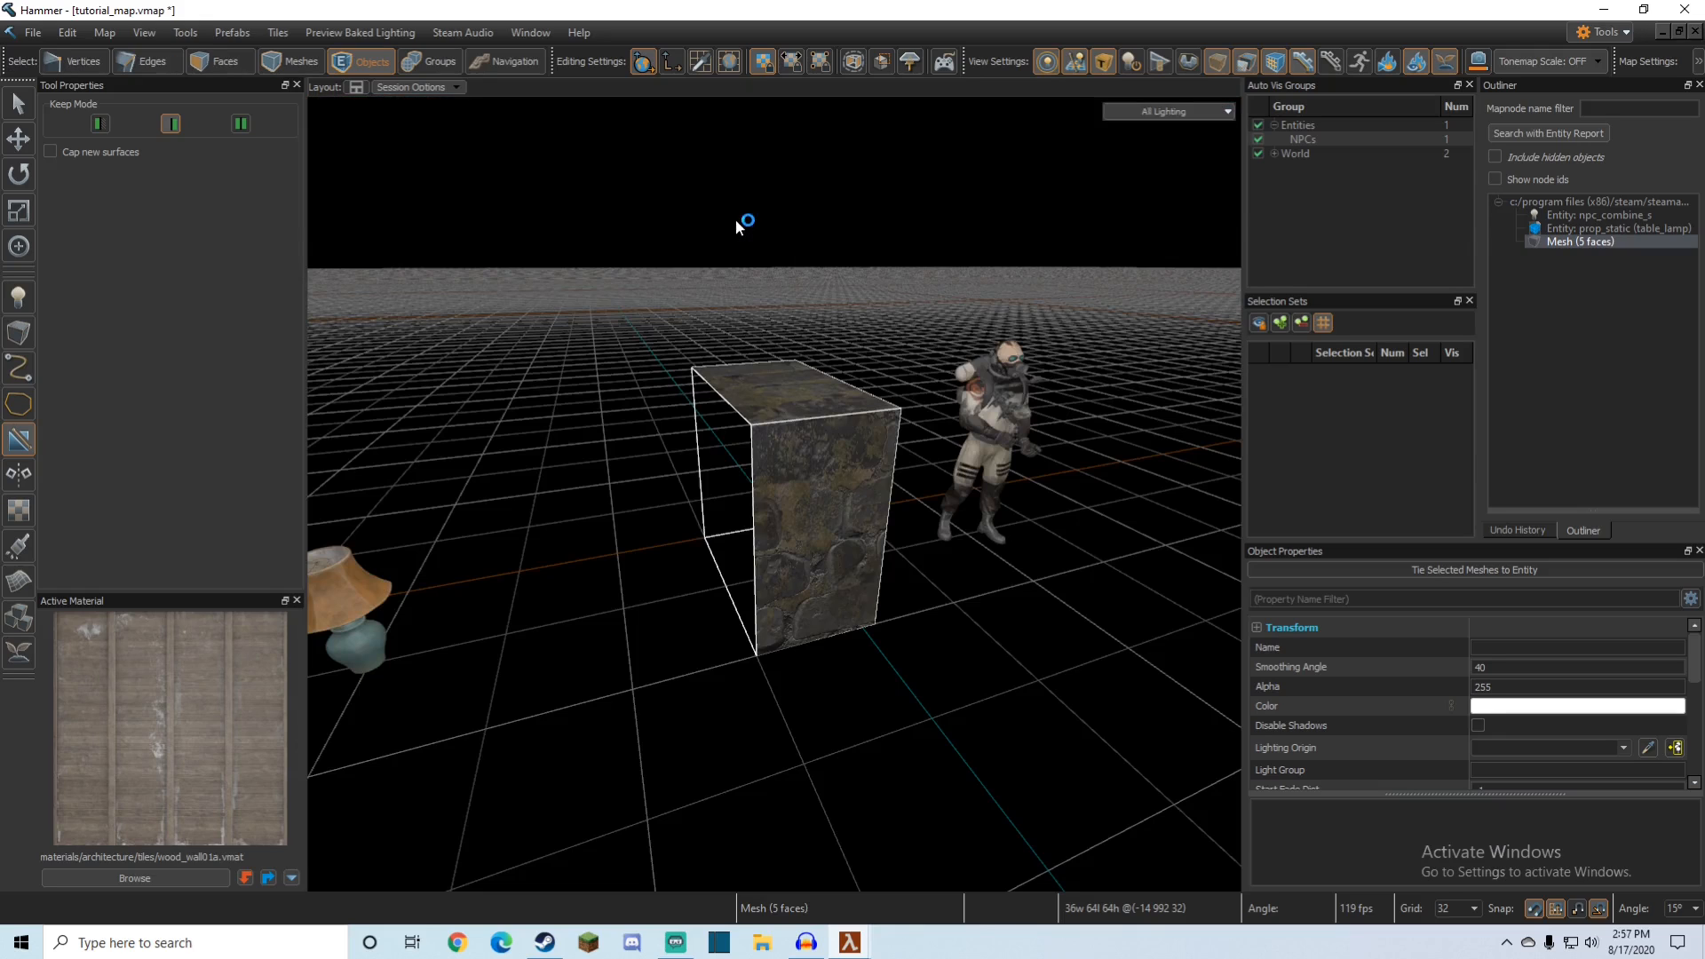
{"action": "key", "text": "space"}
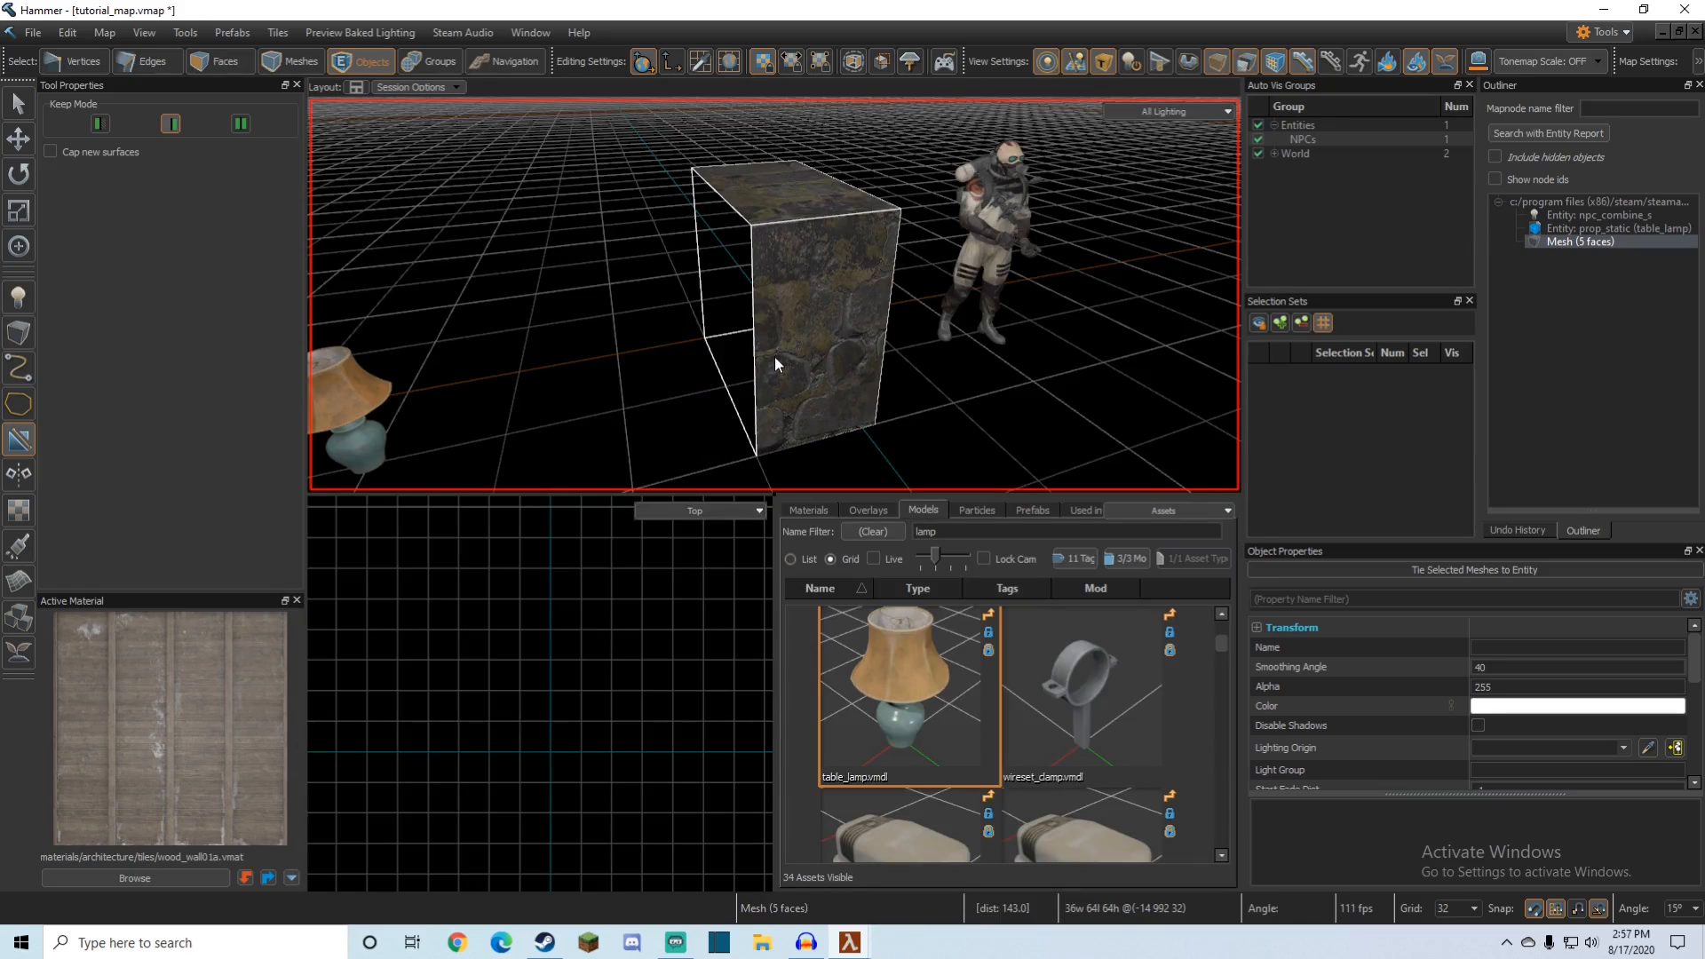
{"action": "key", "text": "ctrl+z"}
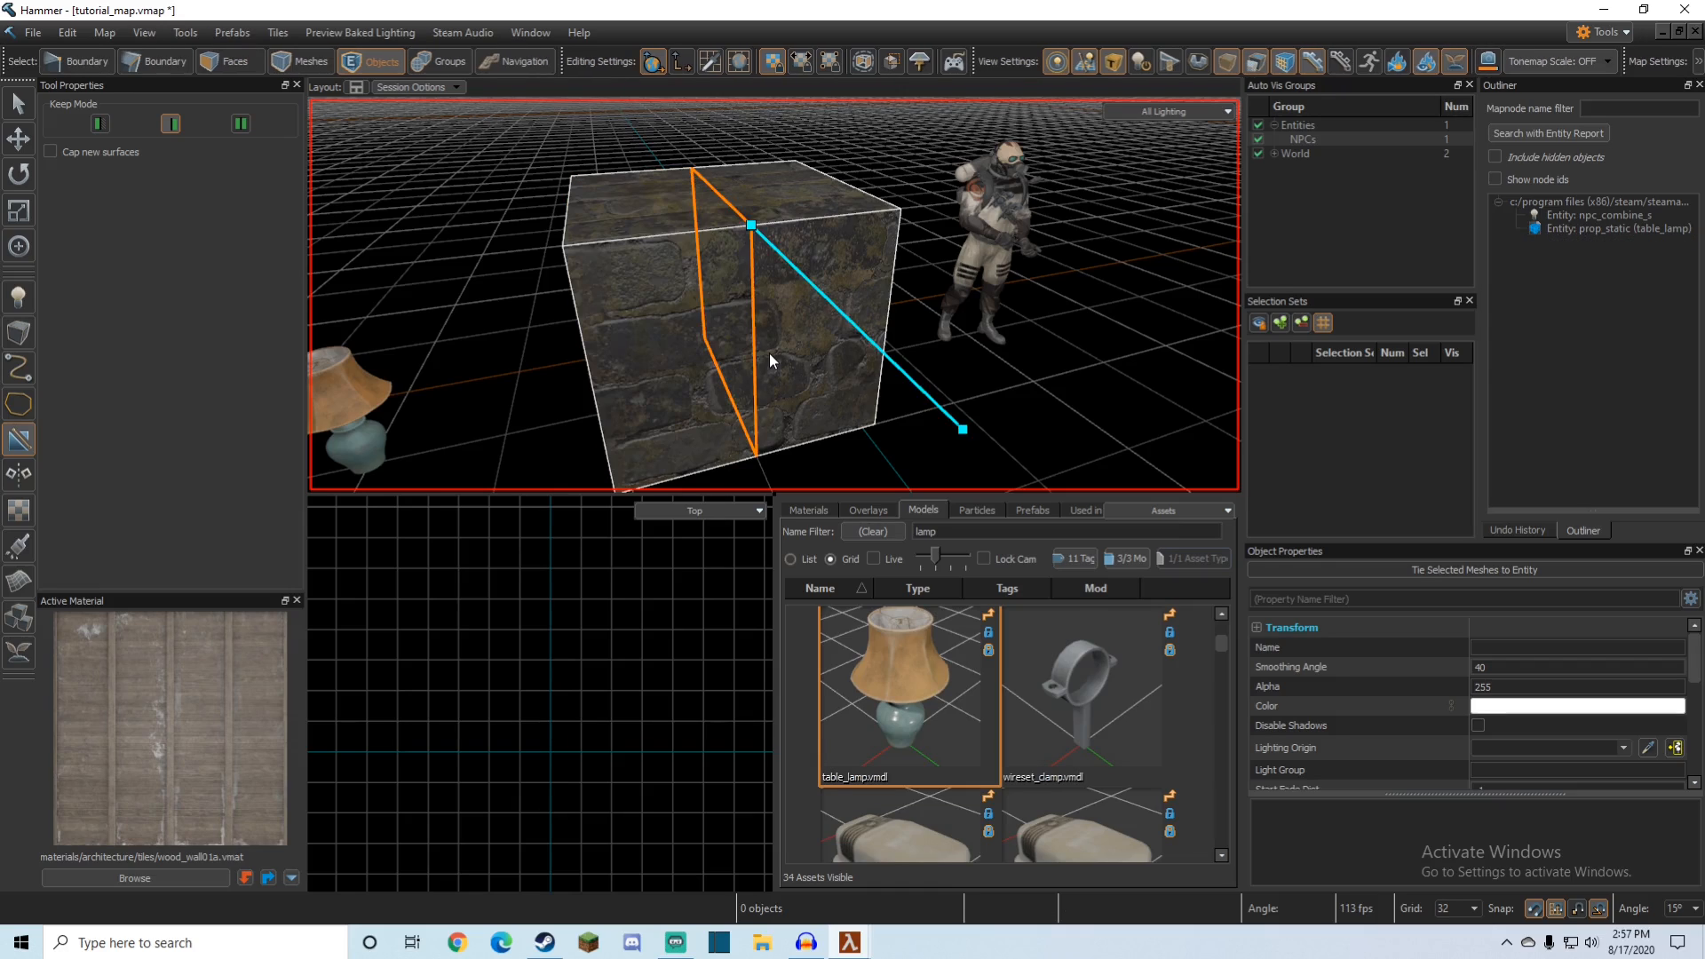
{"action": "left_click", "coordinate": [99, 123]}
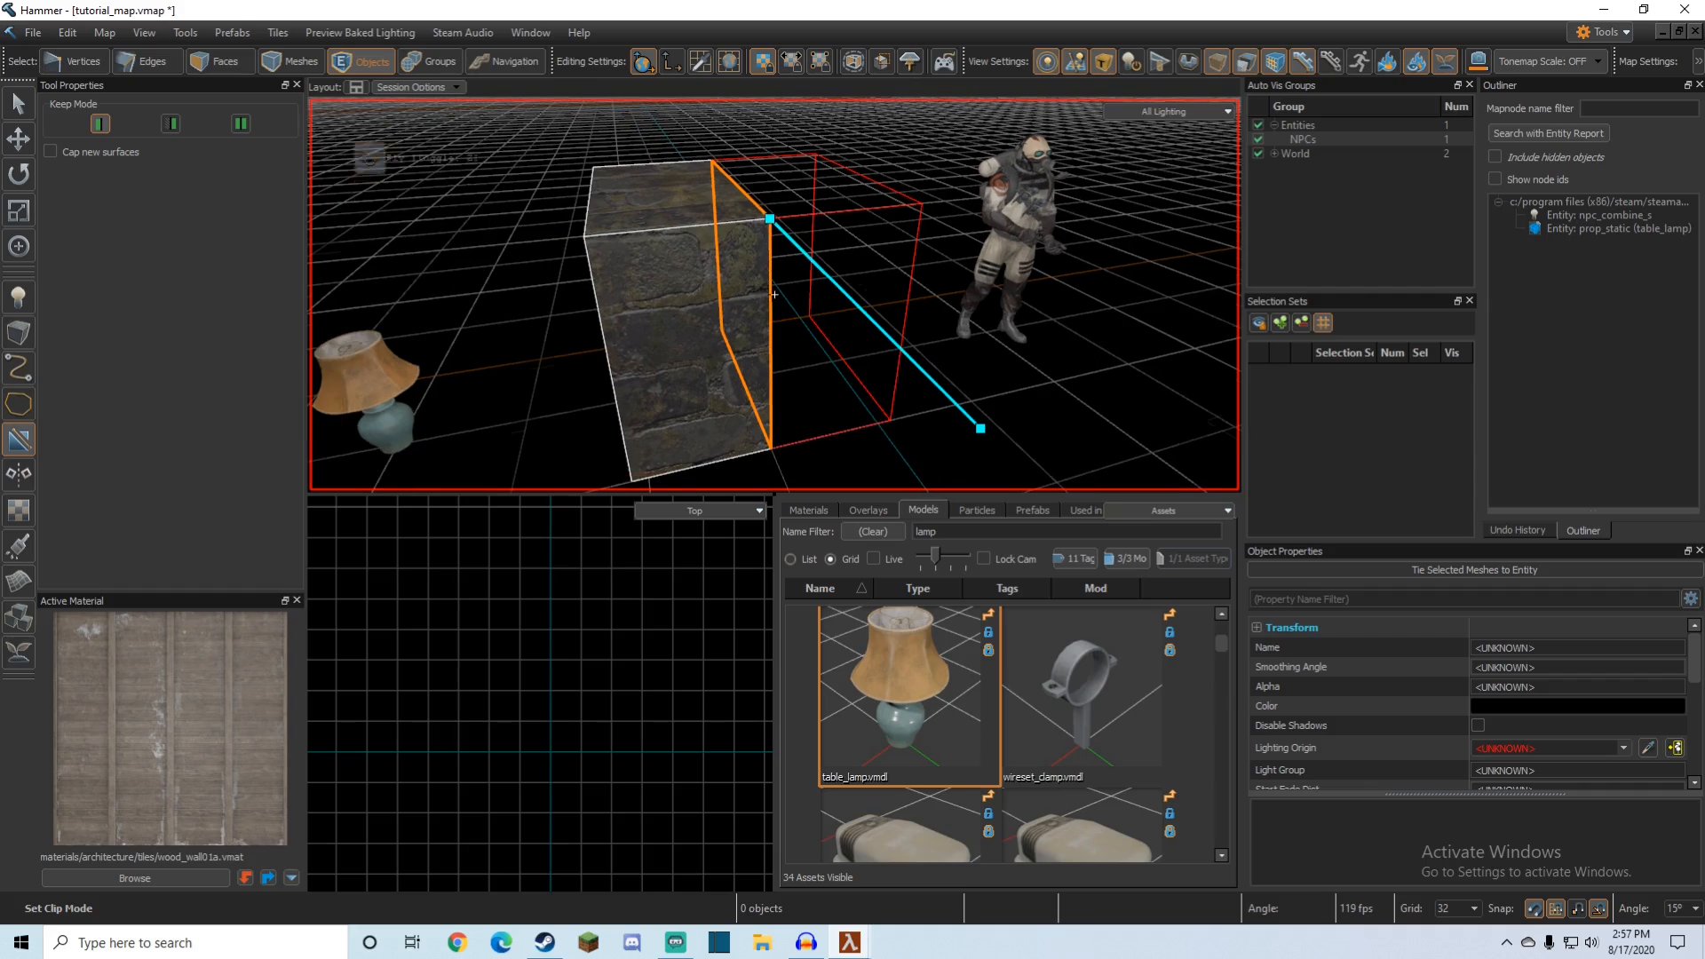
Step: Keep only the soldier-side half of the stone block, enable capping of new surfaces, and apply the clip
{"action": "left_click", "coordinate": [170, 124]}
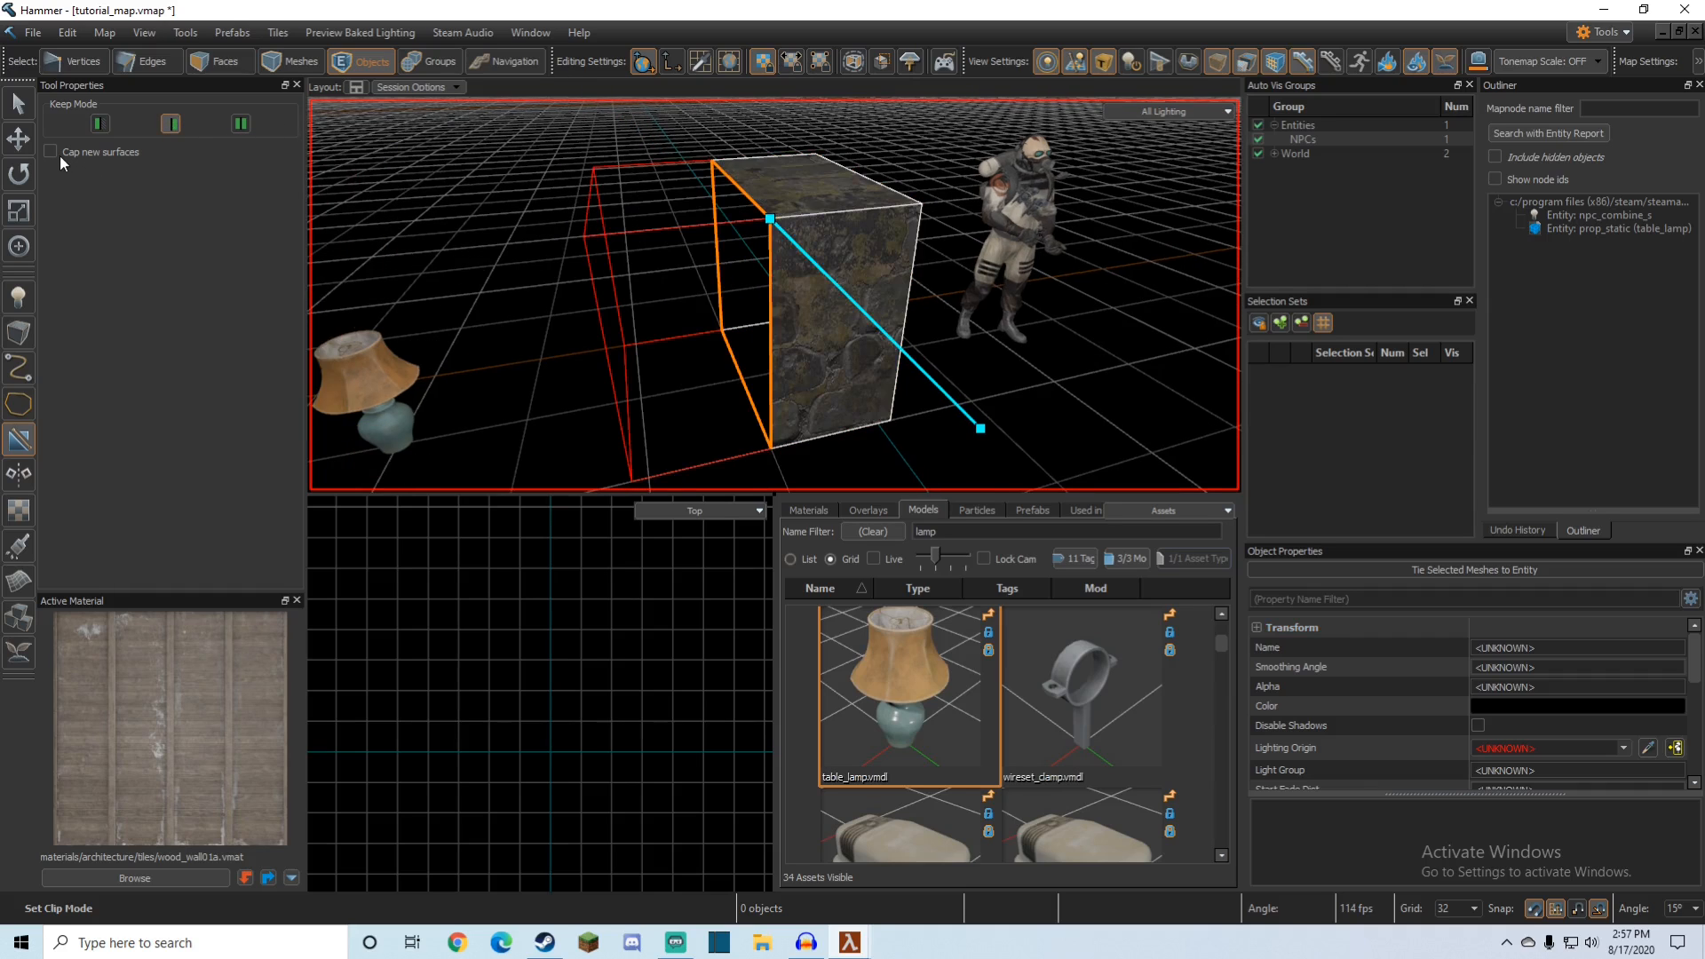
{"action": "left_click", "coordinate": [60, 157]}
{"action": "key", "text": "z"}
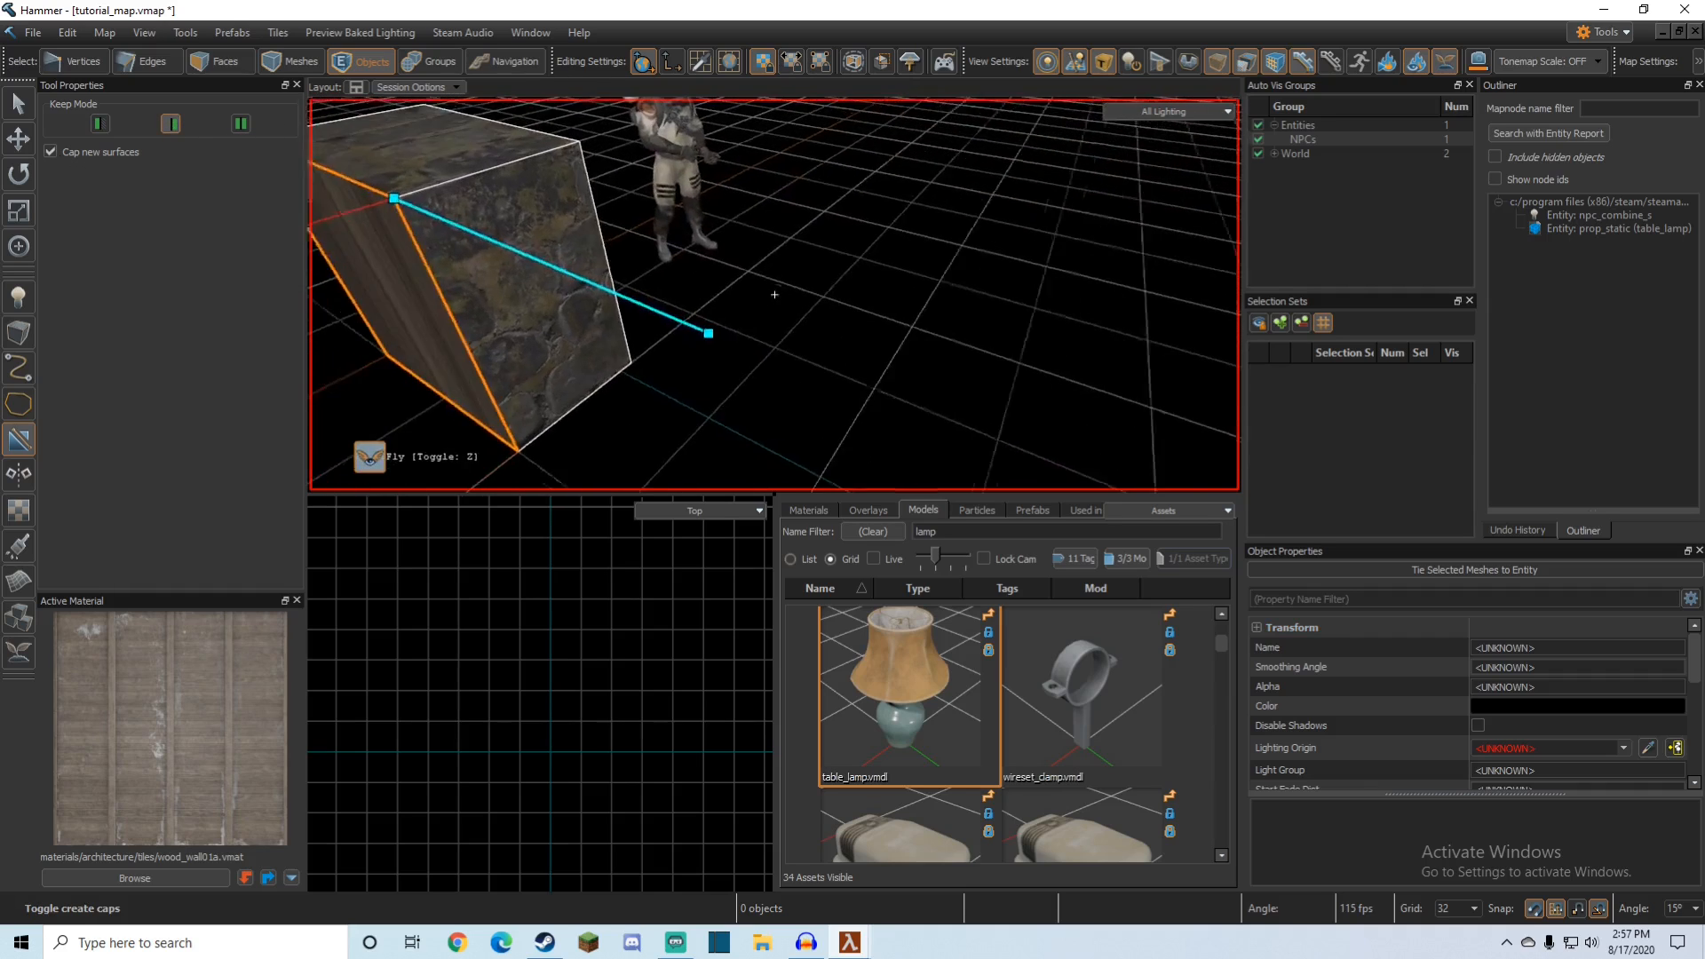
{"action": "key", "text": "a"}
{"action": "key", "text": "d"}
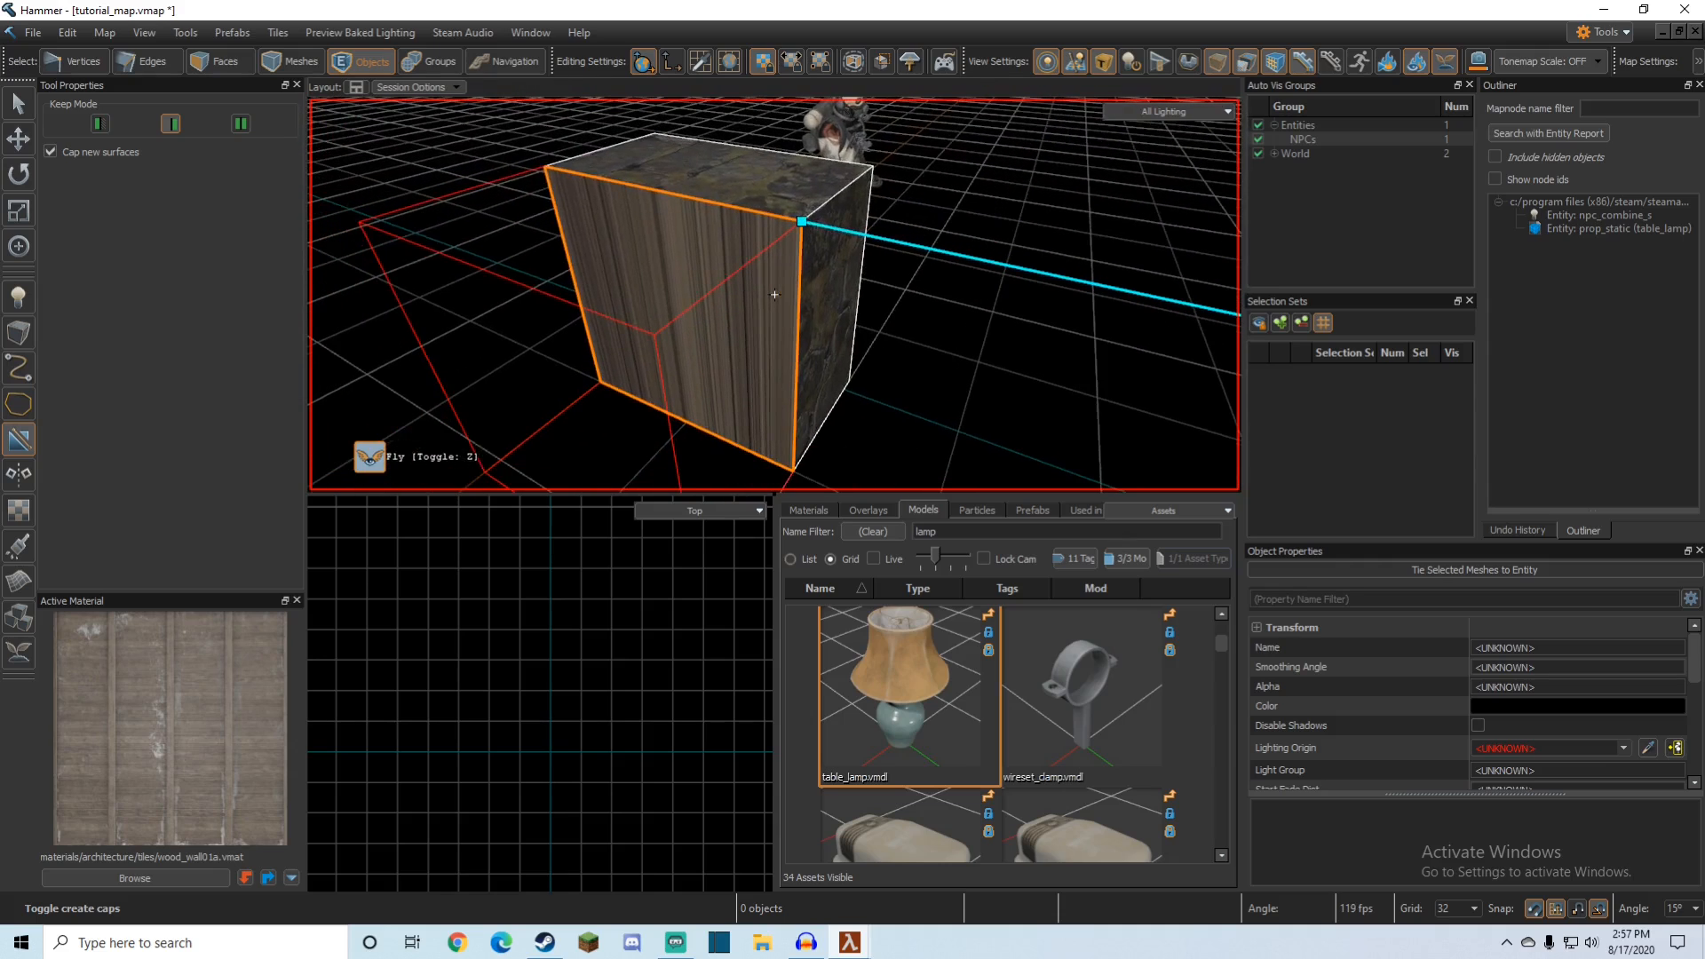
{"action": "key", "text": "z"}
{"action": "key", "text": "Return"}
Step: Align the texture of the block's new wooden cap face to the world
{"action": "key", "text": "3"}
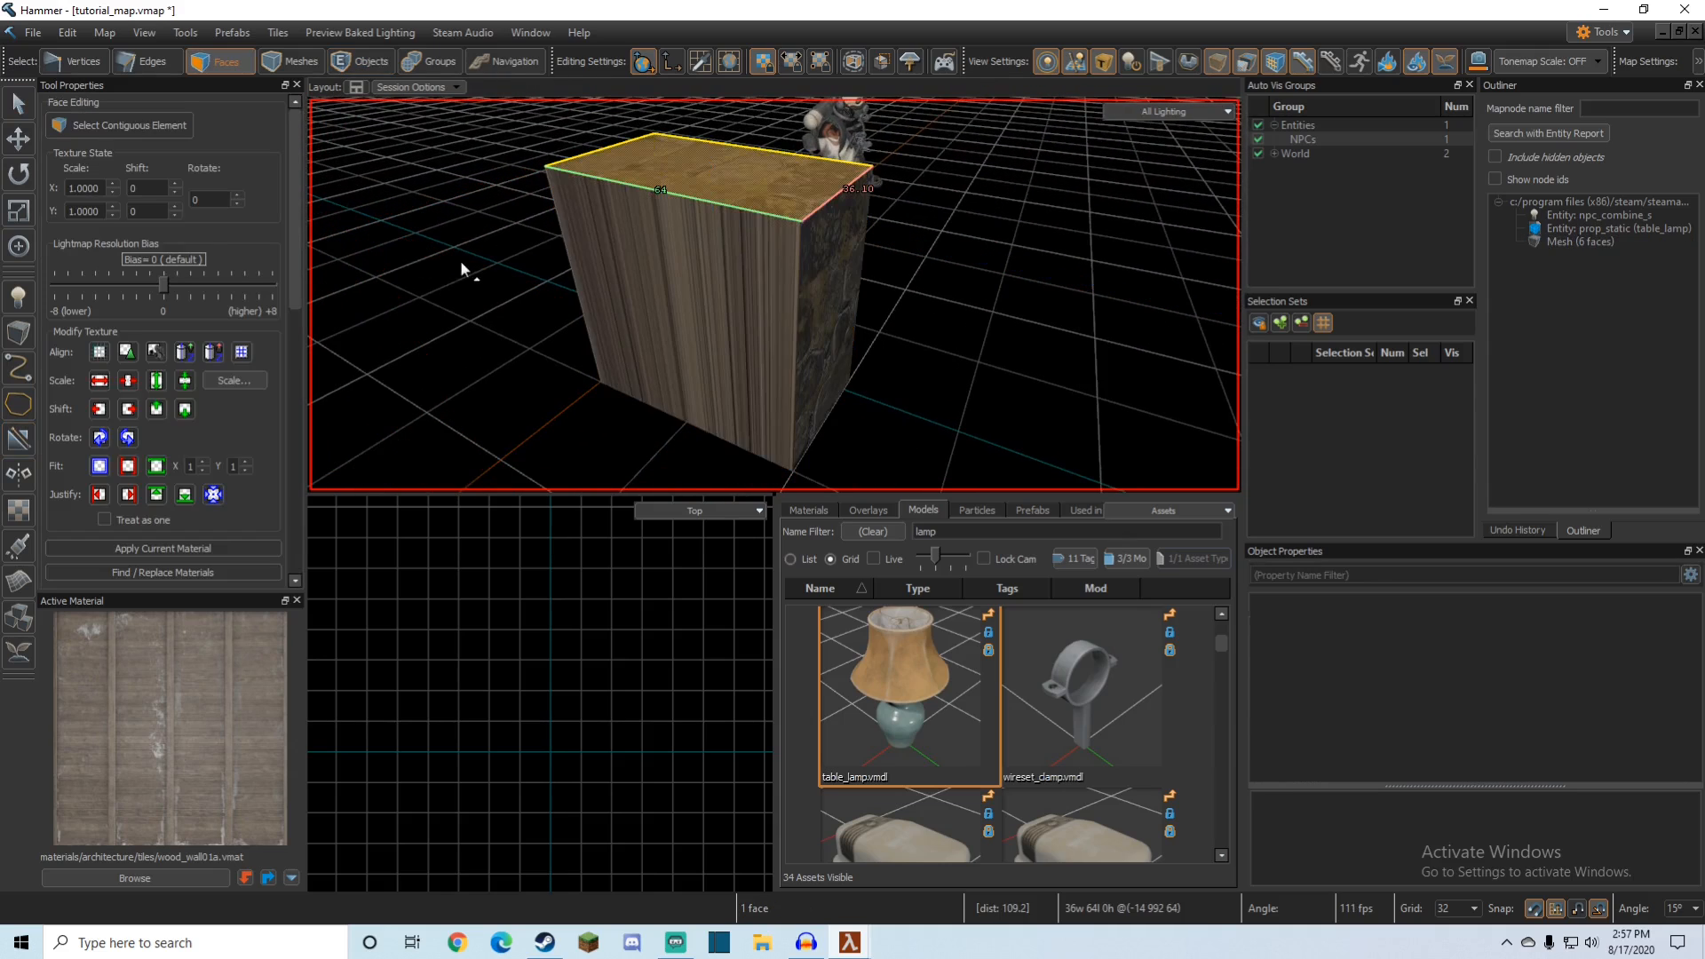
{"action": "left_click", "coordinate": [641, 274]}
{"action": "left_click", "coordinate": [103, 351]}
{"action": "key", "text": "z"}
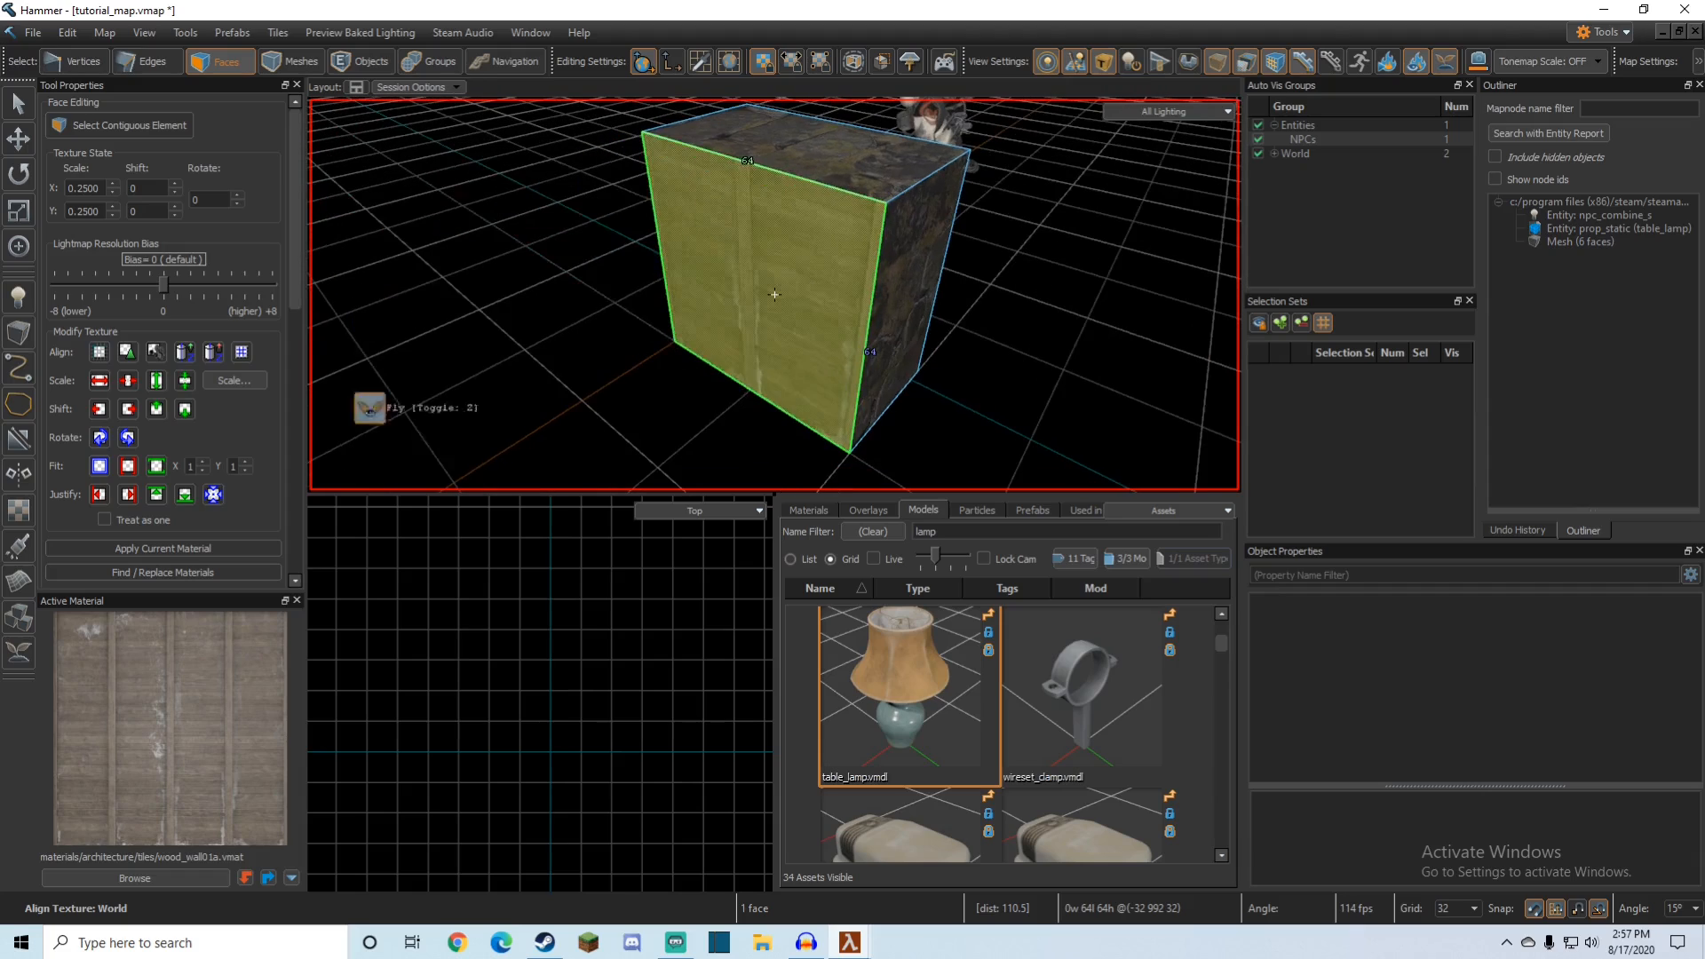
Step: Clear the face selection, return to object selection, and examine the capped stone block from several angles
{"action": "key", "text": "Escape"}
{"action": "key", "text": "5"}
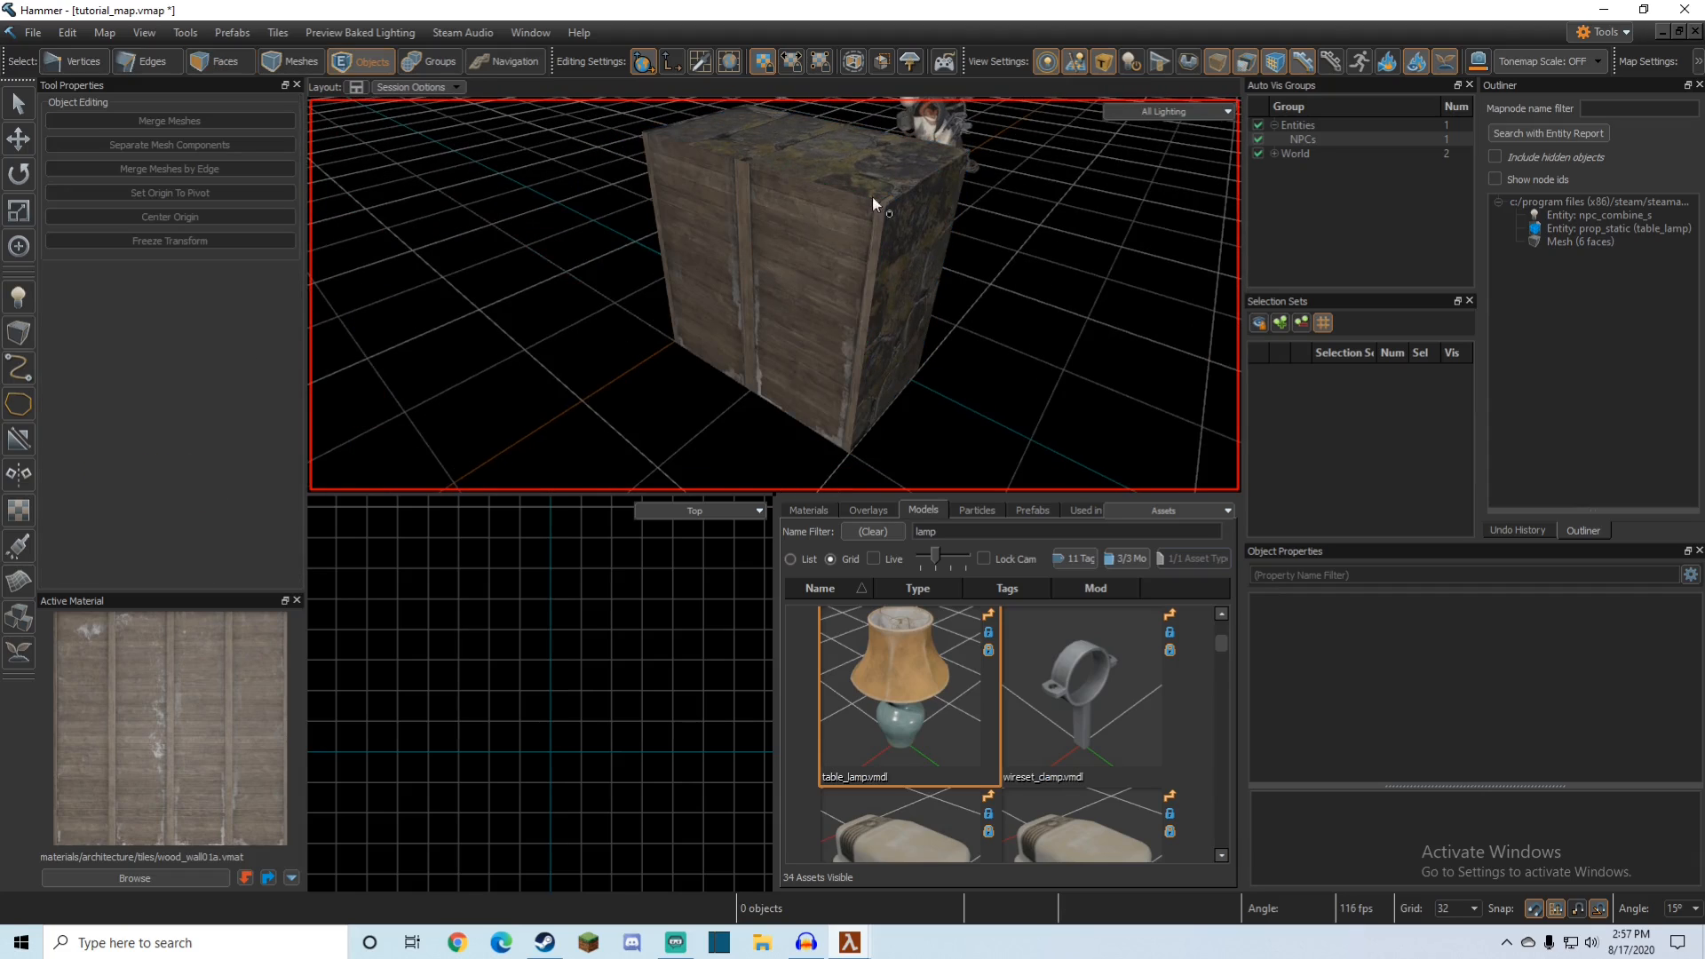
{"action": "key", "text": "3"}
{"action": "key", "text": "5"}
{"action": "key", "text": "z"}
{"action": "key", "text": "z"}
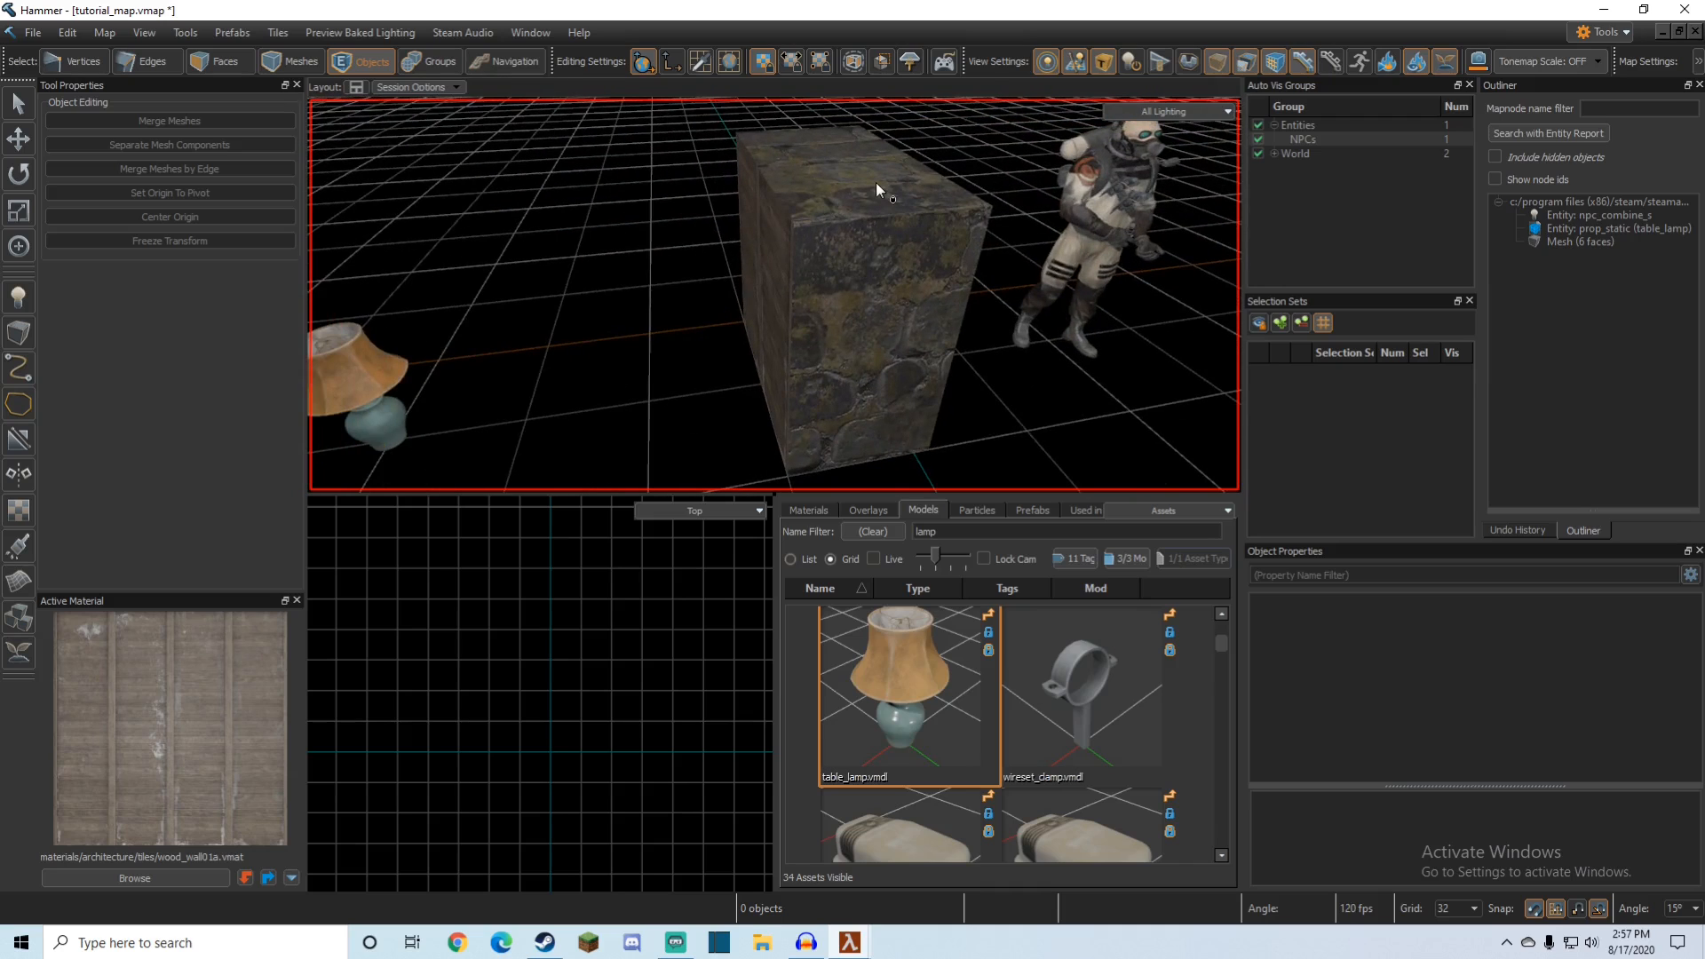
{"action": "key", "text": "z"}
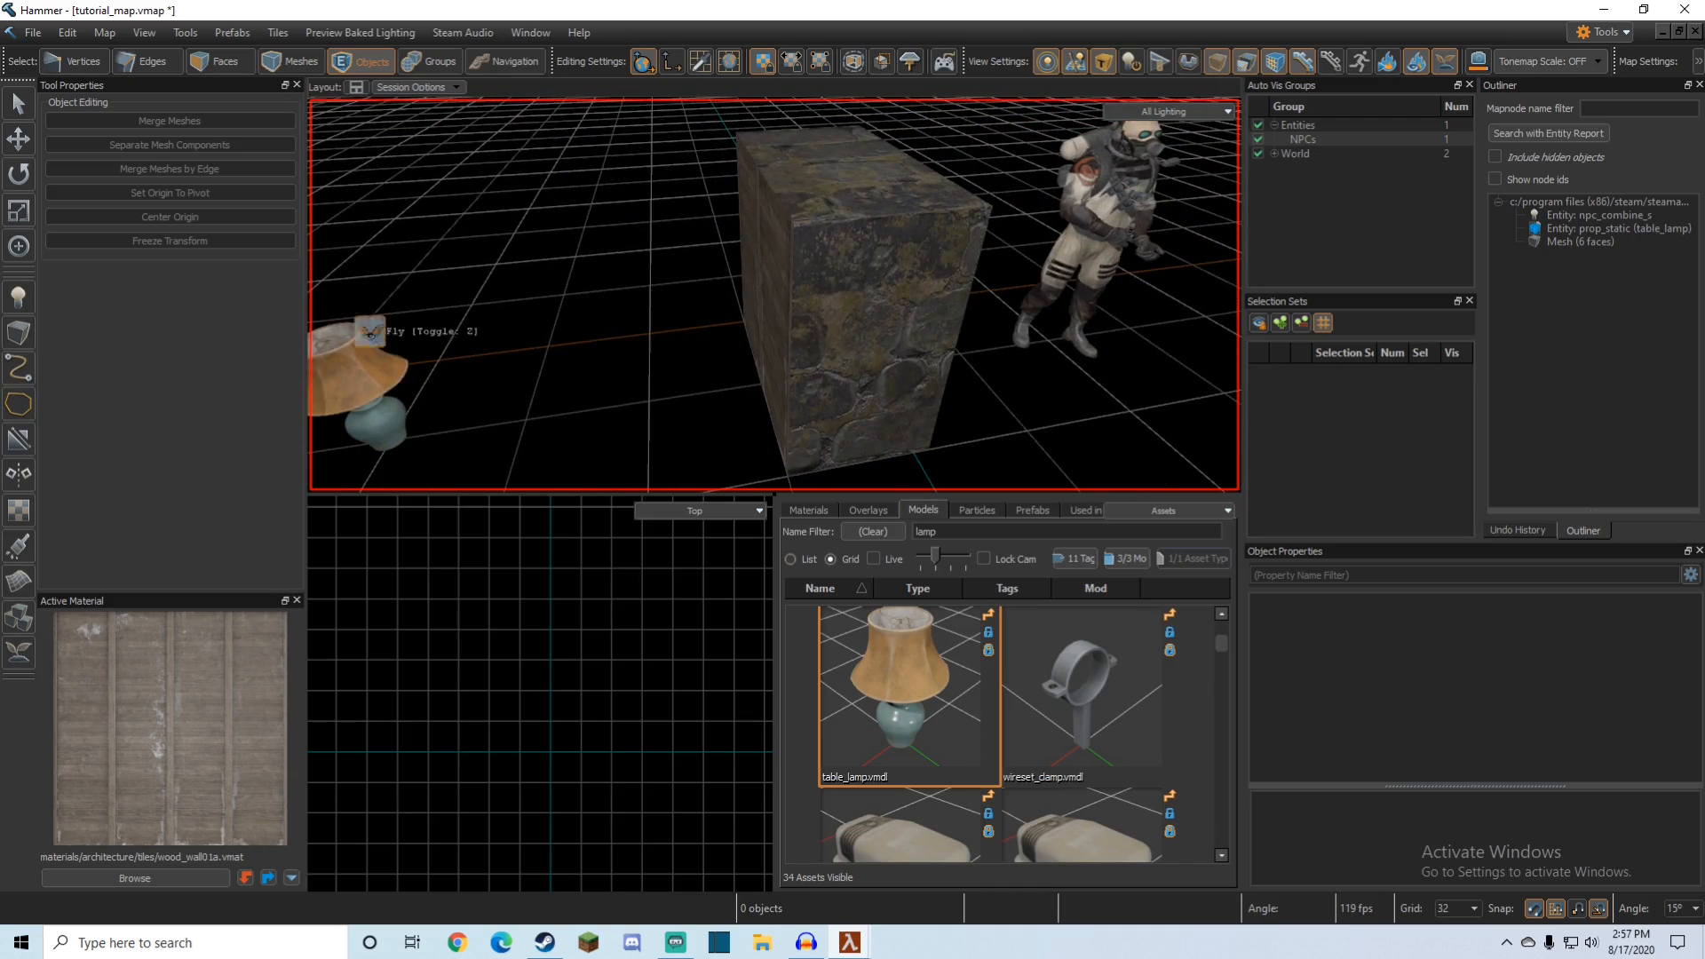
Step: Undo the cap face's texture alignment and the capped clip on the stone block
{"action": "key", "text": "ctrl+z"}
{"action": "key", "text": "ctrl+z"}
{"action": "key", "text": "ctrl+z"}
{"action": "key", "text": "ctrl+z"}
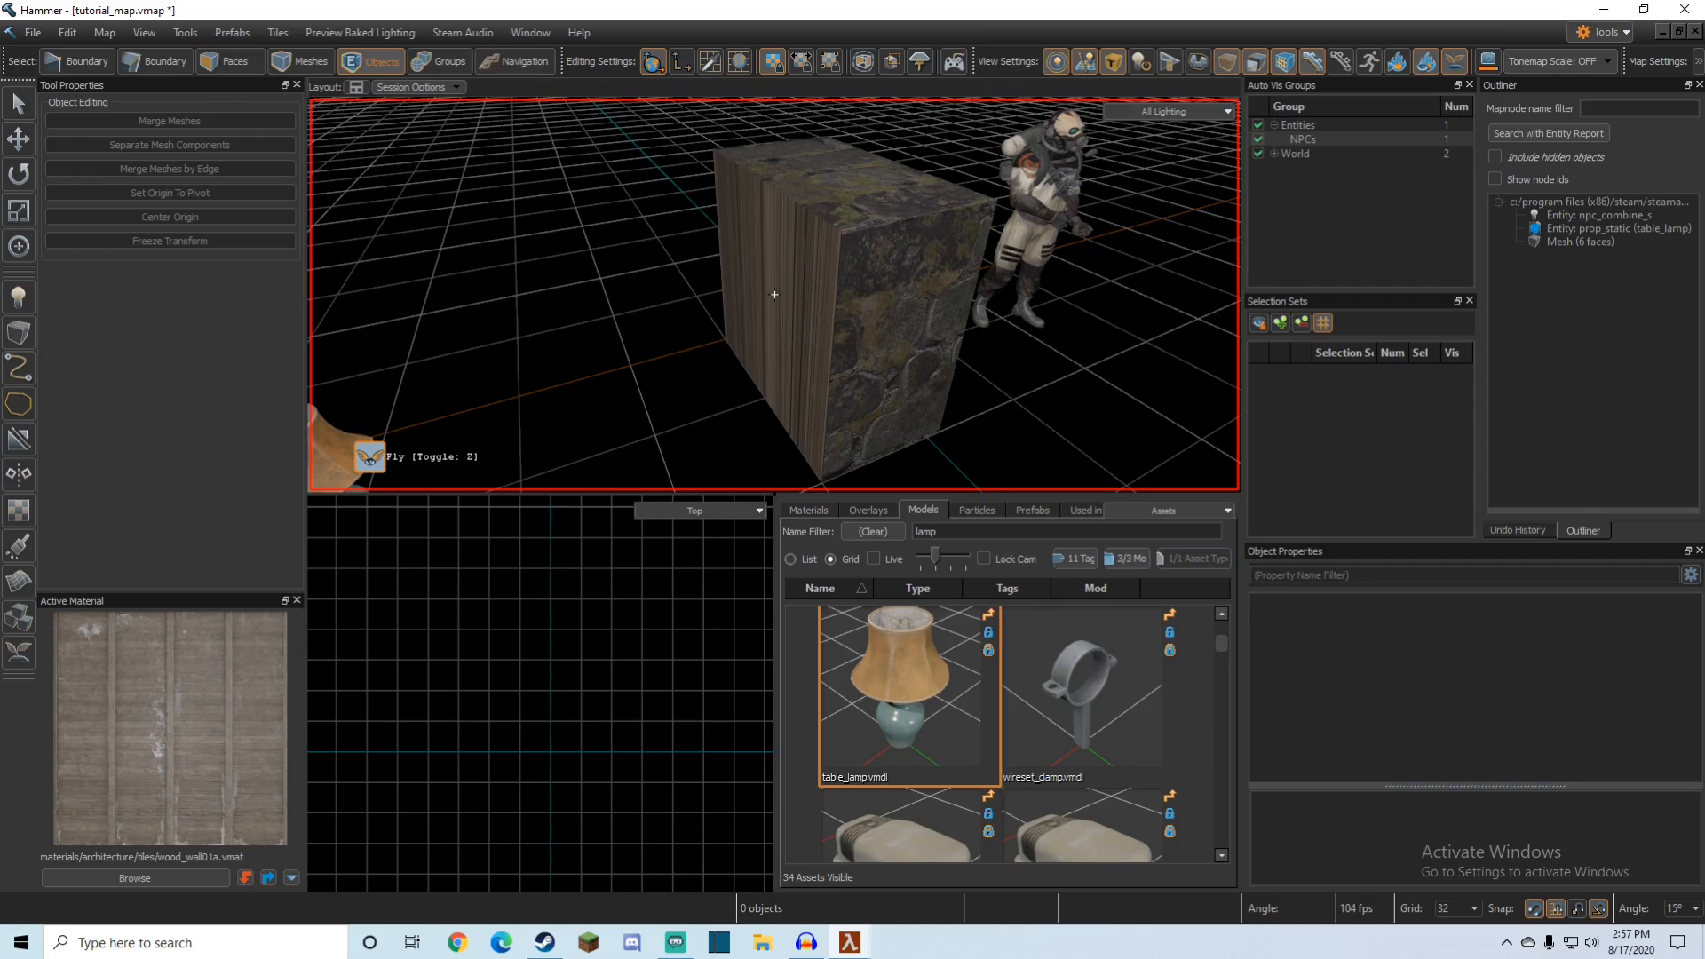
{"action": "key", "text": "shift+x"}
{"action": "key", "text": "shift+x"}
{"action": "key", "text": "shift+x"}
{"action": "key", "text": "shift+x"}
{"action": "key", "text": "shift+x"}
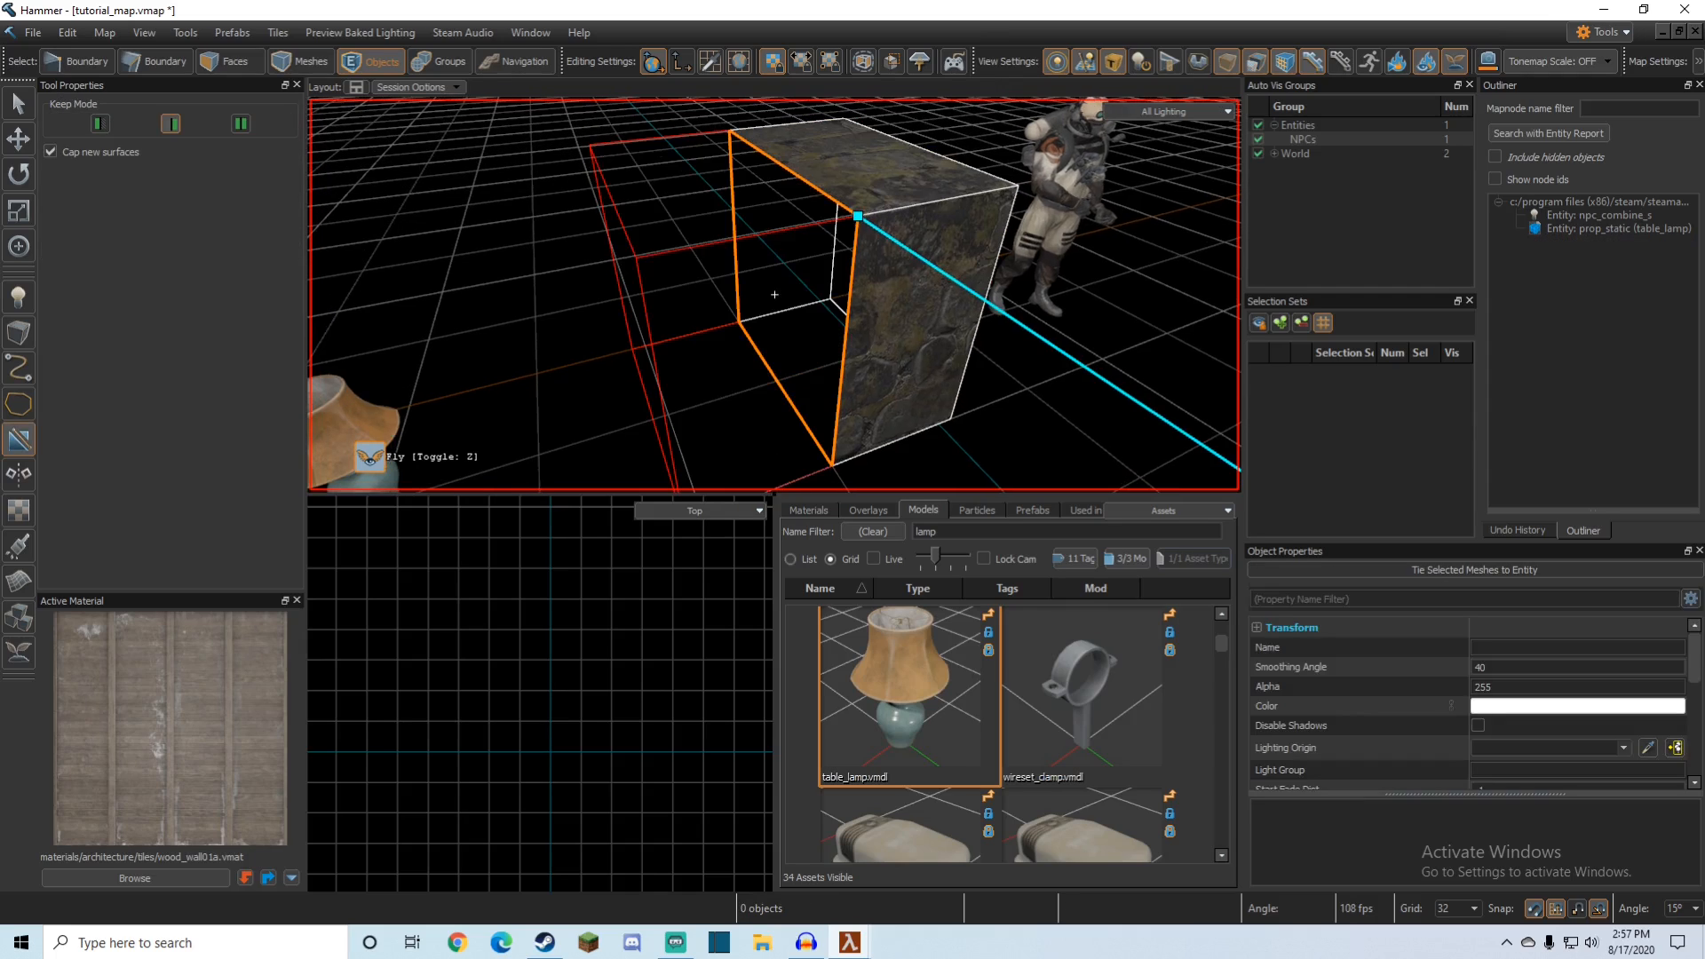
Step: Leave the Clipping tool without applying a cut and clear the selection of the whole stone block
{"action": "key", "text": "shift+x"}
{"action": "key", "text": "shift+x"}
{"action": "key", "text": "shift+x"}
{"action": "key", "text": "shift+x"}
{"action": "key", "text": "shift+x"}
{"action": "key", "text": "Escape"}
{"action": "key", "text": "Escape"}
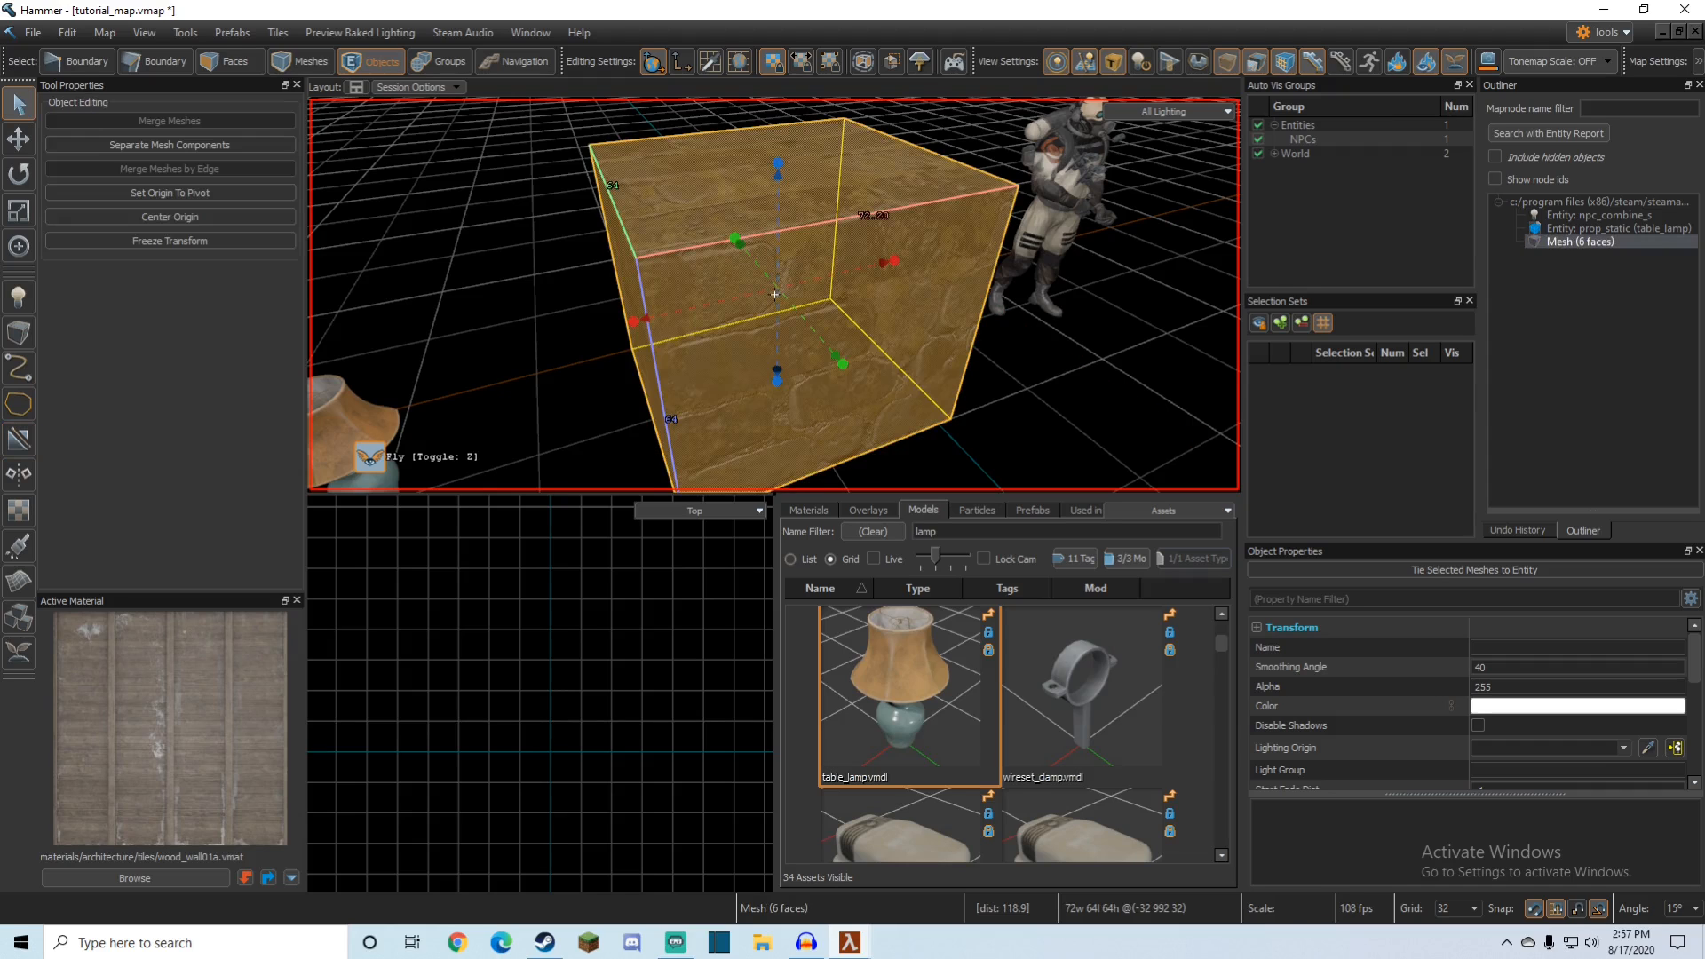
{"action": "key", "text": "Escape"}
{"action": "key", "text": "s"}
{"action": "key", "text": "z"}
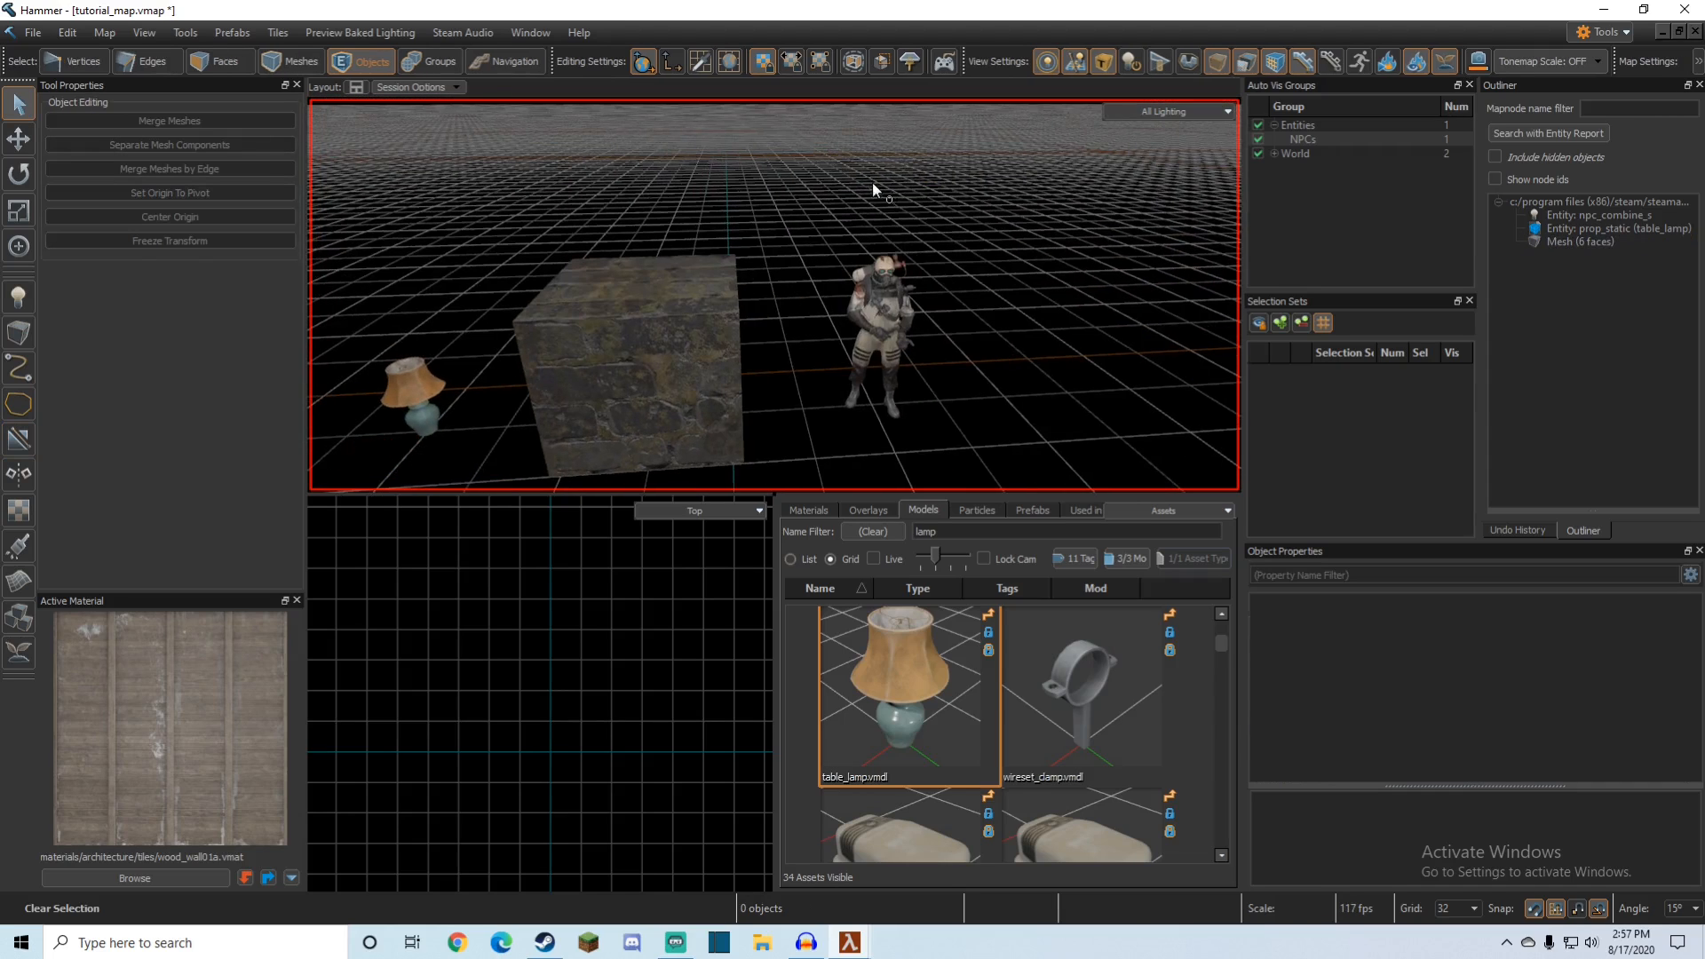
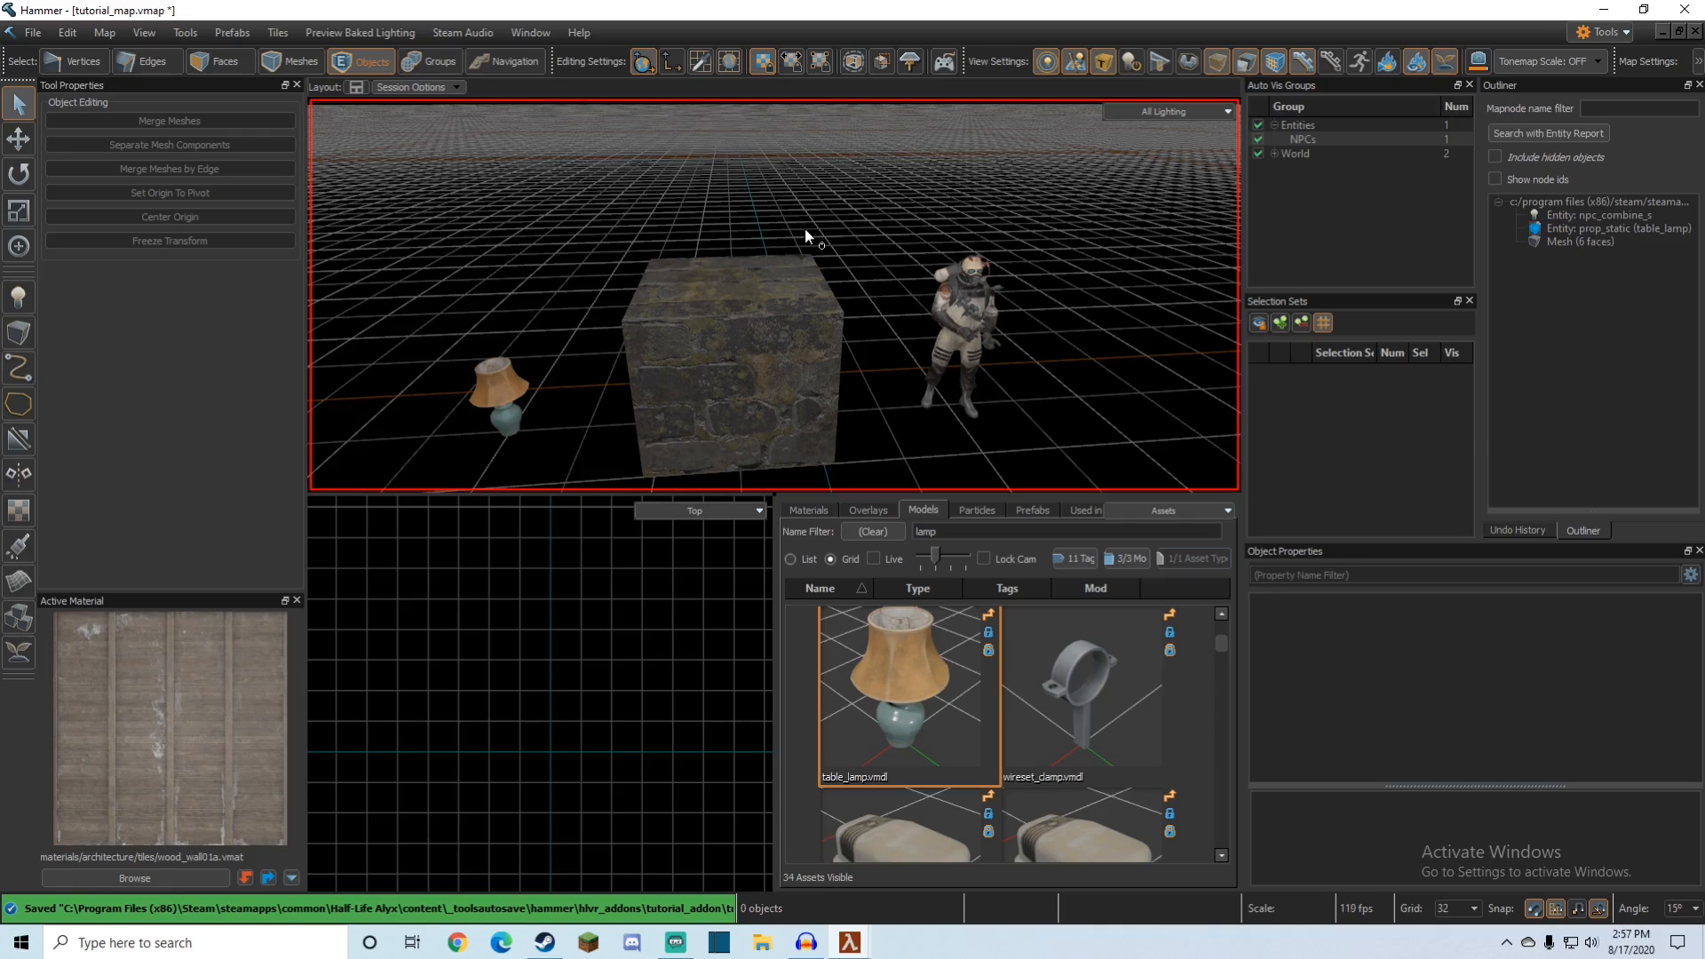
Step: Compare the Vertices, Edges, Faces, Meshes, Objects, Groups and Navigation selection modes on the stone block, ending in Objects mode
{"action": "right_click_drag", "start_coordinate": [805, 229], "coordinate": [782, 283]}
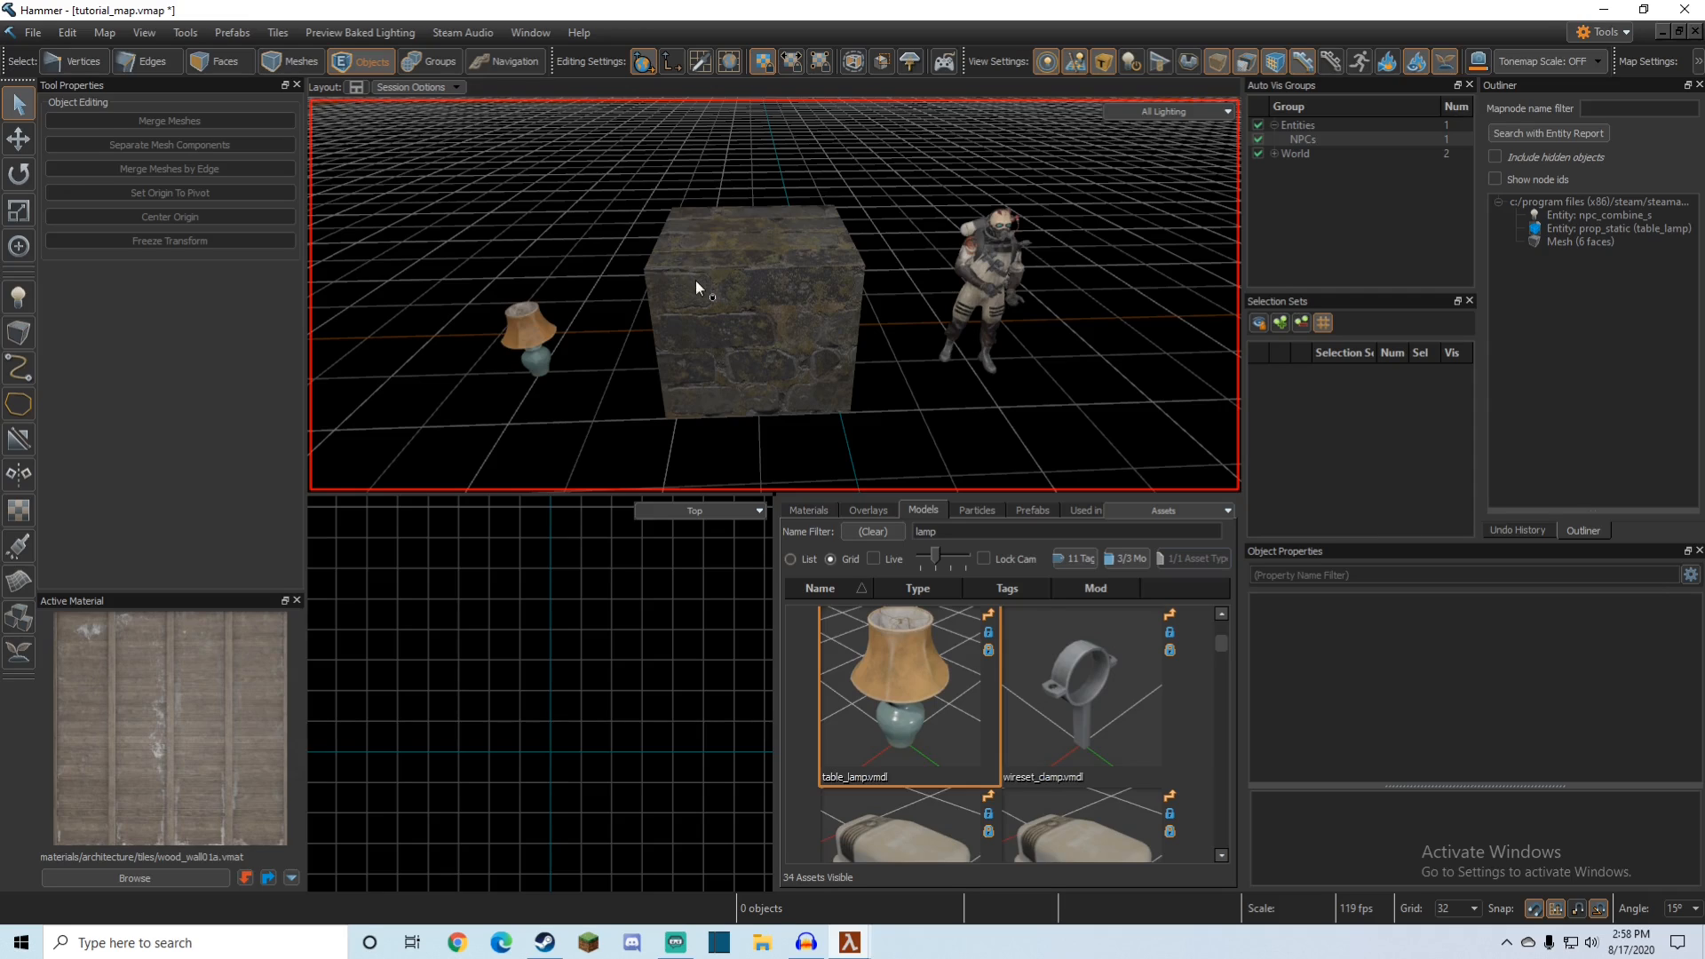
{"action": "key", "text": "1"}
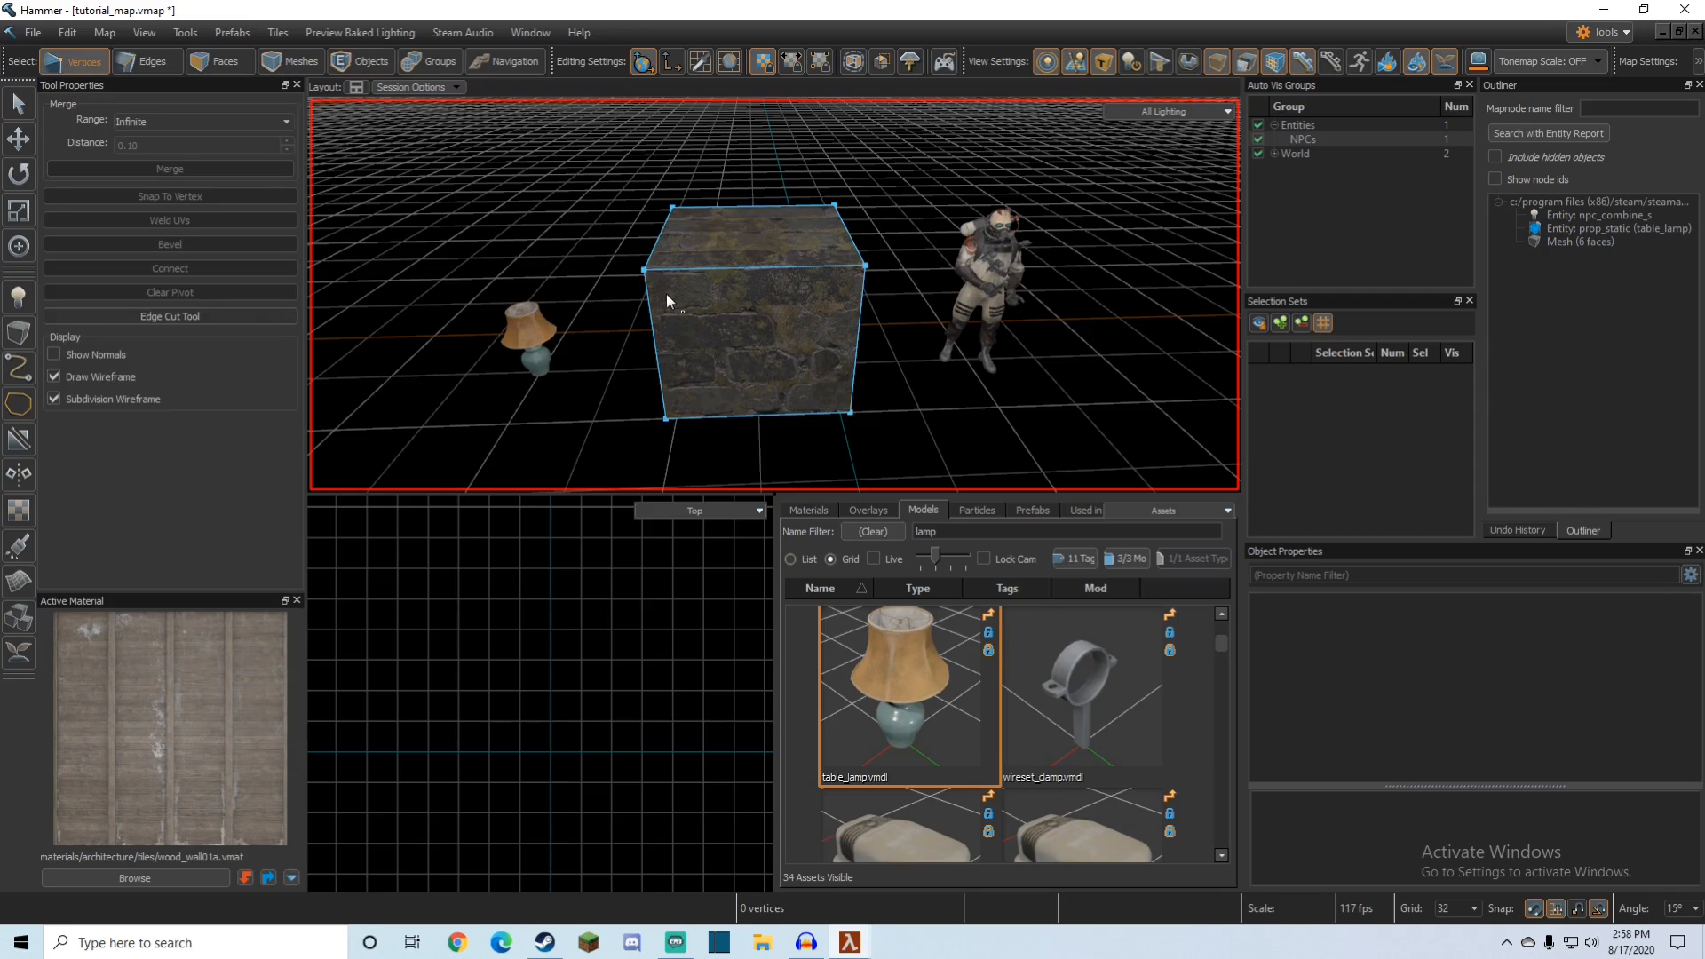
{"action": "key", "text": "2"}
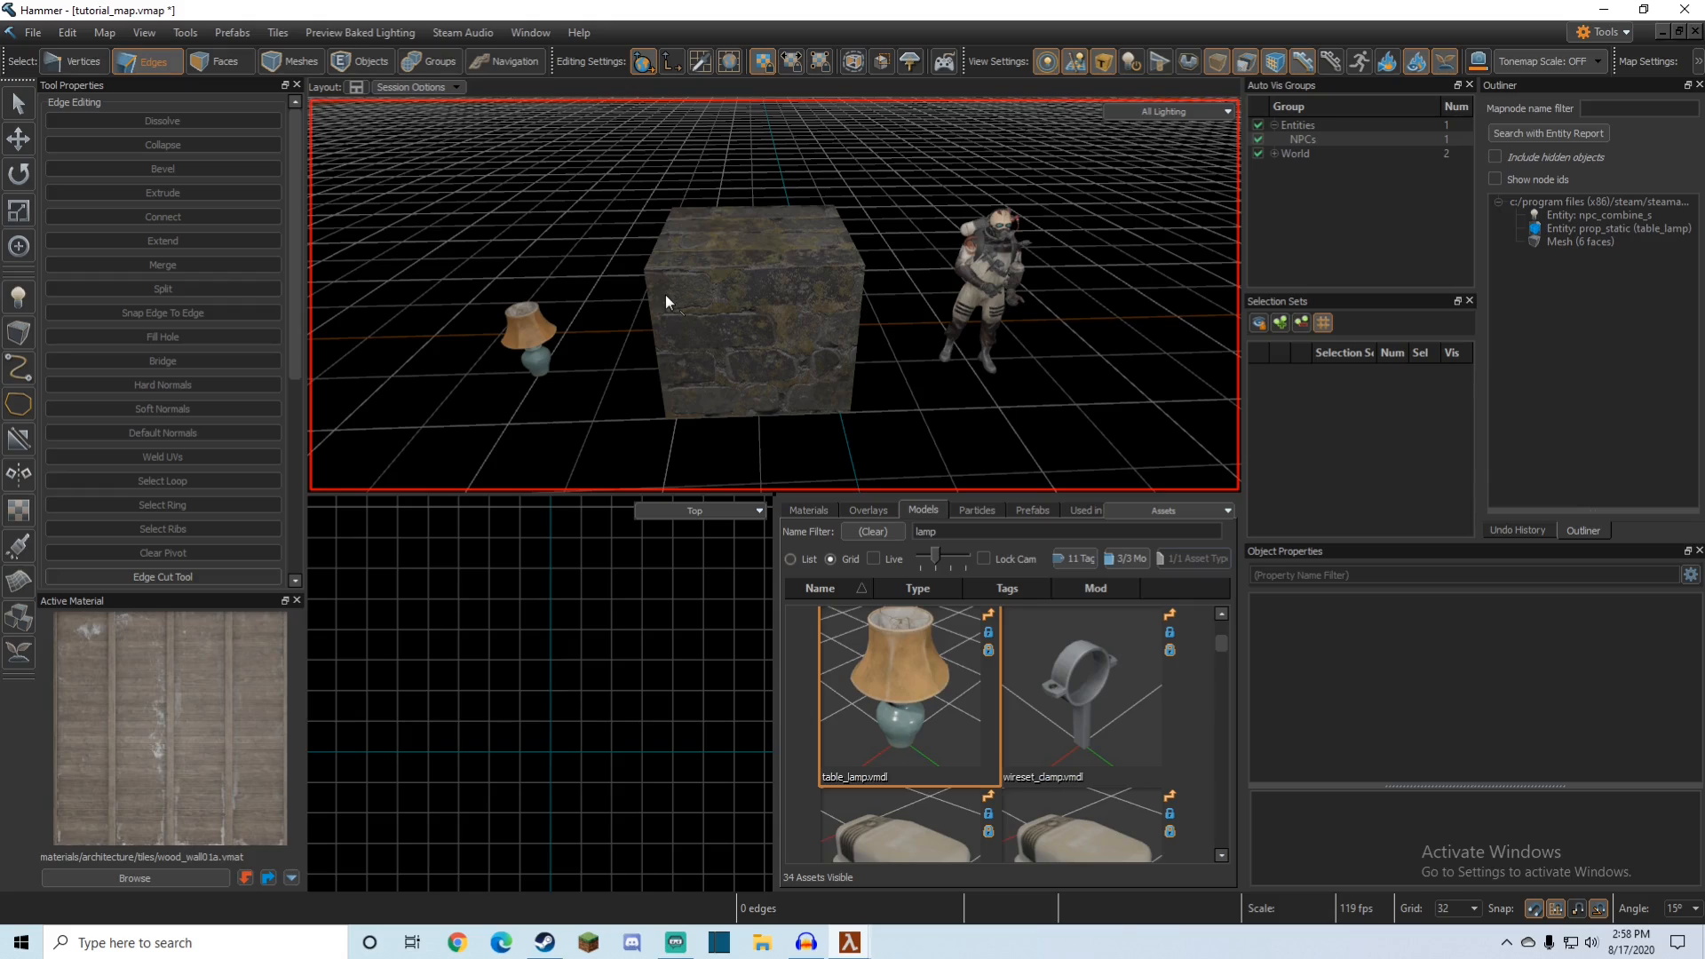
{"action": "key", "text": "3"}
{"action": "key", "text": "4"}
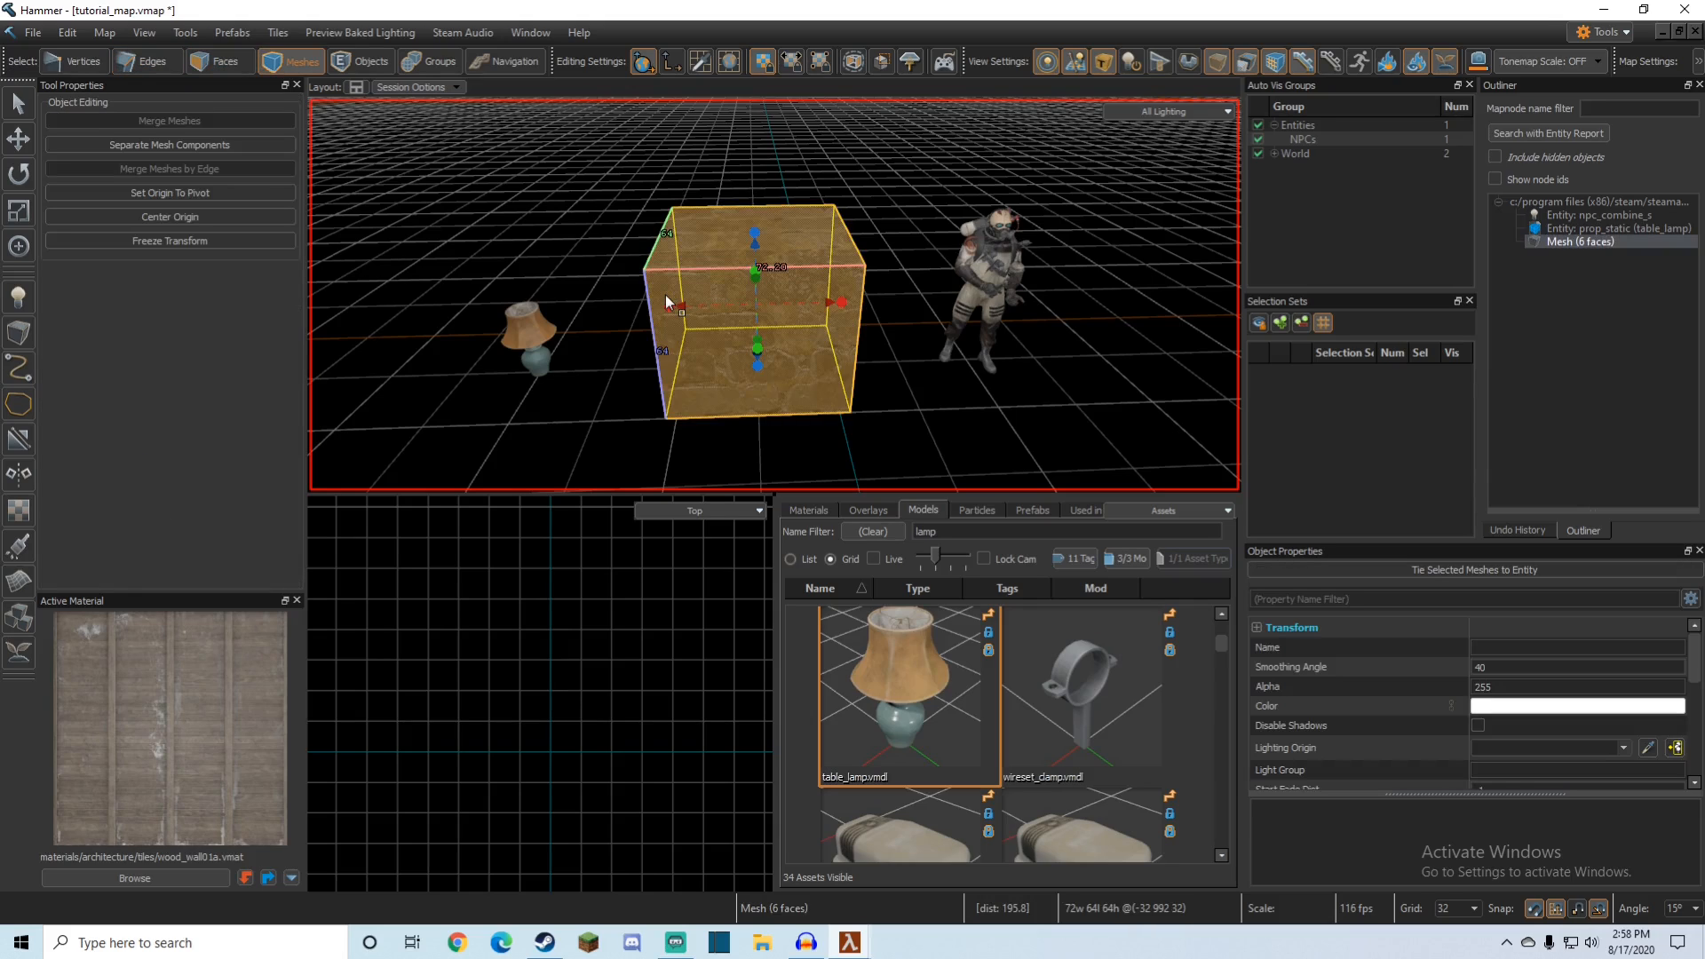
{"action": "key", "text": "5"}
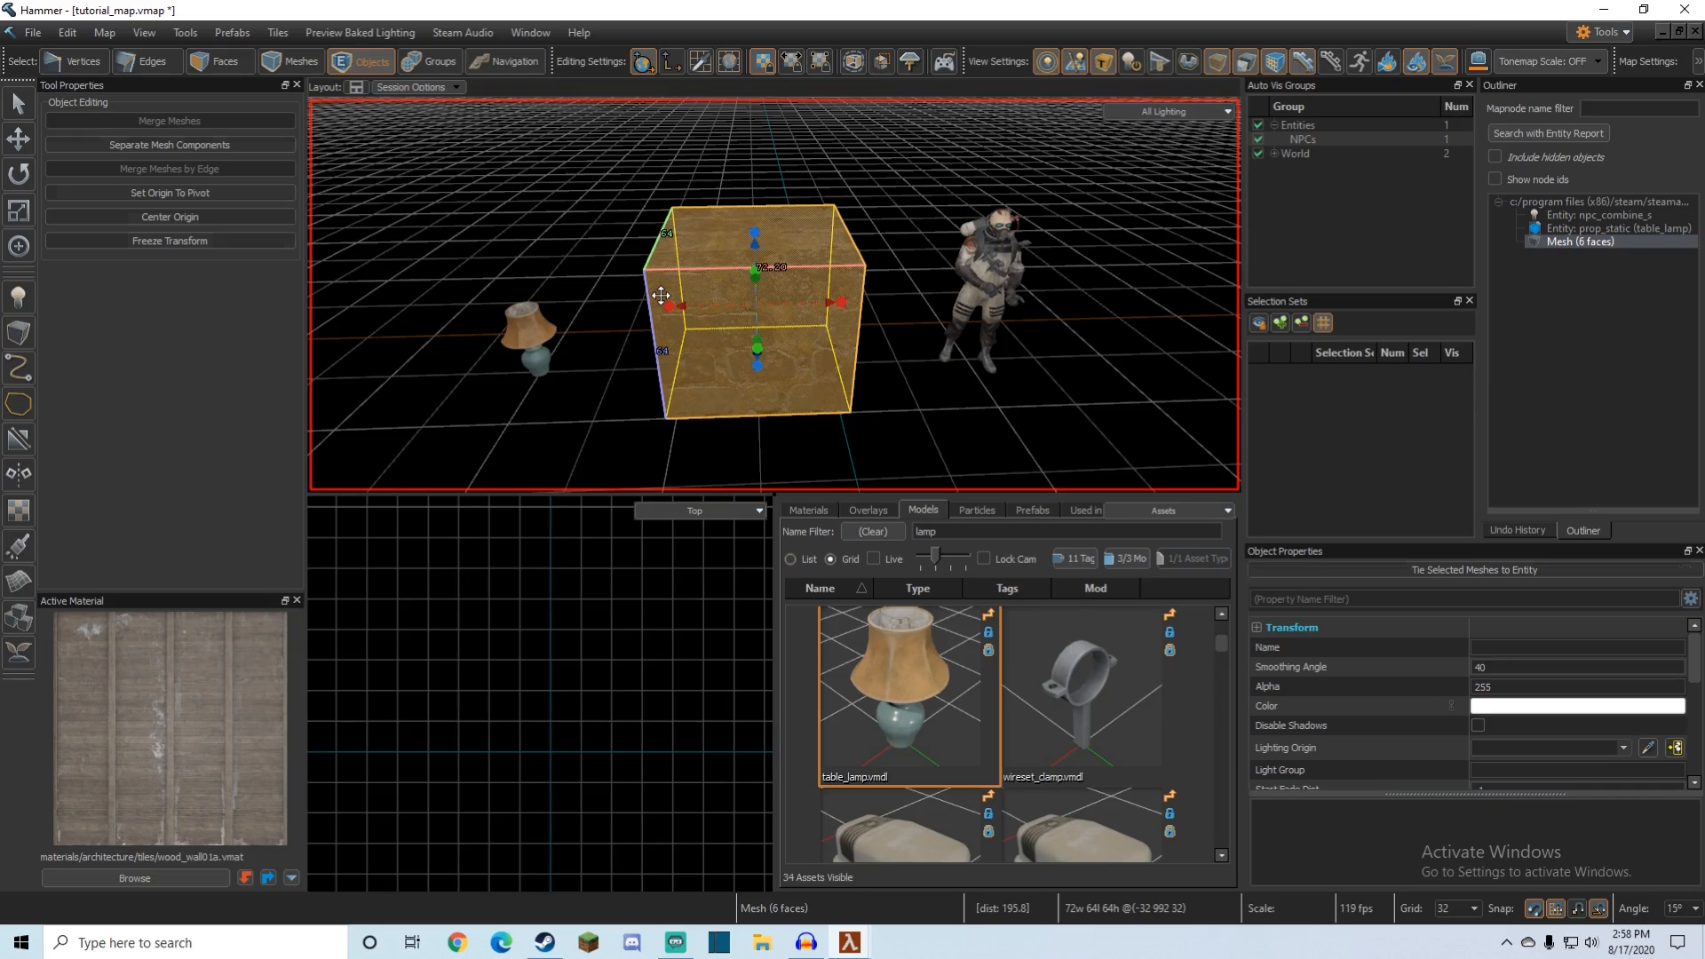
{"action": "key", "text": "6"}
{"action": "key", "text": "7"}
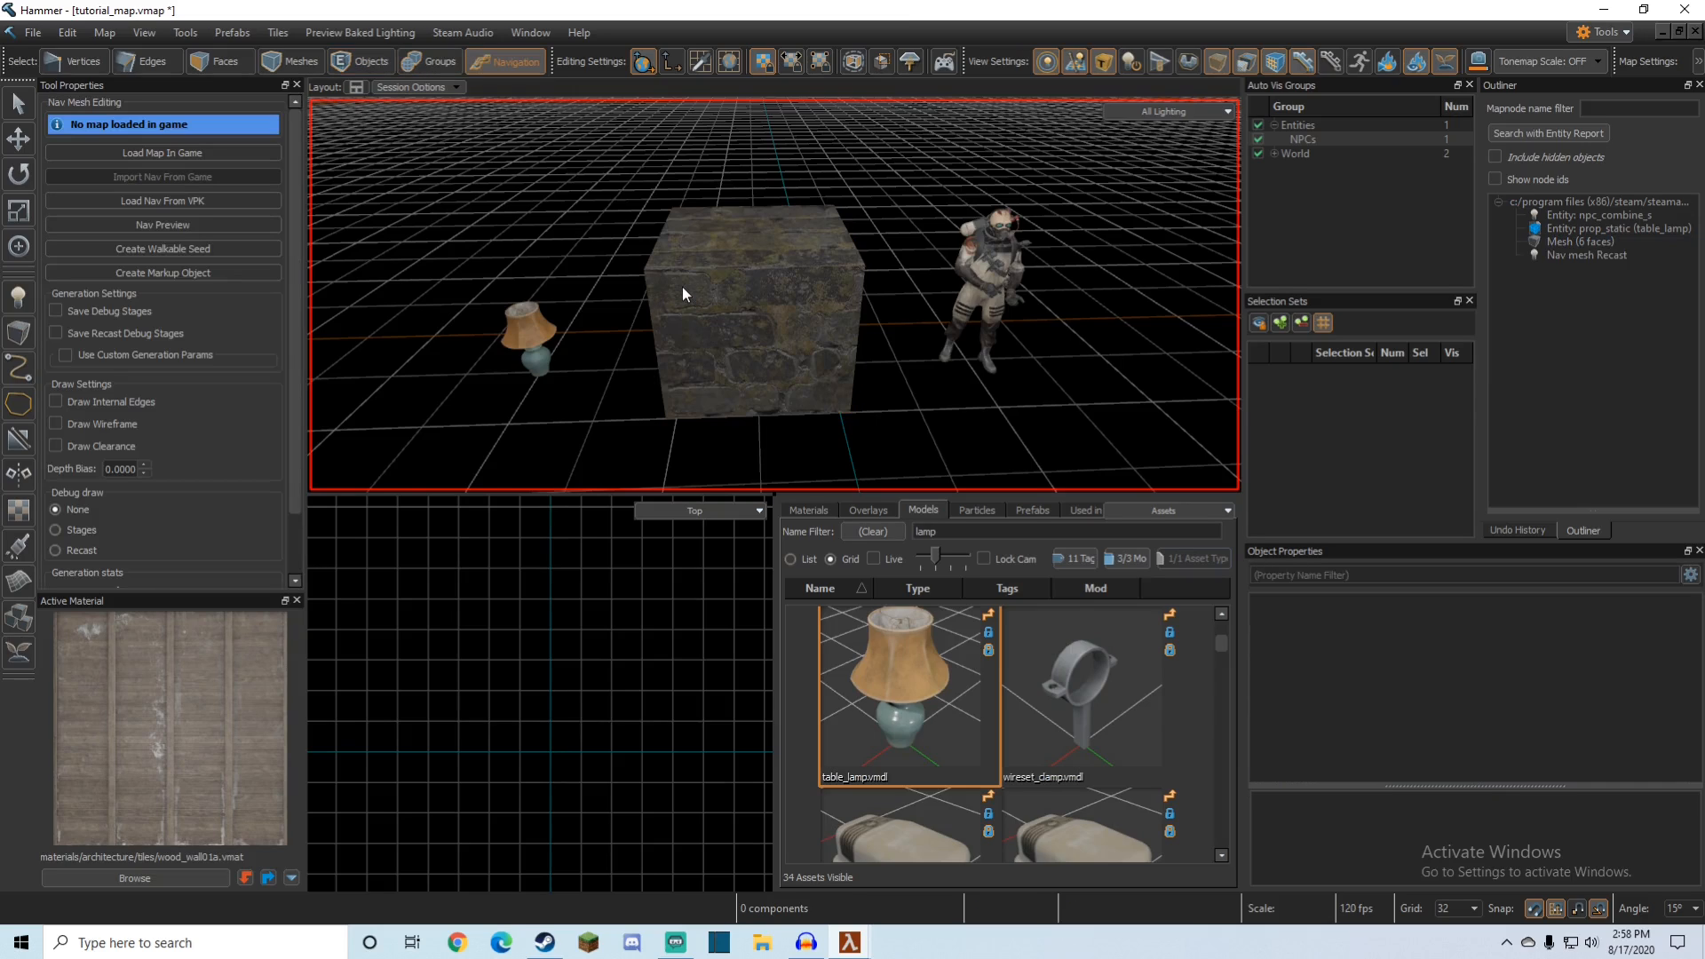
{"action": "key", "text": "5"}
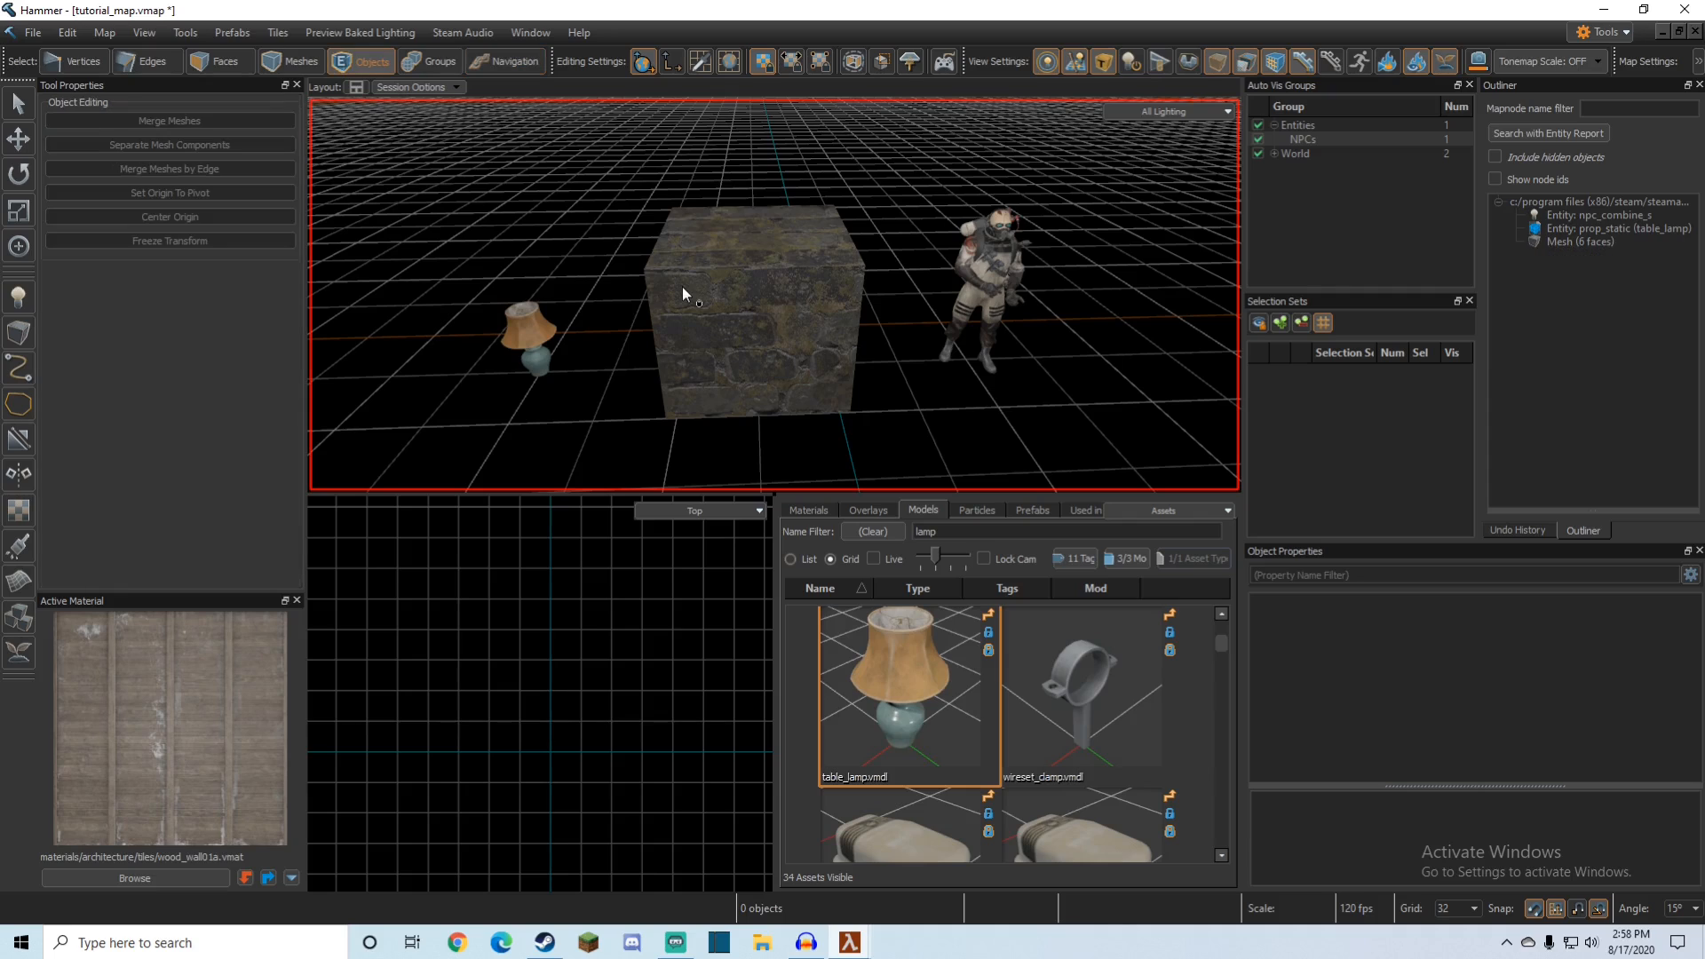
Step: In vertex selection, try moving the block's near upper lamp-side corner 36 units toward the soldier, and undo the move
{"action": "right_click_drag", "start_coordinate": [682, 286], "coordinate": [702, 290]}
{"action": "key", "text": "w"}
{"action": "key", "text": "a"}
{"action": "key", "text": "1"}
{"action": "left_click", "coordinate": [713, 272]}
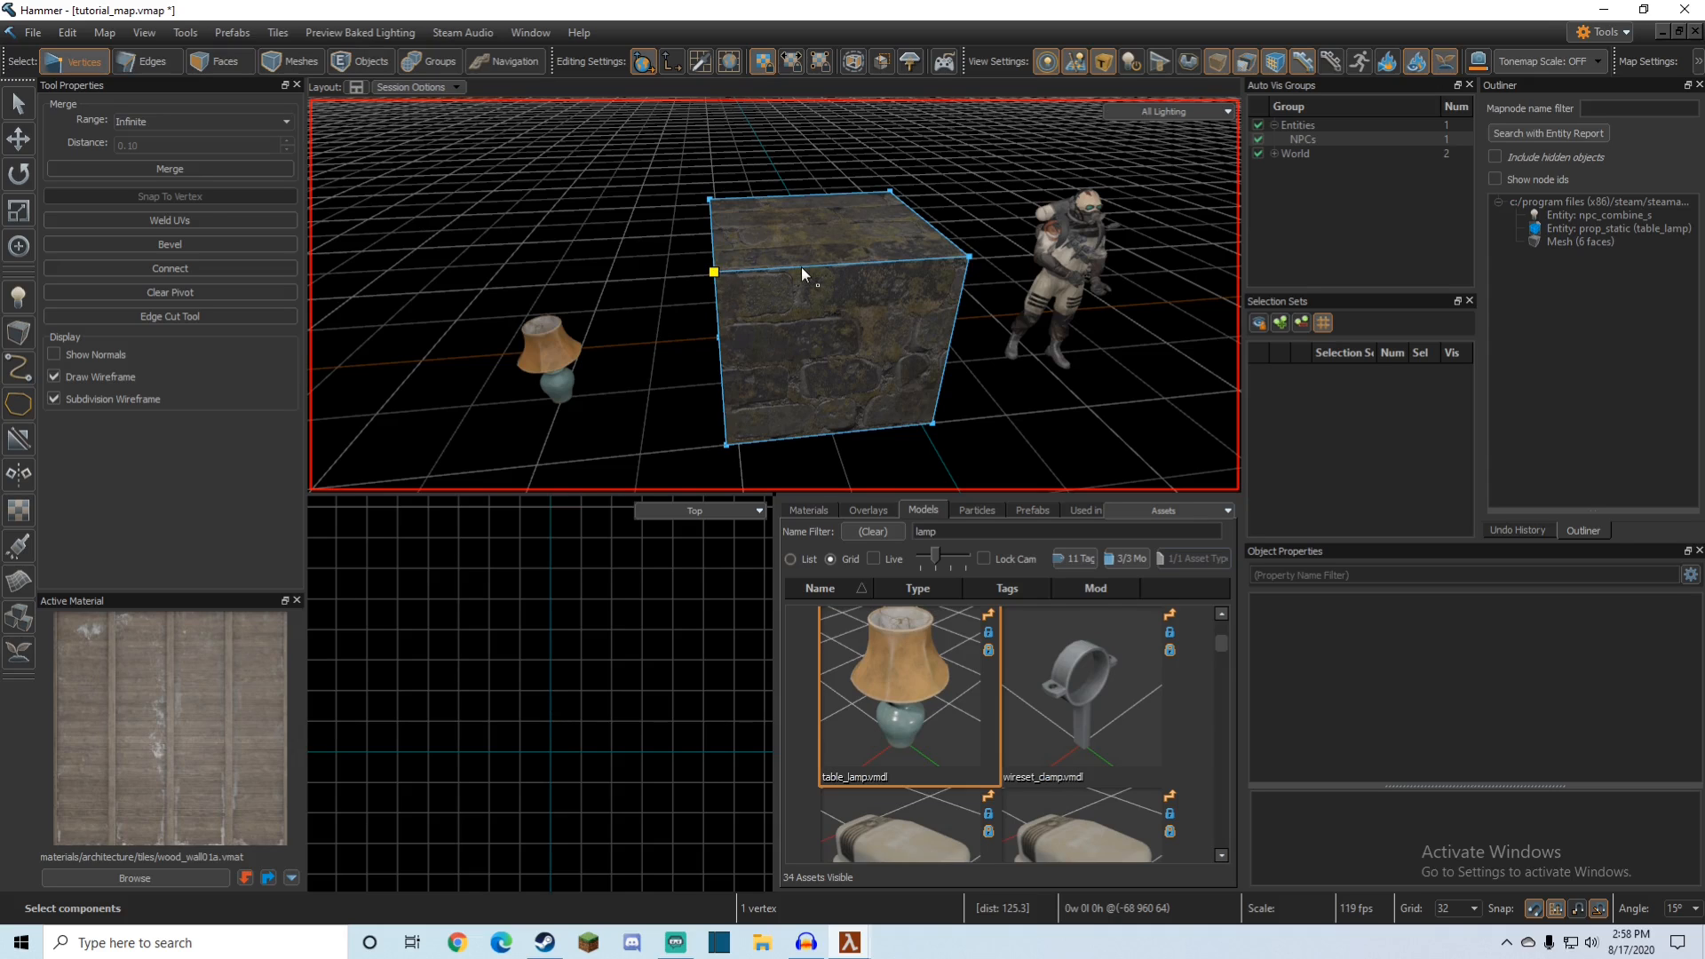
{"action": "right_click_drag", "start_coordinate": [802, 270], "coordinate": [765, 271]}
{"action": "key", "text": "w"}
{"action": "left_click_drag", "start_coordinate": [822, 270], "coordinate": [1053, 266]}
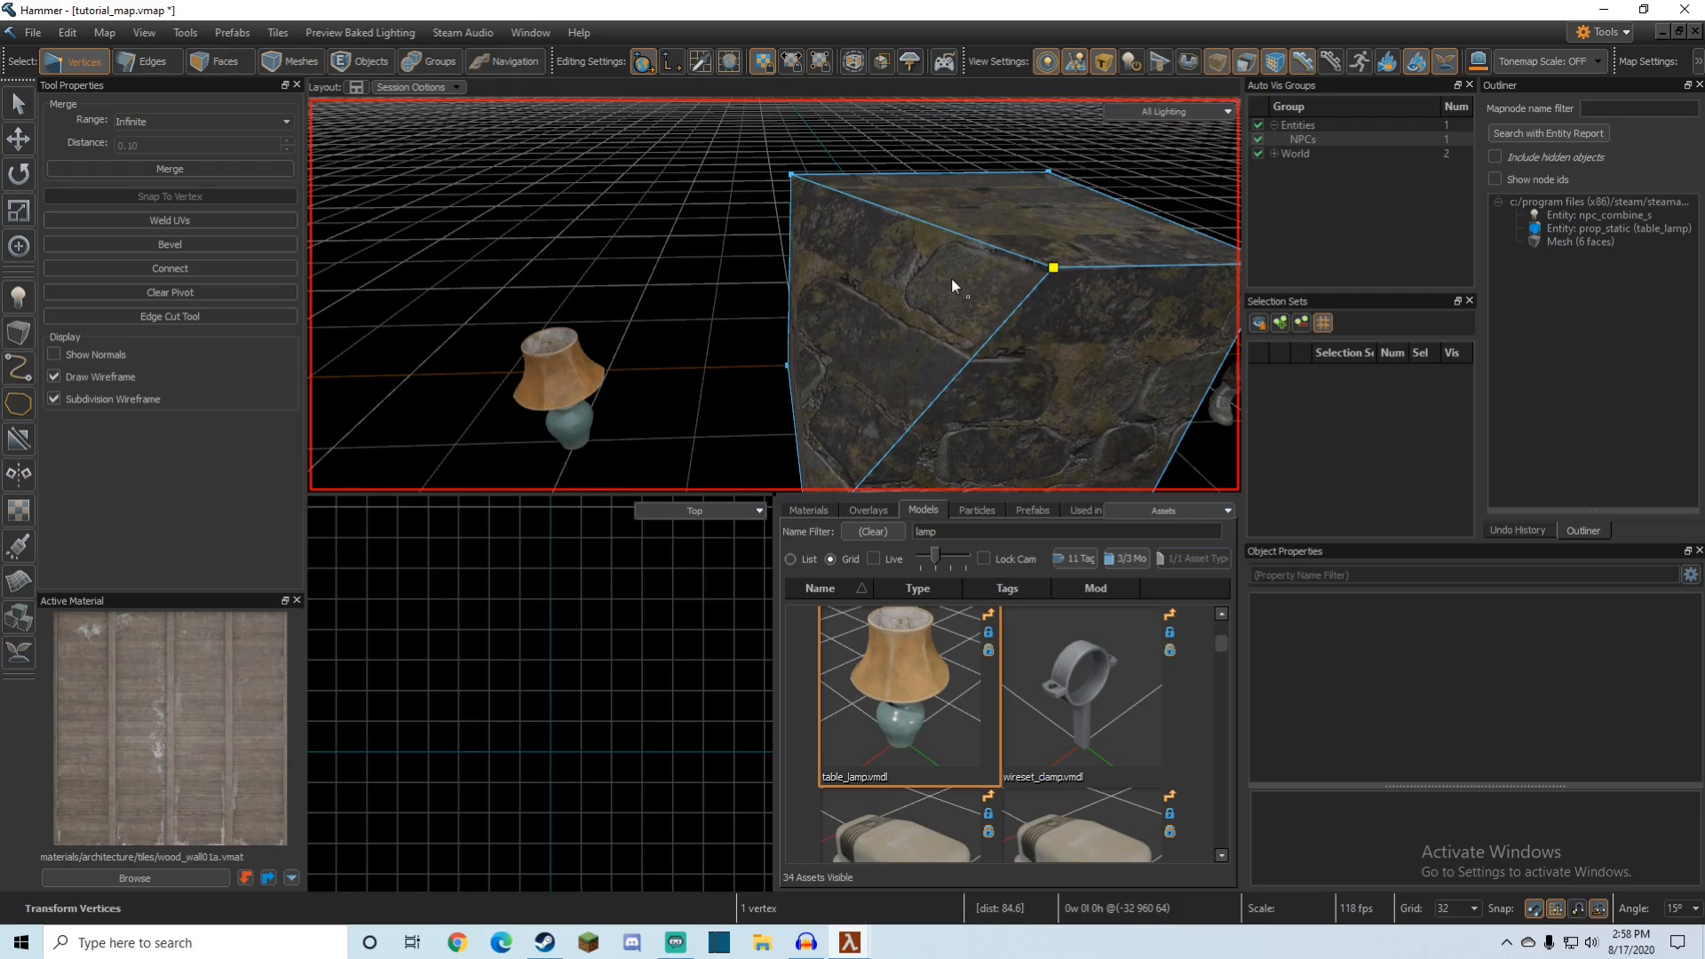
{"action": "key", "text": "ctrl+z"}
Step: Try moving the same corner vertex of the stone block downward, and undo the move
{"action": "key", "text": "s"}
{"action": "right_click_drag", "start_coordinate": [927, 282], "coordinate": [887, 306]}
{"action": "key", "text": "w"}
{"action": "left_click_drag", "start_coordinate": [769, 271], "coordinate": [796, 392]}
{"action": "key", "text": "ctrl+z"}
Step: Try rotating the stone block's upper lamp-side edge 90 degrees about the green axis in edge selection
{"action": "key", "text": "e"}
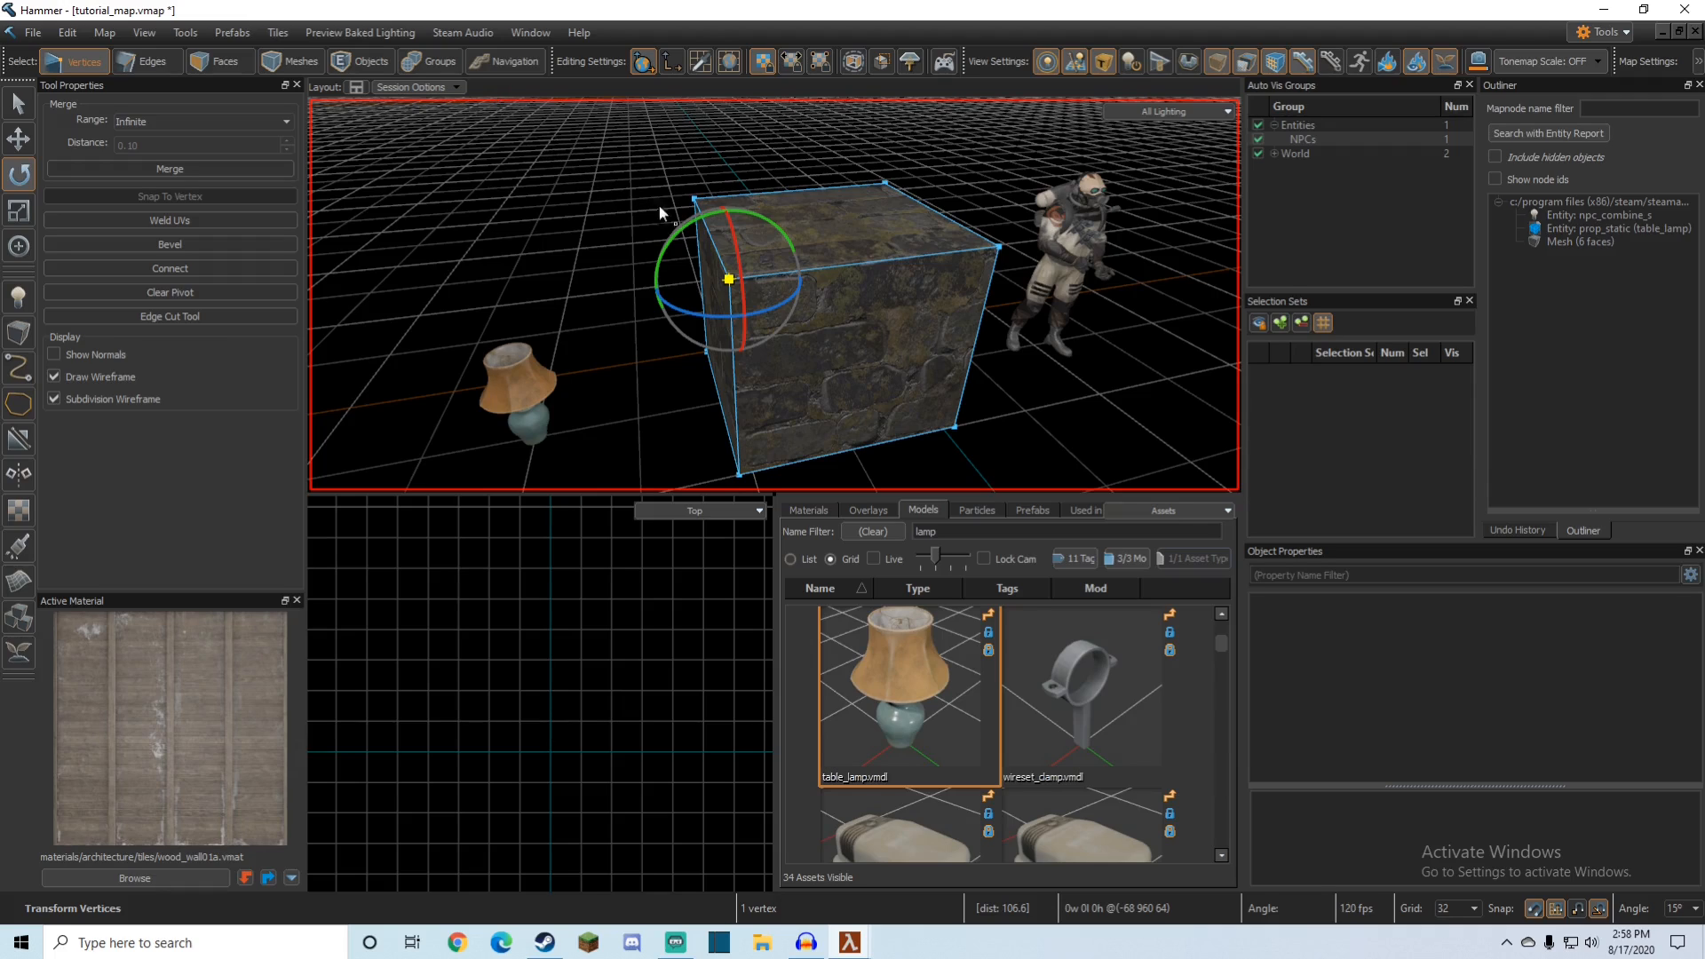
{"action": "key", "text": "2"}
{"action": "left_click", "coordinate": [710, 237]}
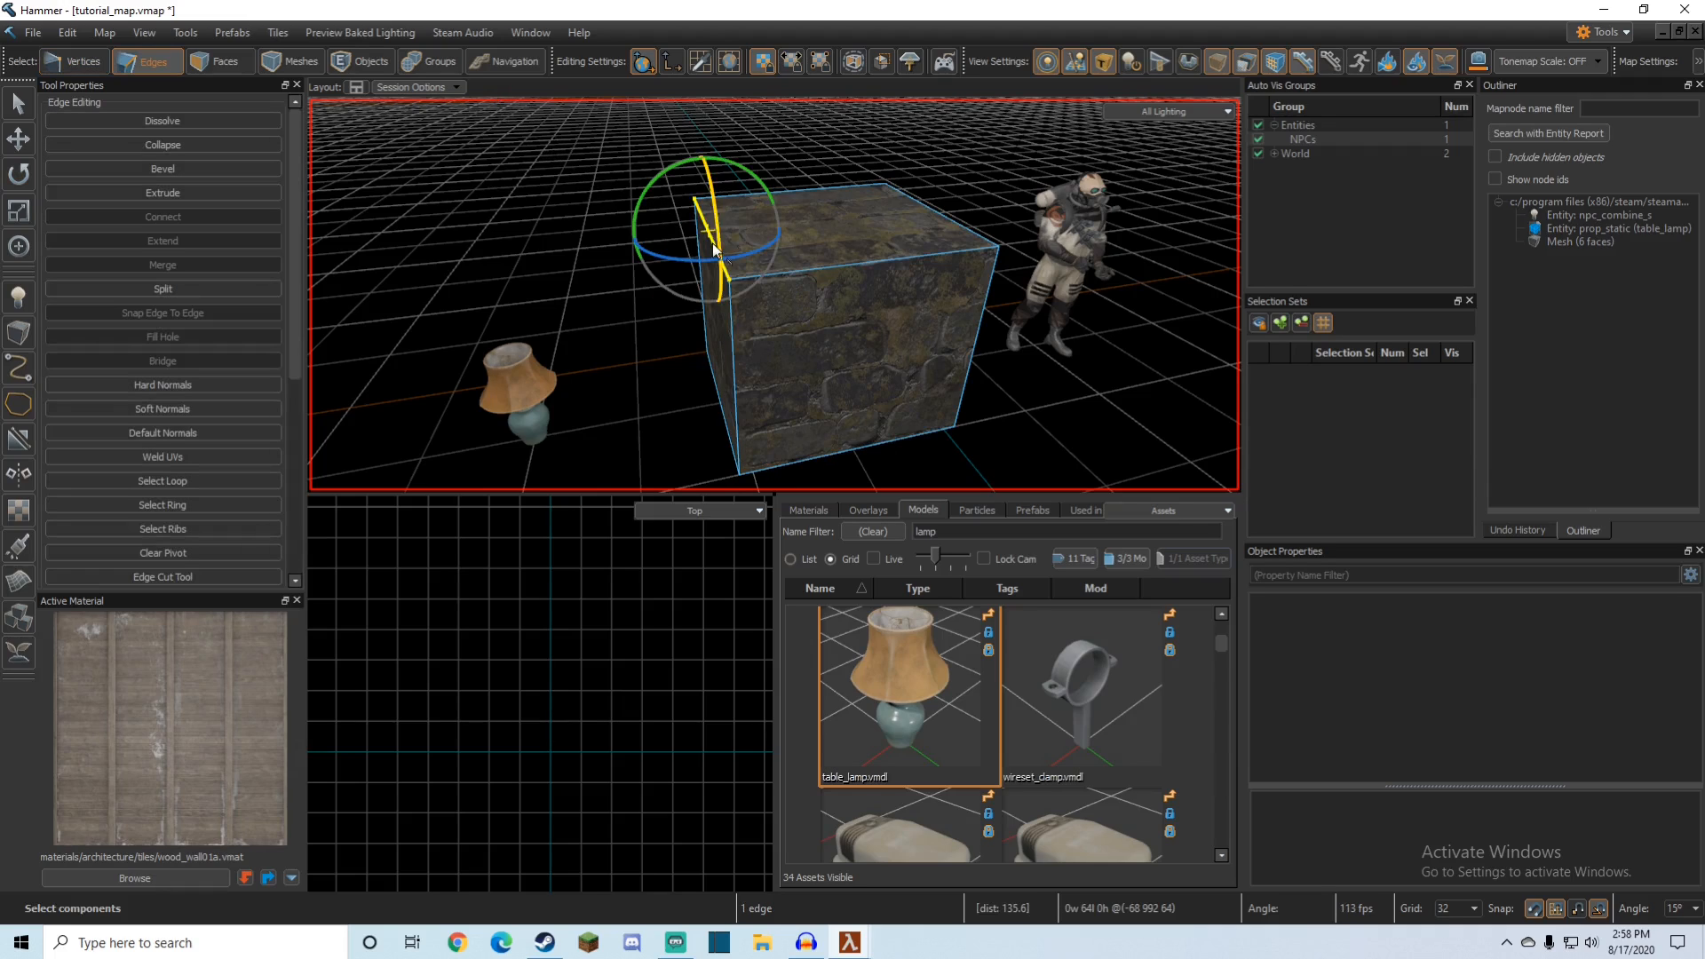
{"action": "left_click_drag", "start_coordinate": [747, 174], "coordinate": [819, 239]}
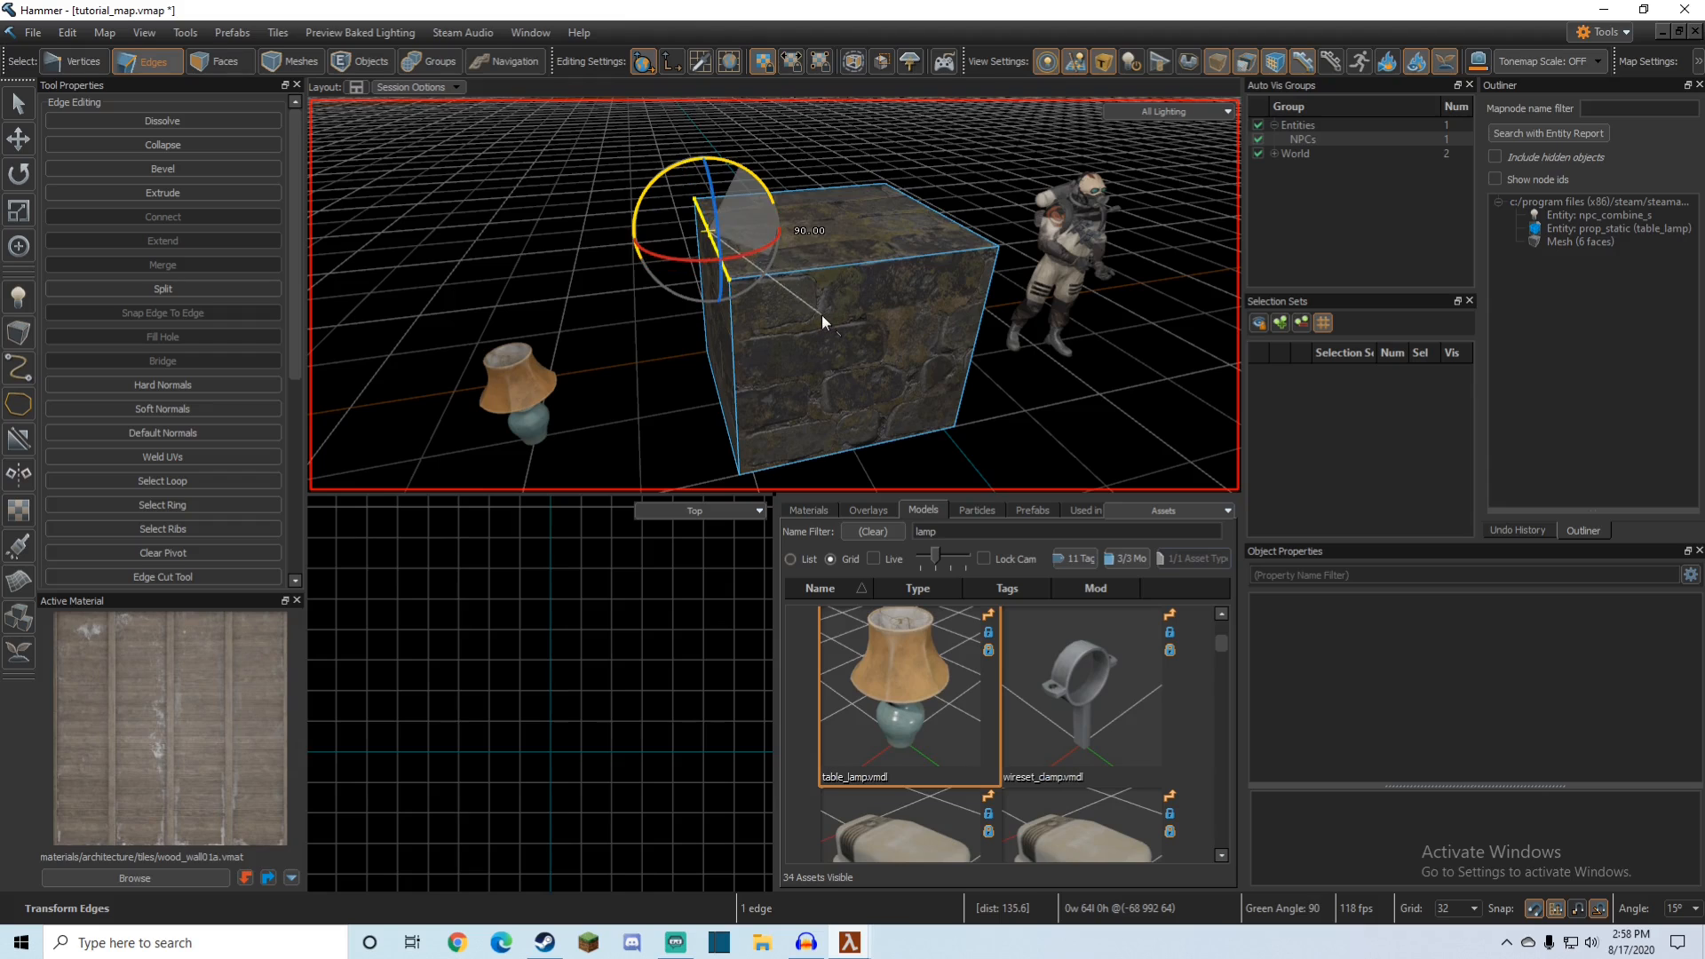
Step: Try rotating the stone block's top face about the green axis, undo it, and clear the component selection
{"action": "key", "text": "3"}
{"action": "left_click", "coordinate": [817, 227]}
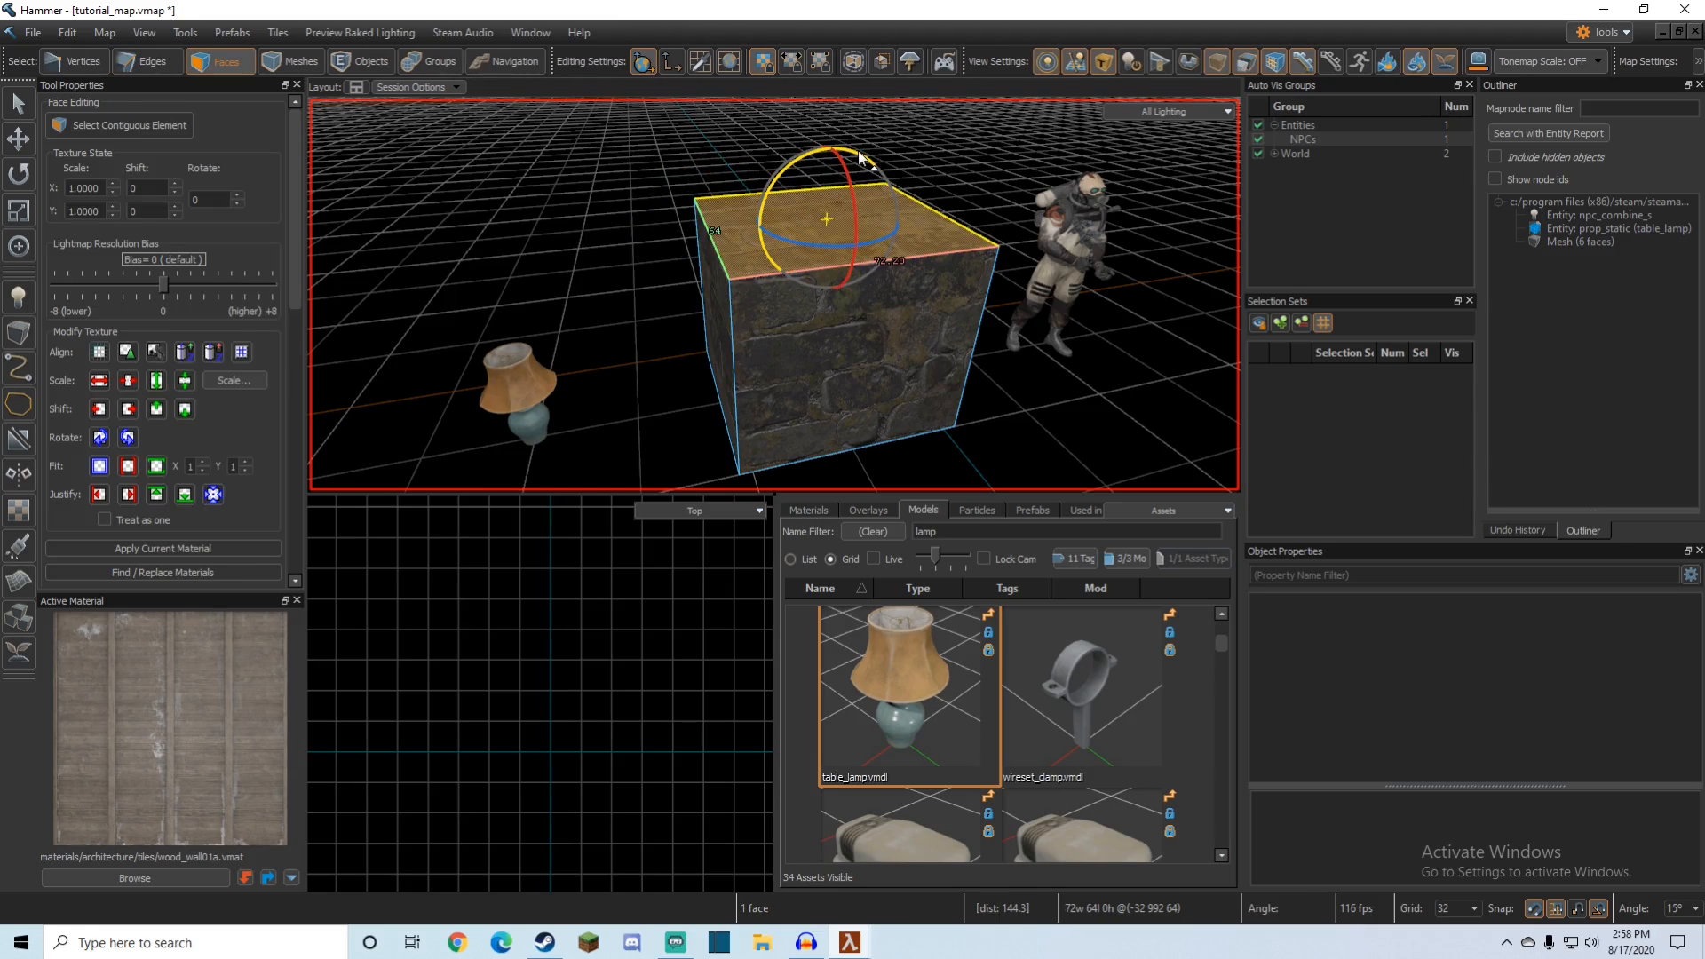
{"action": "left_click_drag", "start_coordinate": [858, 152], "coordinate": [930, 233]}
{"action": "key", "text": "ctrl+z"}
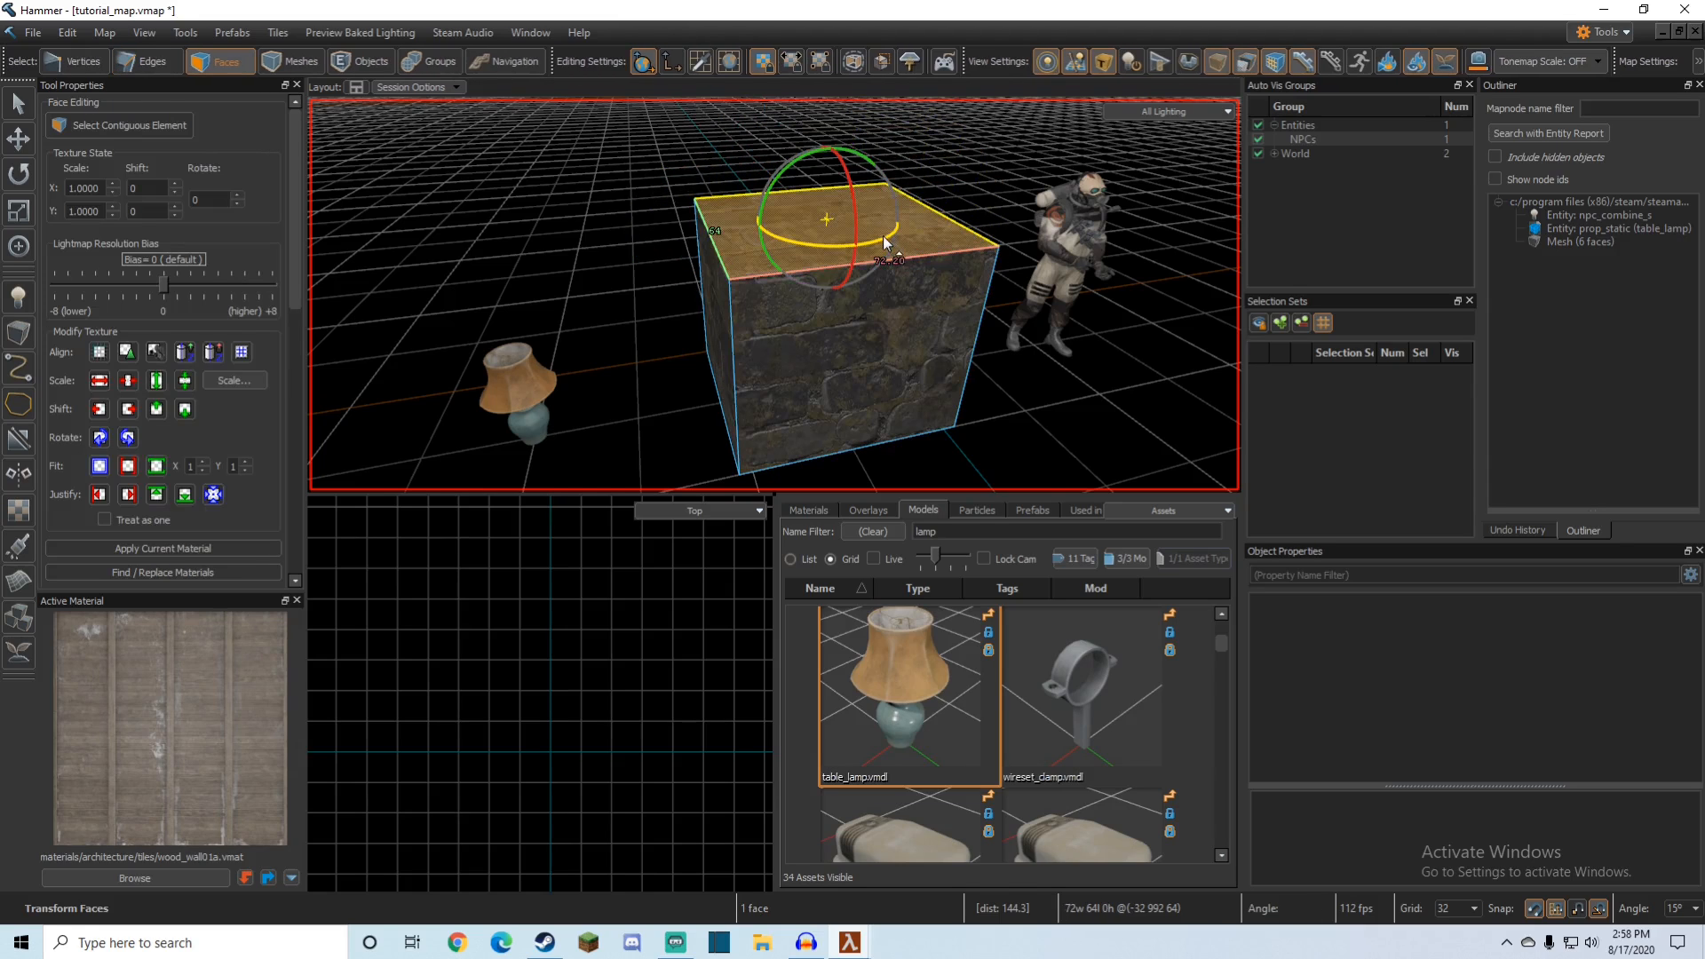
{"action": "right_click_drag", "start_coordinate": [879, 236], "coordinate": [875, 236]}
{"action": "key", "text": "2"}
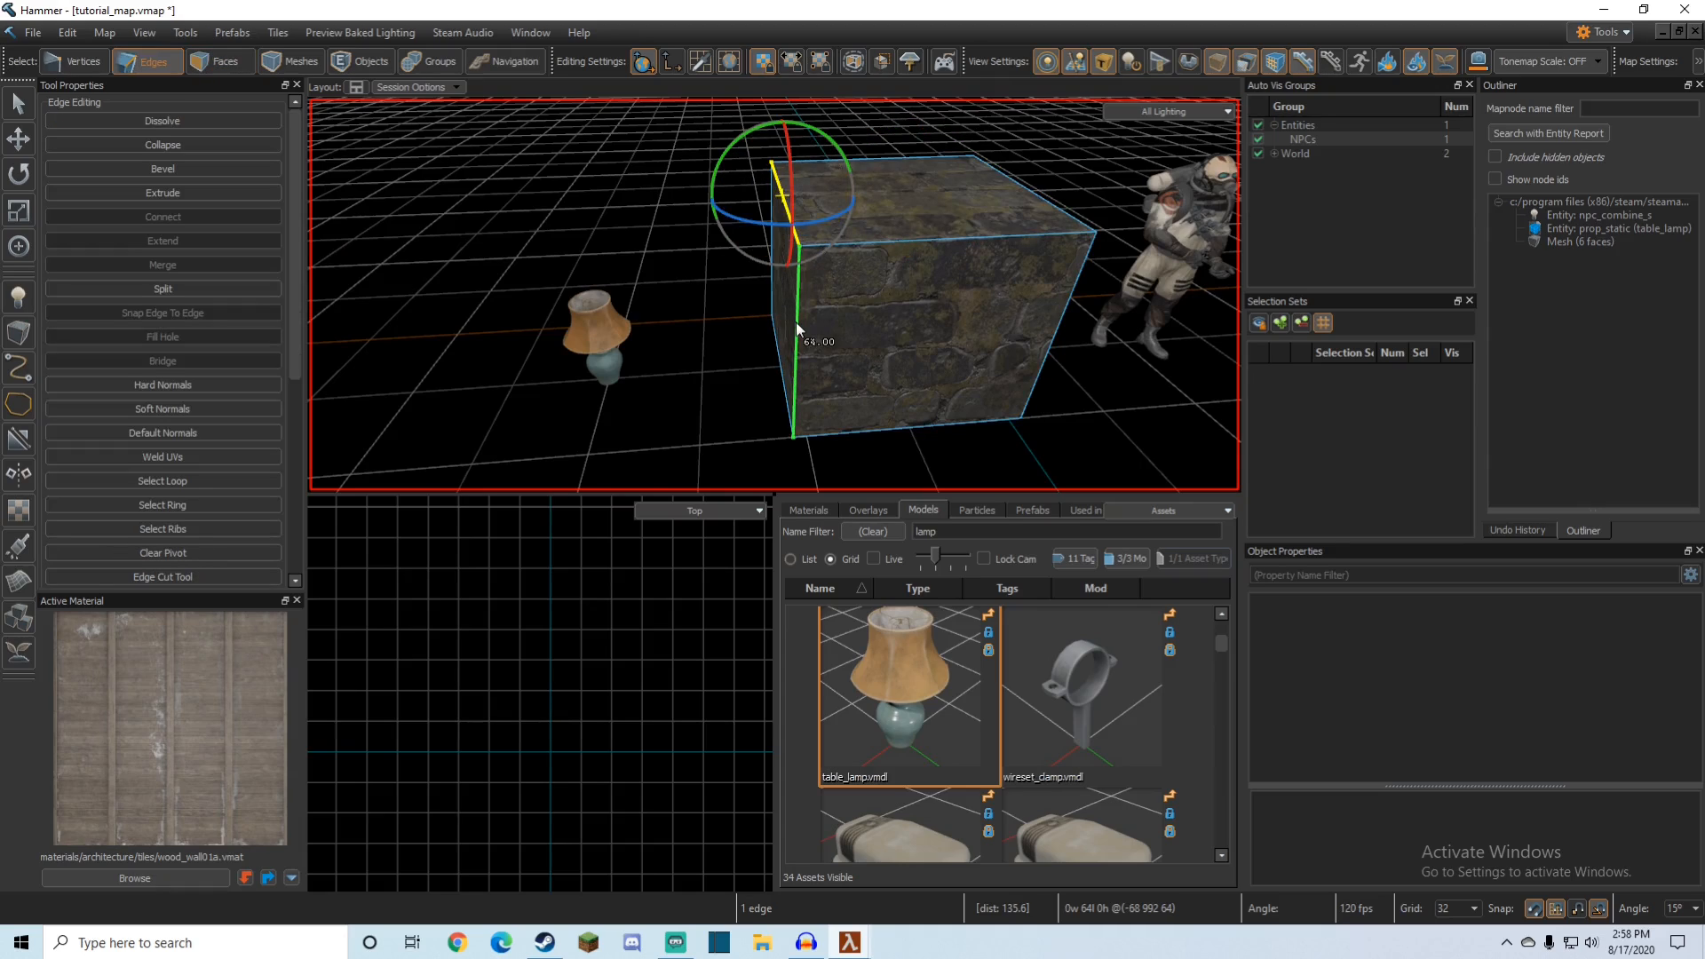
{"action": "key", "text": "Escape"}
Step: Switch to mesh selection, select the stone block, the table lamp and the soldier in turn, and clear the selection
{"action": "key", "text": "4"}
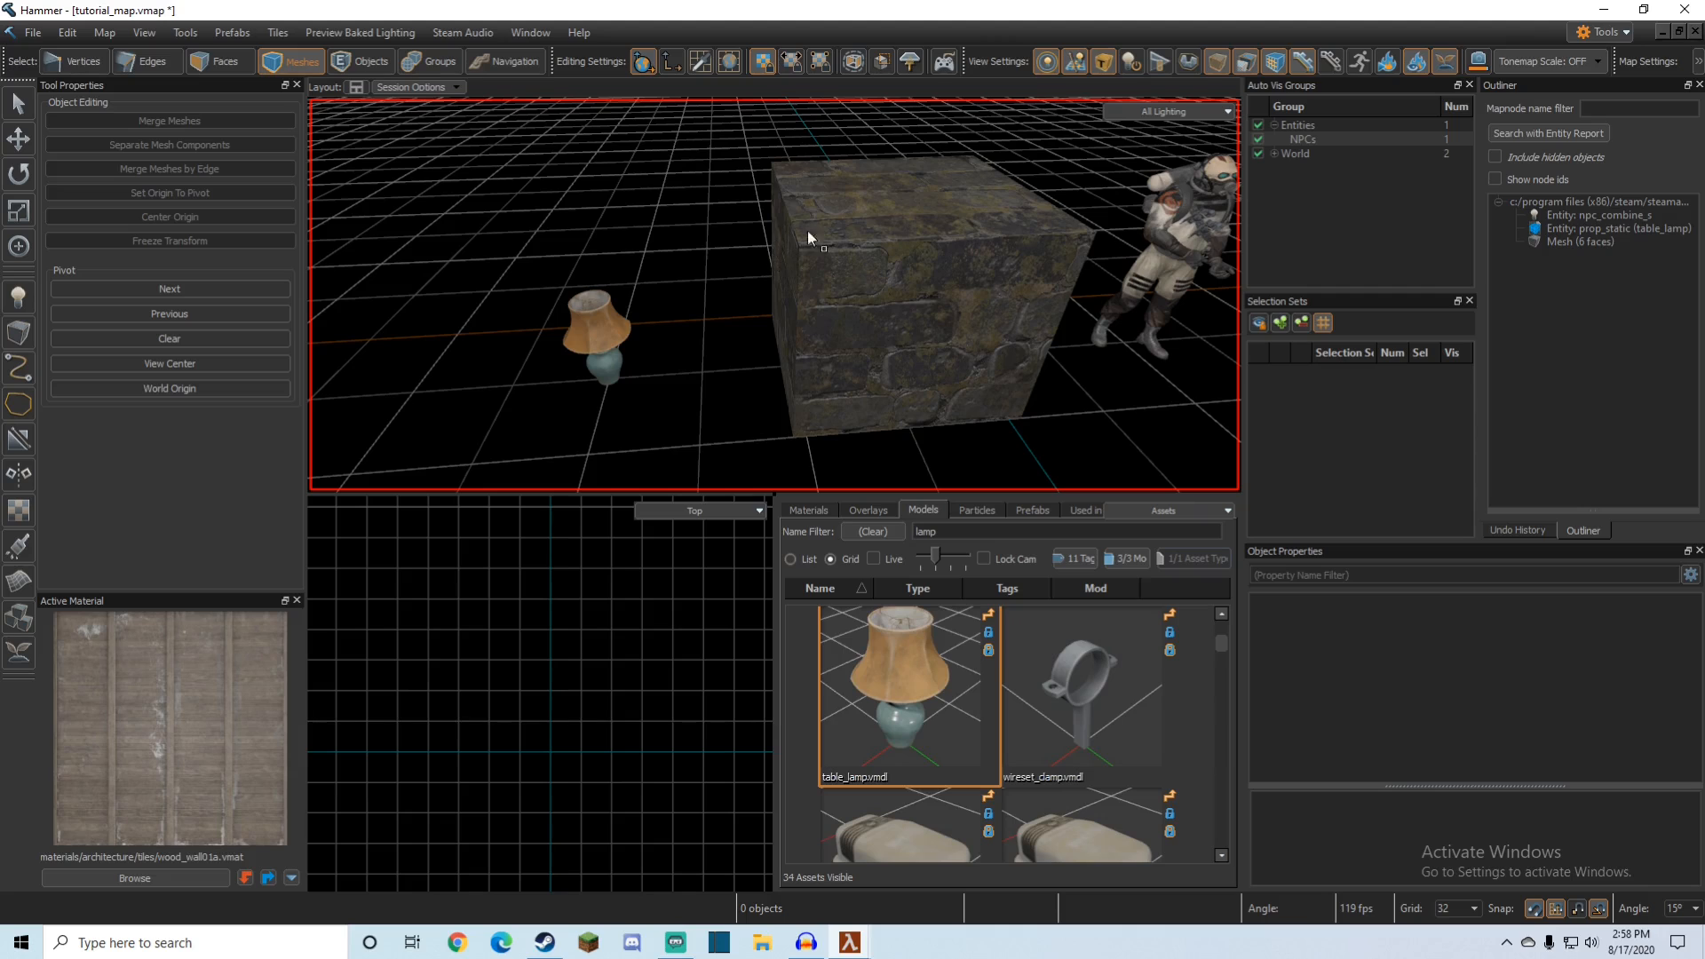
{"action": "left_click", "coordinate": [807, 230]}
{"action": "left_click", "coordinate": [594, 328]}
{"action": "left_click", "coordinate": [1138, 254]}
{"action": "left_click", "coordinate": [1163, 243]}
{"action": "key", "text": "z"}
{"action": "key", "text": "Escape"}
{"action": "key", "text": "z"}
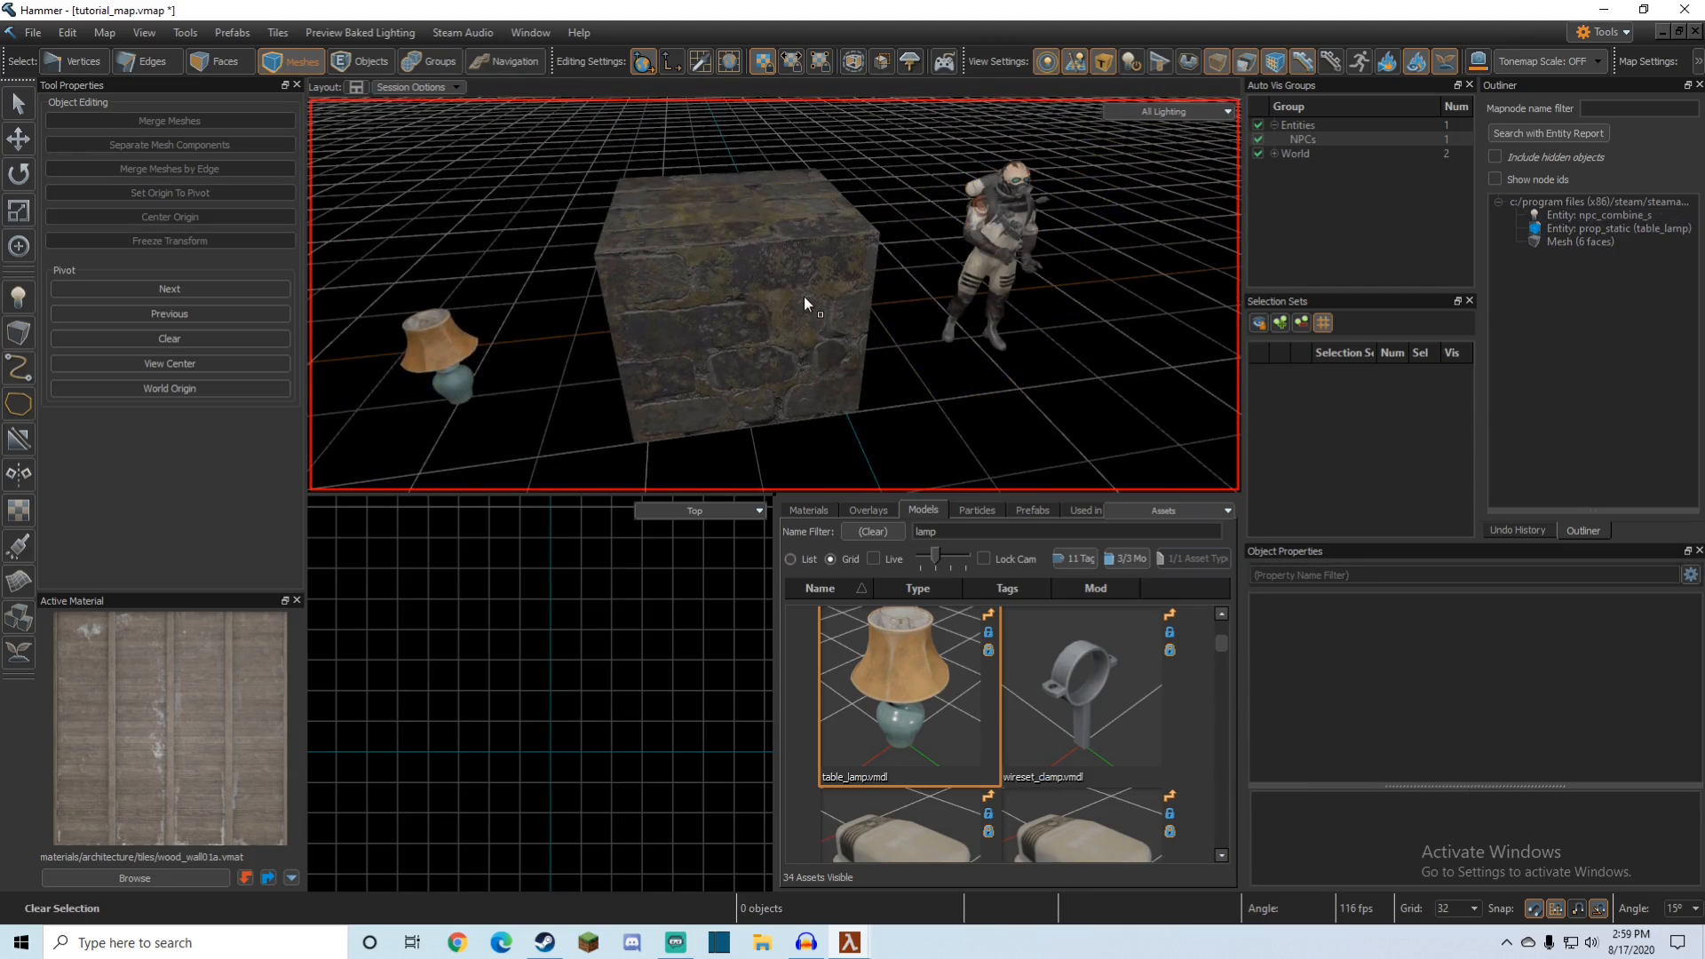
Step: Select the whole stone block in mesh selection and deselect it again
{"action": "left_click", "coordinate": [802, 295]}
{"action": "key", "text": "z"}
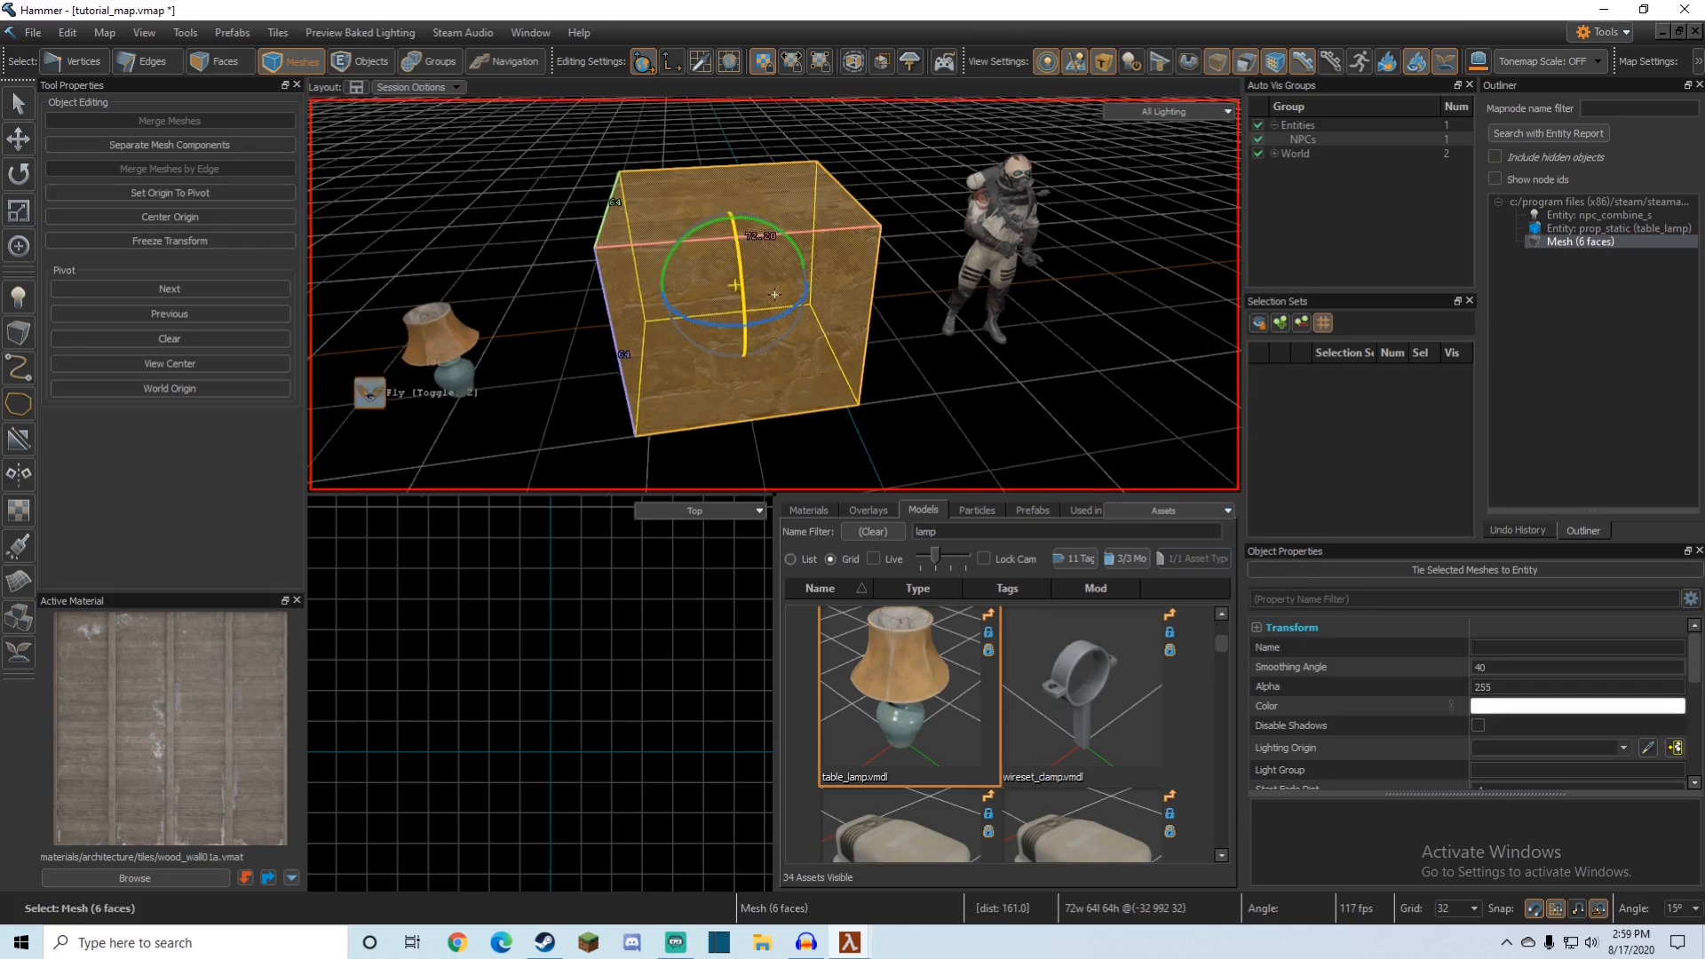
{"action": "key", "text": "Escape"}
{"action": "key", "text": "z"}
{"action": "key", "text": "d"}
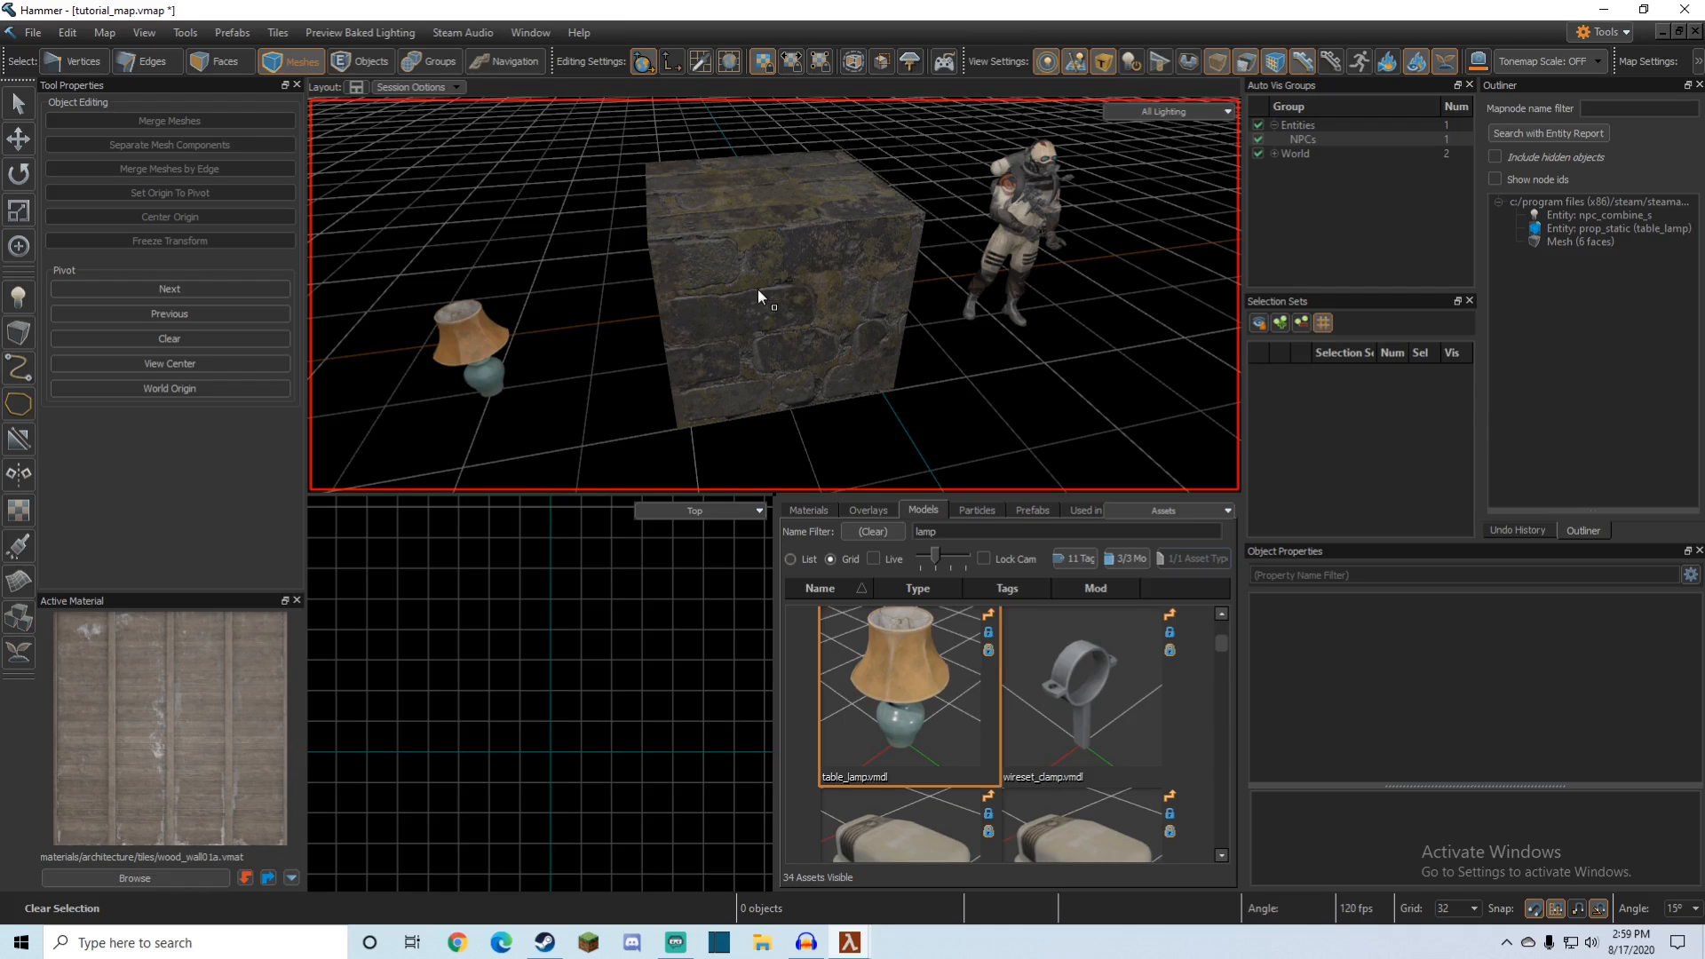
Step: Select the stone block, the table lamp and the soldier one after another, leaving the soldier selected
{"action": "left_click", "coordinate": [734, 318]}
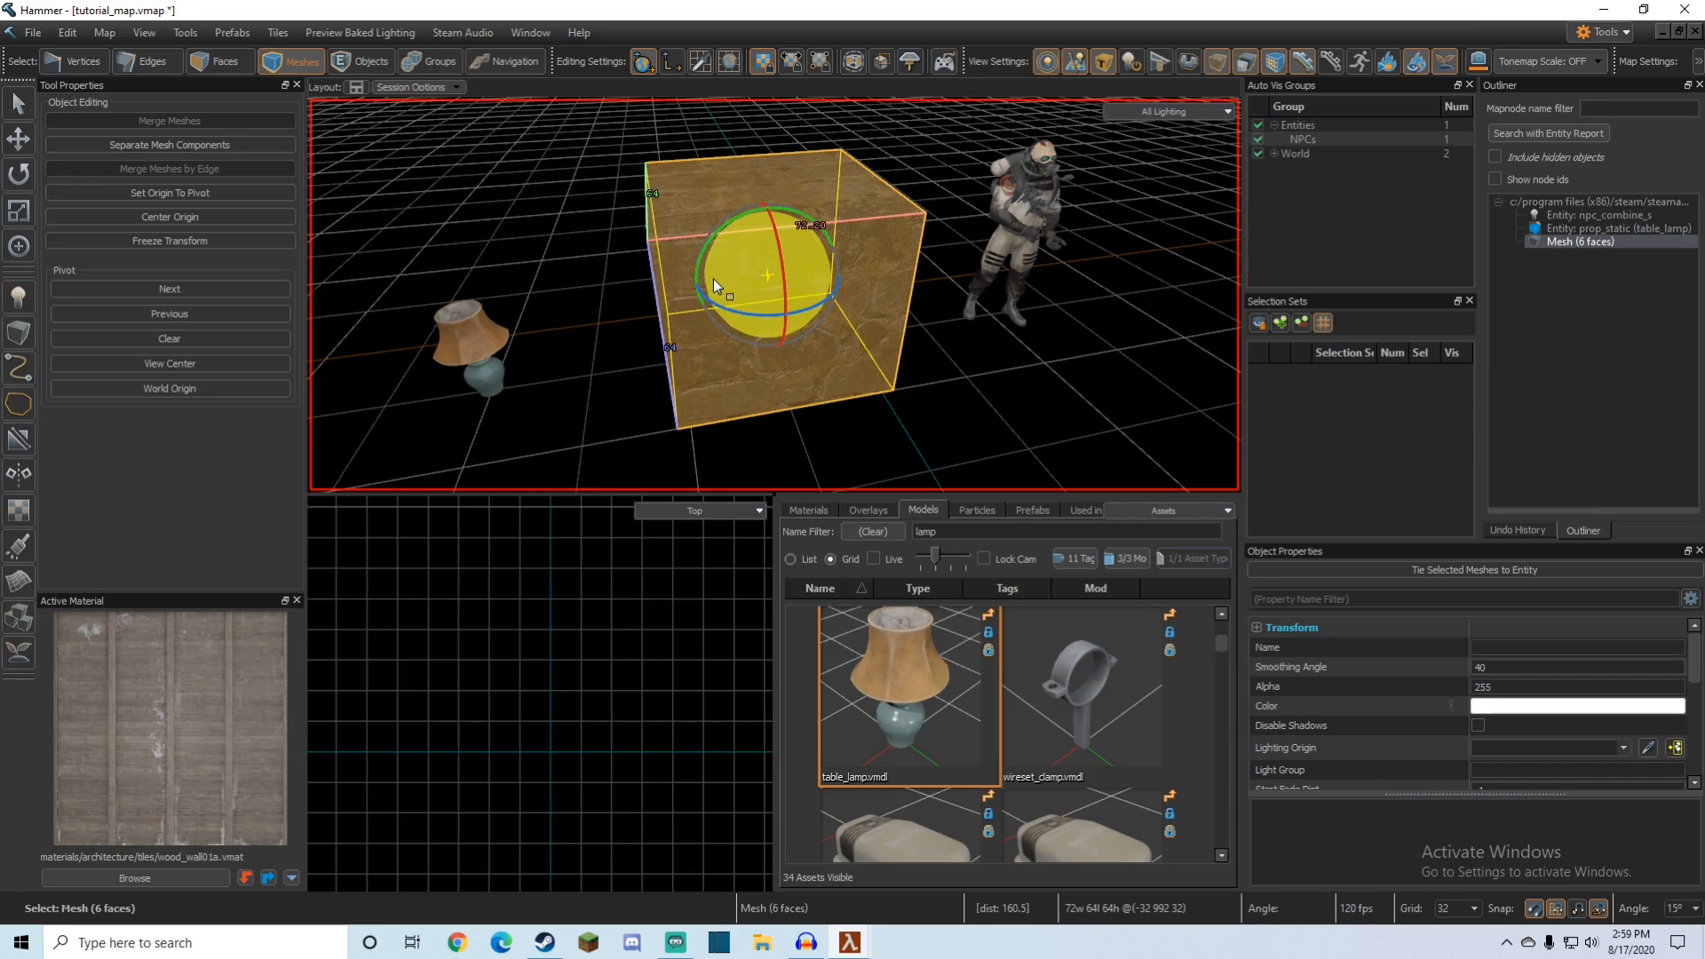
{"action": "left_click", "coordinate": [478, 329]}
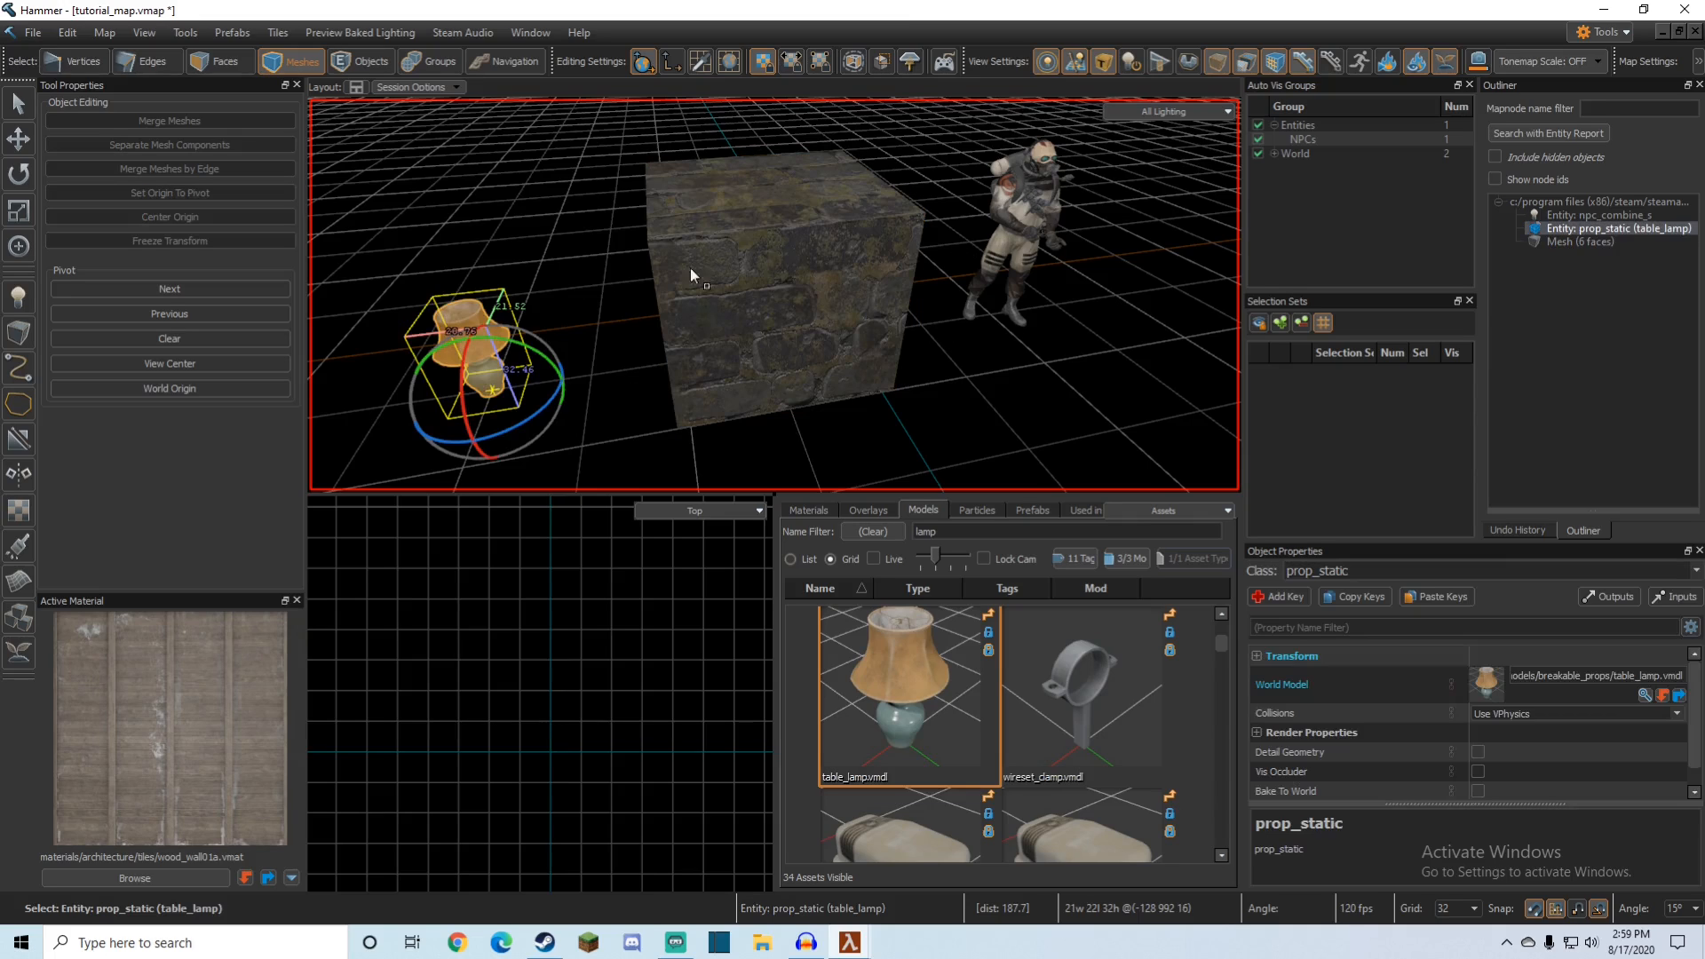
{"action": "left_click", "coordinate": [1005, 219]}
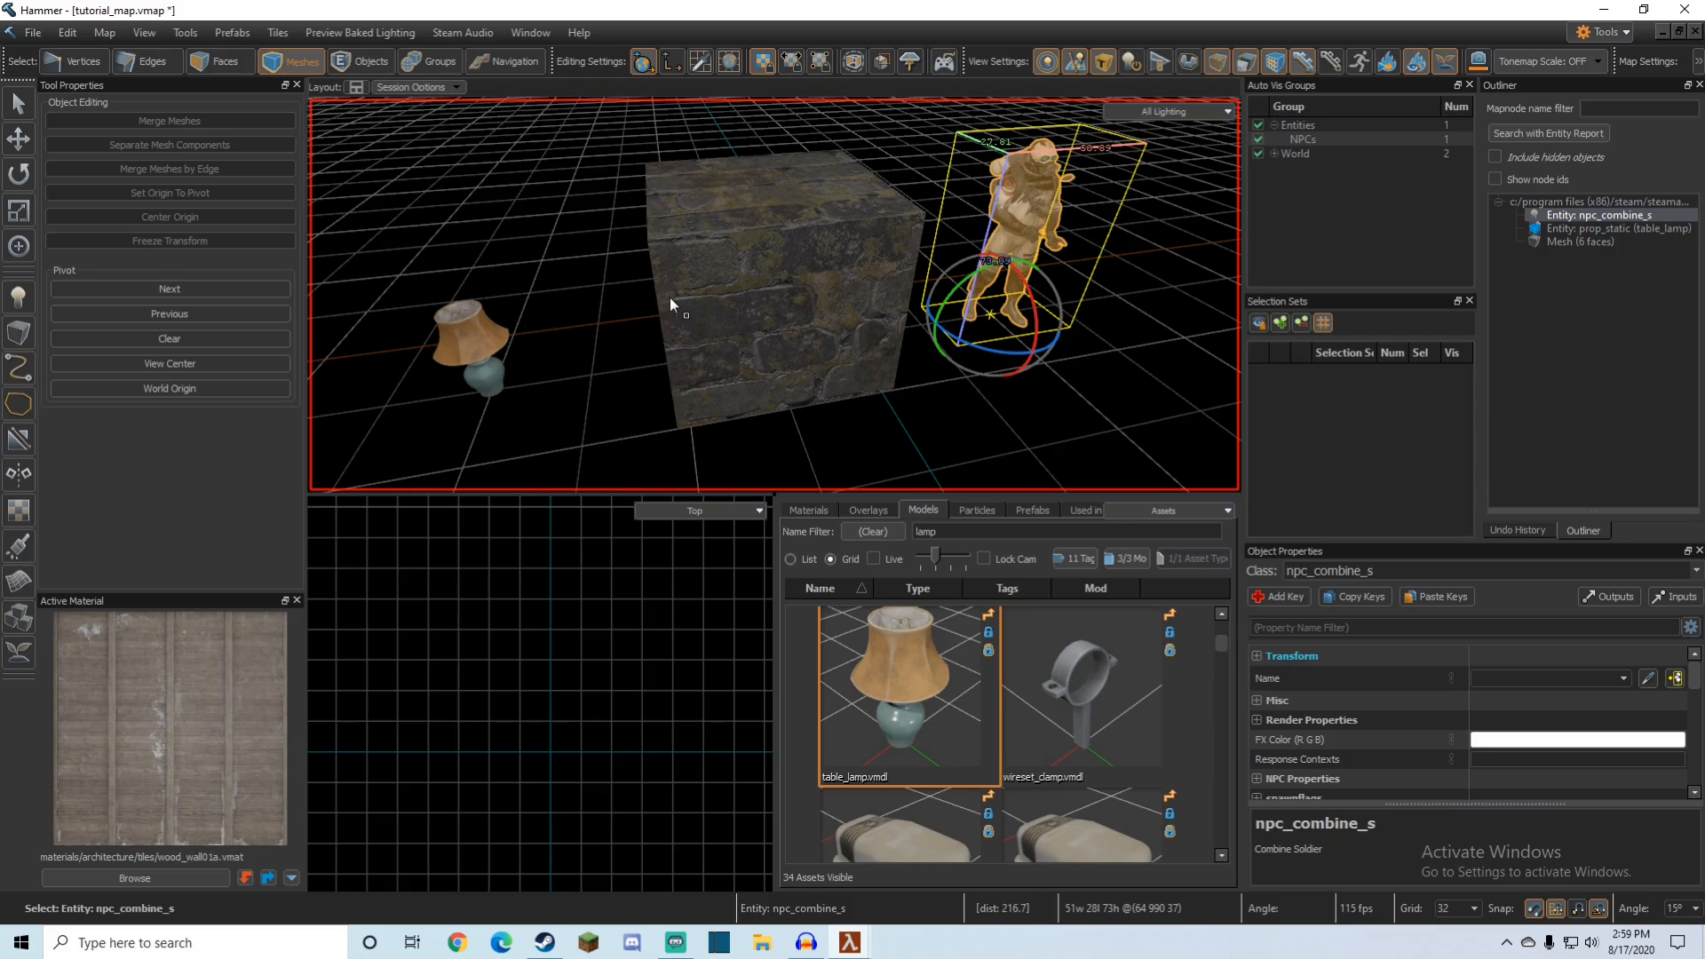
Step: Clear the soldier selection and switch to object selection mode
{"action": "key", "text": "z"}
{"action": "key", "text": "a"}
{"action": "key", "text": "Escape"}
{"action": "key", "text": "z"}
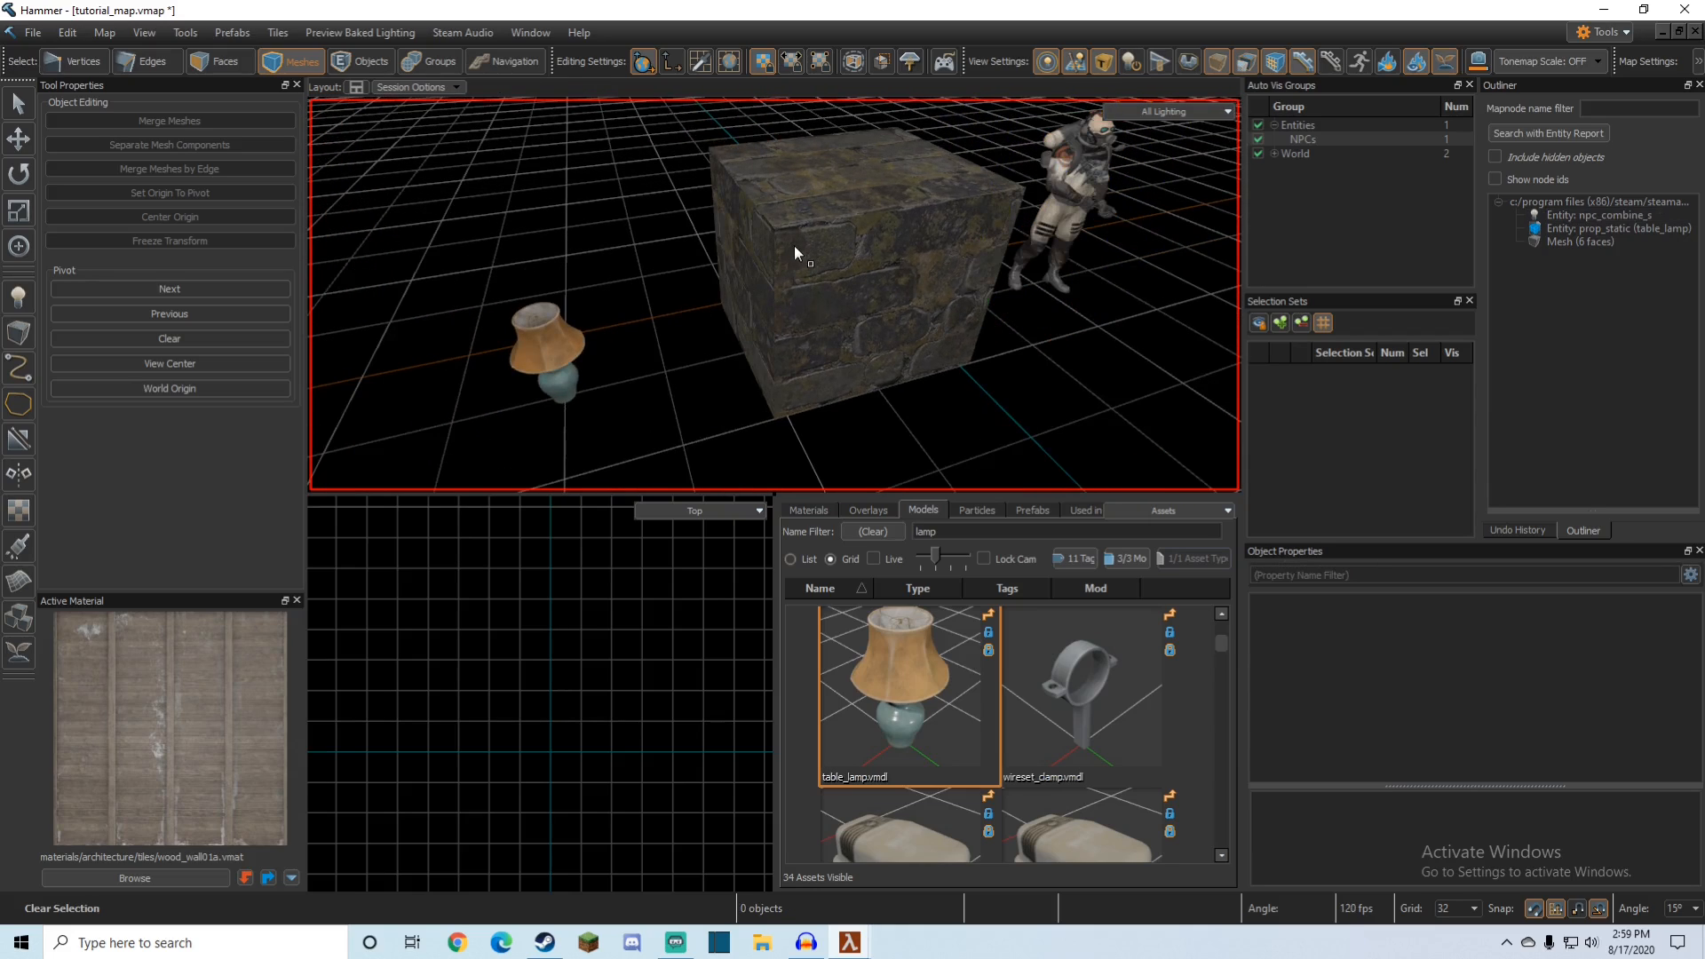
{"action": "key", "text": "5"}
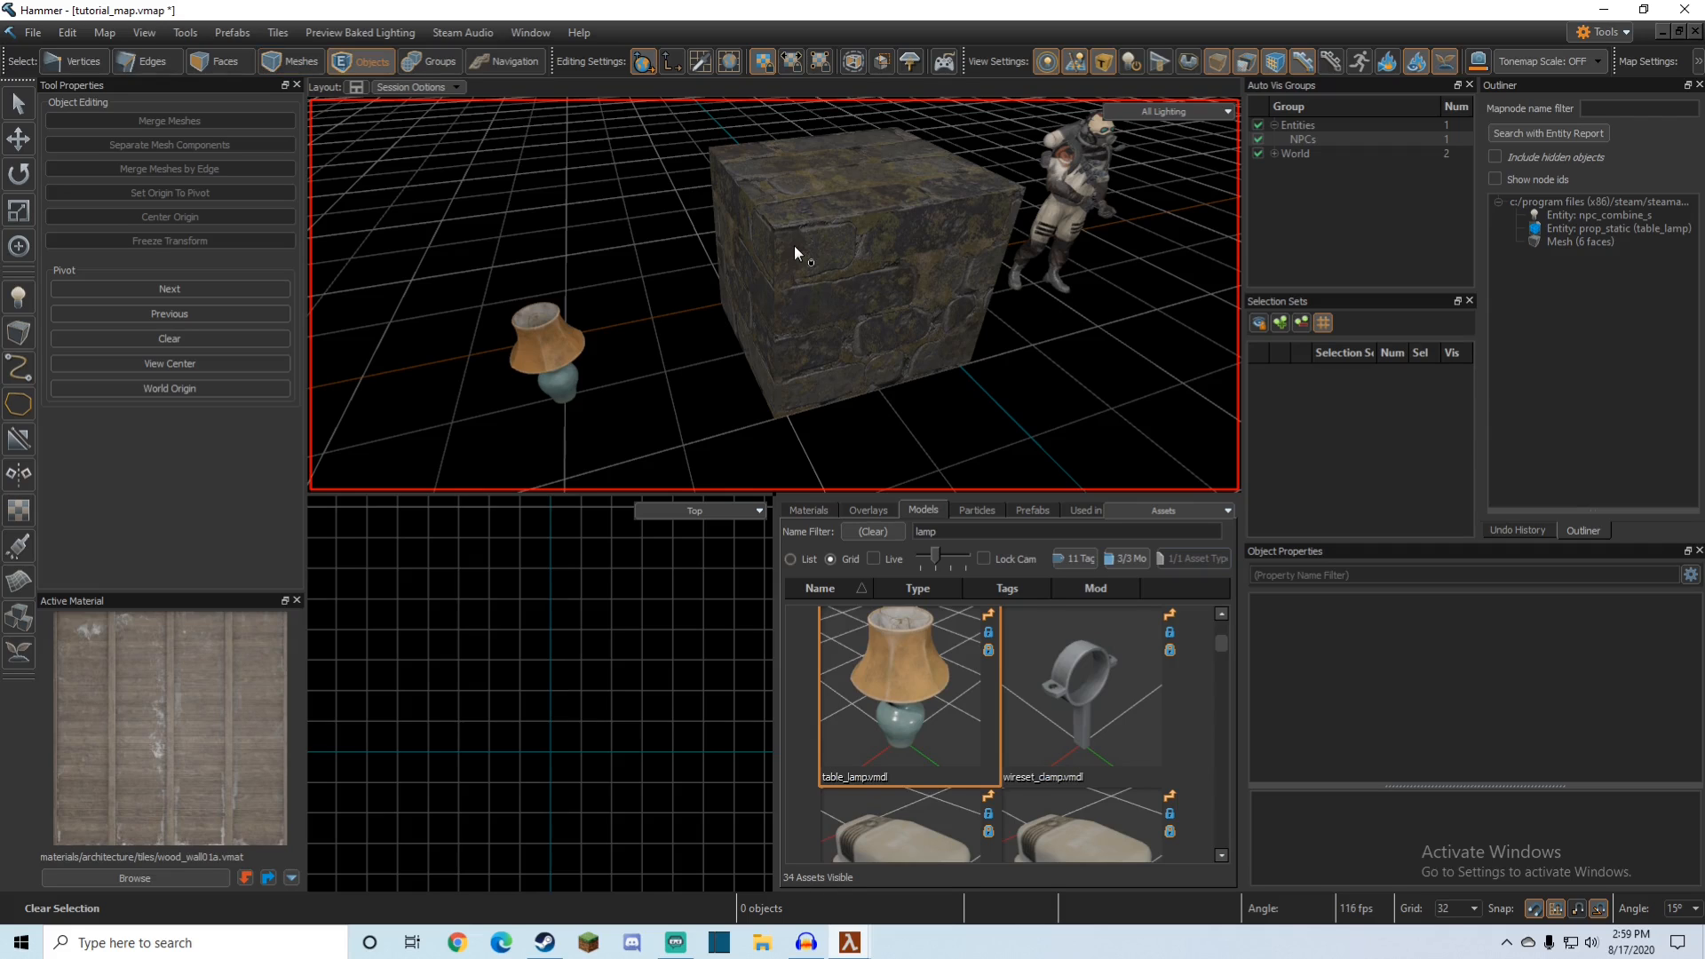
{"action": "key", "text": "z"}
{"action": "key", "text": "z"}
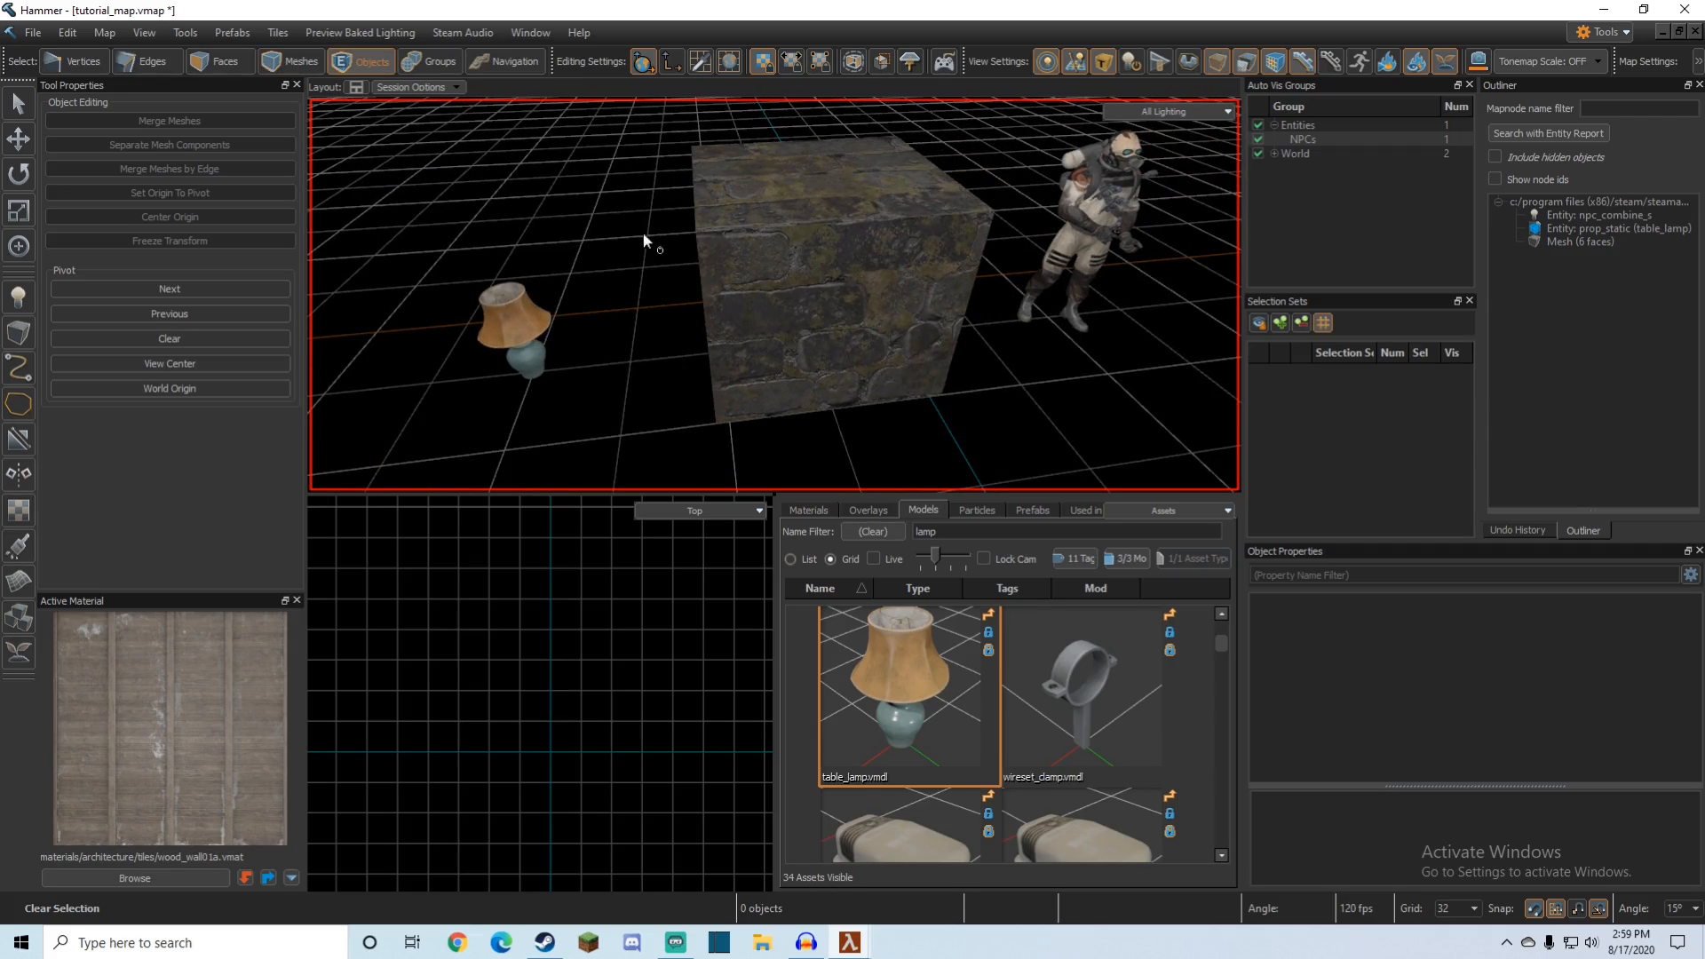
Step: Select the table lamp, view its object properties in a separate window, and close that window
{"action": "left_click", "coordinate": [524, 346]}
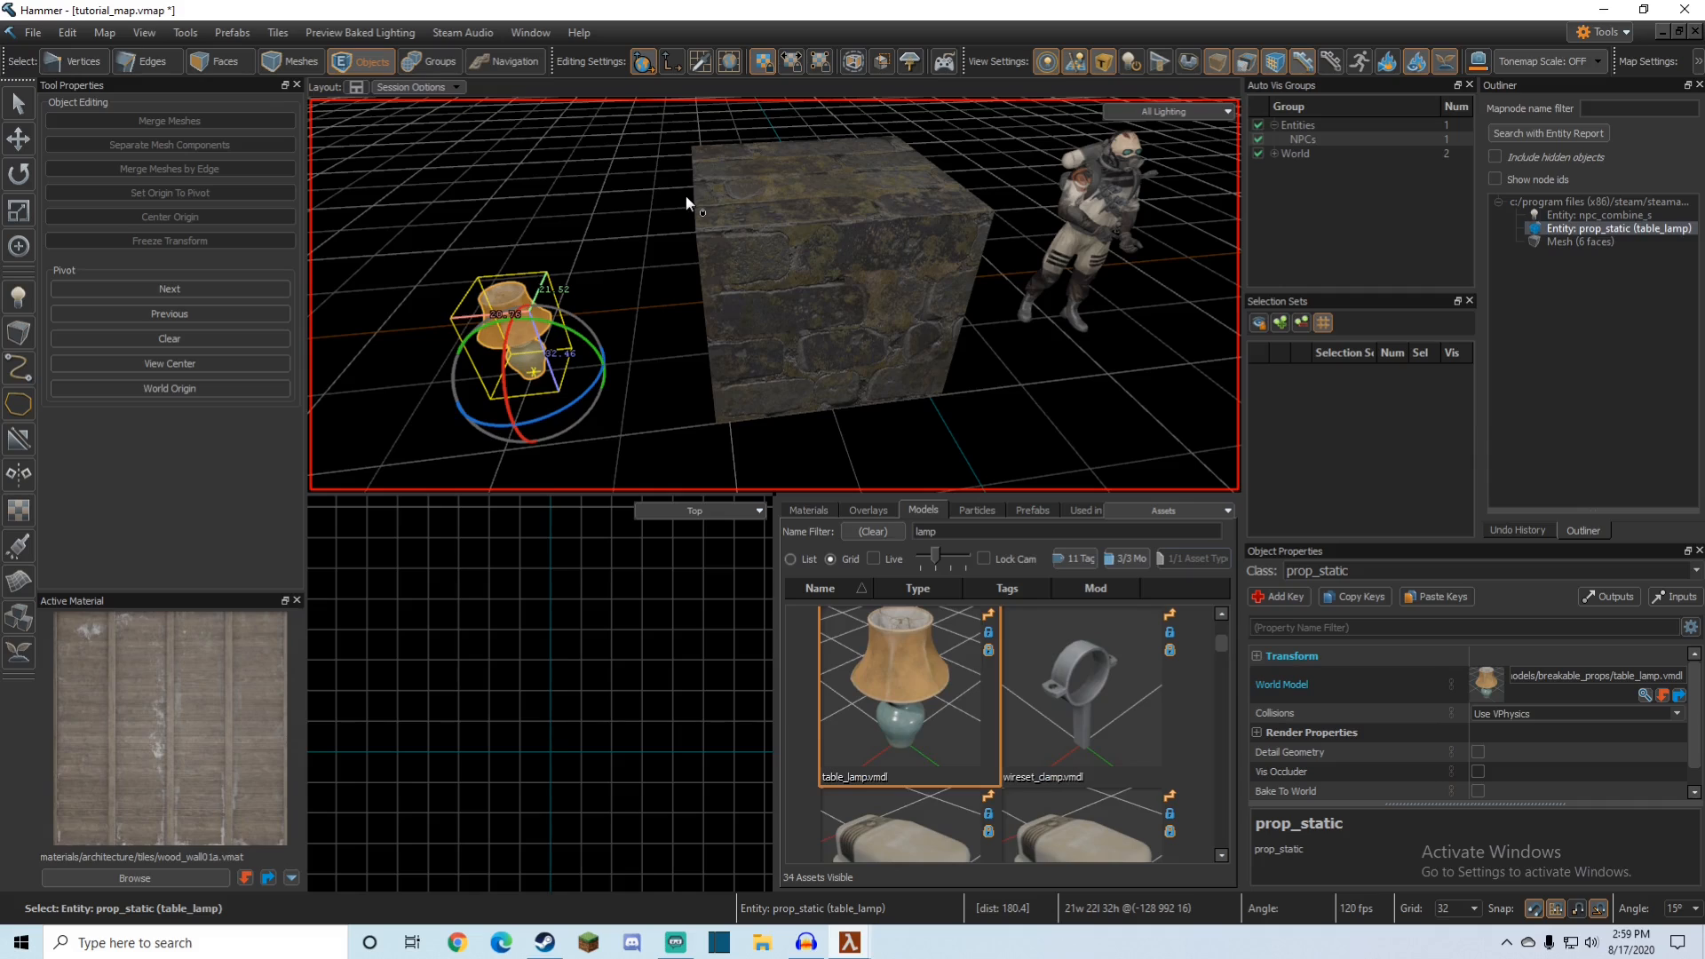
{"action": "key", "text": "alt+Return"}
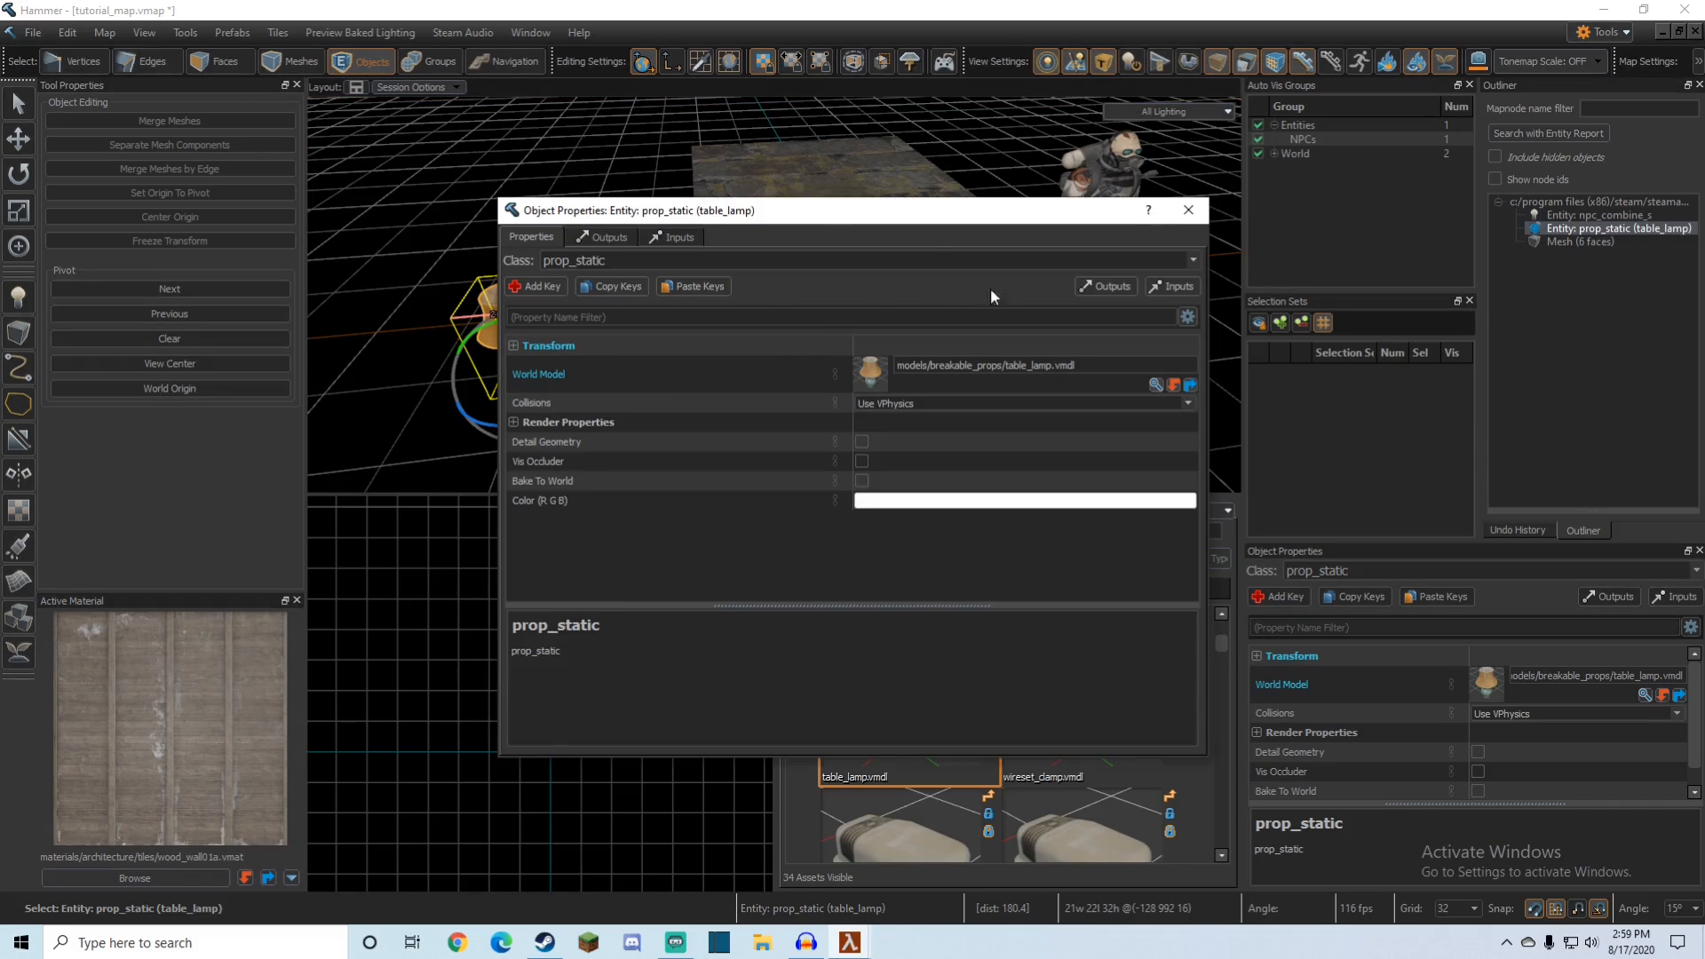
{"action": "left_click", "coordinate": [1187, 210]}
Step: View the soldier's object properties in a separate window, close it, and select the stone block
{"action": "left_click", "coordinate": [1108, 192]}
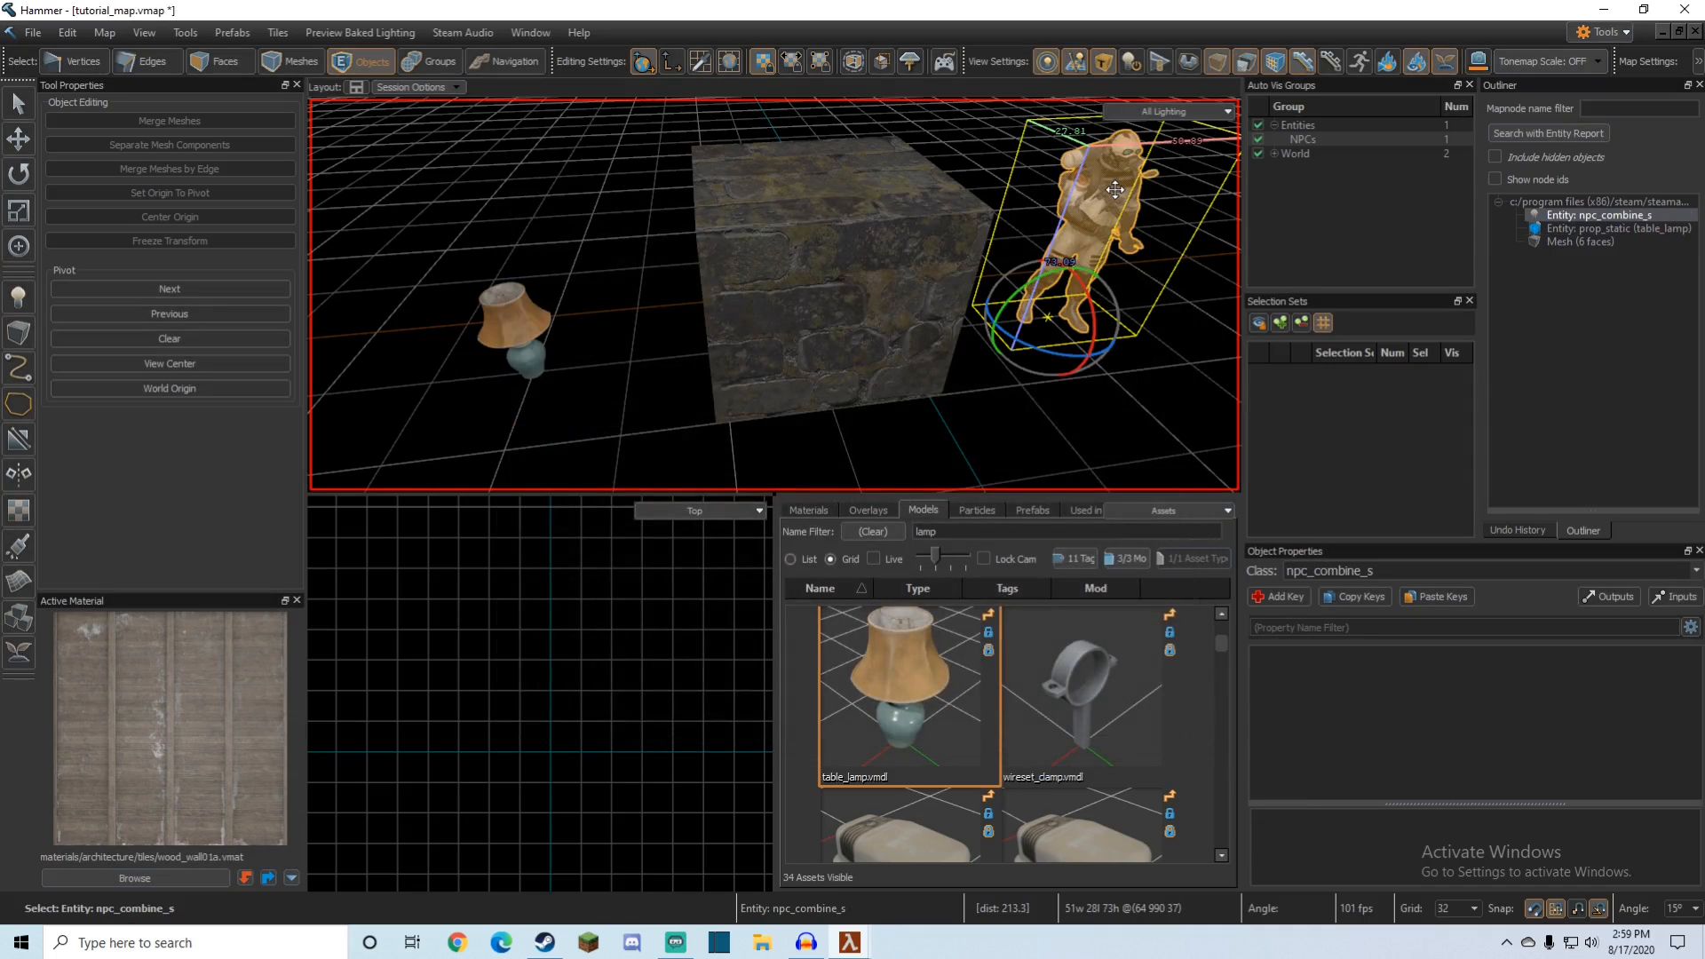
{"action": "key", "text": "alt+Return"}
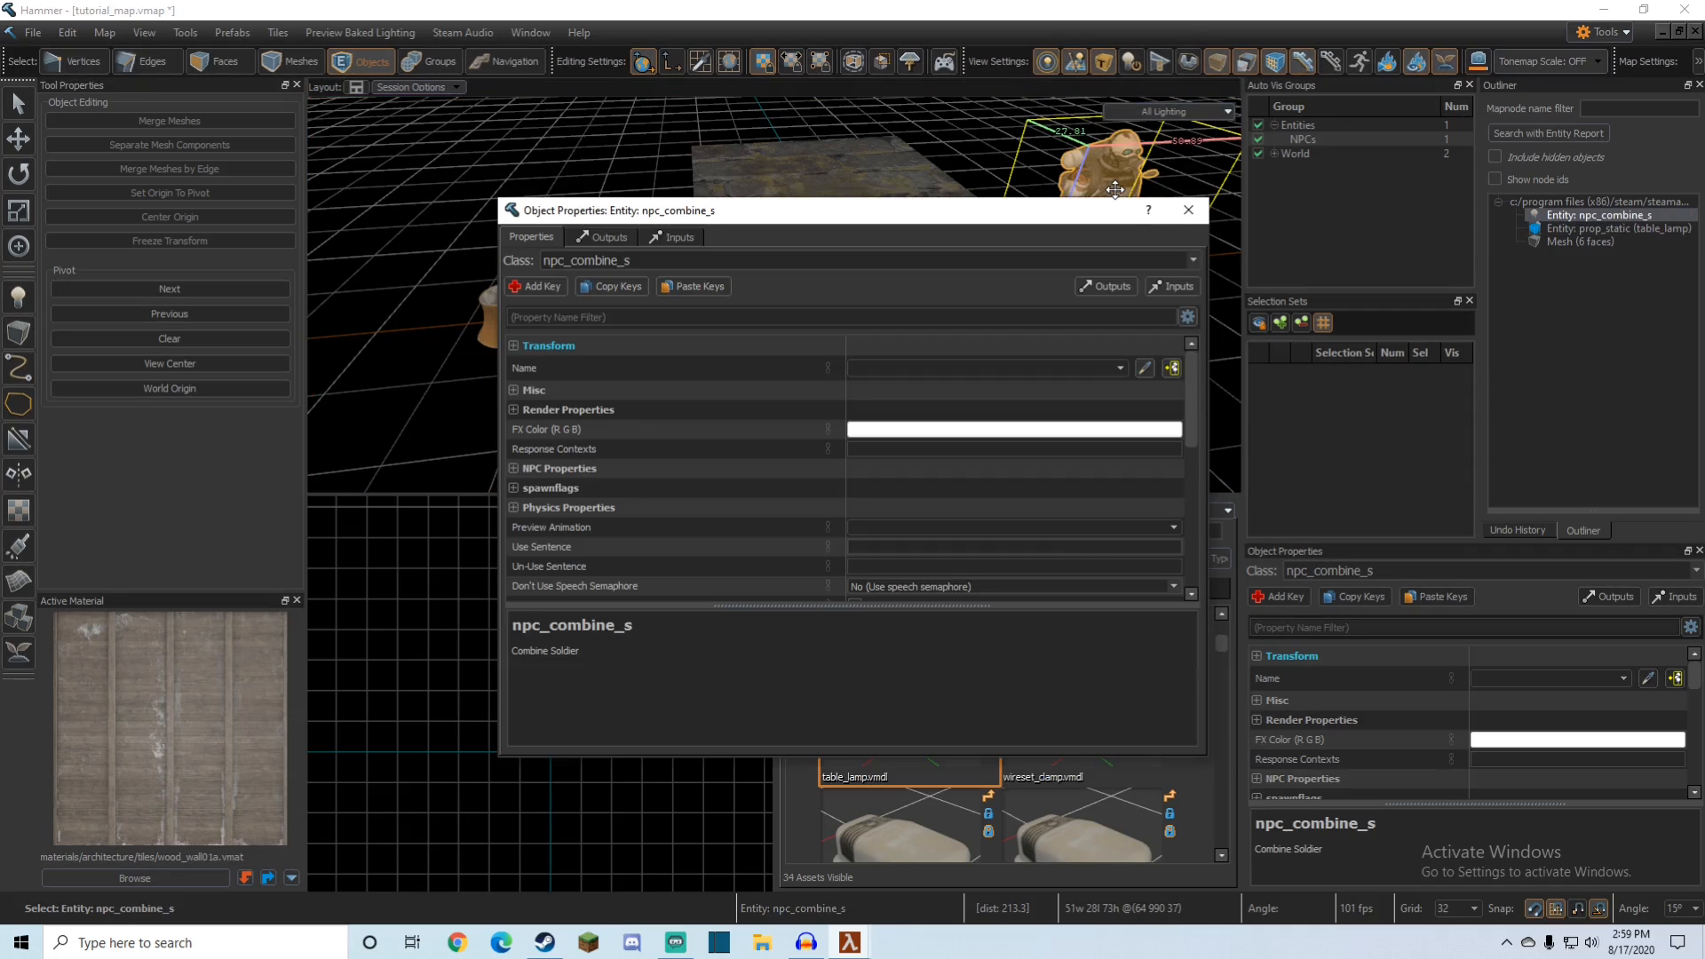
{"action": "left_click", "coordinate": [1200, 221]}
{"action": "left_click", "coordinate": [845, 231]}
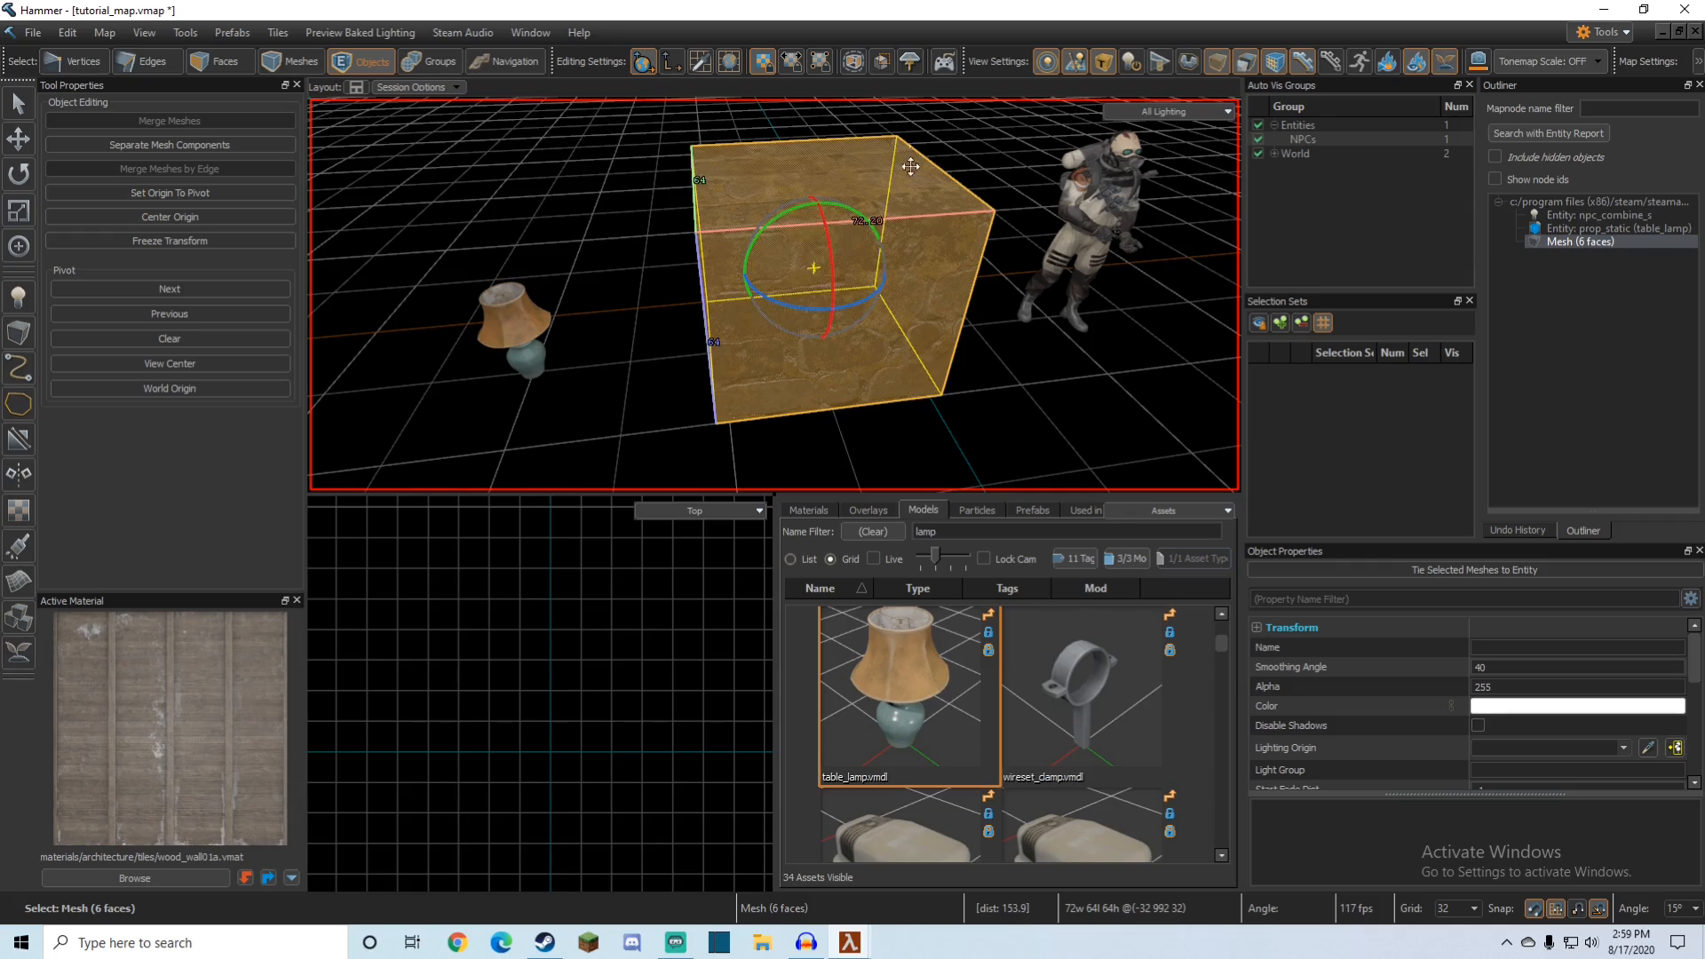
Step: Switch to group selection mode and select the stone block
{"action": "left_click", "coordinate": [425, 66]}
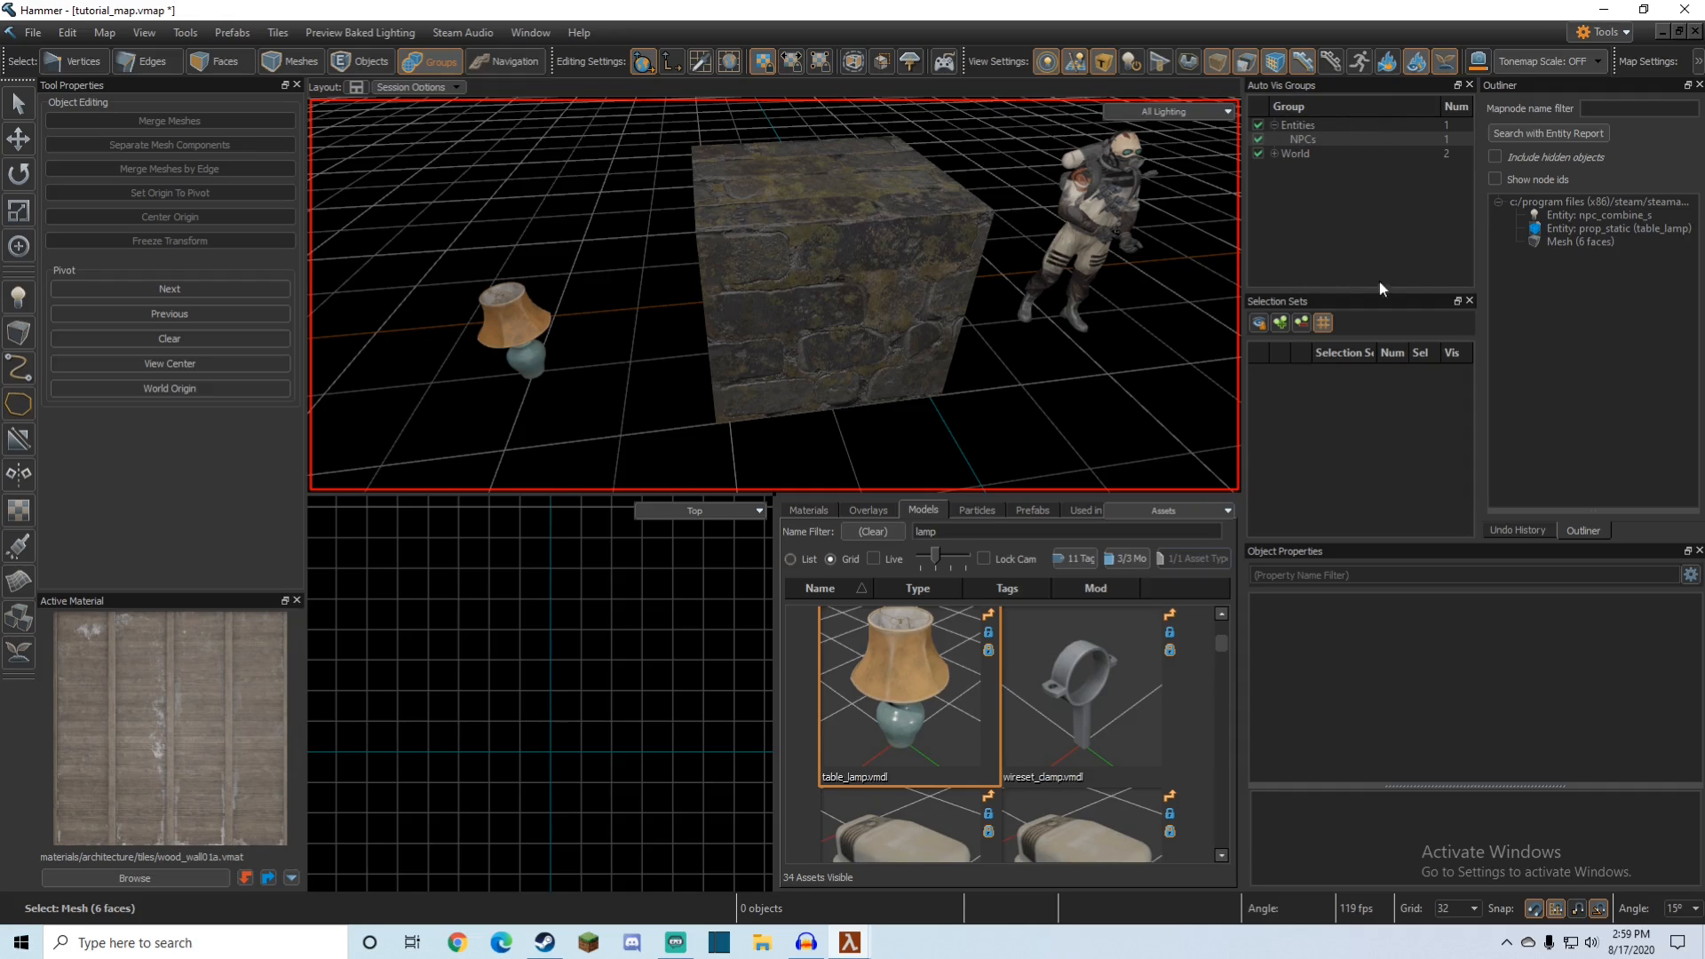
{"action": "right_click", "coordinate": [1403, 210]}
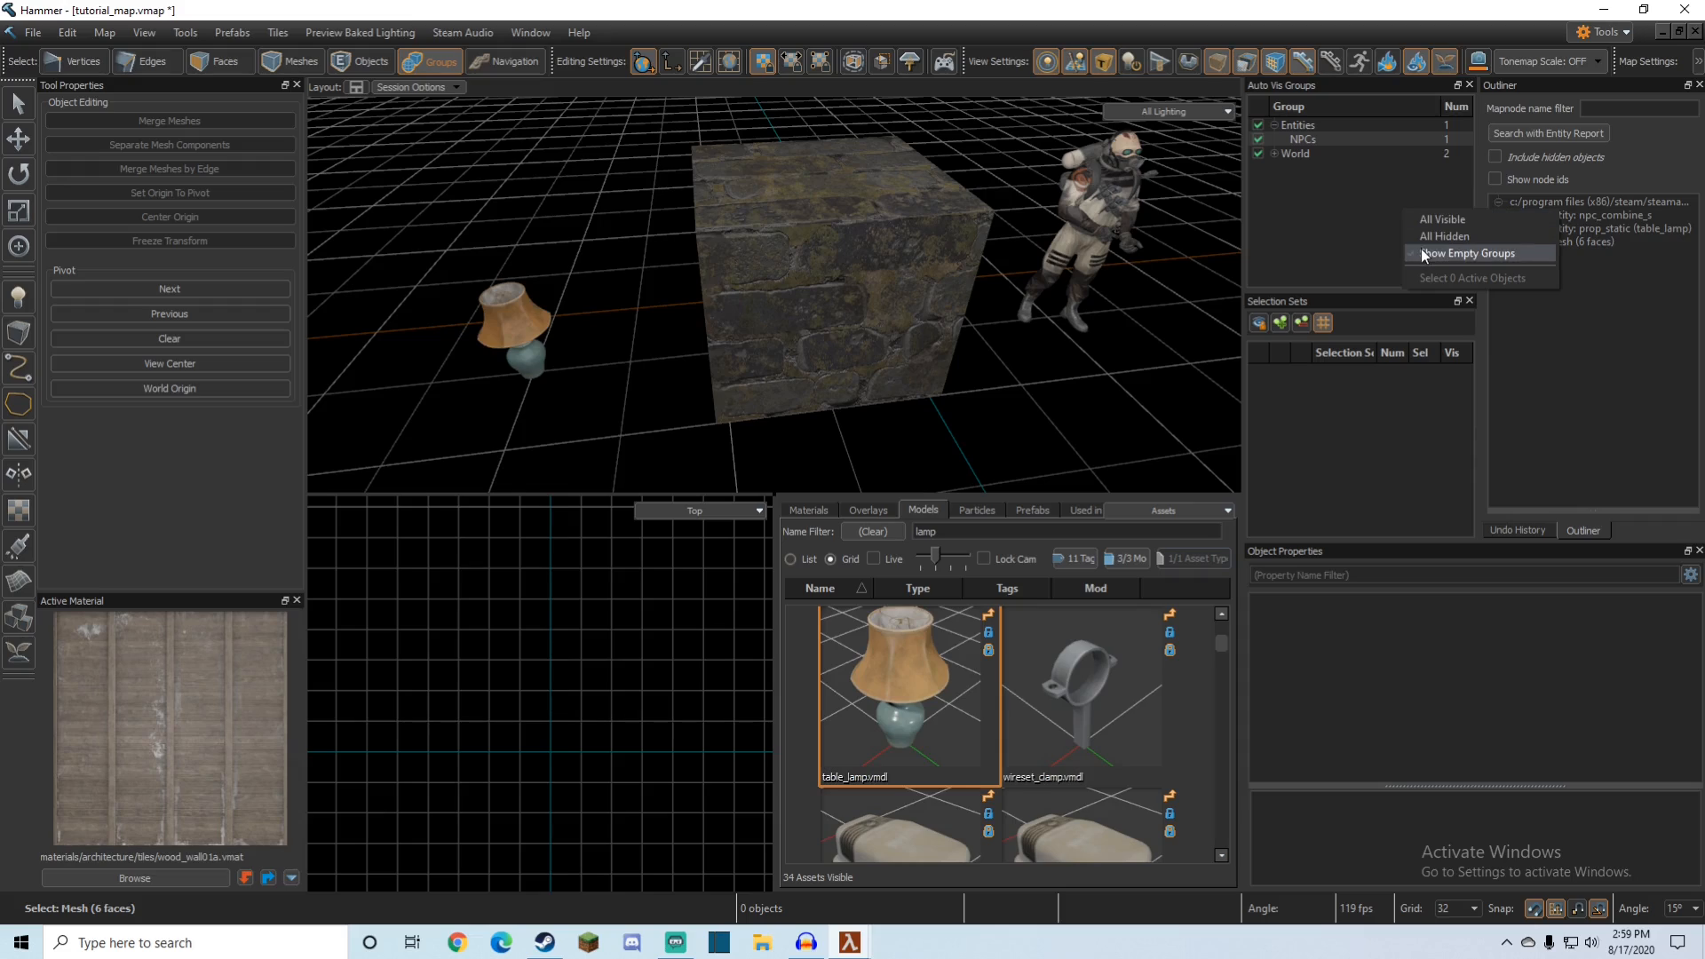
{"action": "left_click", "coordinate": [1344, 243]}
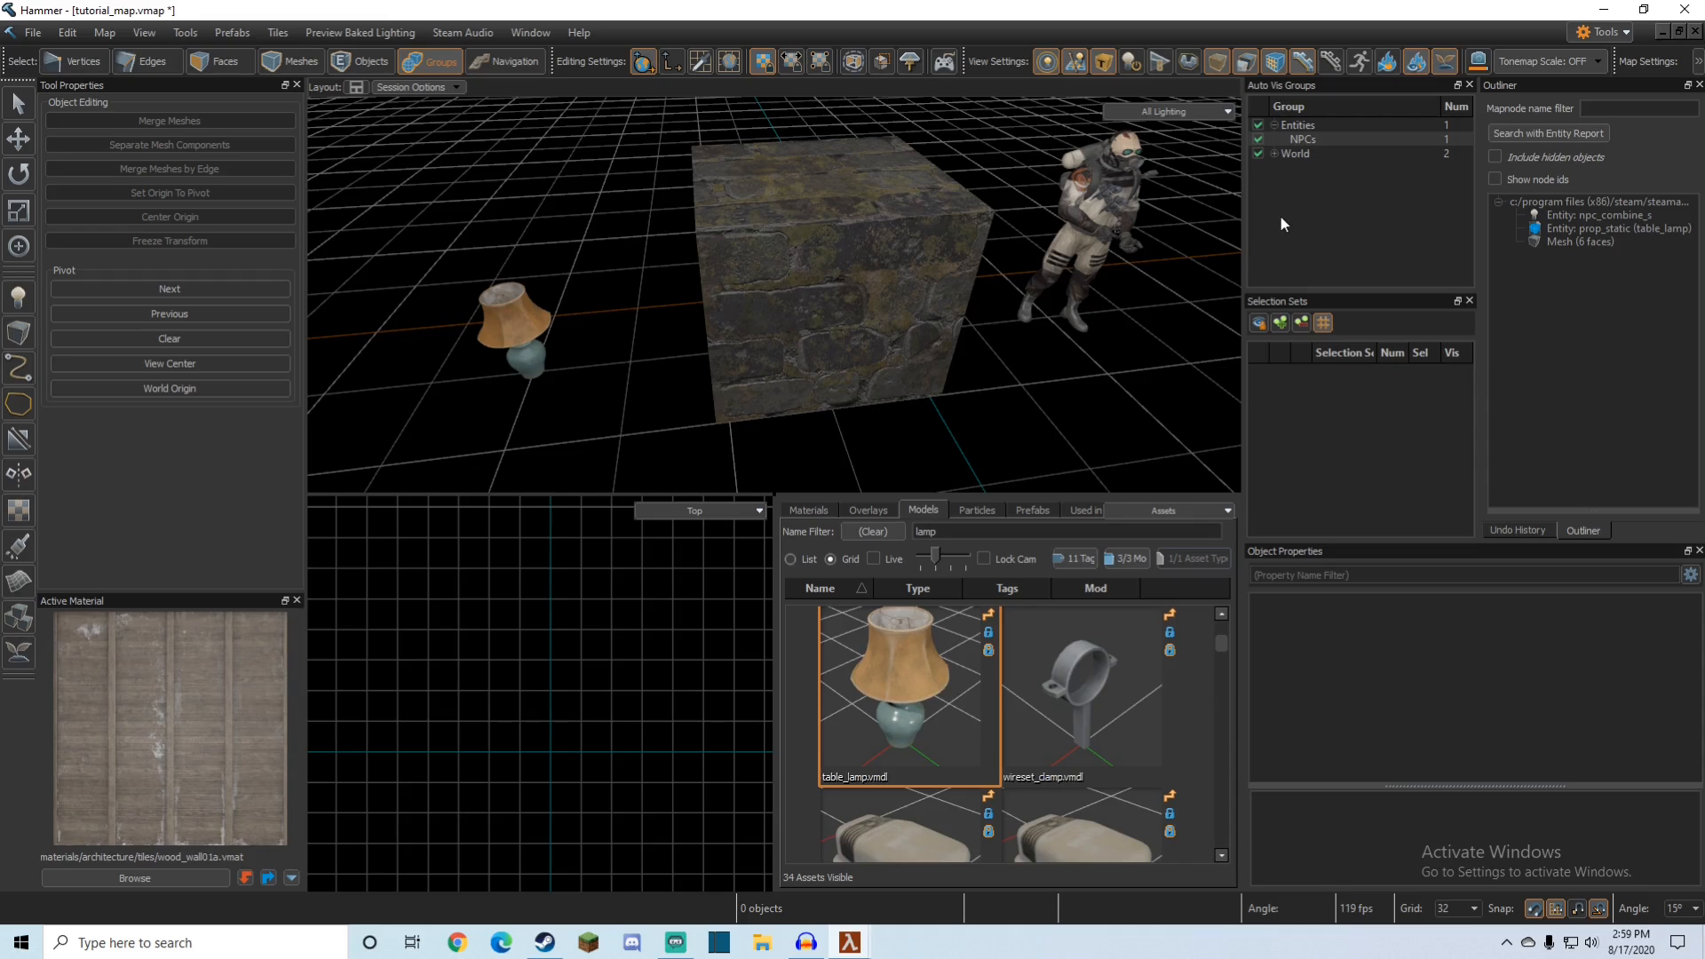
{"action": "left_click", "coordinate": [841, 183]}
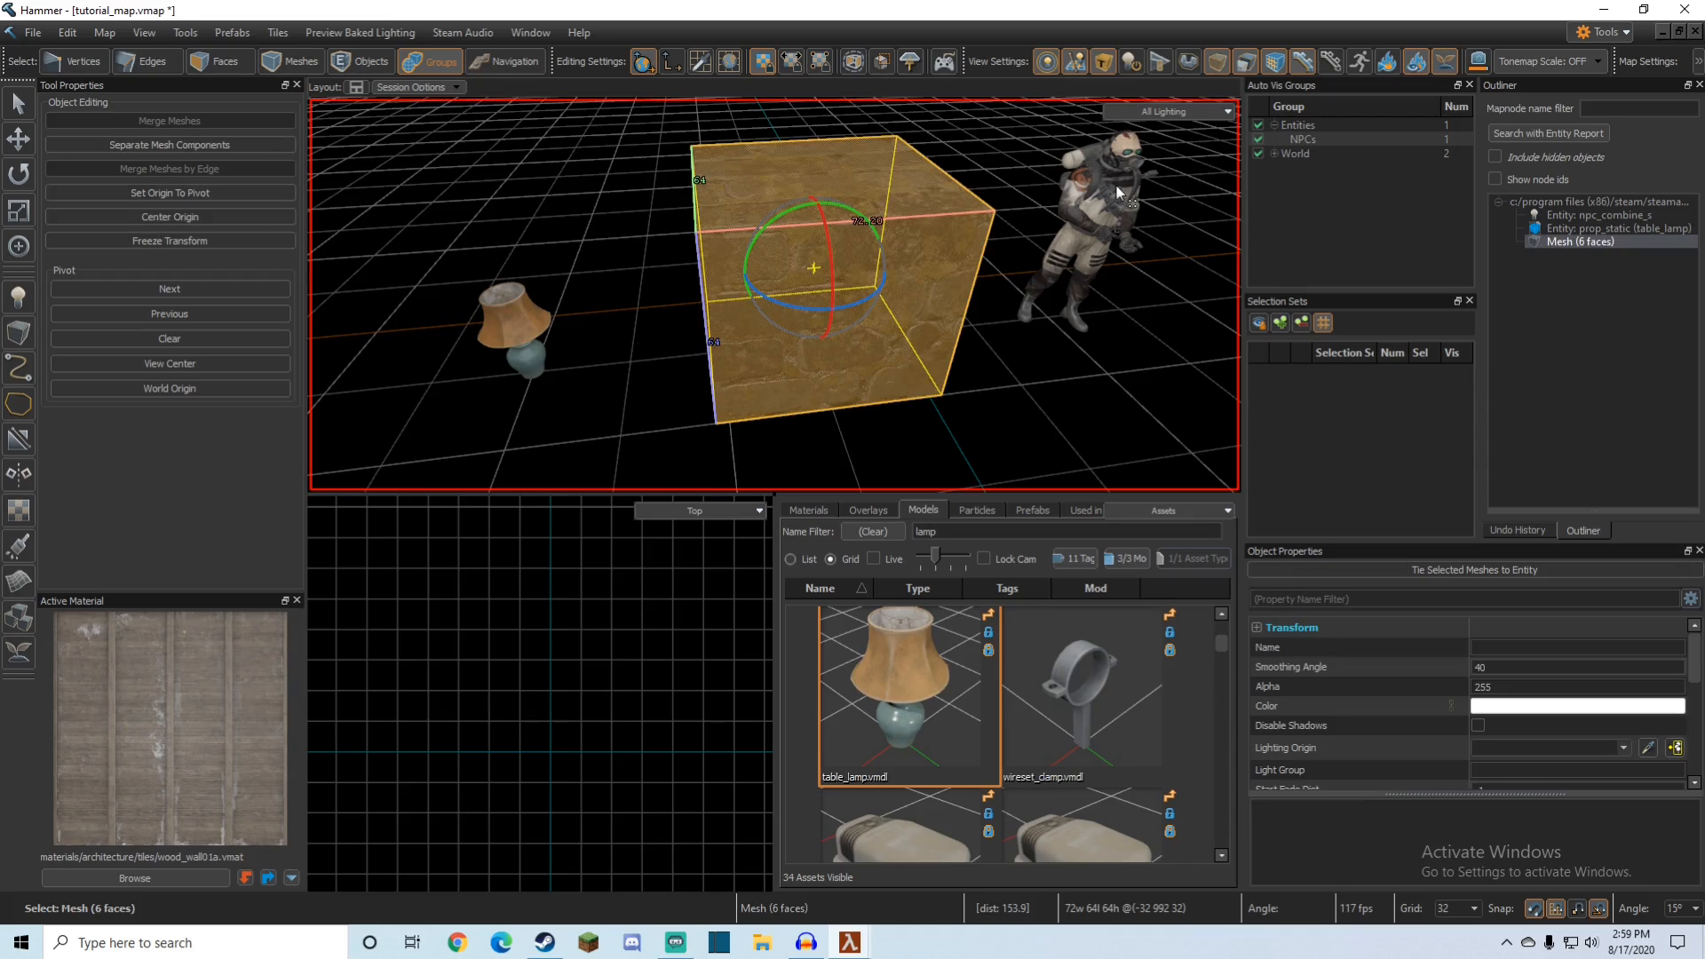
{"action": "right_click", "coordinate": [1619, 397]}
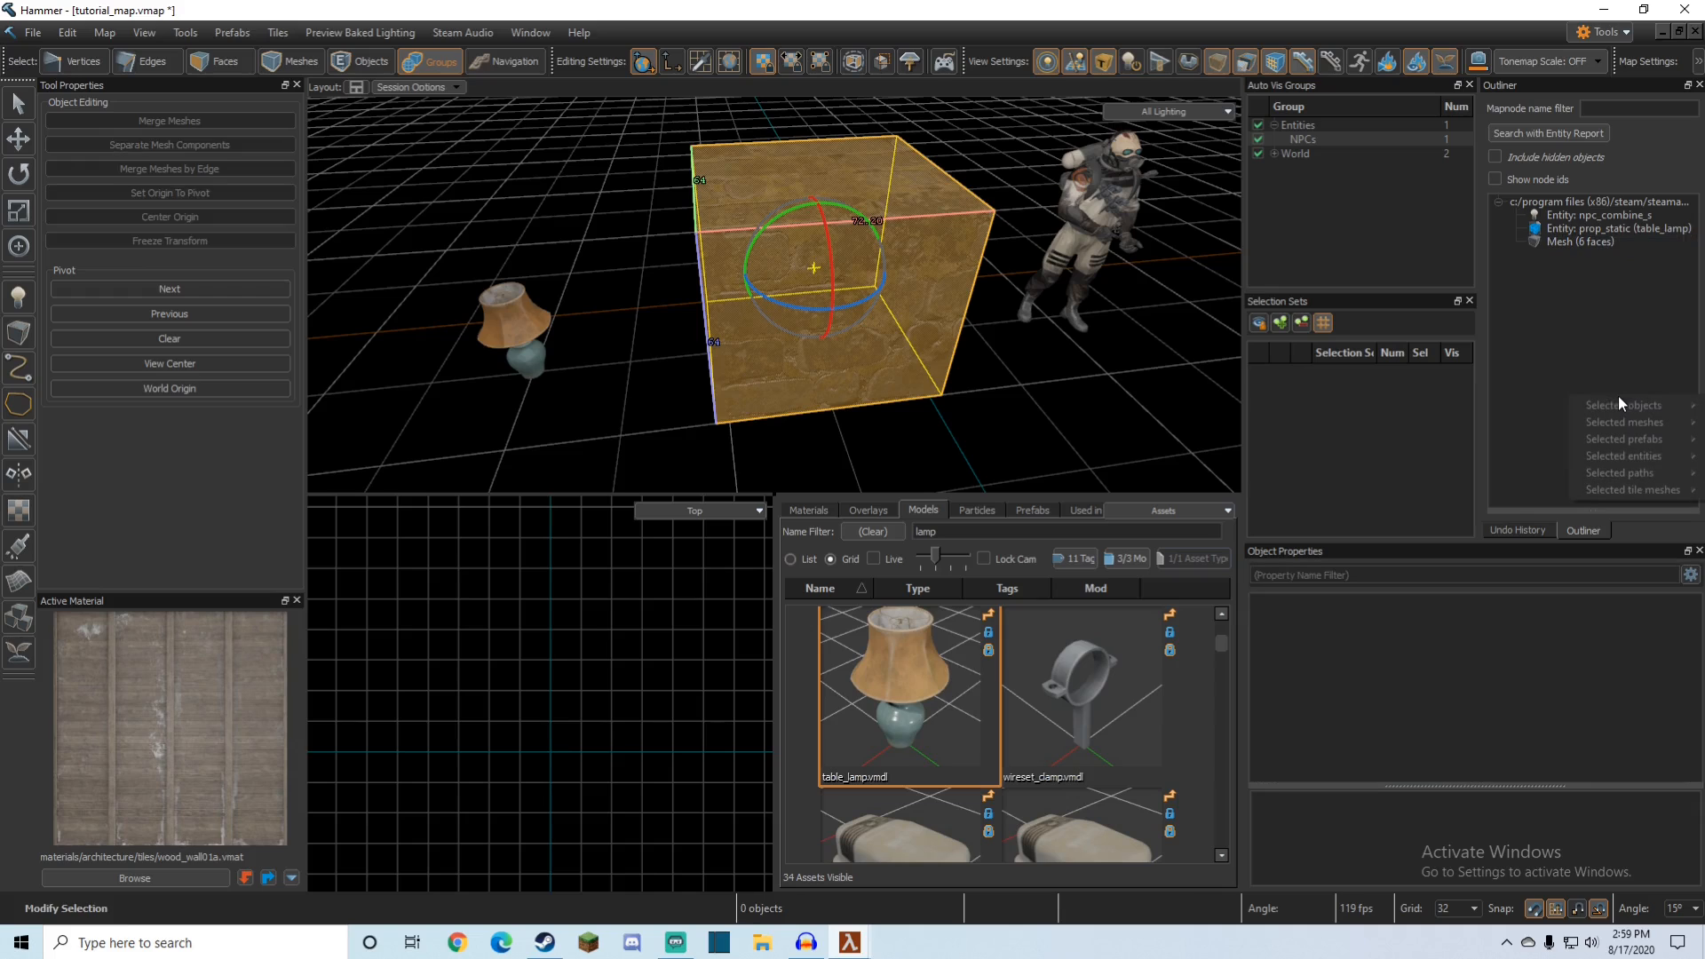
{"action": "left_click", "coordinate": [840, 283]}
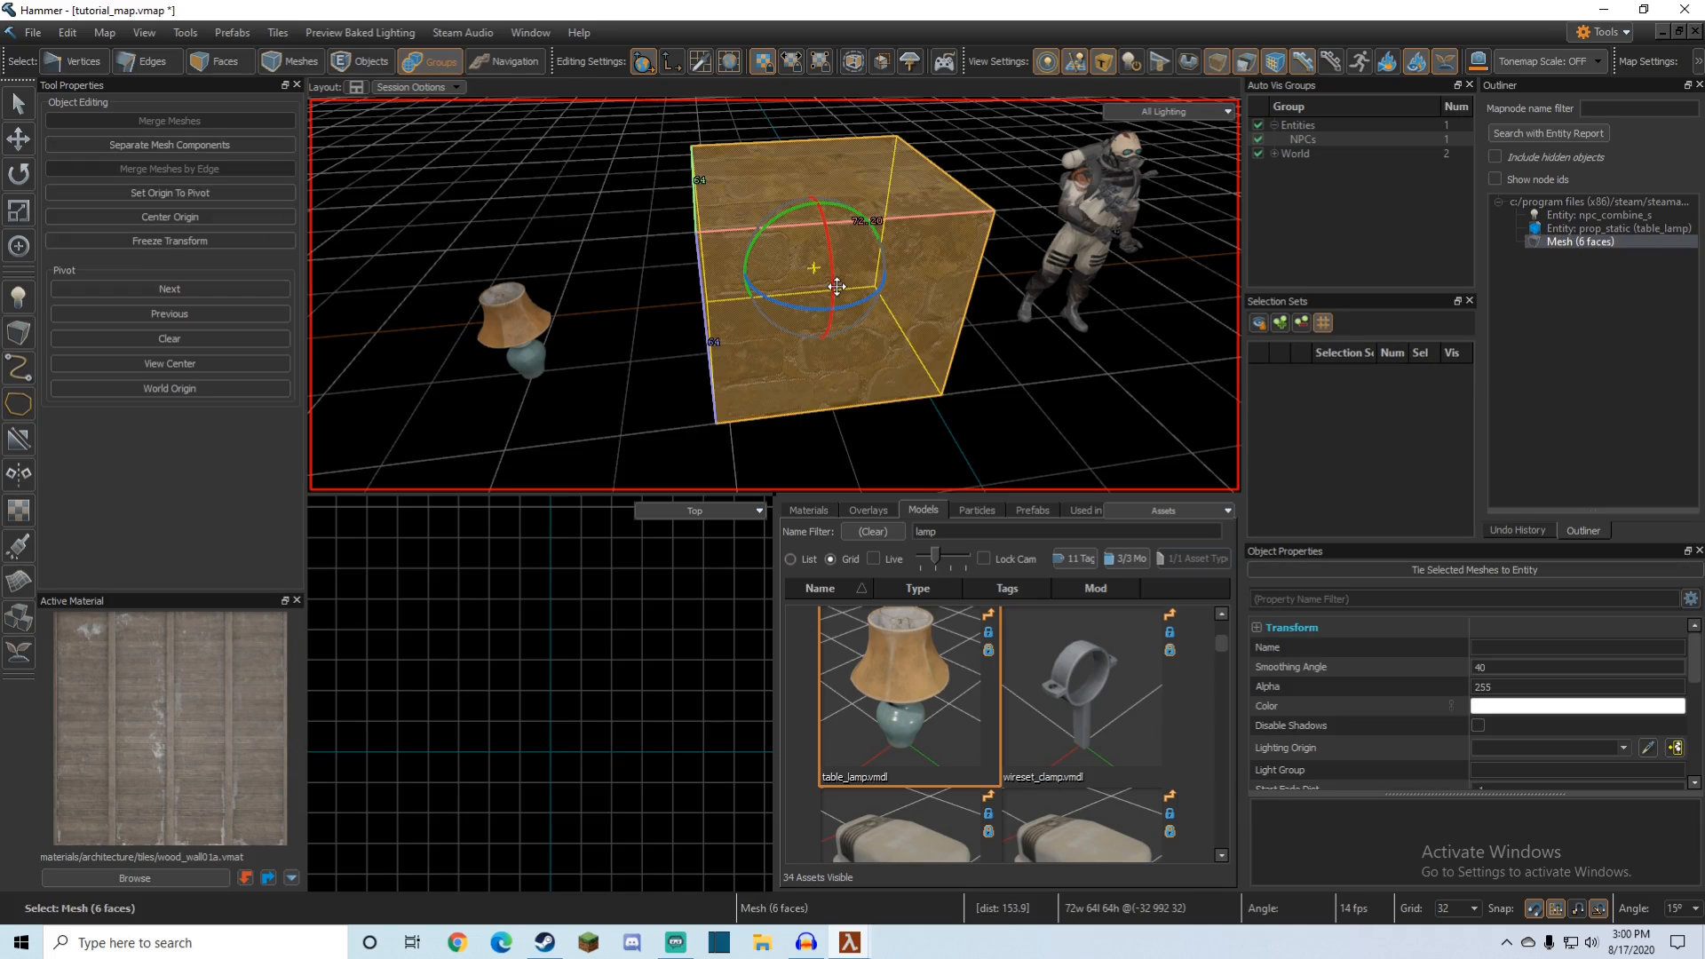
Step: Select the stone block, the soldier and the table lamp in group mode in turn, and clear the selection
{"action": "key", "text": "z"}
{"action": "key", "text": "Escape"}
{"action": "key", "text": "z"}
{"action": "left_click", "coordinate": [783, 315]}
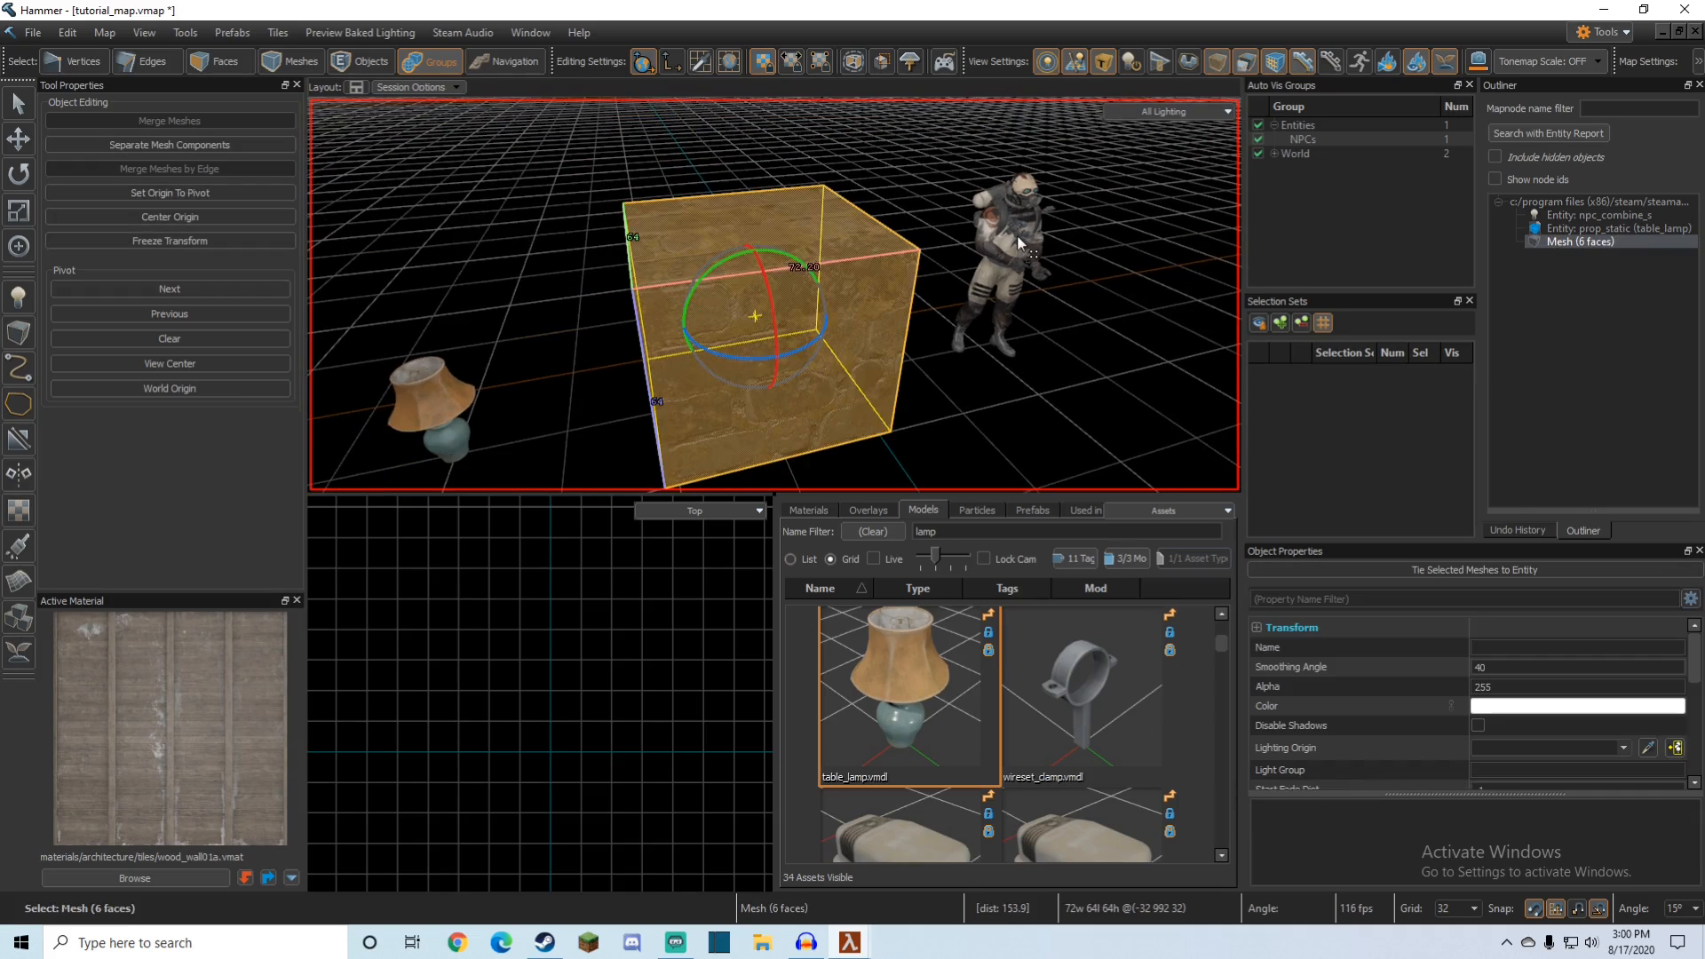
{"action": "left_click", "coordinate": [1017, 235]}
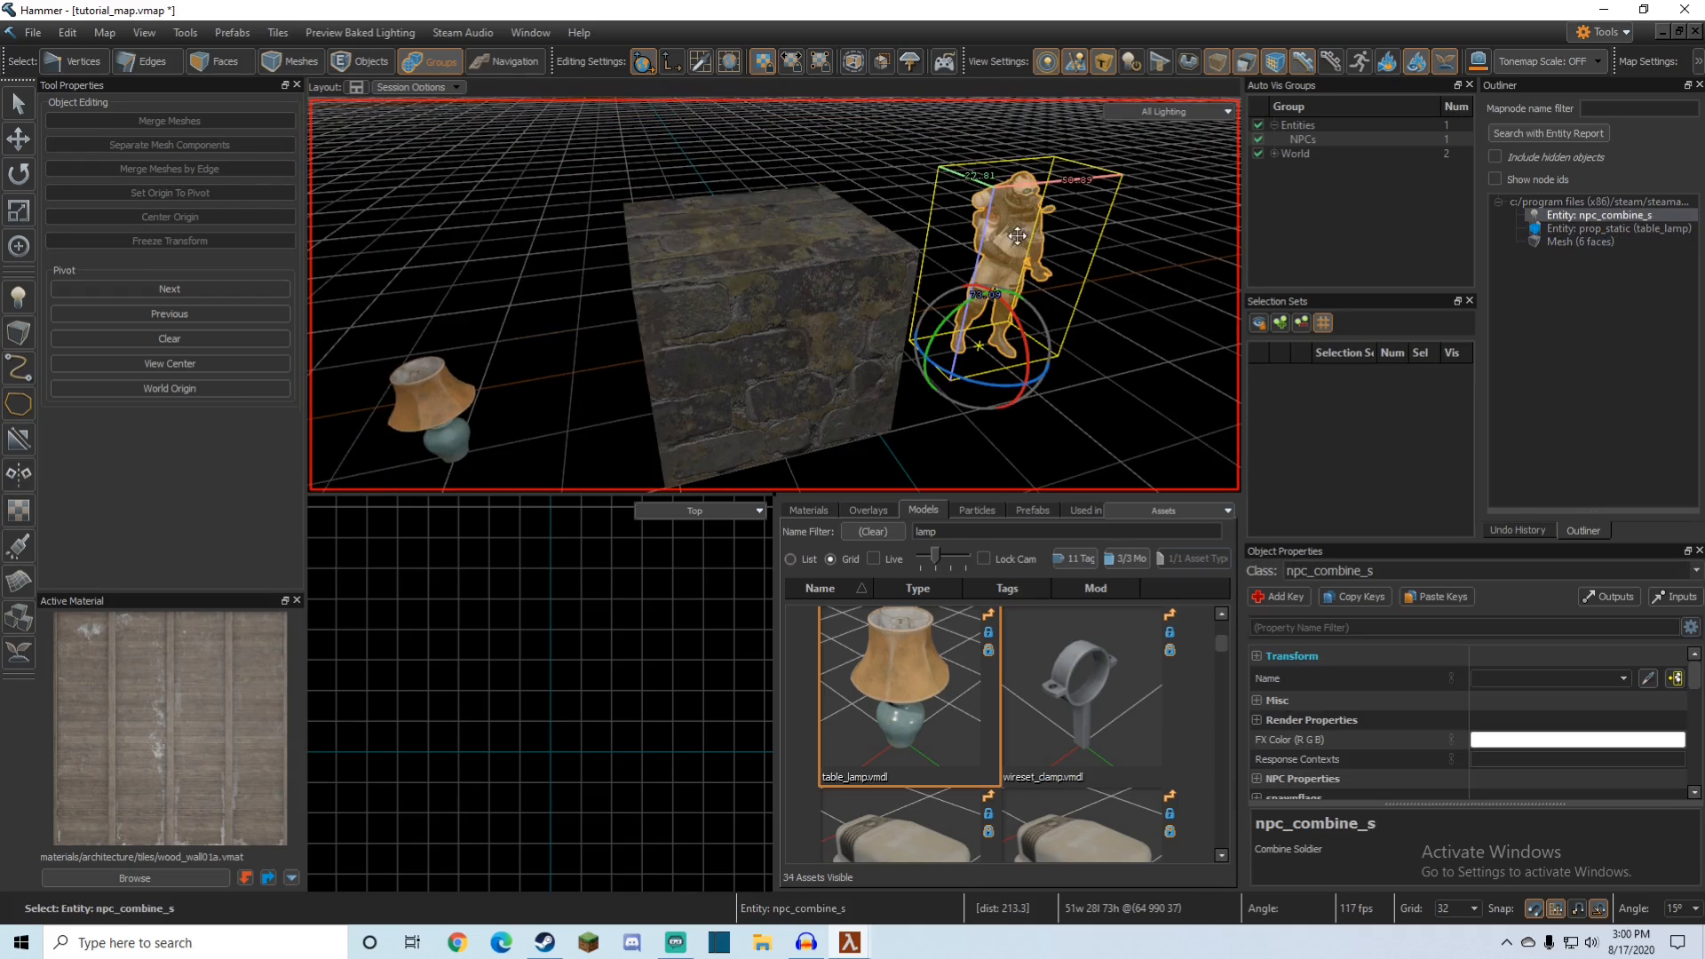
{"action": "left_click", "coordinate": [788, 268]}
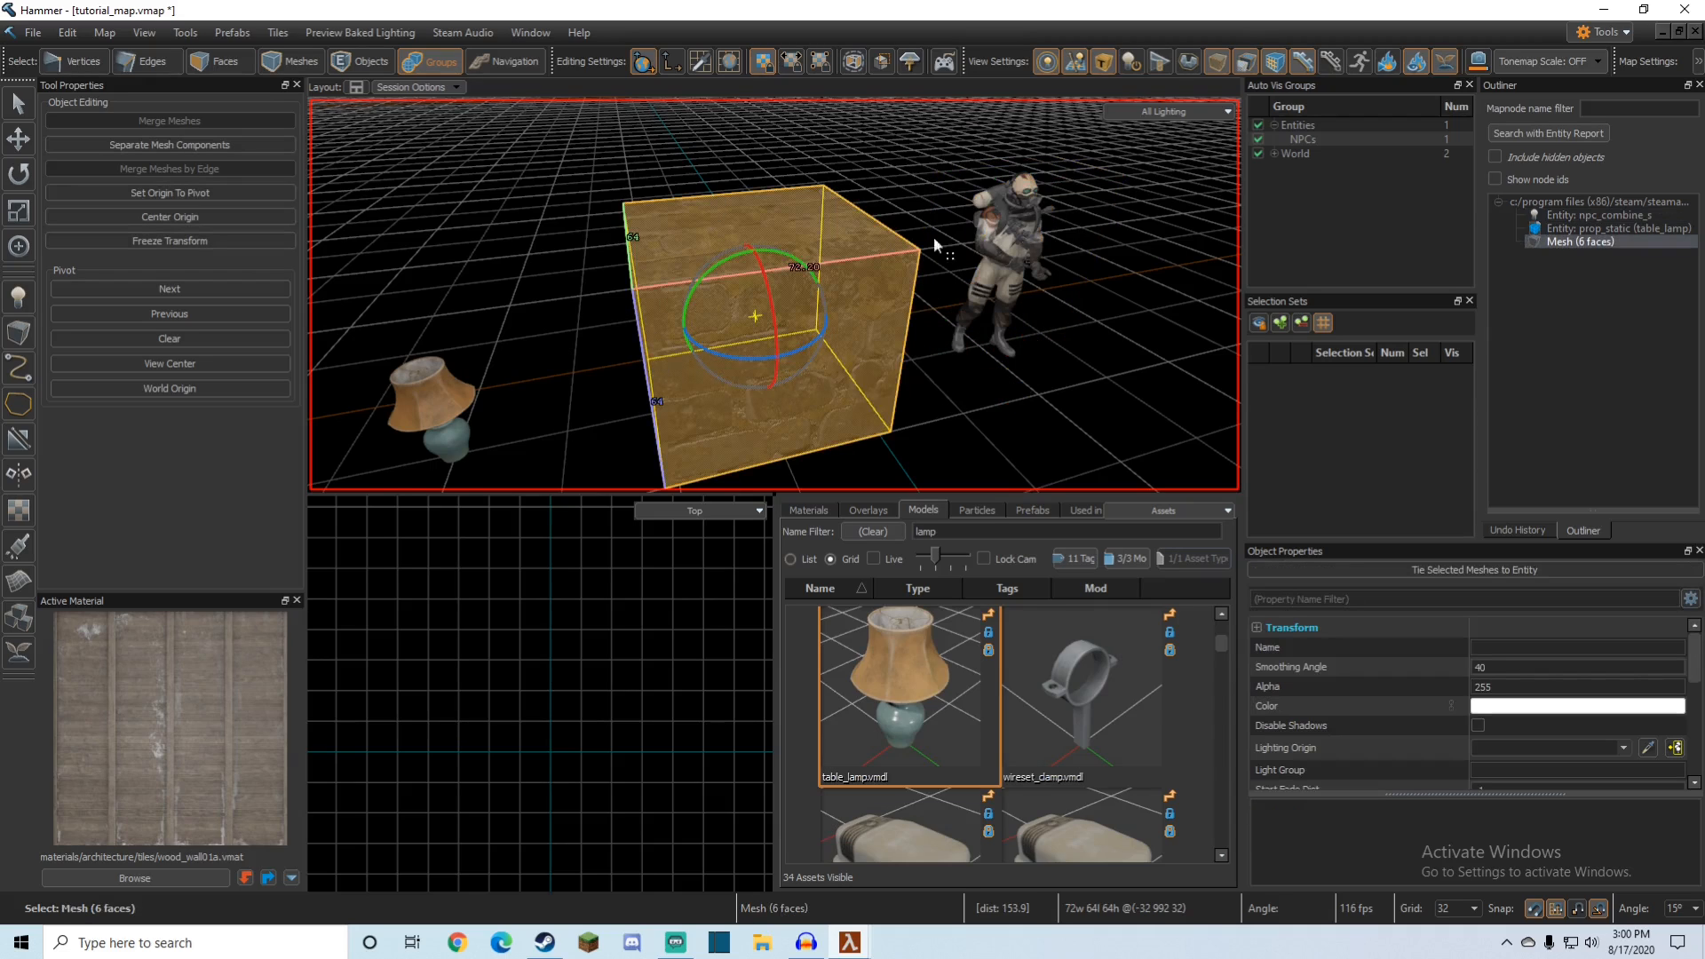
{"action": "left_click", "coordinate": [434, 407]}
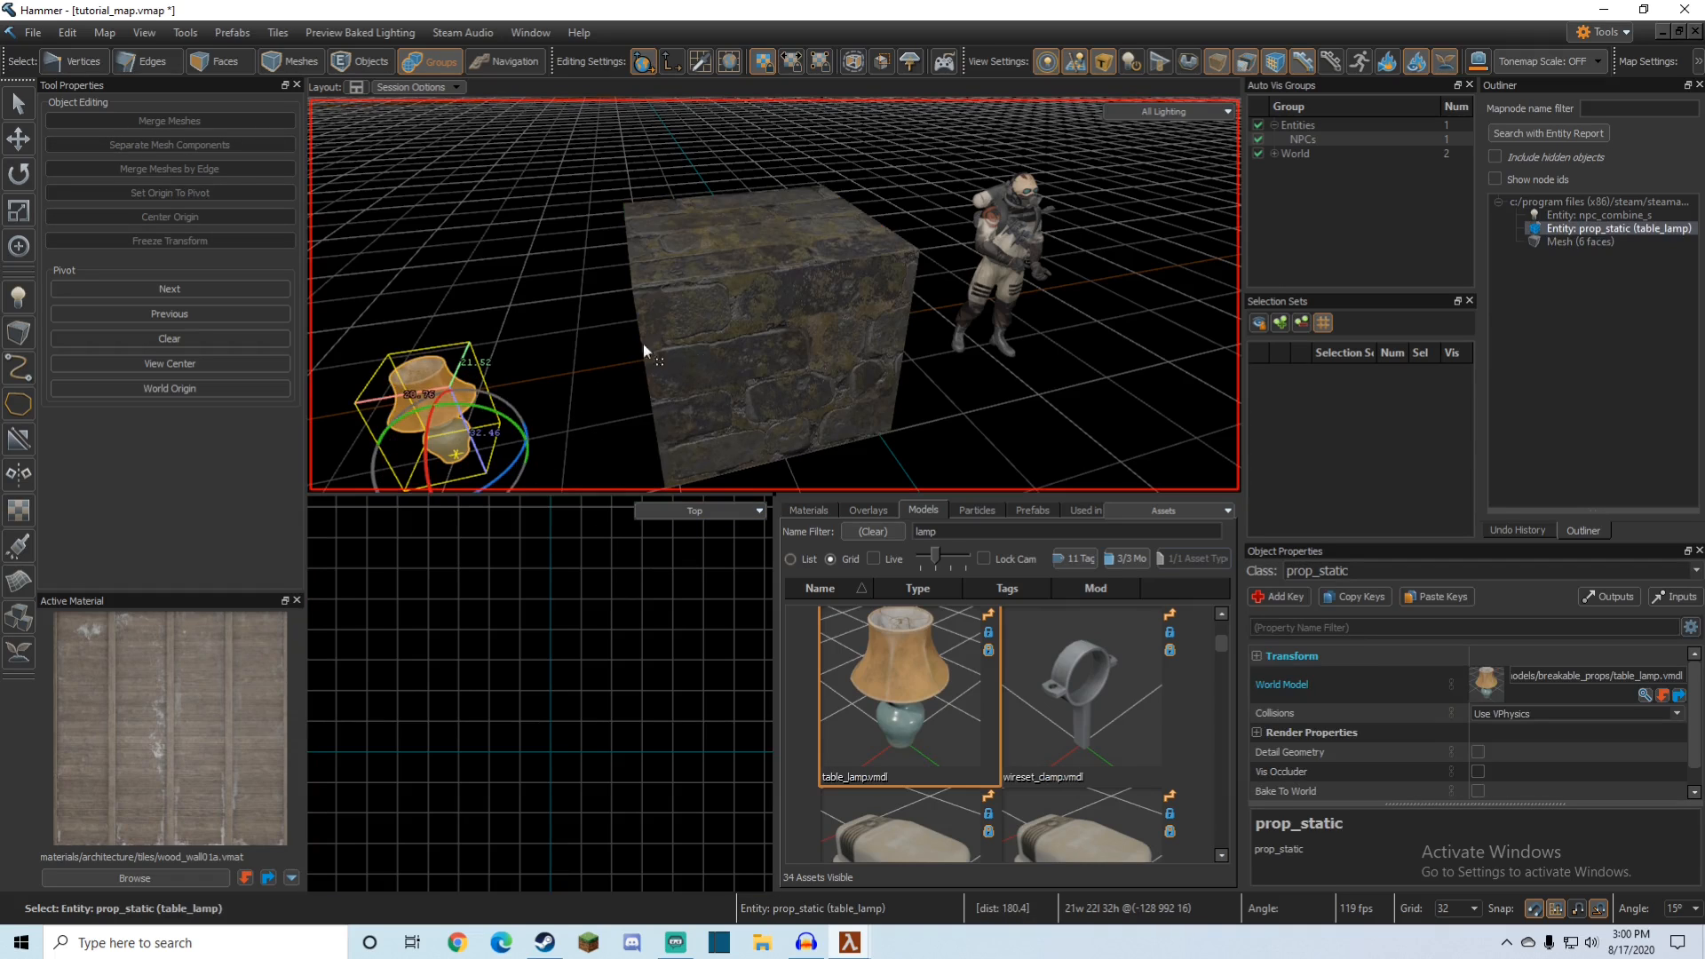
{"action": "key", "text": "f"}
{"action": "key", "text": "Escape"}
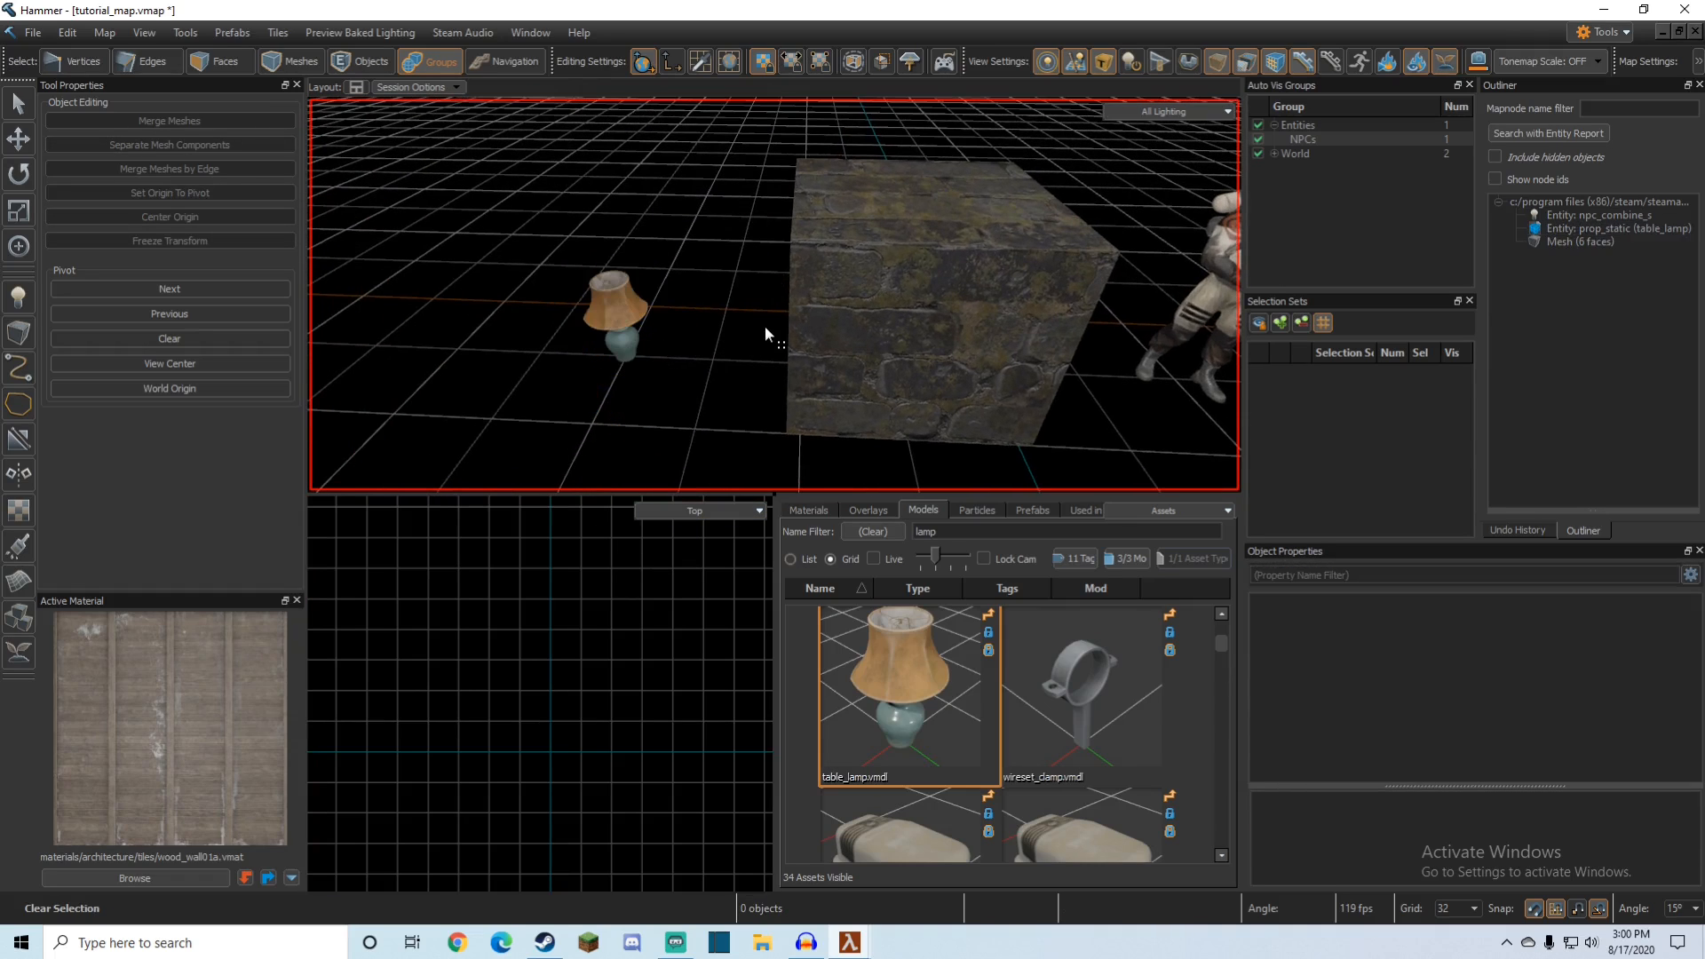
{"action": "key", "text": "f"}
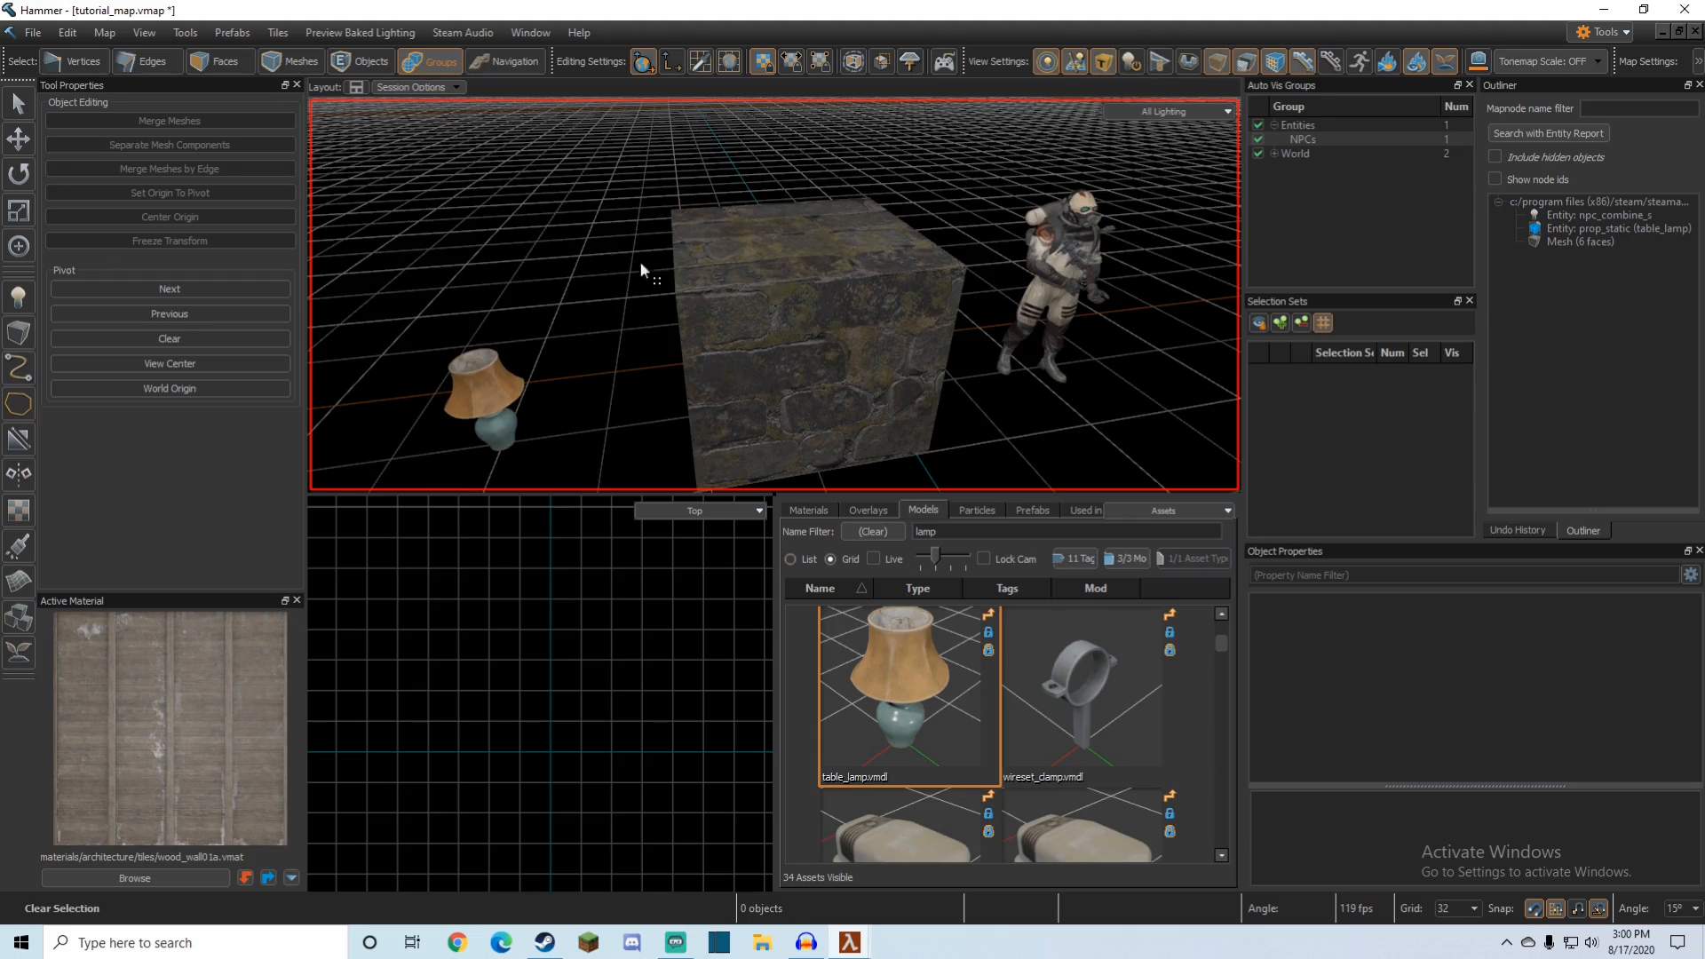
Step: Select all faces of the stone block in face mode, align their texture to the world, and clear the selection
{"action": "key", "text": "3"}
{"action": "right_click_drag", "start_coordinate": [829, 356], "coordinate": [788, 323]}
{"action": "key", "text": "Escape"}
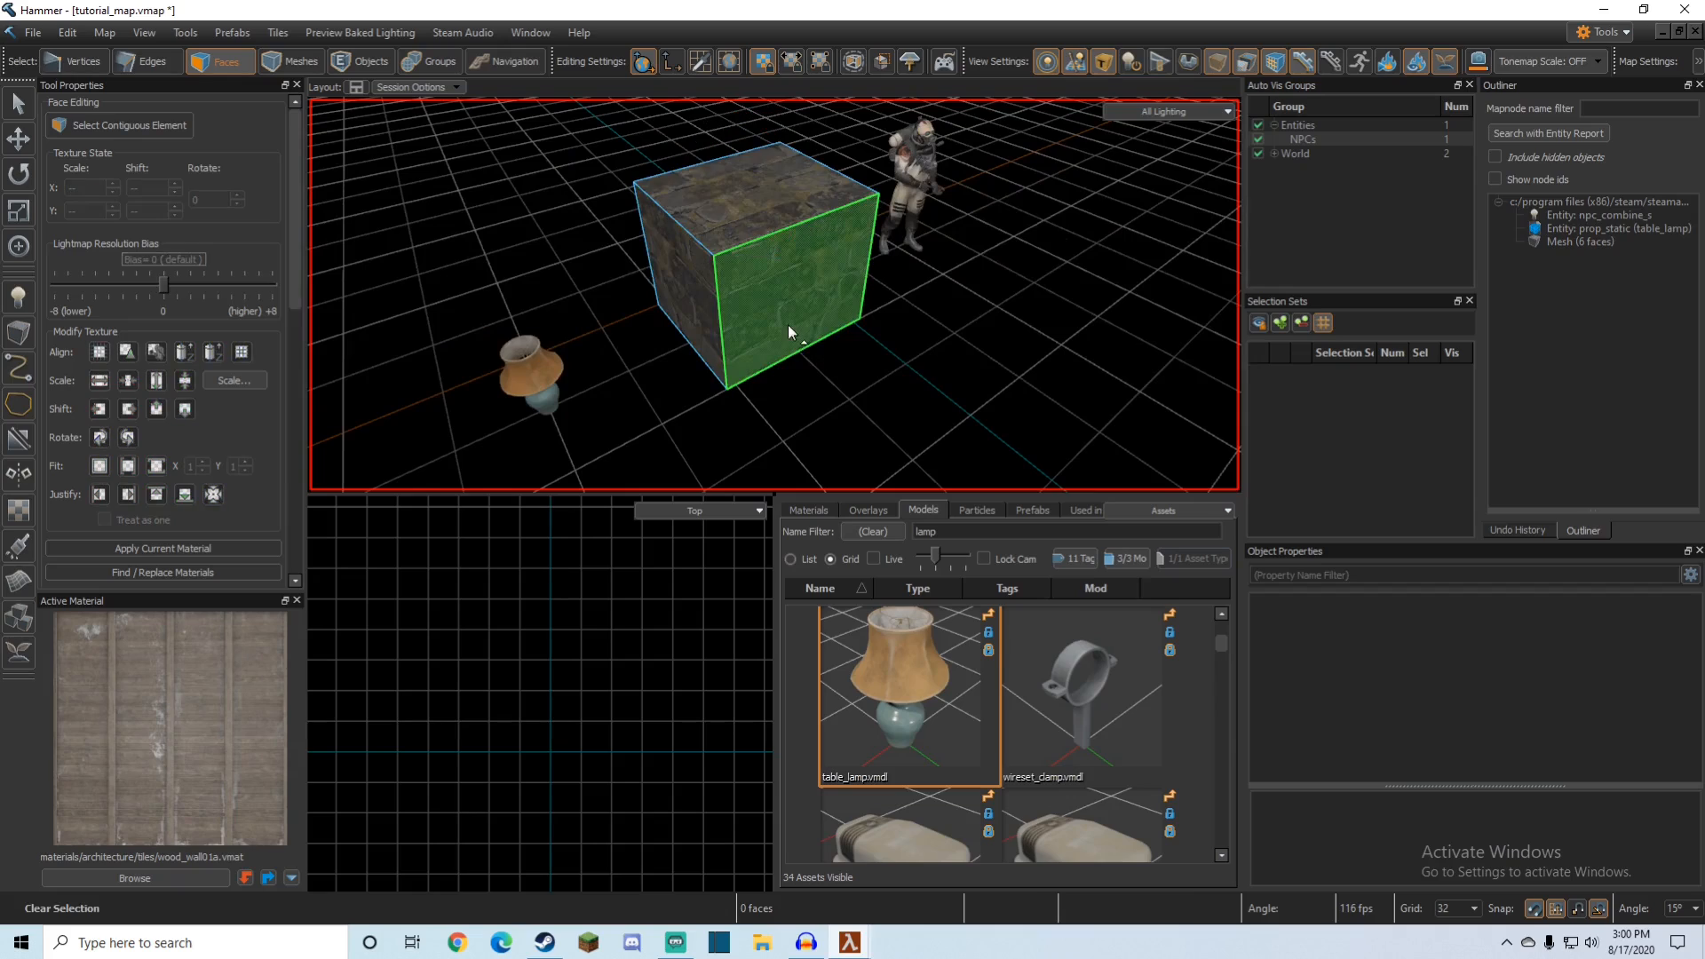
{"action": "left_click", "coordinate": [791, 293]}
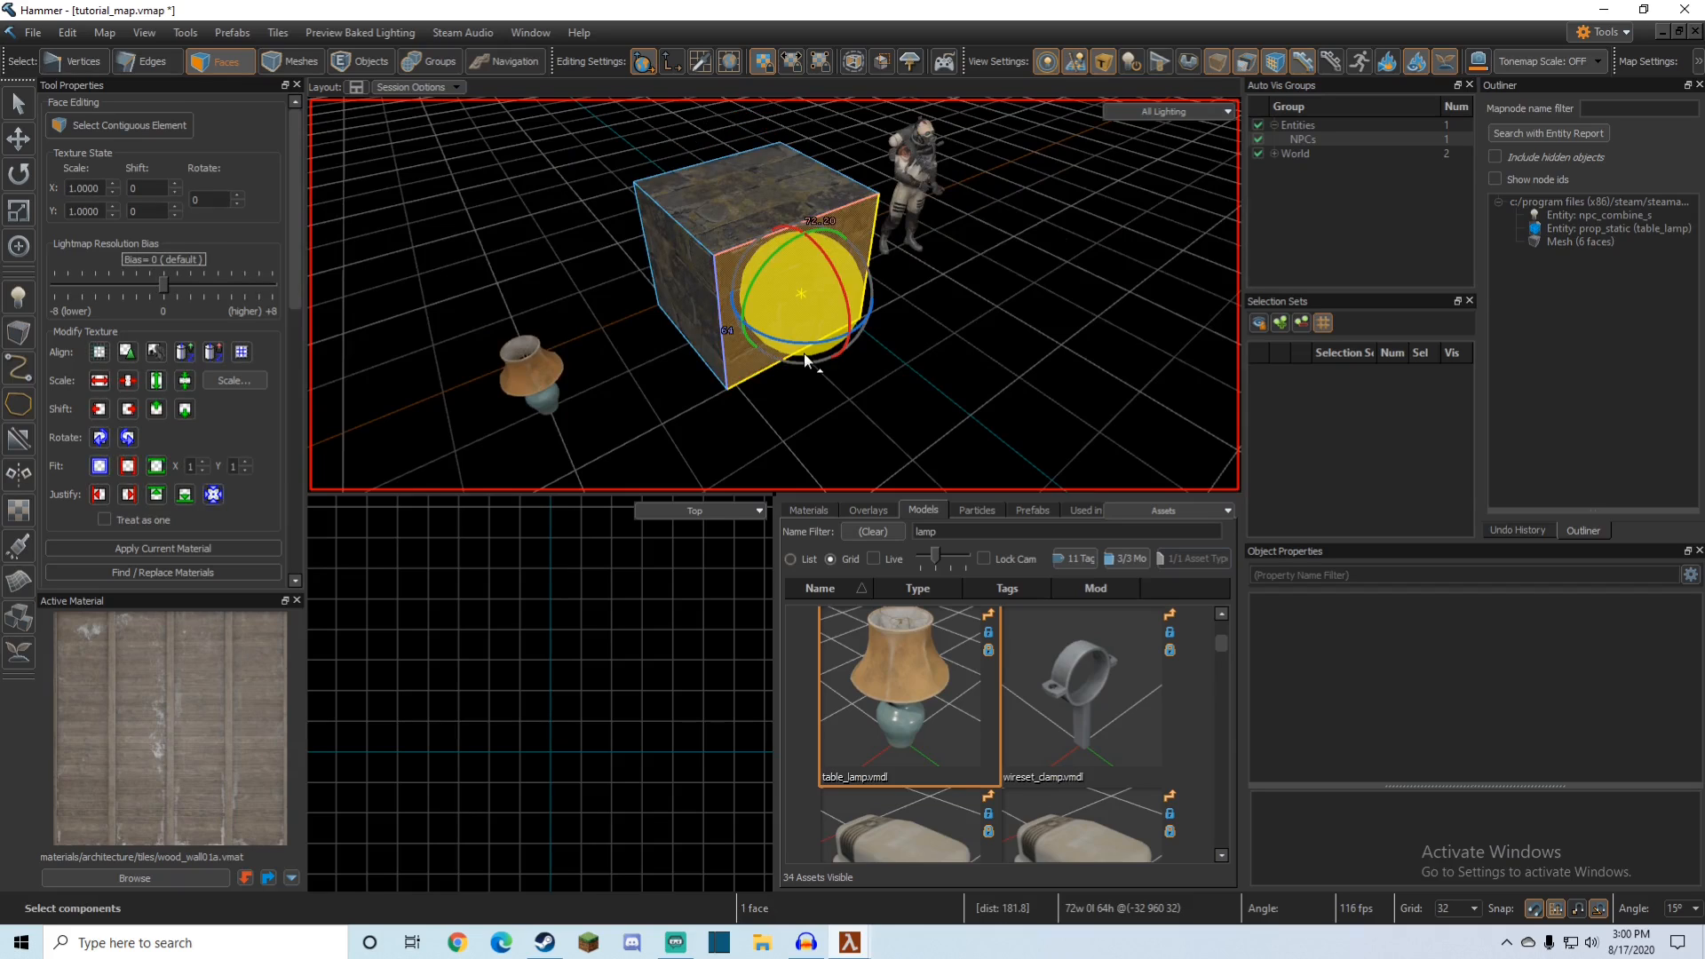
{"action": "double_click", "coordinate": [726, 285]}
{"action": "left_click", "coordinate": [100, 352]}
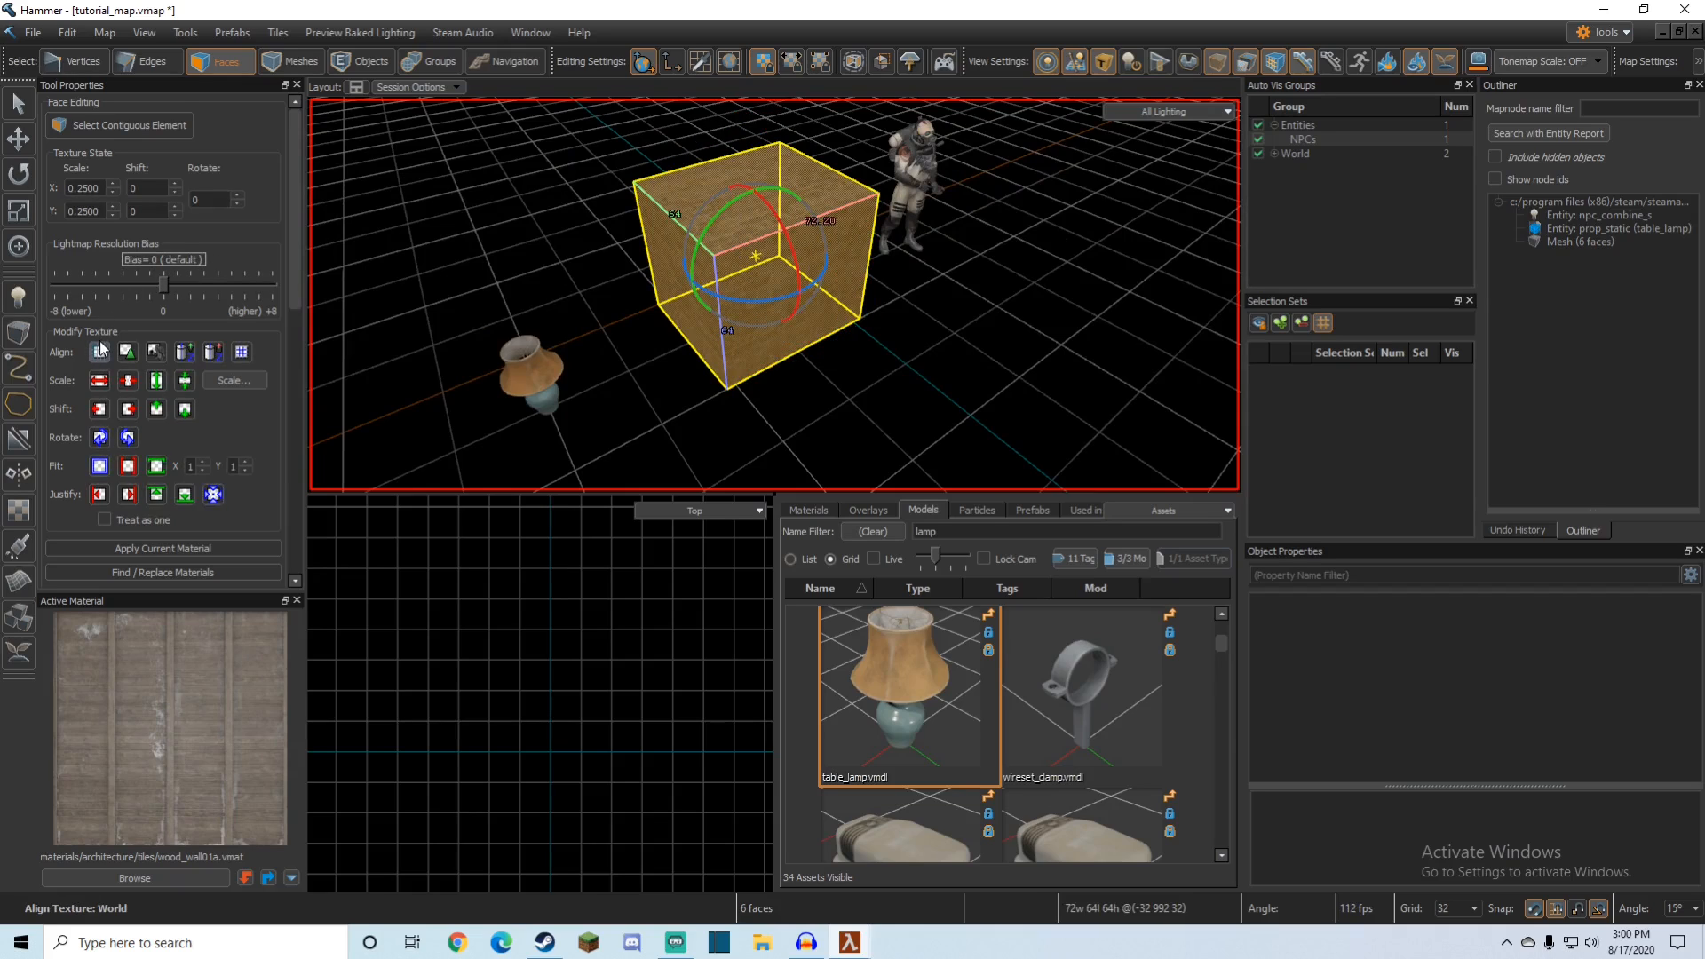
{"action": "key", "text": "Escape"}
{"action": "right_click_drag", "start_coordinate": [702, 311], "coordinate": [702, 308]}
{"action": "key", "text": "w"}
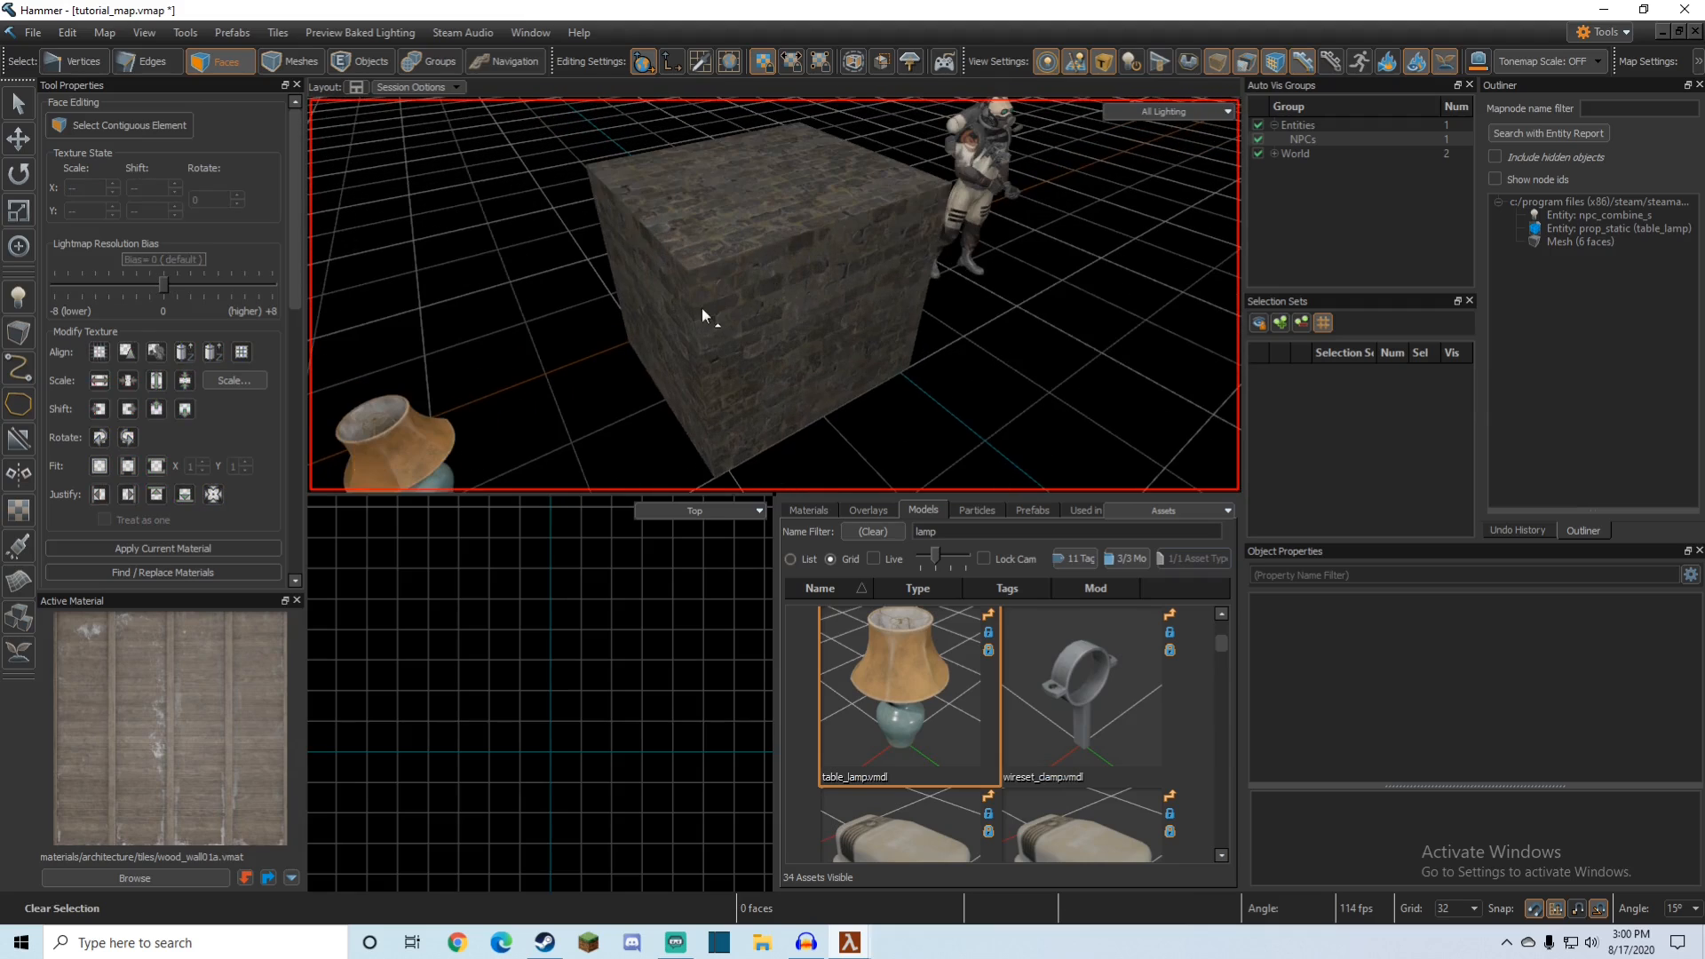
Step: Try rotating the block's front side face 15° about the blue axis, and set the gizmo to the selection's local space
{"action": "left_click", "coordinate": [823, 310]}
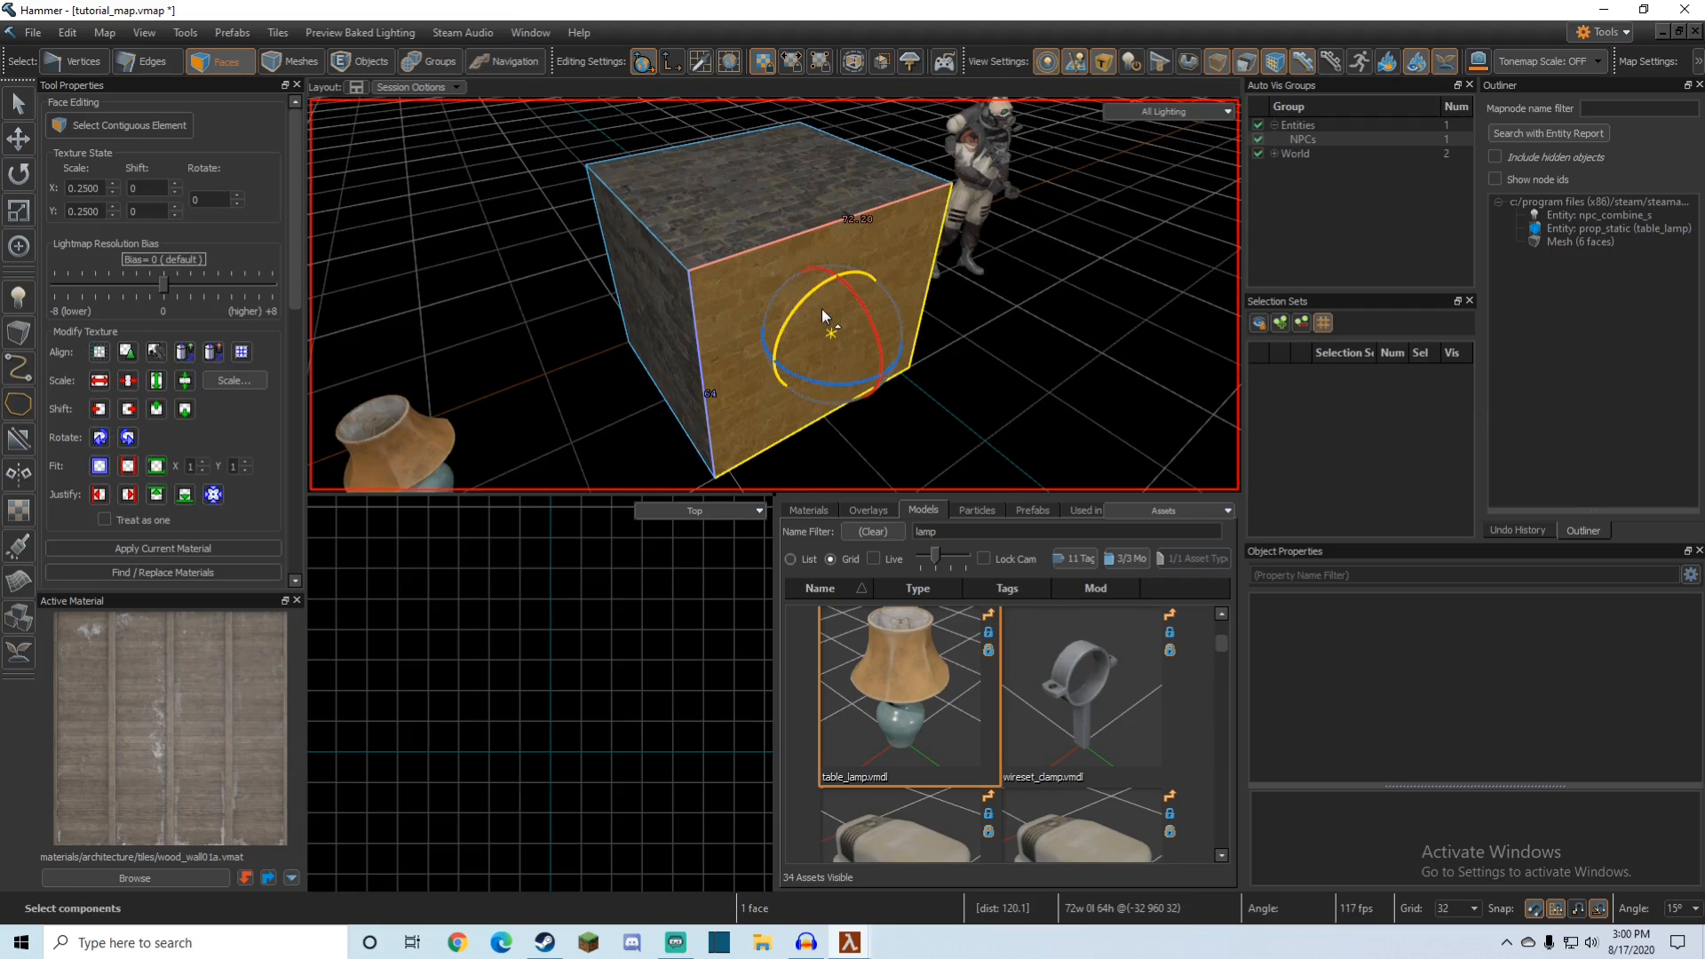
{"action": "right_click_drag", "start_coordinate": [877, 291], "coordinate": [873, 310]}
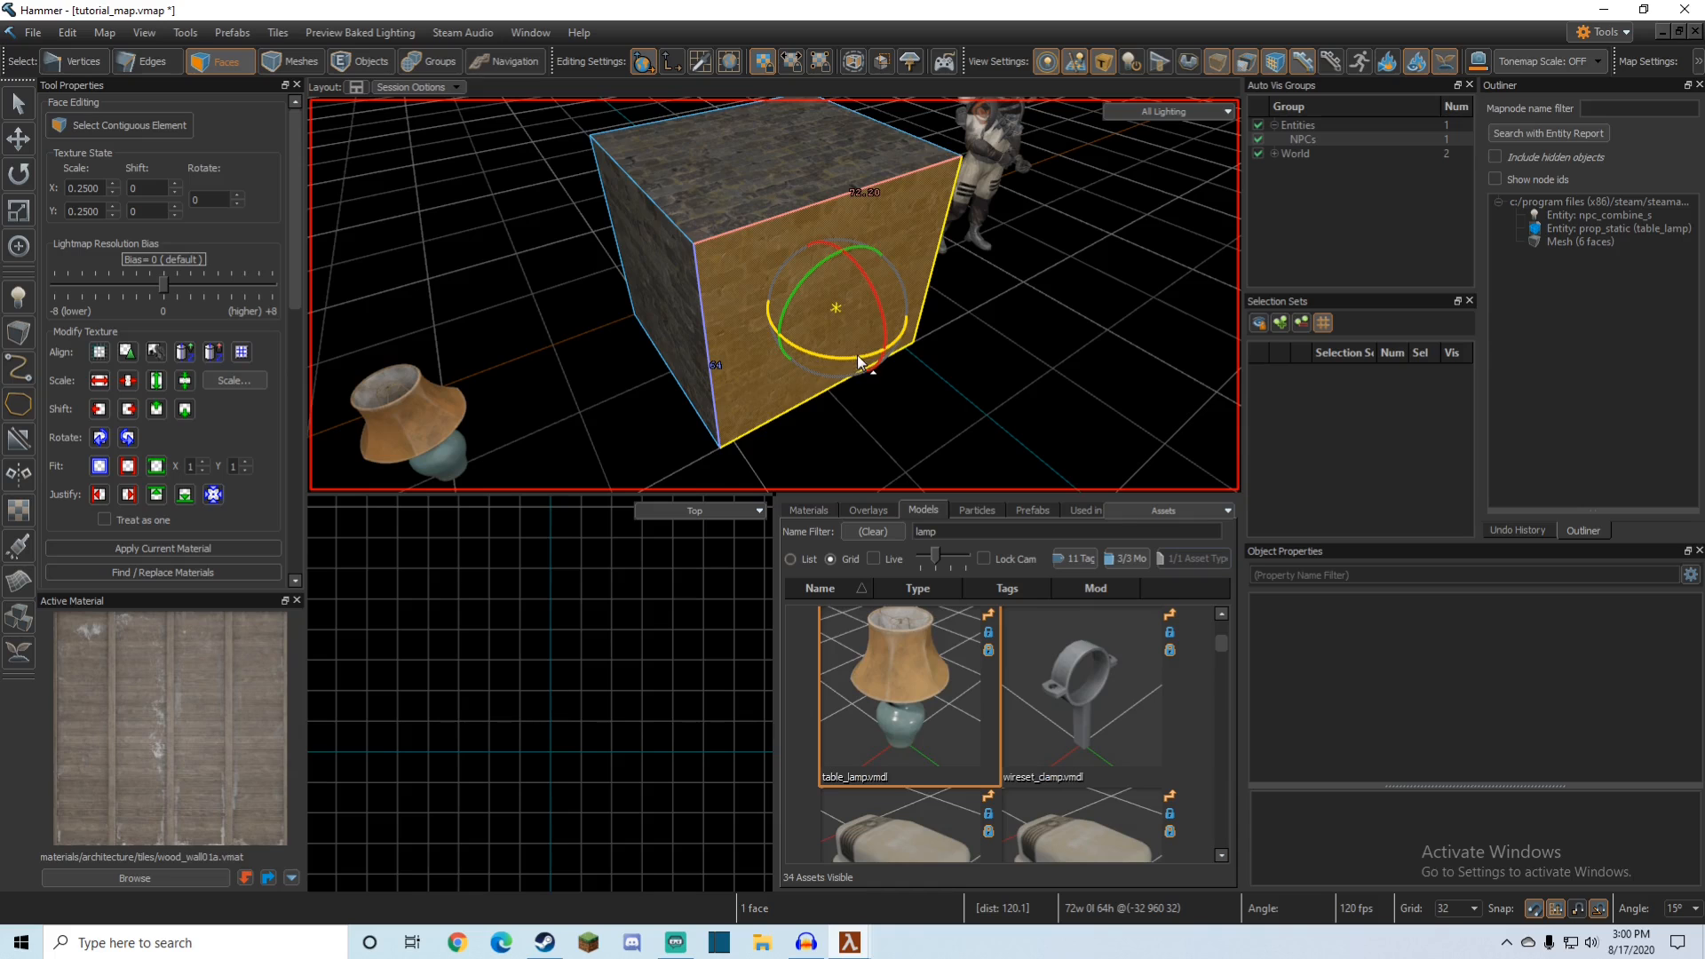
{"action": "left_click_drag", "start_coordinate": [859, 360], "coordinate": [895, 359]}
{"action": "key", "text": "z"}
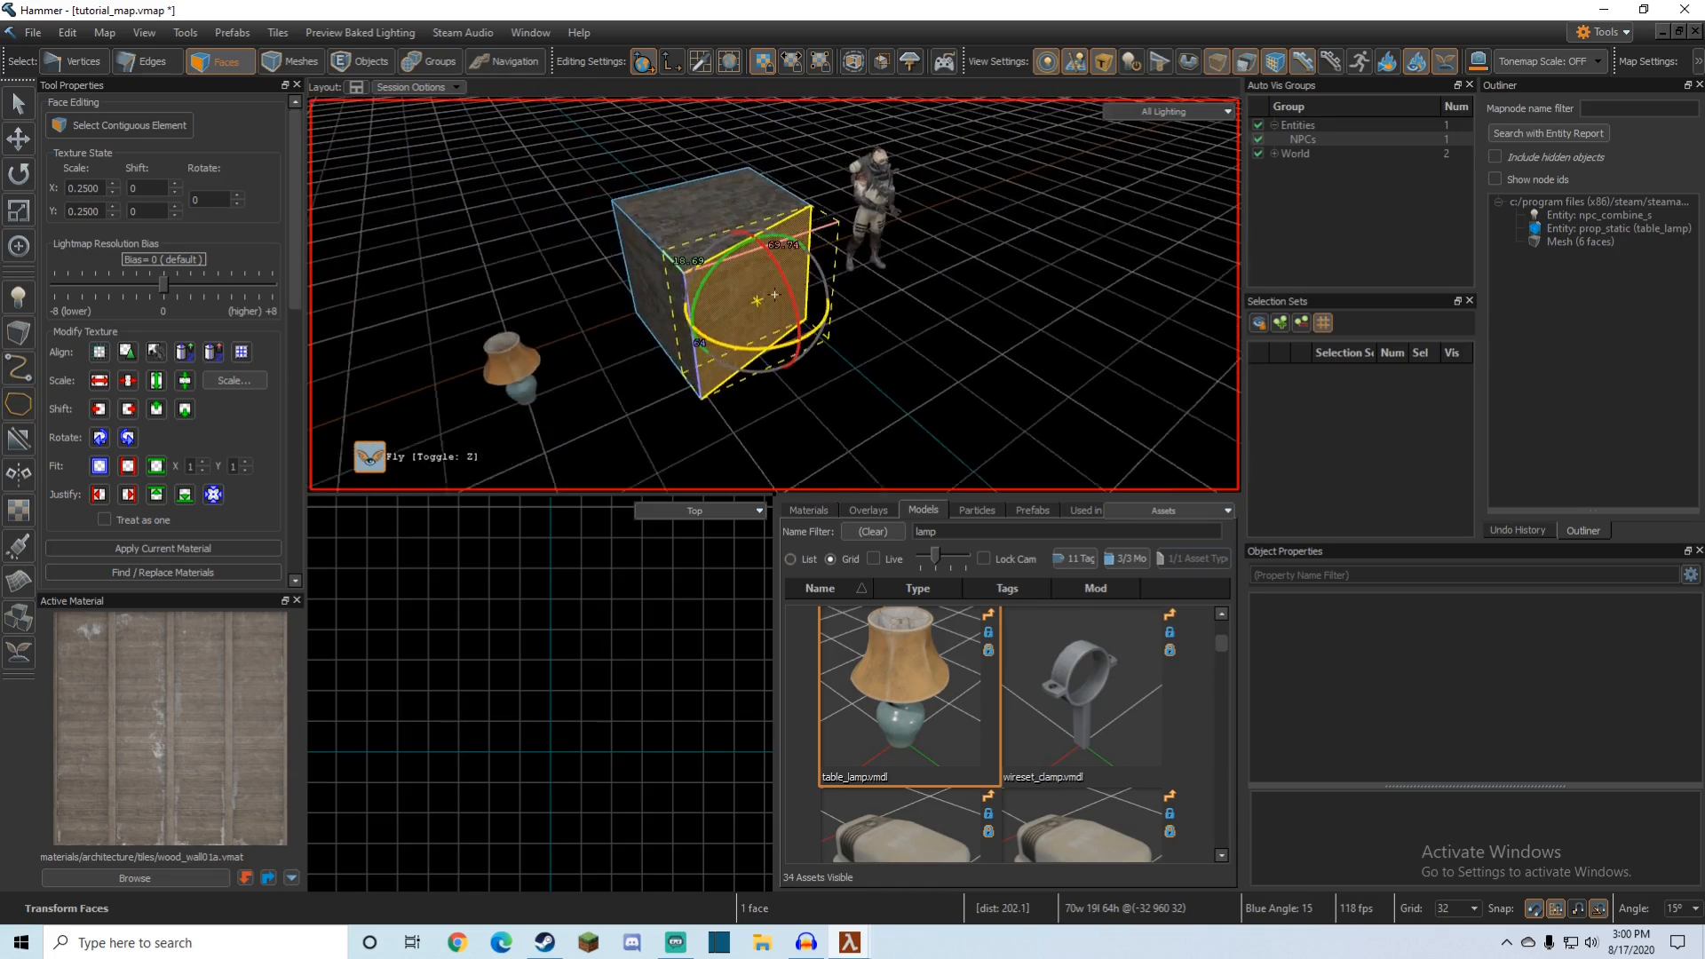
{"action": "key", "text": "w"}
{"action": "key", "text": "z"}
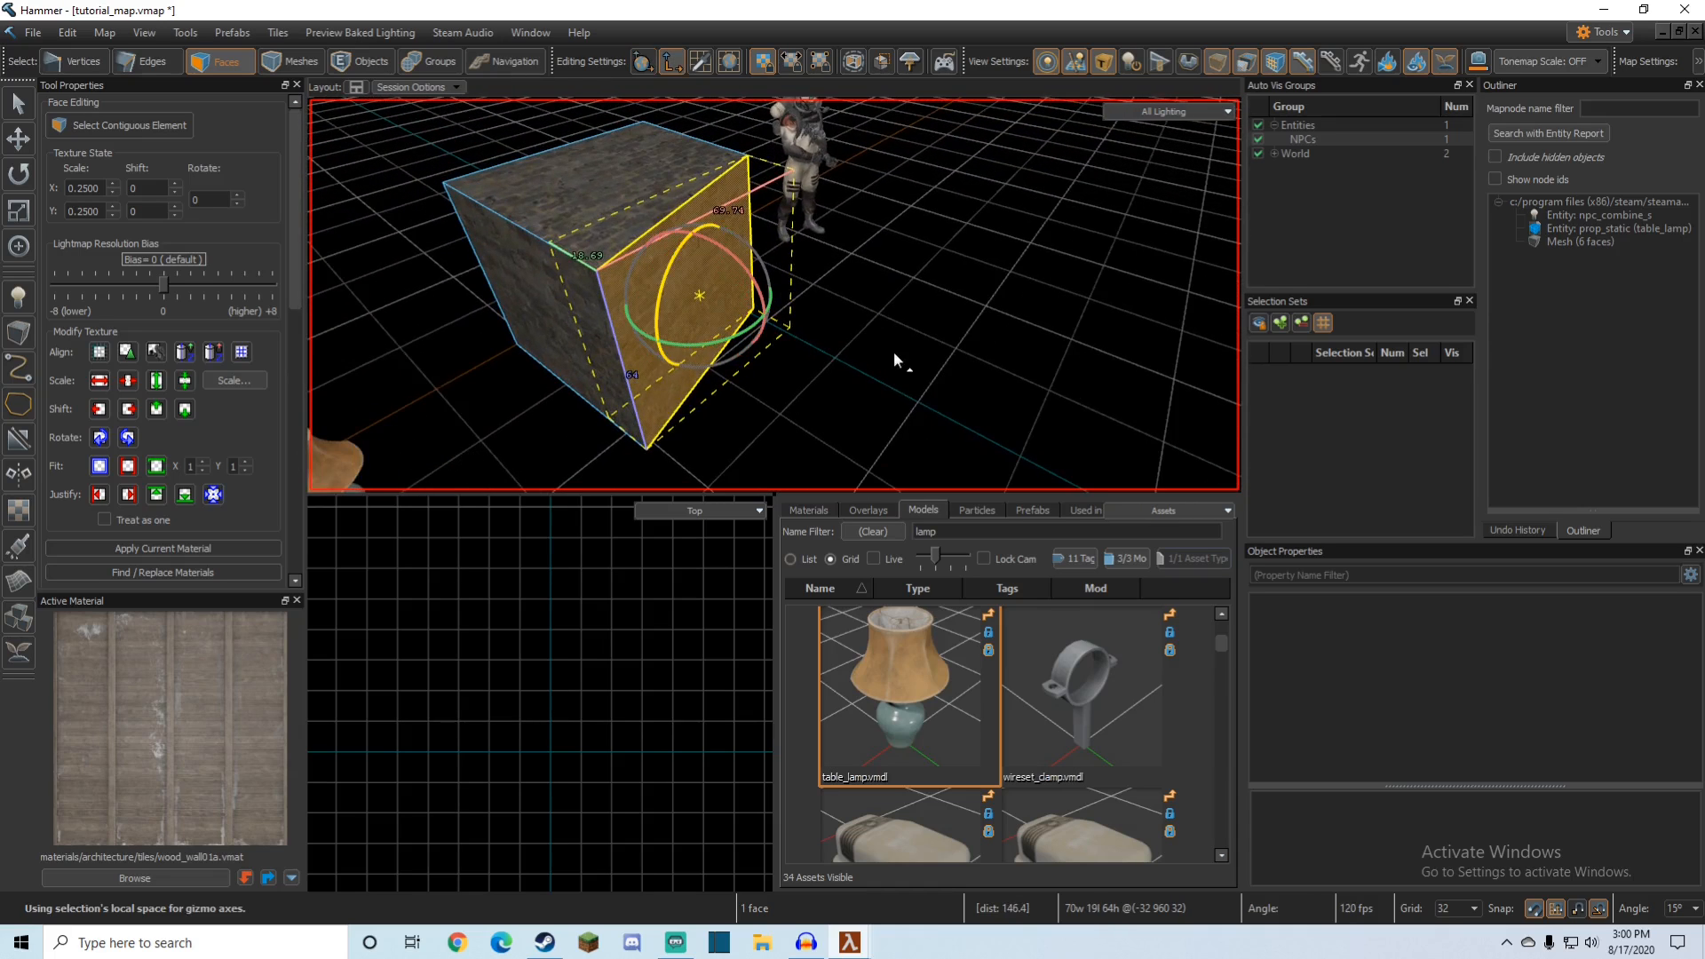
Step: Try extruding the rotated side face 64 units outward along its local blue axis
{"action": "key", "text": "w"}
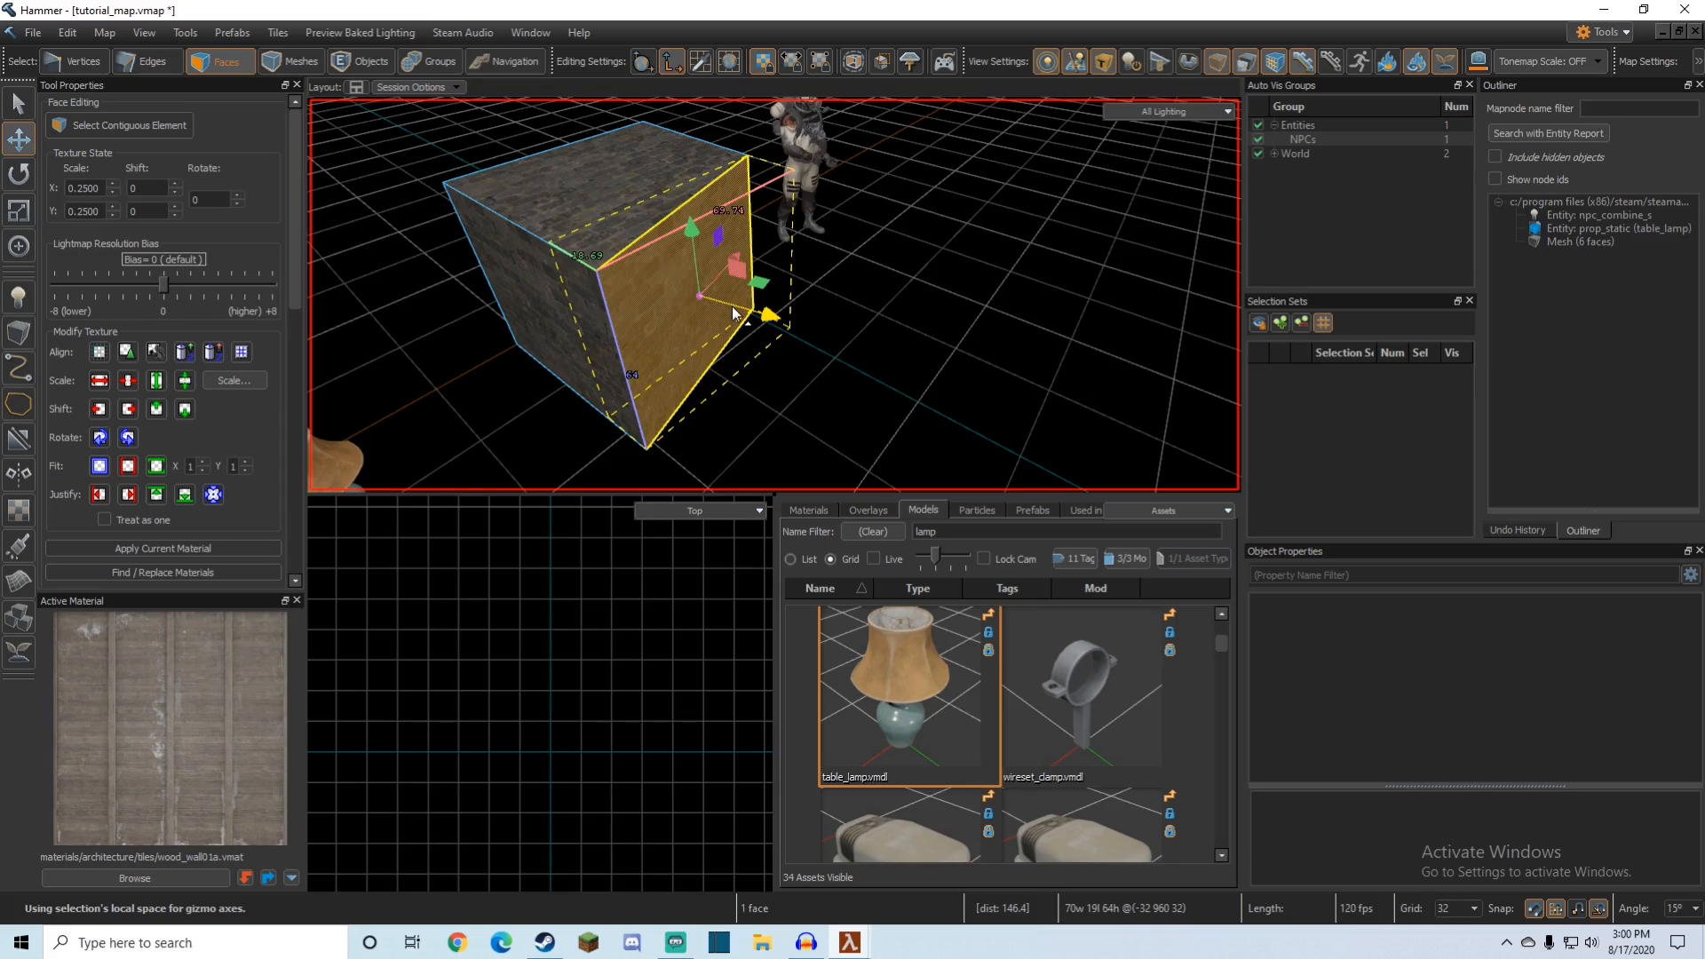
{"action": "left_click_drag", "start_coordinate": [728, 300], "coordinate": [935, 331], "text": "shift"}
{"action": "key", "text": "z"}
{"action": "key", "text": "s"}
{"action": "key", "text": "d"}
{"action": "key", "text": "z"}
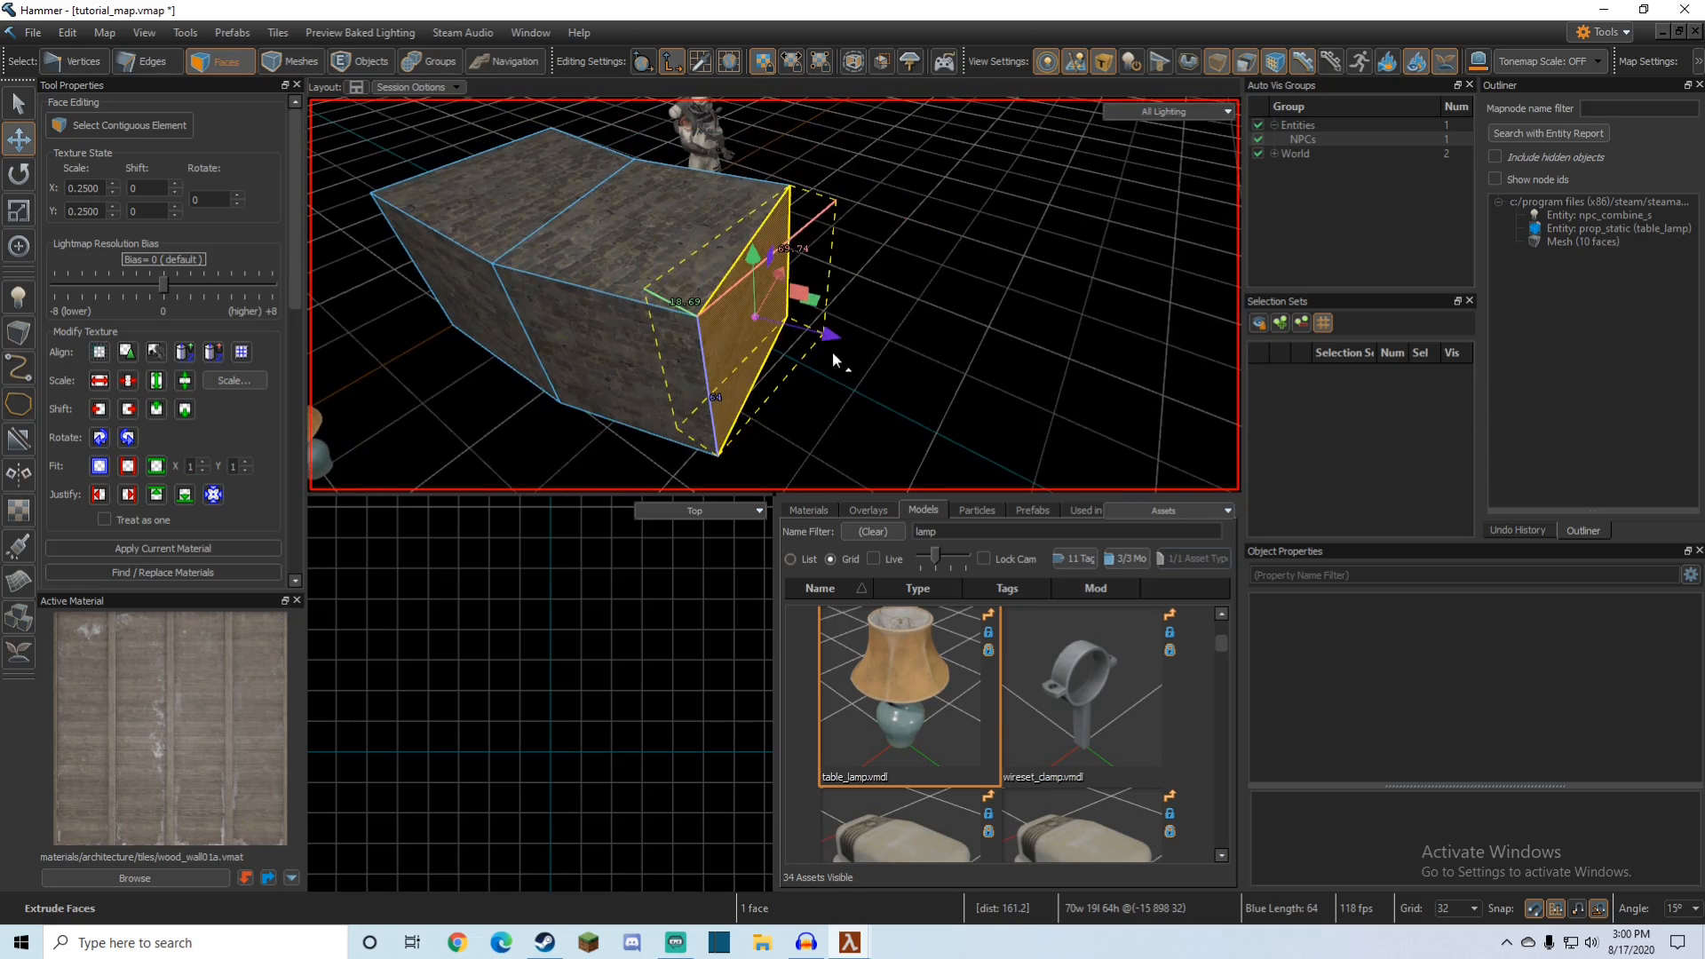
Step: Try moving the extruded end face another 64 units outward along its local blue axis
{"action": "left_click_drag", "start_coordinate": [756, 318], "coordinate": [952, 341]}
{"action": "key", "text": "z"}
{"action": "key", "text": "d"}
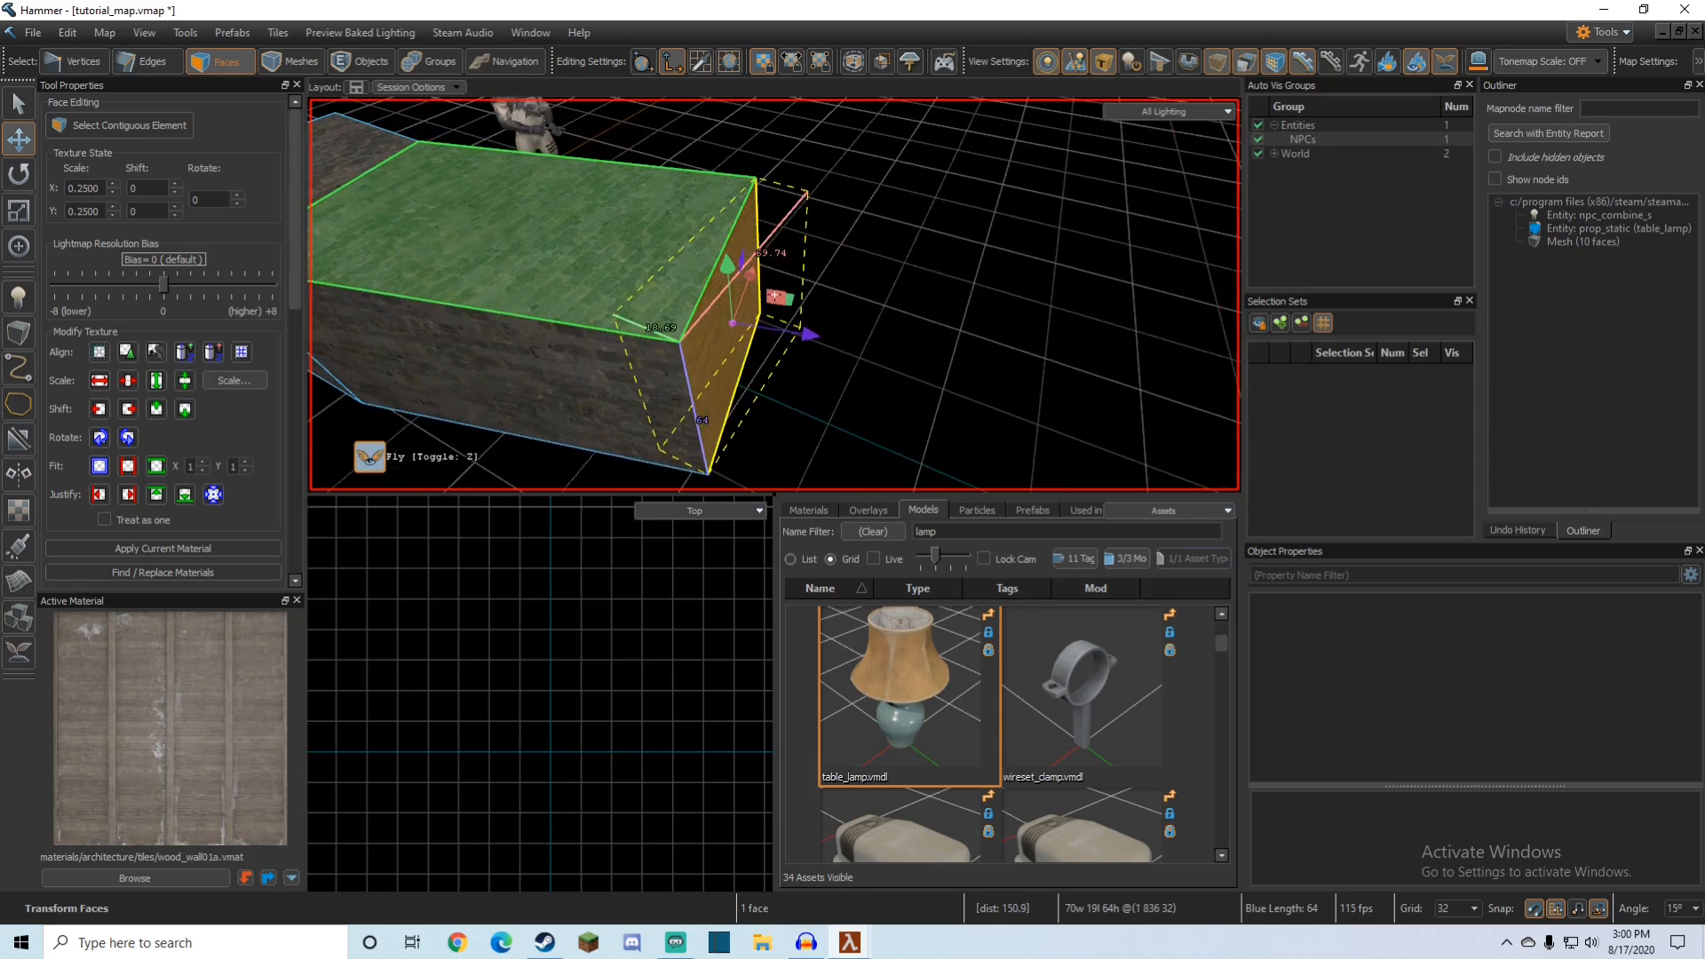
Step: Switch the gizmo to world space and try extruding the end face 128 units along the green axis
{"action": "key", "text": "x"}
{"action": "key", "text": "z"}
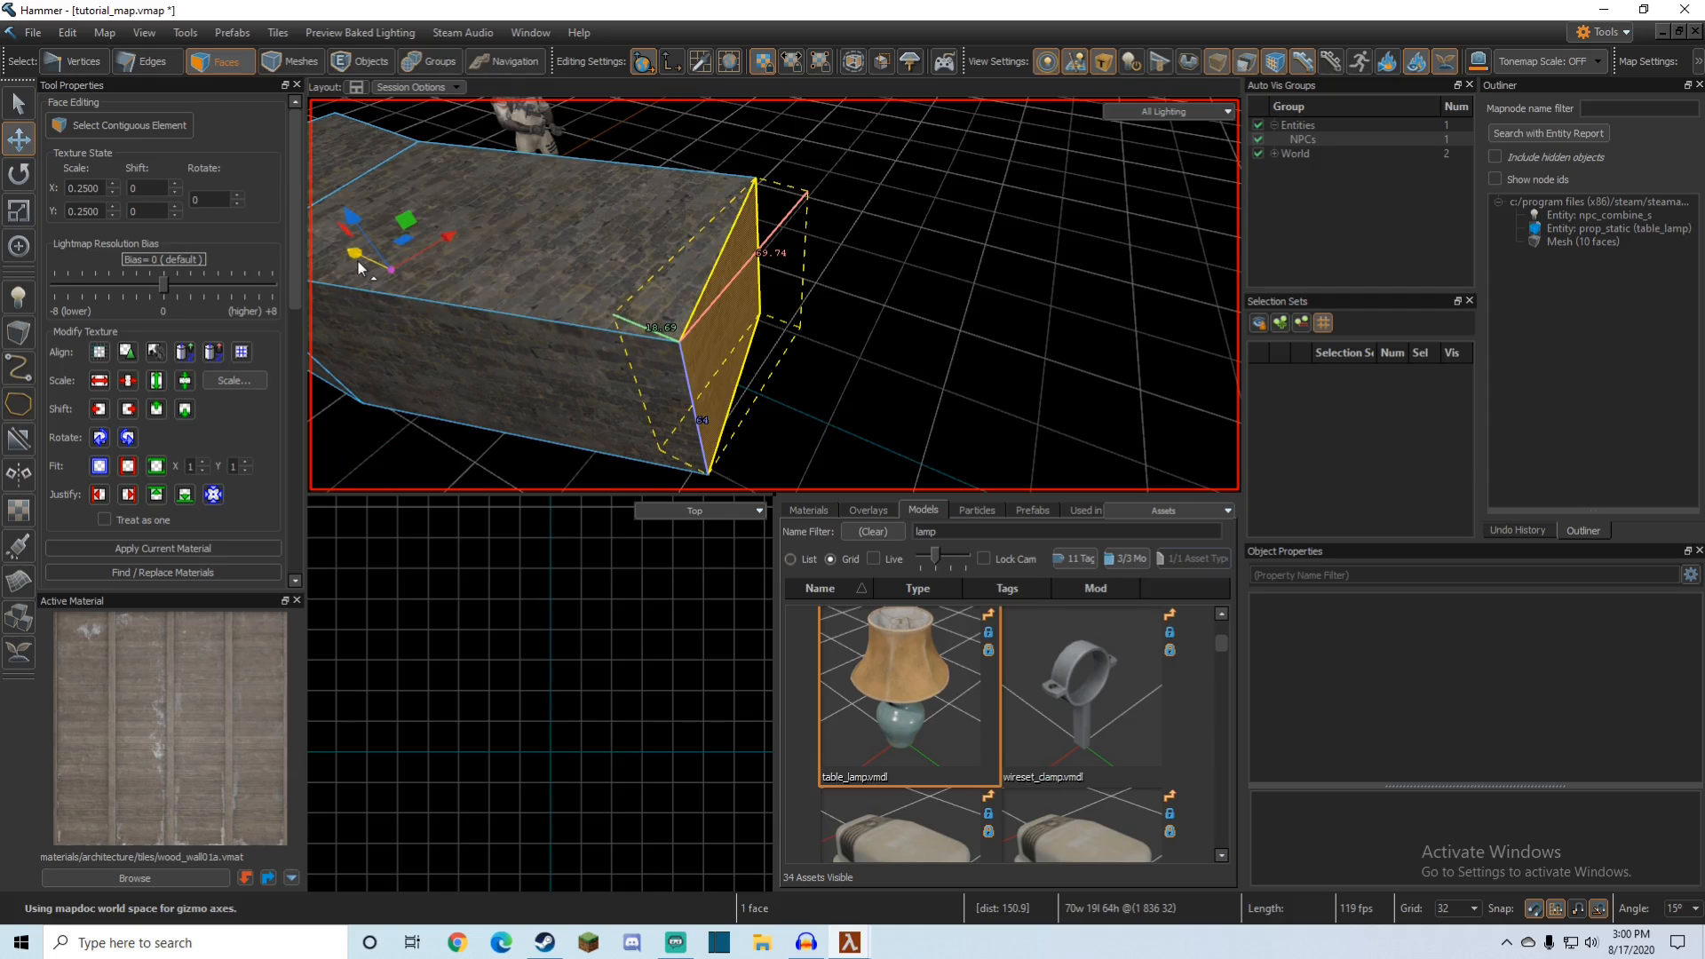
{"action": "left_click_drag", "start_coordinate": [358, 266], "coordinate": [653, 386], "text": "shift"}
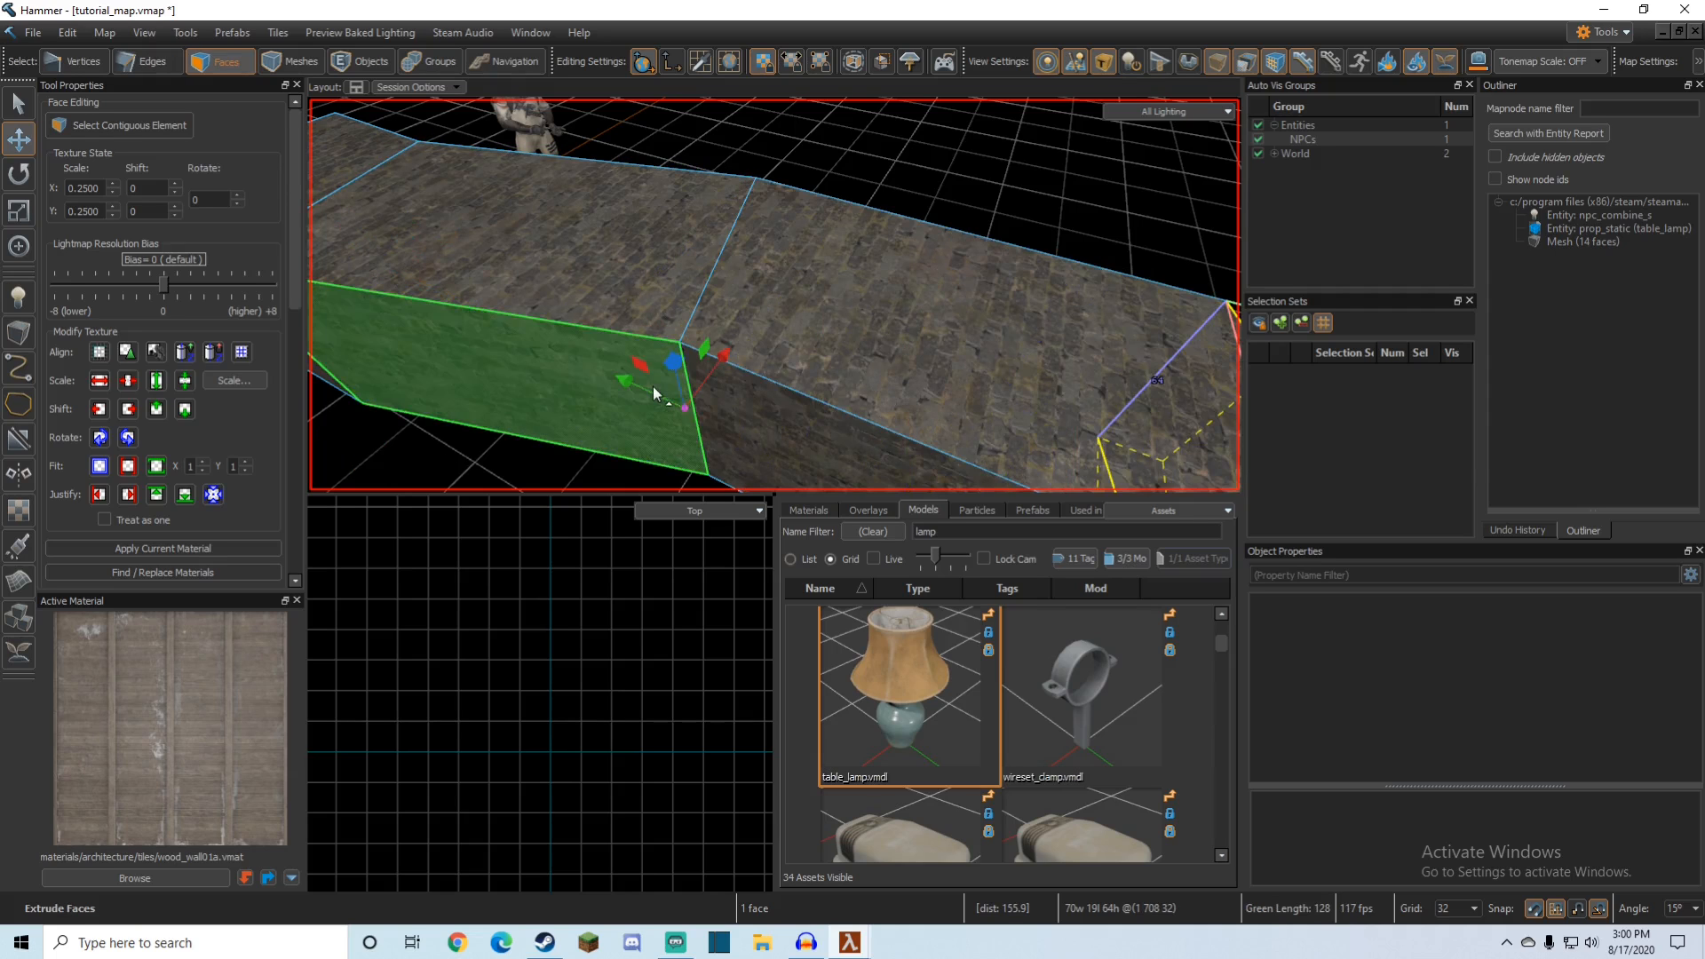
Step: Undo the extrusions, the move and the rotation of the block's side face
{"action": "key", "text": "z"}
{"action": "key", "text": "d"}
{"action": "key", "text": "s"}
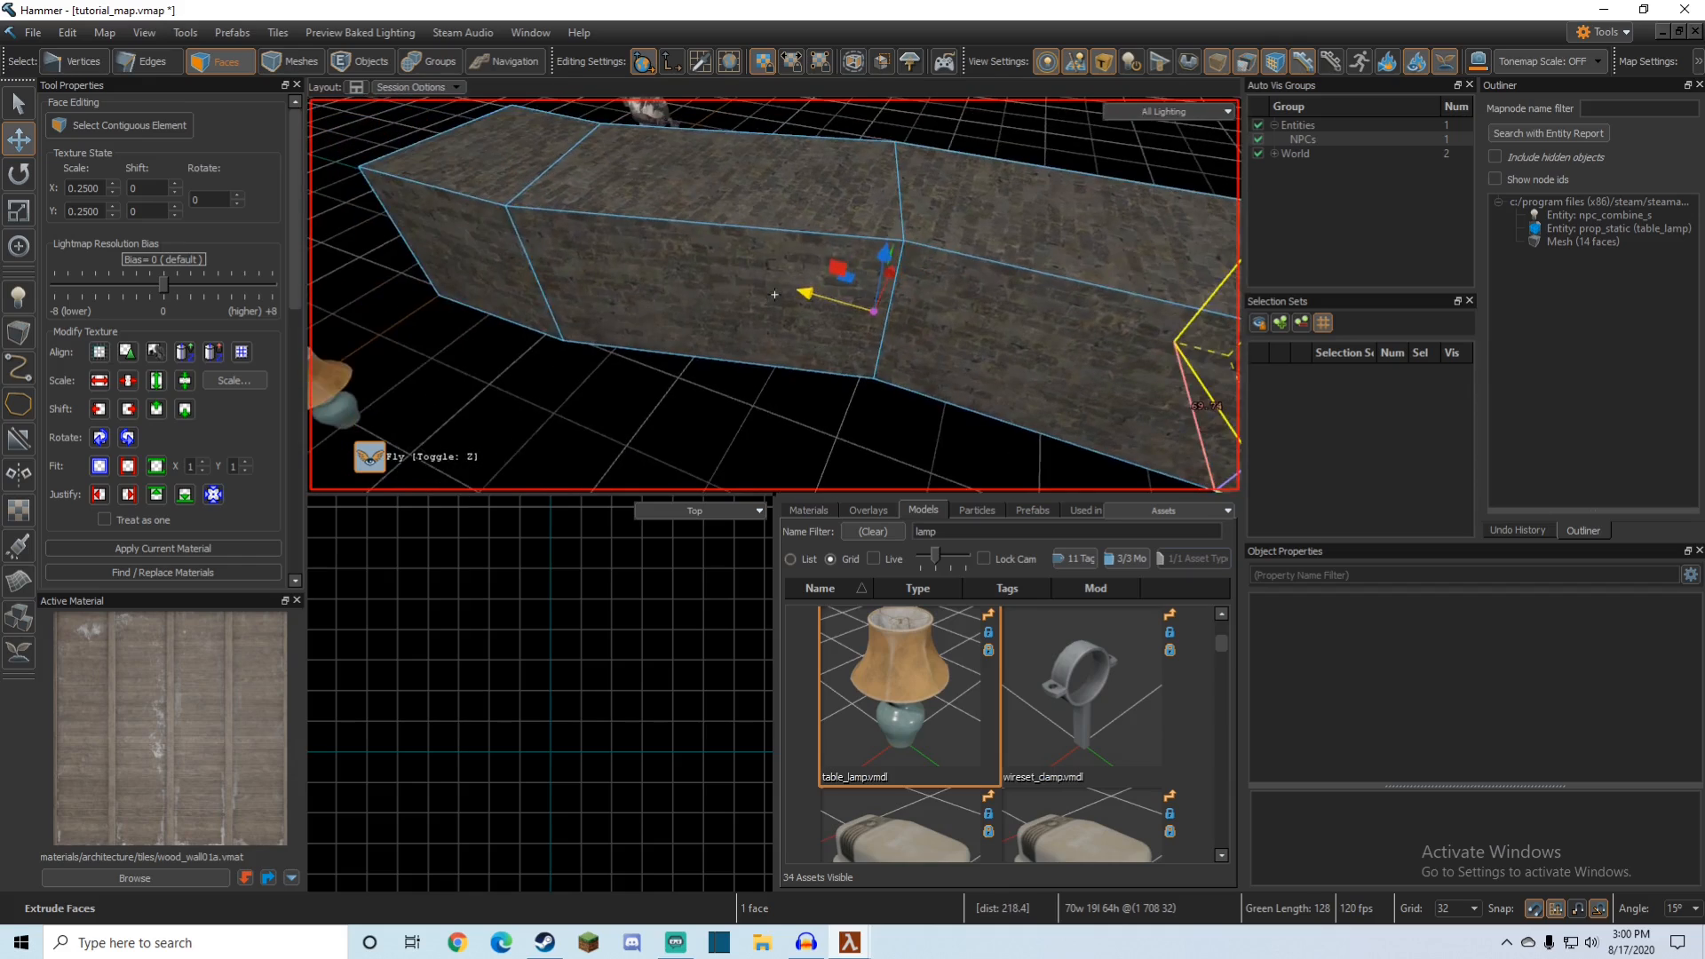
{"action": "key", "text": "ctrl+z"}
{"action": "key", "text": "ctrl+z"}
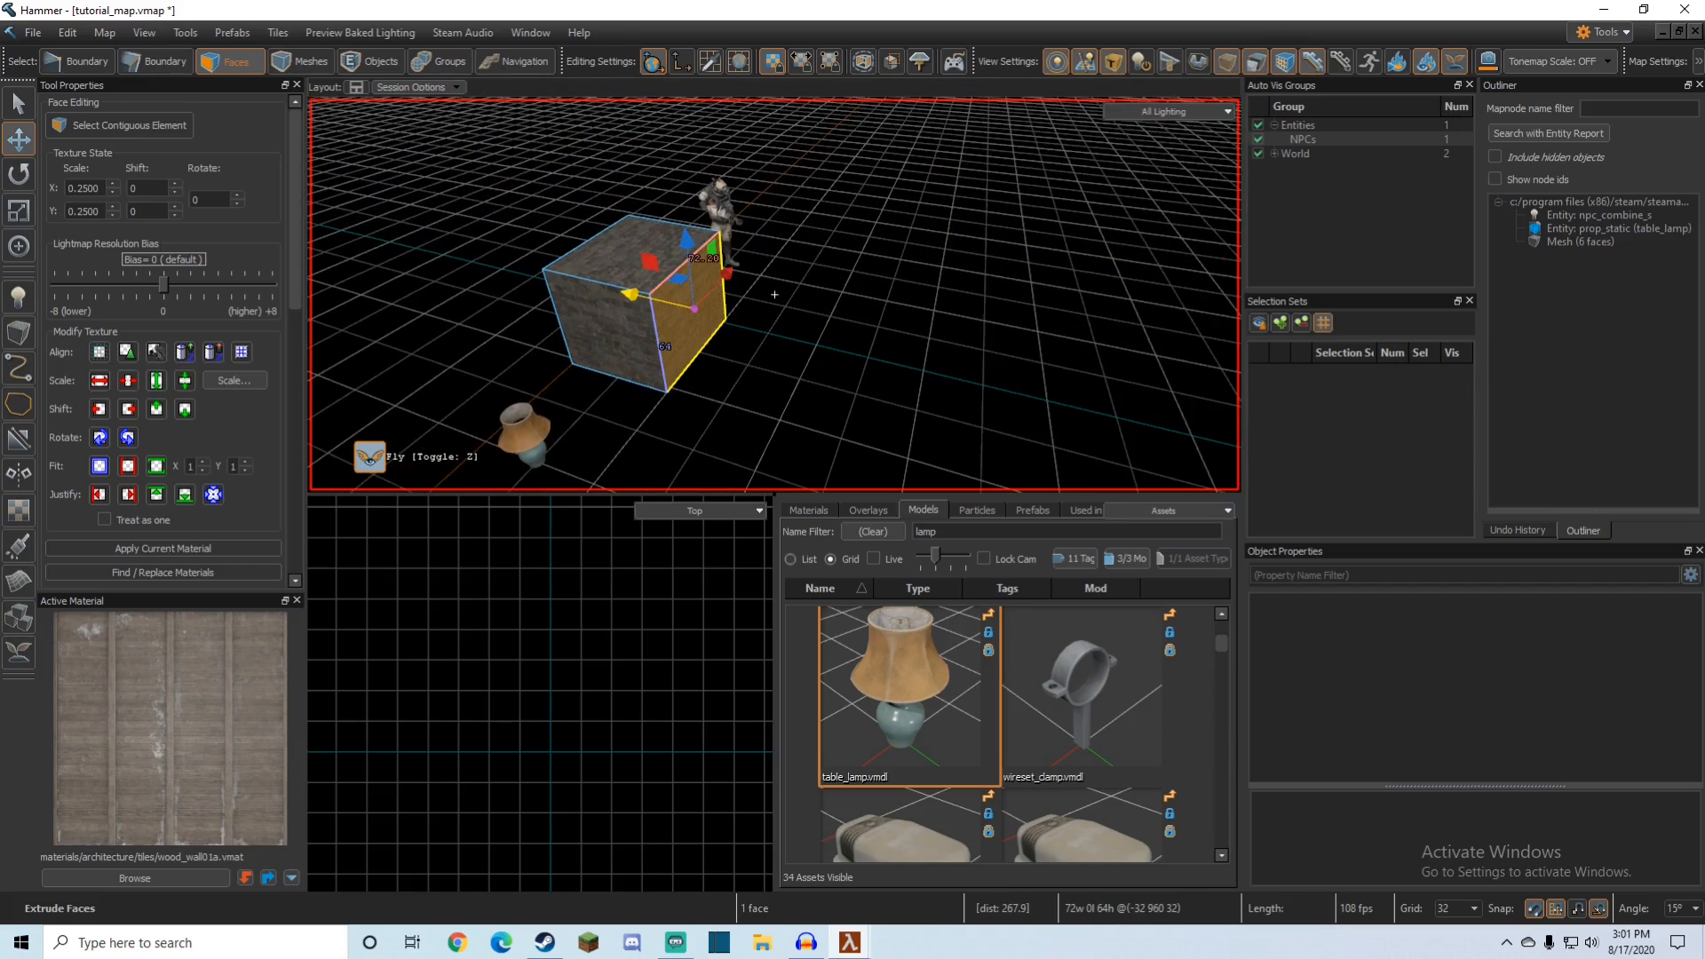
Step: Enable backface selection and select the block's top face from inside the block
{"action": "key", "text": "w"}
{"action": "key", "text": "z"}
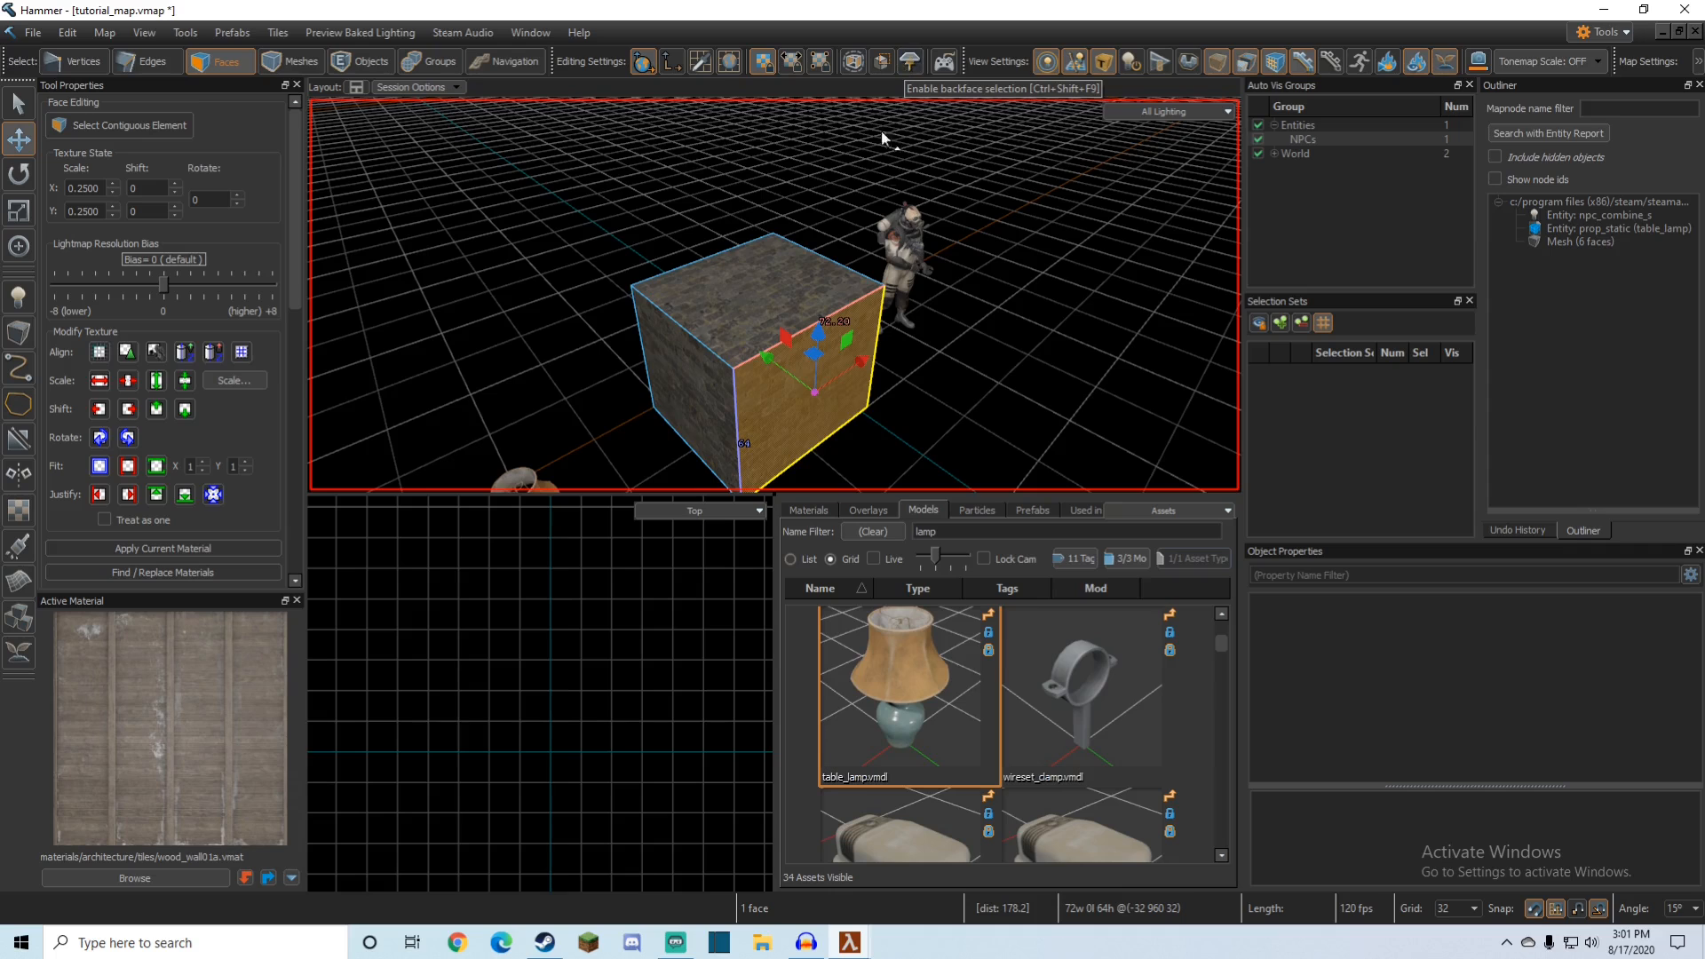
{"action": "key", "text": "z"}
{"action": "key", "text": "w"}
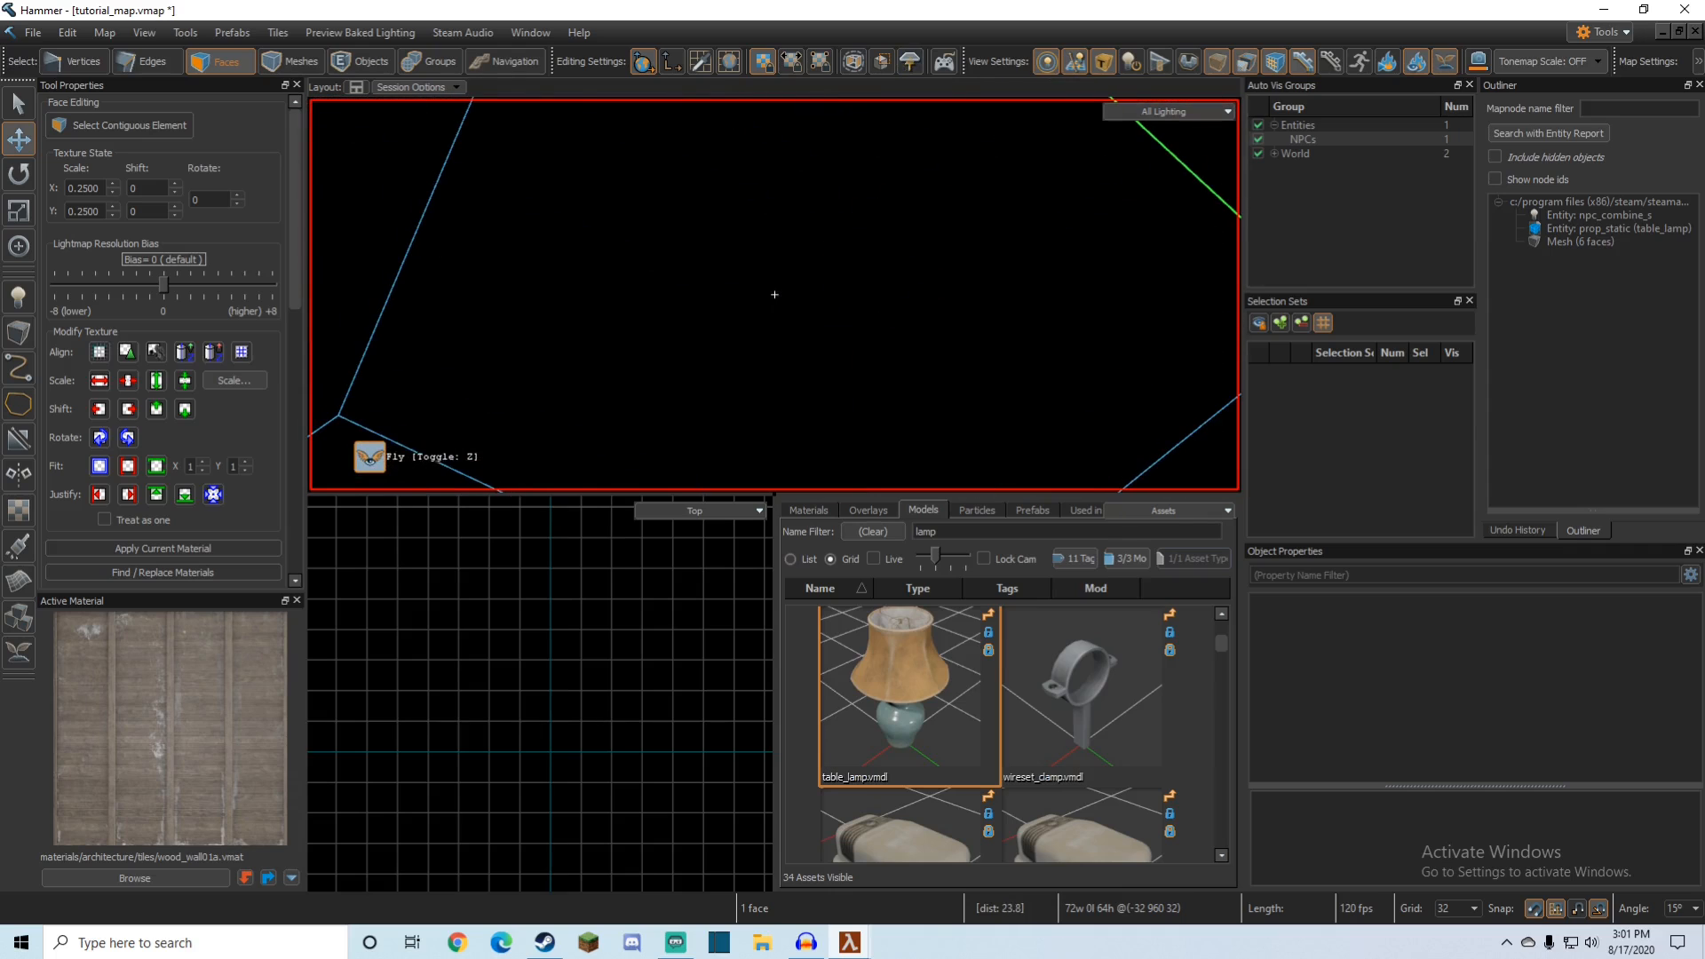
{"action": "key", "text": "z"}
{"action": "left_click", "coordinate": [905, 69]}
{"action": "left_click", "coordinate": [790, 300]}
{"action": "left_click", "coordinate": [788, 297]}
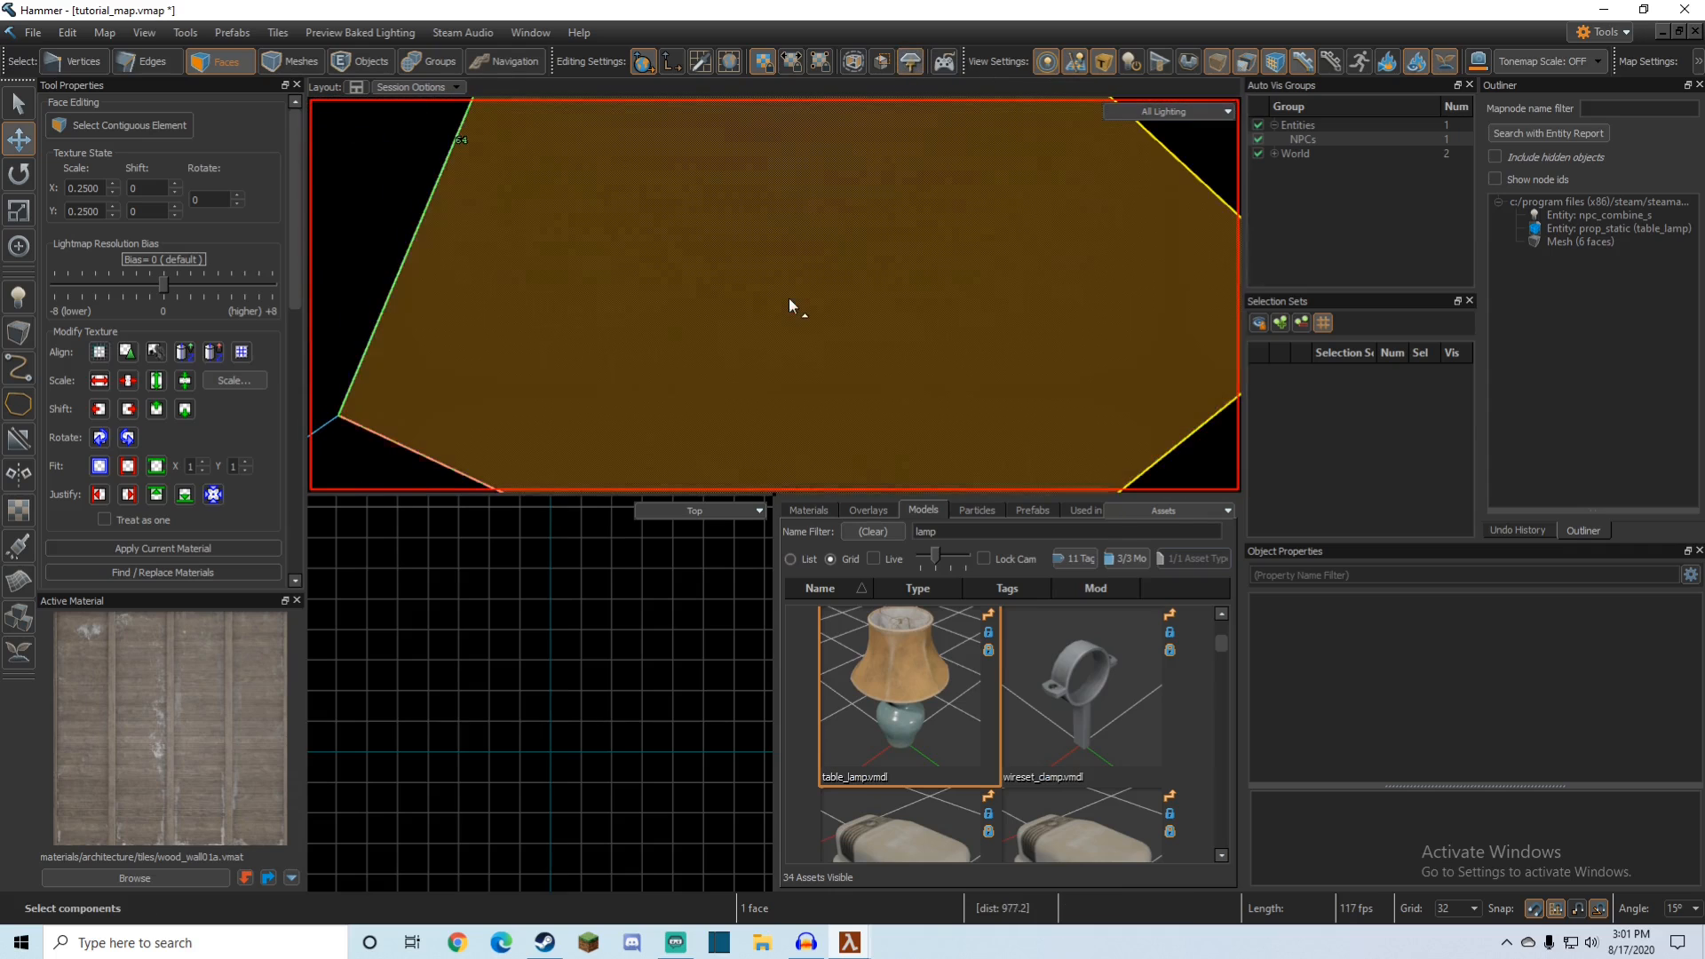
Step: Disable backface selection from a viewpoint outside the block
{"action": "key", "text": "z"}
{"action": "key", "text": "s"}
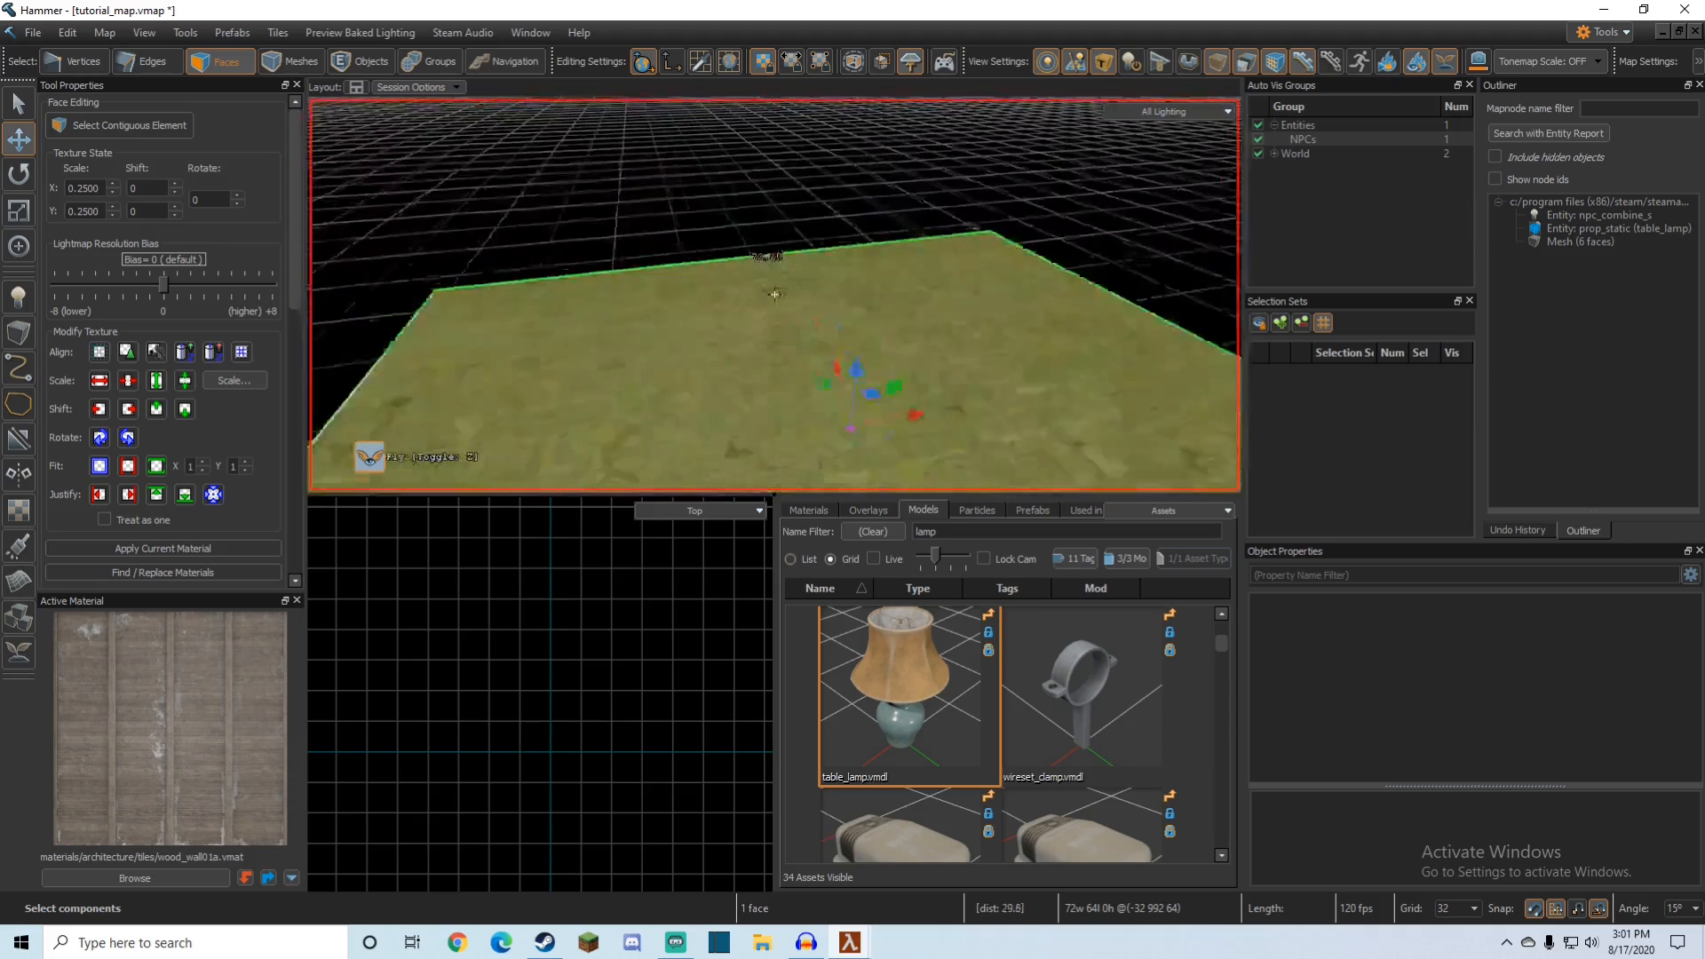
{"action": "key", "text": "z"}
{"action": "left_click", "coordinate": [907, 69]}
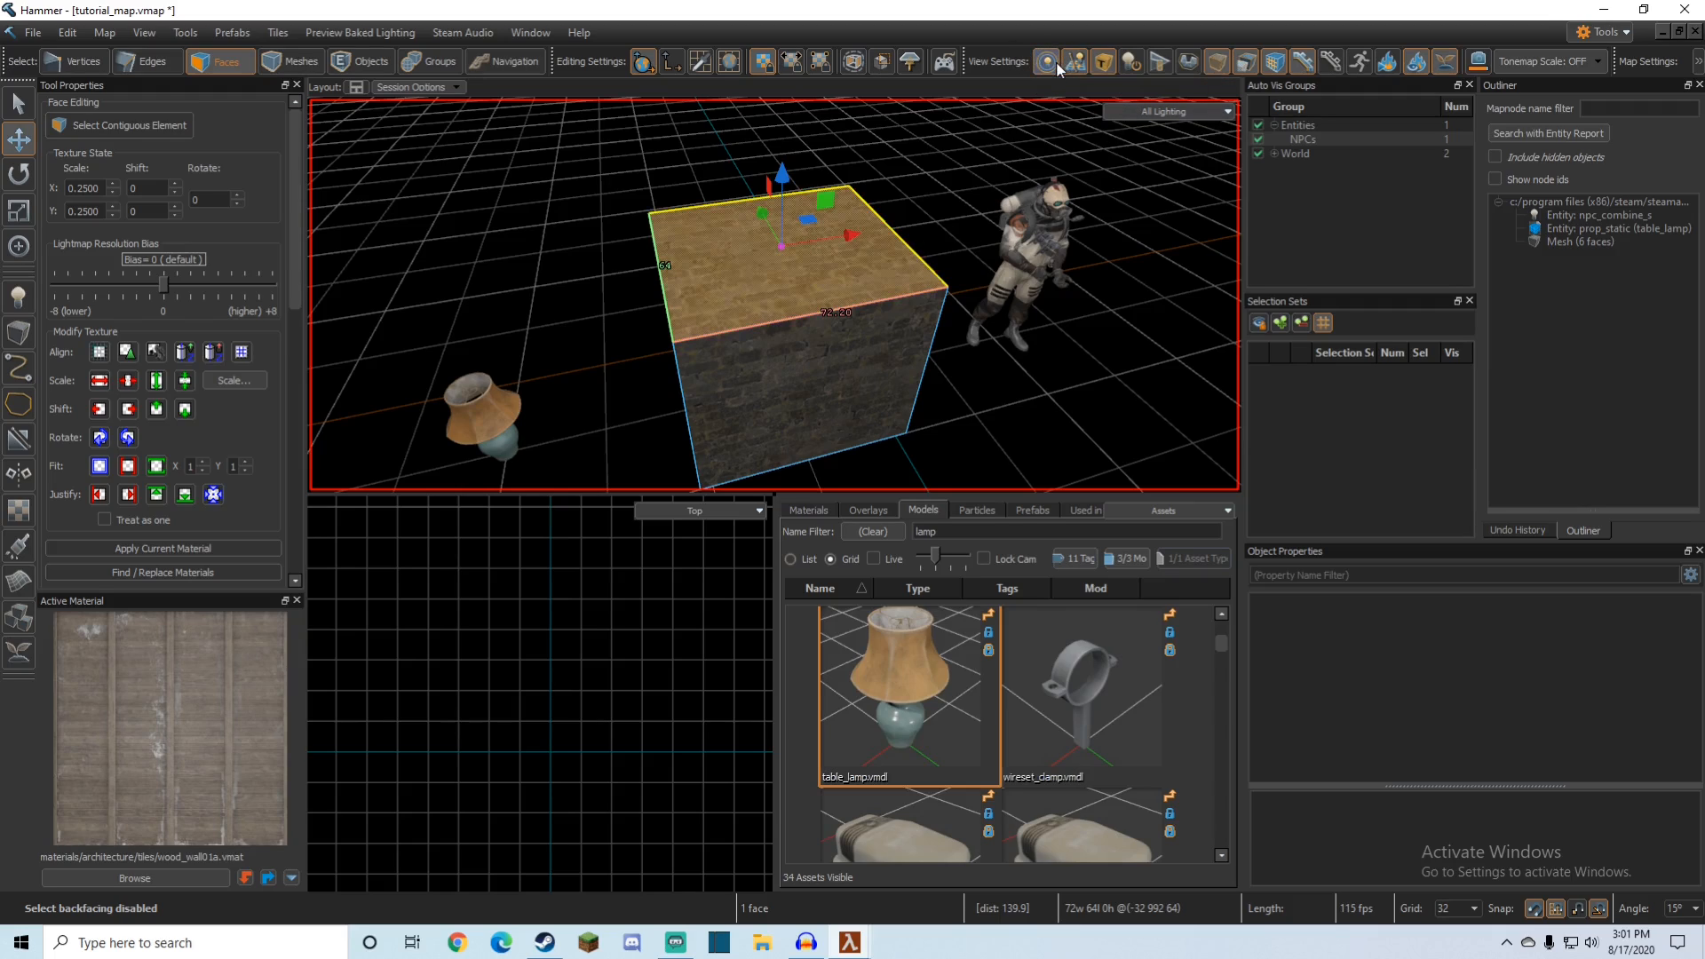
Step: Hide the grid in the 3D view and show it again
{"action": "left_click", "coordinate": [1083, 60]}
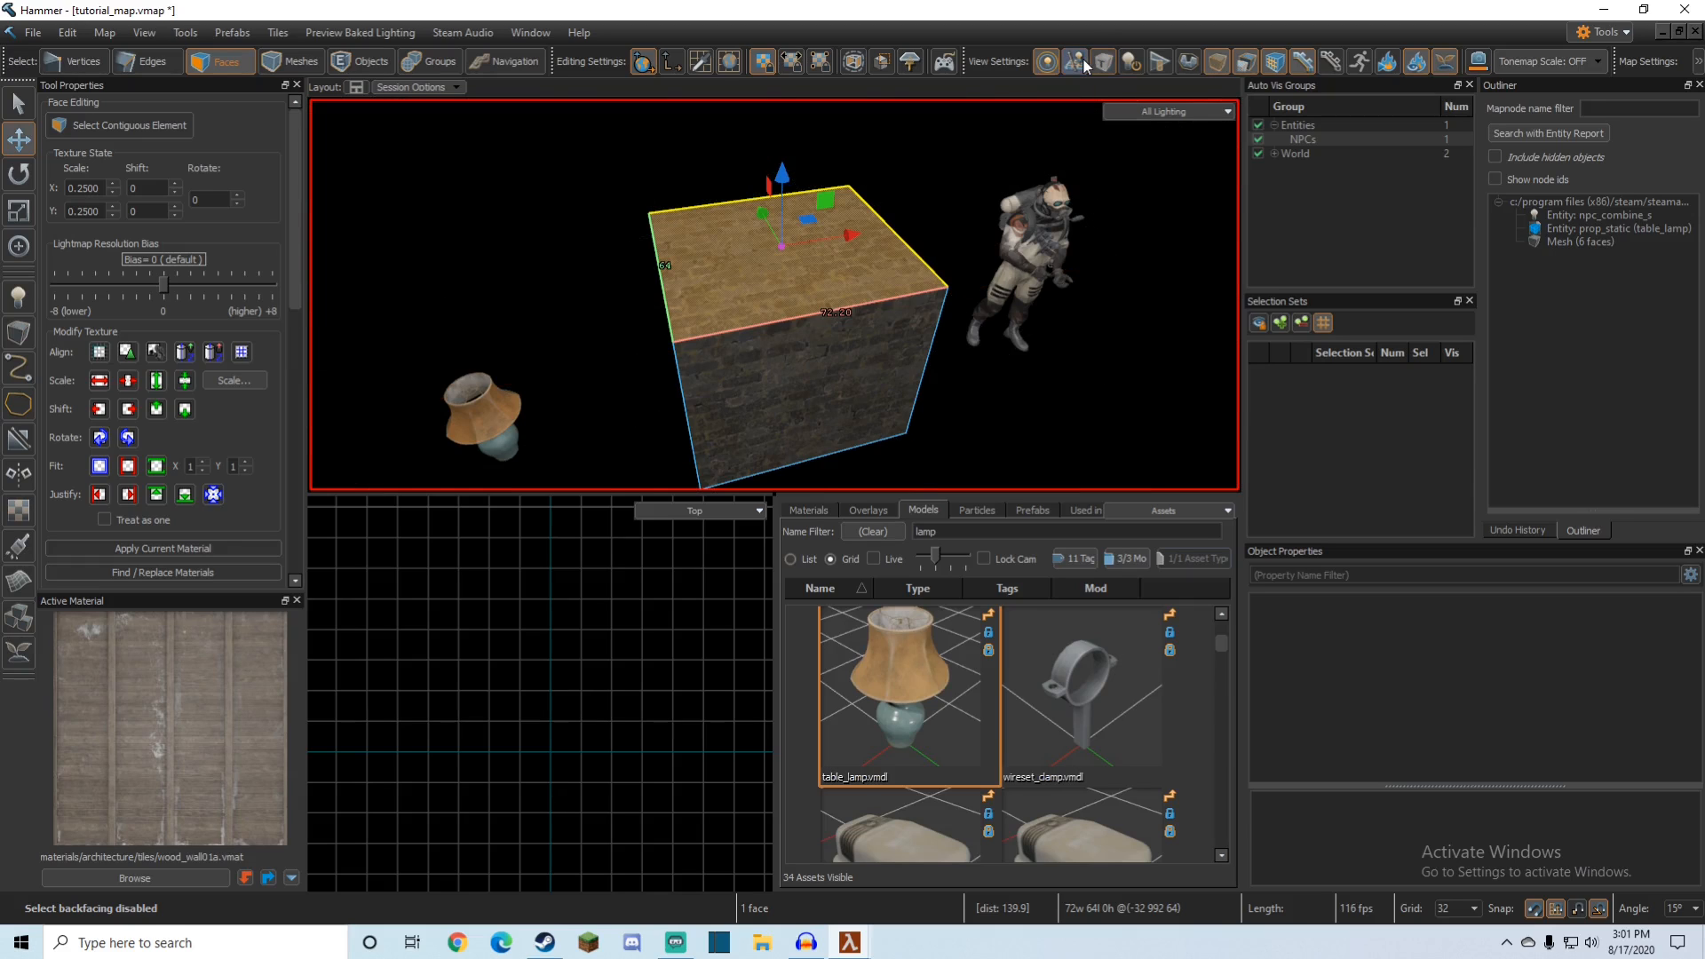
{"action": "left_click", "coordinate": [1083, 60]}
{"action": "key", "text": "z"}
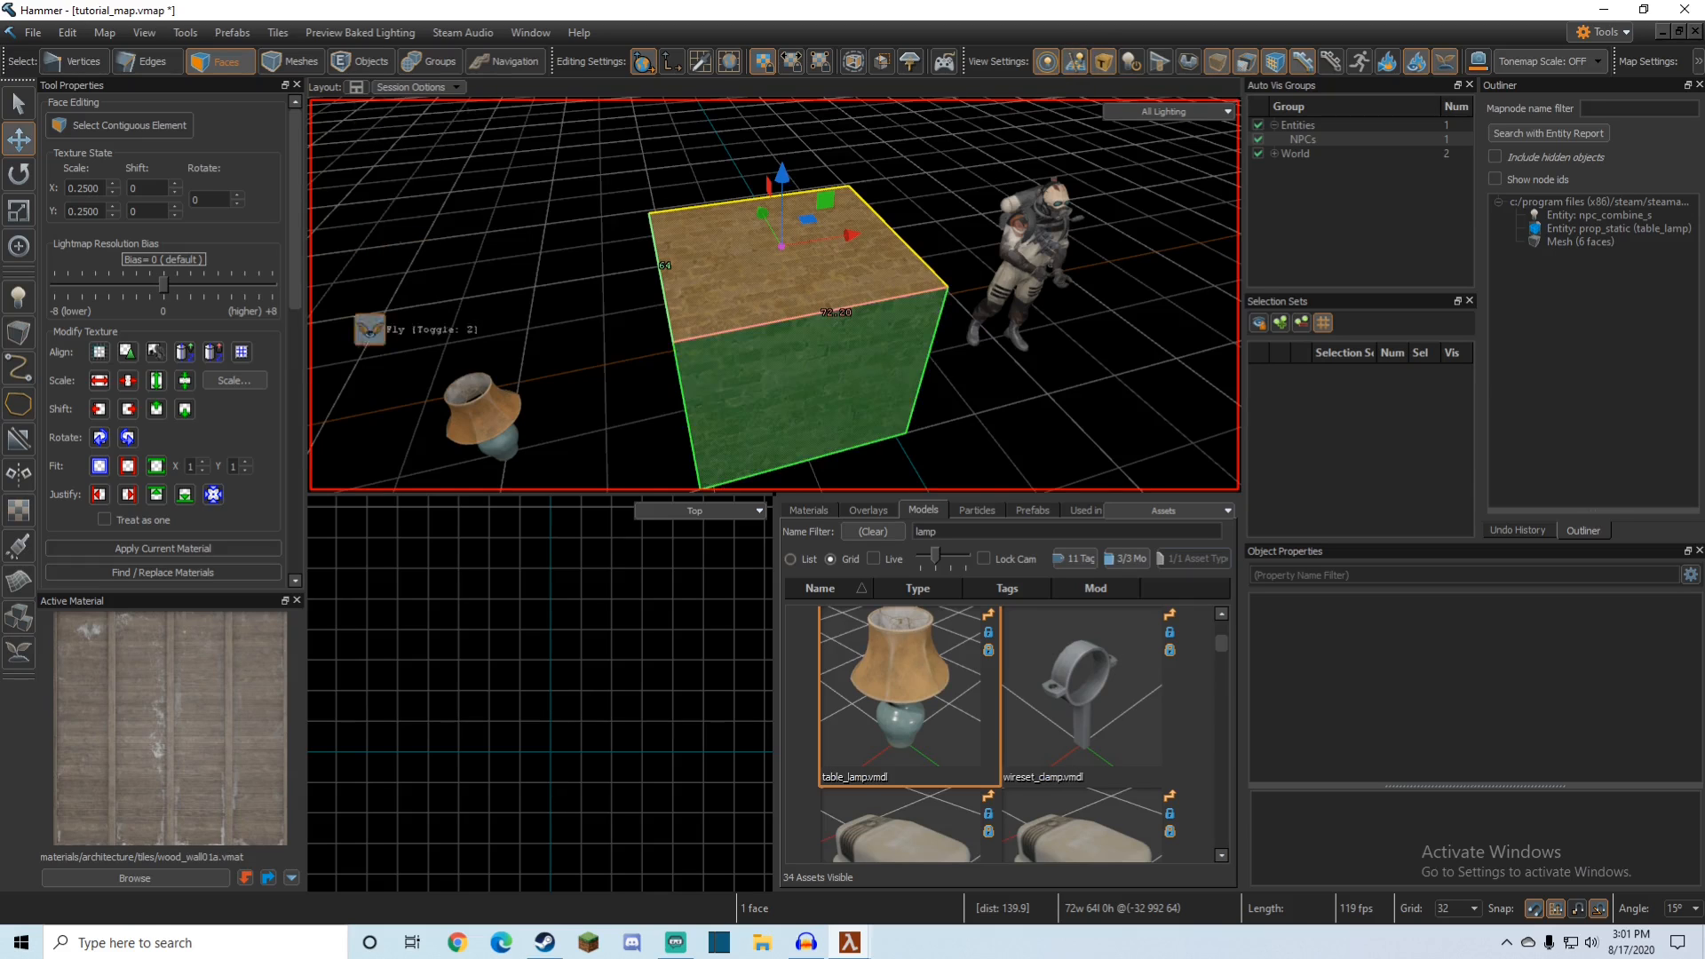
{"action": "key", "text": "s"}
{"action": "key", "text": "z"}
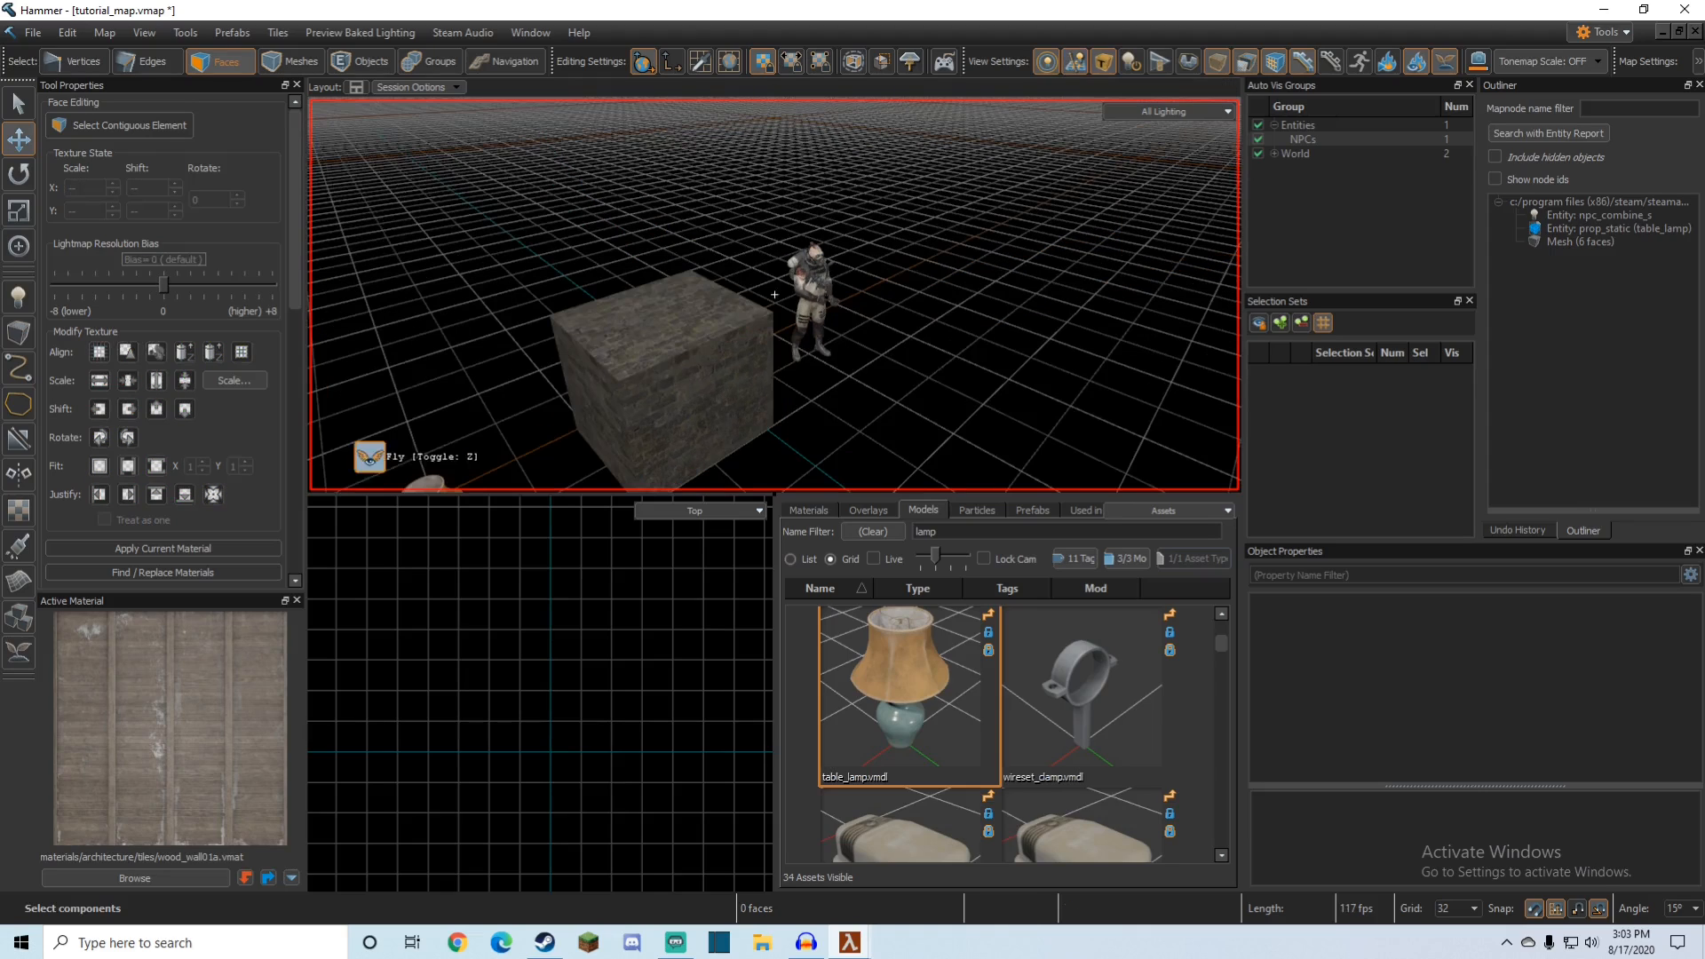
Step: Switch the selection mode from faces to objects
{"action": "left_click", "coordinate": [1695, 62]}
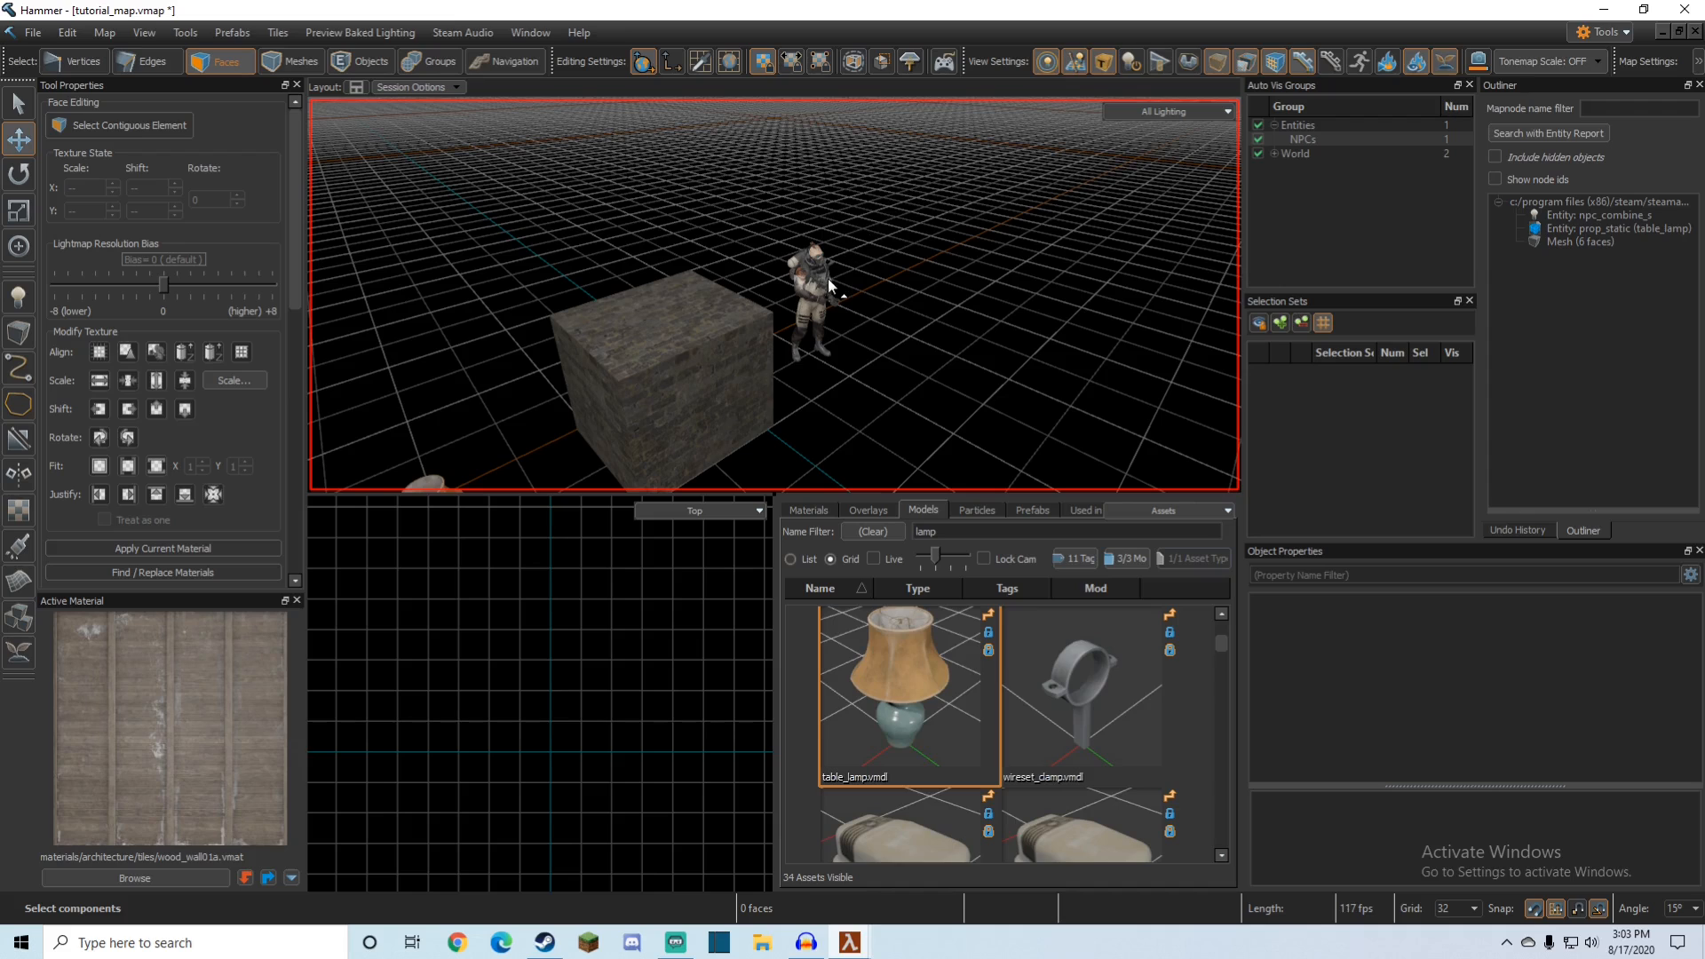
{"action": "key", "text": "d"}
{"action": "right_click_drag", "start_coordinate": [1060, 263], "coordinate": [941, 272]}
{"action": "key", "text": "5"}
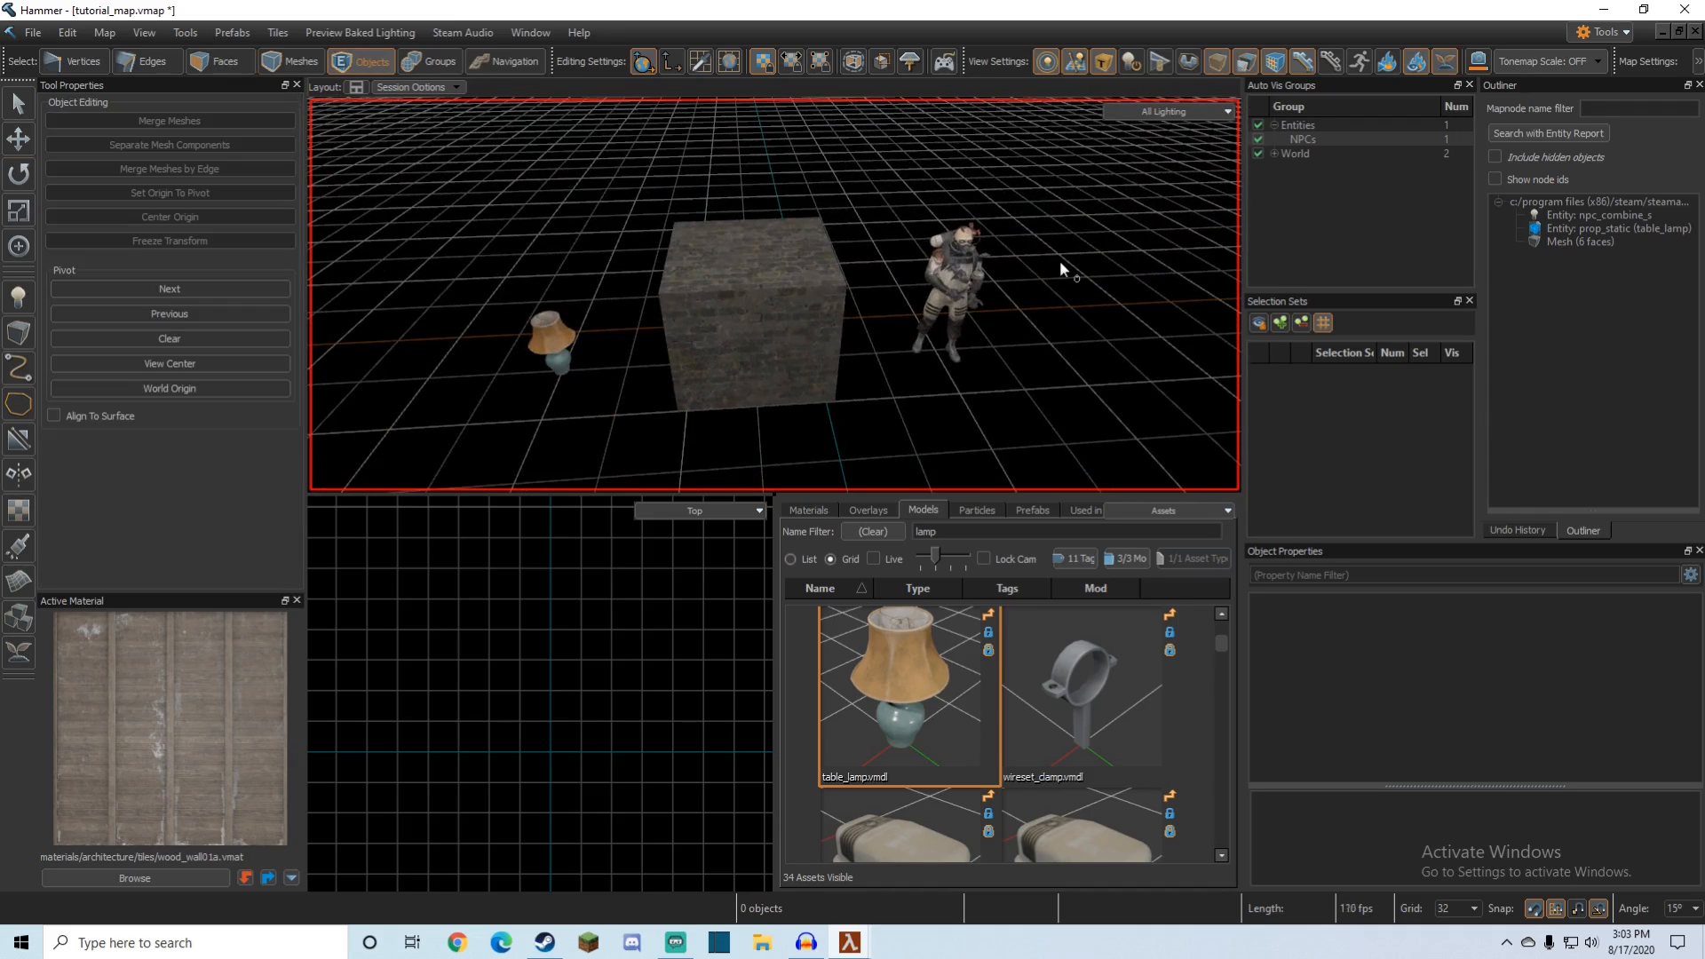
{"action": "left_click", "coordinate": [1399, 204]}
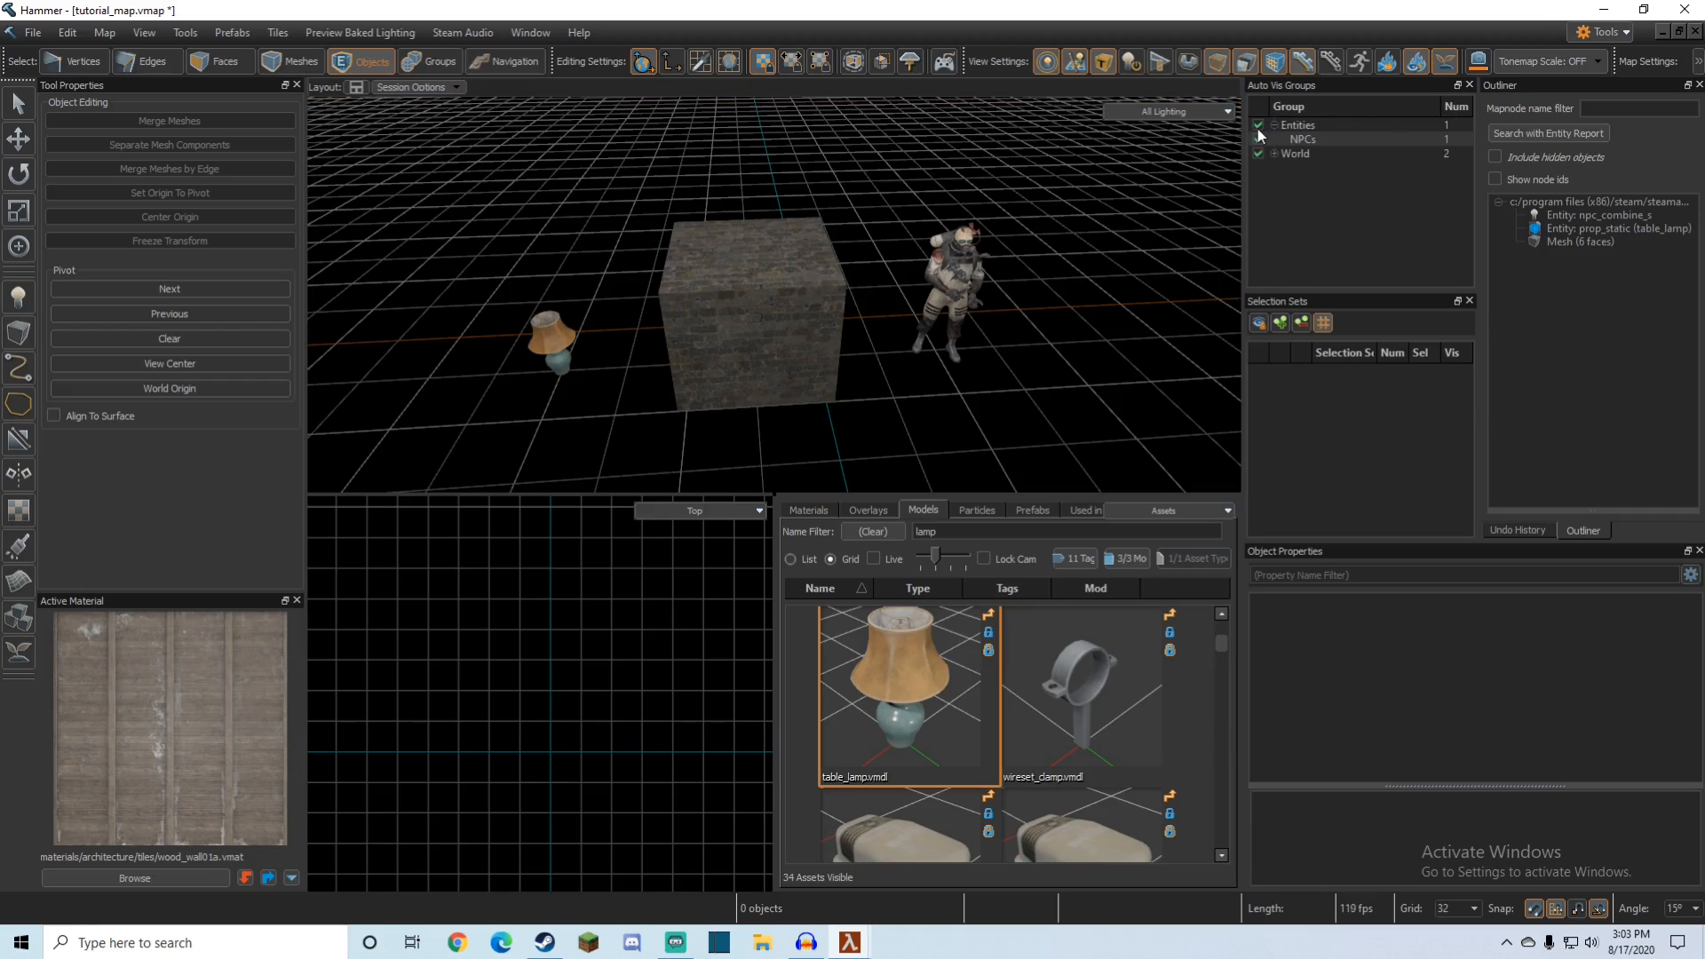
Step: Hide and show again the Entities visibility group and its NPCs subgroup
{"action": "left_click", "coordinate": [1257, 126]}
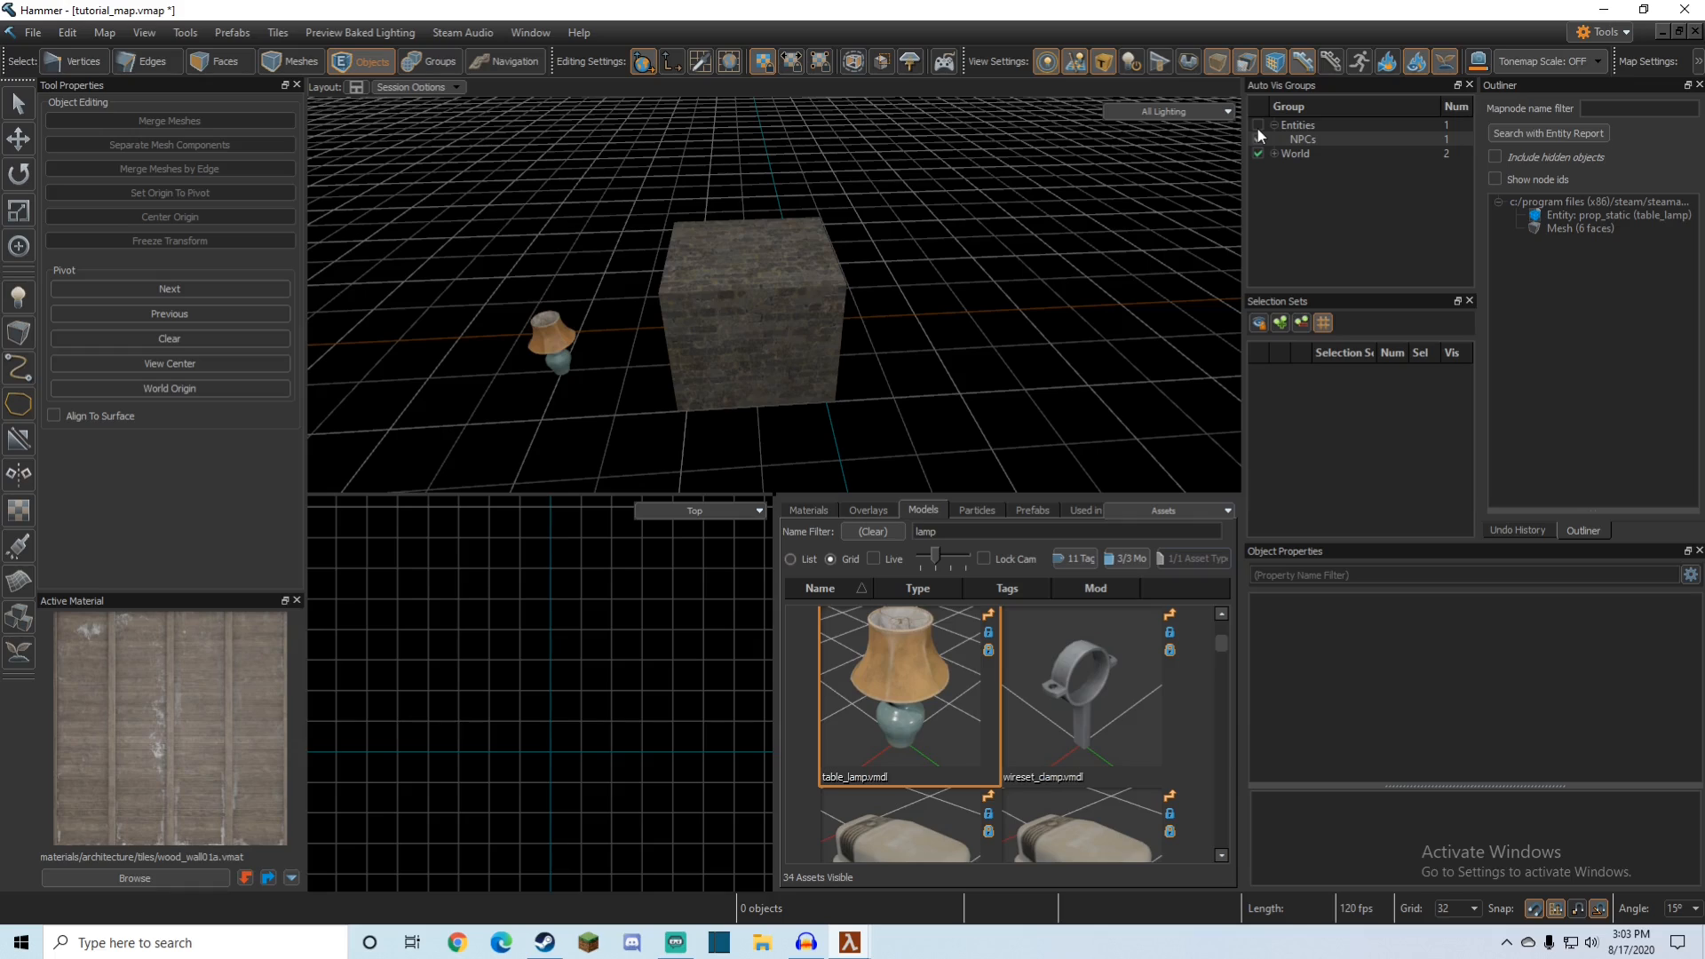
{"action": "left_click", "coordinate": [1258, 125]}
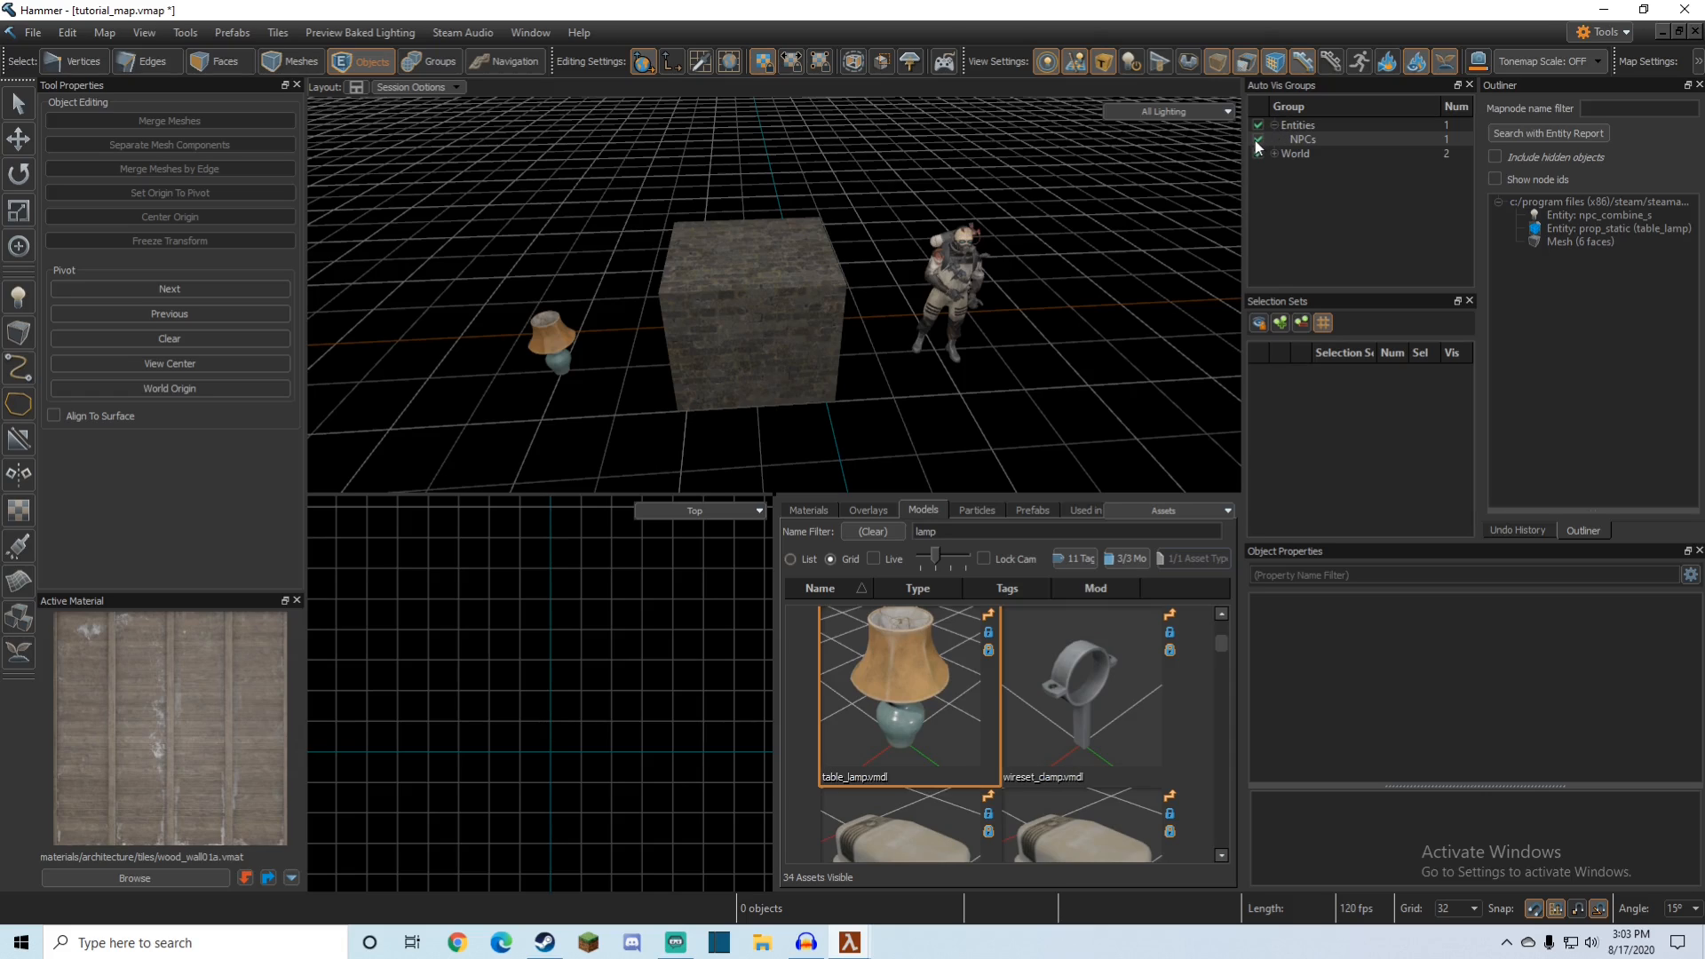
{"action": "left_click", "coordinate": [1256, 140]}
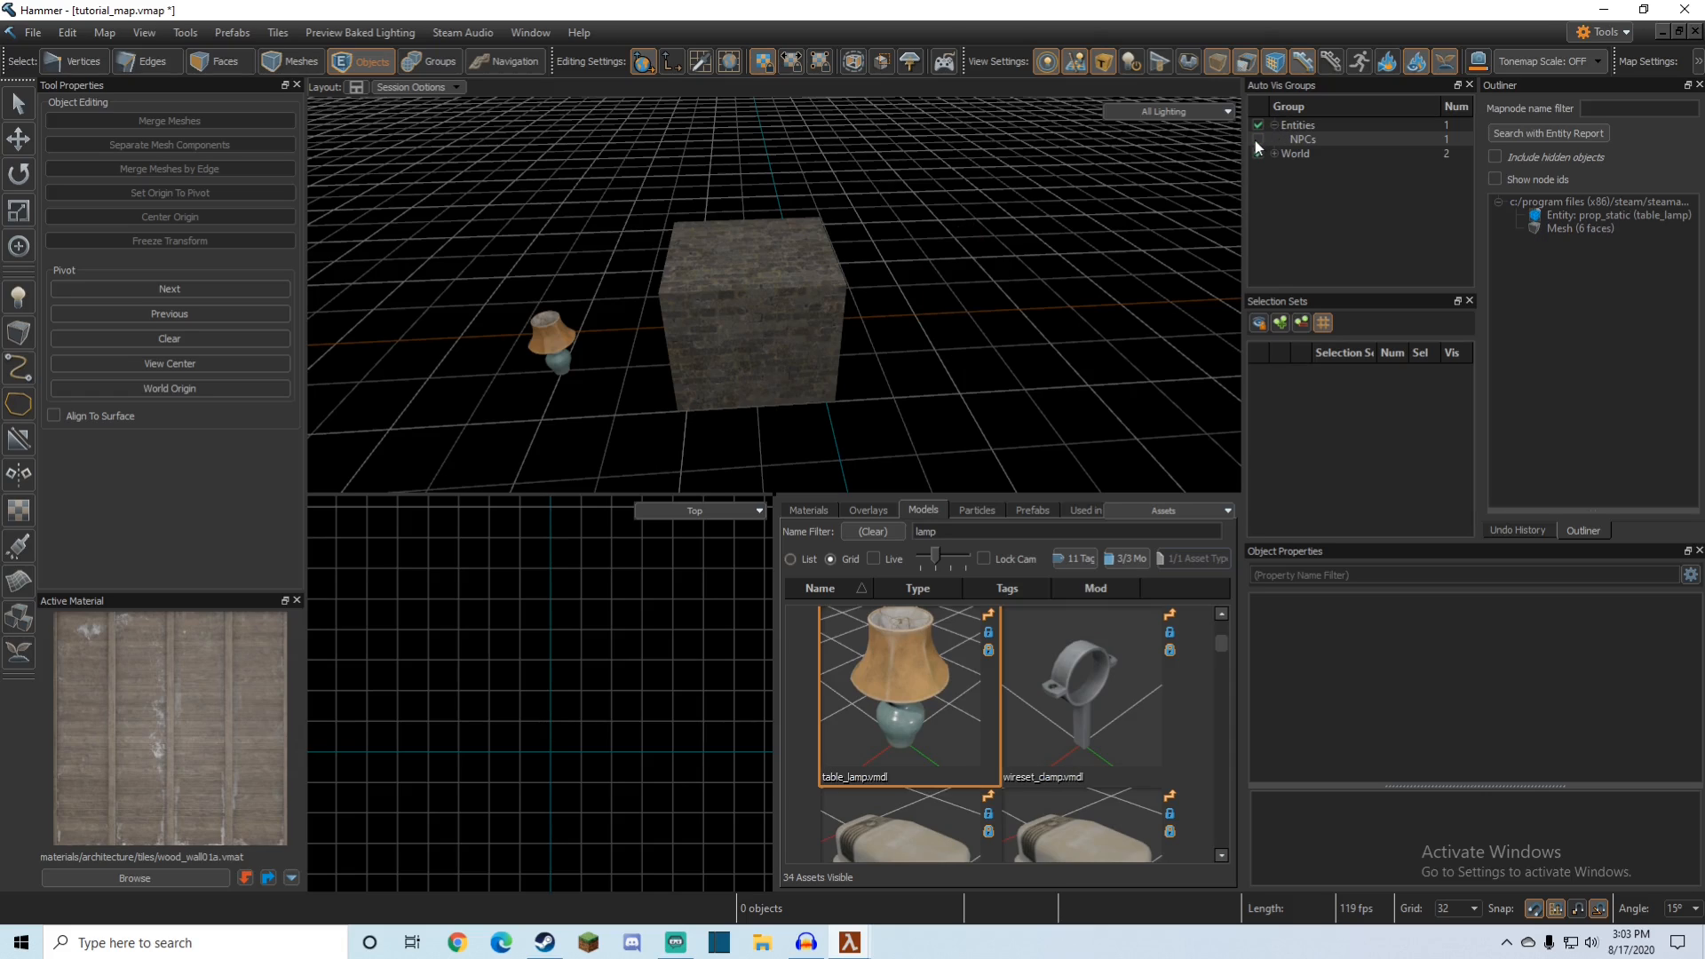
{"action": "left_click", "coordinate": [1256, 139]}
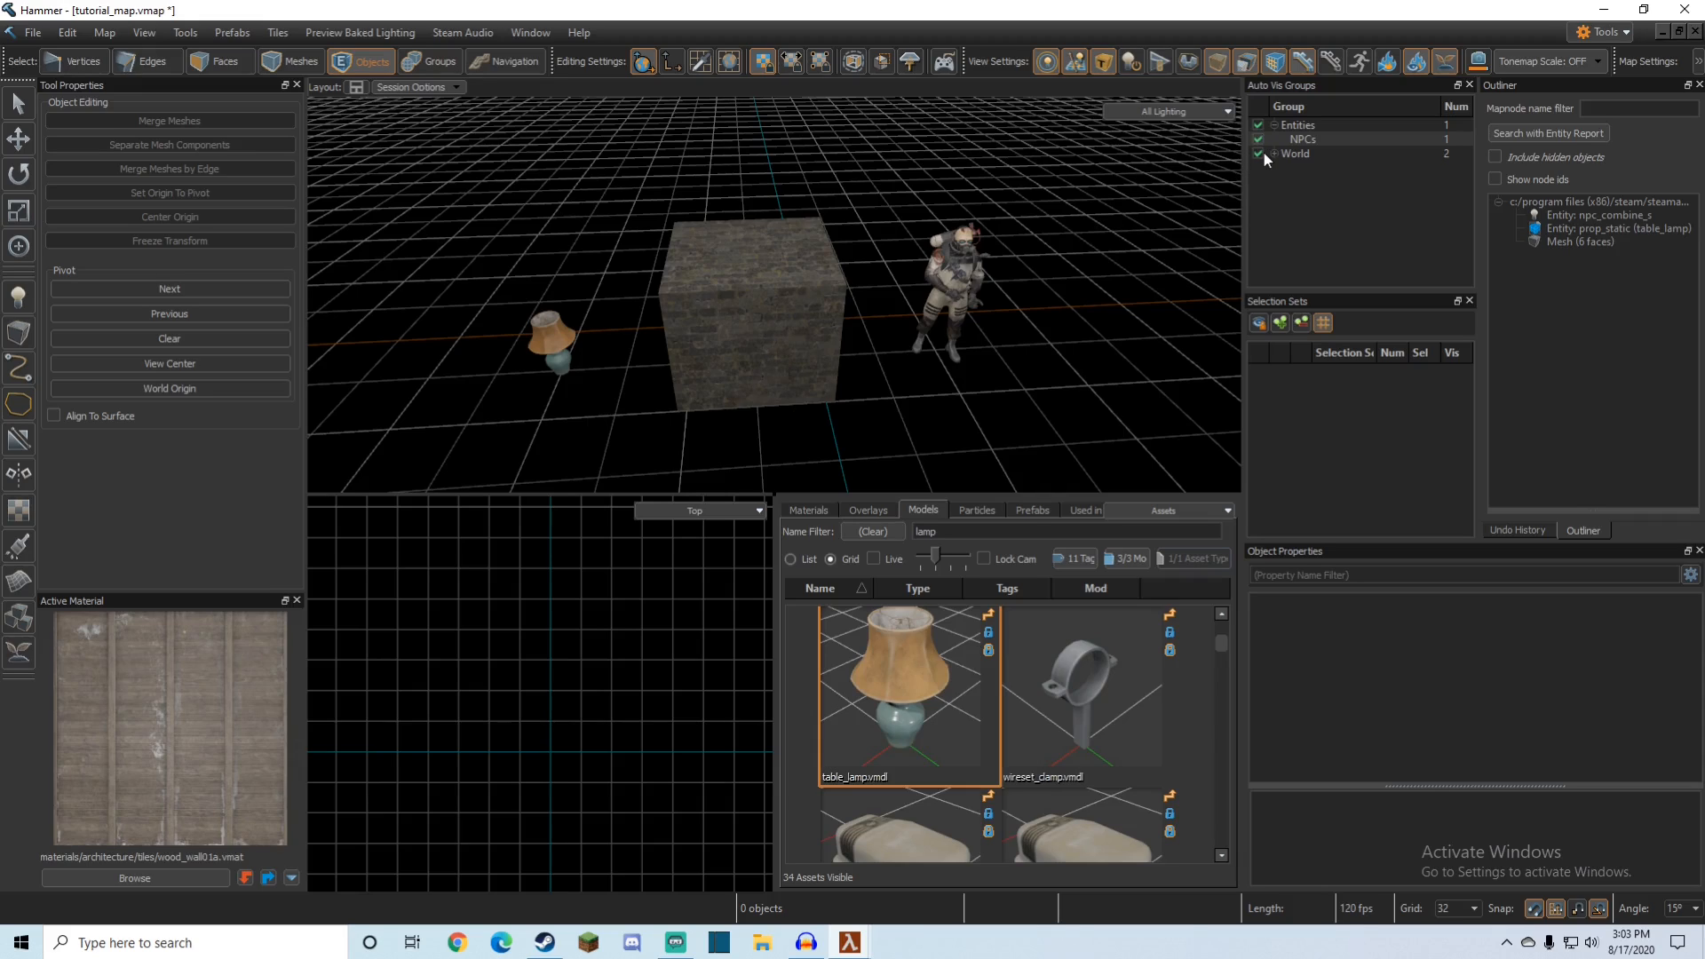
Step: Expand the World visibility group, toggle World and Static Props off and back on, and collapse the groups
{"action": "left_click", "coordinate": [1272, 155]}
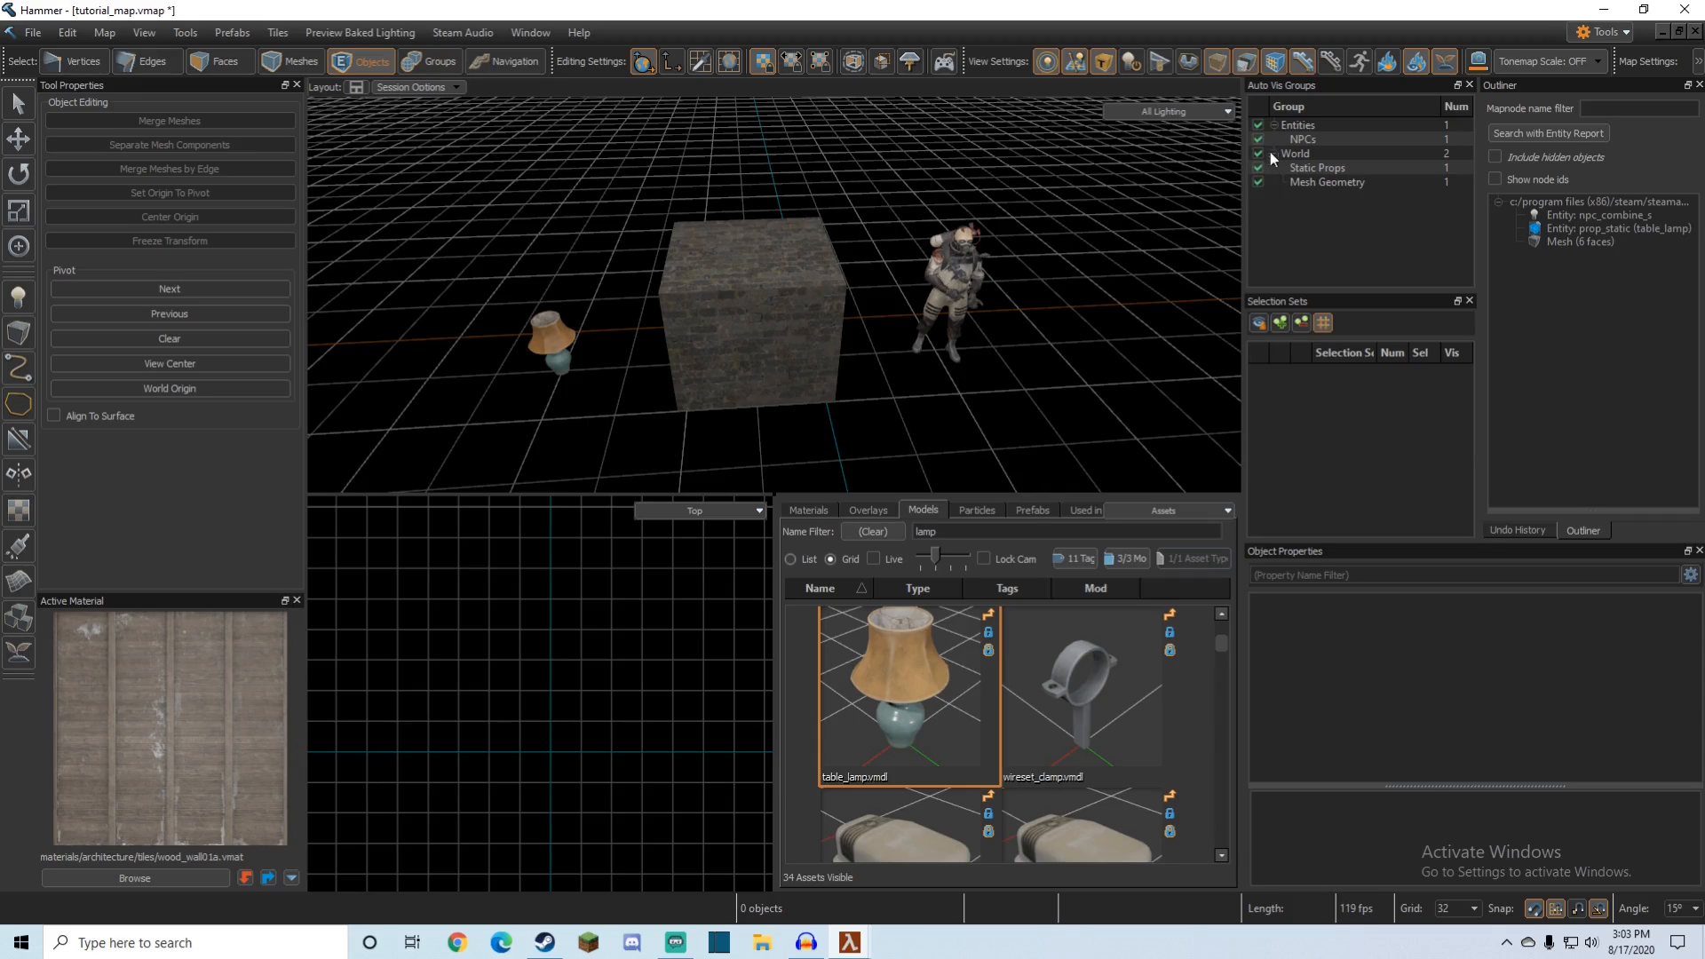
{"action": "left_click", "coordinate": [1273, 126]}
{"action": "left_click", "coordinate": [1258, 154]}
{"action": "left_click", "coordinate": [1258, 154]}
{"action": "left_click", "coordinate": [1258, 168]}
{"action": "left_click", "coordinate": [1257, 168]}
{"action": "left_click", "coordinate": [1275, 139]}
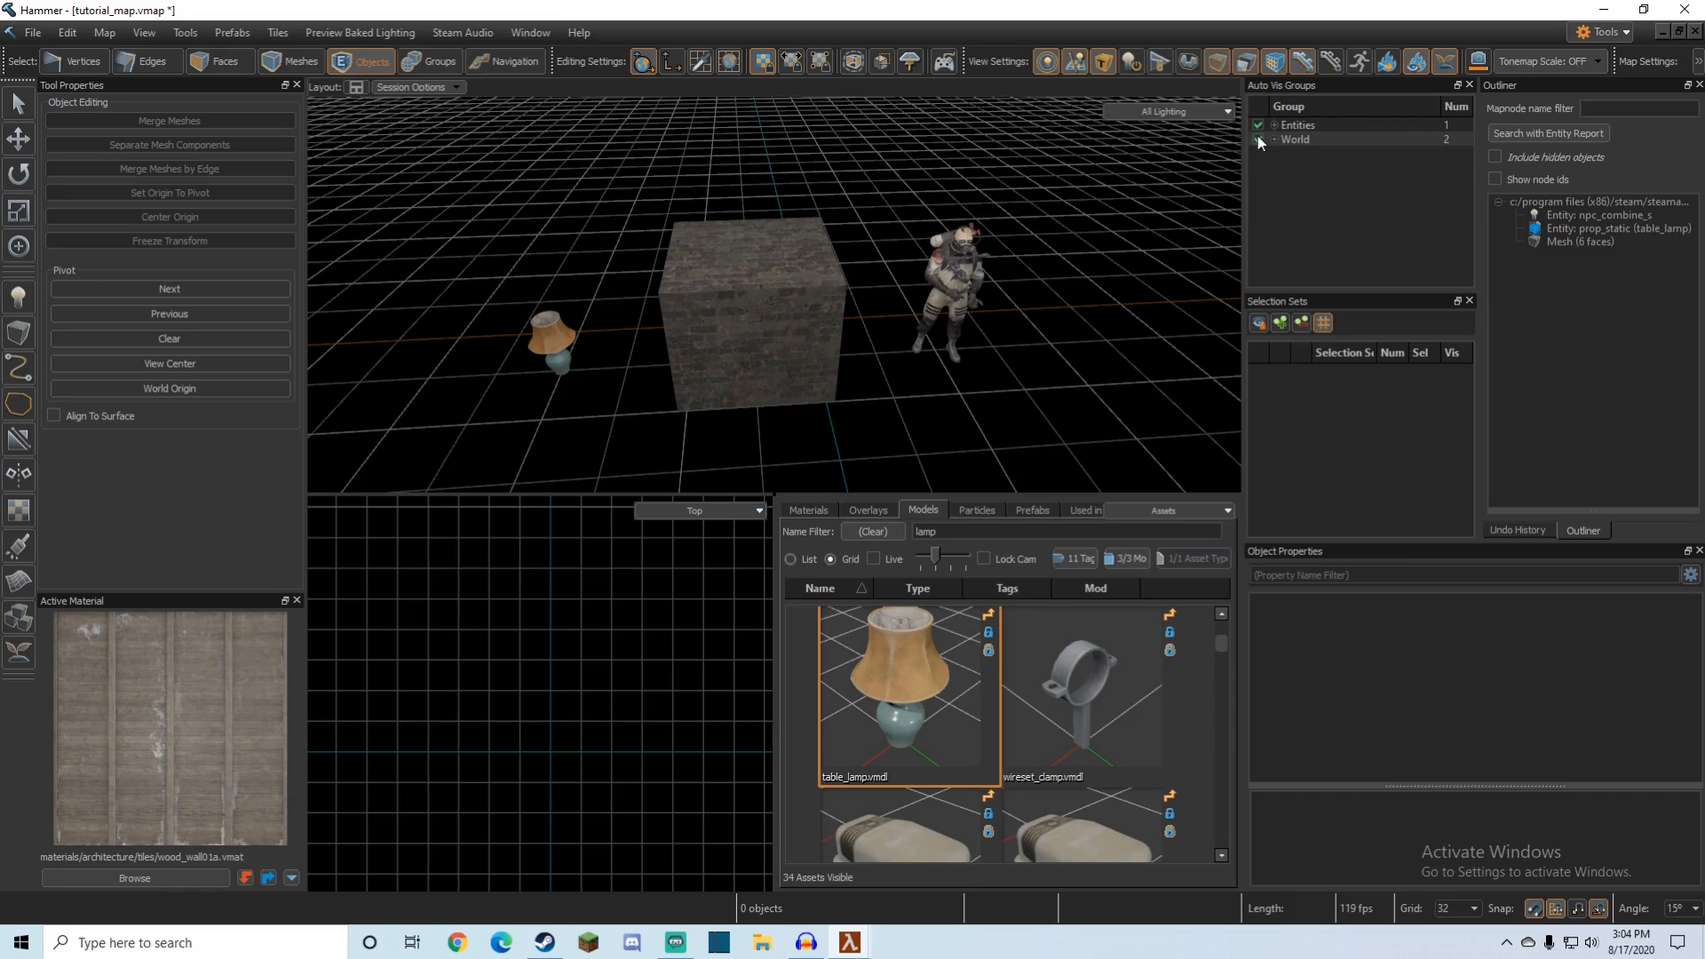
{"action": "left_click", "coordinate": [1257, 139]}
{"action": "left_click", "coordinate": [1257, 139]}
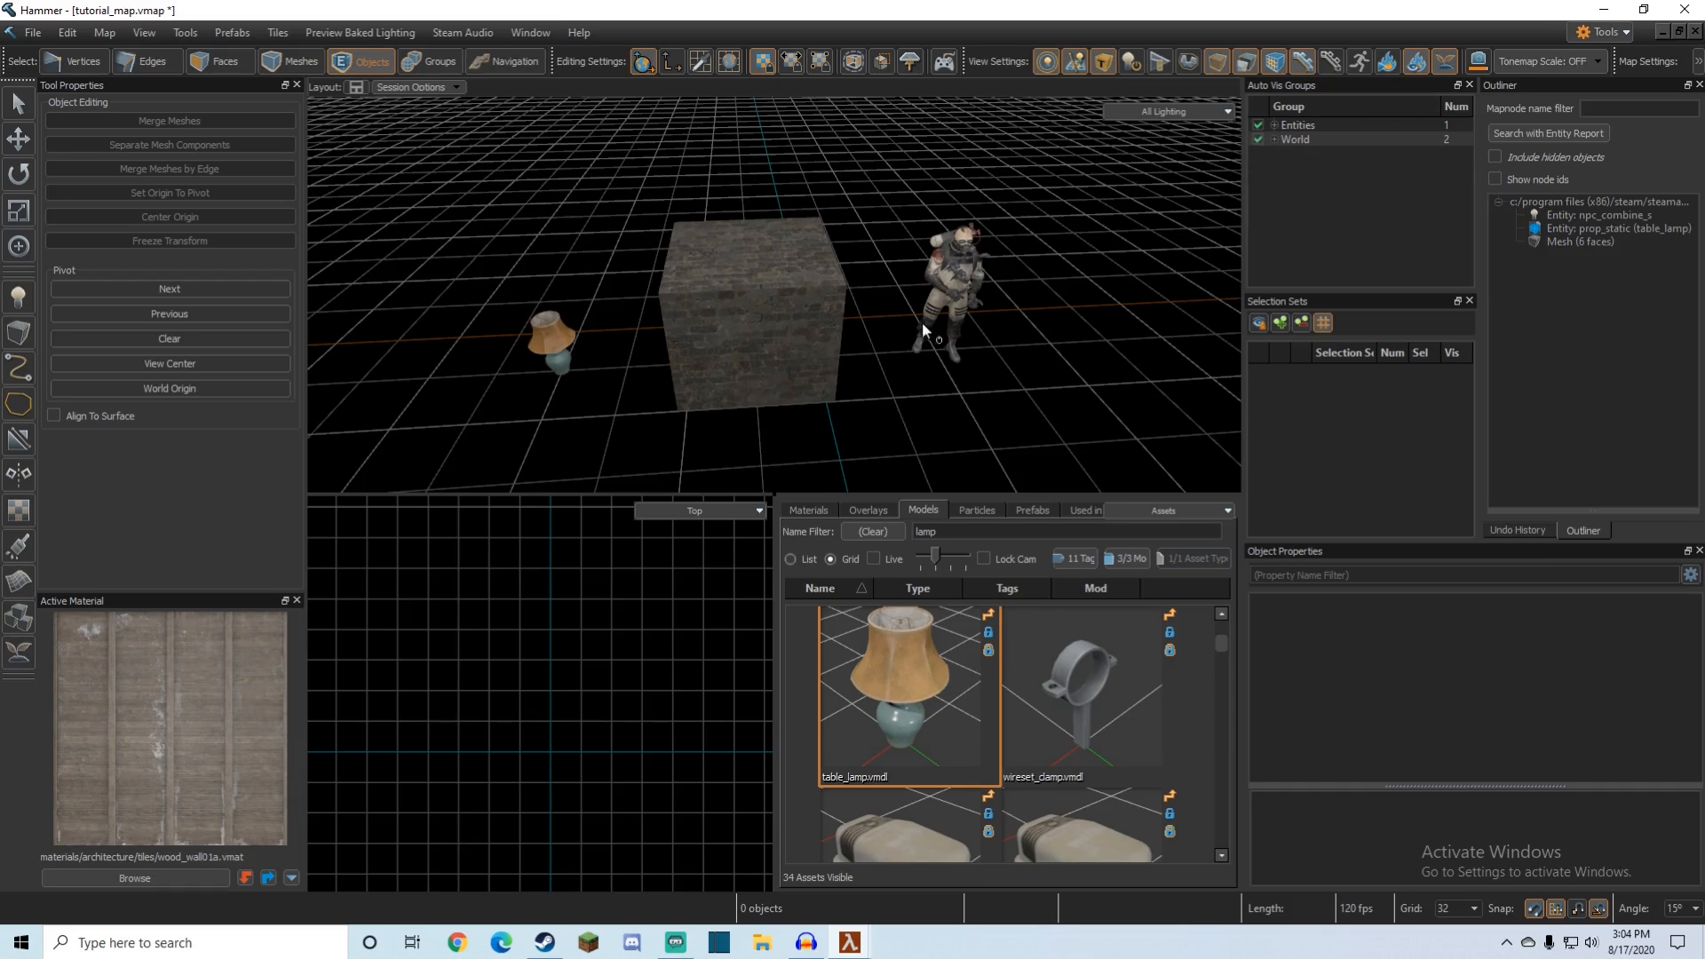
Step: Clear the block selection and replace the material name filter with "concrete"
{"action": "left_click", "coordinate": [835, 321]}
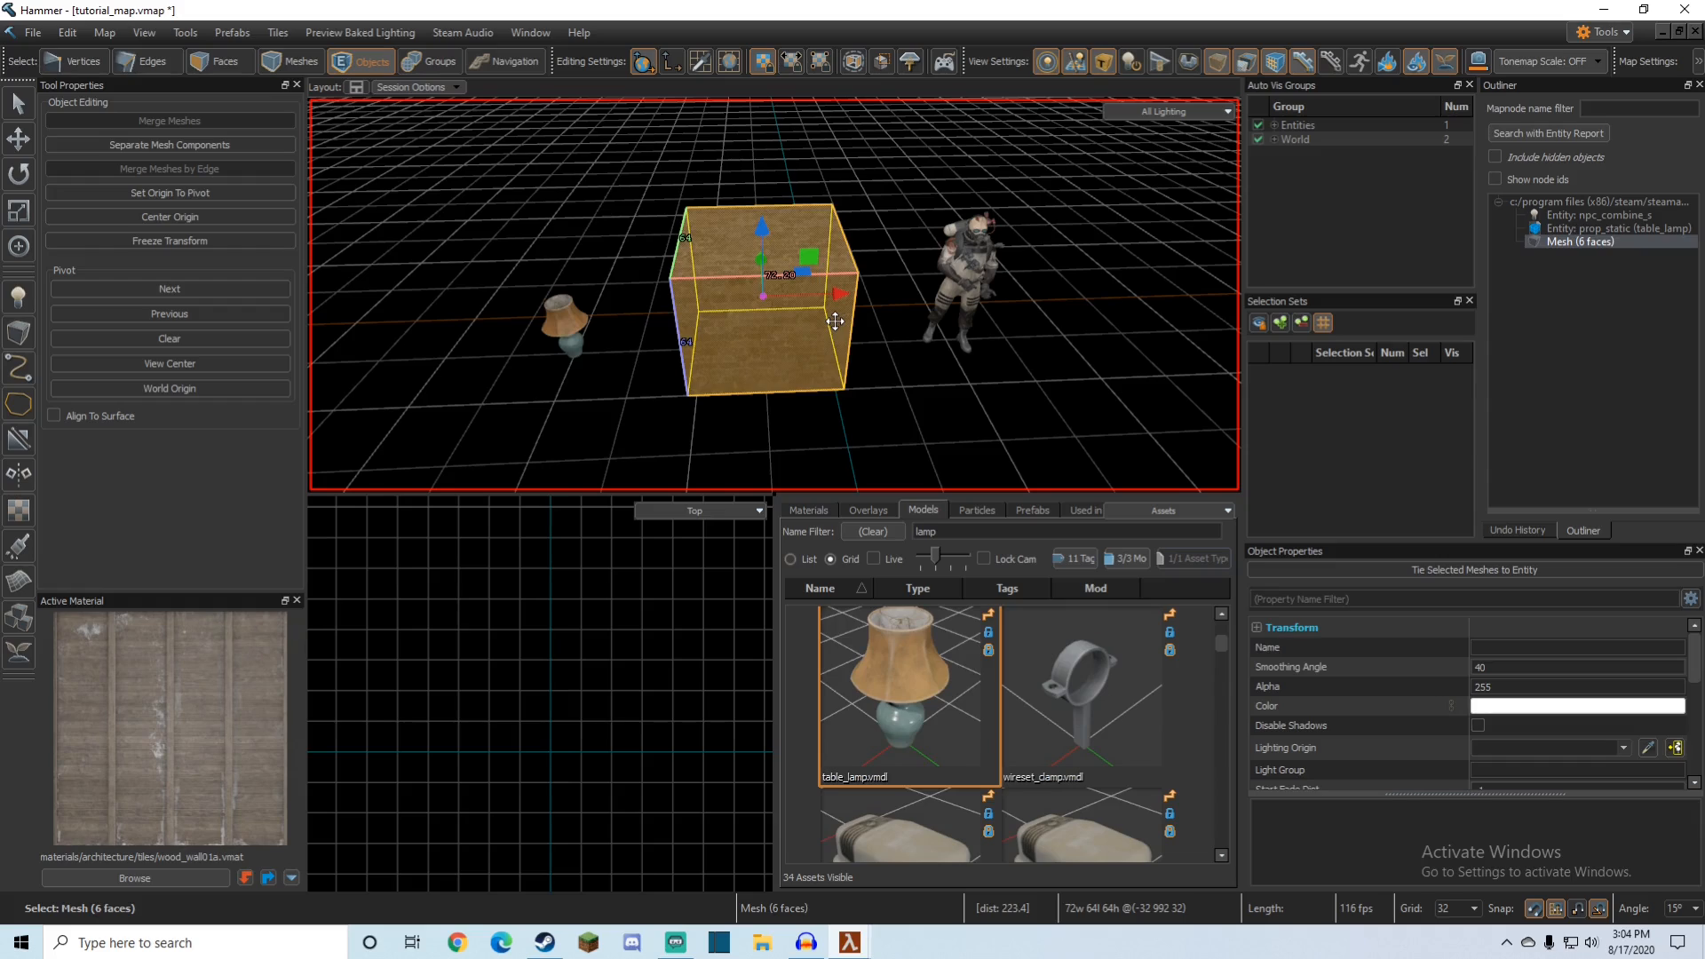
{"action": "key", "text": "Escape"}
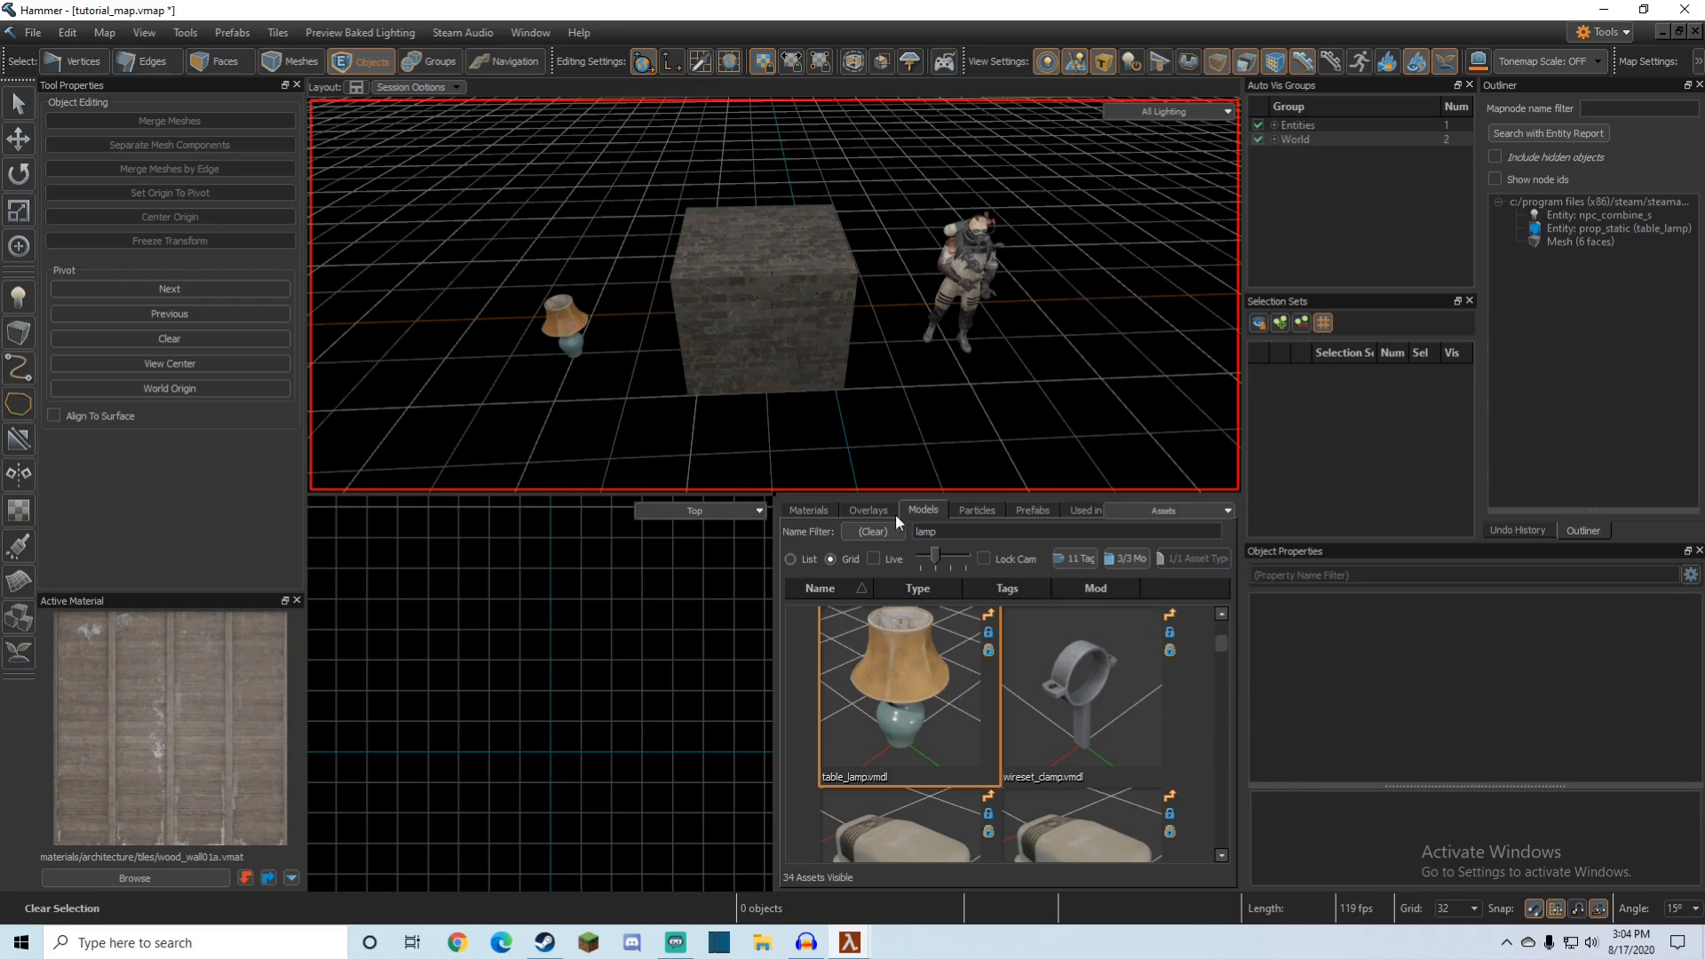
{"action": "left_click", "coordinate": [802, 510]}
{"action": "scroll", "coordinate": [995, 737], "scroll_direction": "down", "scroll_amount": 5}
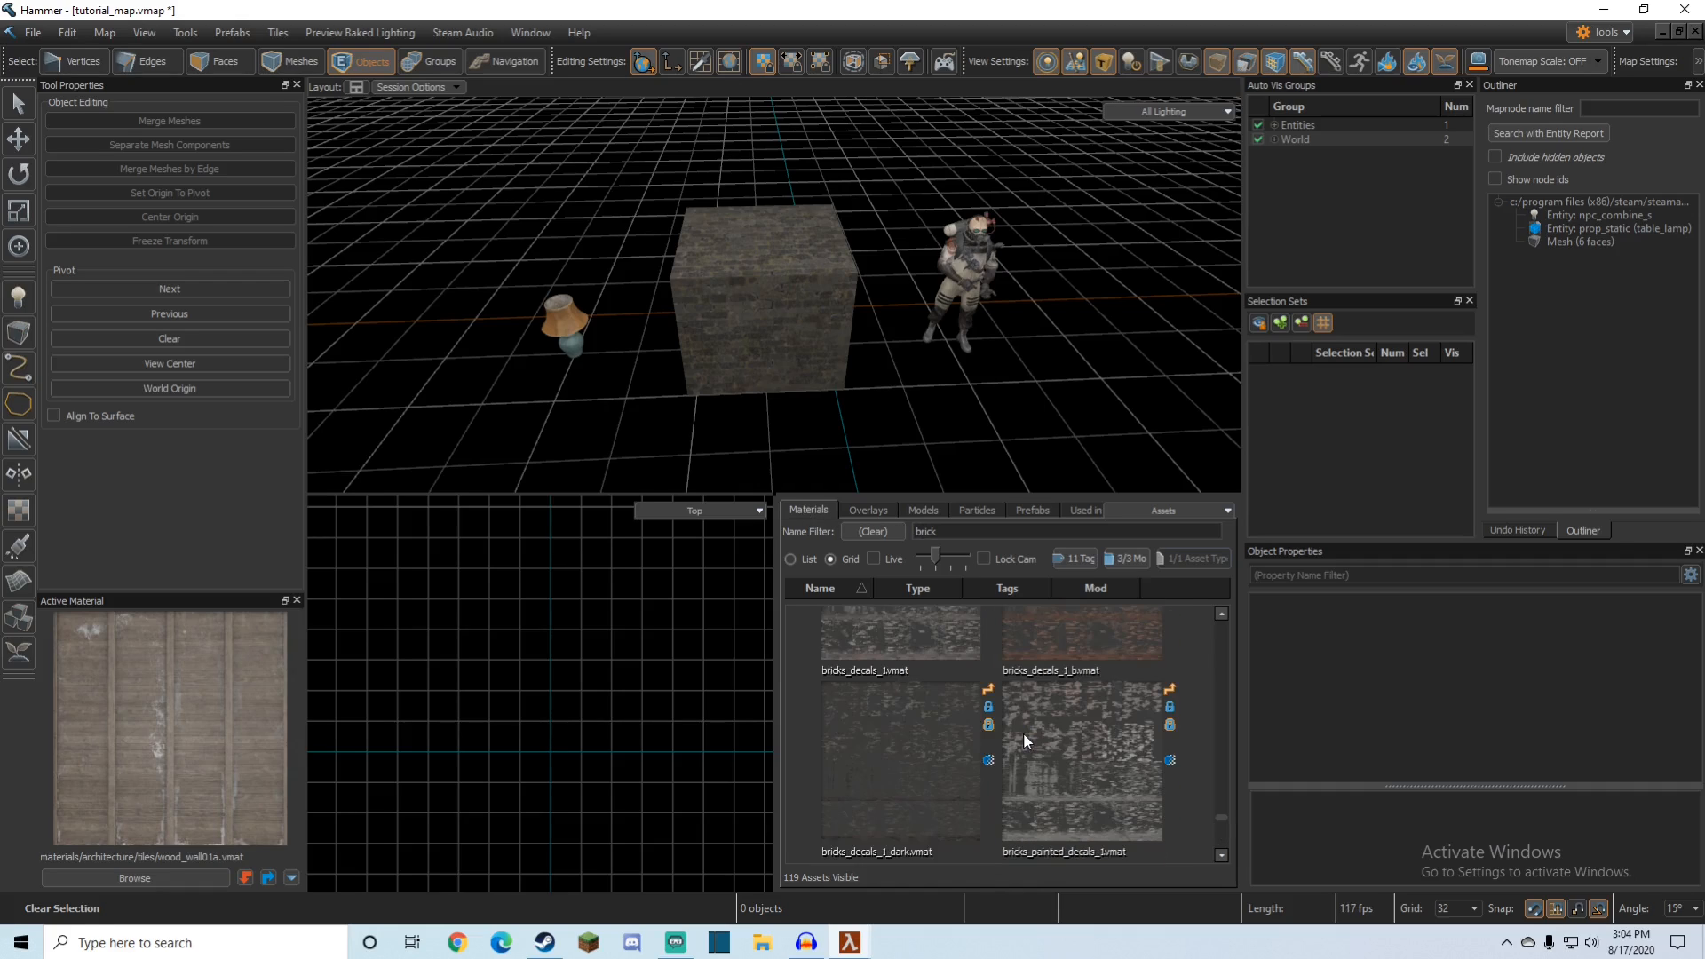
{"action": "left_click", "coordinate": [963, 533]}
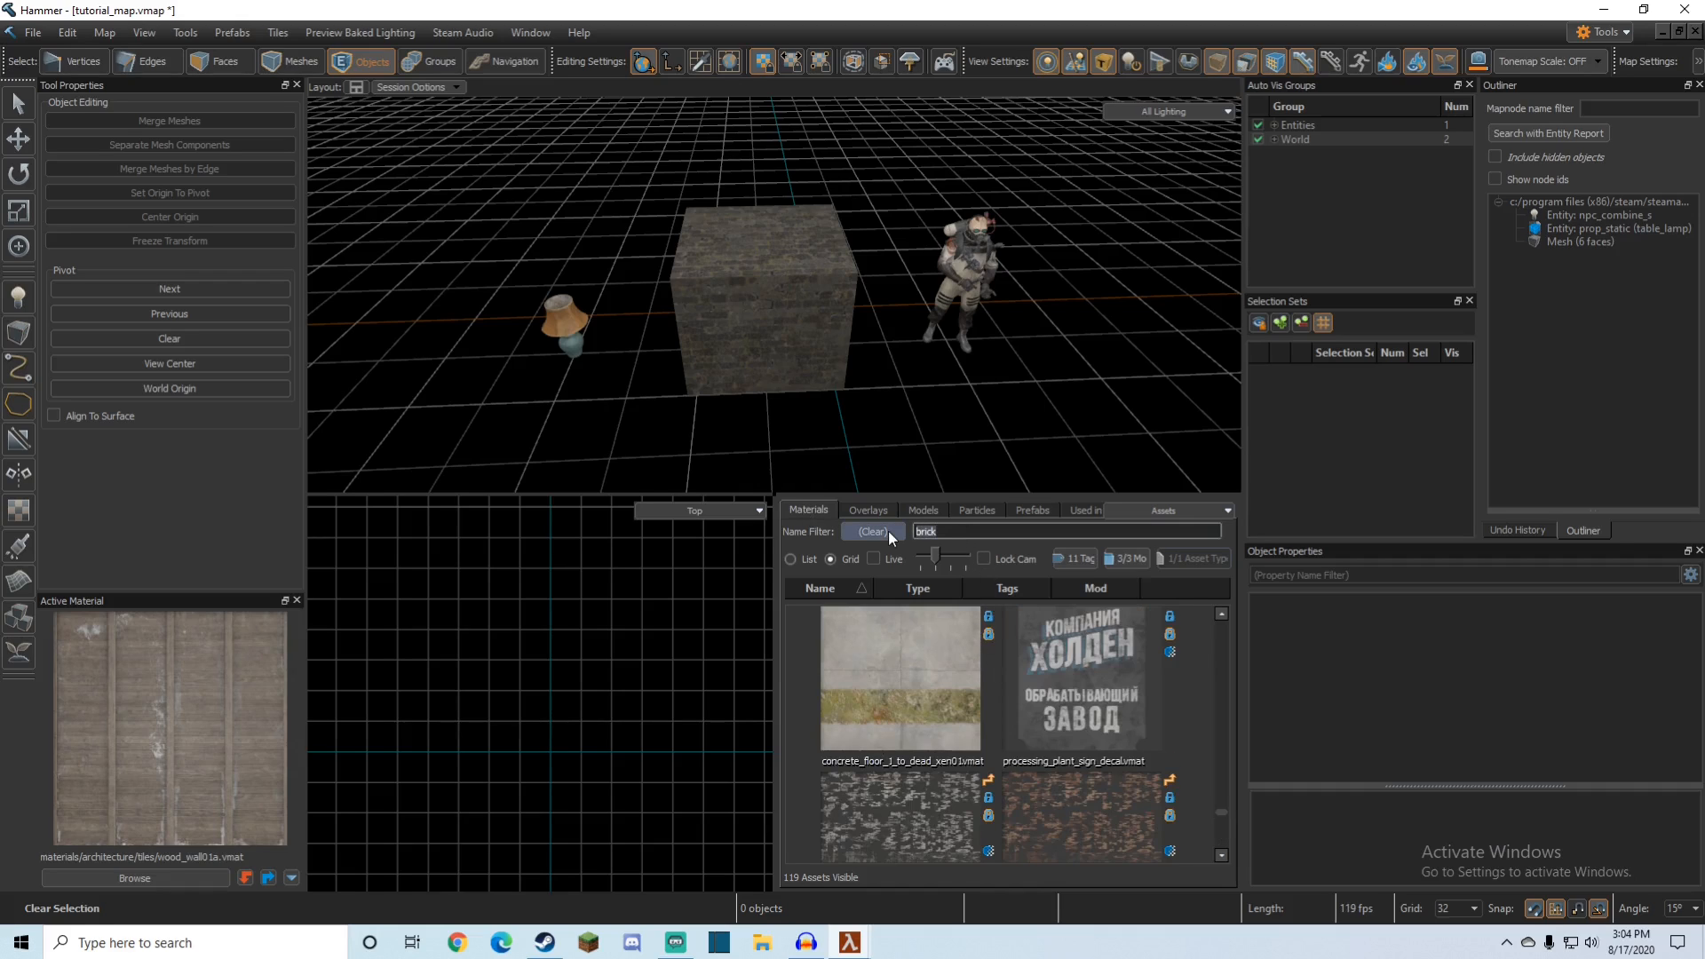
{"action": "left_click", "coordinate": [887, 531]}
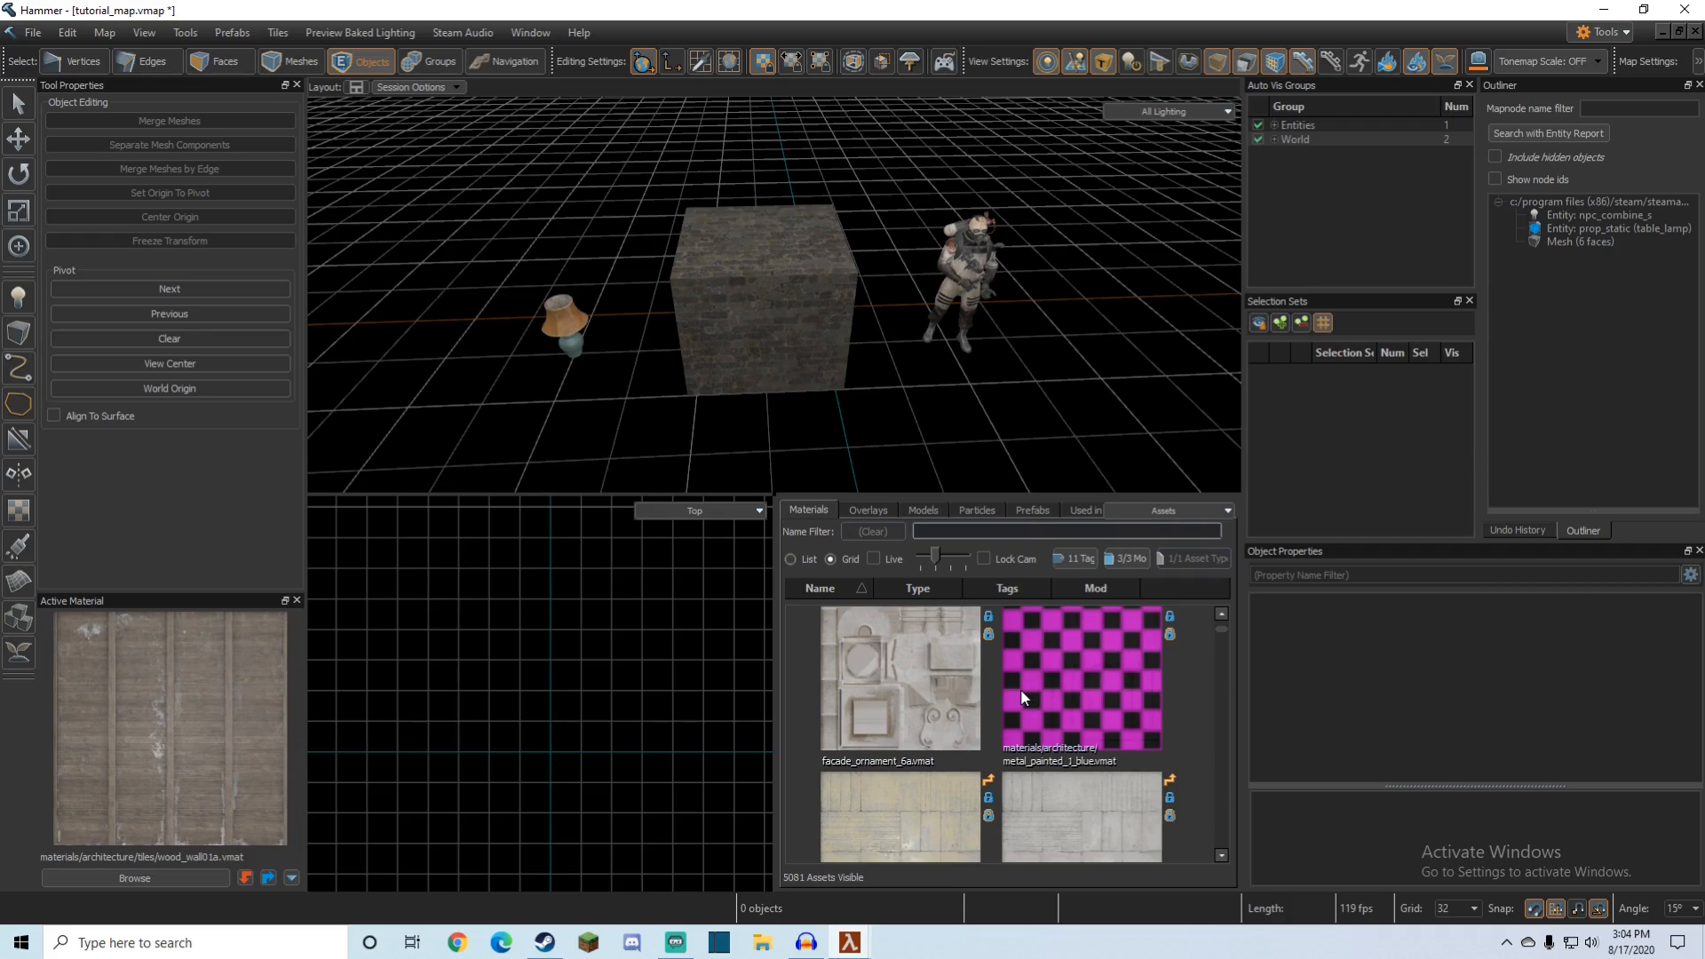
{"action": "type", "text": "concrete"}
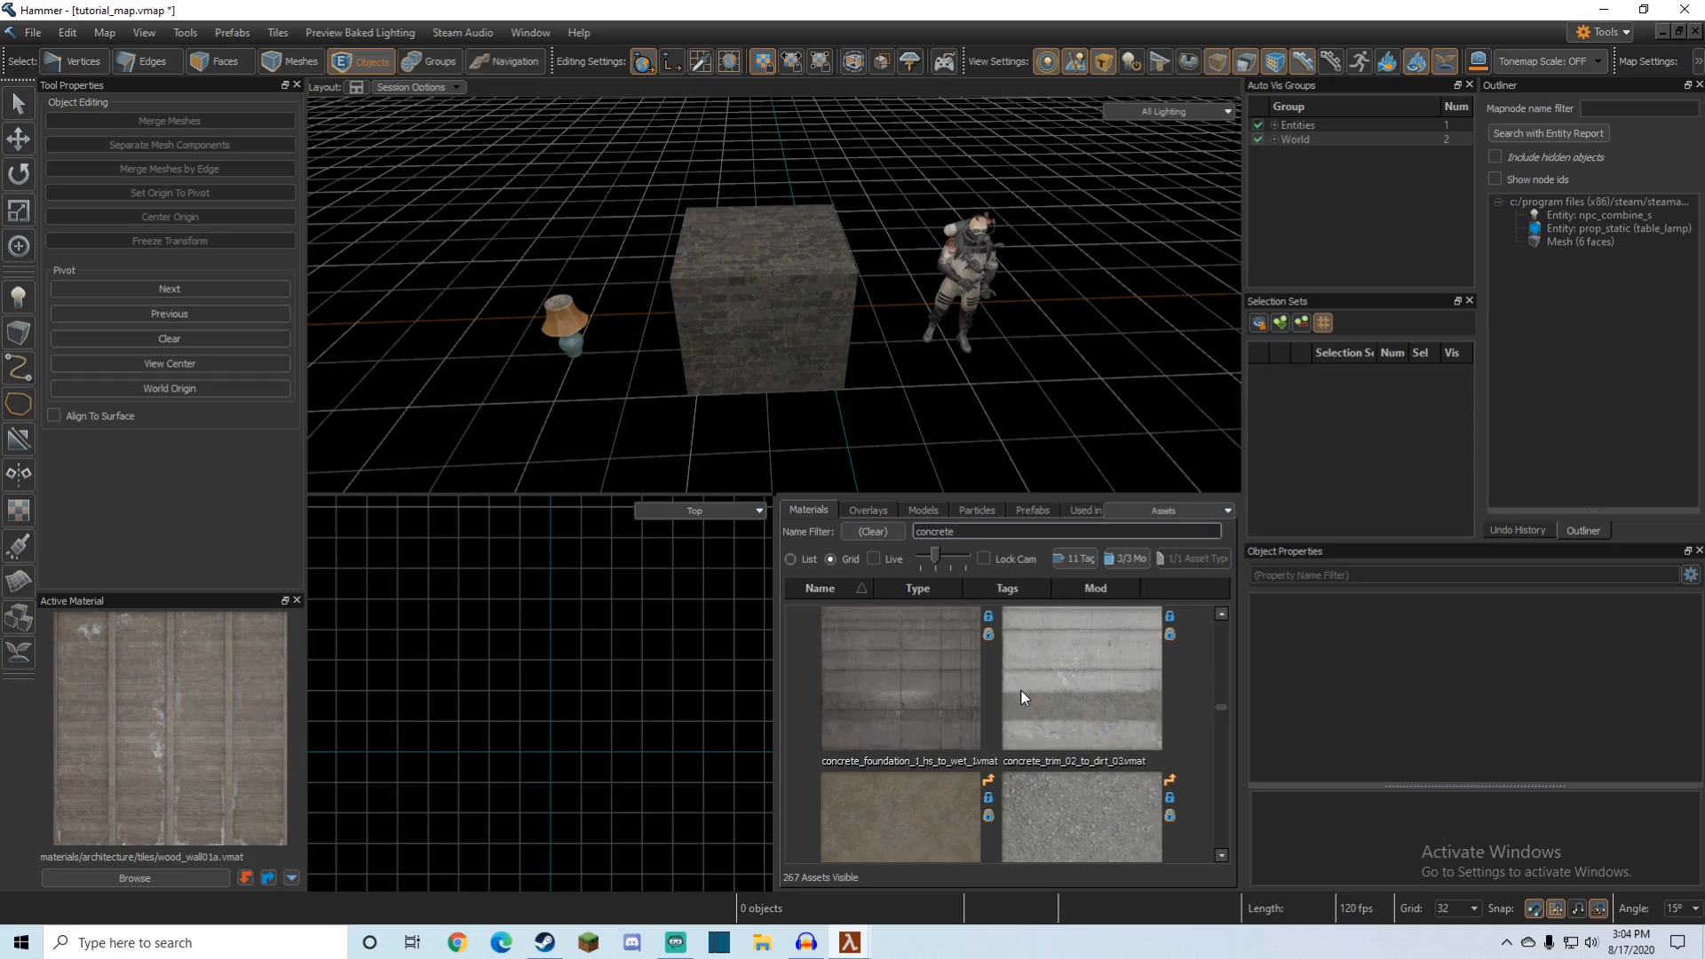
{"action": "scroll", "coordinate": [1082, 711], "scroll_direction": "down", "scroll_amount": 3}
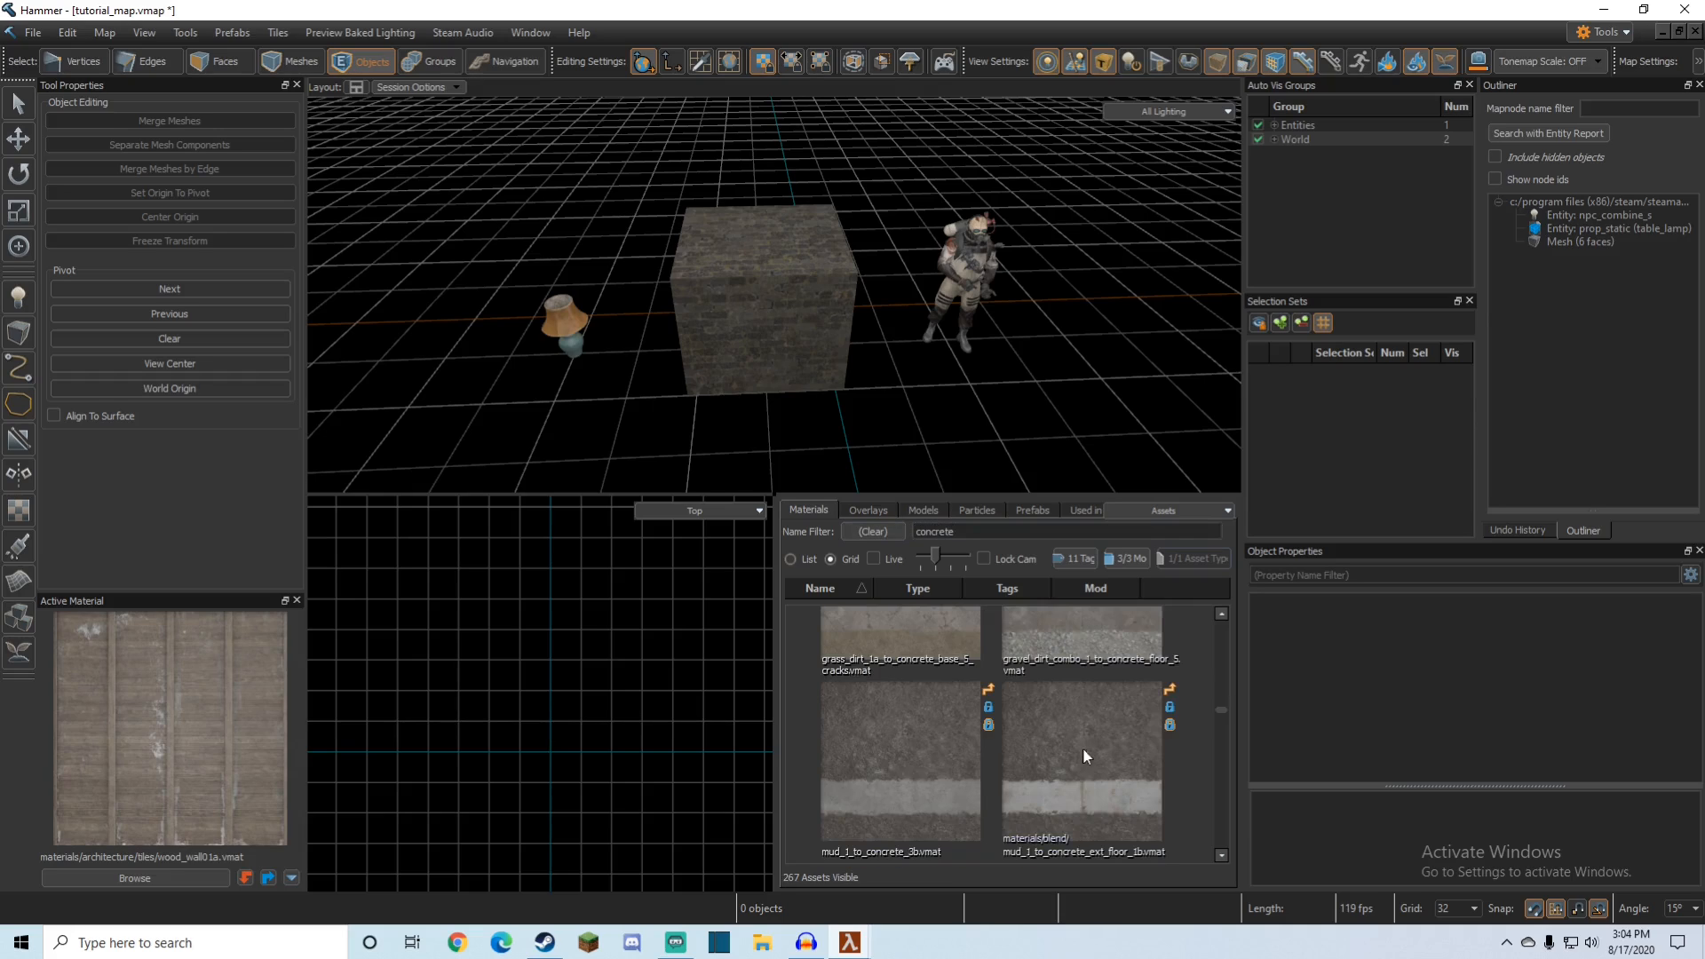
Step: Try applying the basic_concrete material to the whole block
{"action": "left_click", "coordinate": [932, 635]}
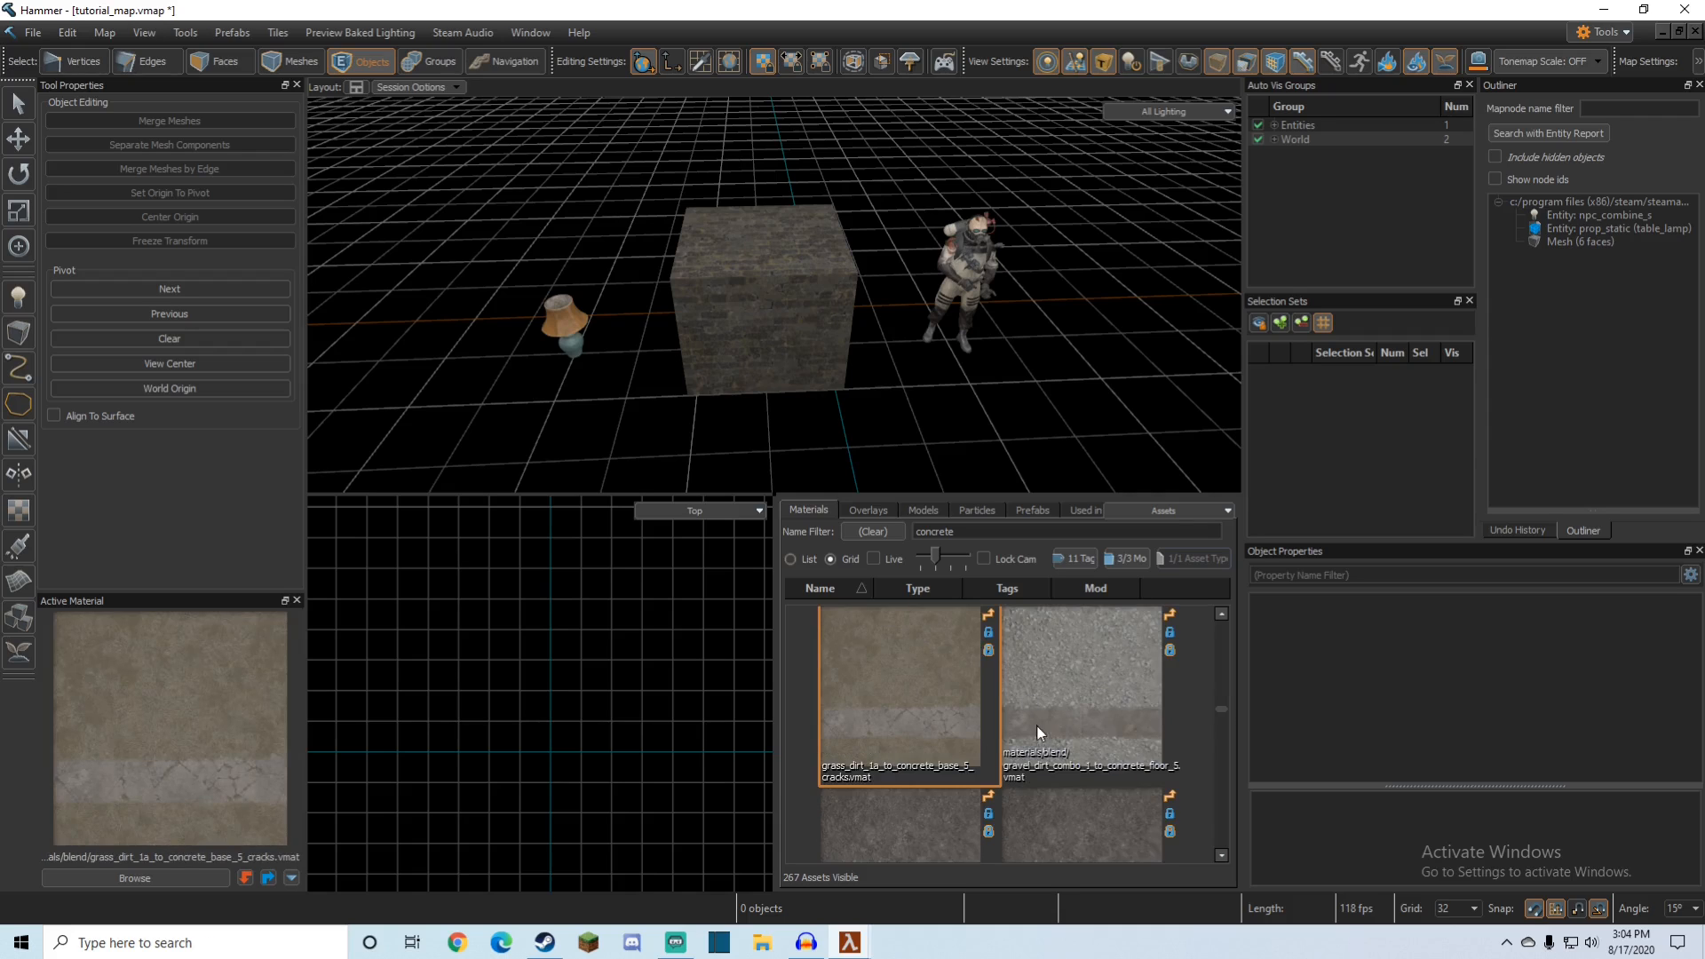
{"action": "scroll", "coordinate": [1048, 737], "scroll_direction": "down", "scroll_amount": 3}
{"action": "left_click_drag", "start_coordinate": [916, 712], "coordinate": [728, 293]}
{"action": "key", "text": "z"}
{"action": "key", "text": "w"}
{"action": "key", "text": "z"}
{"action": "left_click_drag", "start_coordinate": [874, 670], "coordinate": [815, 290]}
{"action": "key", "text": "s"}
{"action": "right_click_drag", "start_coordinate": [815, 290], "coordinate": [815, 290]}
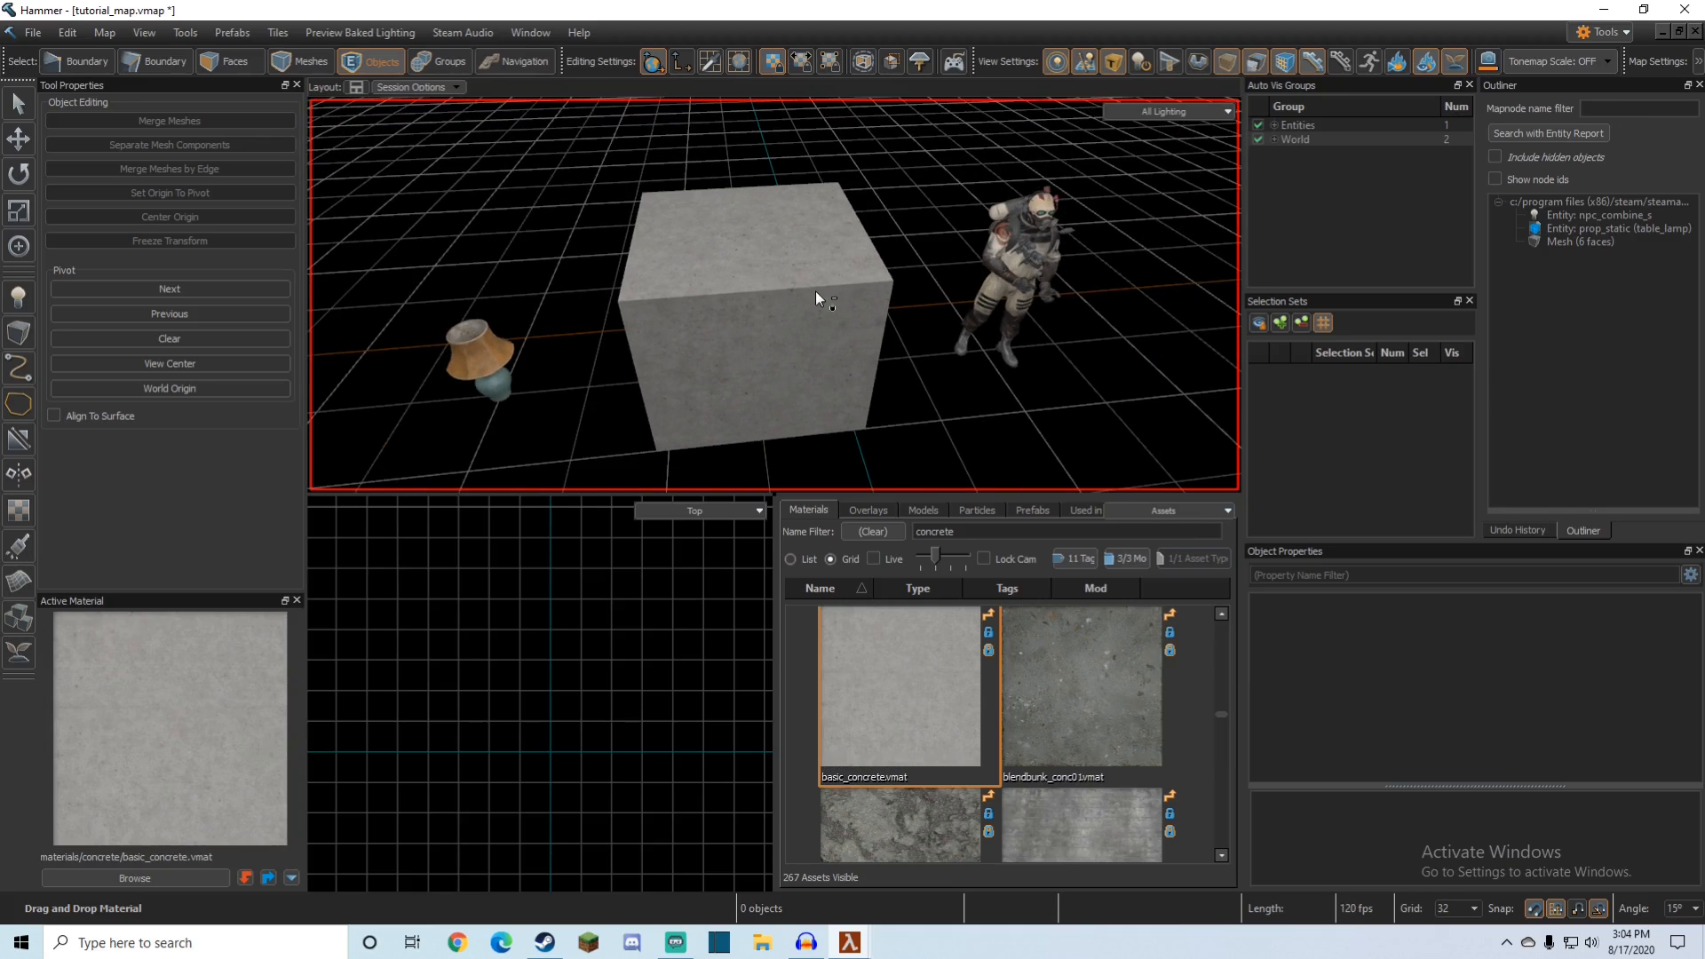
Step: Undo the concrete material on the block
{"action": "key", "text": "ctrl+z"}
{"action": "key", "text": "z"}
{"action": "key", "text": "w"}
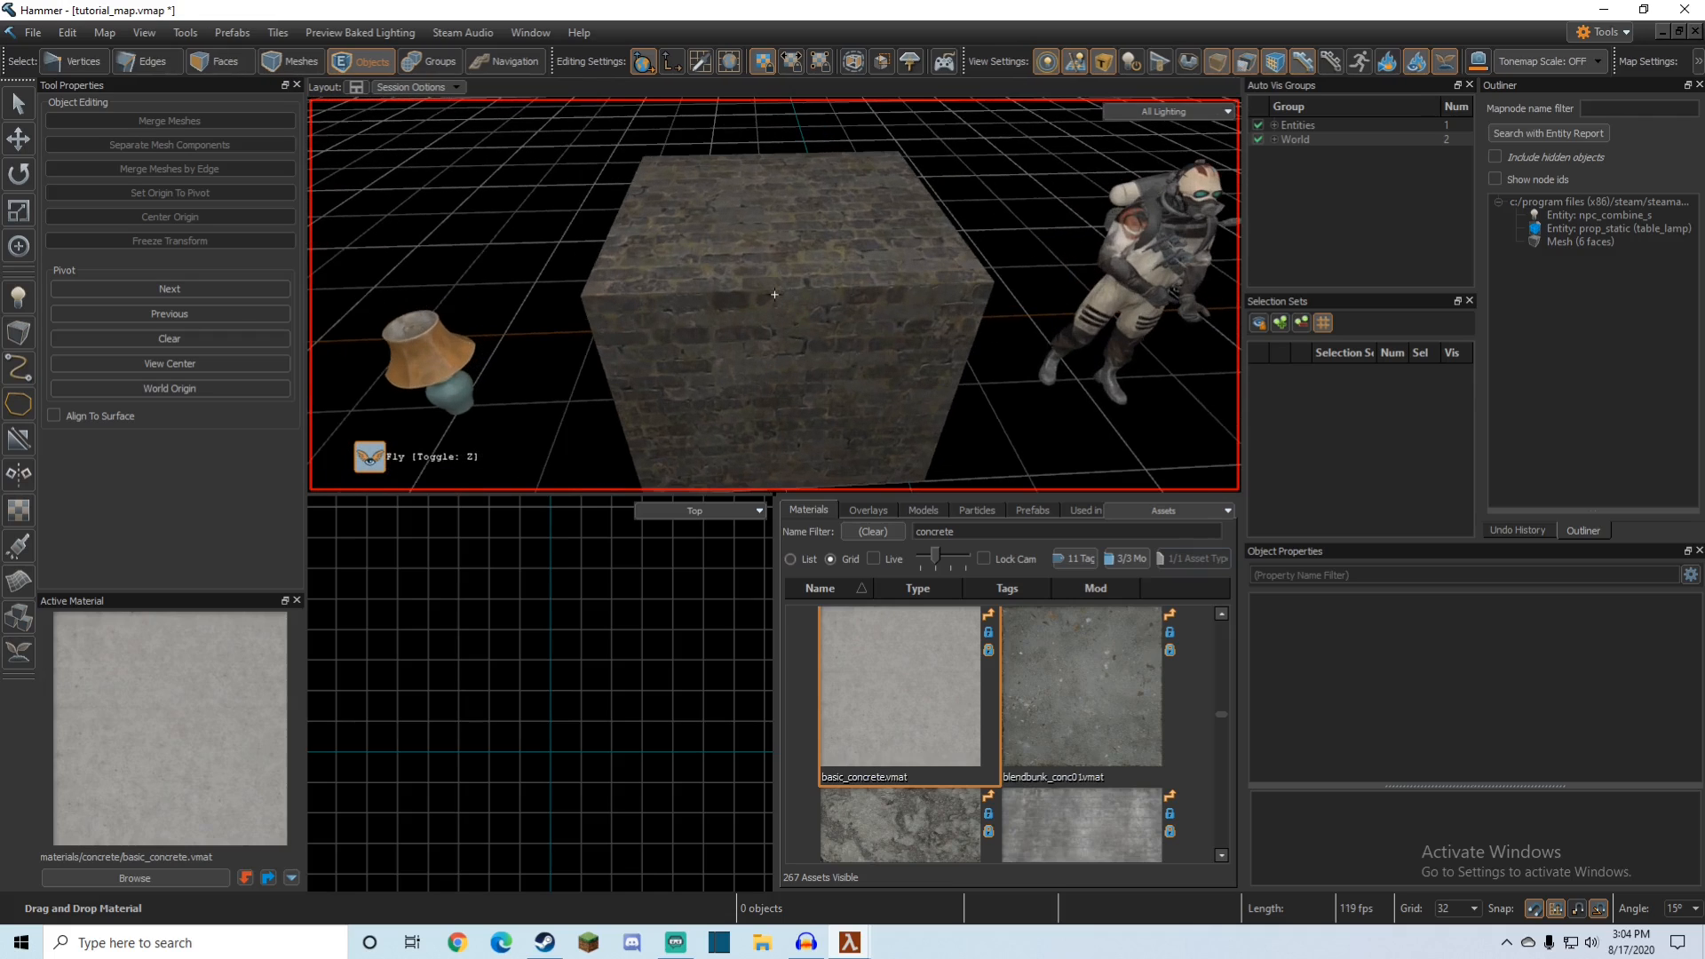
{"action": "key", "text": "z"}
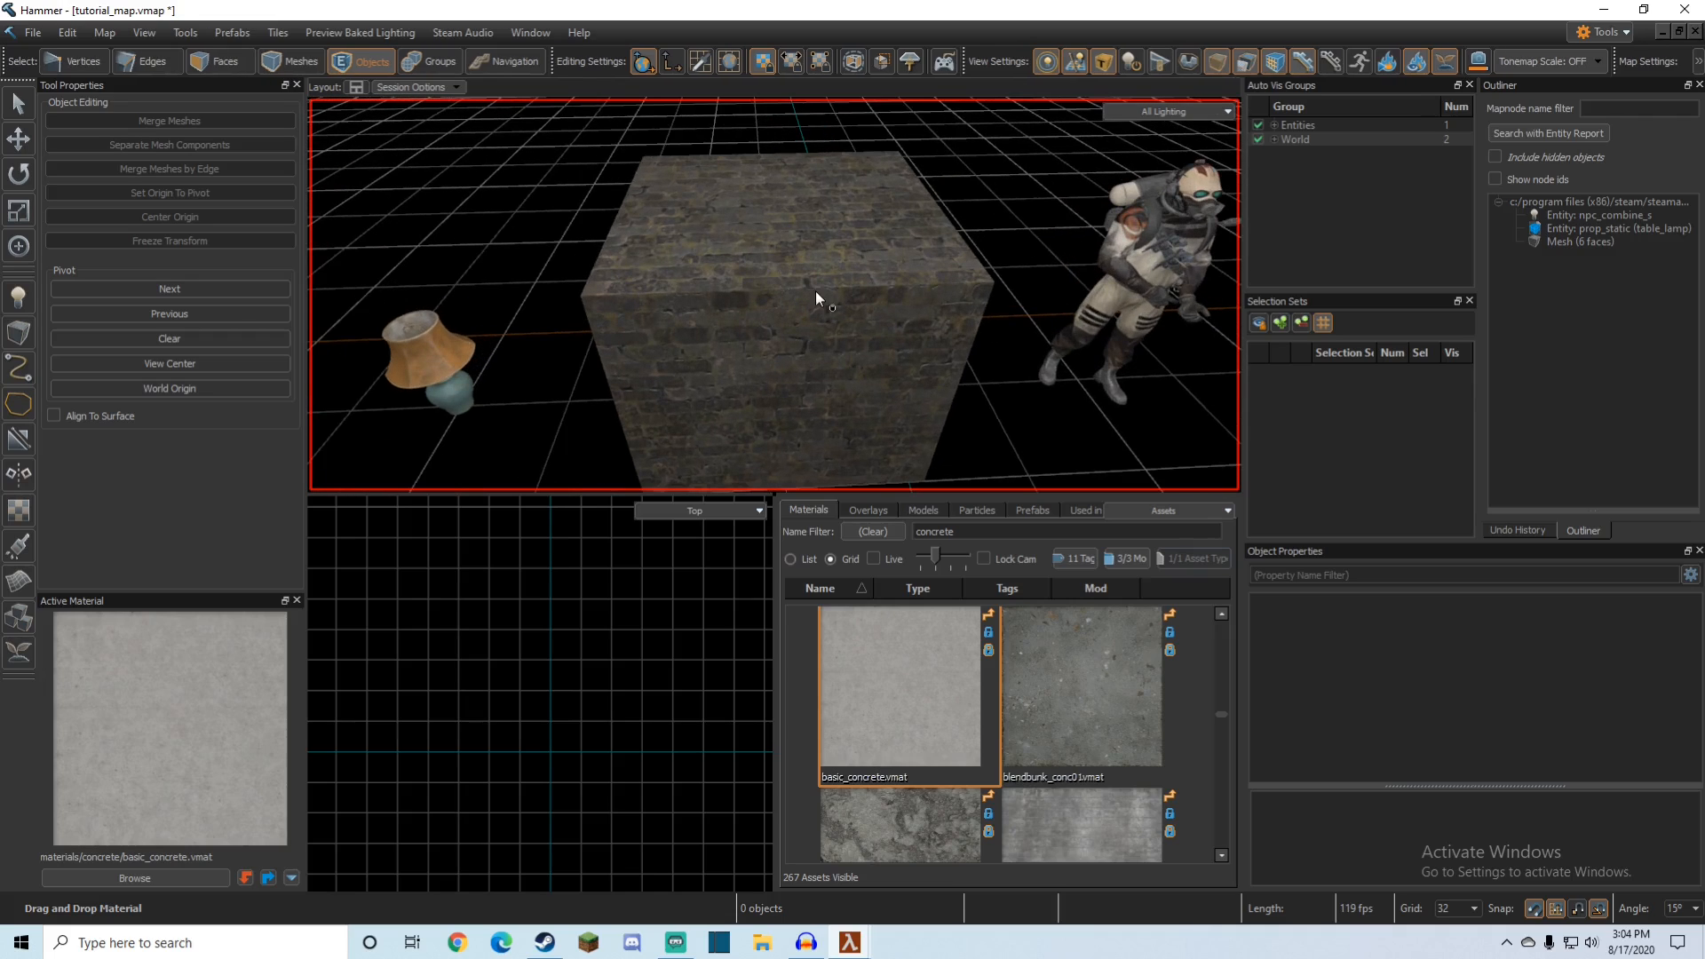
Step: Try placing the butter_mural_decal overlay on the block's front face
{"action": "left_click", "coordinate": [868, 510]}
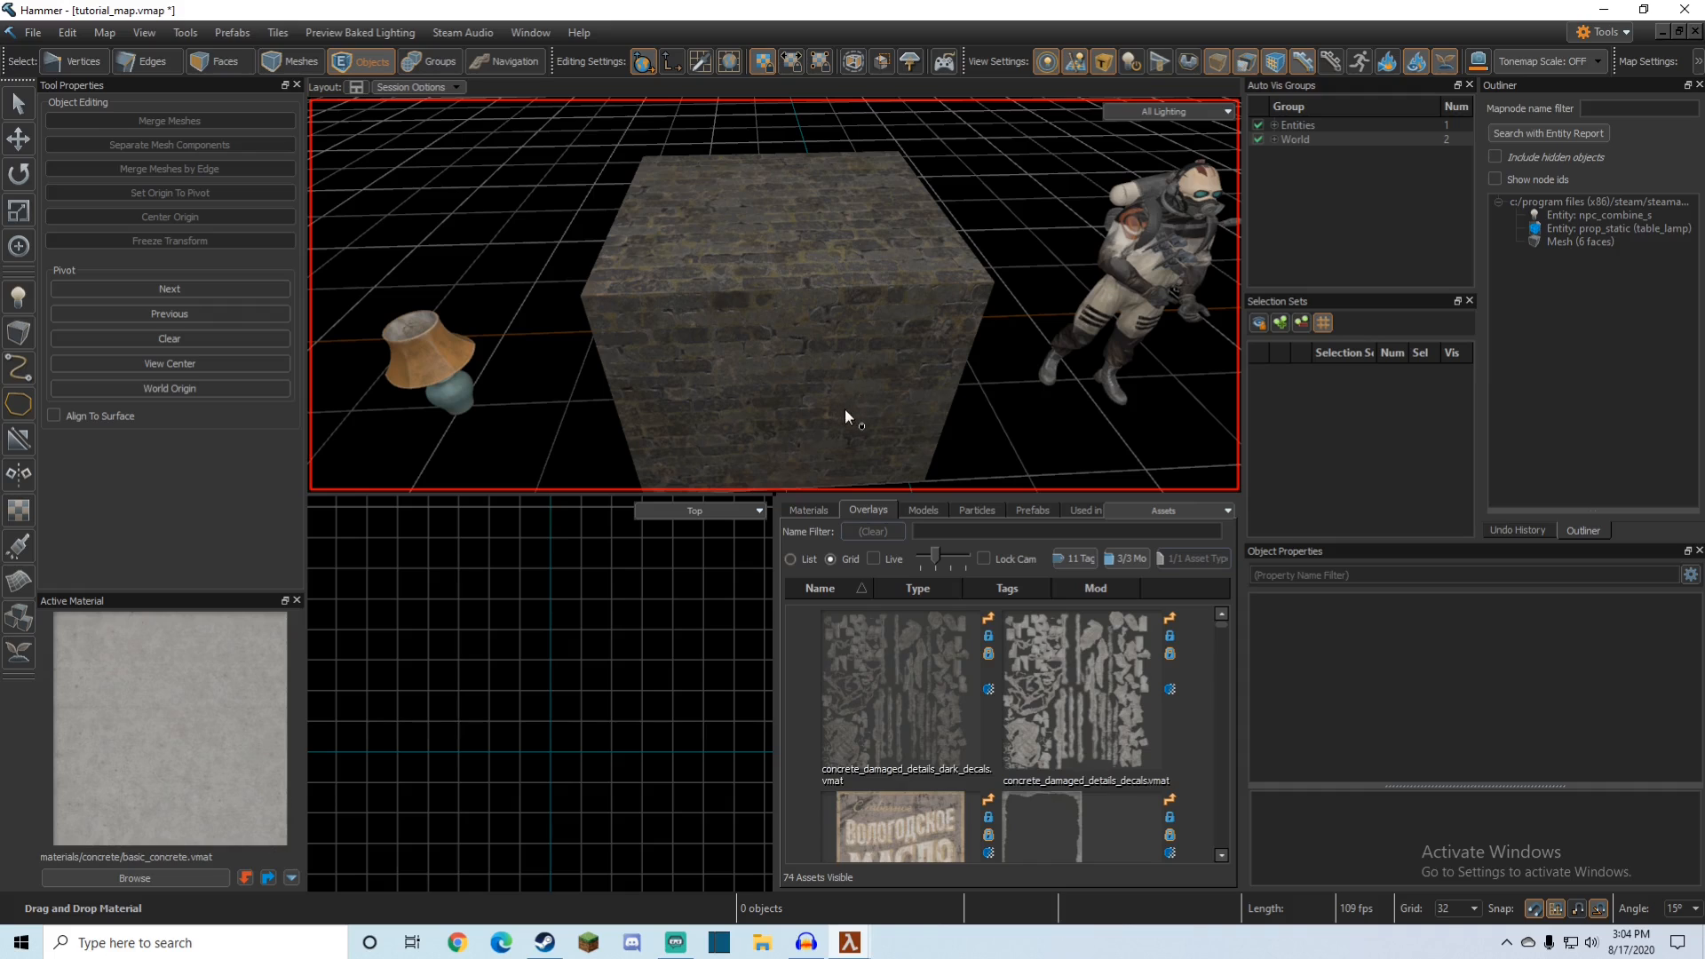
{"action": "left_click", "coordinate": [844, 392]}
{"action": "scroll", "coordinate": [843, 391], "scroll_direction": "down", "scroll_amount": 4}
{"action": "key", "text": "Escape"}
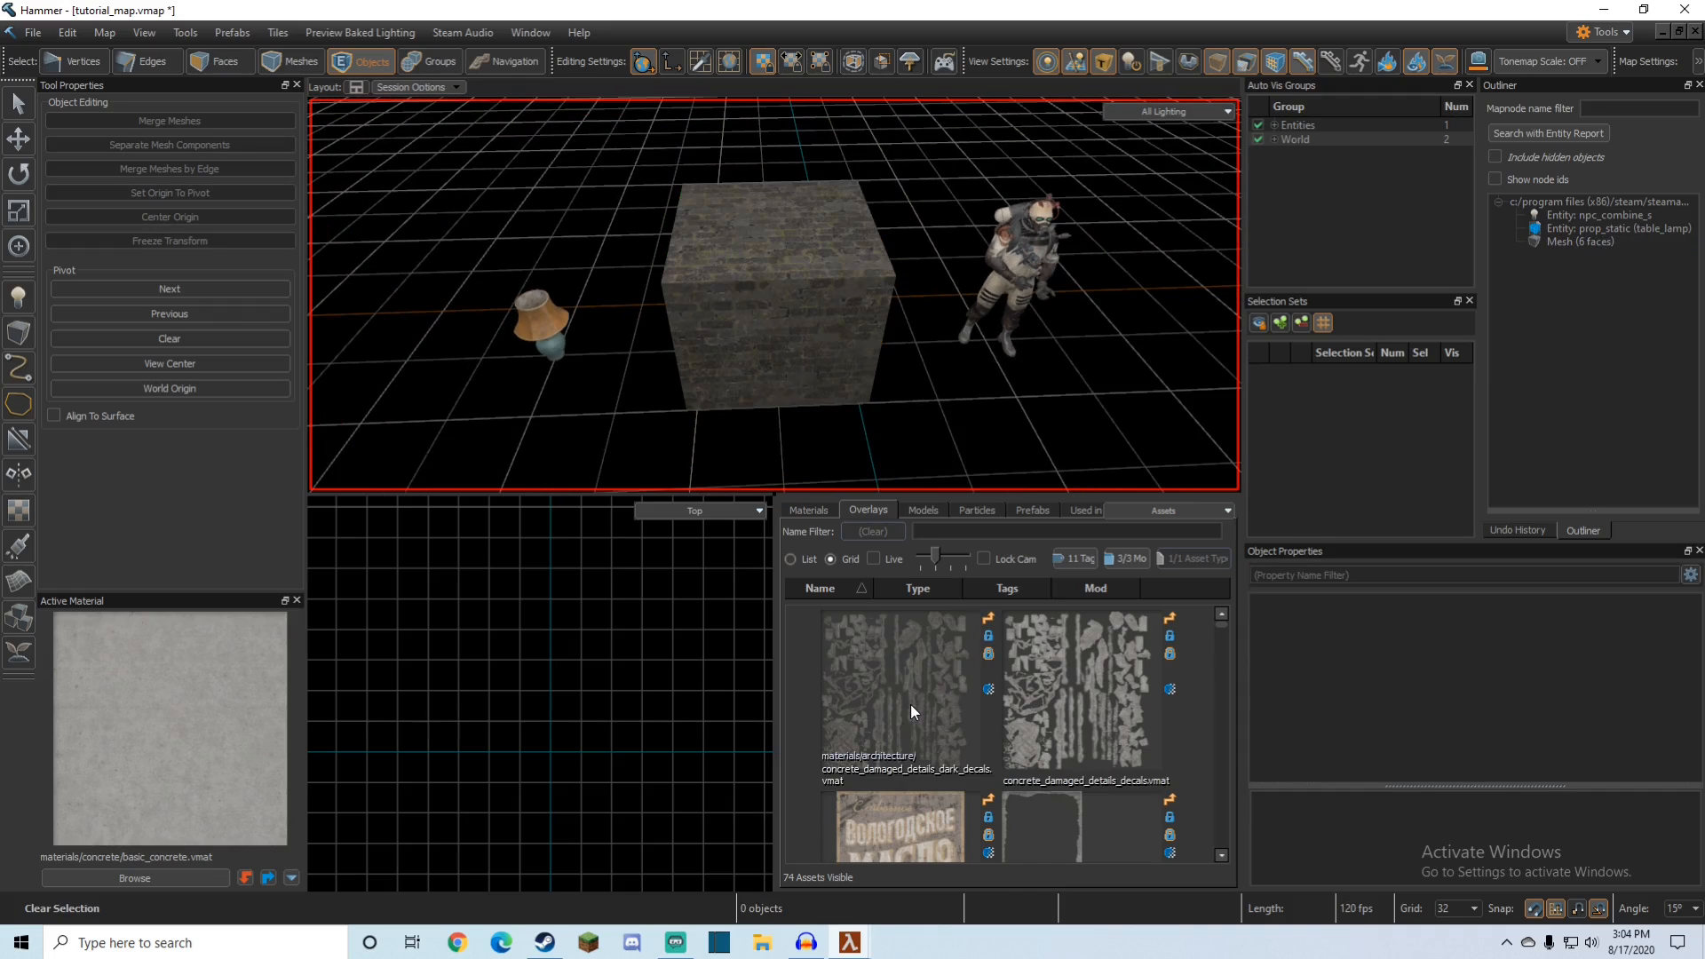
{"action": "left_click_drag", "start_coordinate": [894, 817], "coordinate": [774, 417]}
{"action": "left_click_drag", "start_coordinate": [782, 351], "coordinate": [781, 351]}
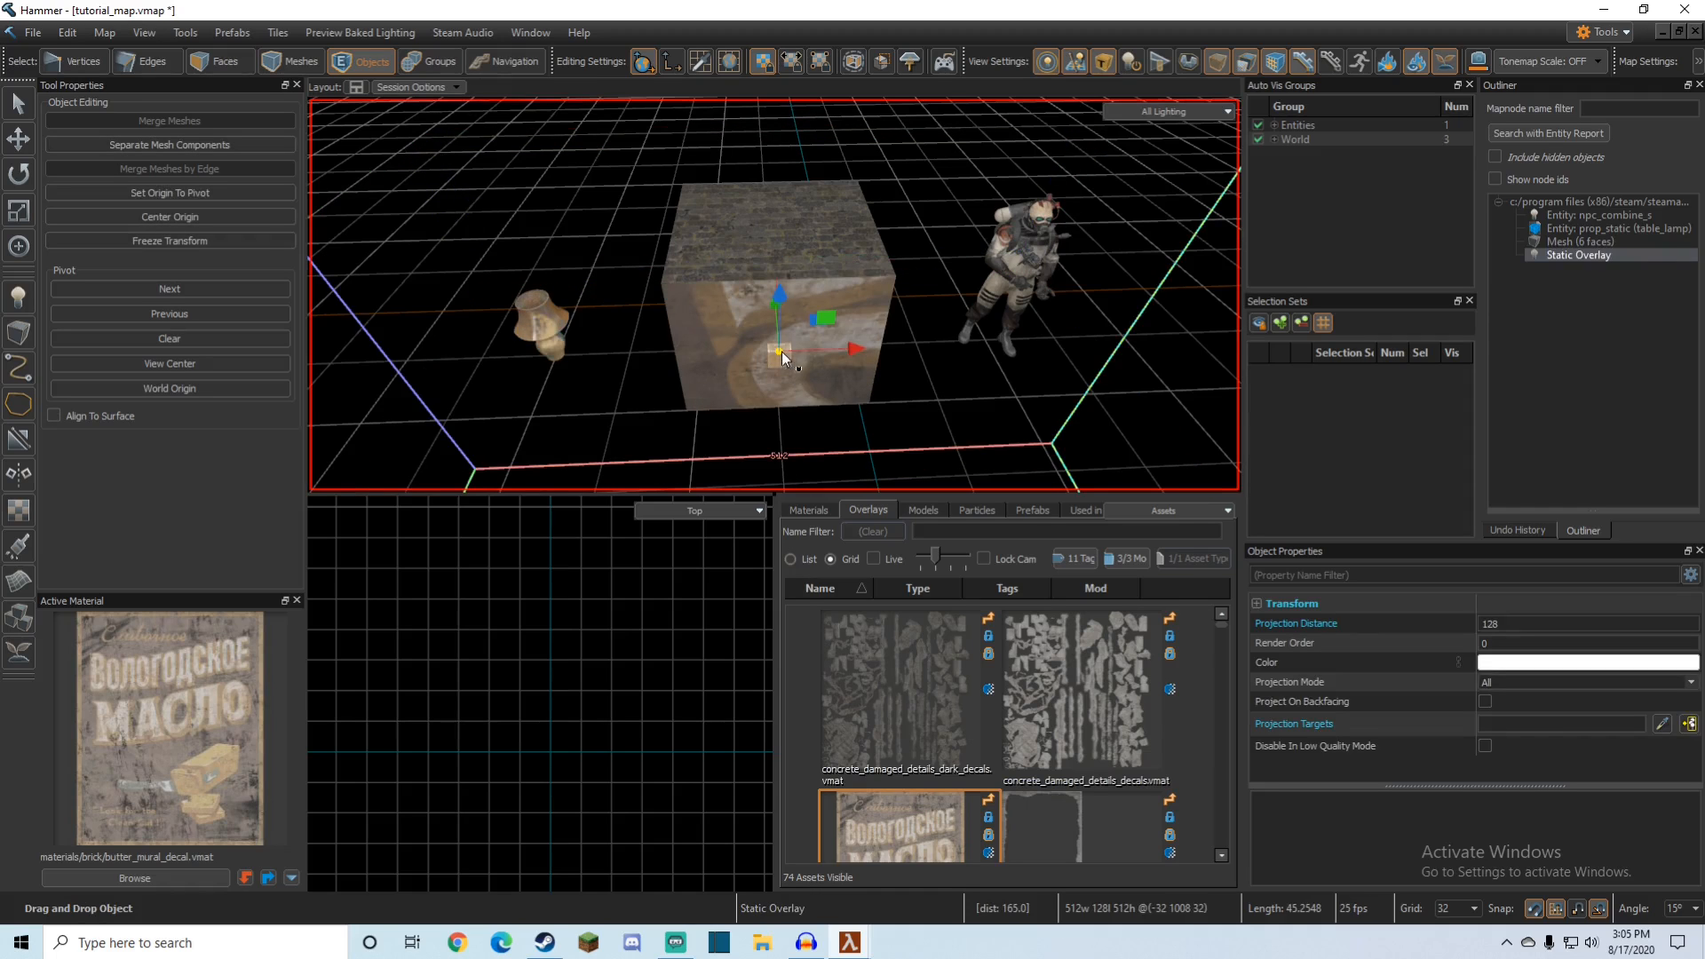
{"action": "key", "text": "z"}
{"action": "key", "text": "w"}
{"action": "key", "text": "s"}
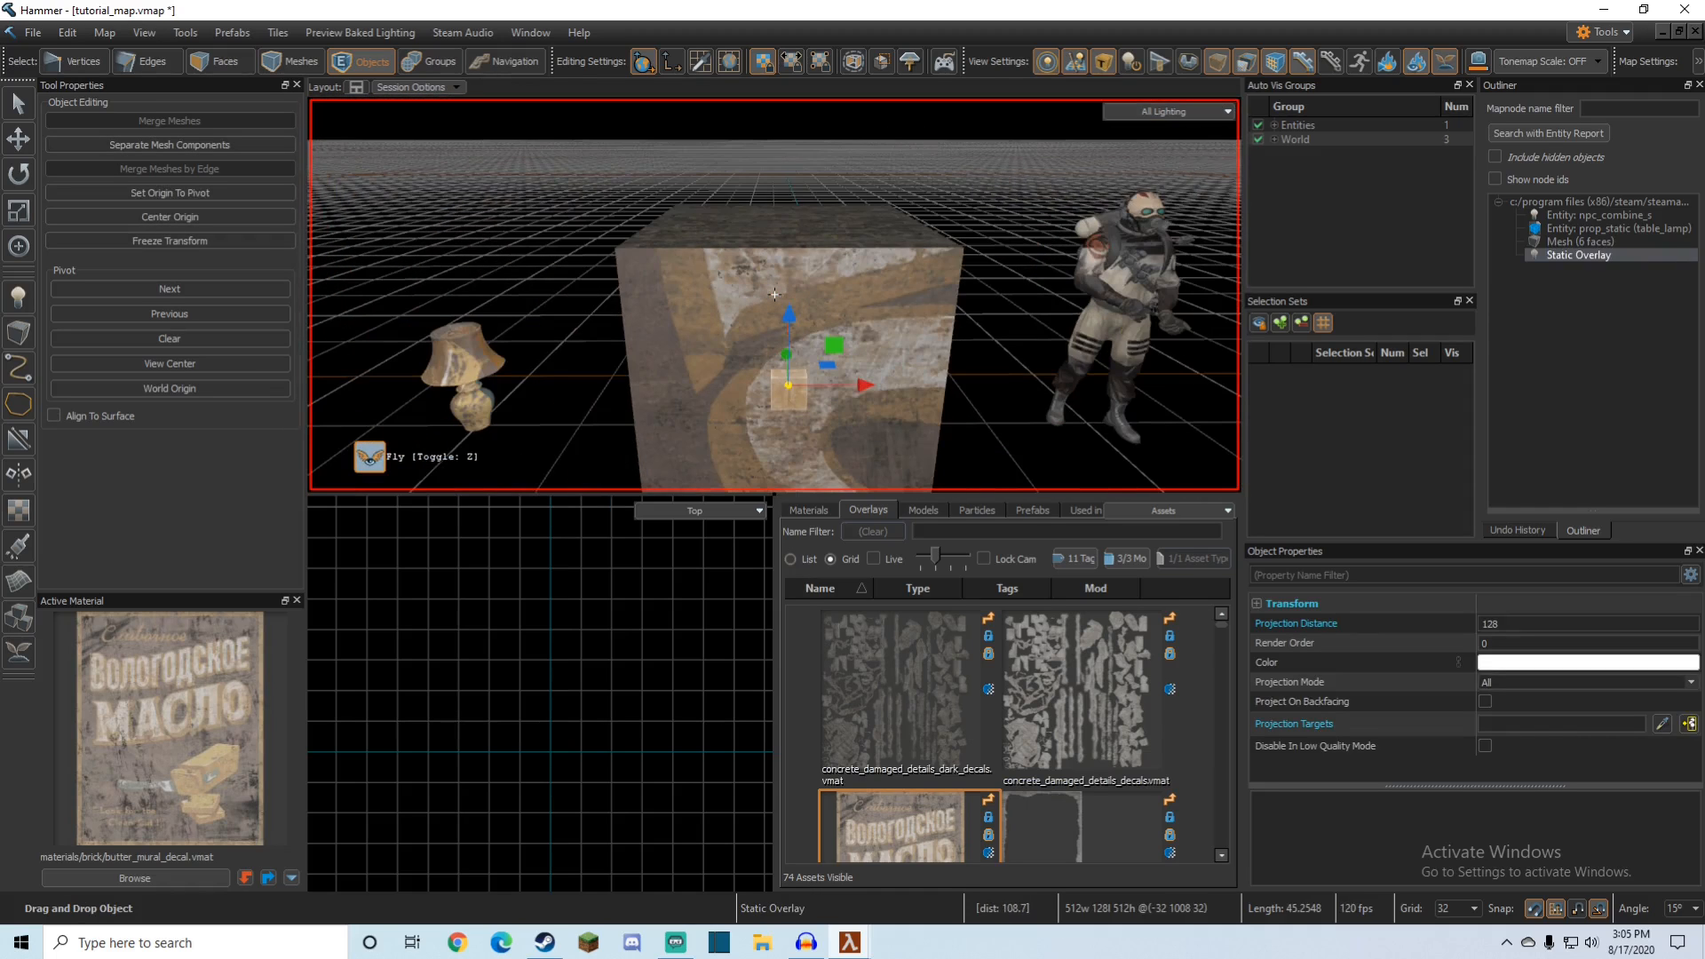
Step: Undo the overlay placement and select the block with the Selection tool
{"action": "key", "text": "ctrl+z"}
{"action": "key", "text": "z"}
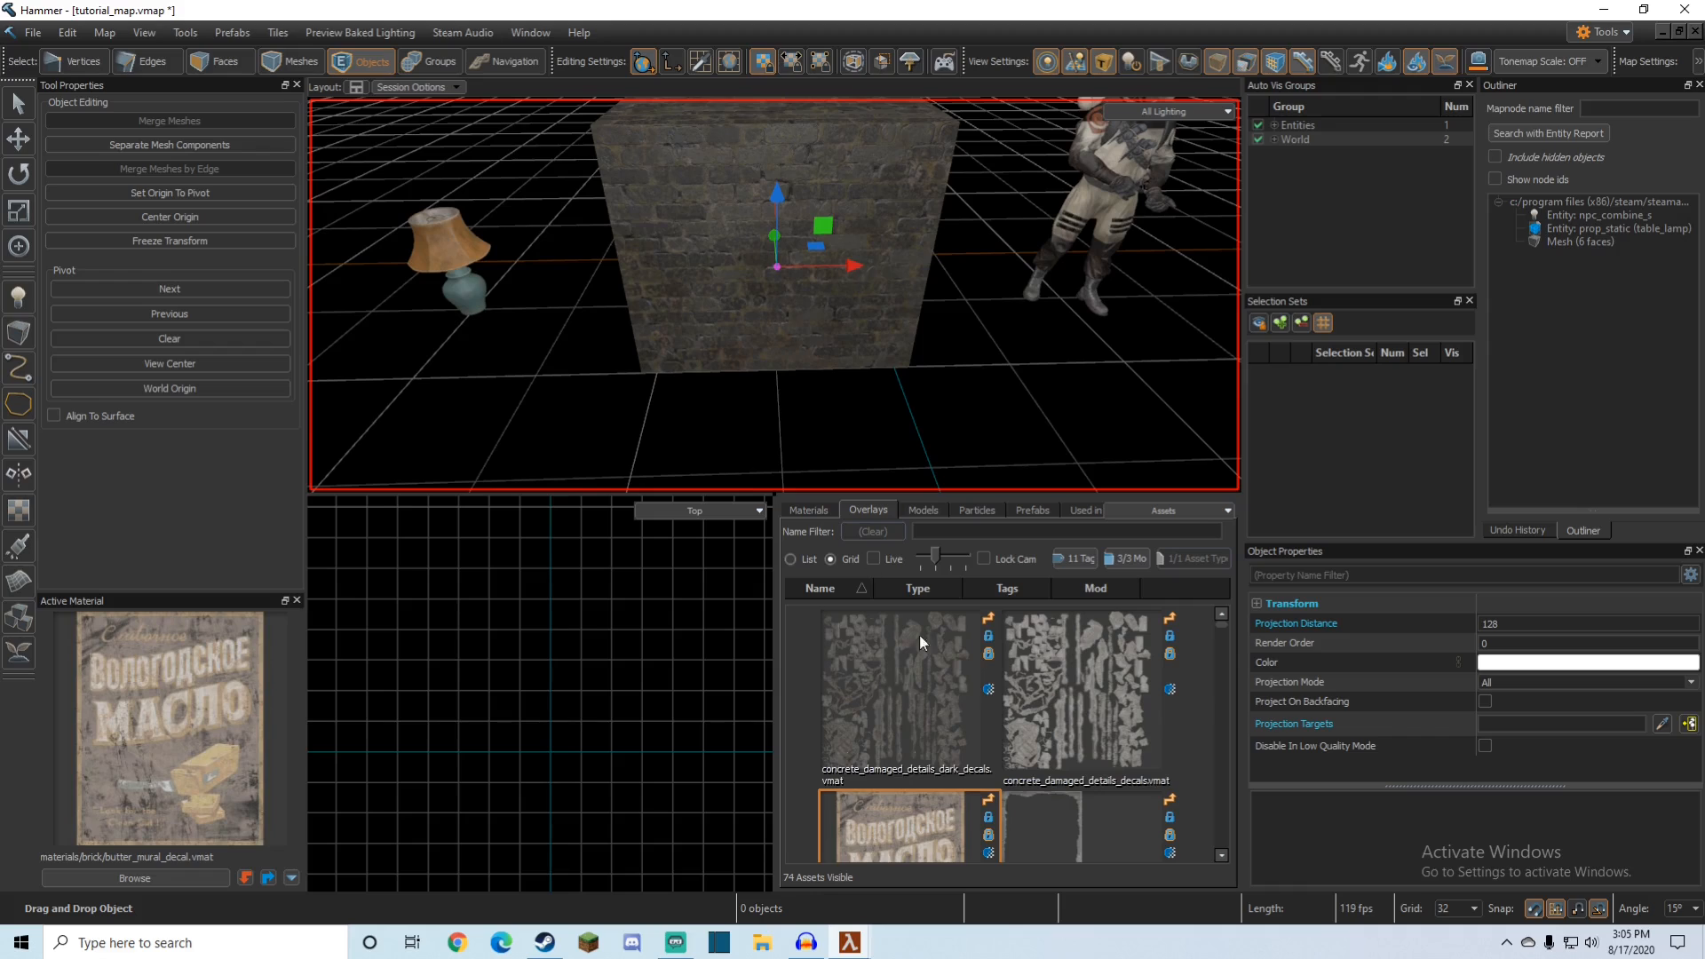
{"action": "key", "text": "q"}
{"action": "left_click", "coordinate": [806, 248]}
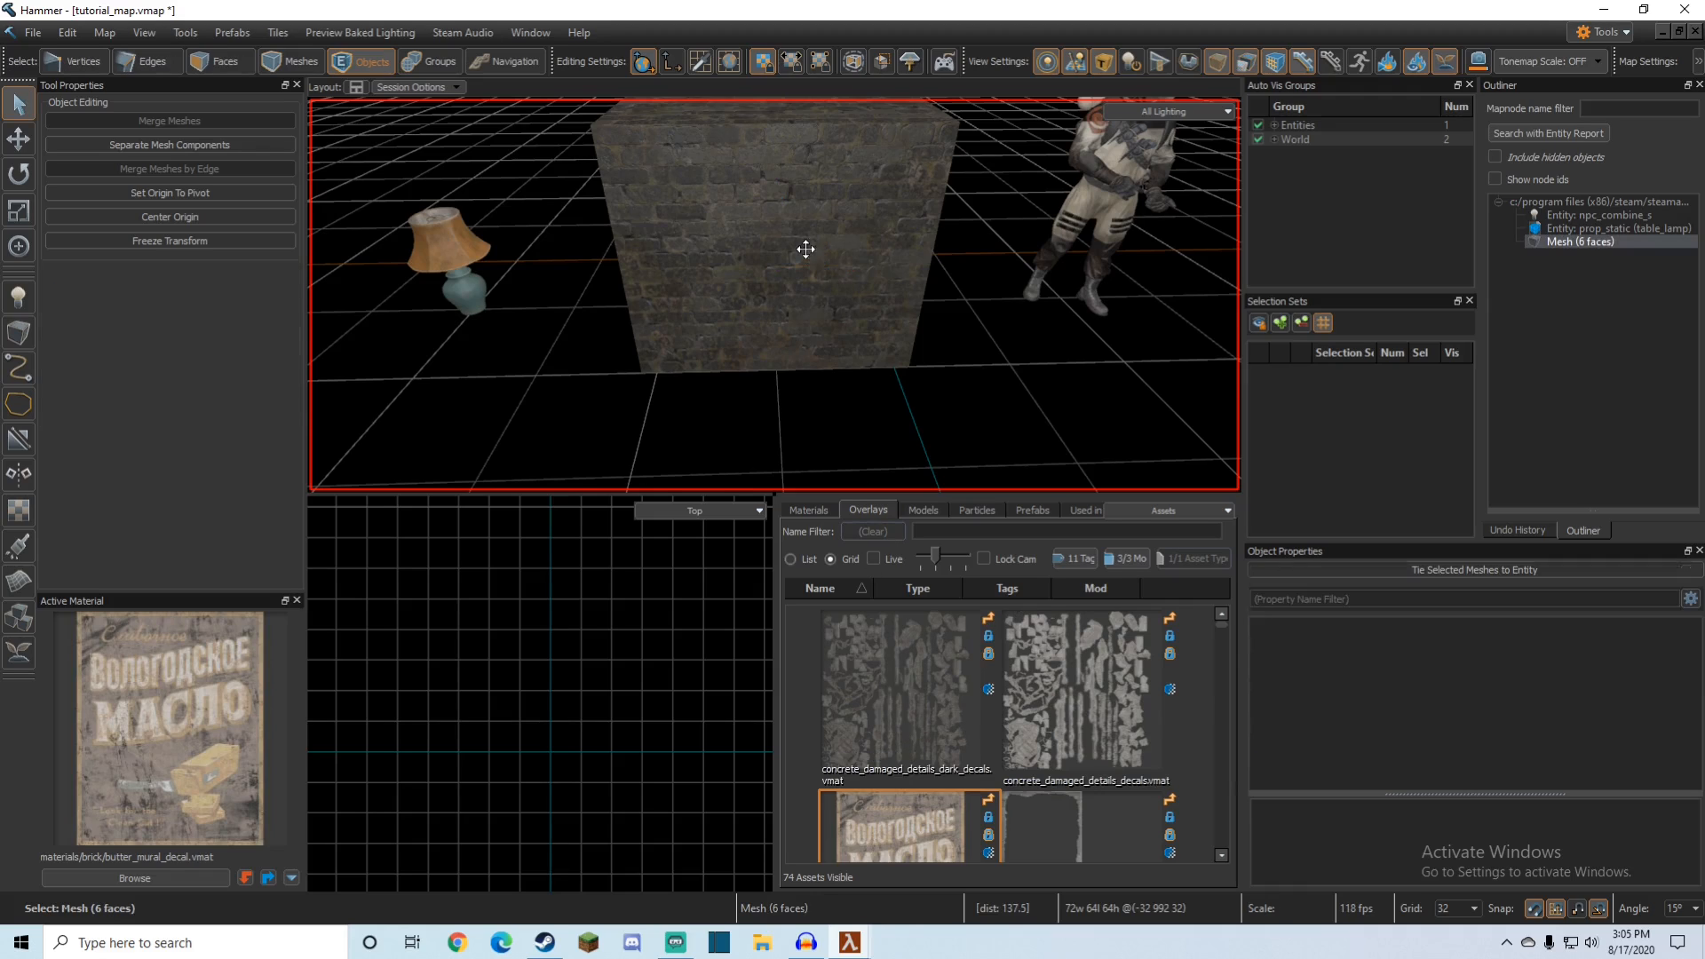
Step: Deselect the block and look through the Models, Materials and Overlays asset categories
{"action": "key", "text": "Escape"}
{"action": "key", "text": "z"}
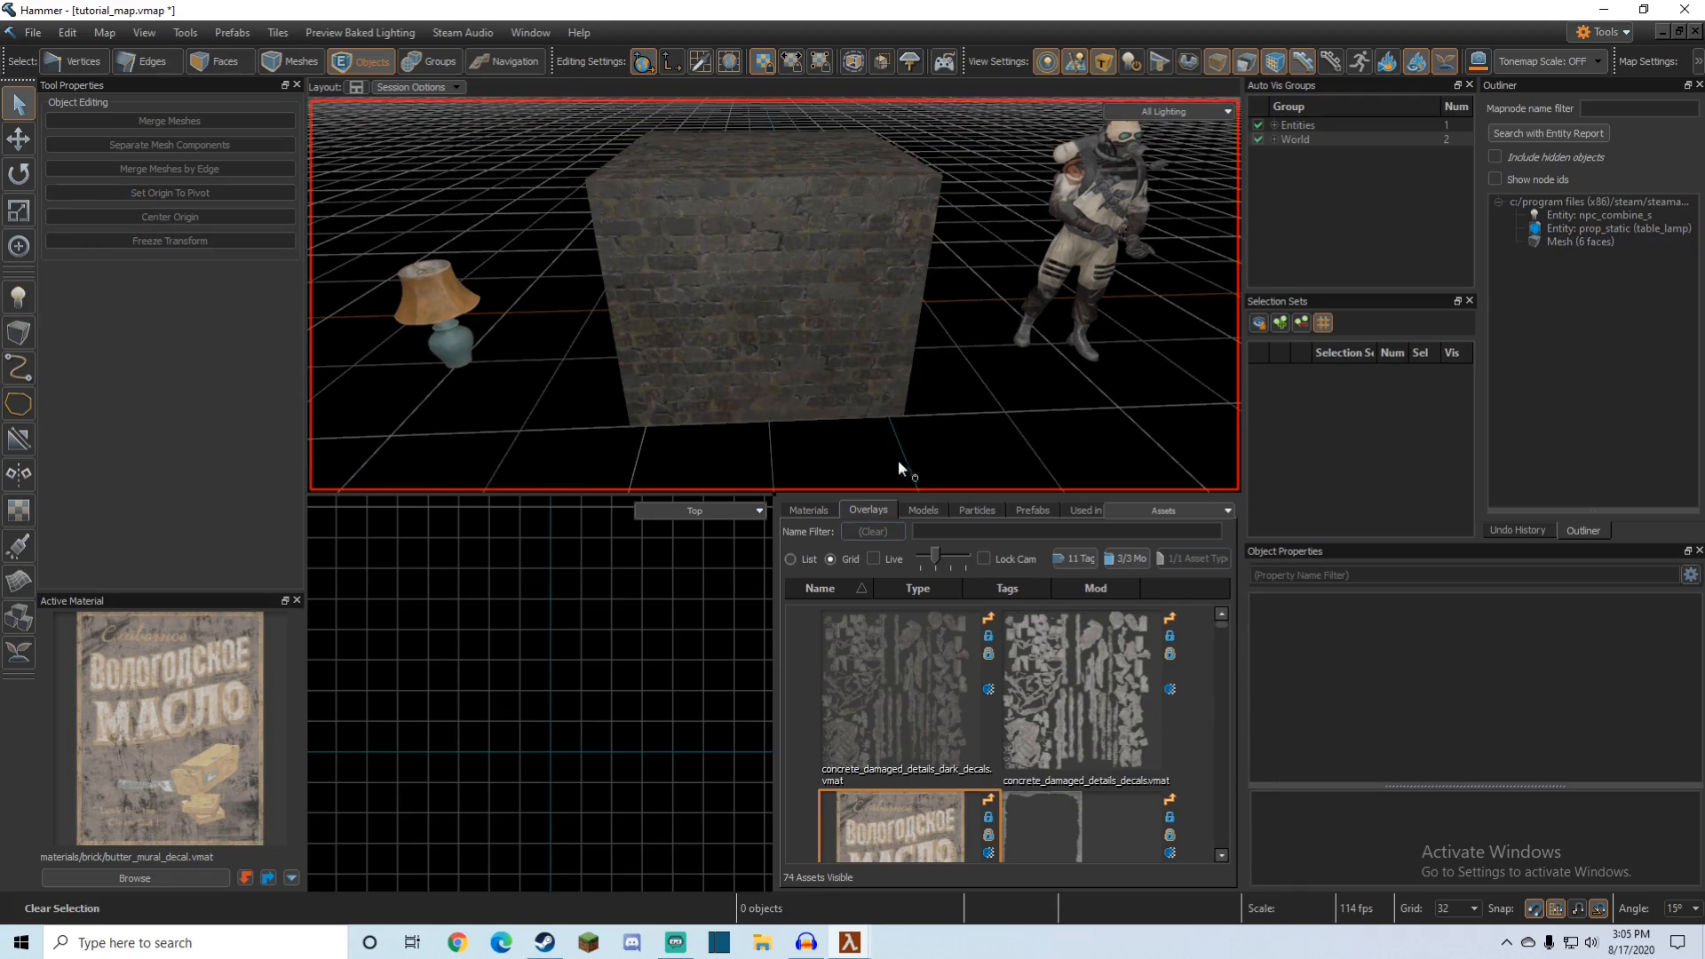
{"action": "left_click", "coordinate": [915, 512]}
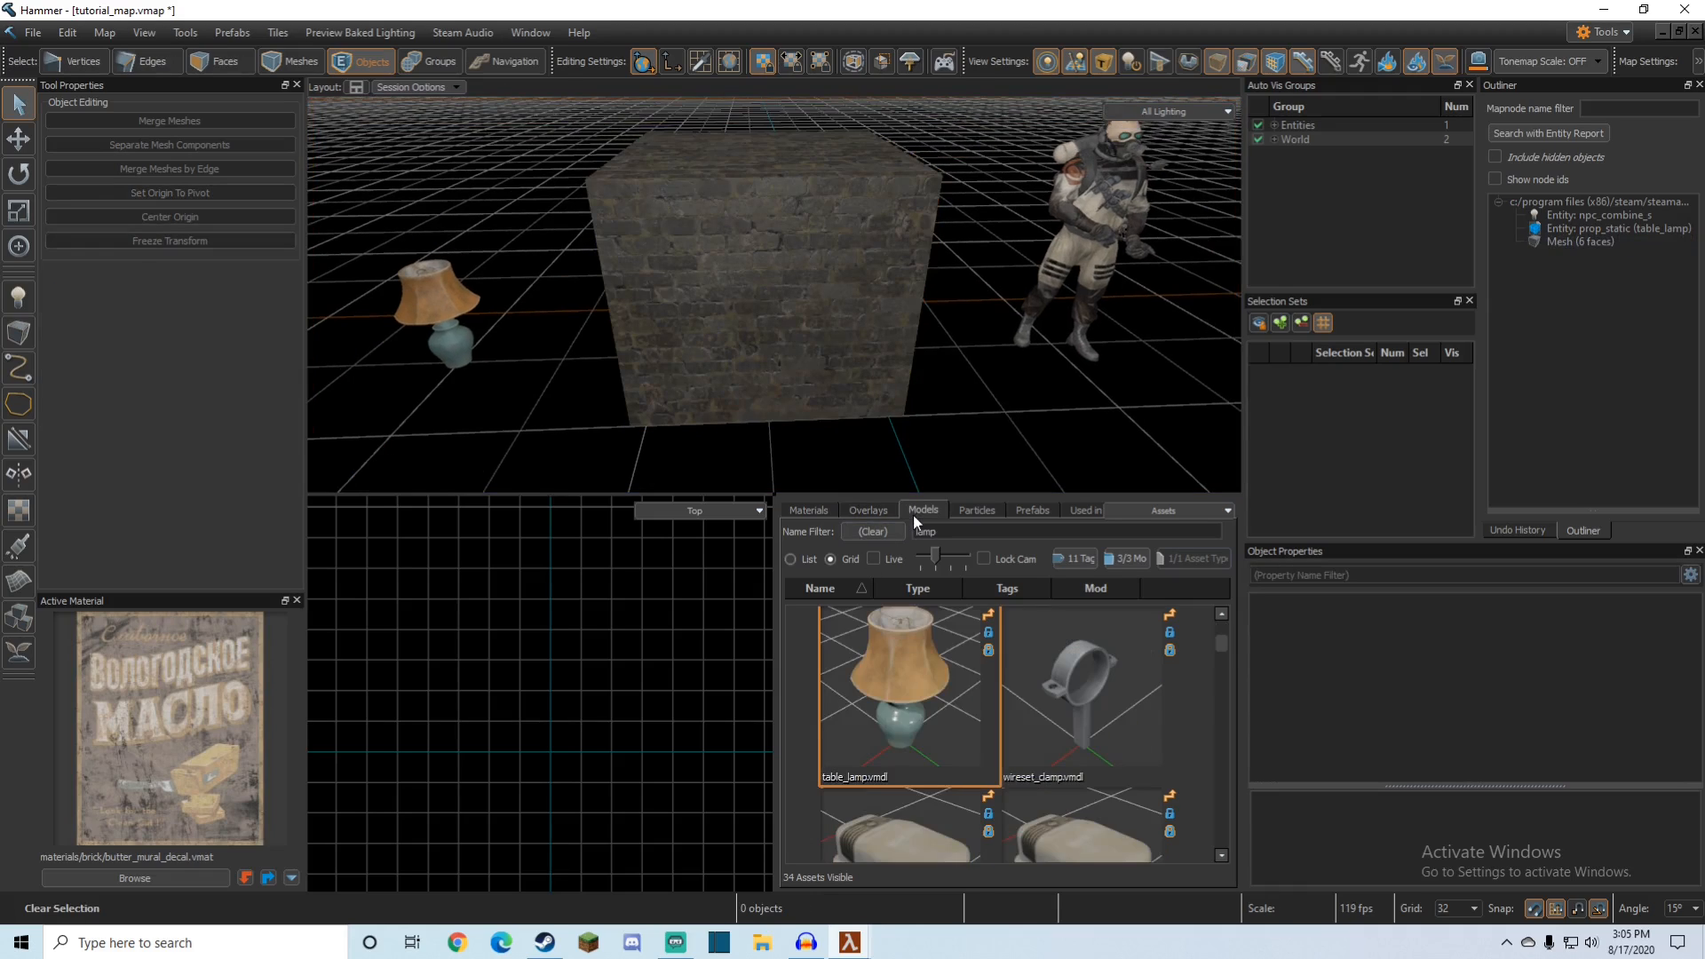
{"action": "left_click", "coordinate": [808, 512]}
{"action": "left_click", "coordinate": [868, 511]}
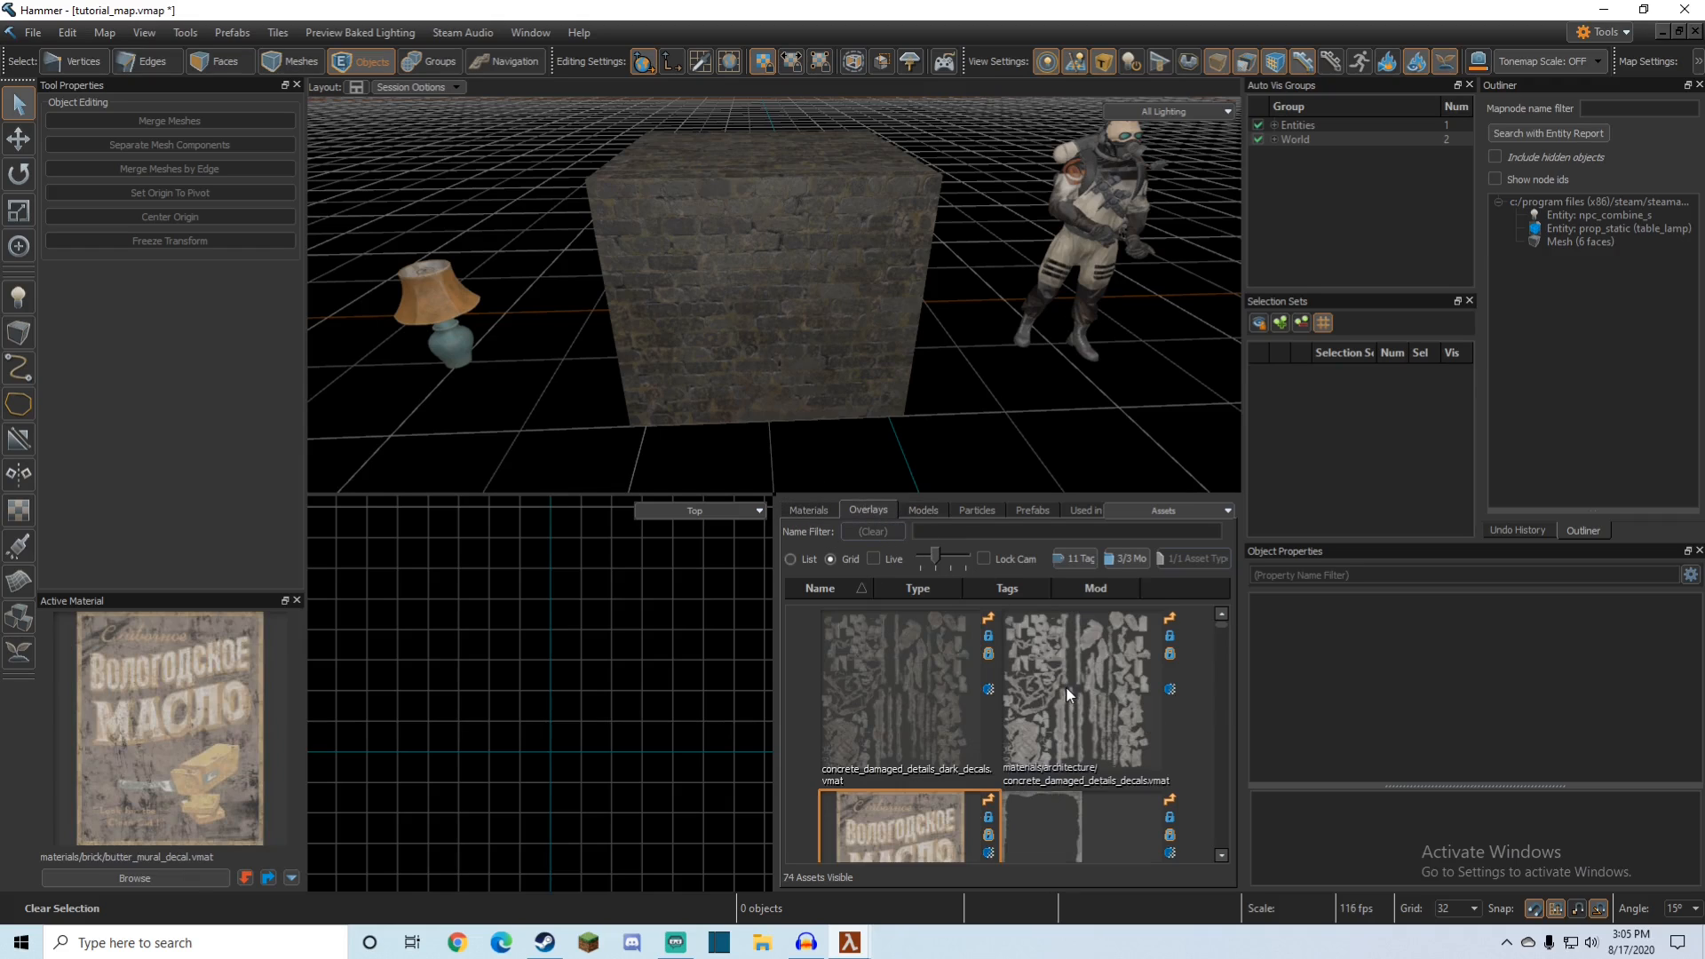
Step: Try the concrete_damaged_details_decals and butter_mural_decal overlays one after the other on the block, undoing each placement
{"action": "left_click_drag", "start_coordinate": [1065, 685], "coordinate": [765, 201]}
{"action": "key", "text": "ctrl+z"}
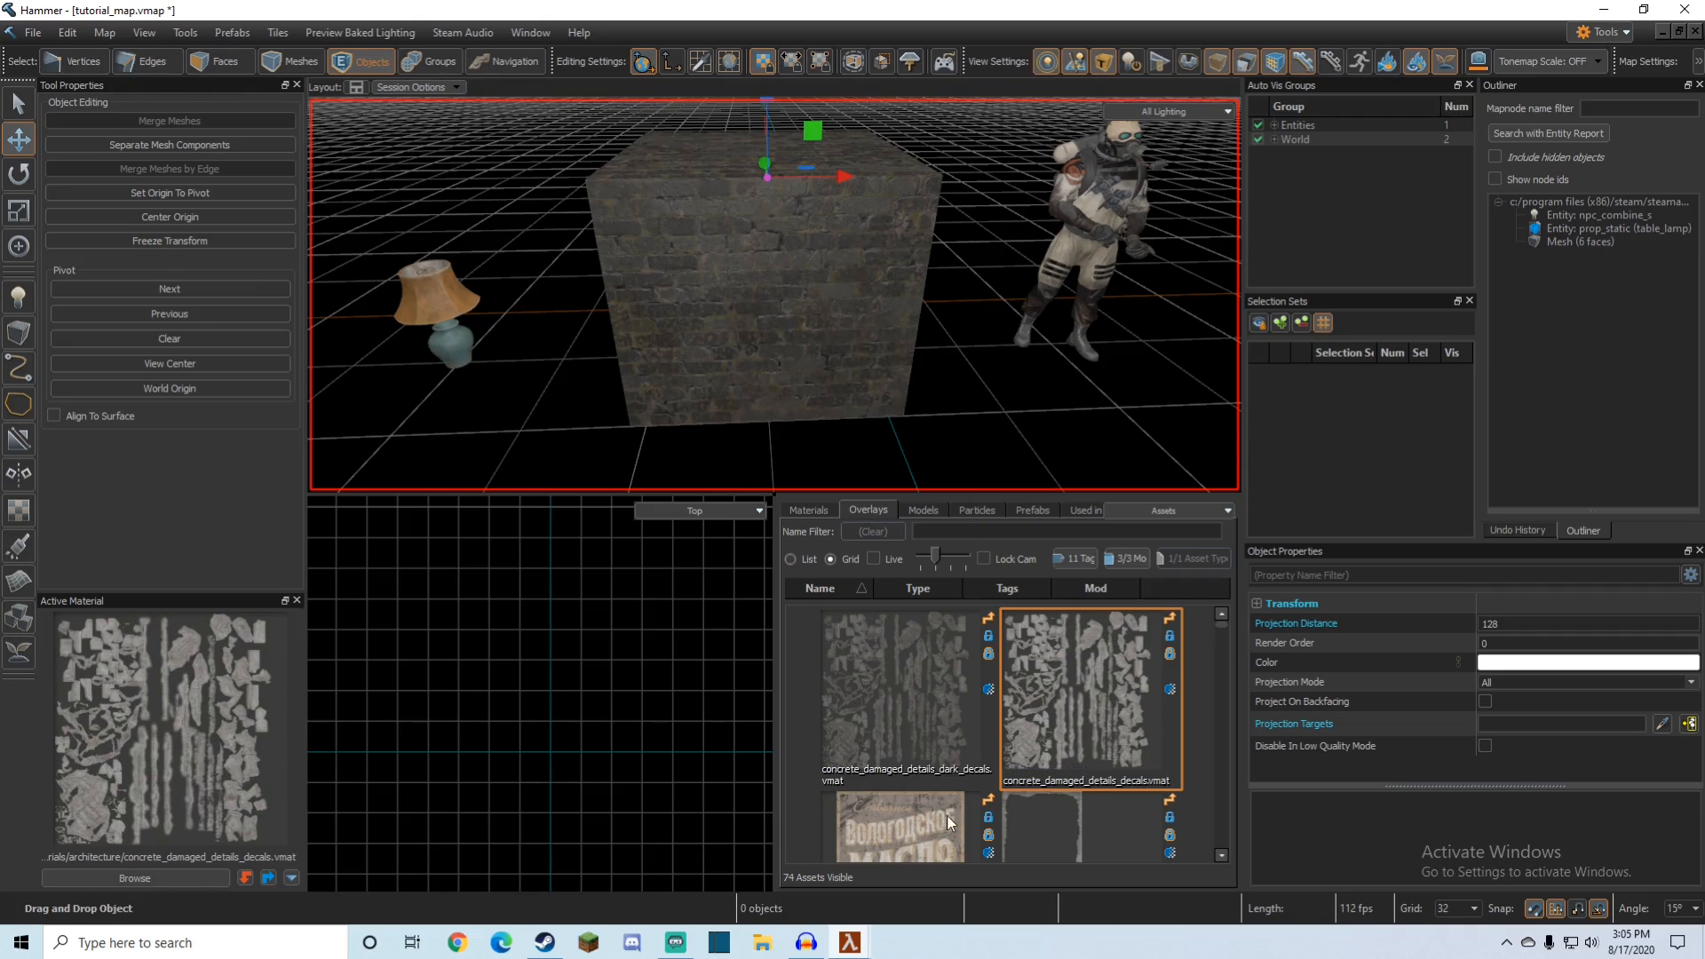
{"action": "left_click_drag", "start_coordinate": [946, 815], "coordinate": [755, 179]}
{"action": "key", "text": "ctrl+z"}
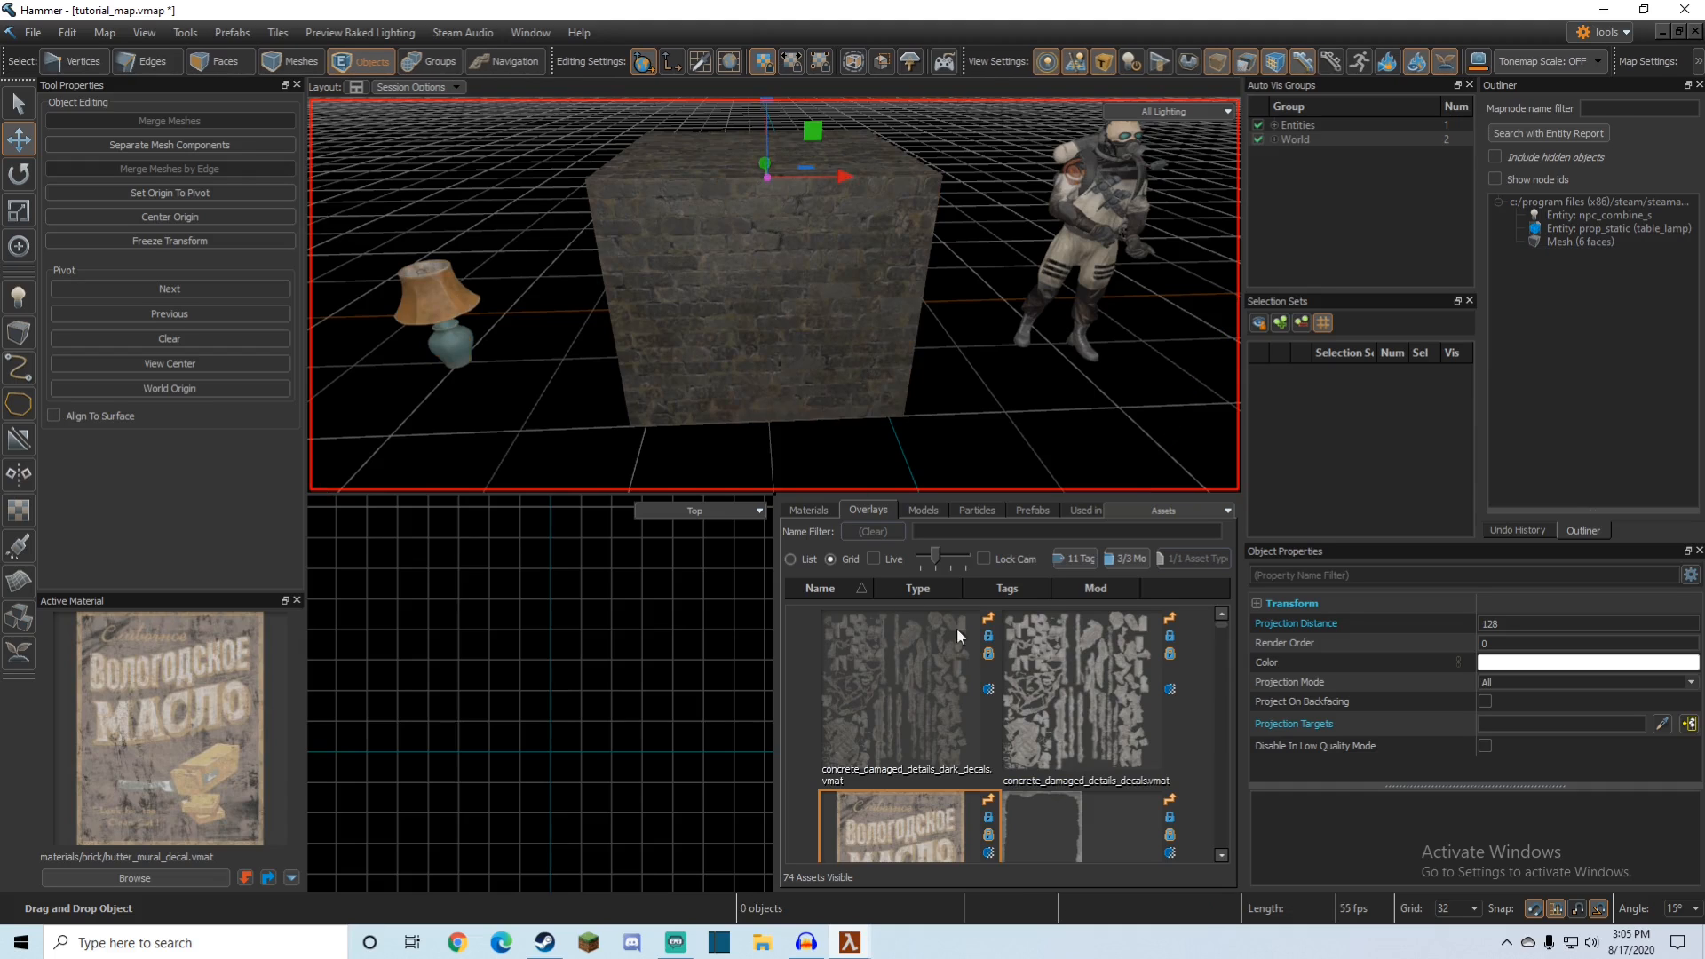
Step: Try placing the butter_mural_decal overlay on the table lamp, undo it and clear the selection
{"action": "scroll", "coordinate": [934, 696], "scroll_direction": "down", "scroll_amount": 3}
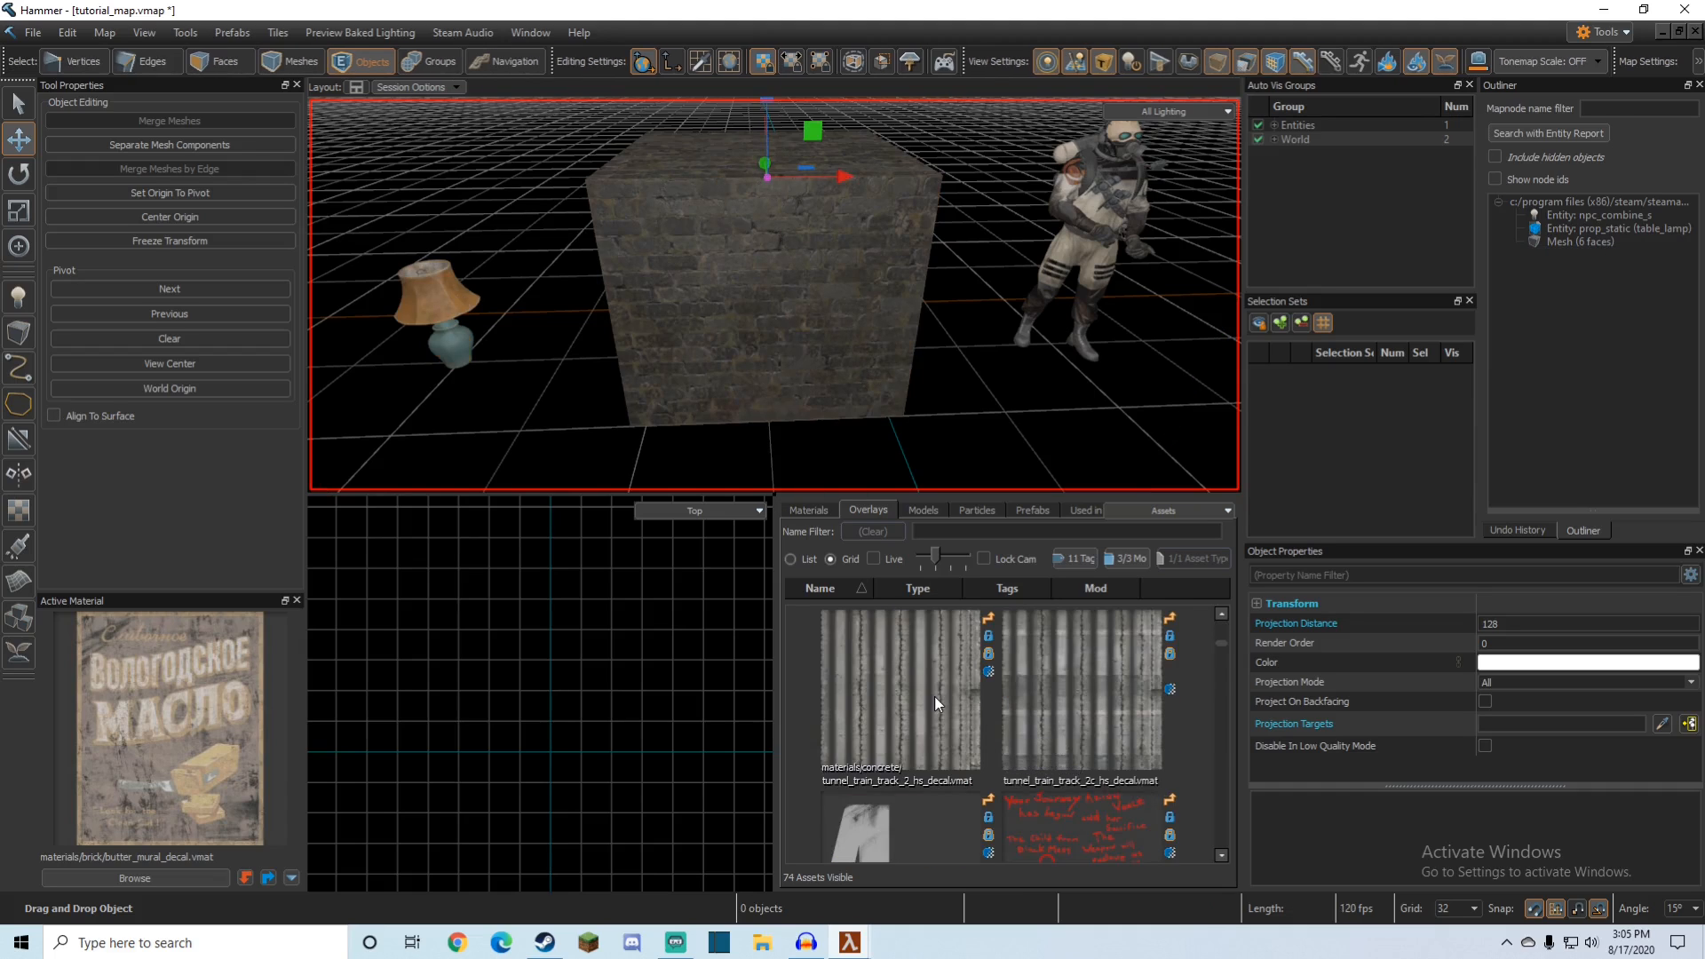
{"action": "scroll", "coordinate": [936, 703], "scroll_direction": "up", "scroll_amount": 3}
{"action": "left_click_drag", "start_coordinate": [926, 821], "coordinate": [480, 317]}
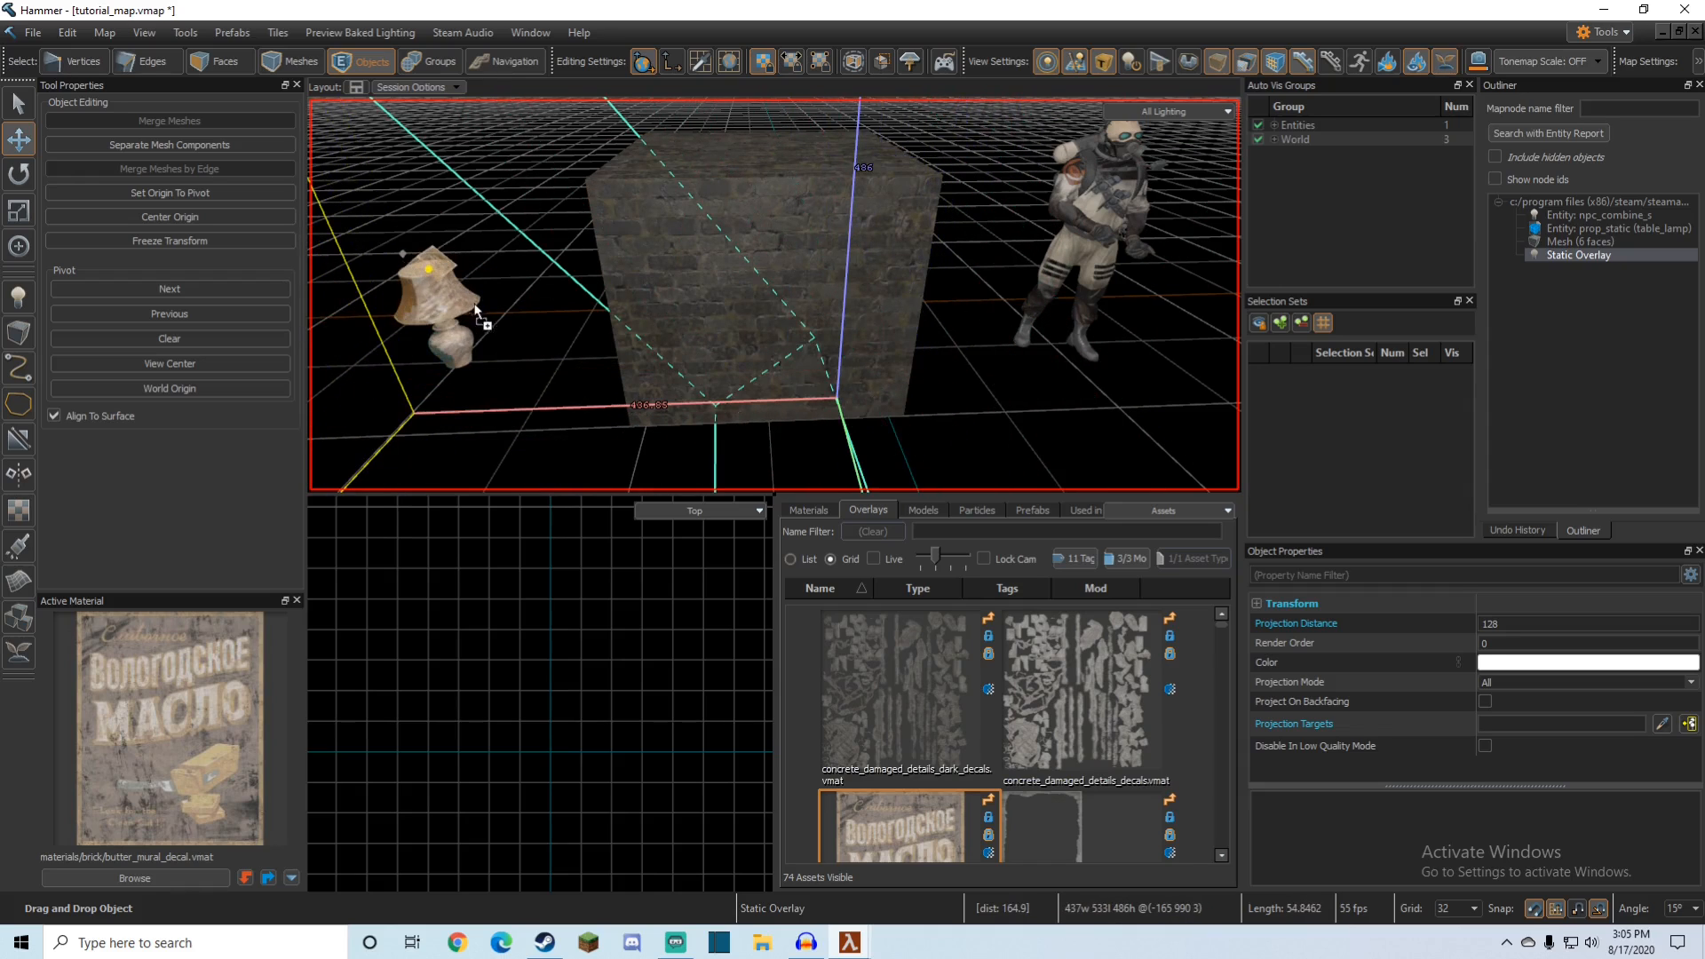
{"action": "key", "text": "ctrl+z"}
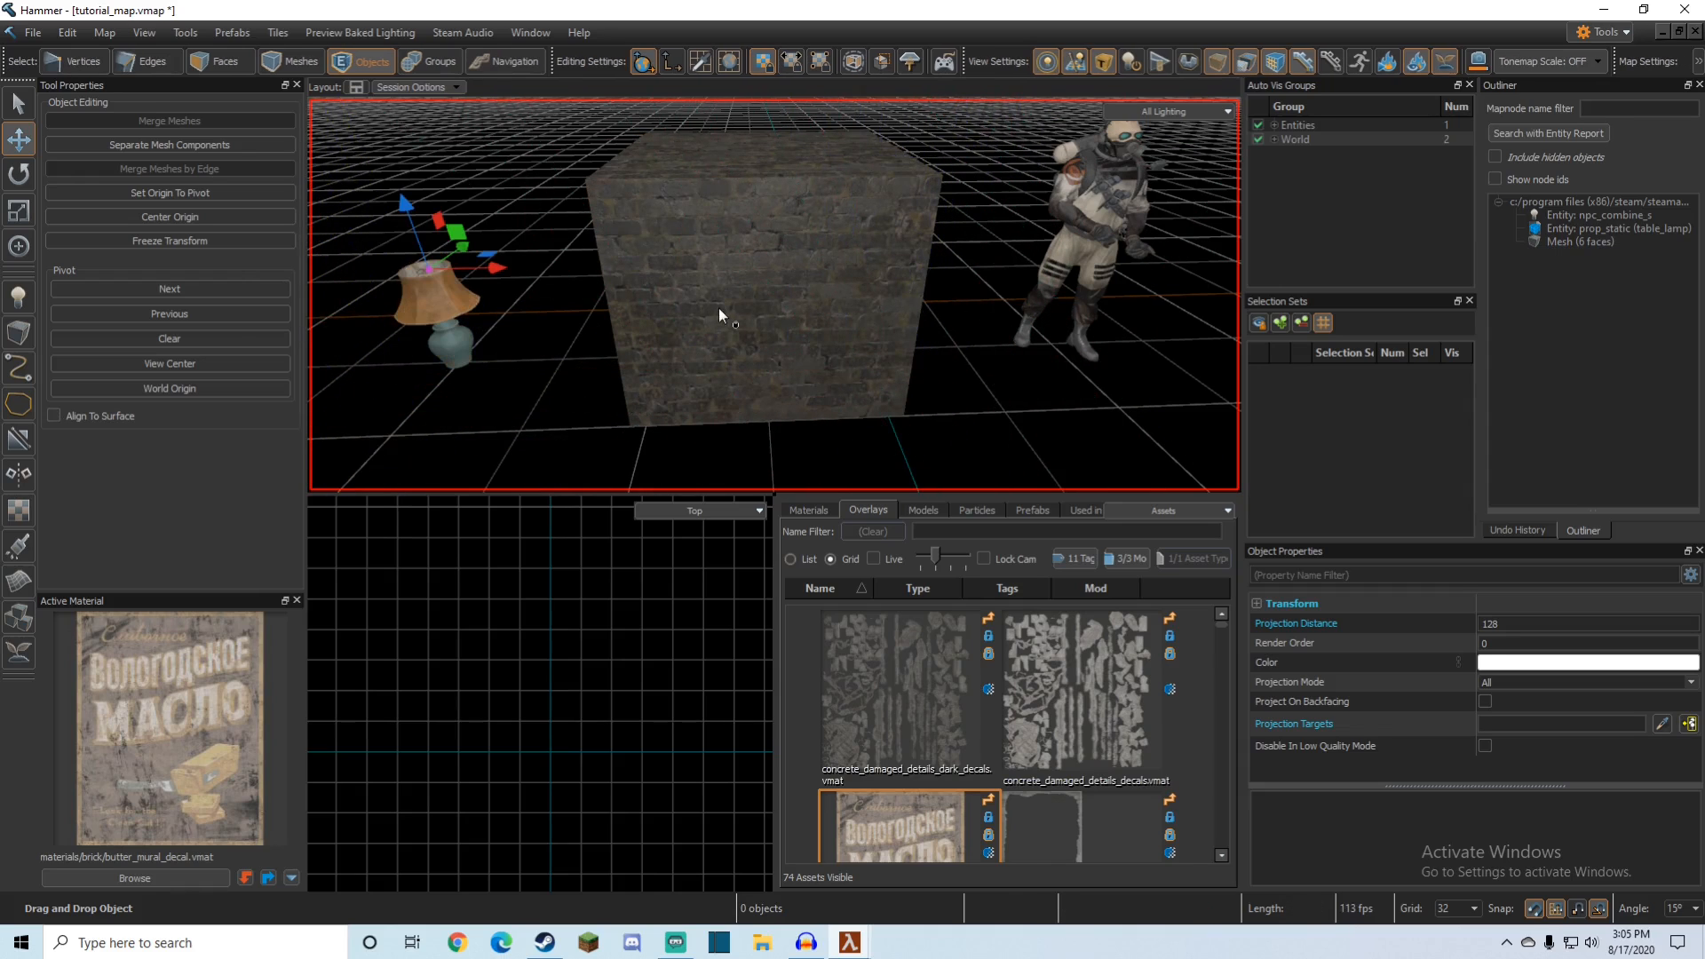
{"action": "key", "text": "Escape"}
{"action": "left_click", "coordinate": [726, 307]}
{"action": "key", "text": "z"}
{"action": "key", "text": "Escape"}
{"action": "key", "text": "z"}
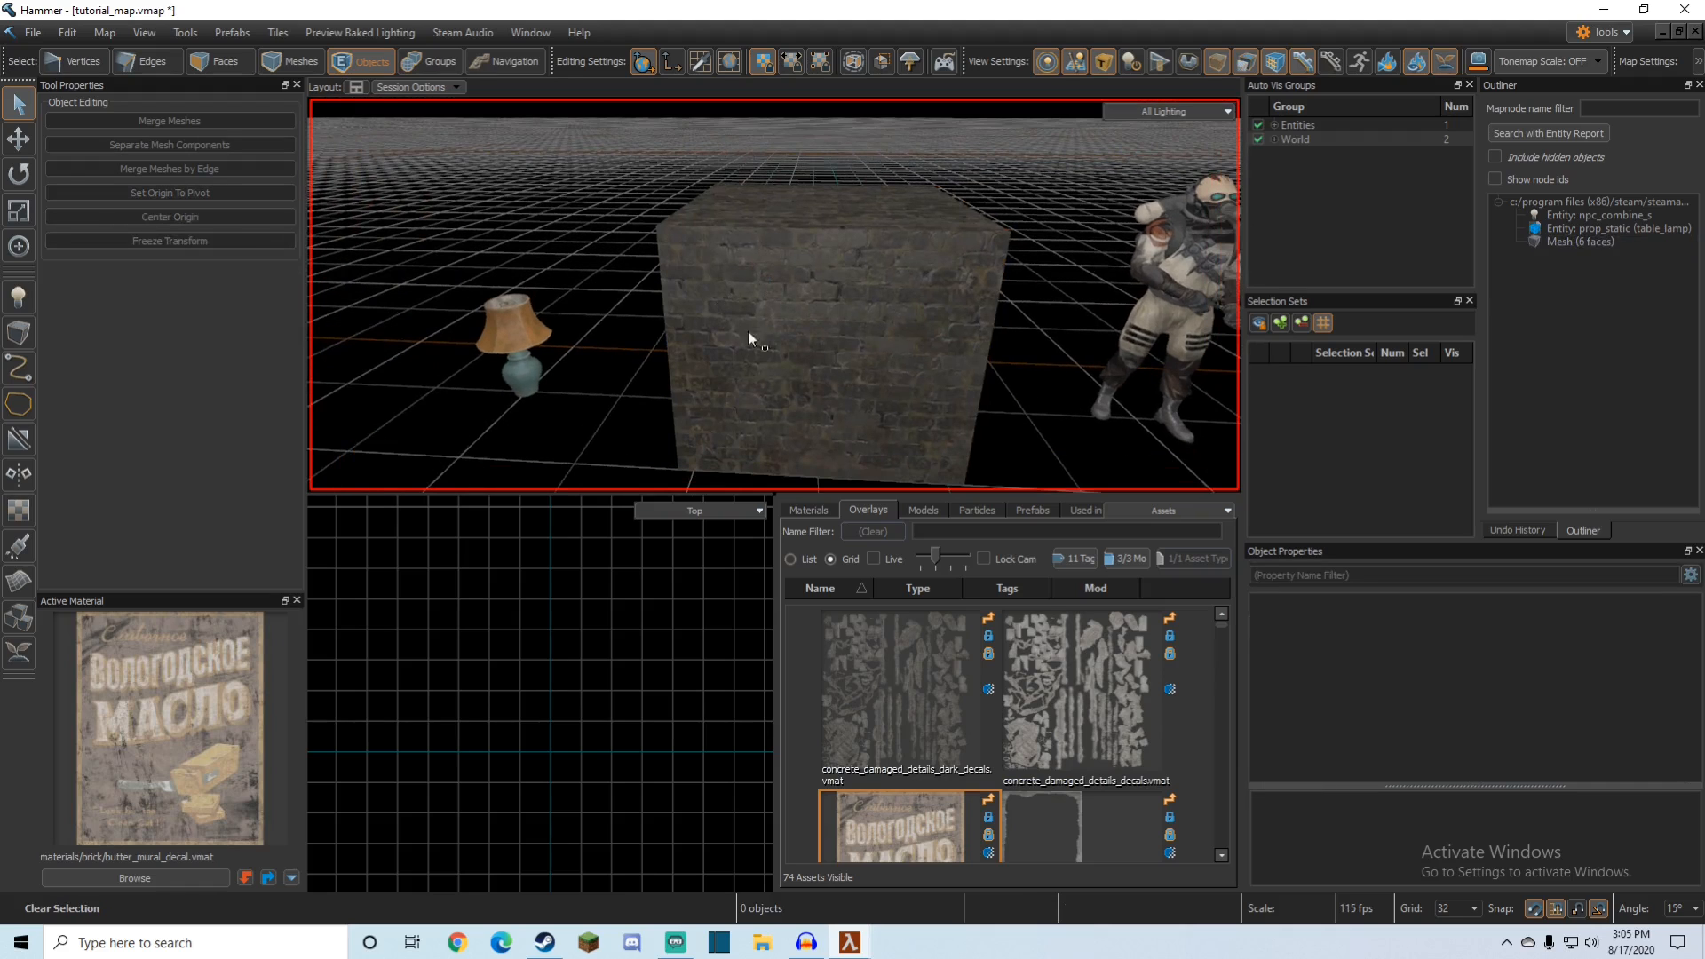
Step: Try adding a second table_lamp model on the far side of the existing lamp, and delete it again
{"action": "left_click", "coordinate": [924, 511]}
{"action": "left_click", "coordinate": [897, 321]}
{"action": "scroll", "coordinate": [897, 321], "scroll_direction": "down", "scroll_amount": 5}
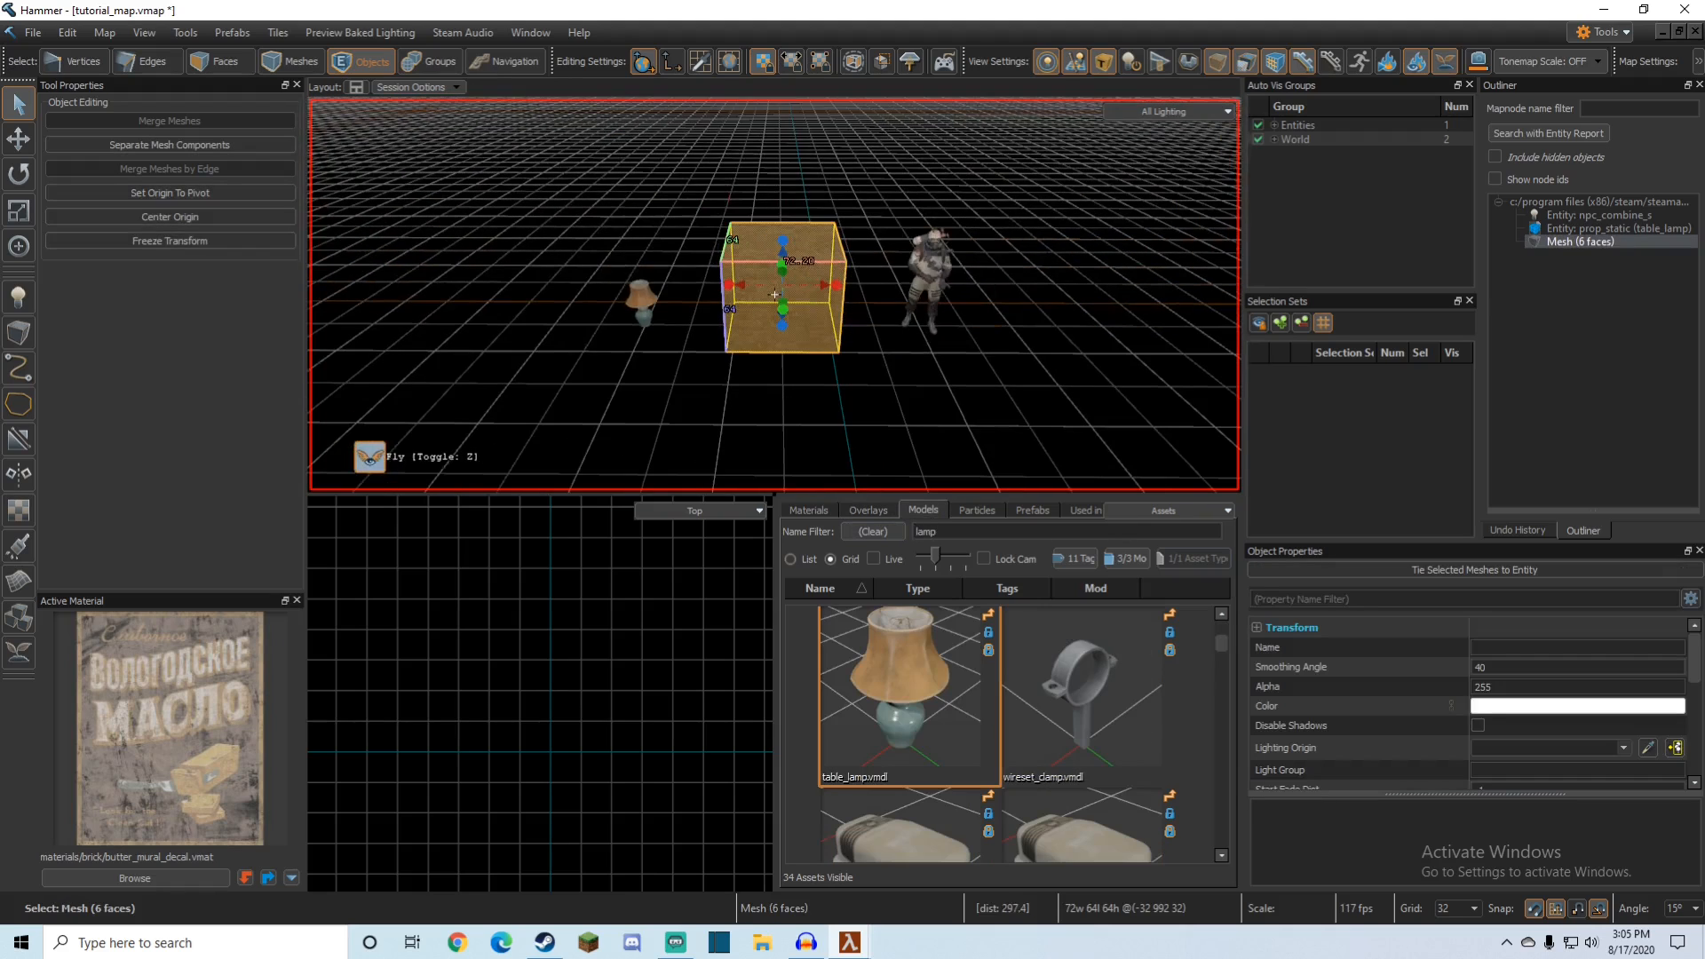
{"action": "left_click_drag", "start_coordinate": [926, 653], "coordinate": [562, 291]}
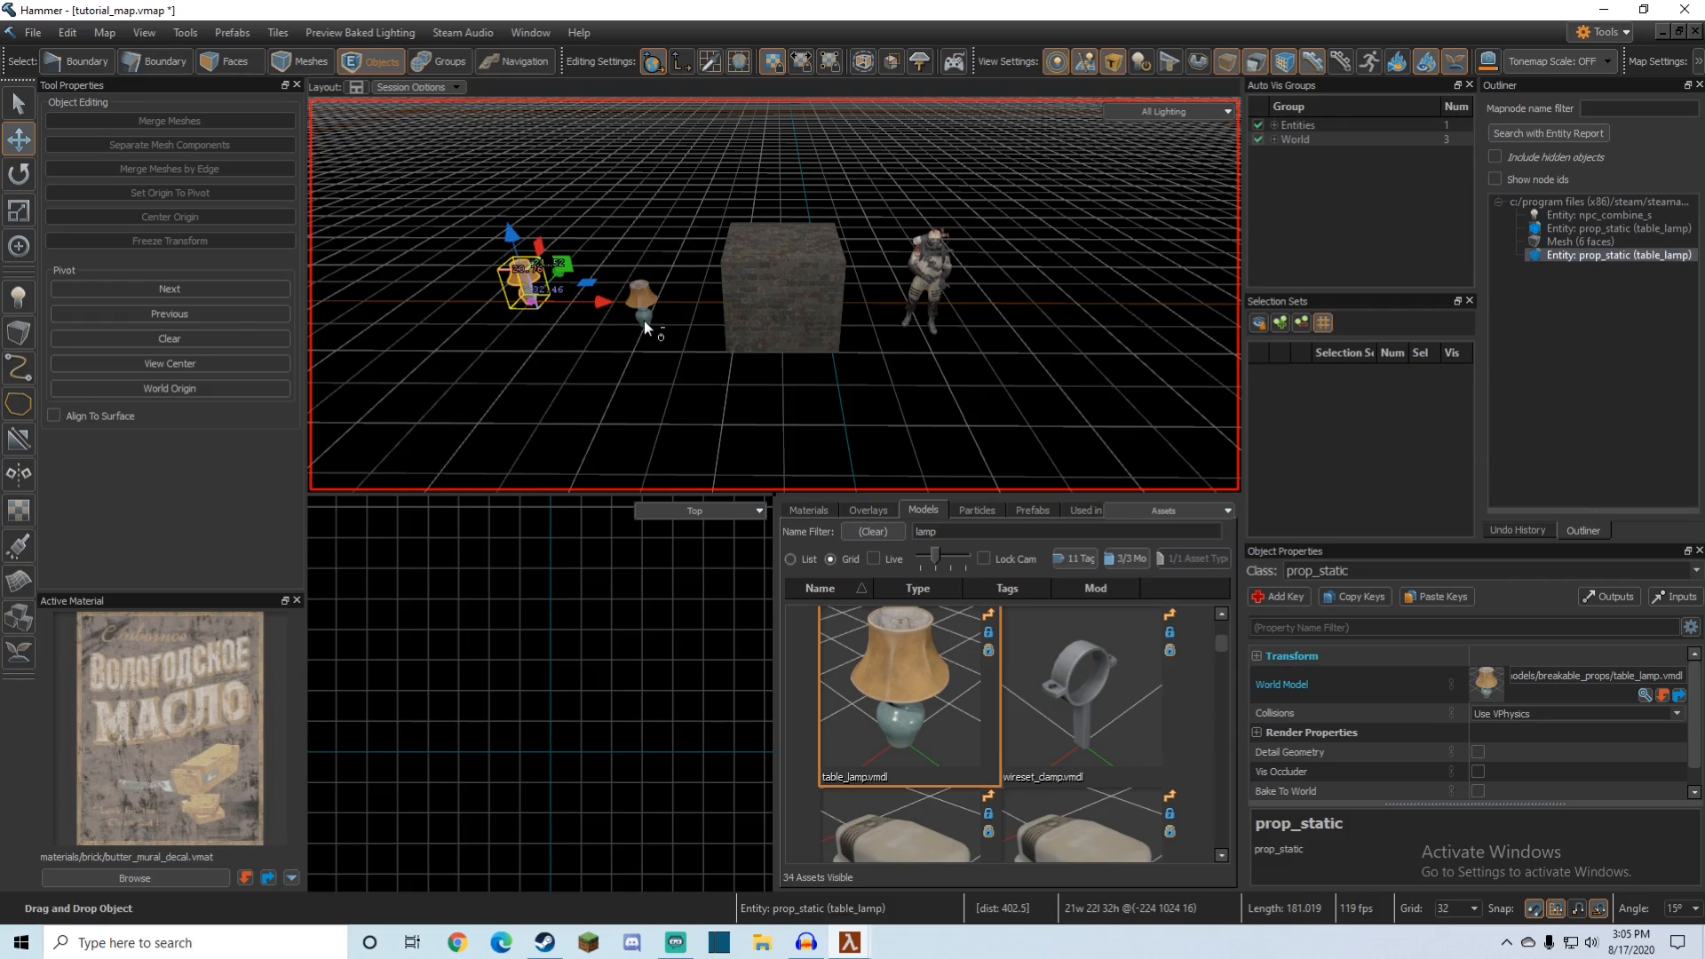
{"action": "key", "text": "Delete"}
{"action": "key", "text": "q"}
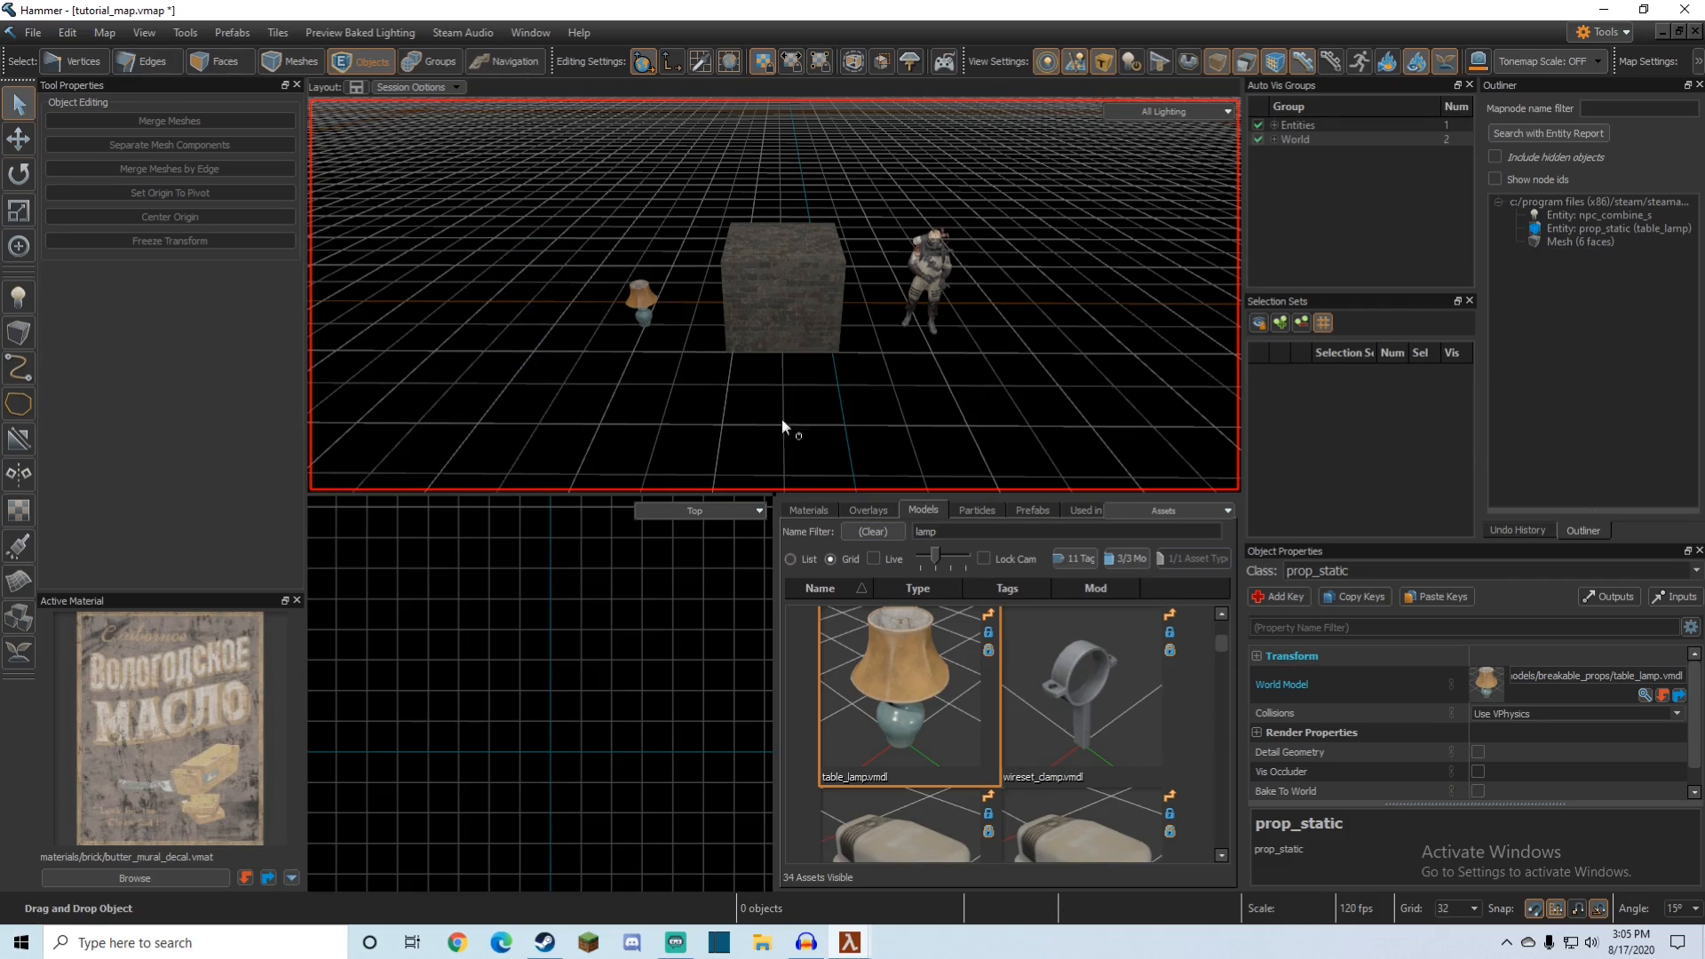
Step: Browse the model, particle and prefab assets, and view the assets used in the map
{"action": "scroll", "coordinate": [1015, 684], "scroll_direction": "up", "scroll_amount": 2}
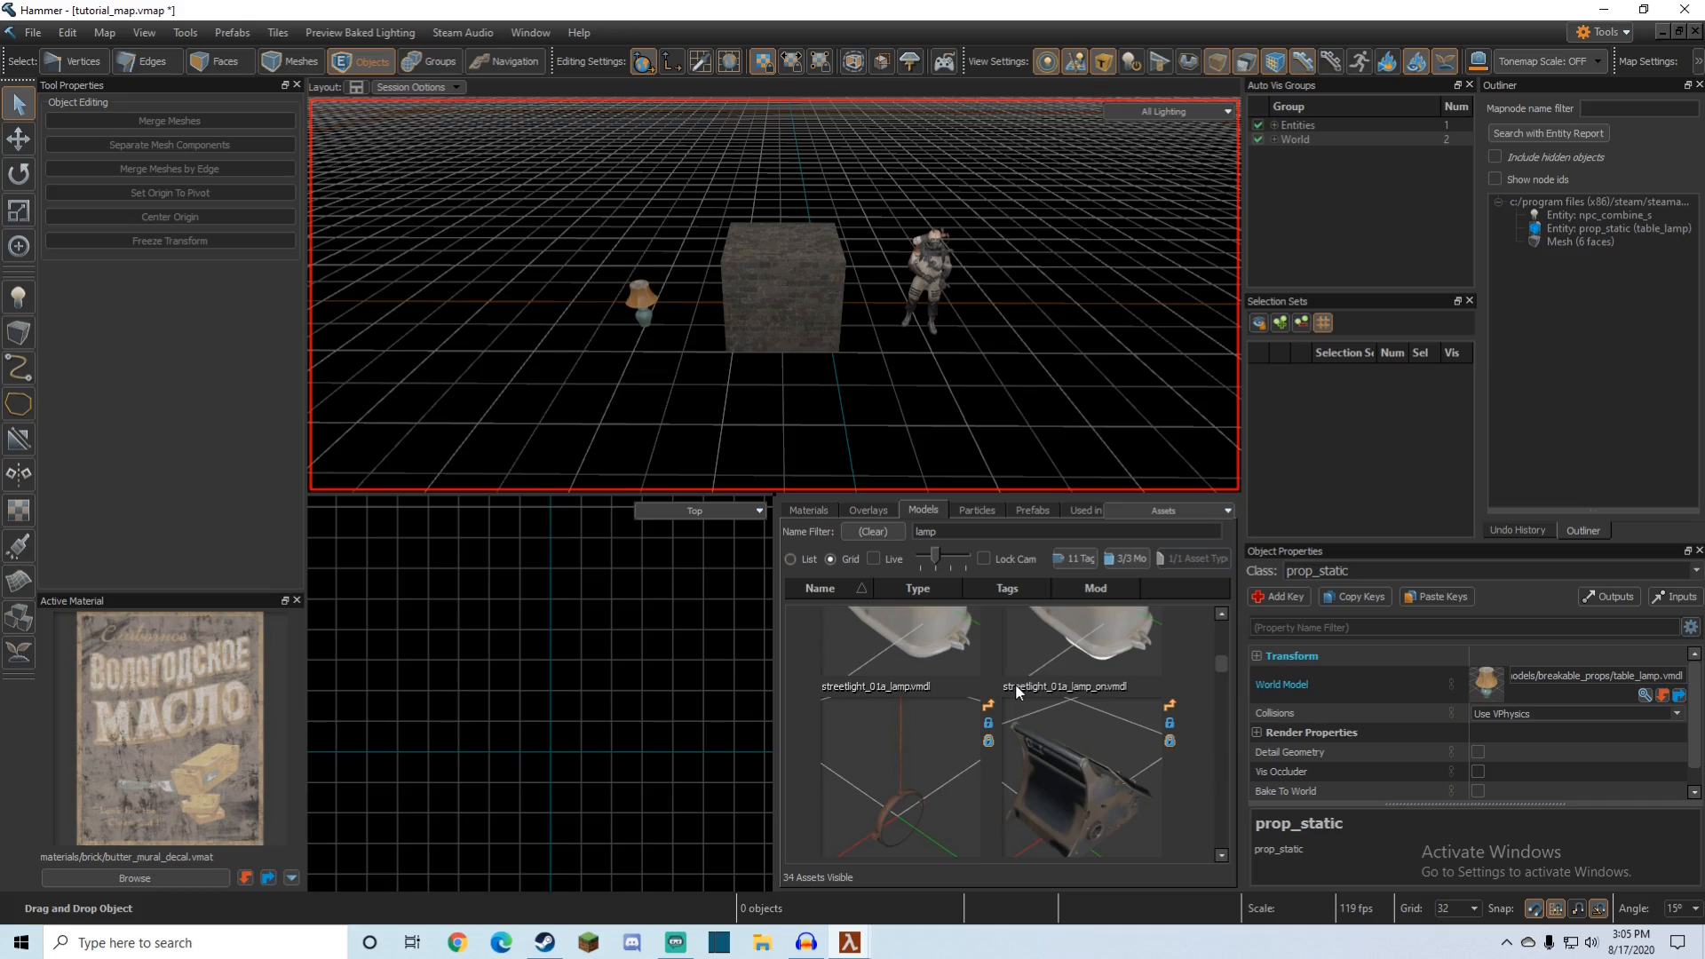
{"action": "left_click", "coordinate": [977, 510]}
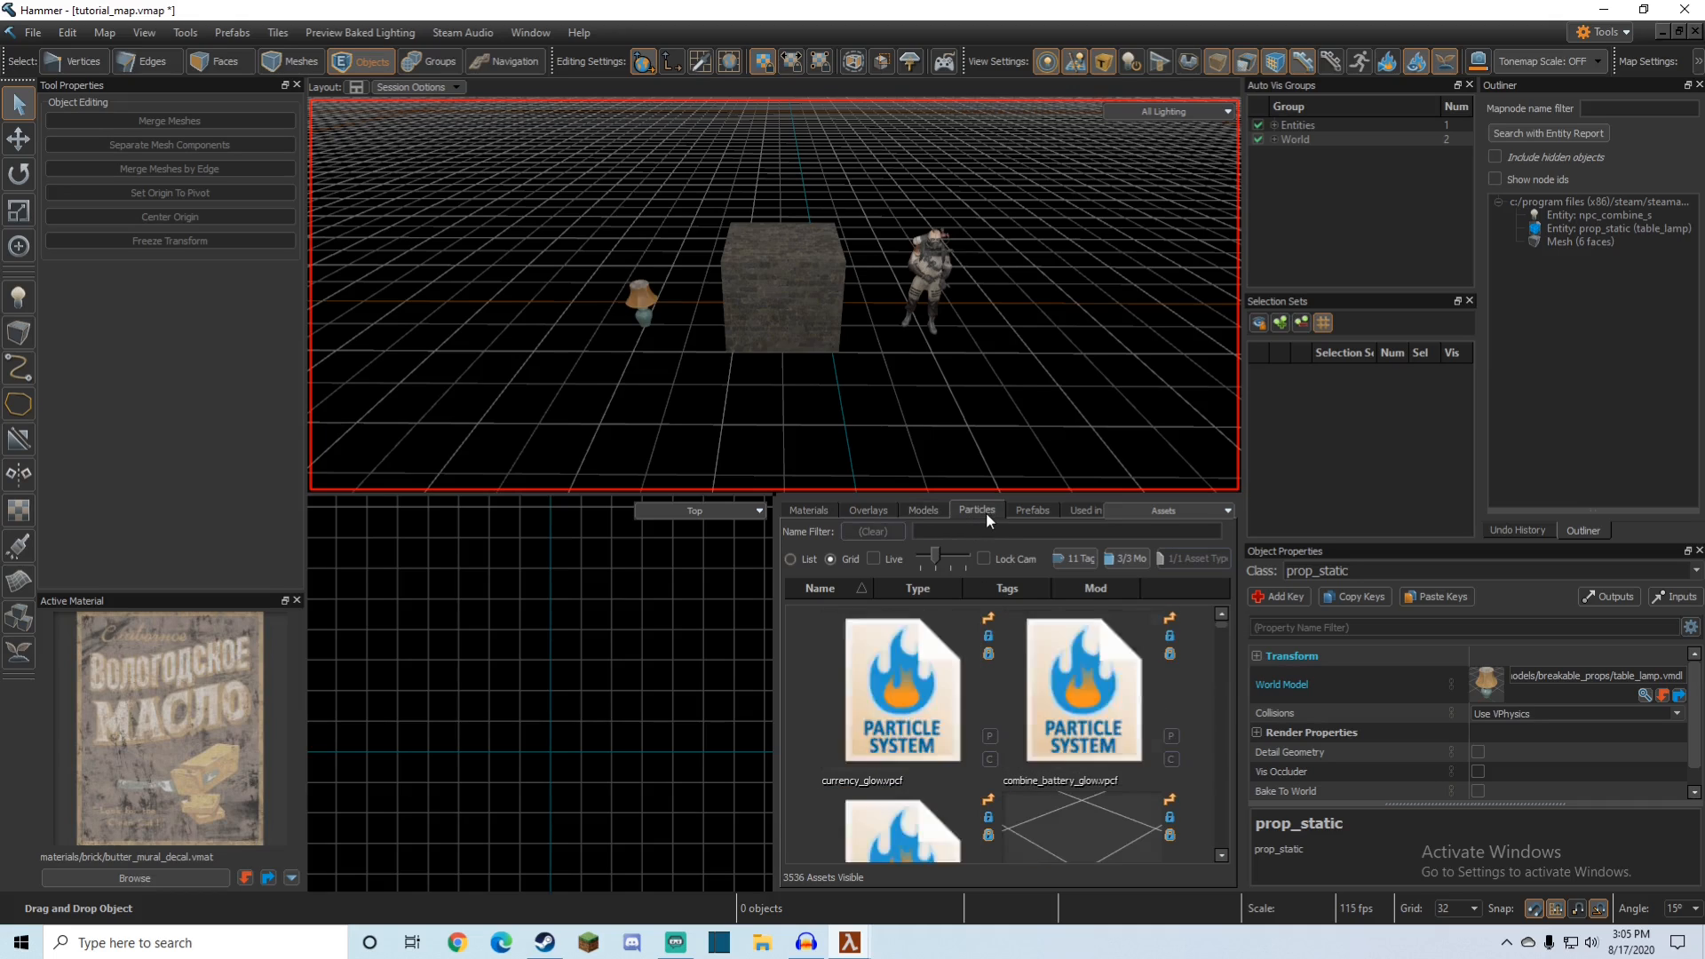
{"action": "left_click", "coordinate": [1033, 510]}
{"action": "scroll", "coordinate": [920, 711], "scroll_direction": "up", "scroll_amount": 1}
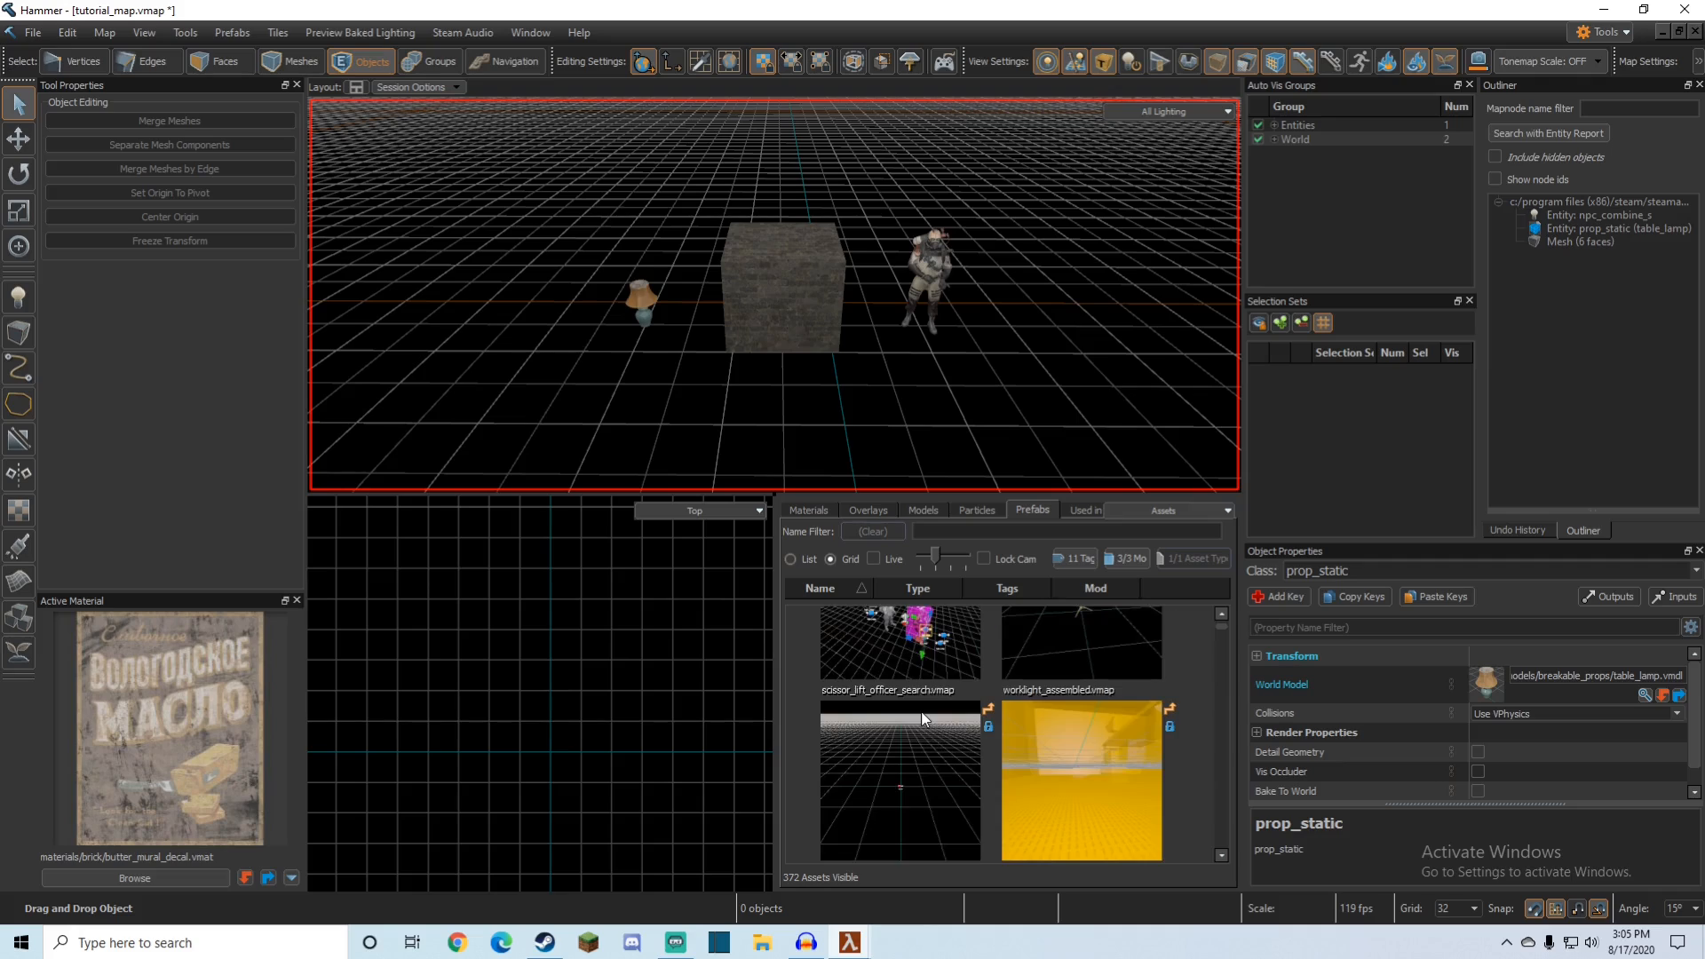
{"action": "scroll", "coordinate": [920, 711], "scroll_direction": "down", "scroll_amount": 1}
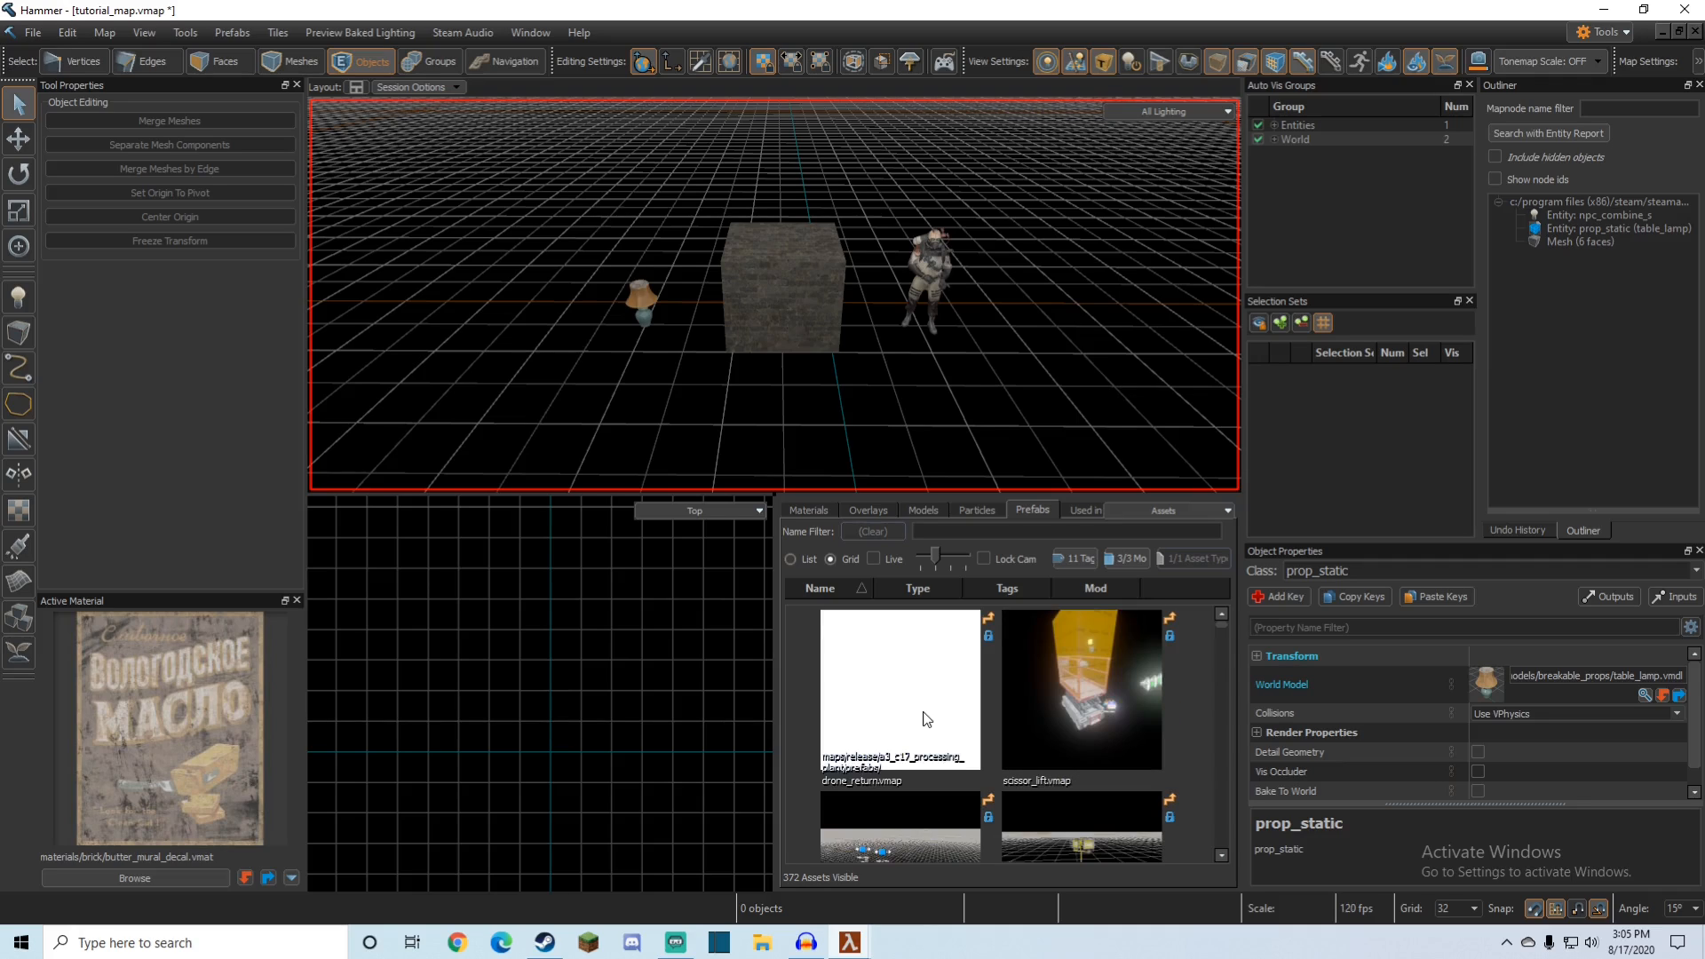
{"action": "left_click", "coordinate": [1073, 504]}
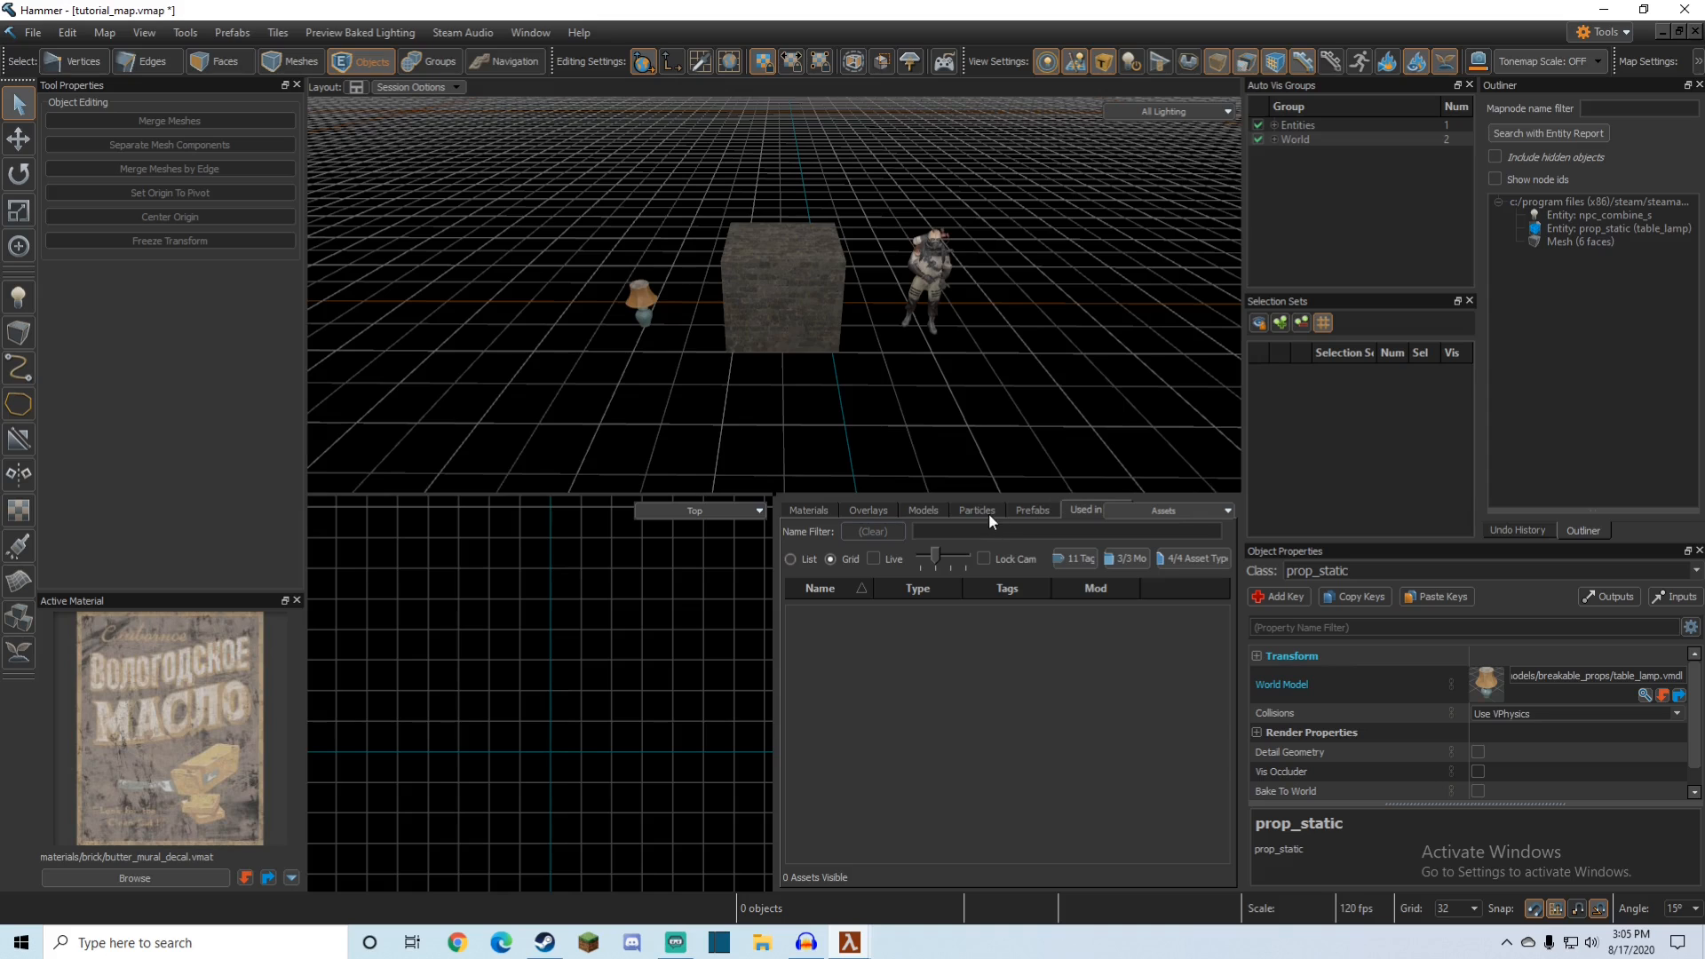
Step: Select the table lamp and review its object properties, including the Render Properties group, in a separate properties window
{"action": "scroll", "coordinate": [825, 401], "scroll_direction": "up", "scroll_amount": 5}
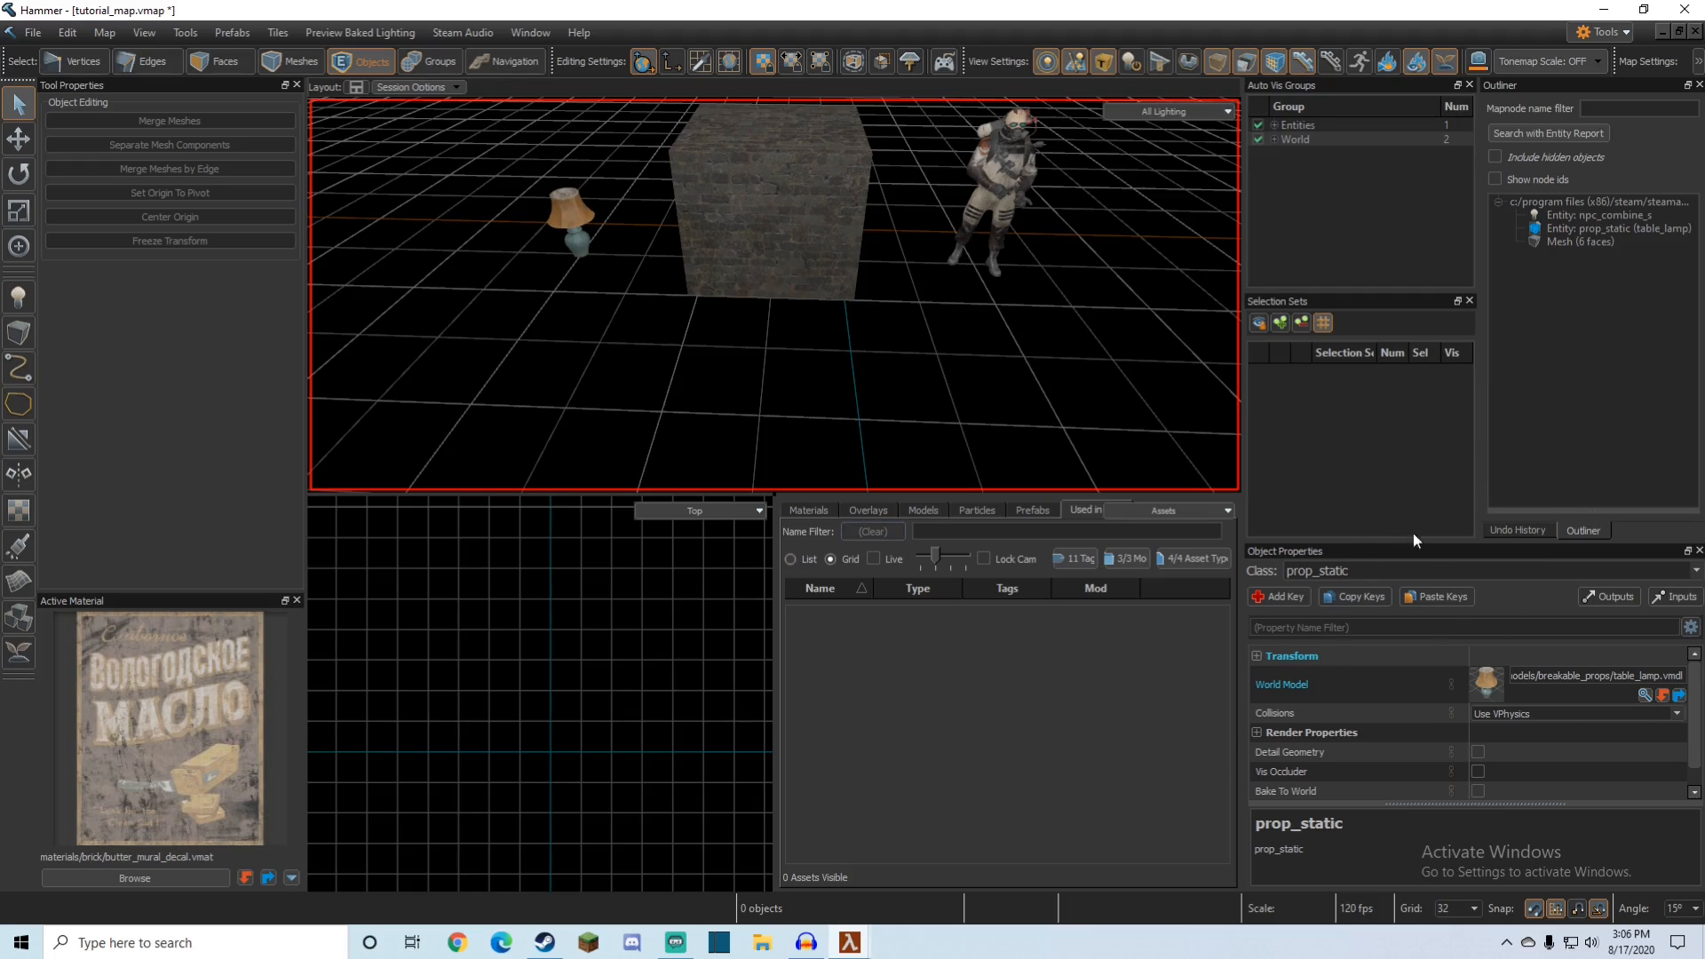
{"action": "left_click", "coordinate": [582, 230]}
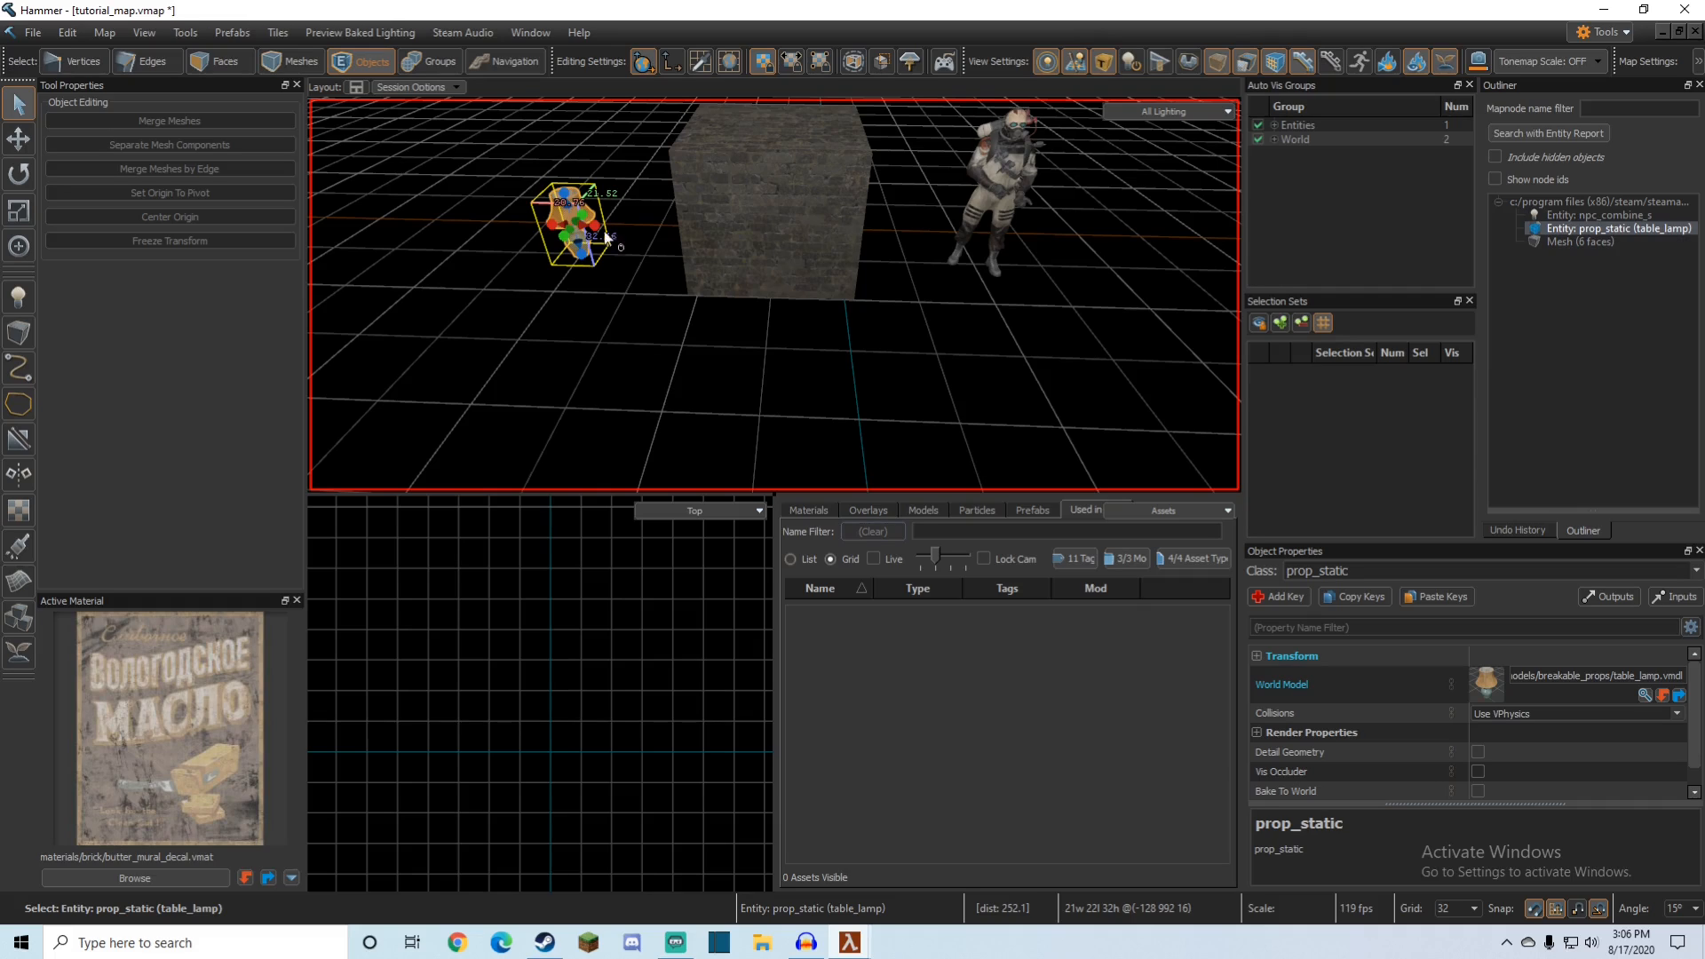
{"action": "scroll", "coordinate": [1401, 745], "scroll_direction": "down", "scroll_amount": 1}
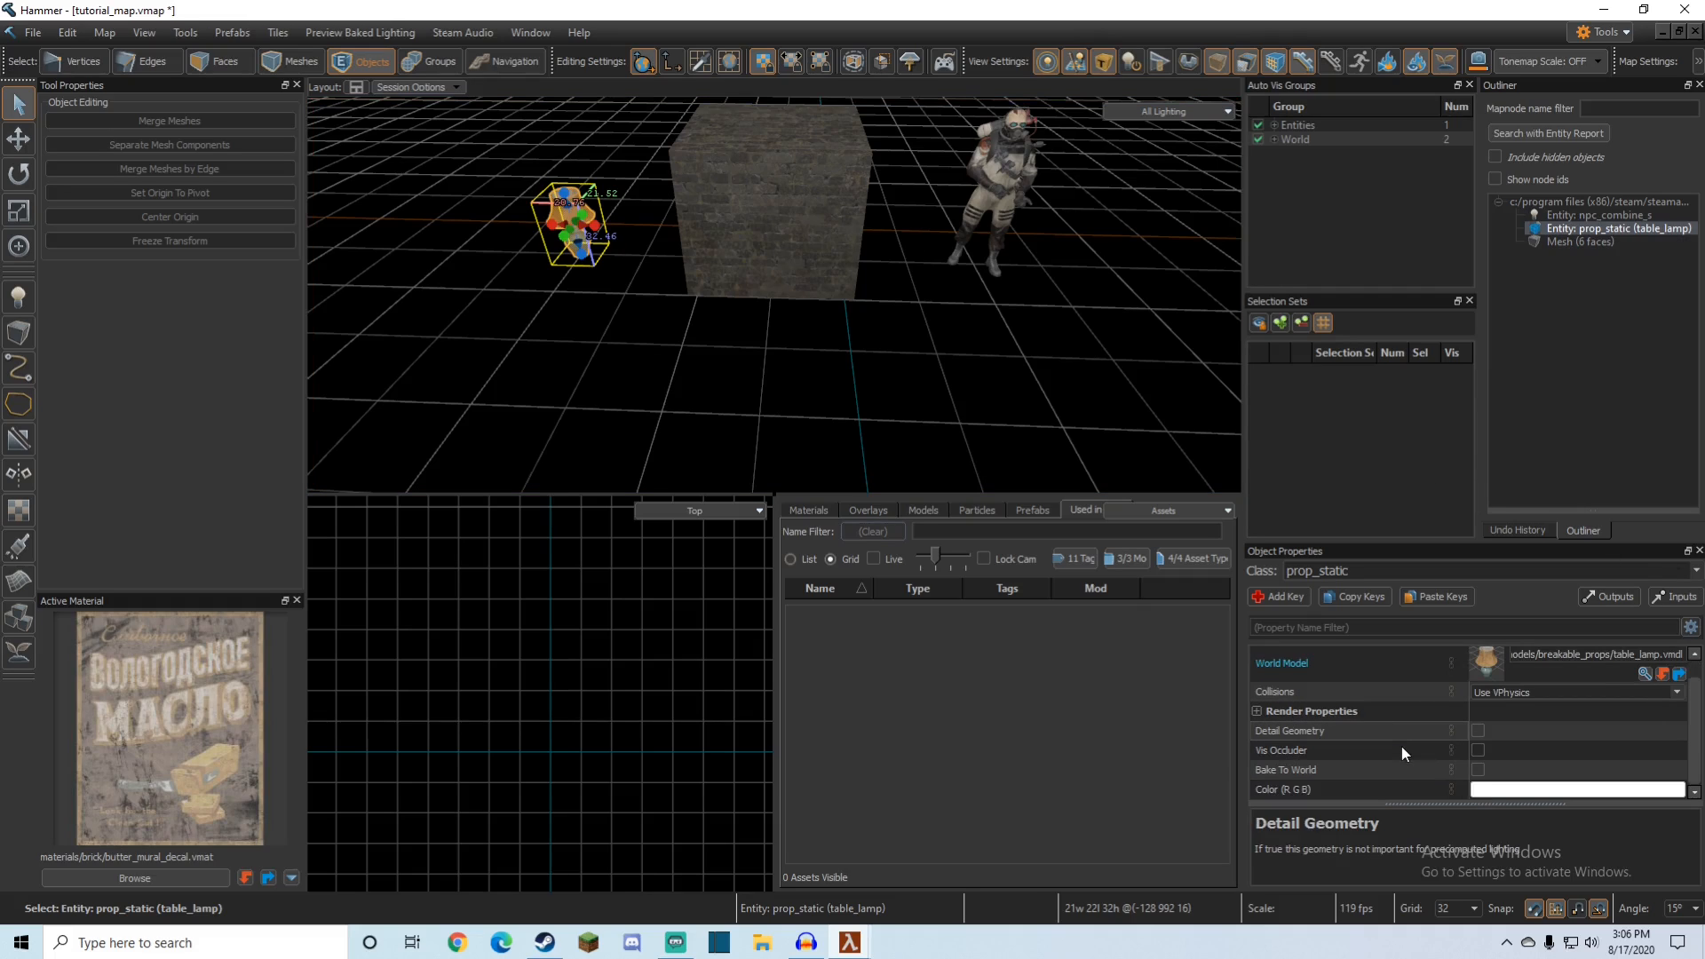
{"action": "scroll", "coordinate": [1401, 746], "scroll_direction": "up", "scroll_amount": 1}
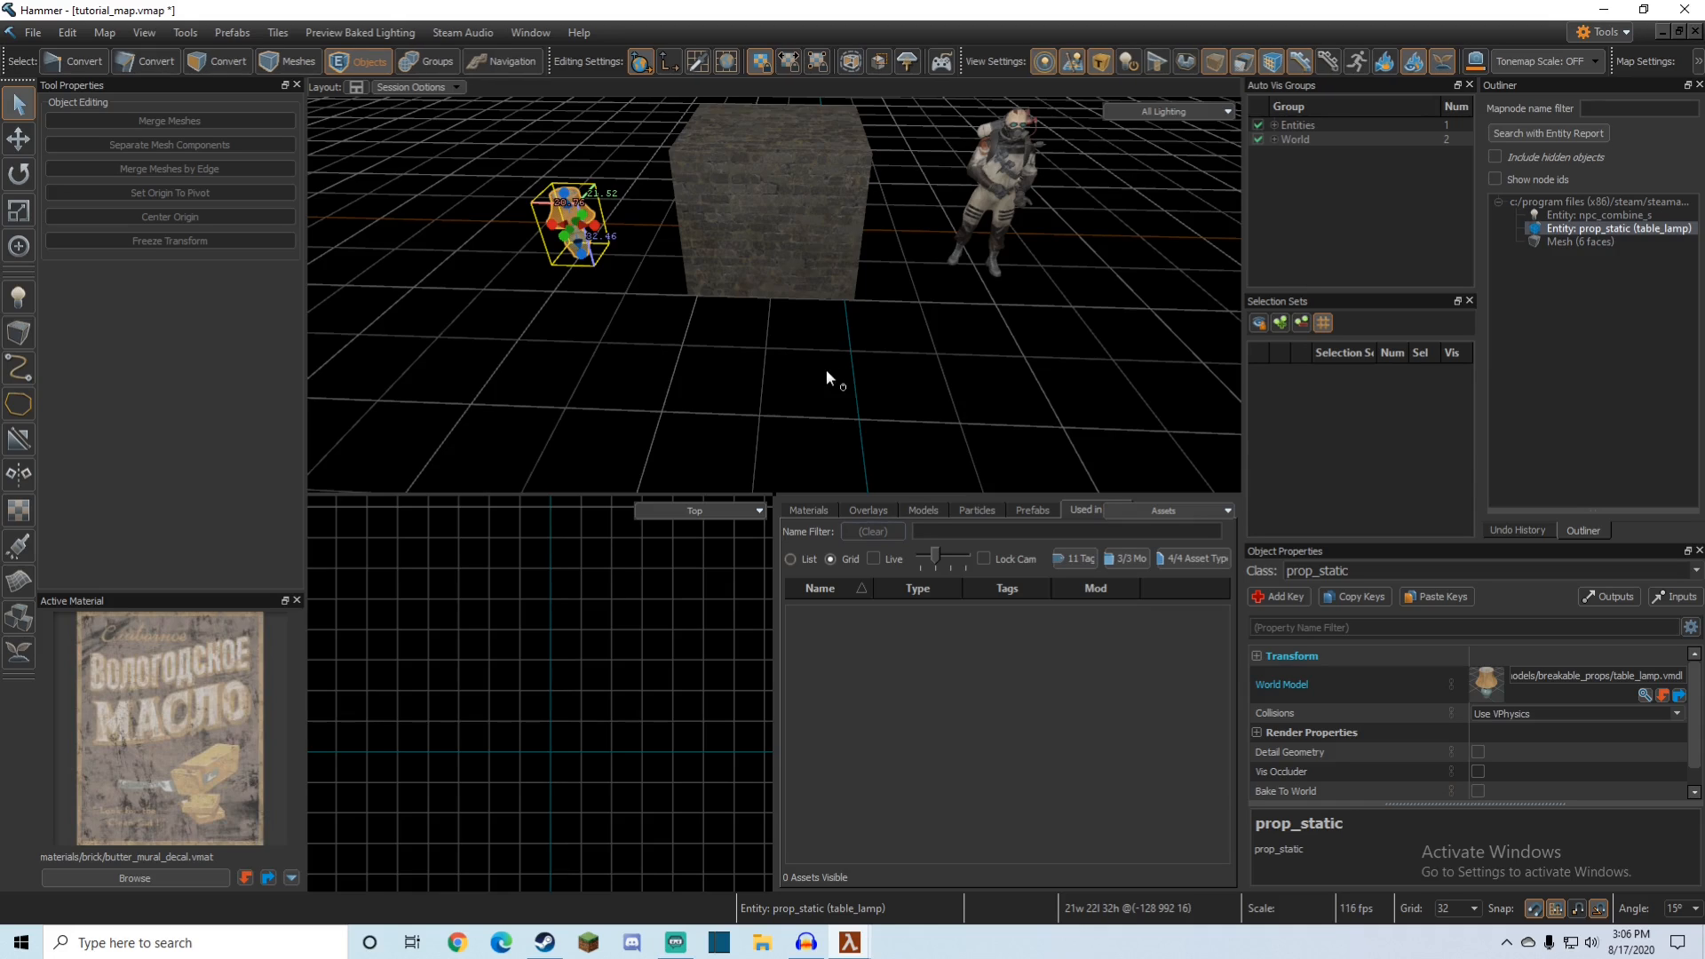
{"action": "key", "text": "alt+Return"}
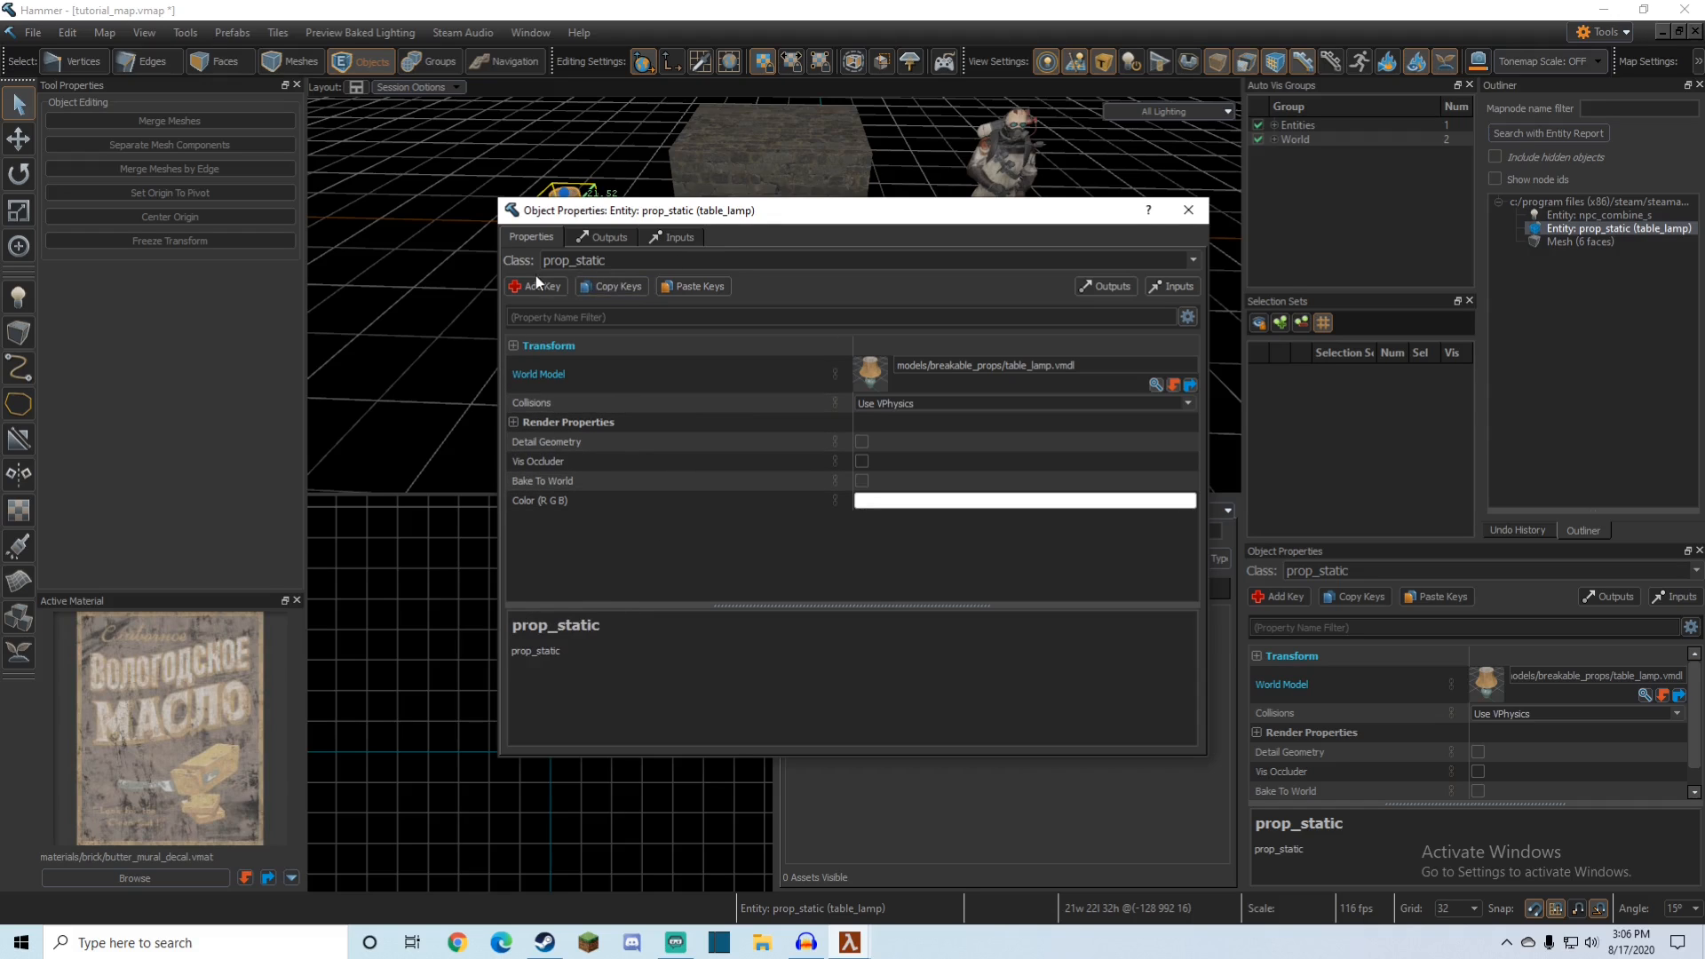
{"action": "left_click", "coordinate": [513, 423]}
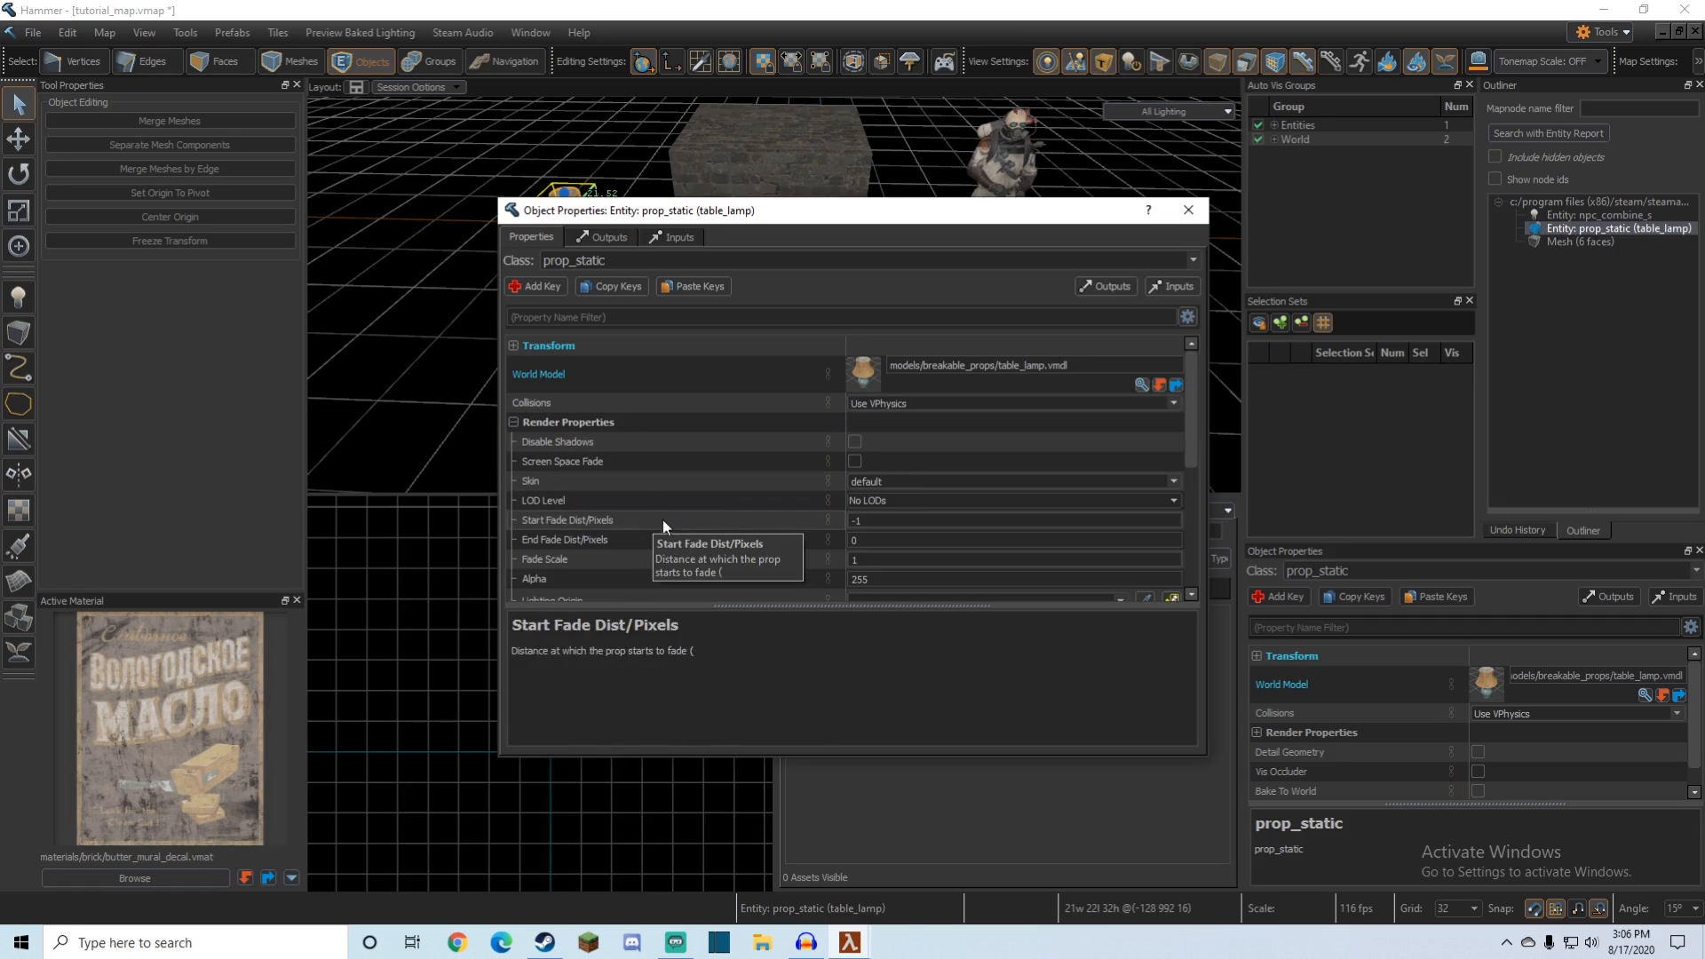
{"action": "left_click", "coordinate": [513, 422]}
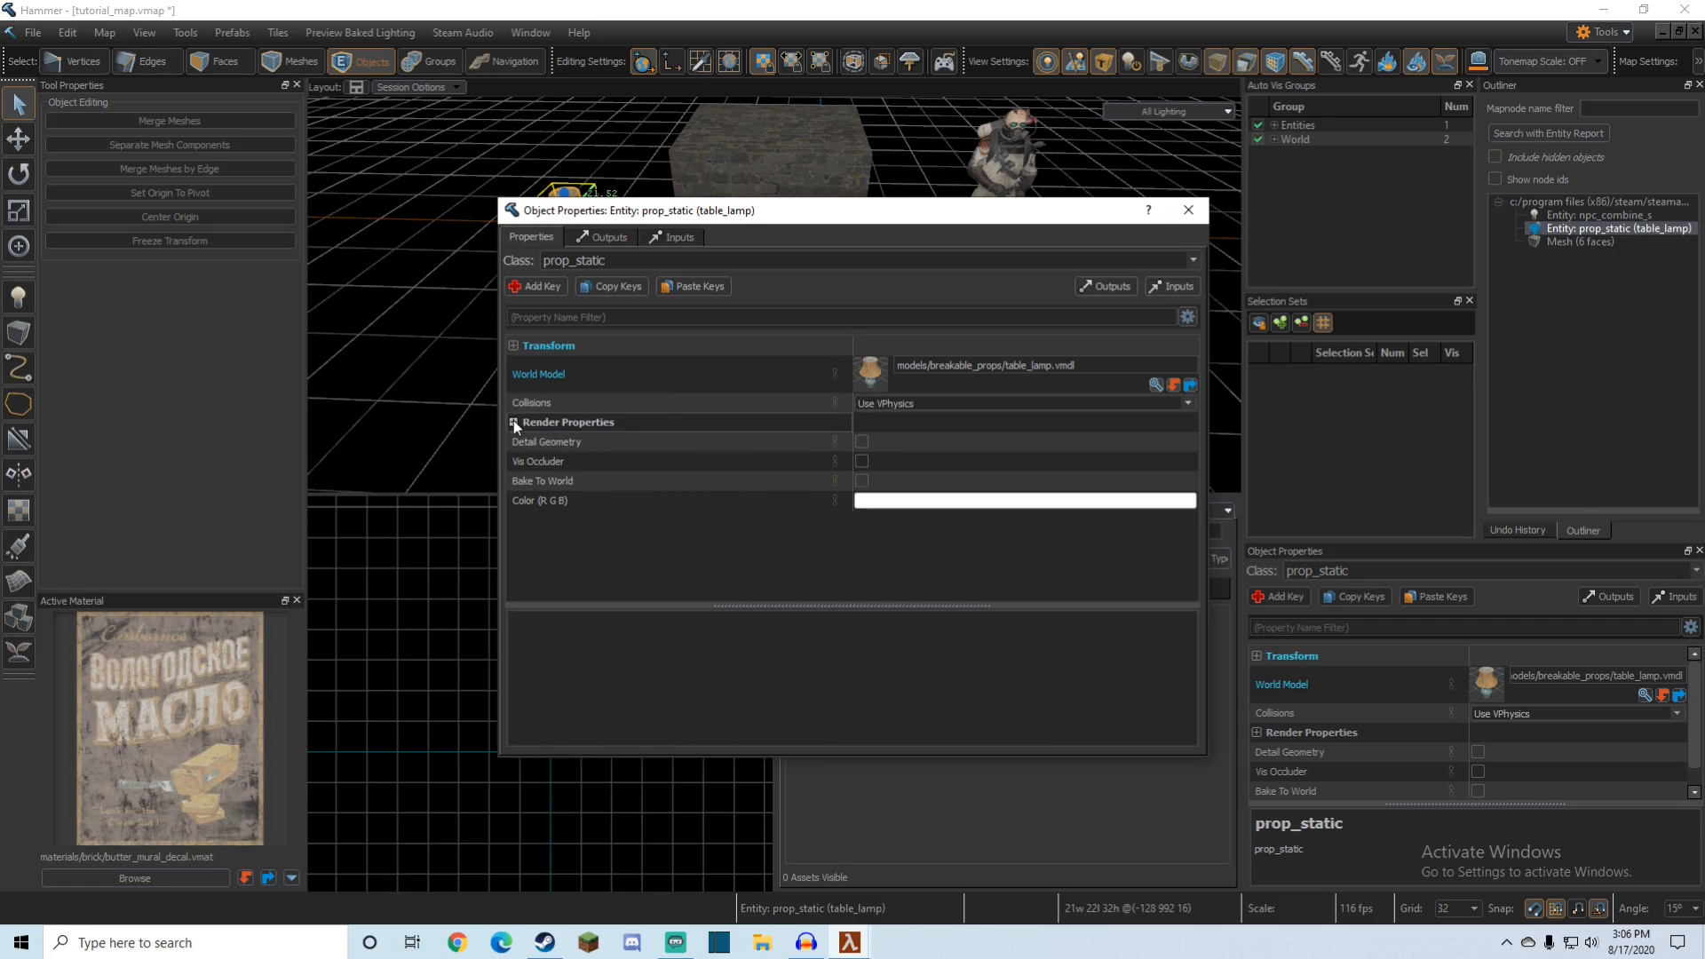
{"action": "left_click", "coordinate": [1188, 209]}
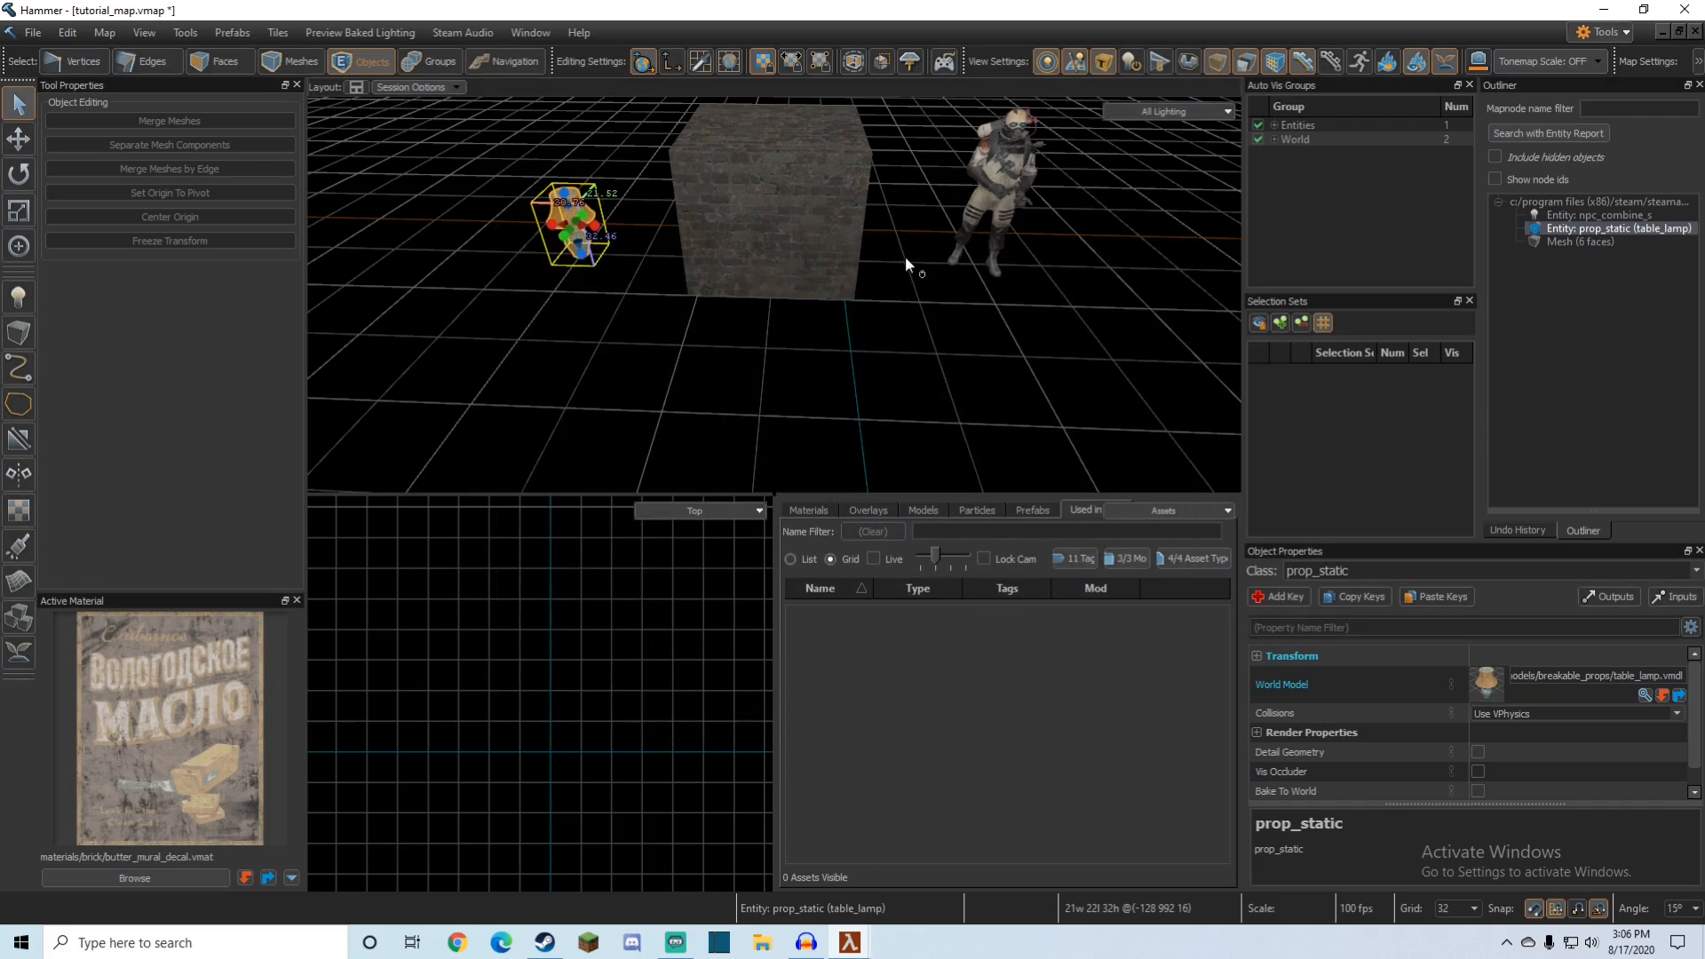
Step: Select the combine soldier, review its full list of object properties, and clear the selection
{"action": "left_click", "coordinate": [965, 206]}
{"action": "left_click", "coordinate": [985, 193]}
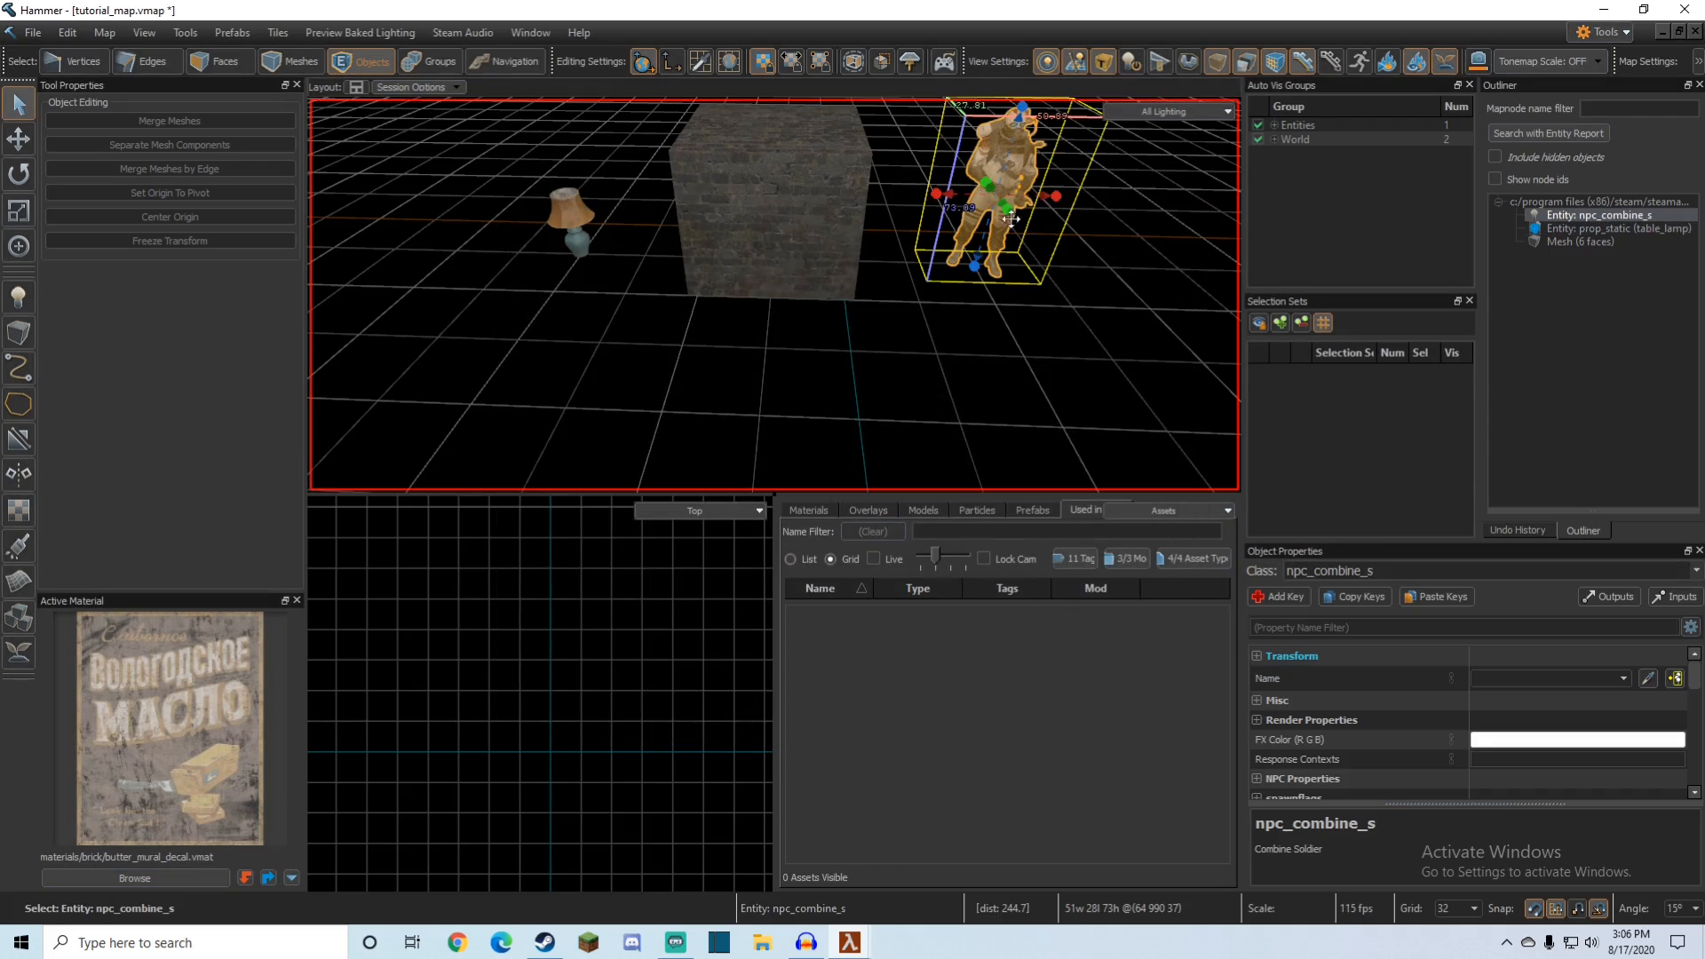
{"action": "scroll", "coordinate": [1390, 740], "scroll_direction": "down", "scroll_amount": 10}
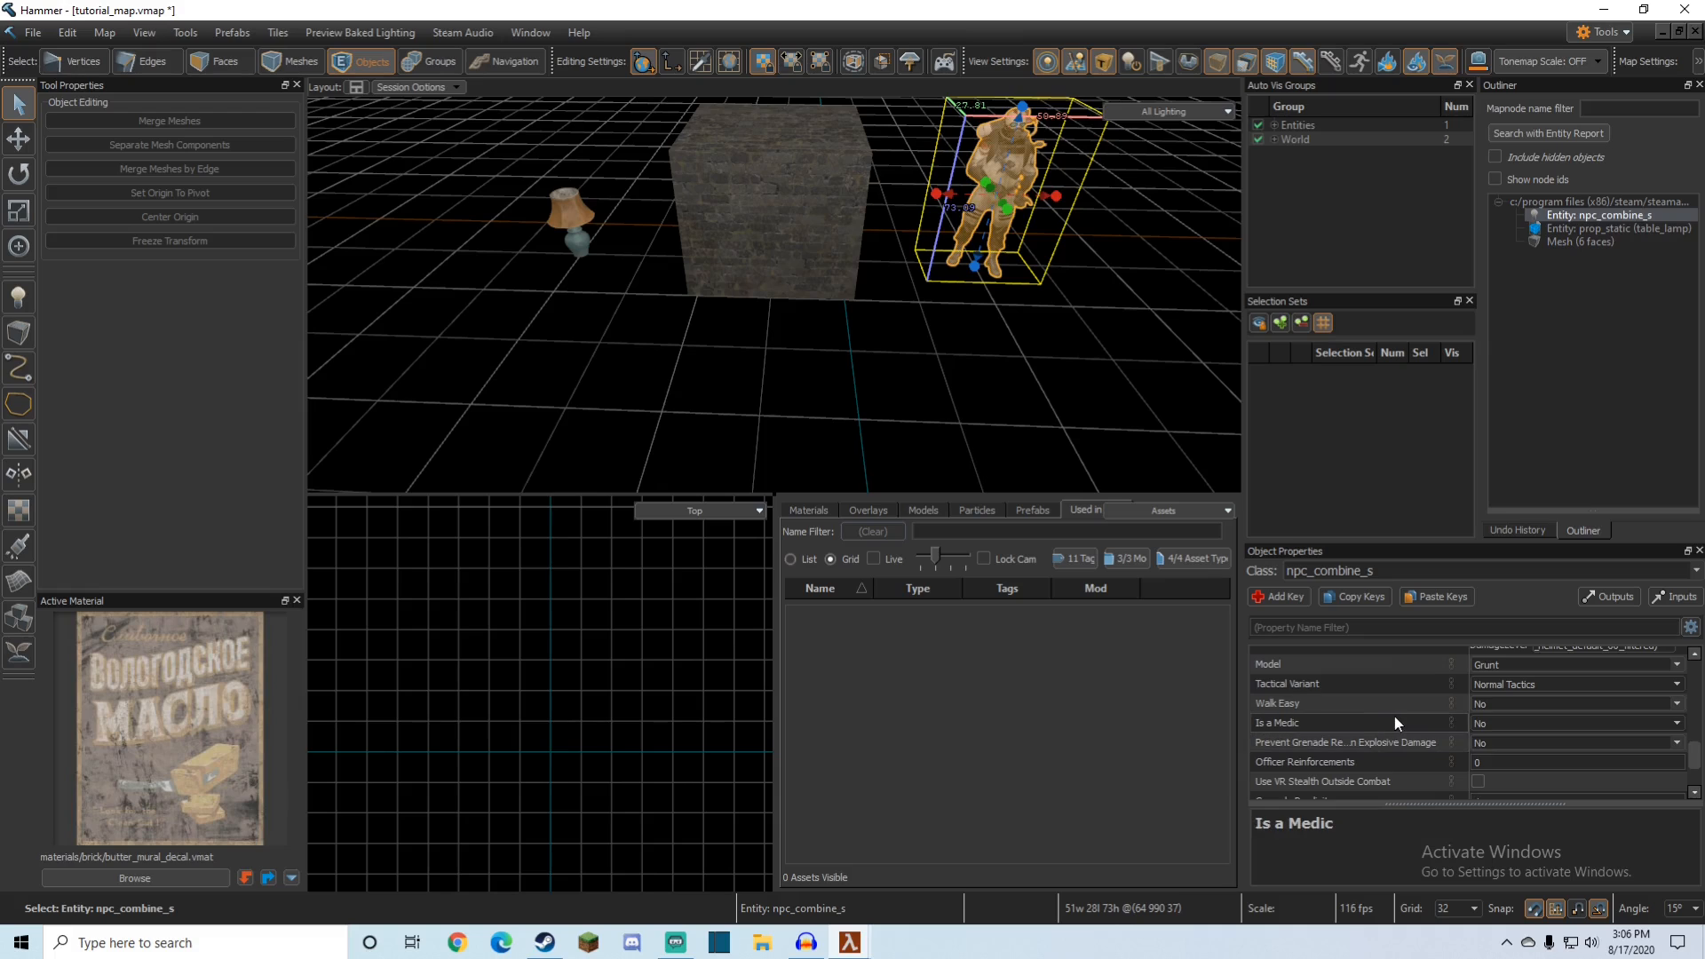
{"action": "key", "text": "alt+Return"}
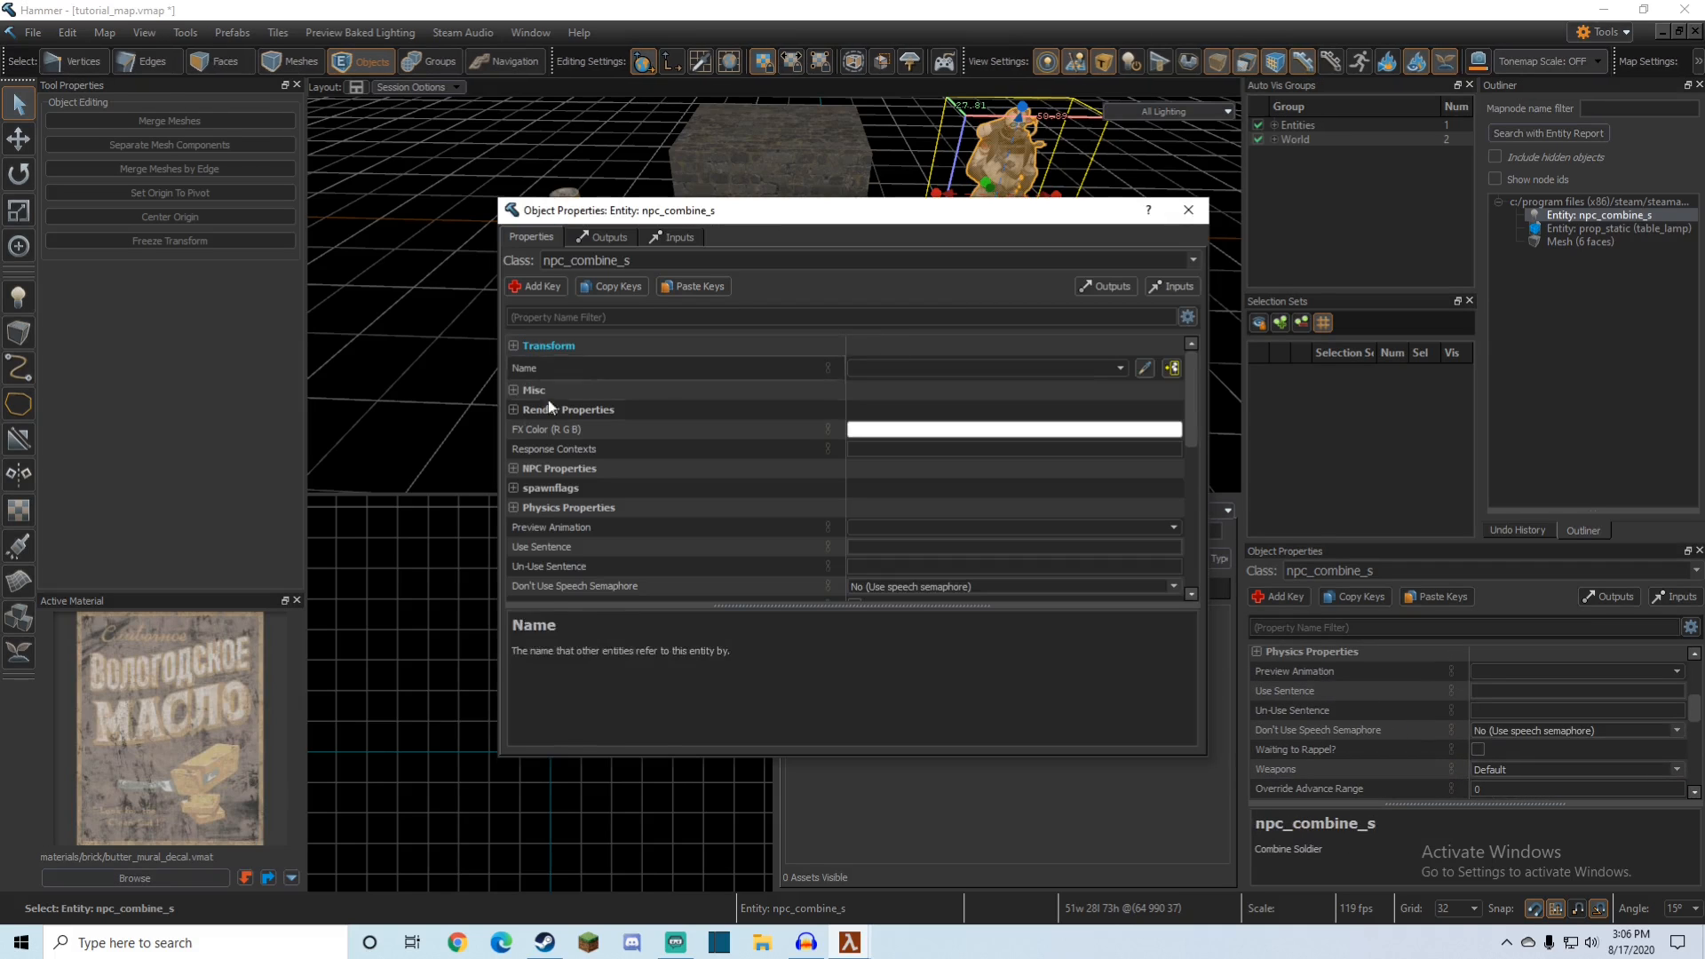
{"action": "scroll", "coordinate": [541, 471], "scroll_direction": "down", "scroll_amount": 8}
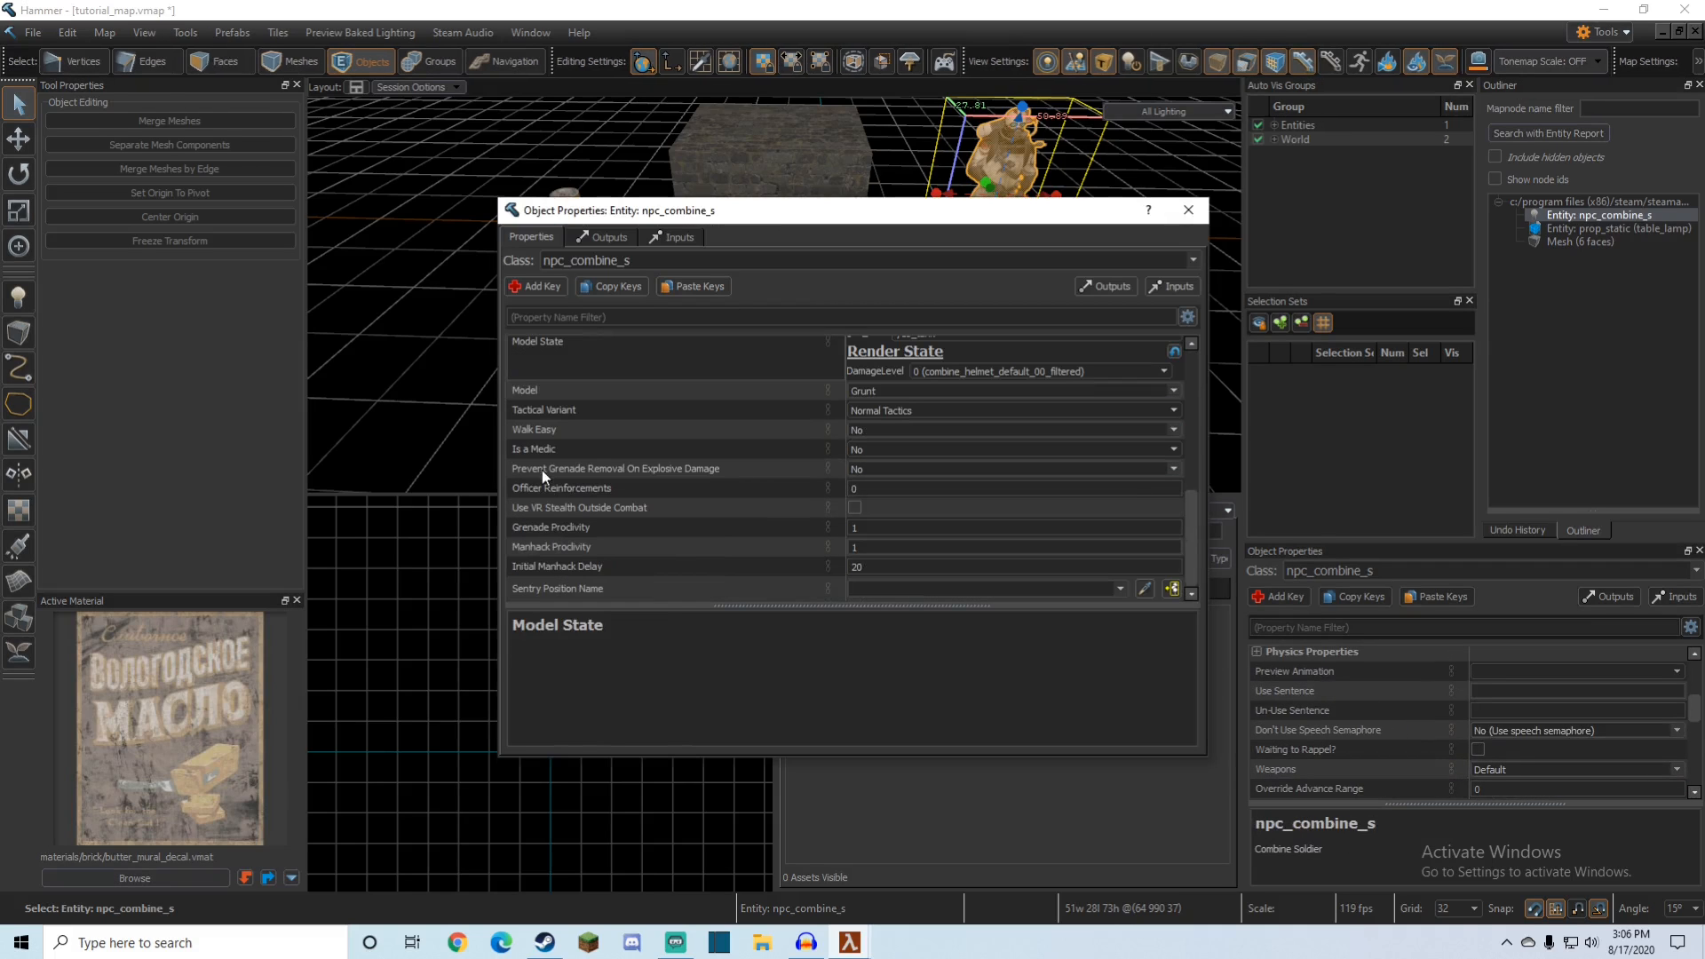
{"action": "left_click", "coordinate": [1186, 210]}
{"action": "left_click", "coordinate": [717, 370]}
{"action": "key", "text": "z"}
{"action": "key", "text": "z"}
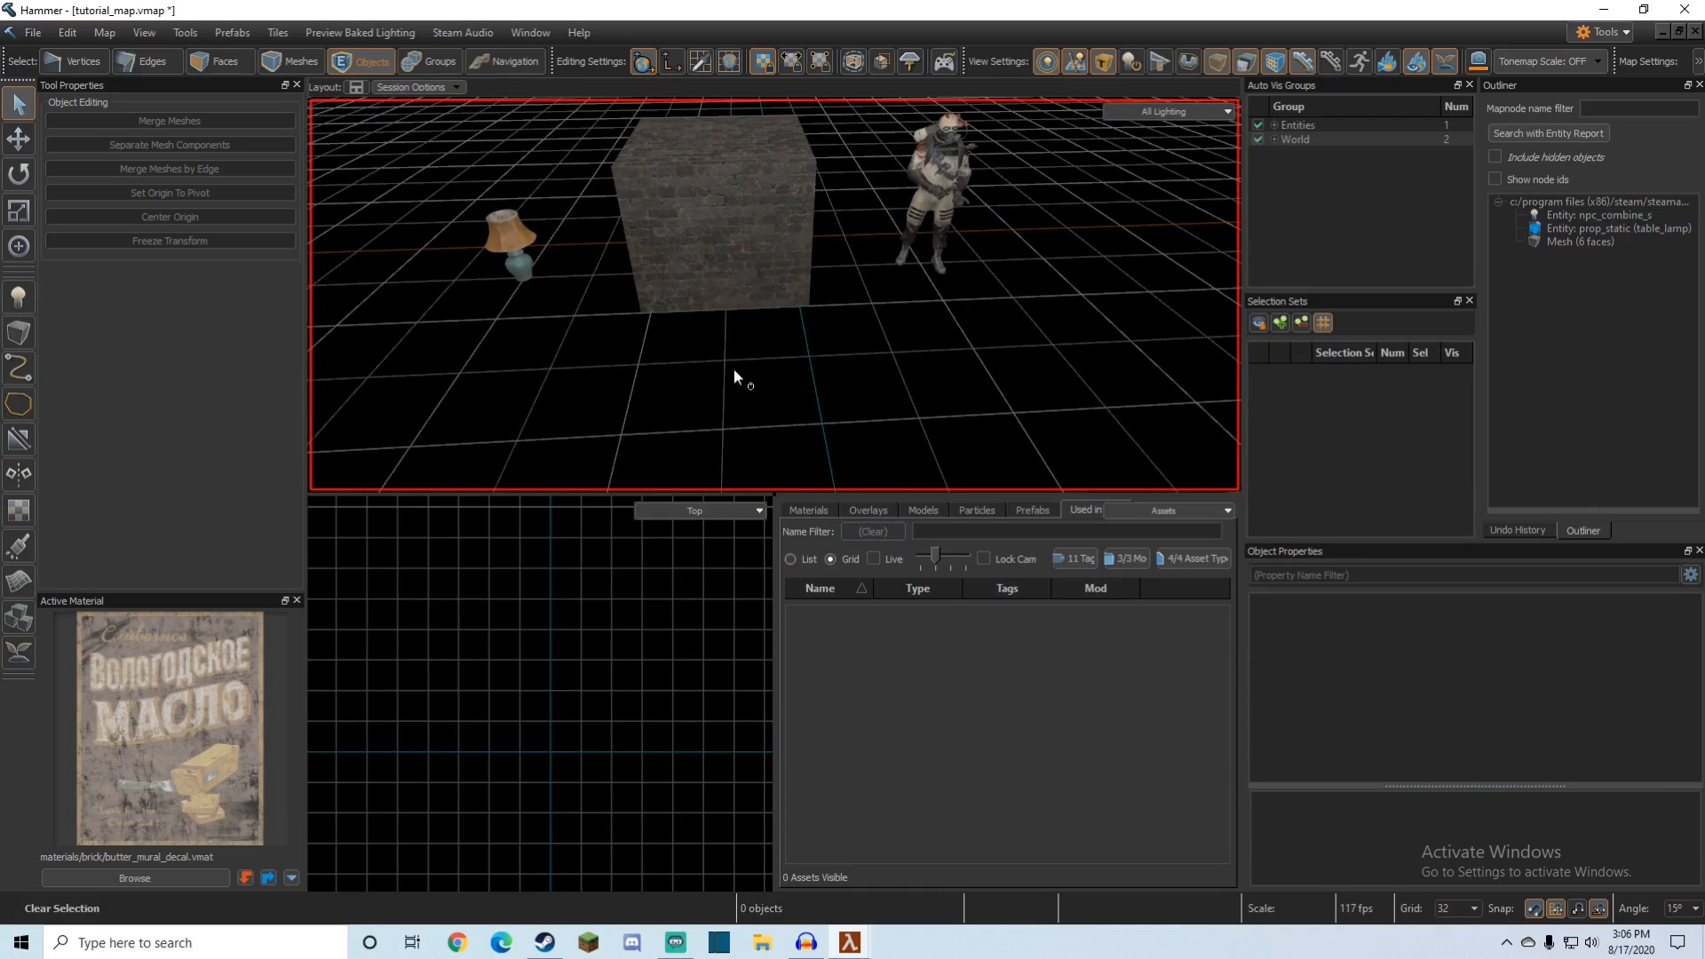
{"action": "key", "text": "z"}
{"action": "key", "text": "z"}
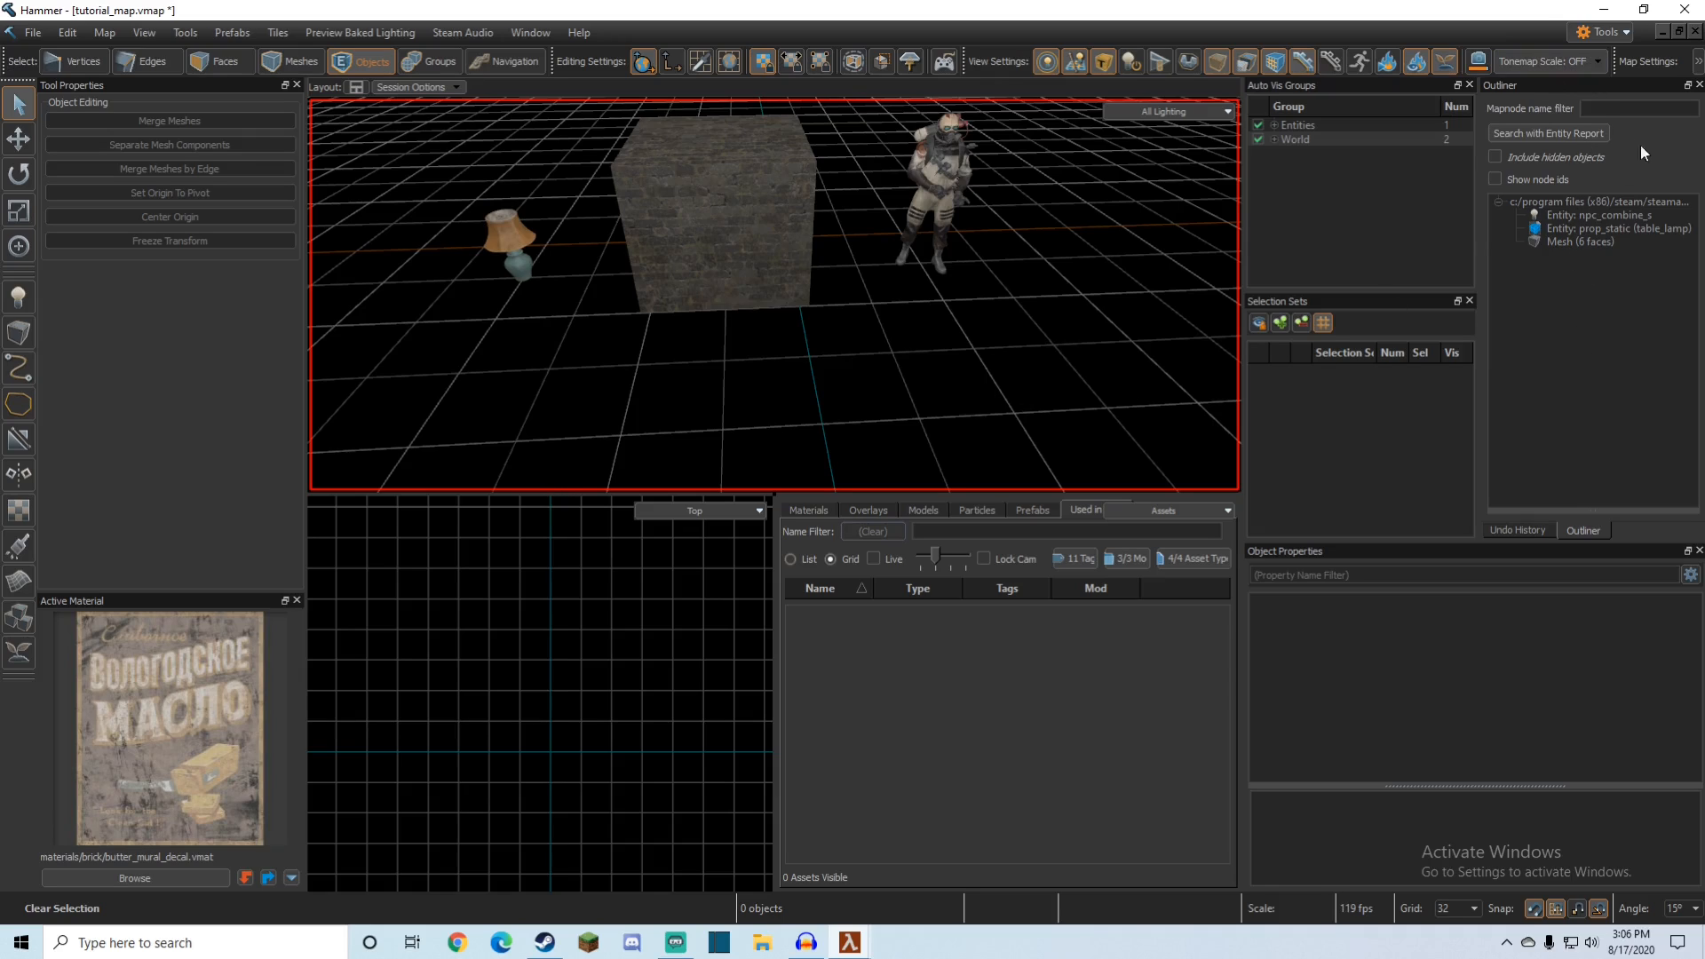
Step: Select the combine soldier, the table lamp and the block mesh in turn from the Outliner, and clear the selection
{"action": "left_click", "coordinate": [1623, 215]}
{"action": "left_click", "coordinate": [1586, 229]}
{"action": "left_click", "coordinate": [1571, 240]}
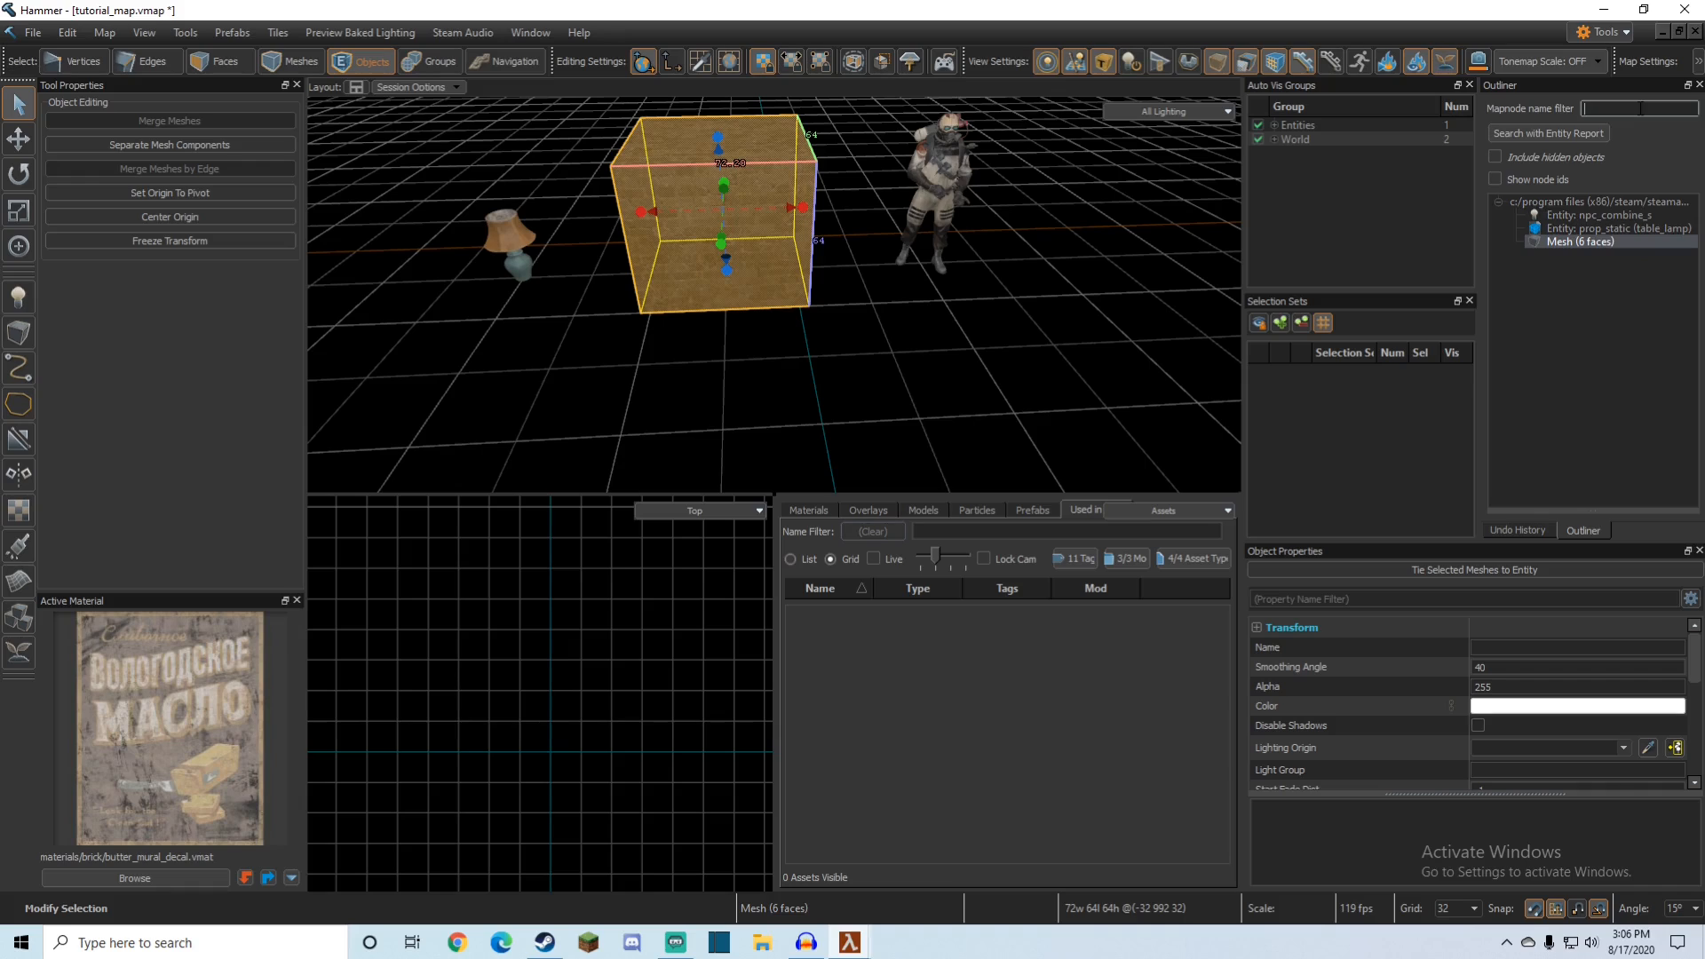
{"action": "left_click", "coordinate": [1598, 229]}
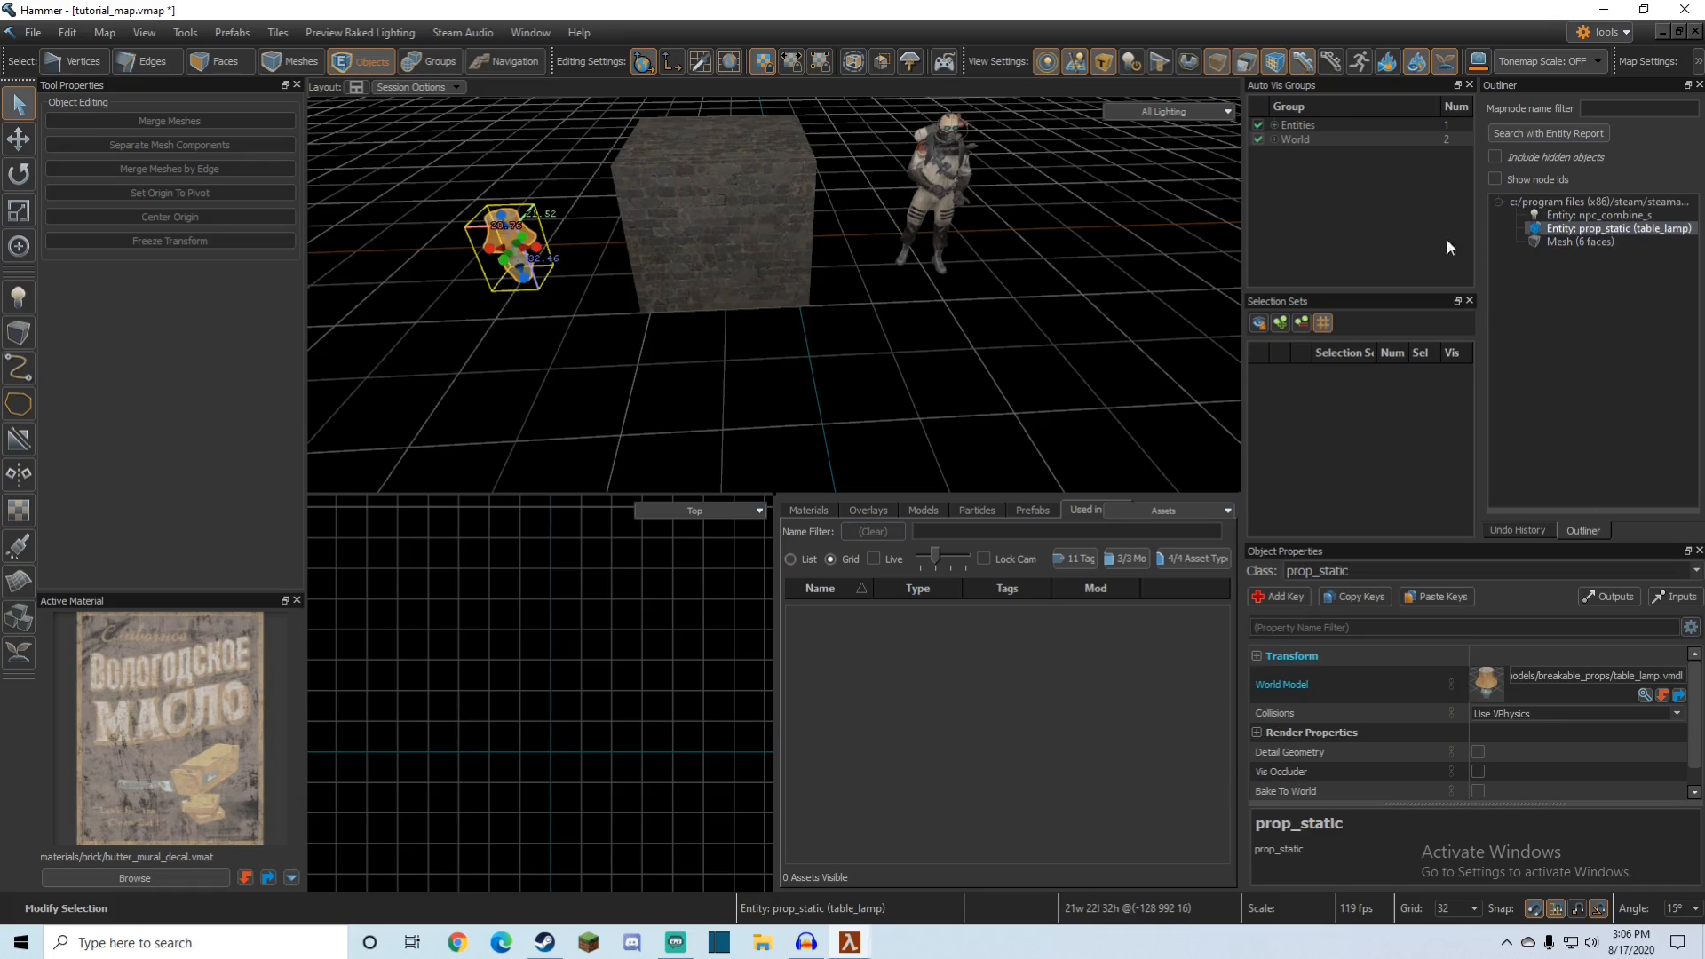
{"action": "left_click", "coordinate": [1595, 246]}
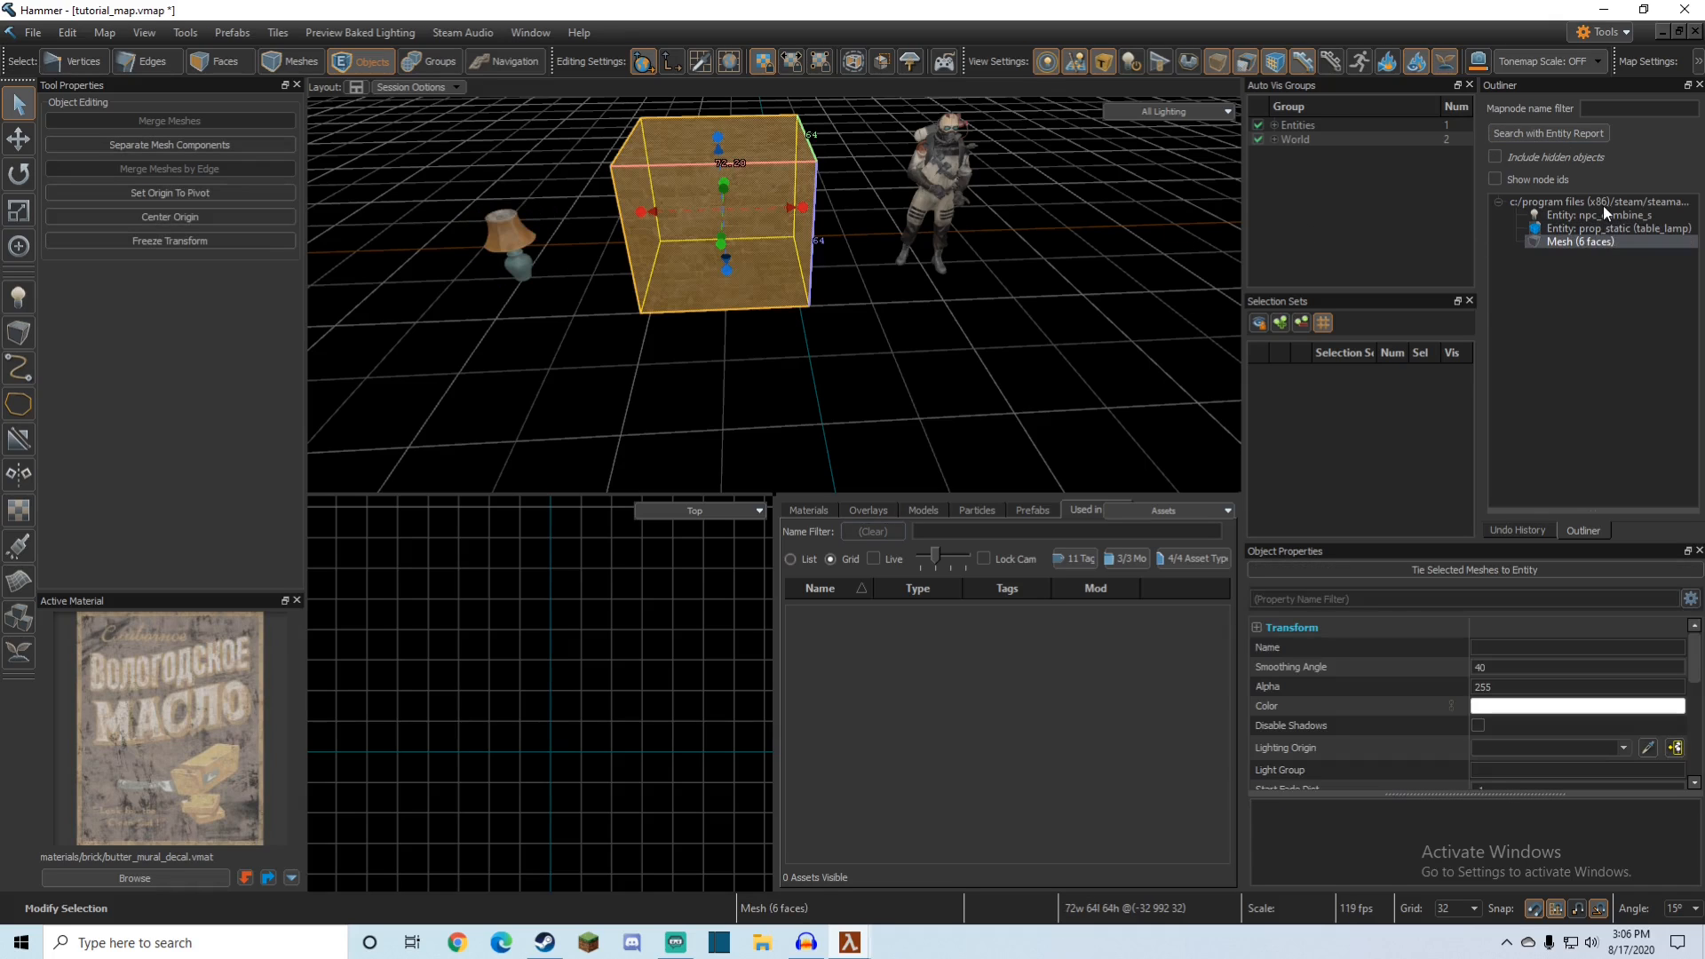
{"action": "left_click", "coordinate": [1589, 217]}
{"action": "left_click", "coordinate": [886, 359]}
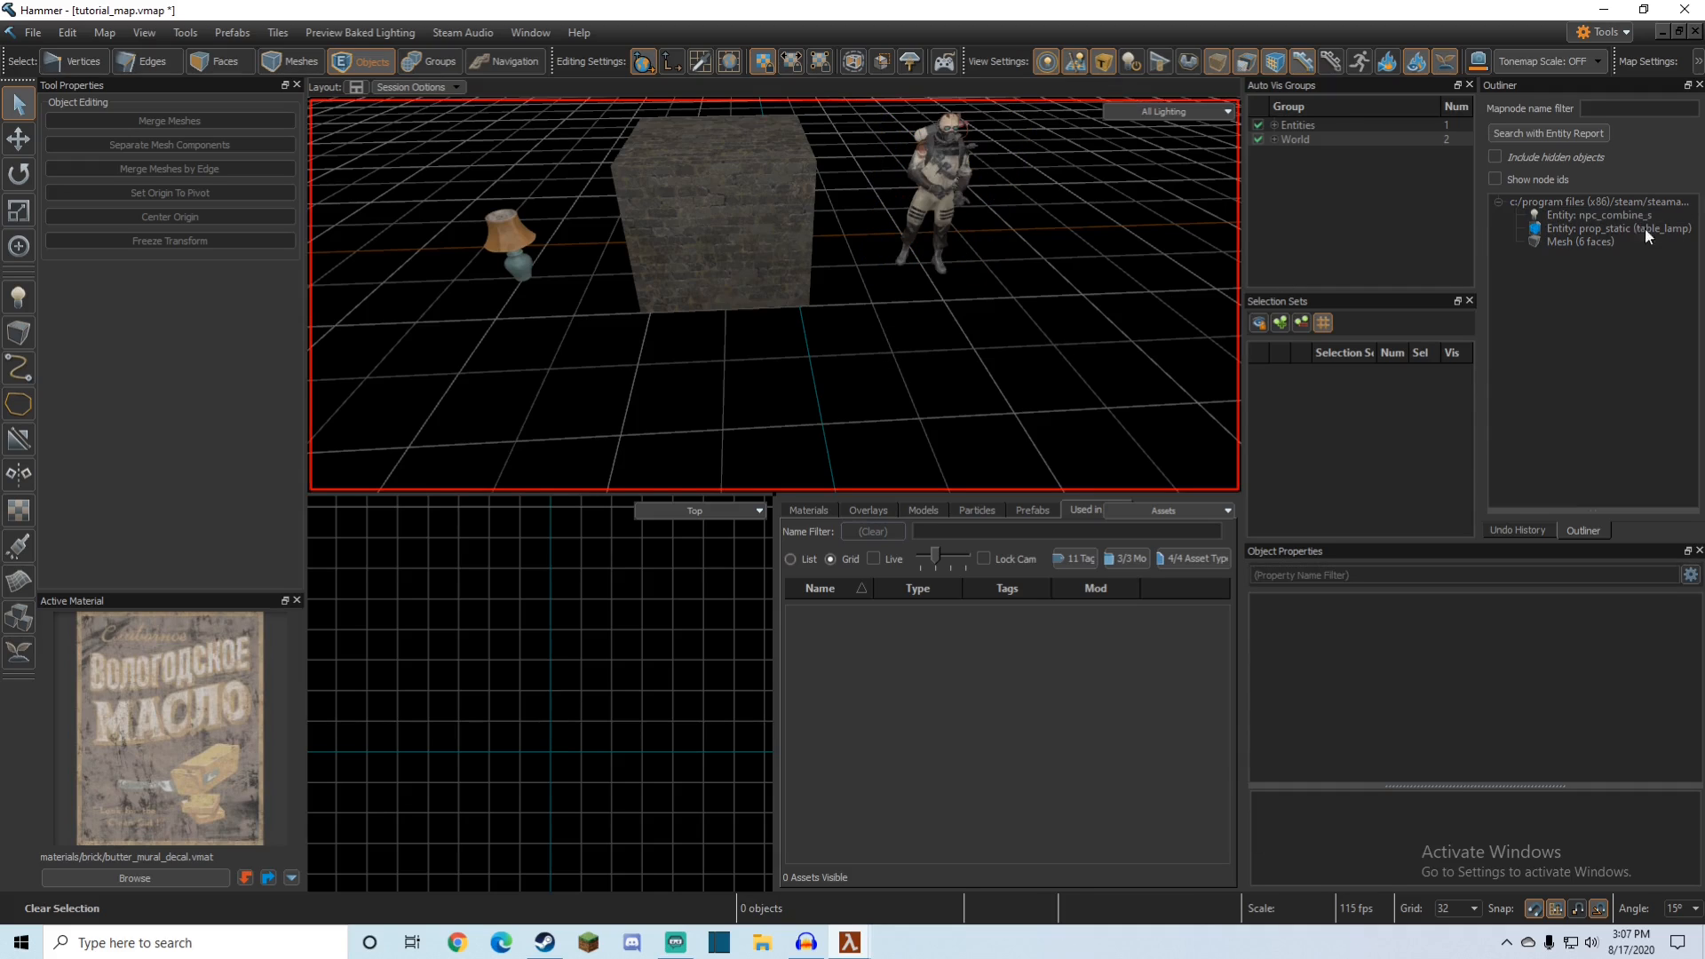